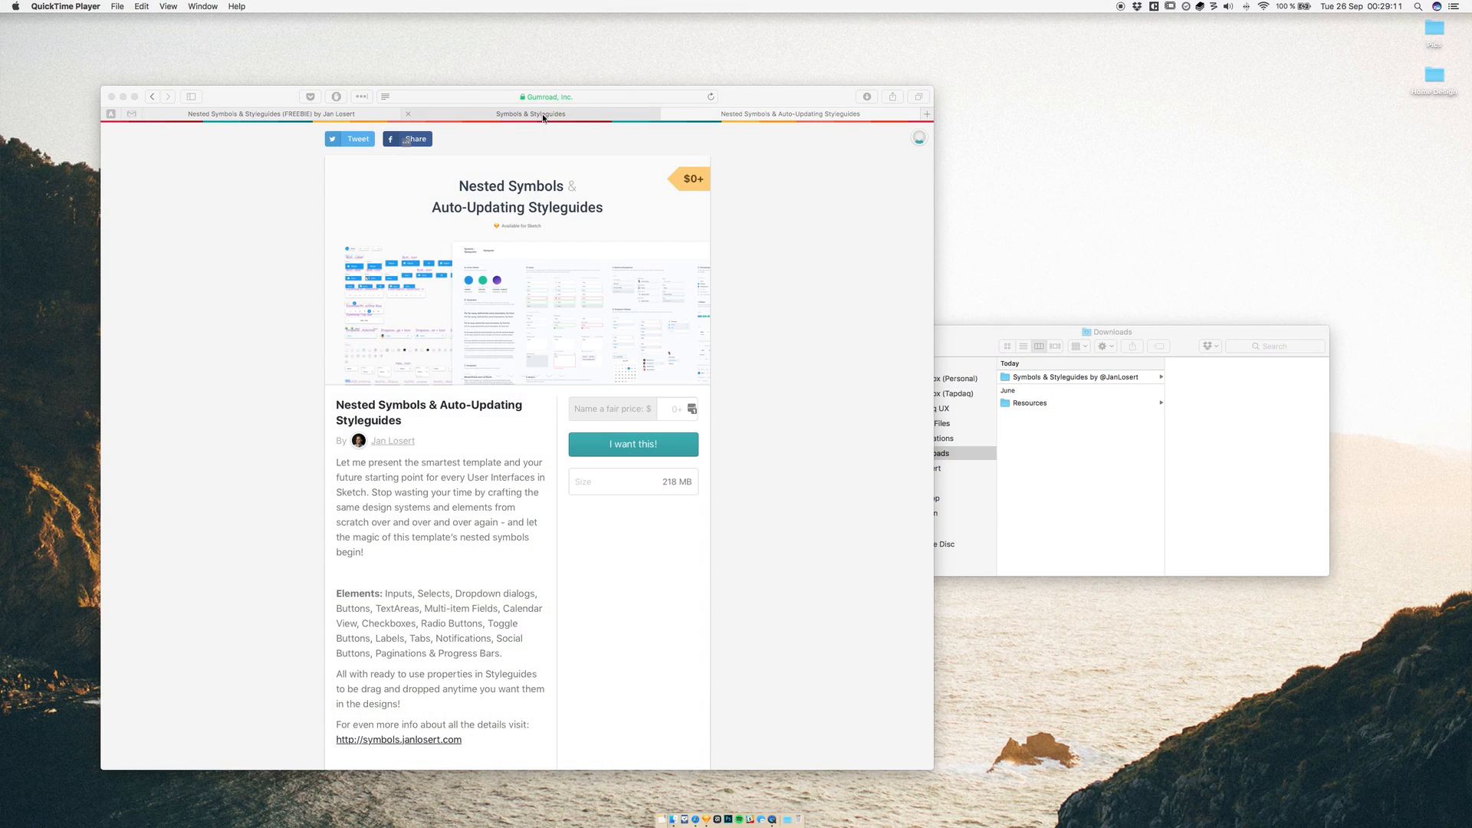
- Review the Symbols & Styleguides landing page, follow its free download link, and view the product's Dribbble post
left_click(542, 115)
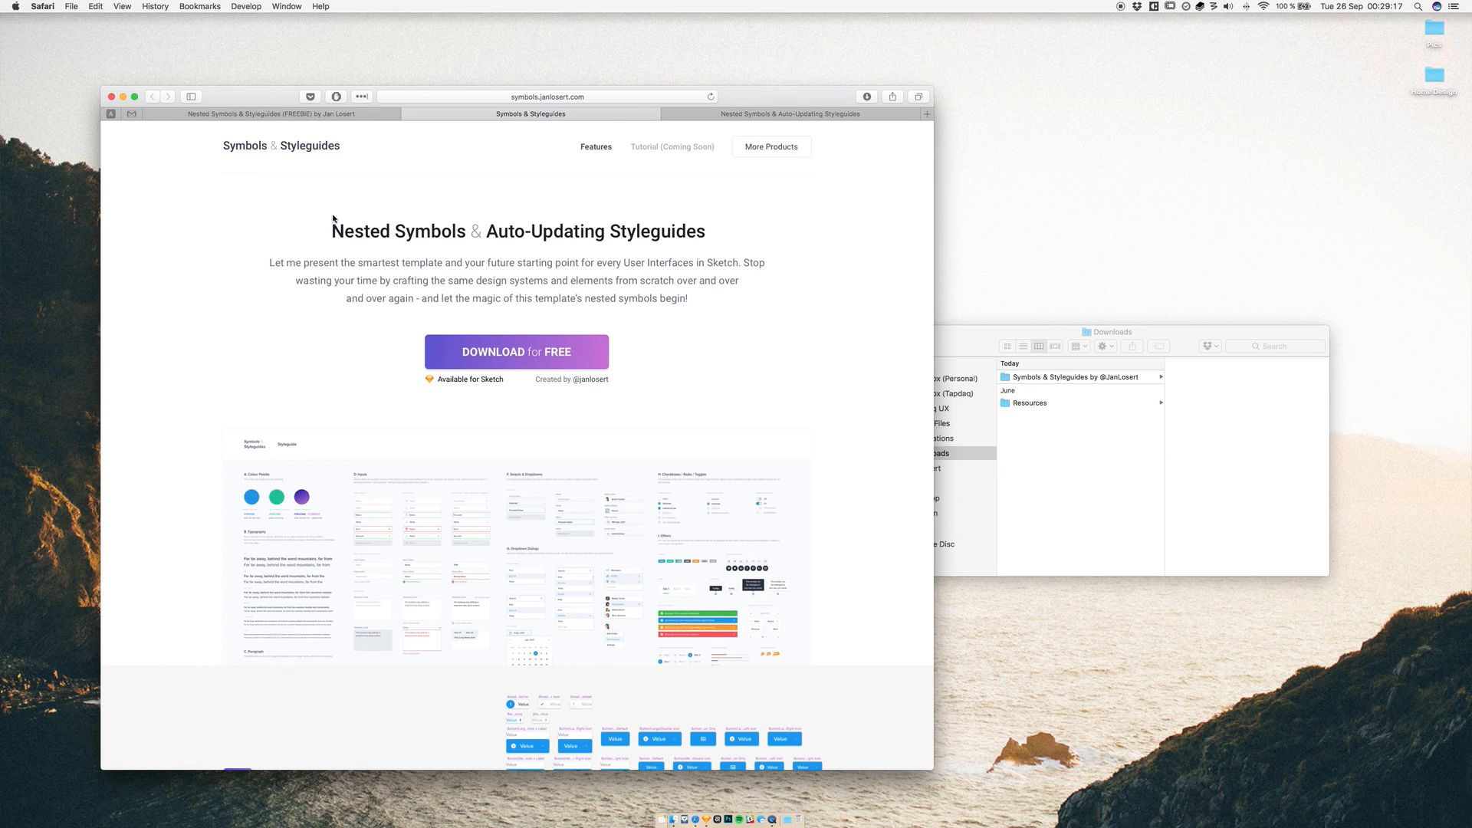
left_click(516, 352)
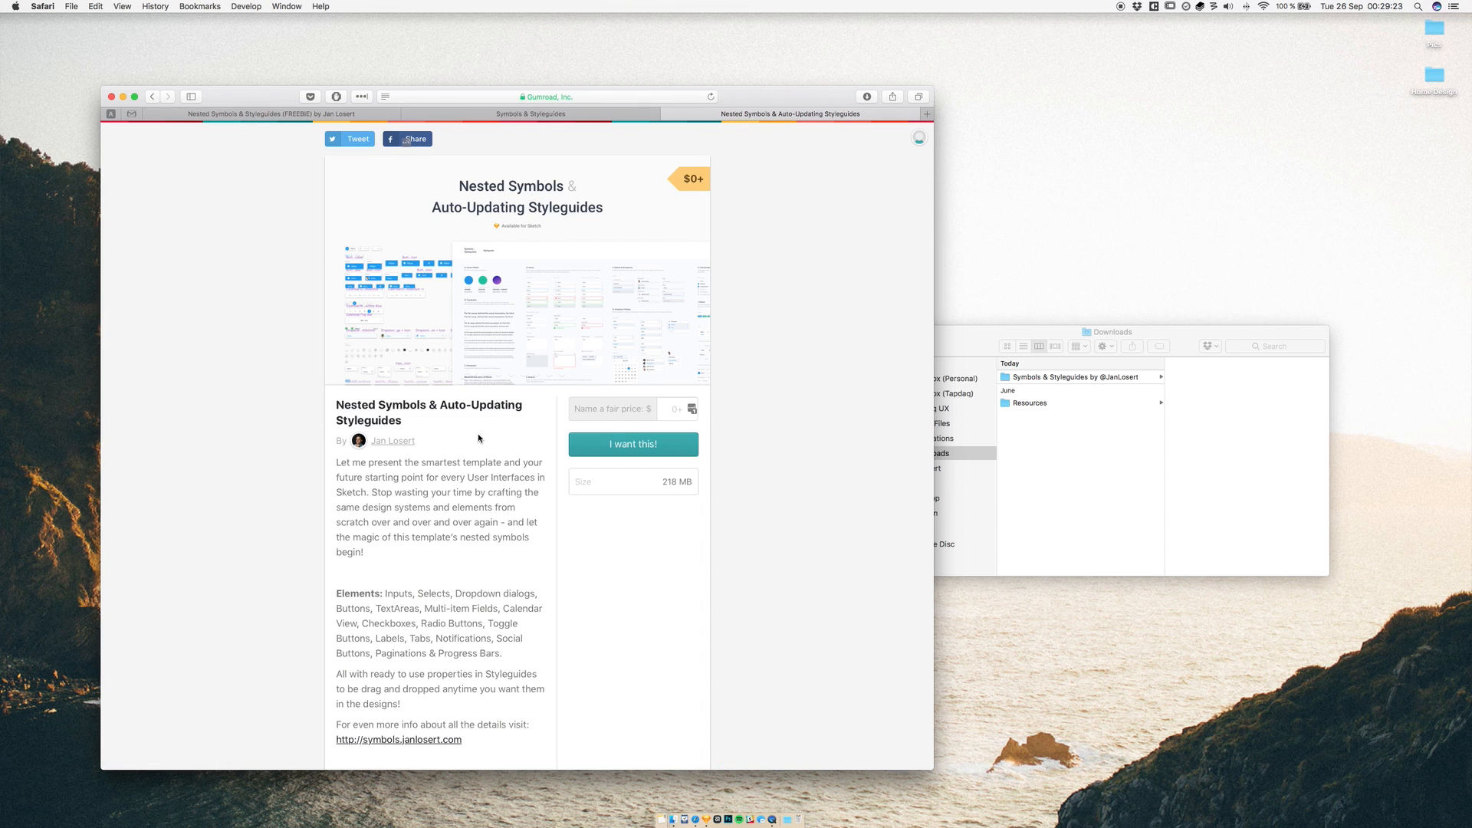
mouse_move(478, 438)
left_click(285, 116)
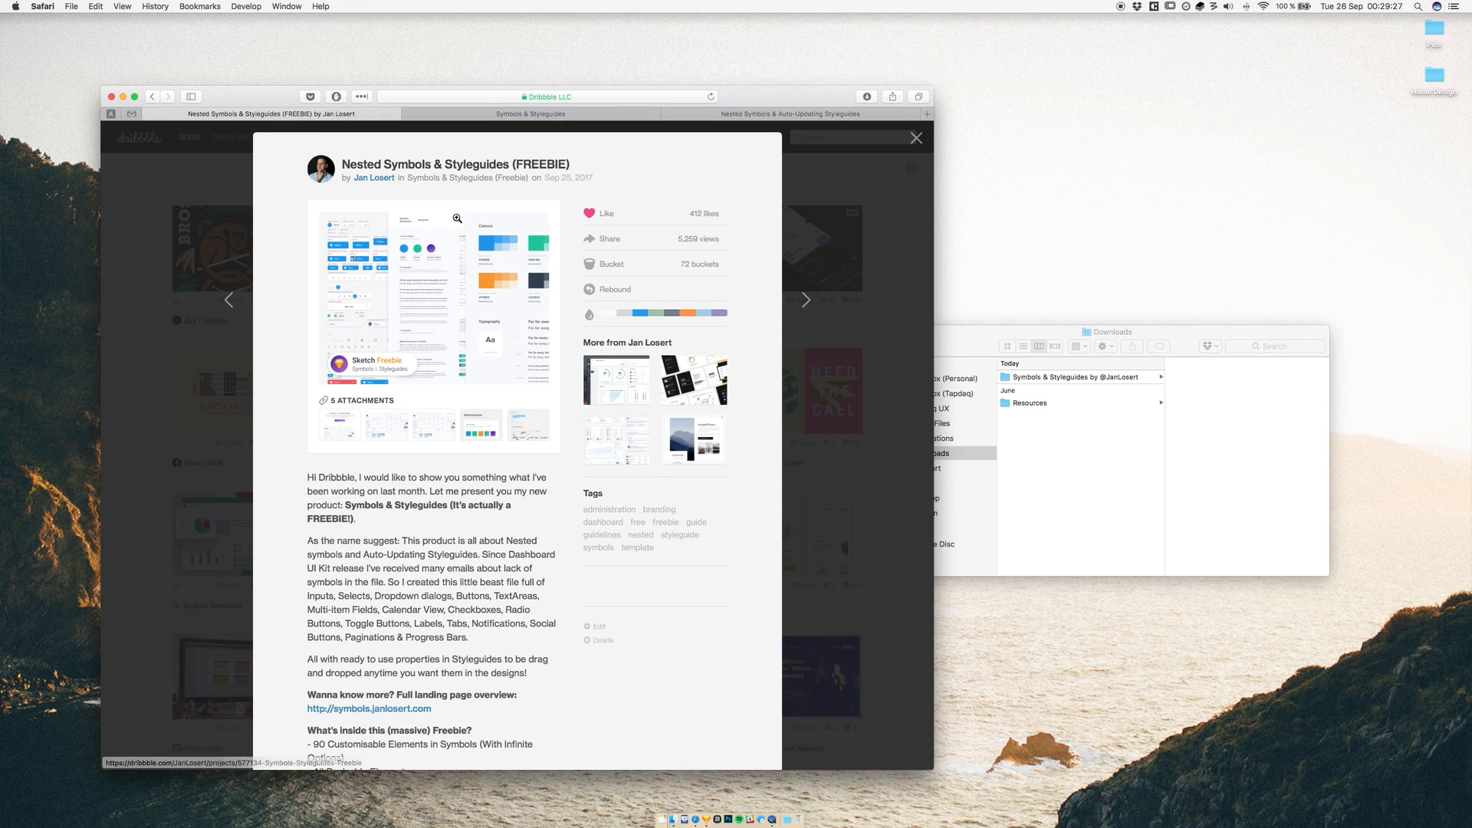
- Name a price of $0 for Nested Symbols & Auto-Updating Styleguides on Gumroad and proceed to the checkout form
left_click(779, 111)
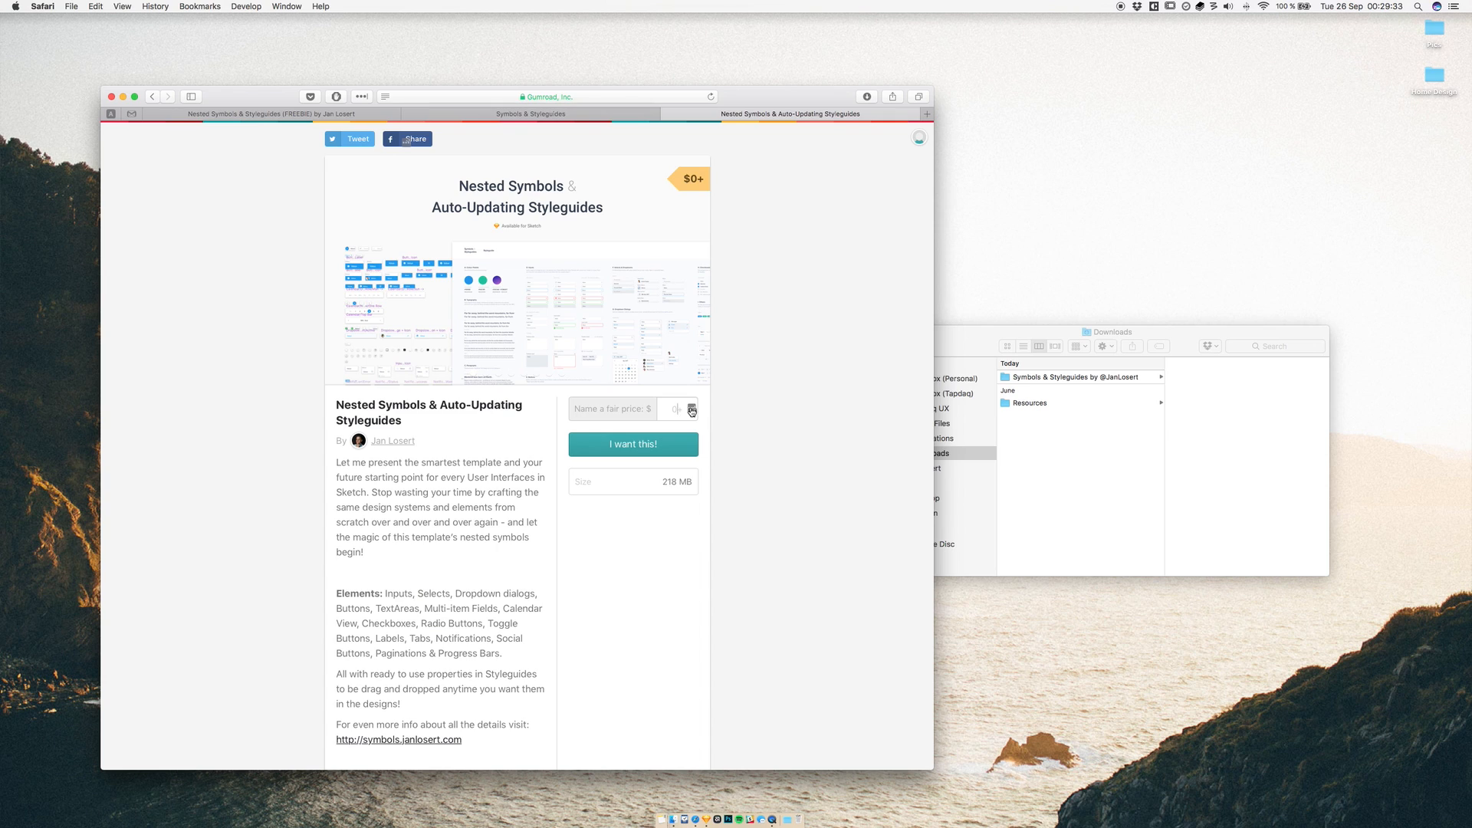
left_click(681, 418)
type("0")
left_click(625, 448)
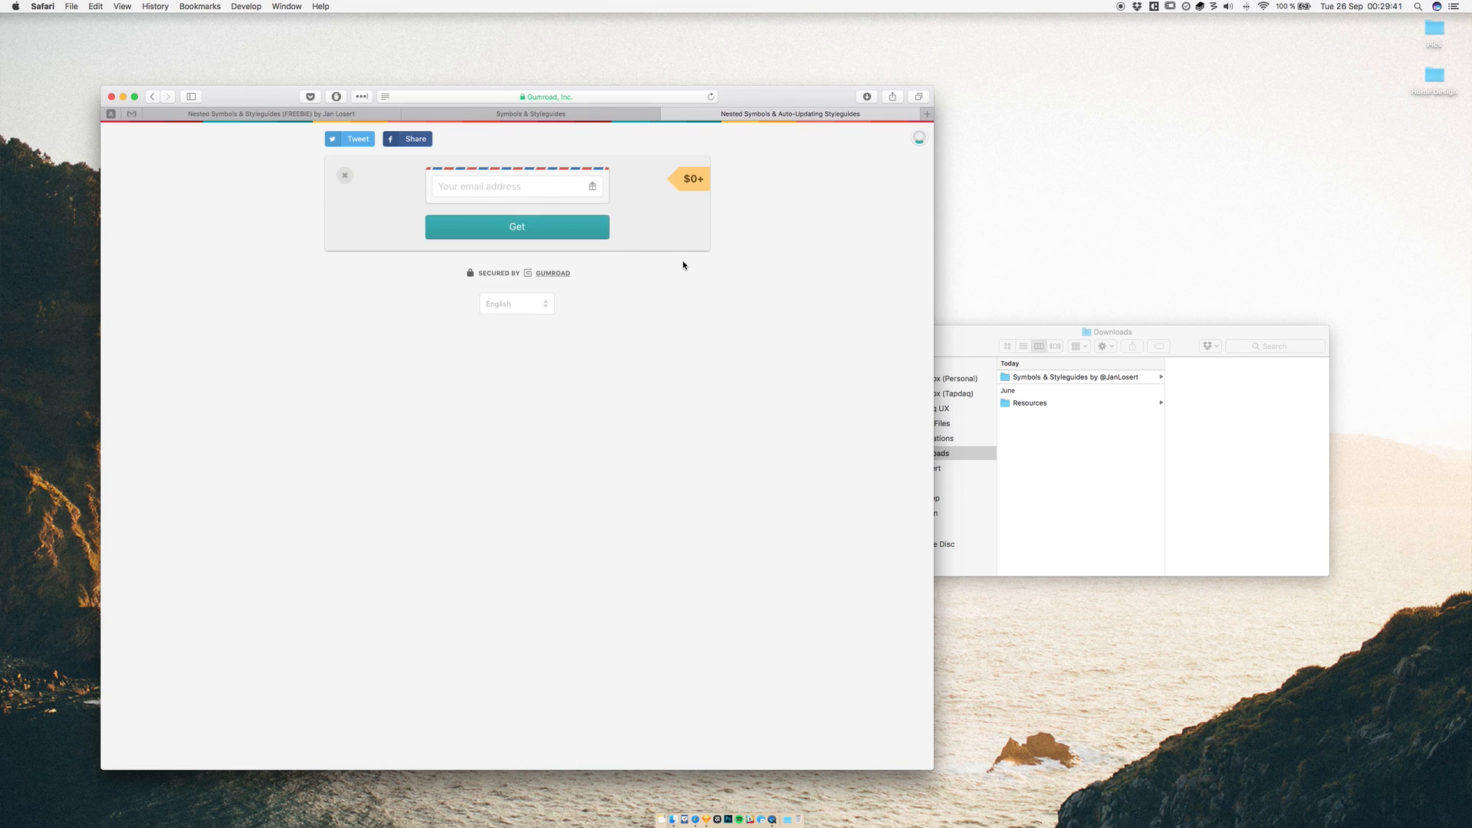
- Switch to Finder and open the Roboto font folder under Install First (Fonts) in the downloaded Symbols & Styleguides package
left_click(1031, 464)
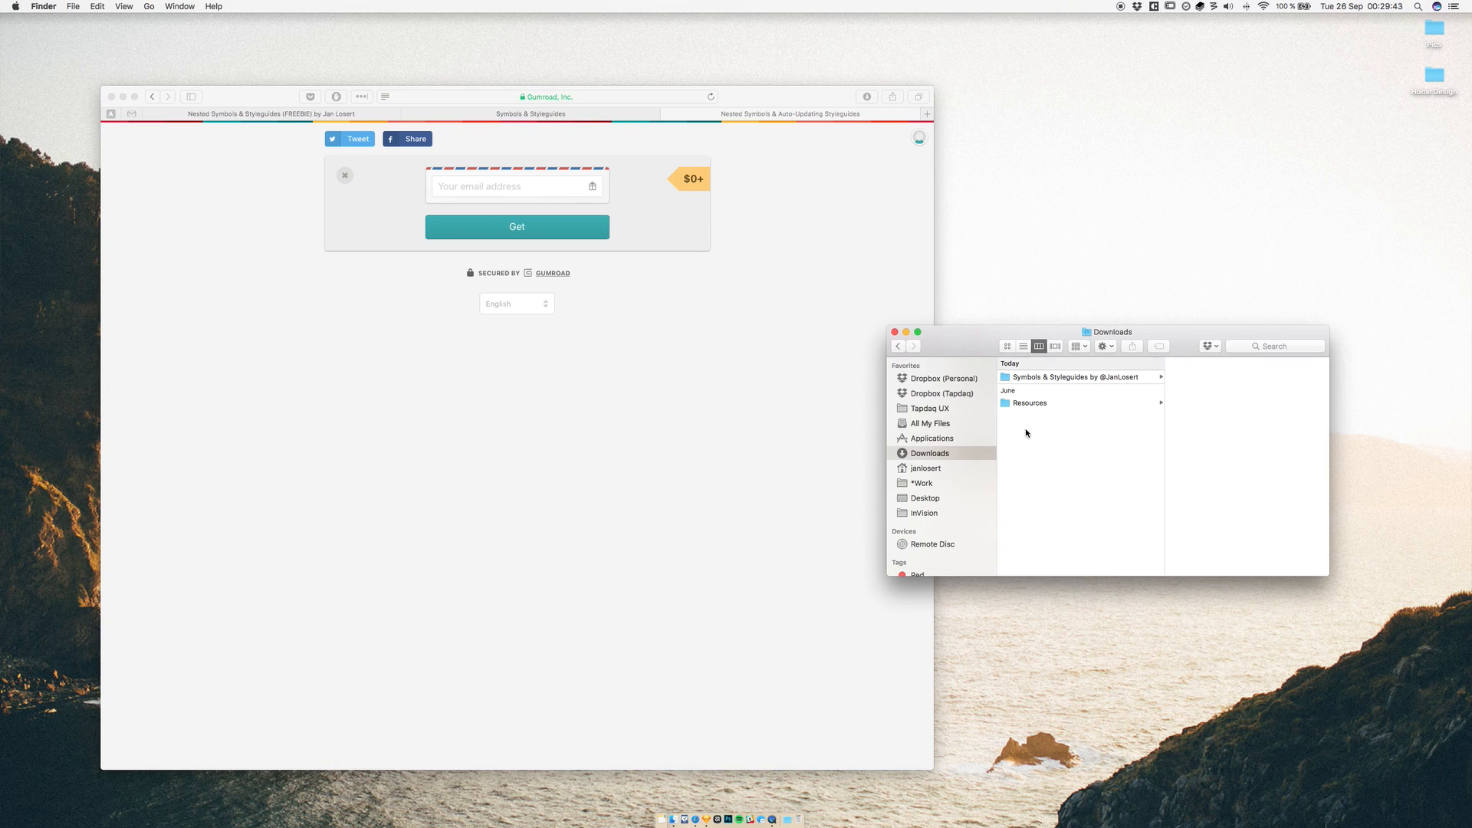
left_click(1081, 378)
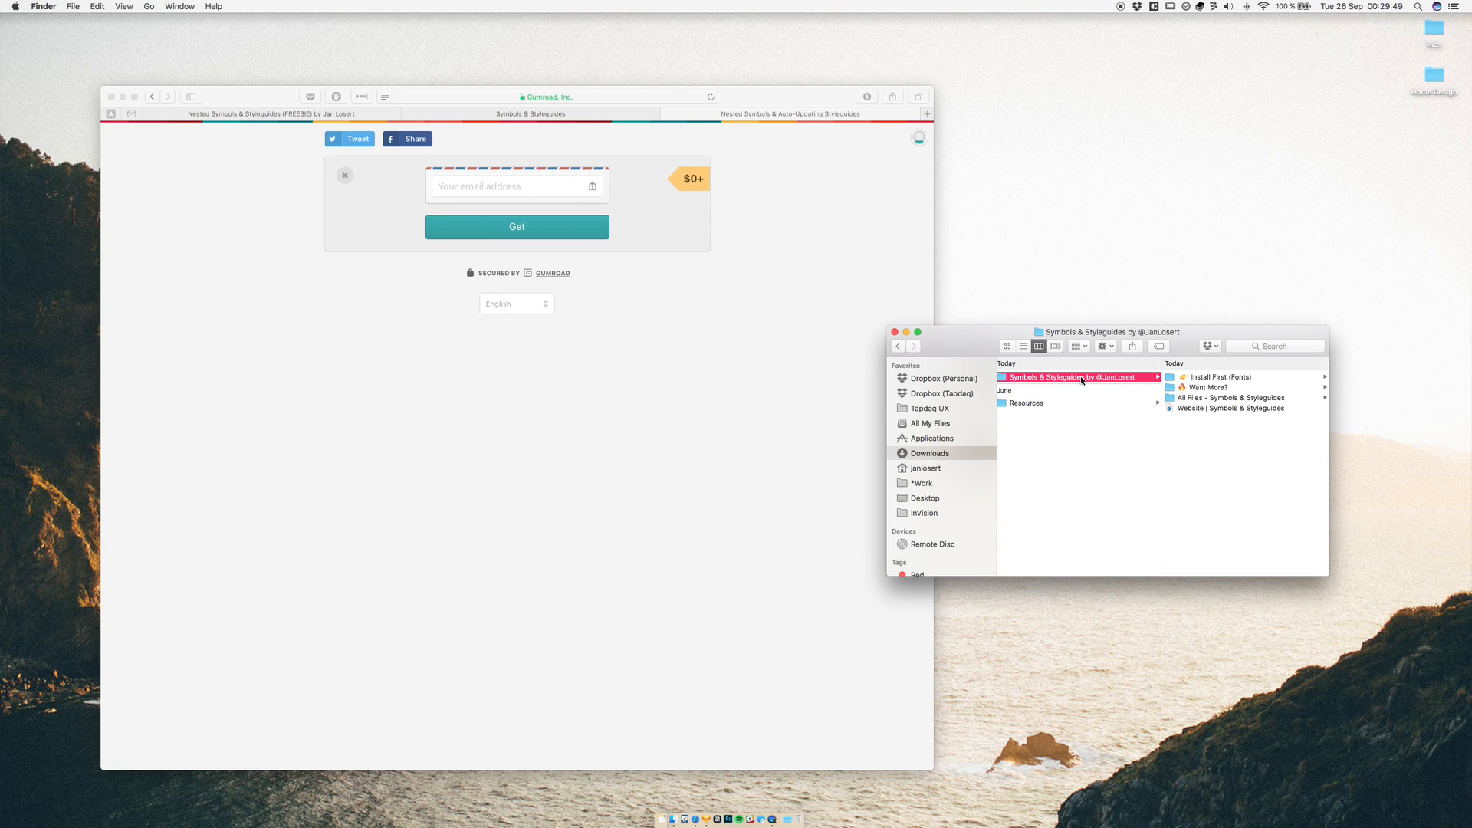
left_click(1220, 378)
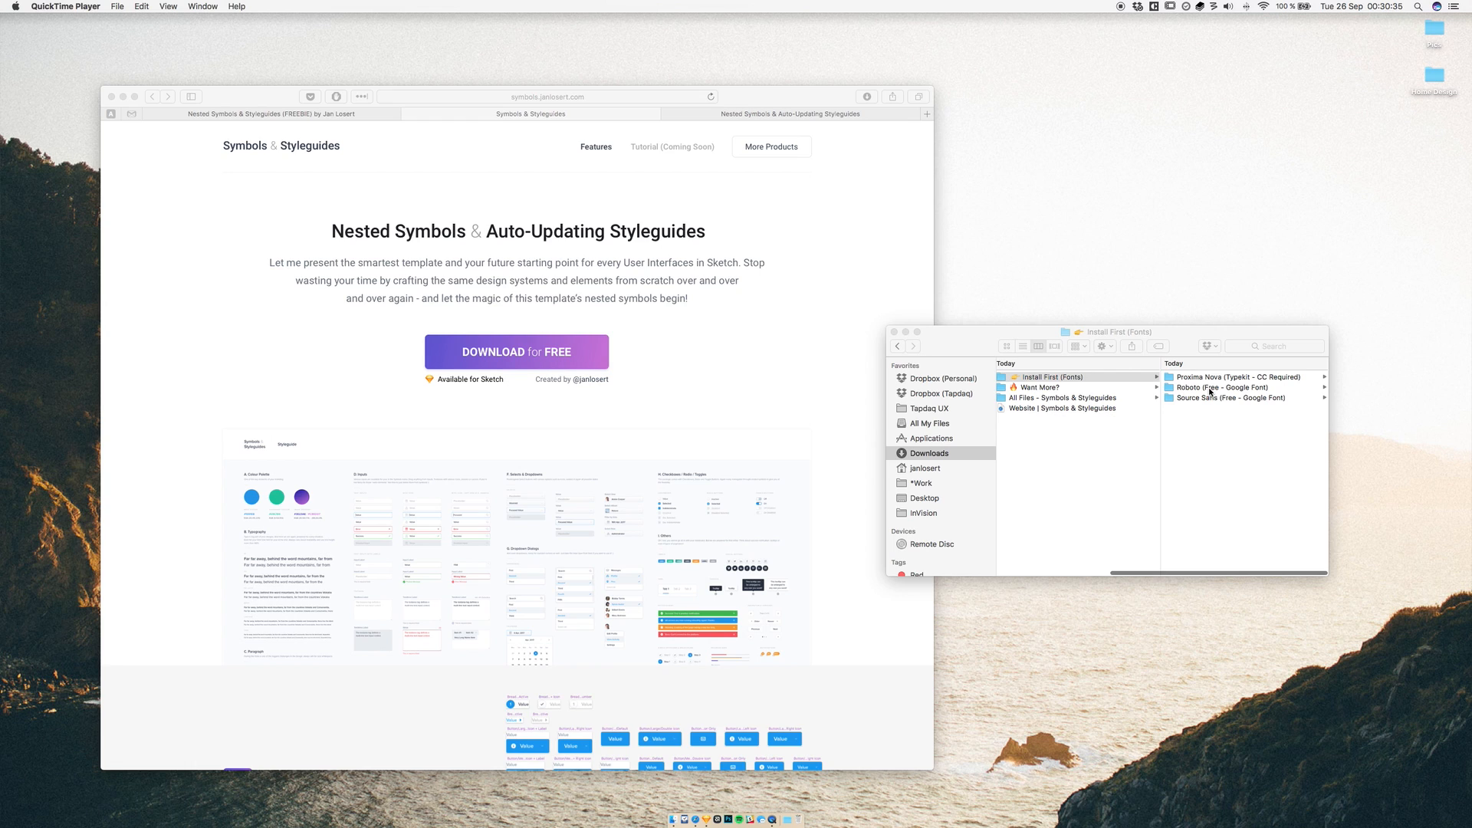
left_click(1210, 392)
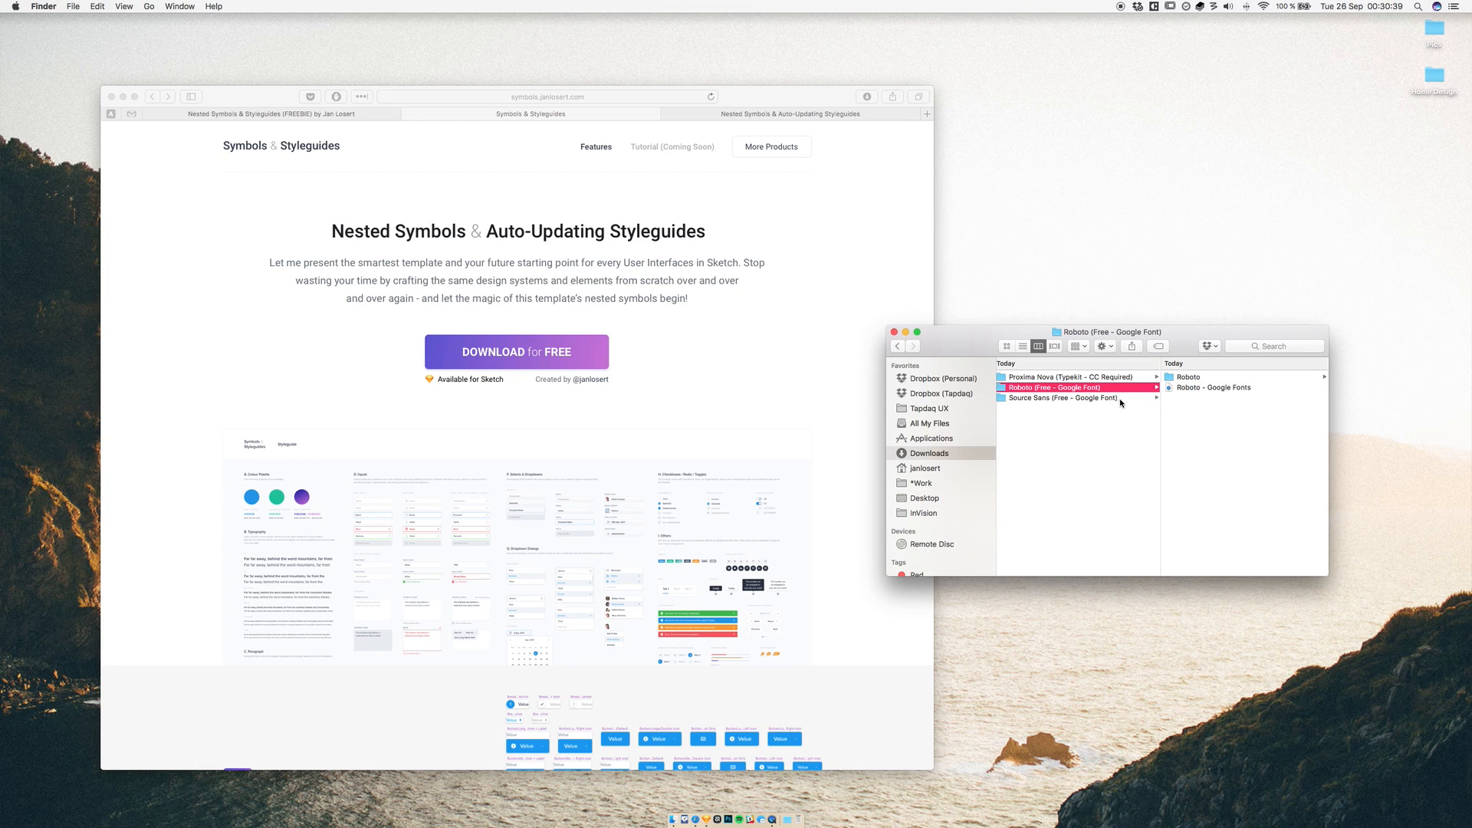
left_click(1095, 379)
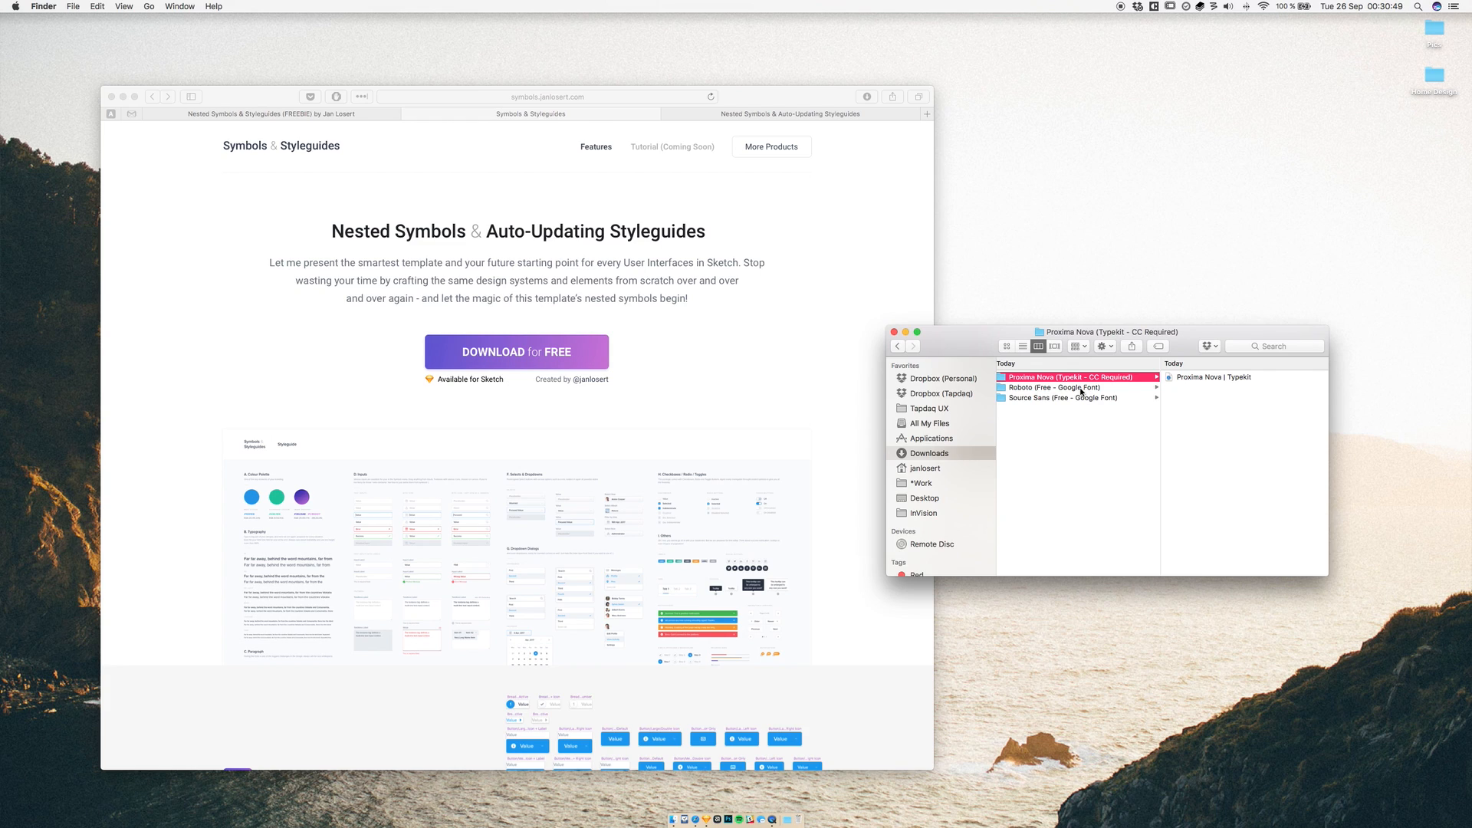
left_click(1080, 388)
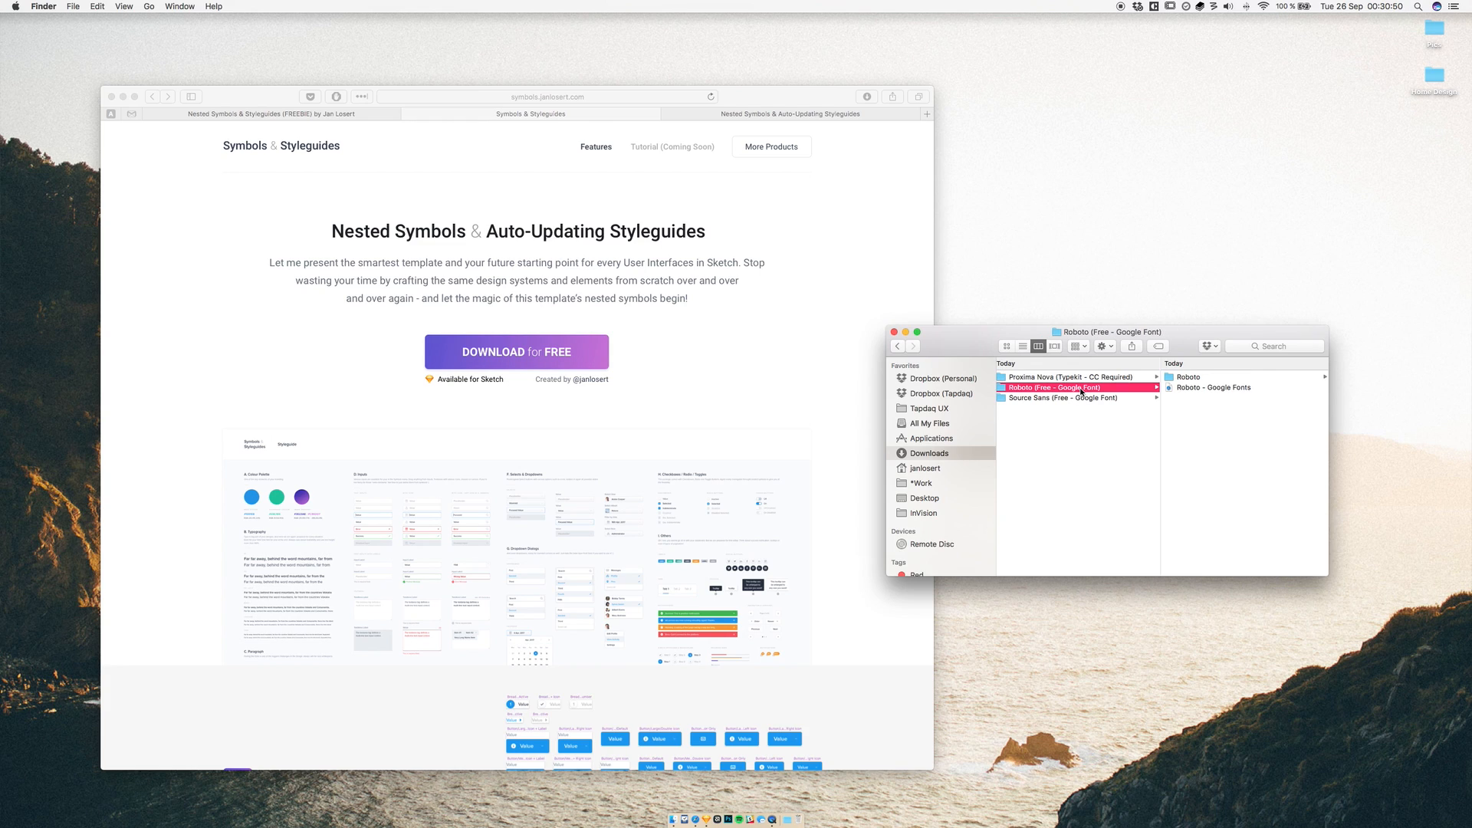
left_click(1189, 377)
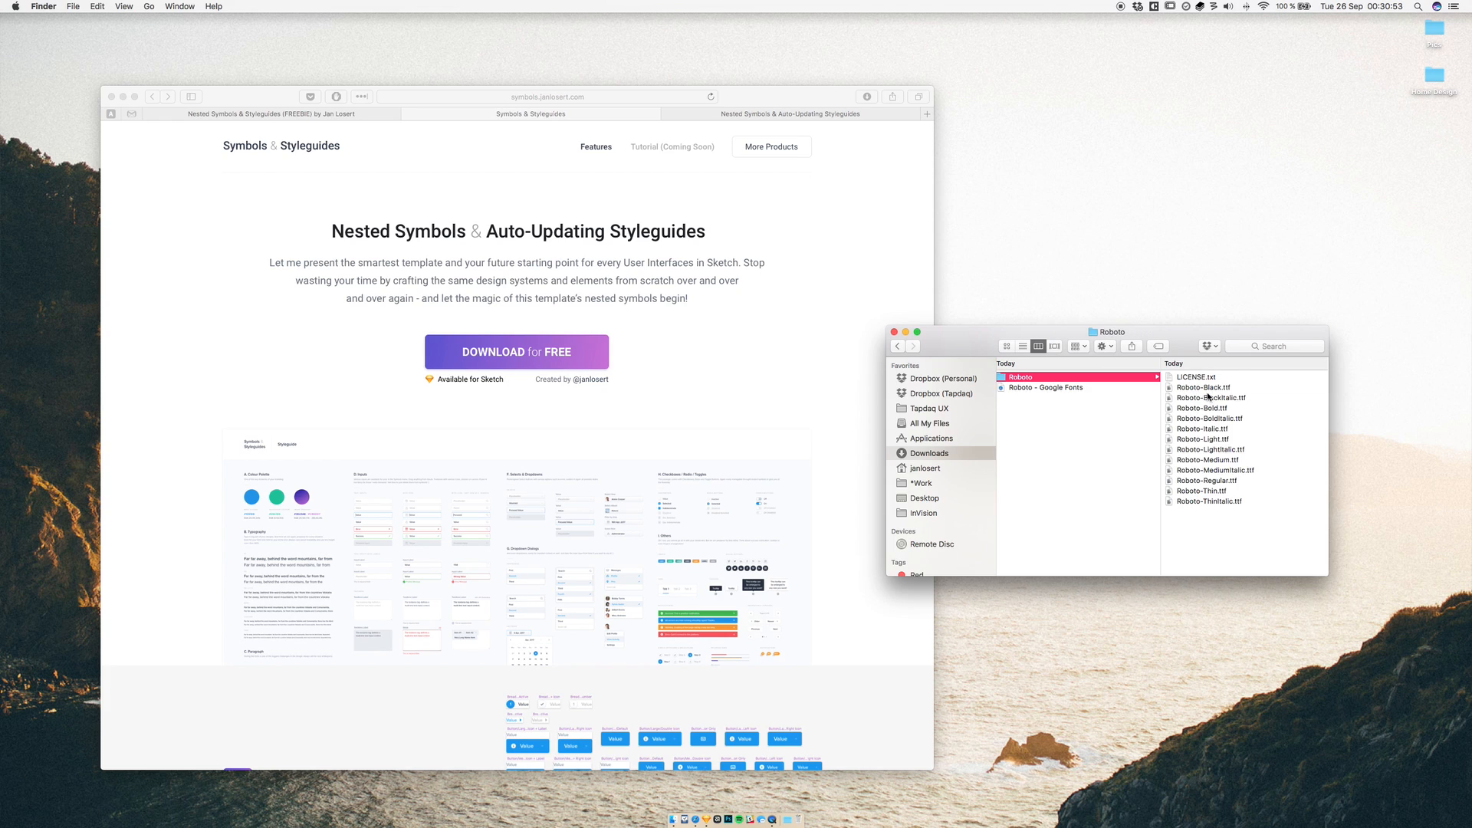
- Open all the Roboto .ttf files together in Font Book and close the font preview
left_click(1207, 389)
left_click(1117, 500, "shift")
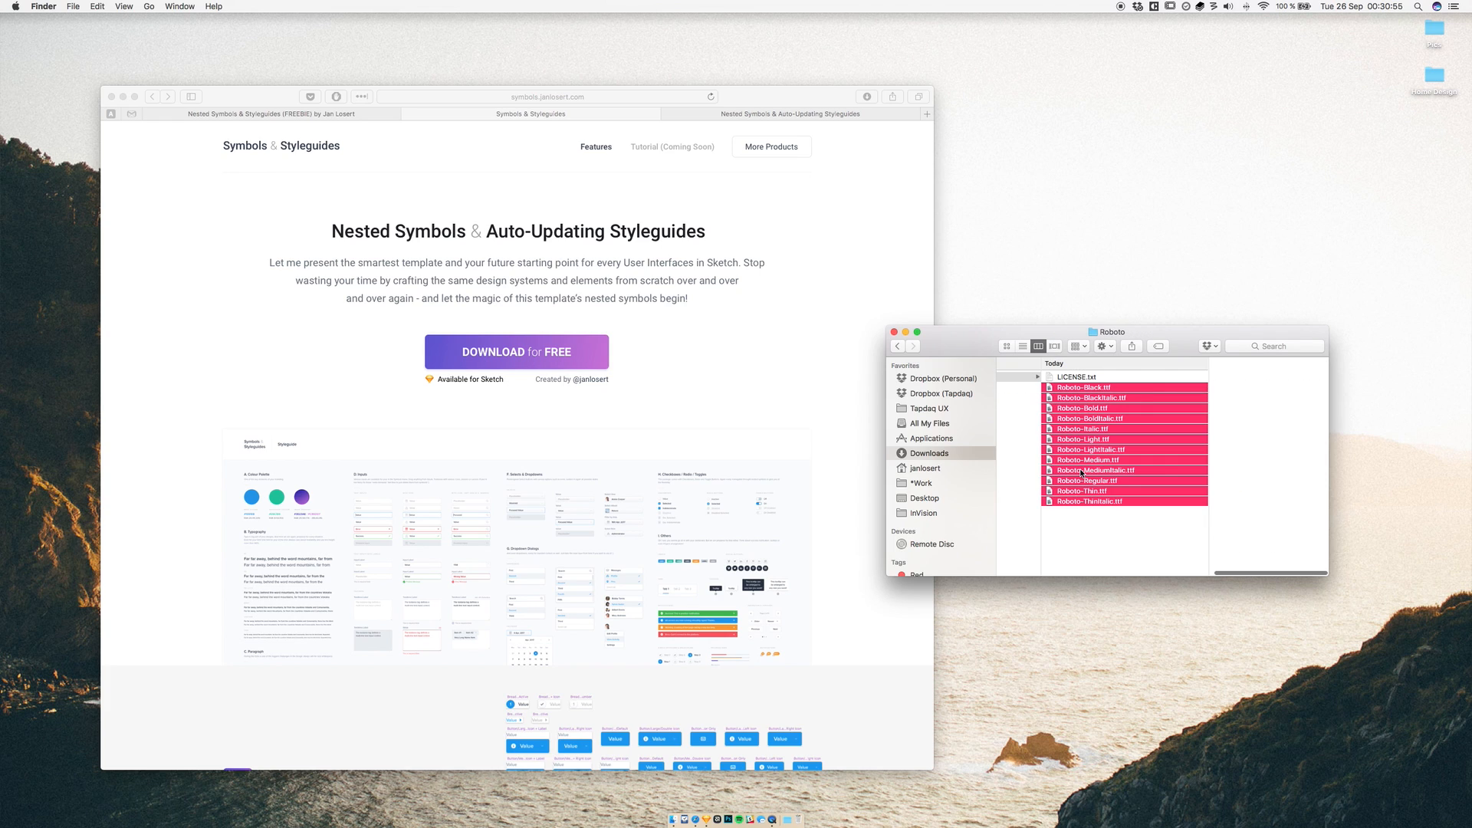
right_click(1081, 472)
mouse_move(1108, 509)
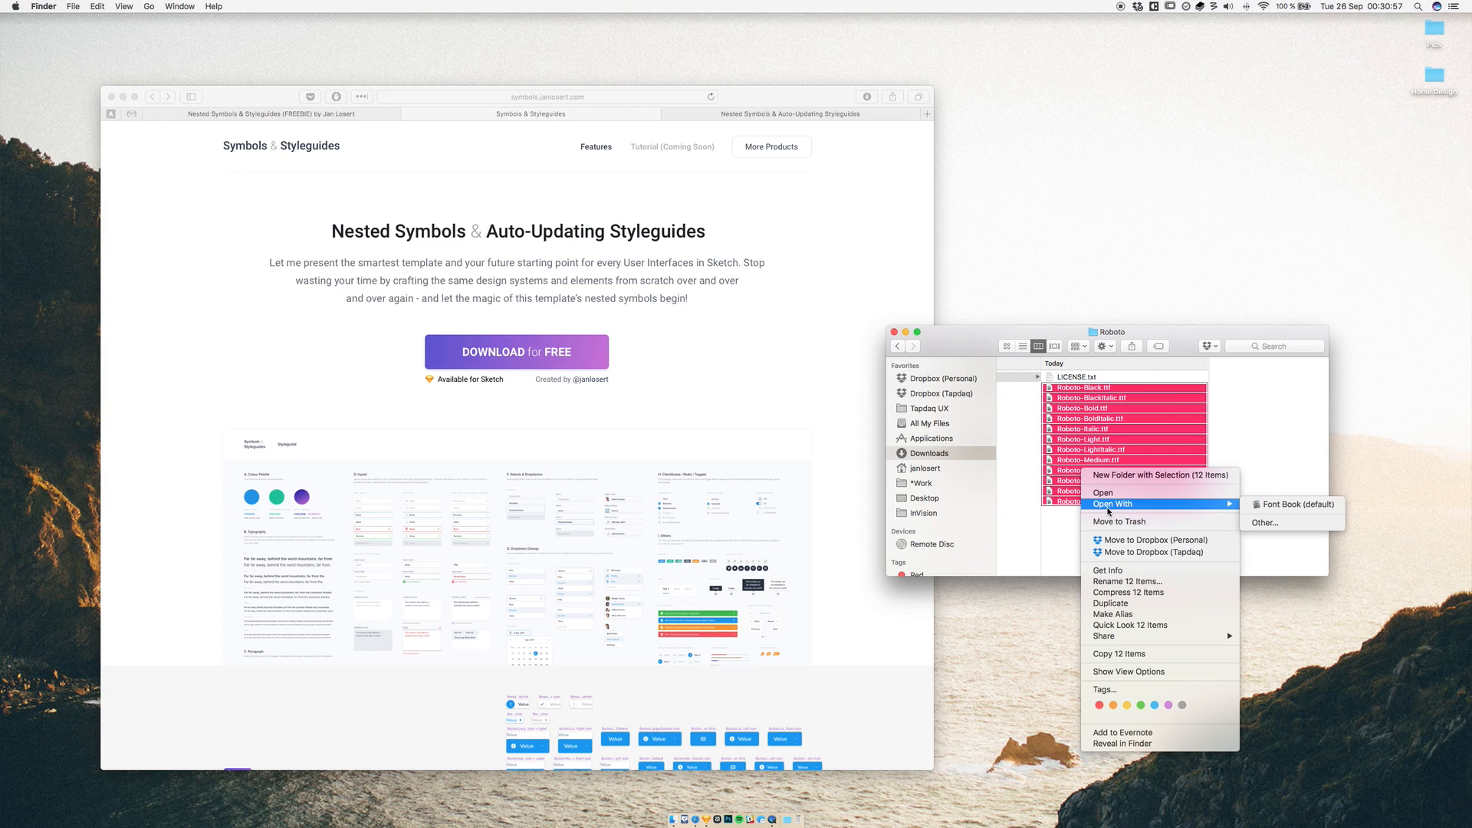
left_click(1276, 504)
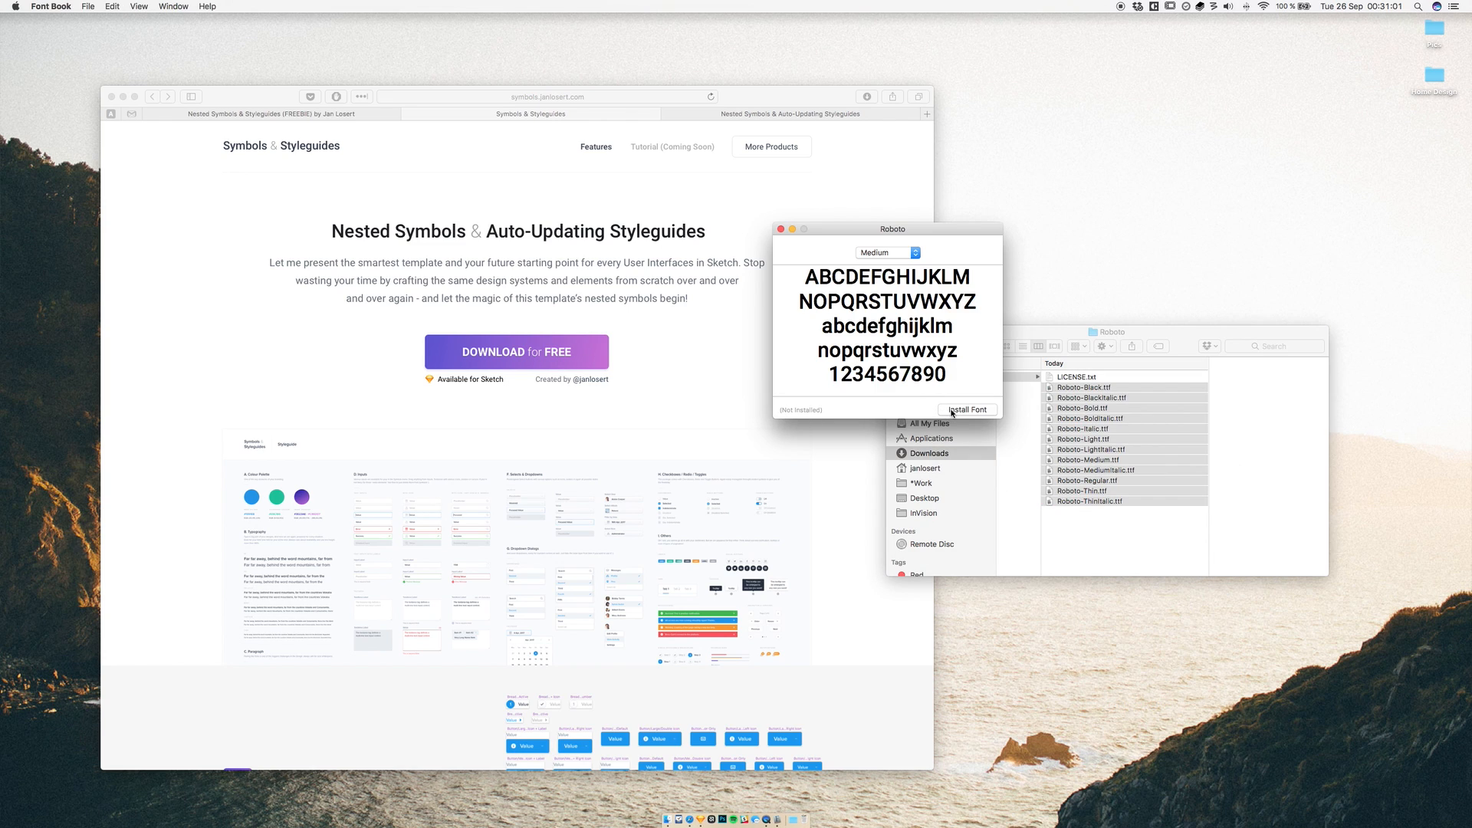
left_click(780, 229)
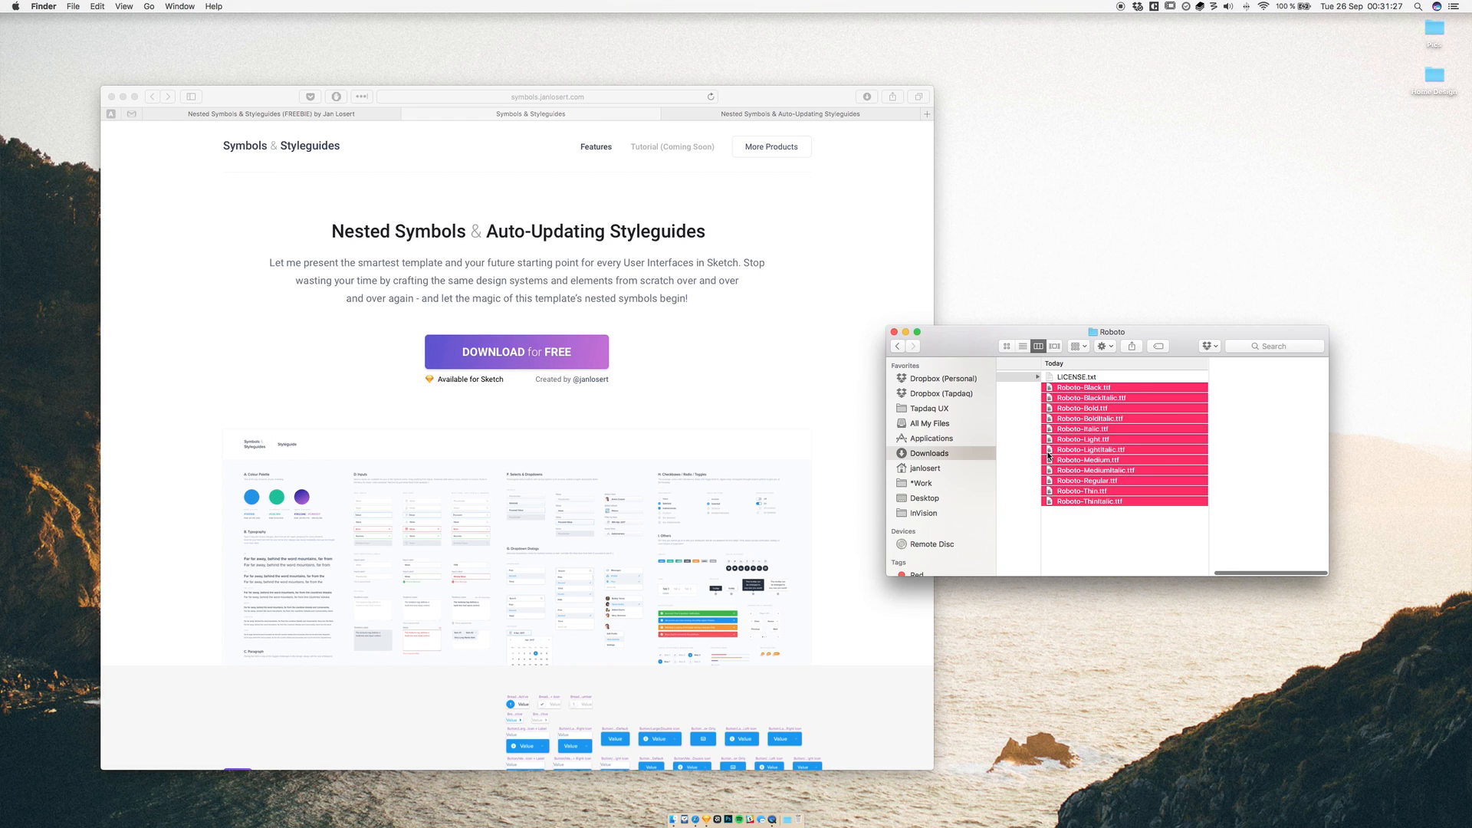
- Go back to the package's main folder and open the Roboto folder inside All Files - Symbols & Styleguides
scroll(1048, 456, "left", 3)
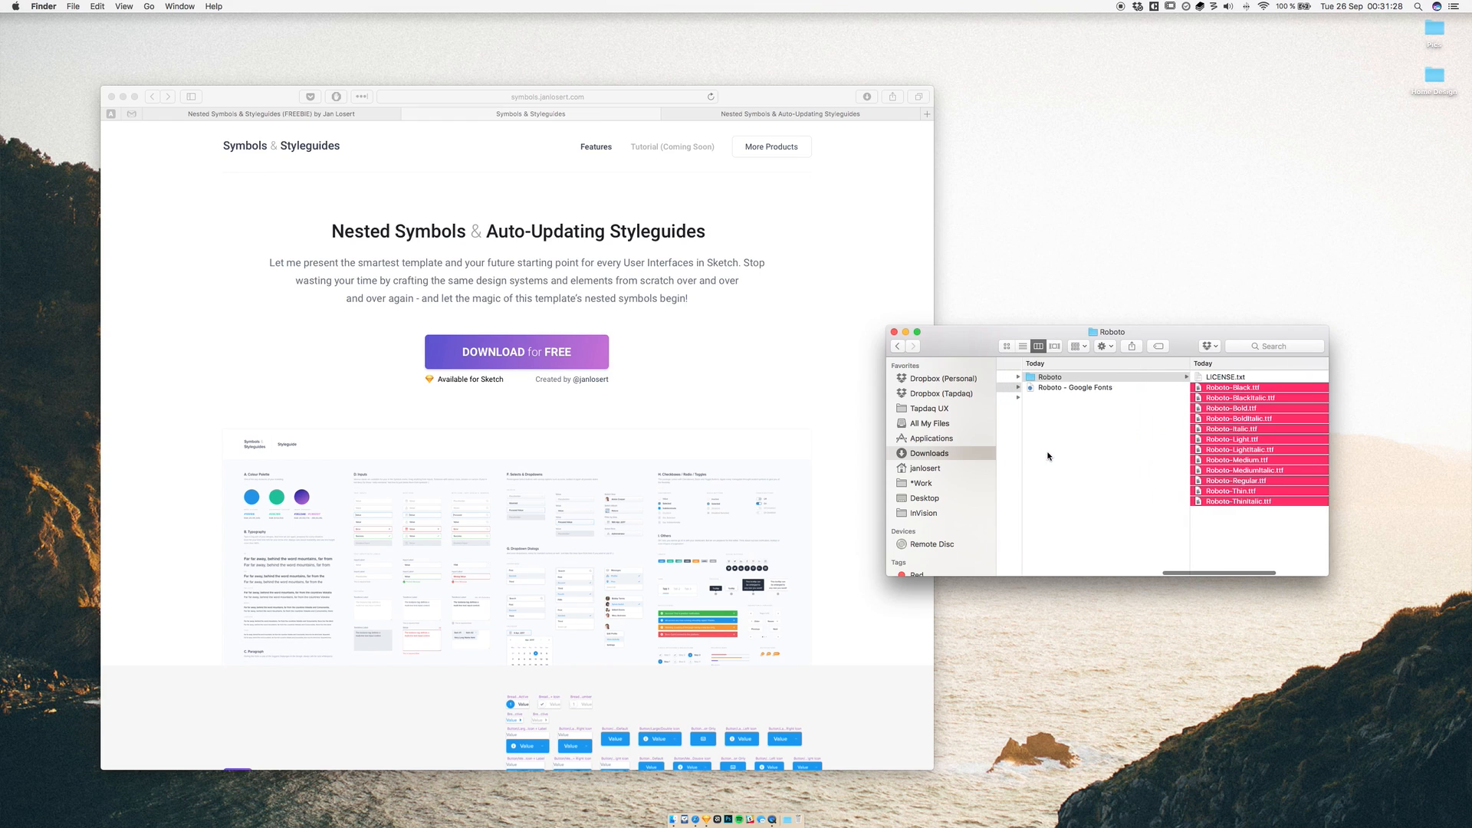
scroll(1048, 456, "left", 5)
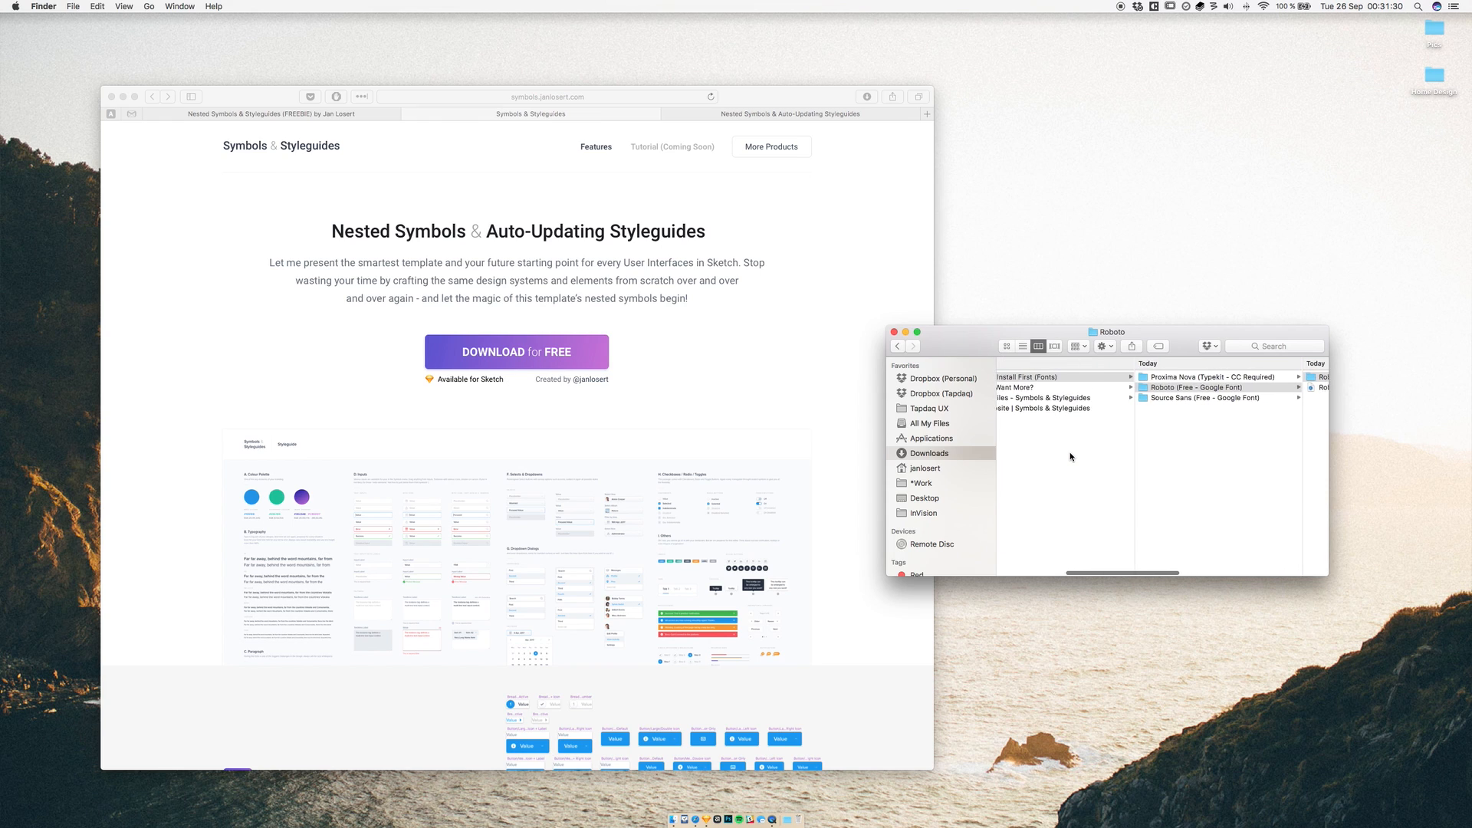
scroll(1070, 457, "left", 4)
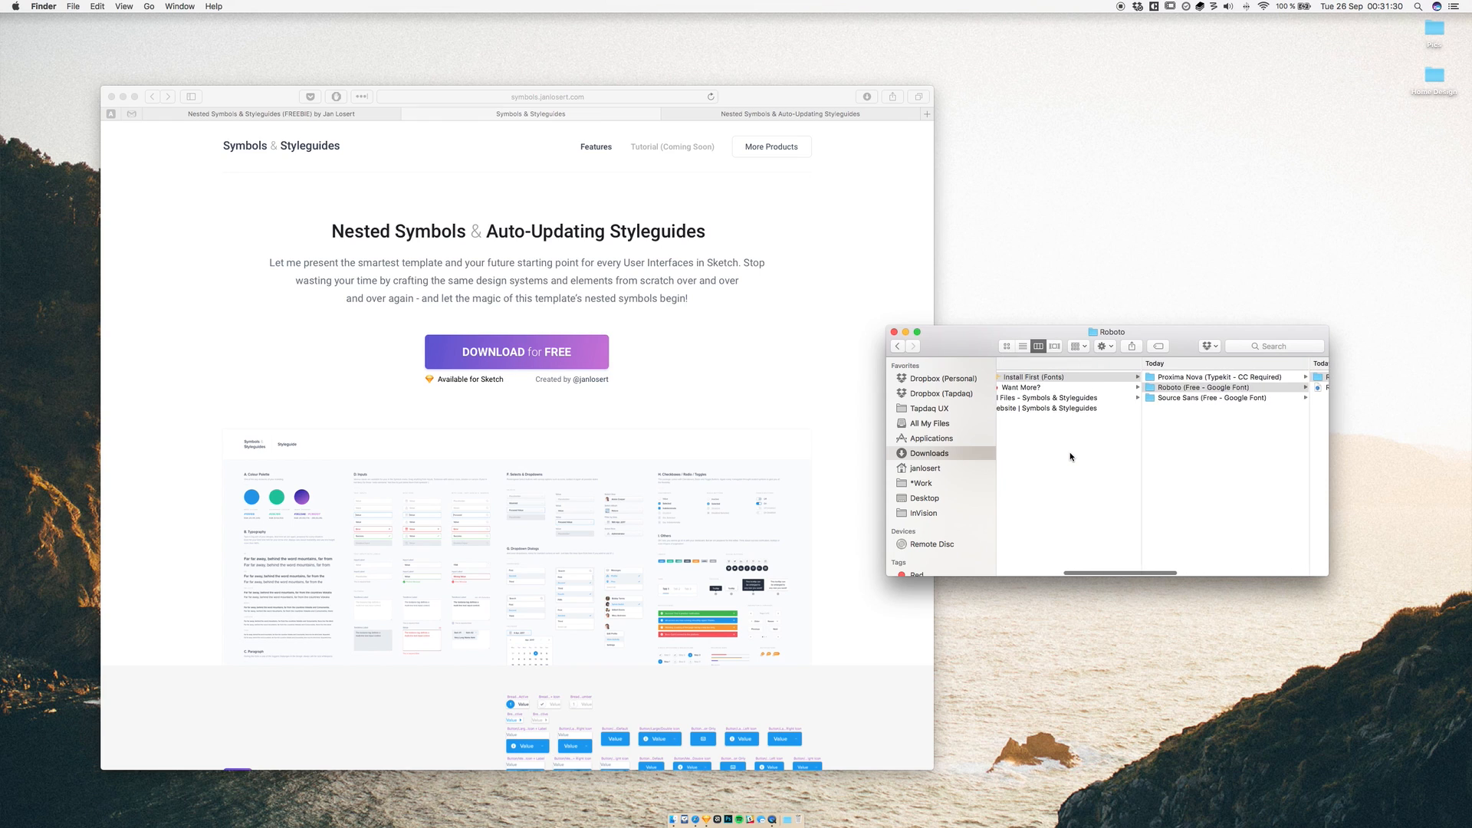
left_click(1072, 398)
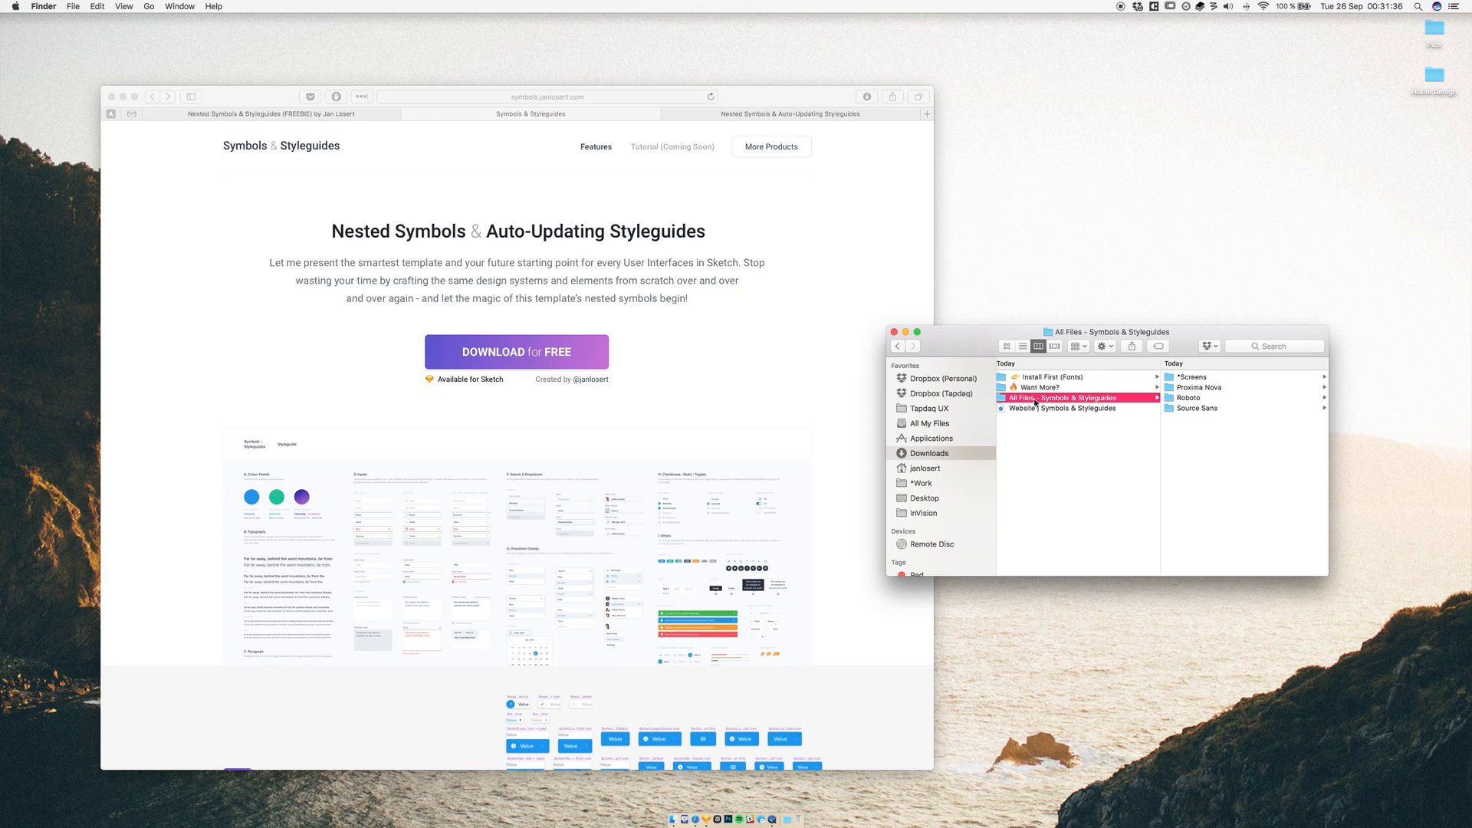
left_click(1201, 397)
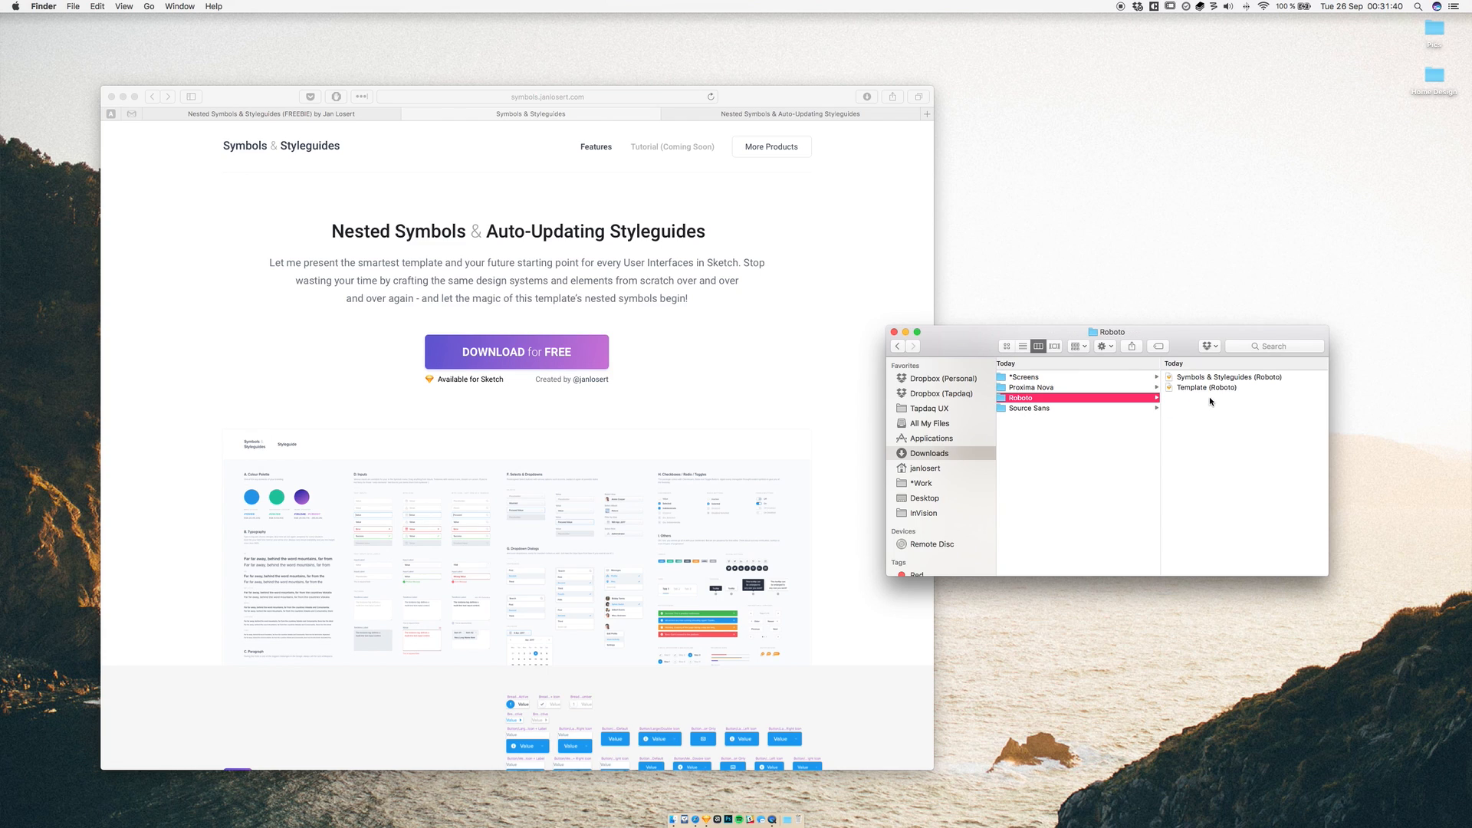
- Compare the two Roboto design files, open Symbols & Styleguides (Roboto) in Sketch, and enlarge its window to fill the screen
left_click(1208, 377)
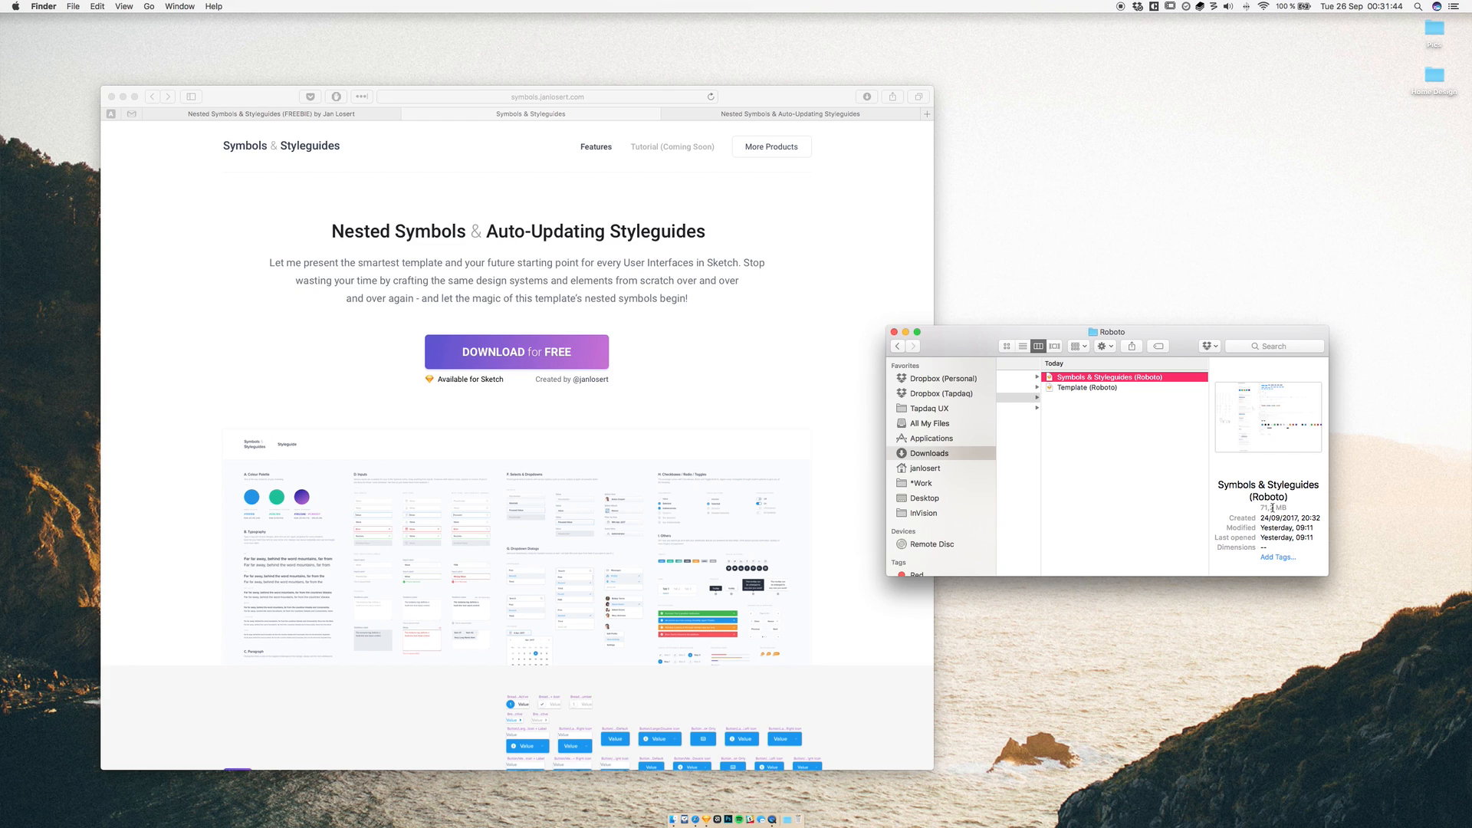
left_click(1092, 388)
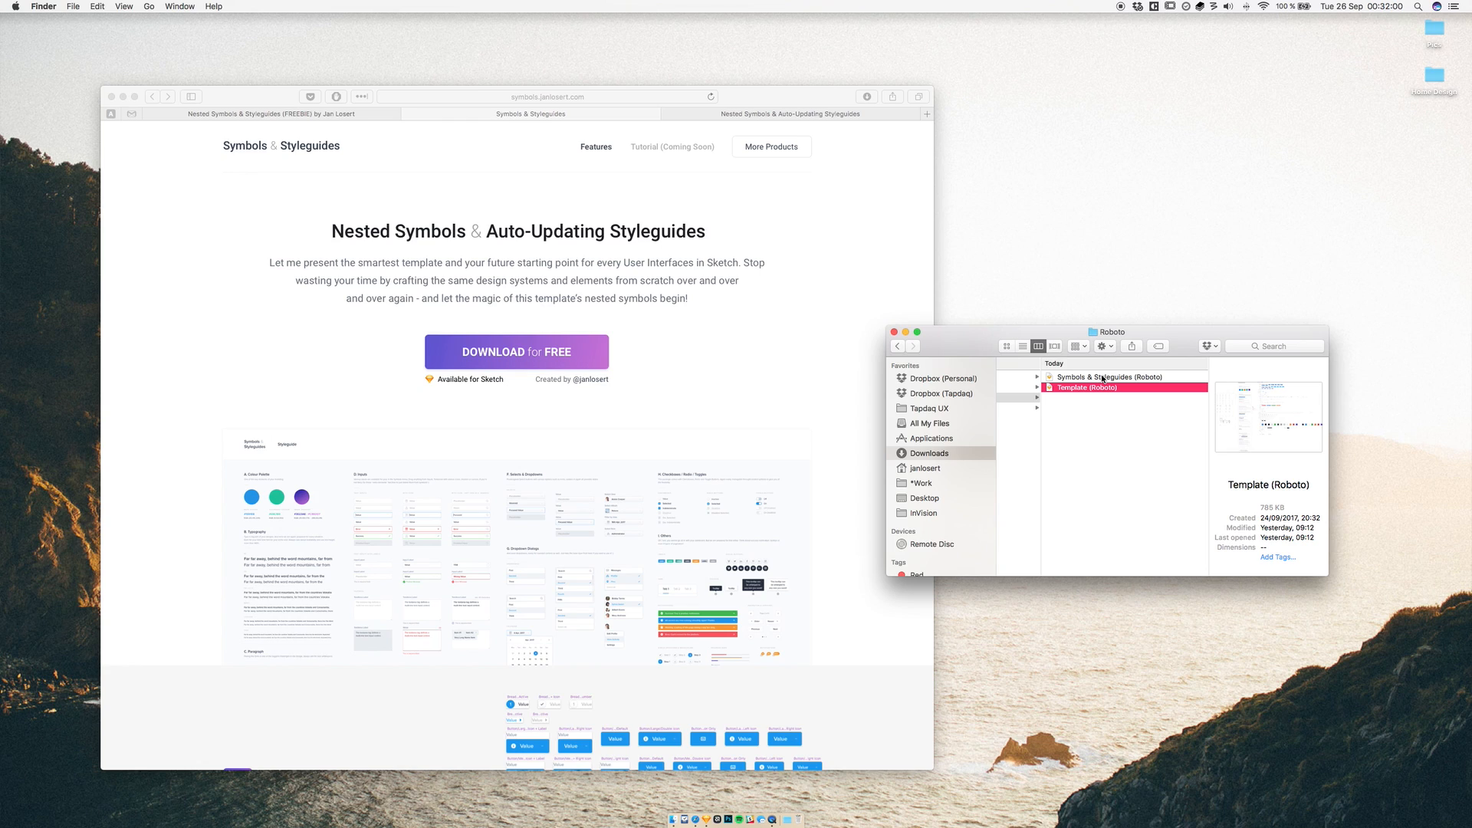
left_click(1102, 378)
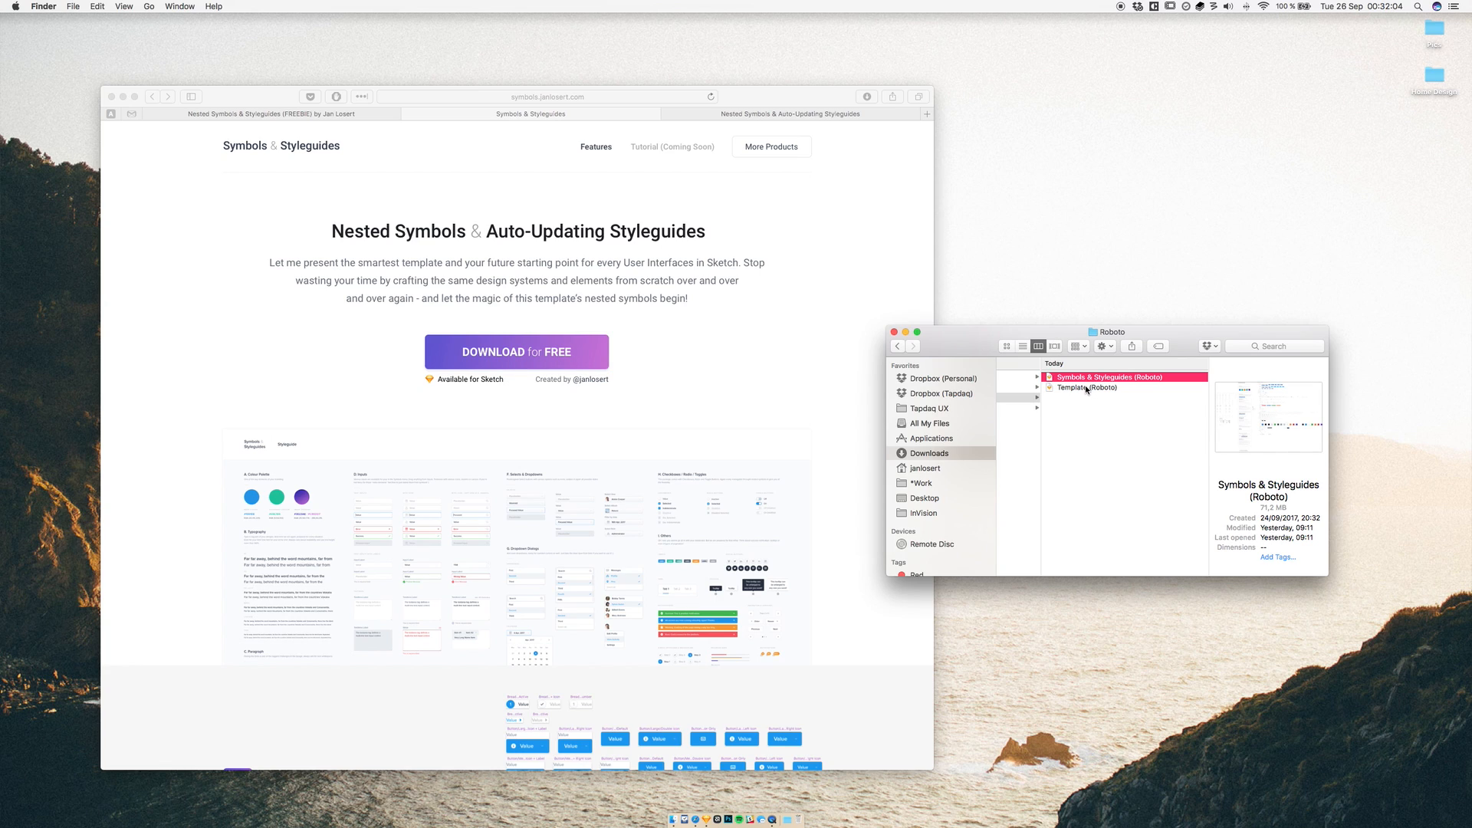
left_click(1085, 388)
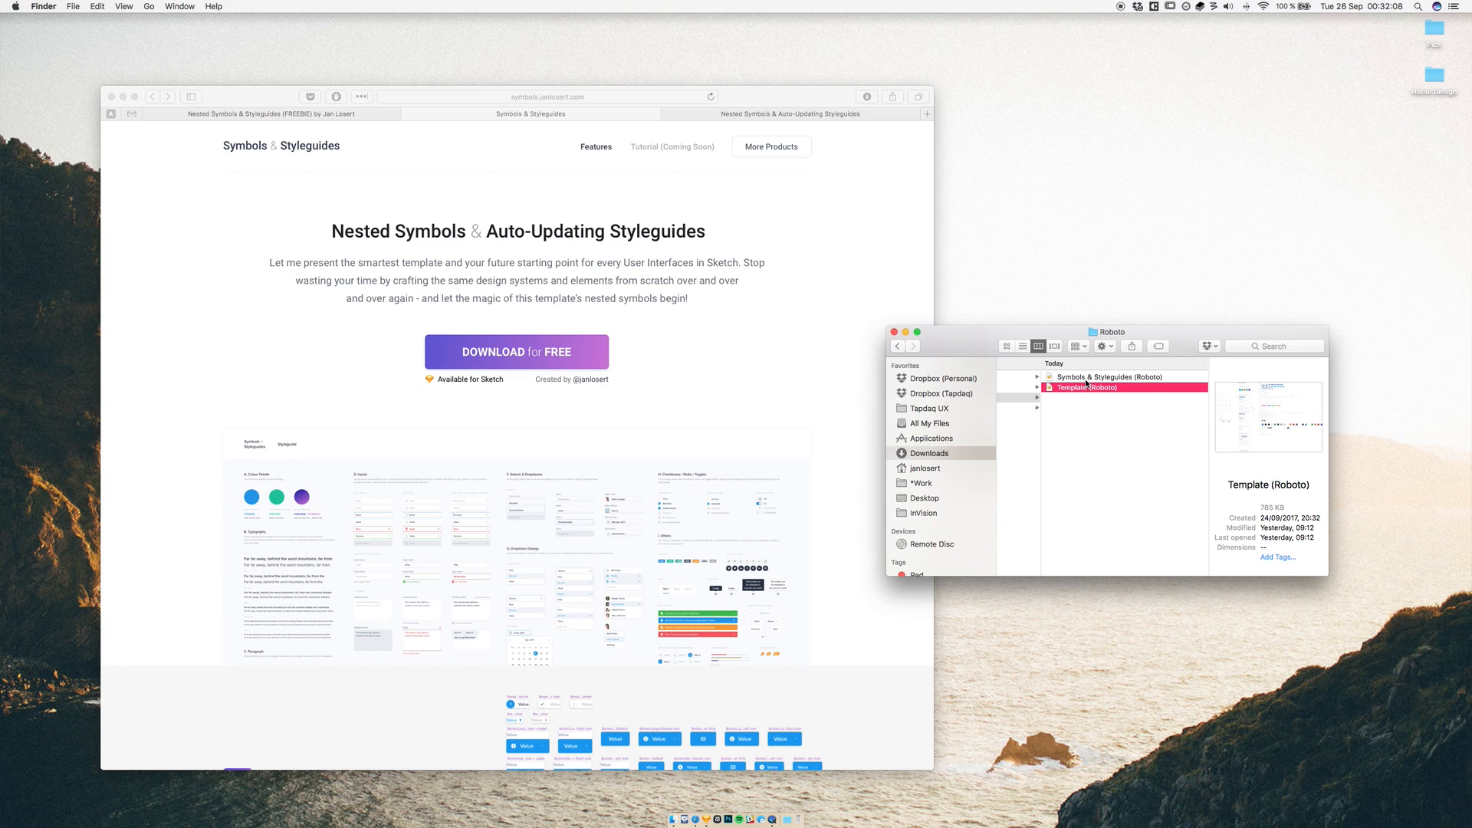
left_click(1092, 377)
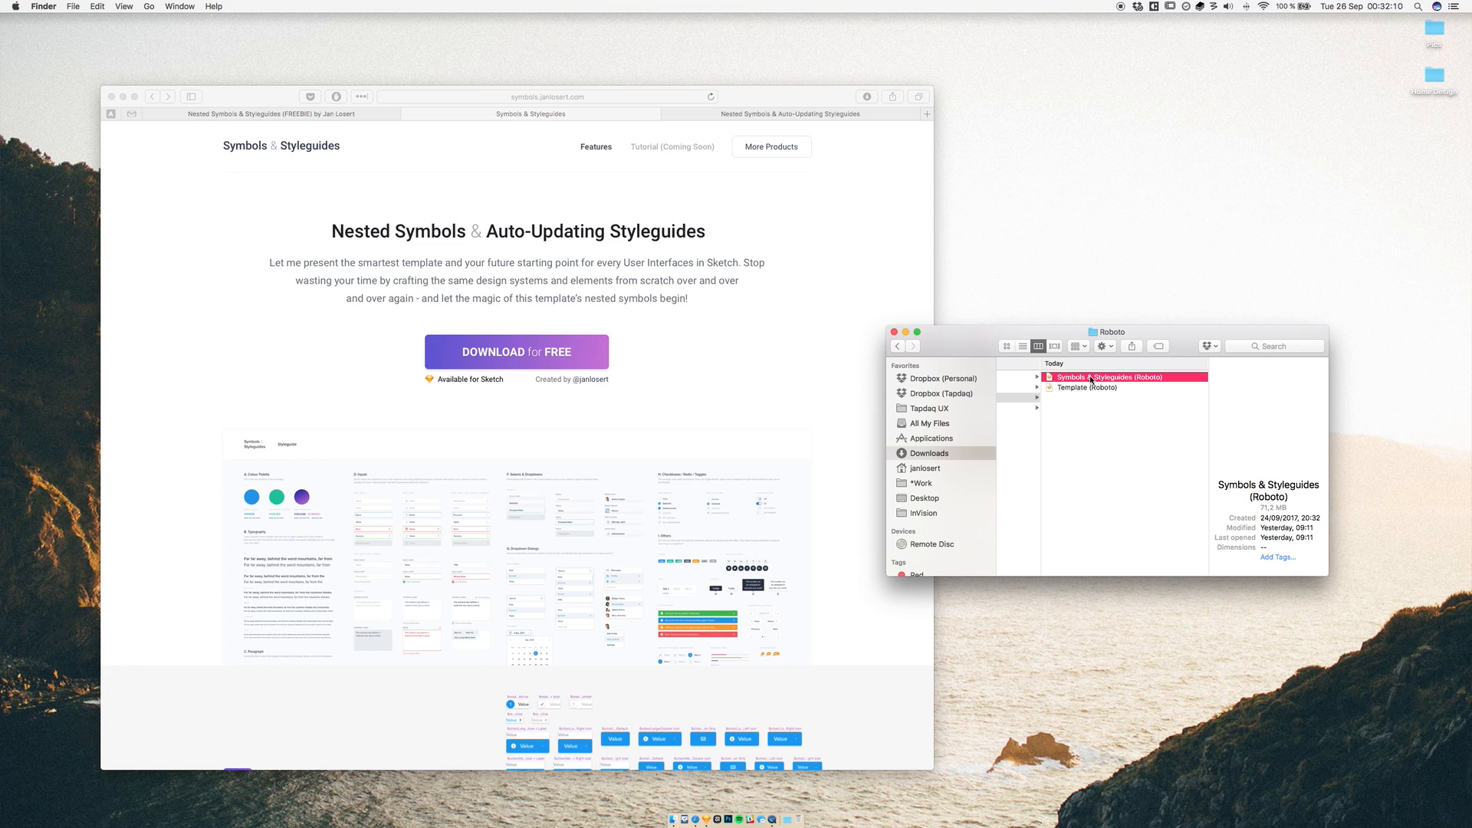
double_click(1097, 379)
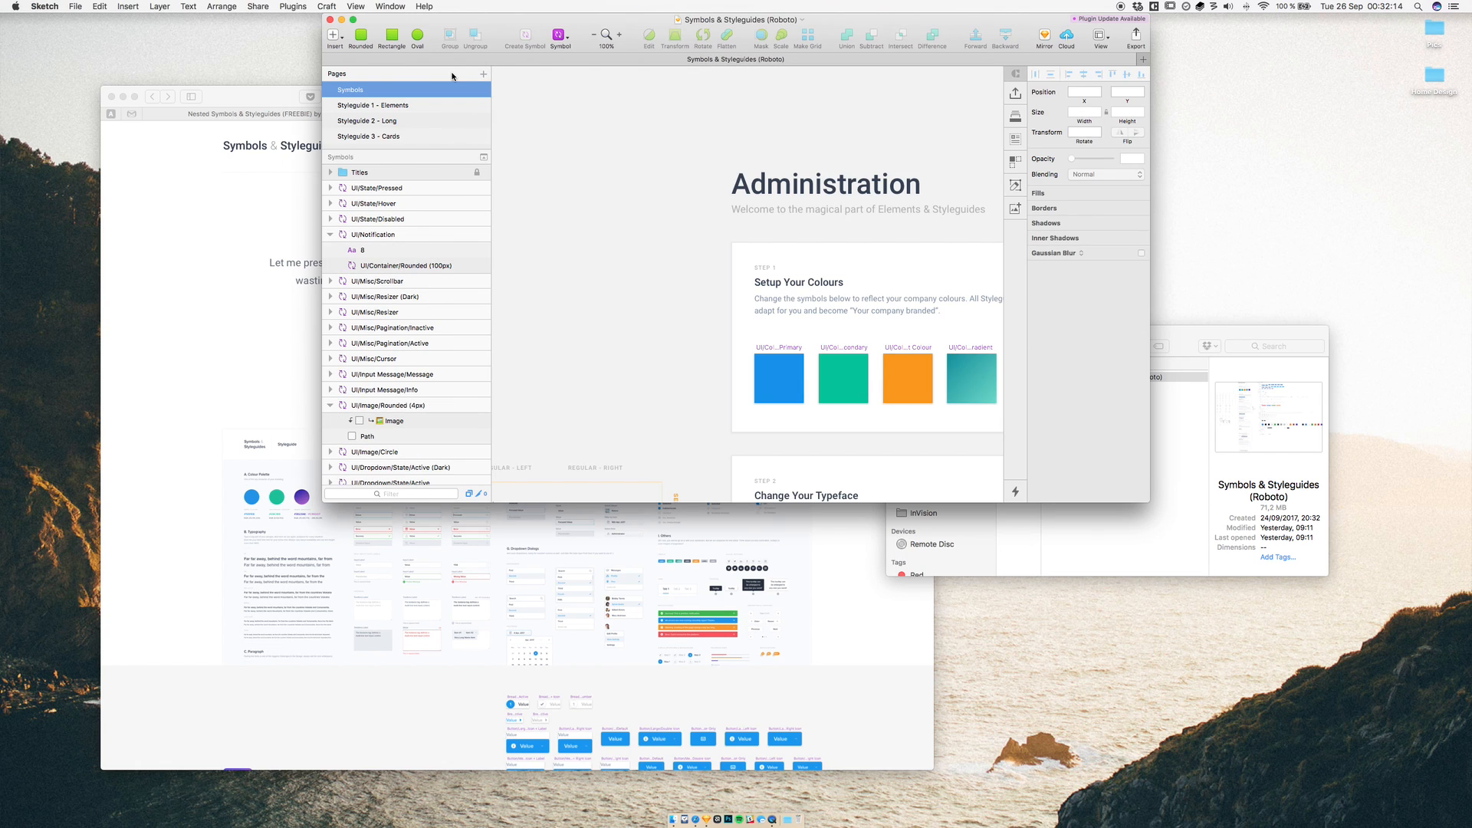
left_click(355, 38)
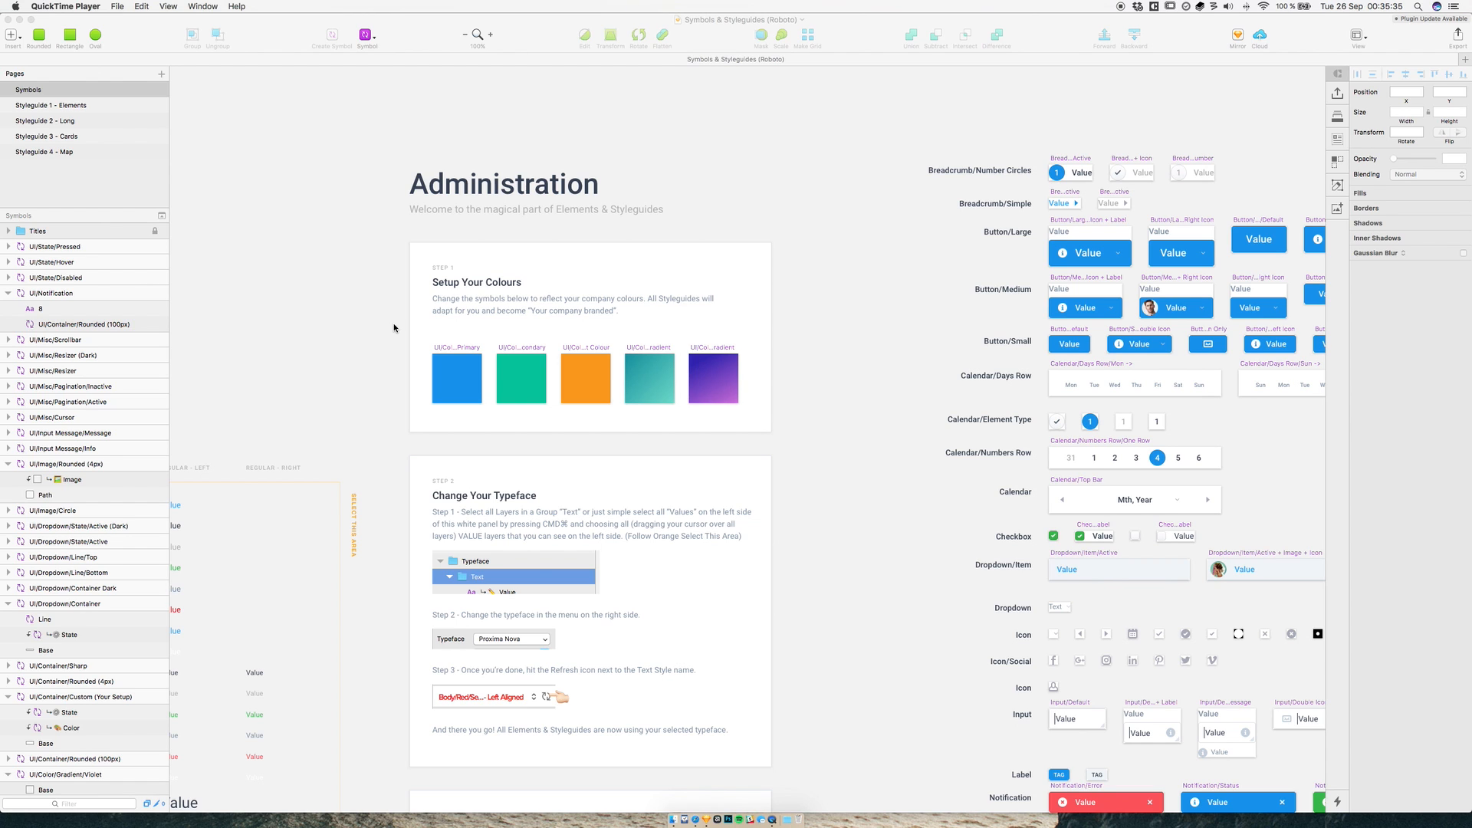
- Switch to Safari to view Dribbble's official brand colors, and return to the Administration area in Sketch
scroll(394, 328, "down", 1)
scroll(394, 329, "left", 1)
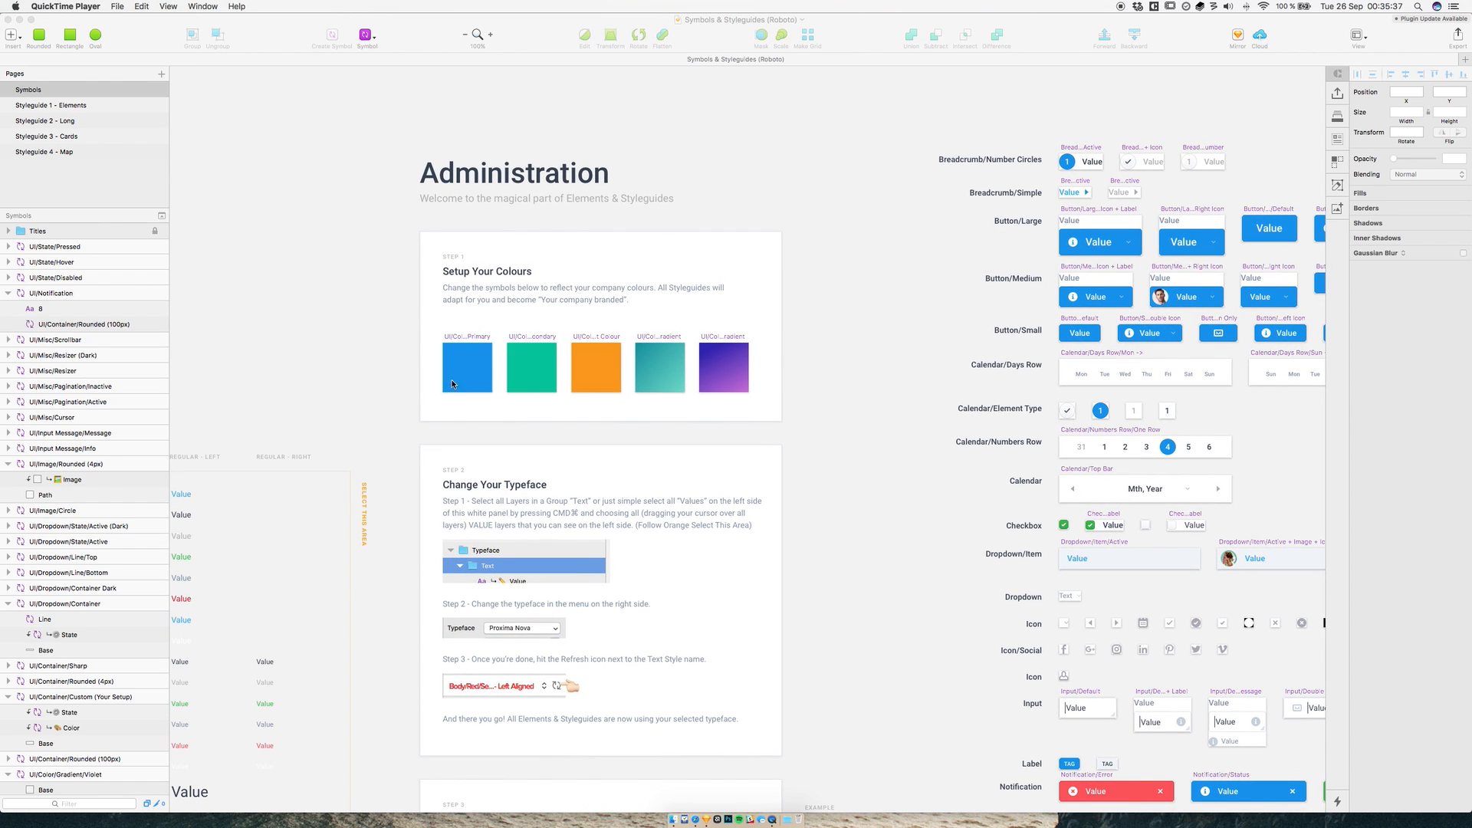
left_click(696, 819)
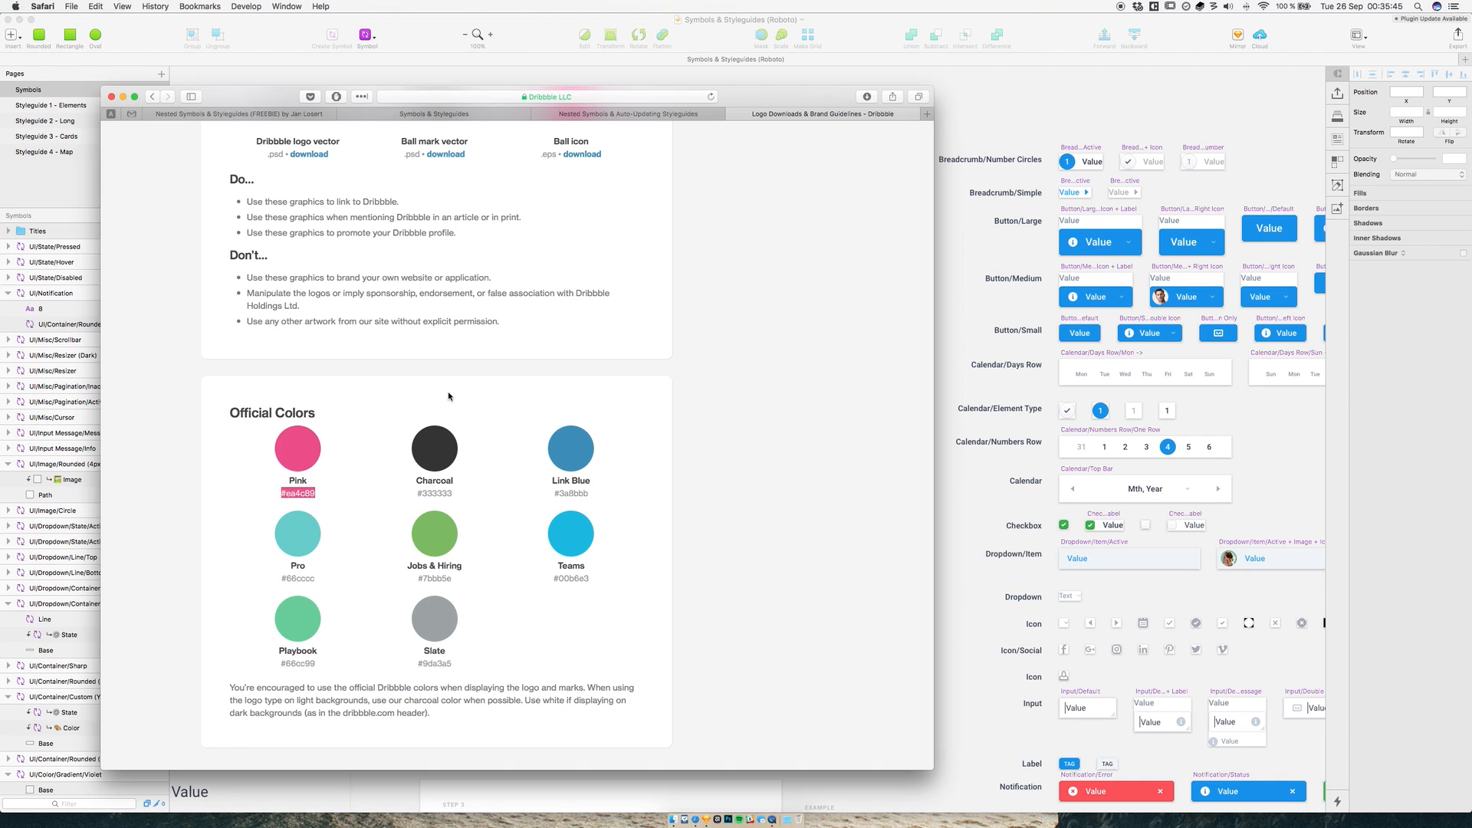
left_click(366, 403)
left_click(940, 316)
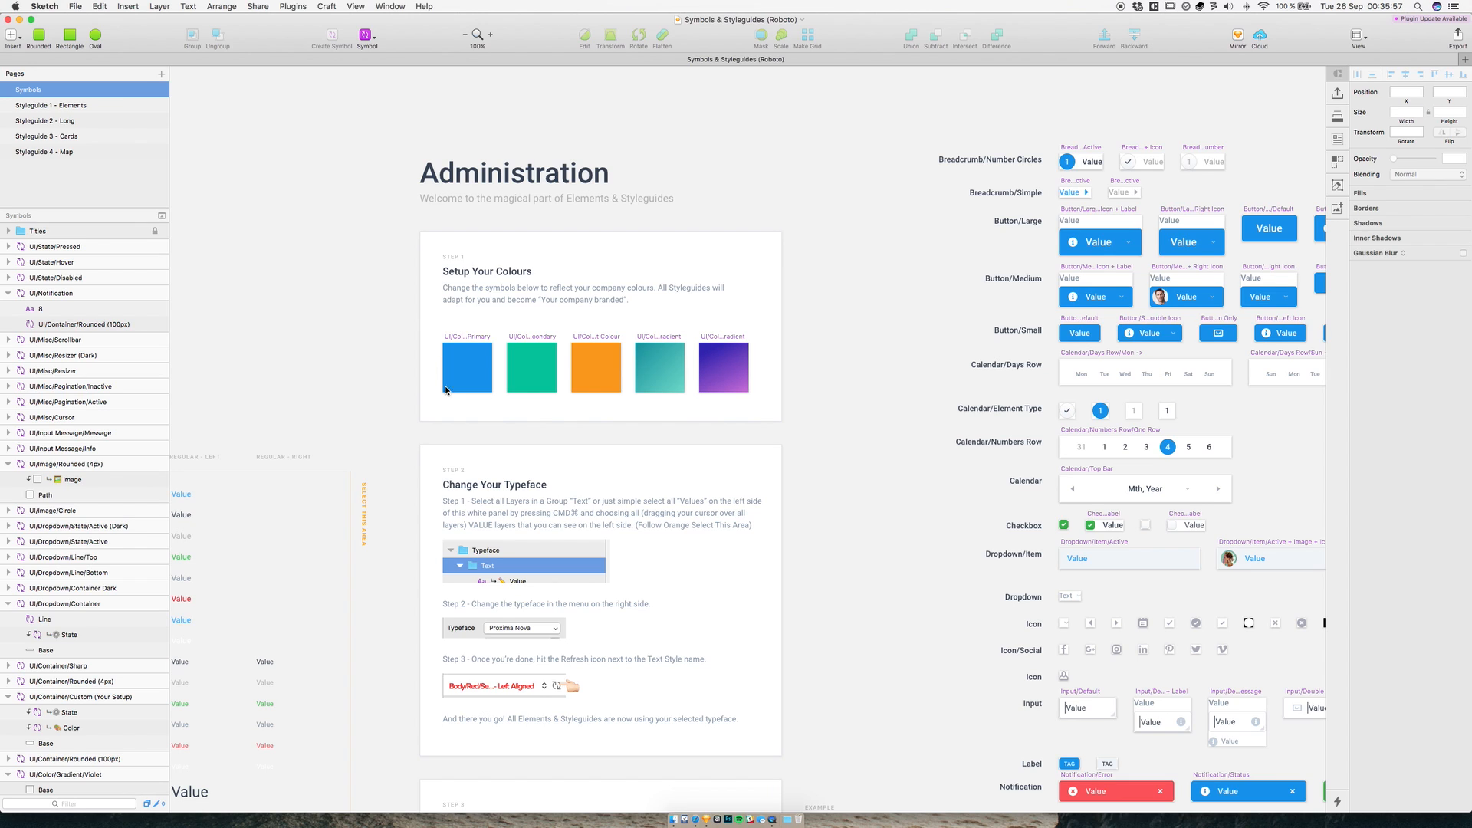
- Inspect the Primary and Prominent Colour swatches under Setup Your Colours, opening the Prominent Colour symbol's name for editing
left_click(474, 344)
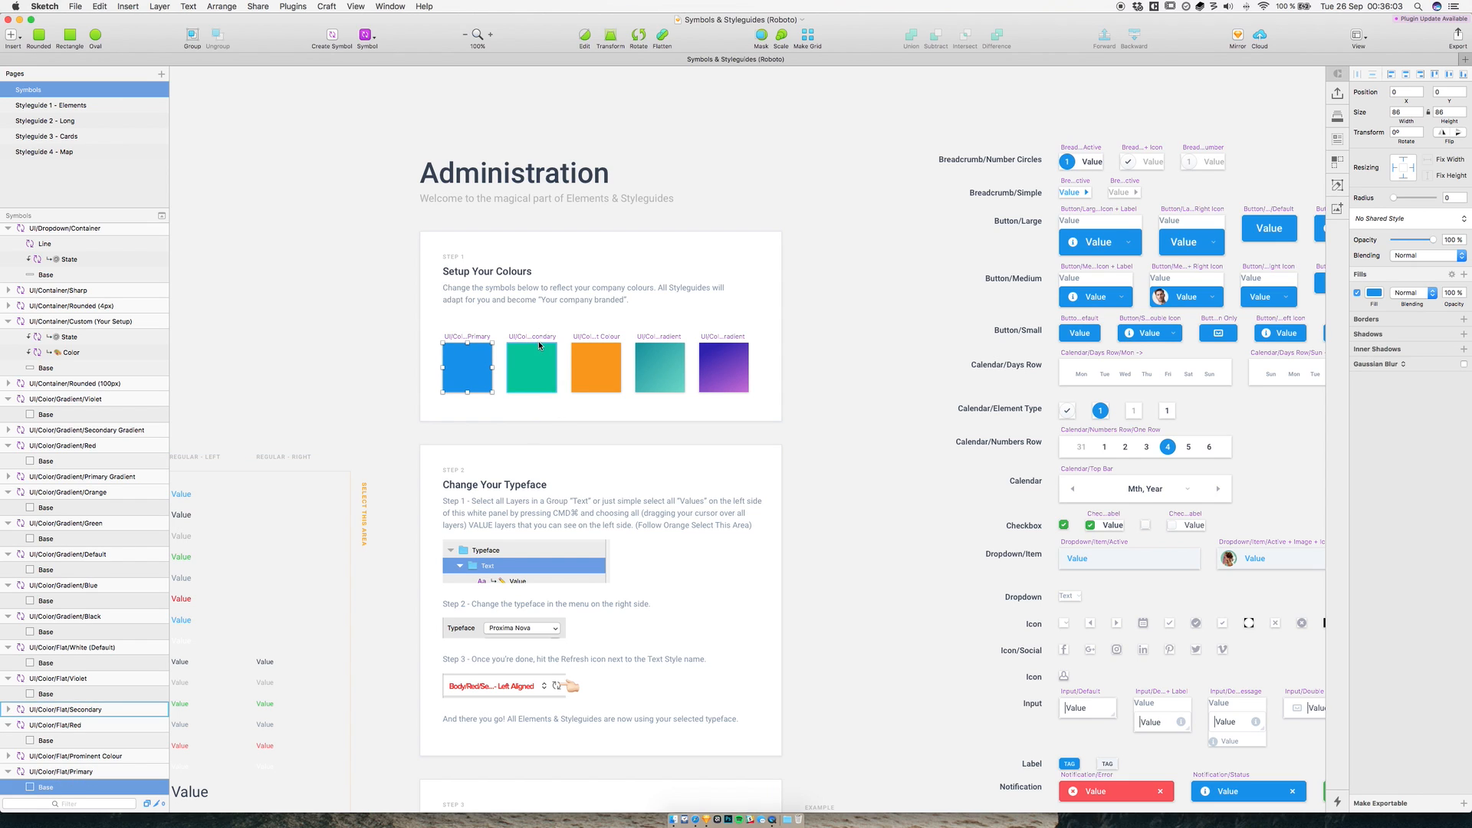
left_click(611, 343)
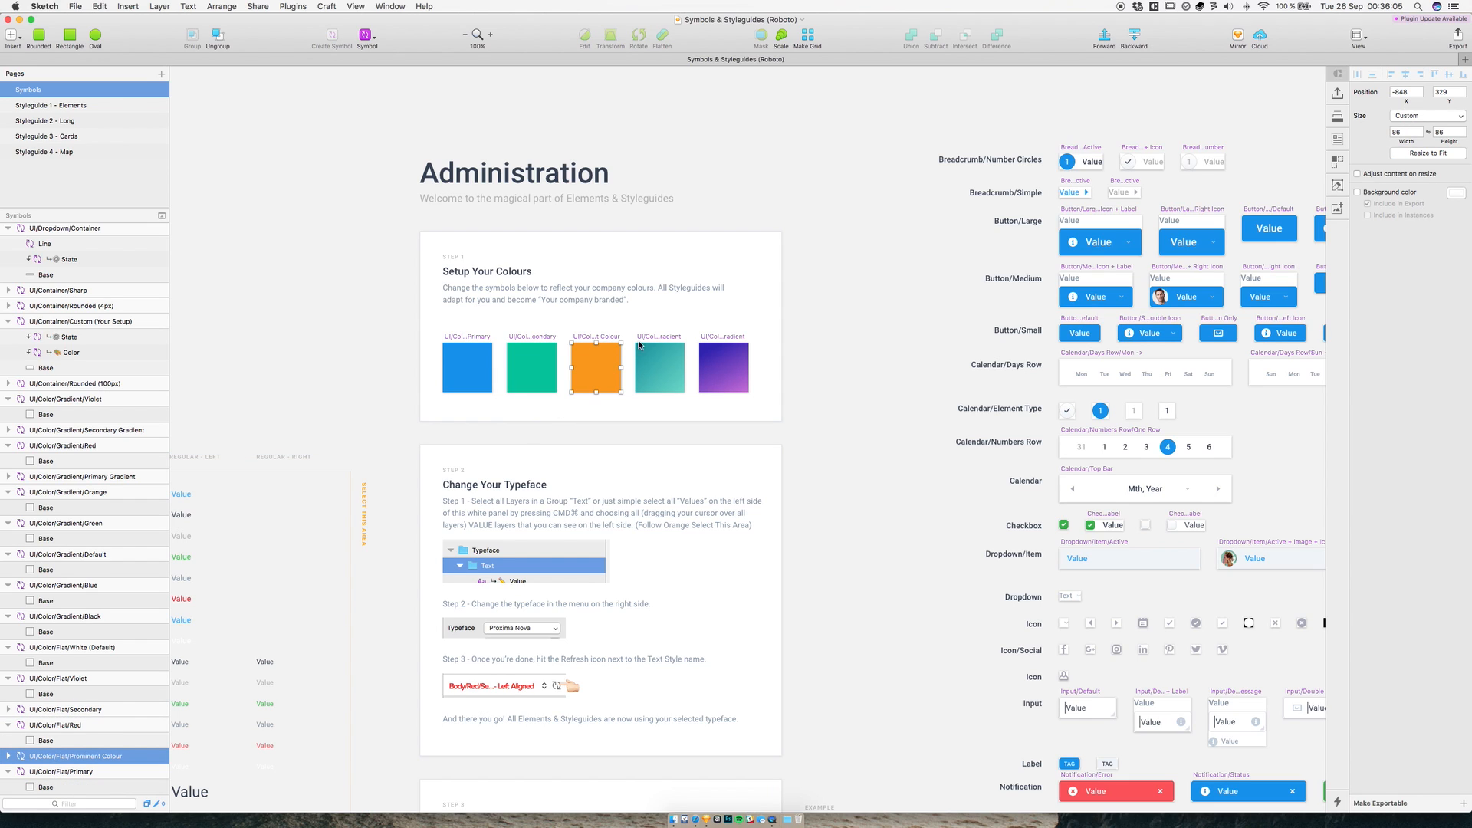
double_click(100, 758)
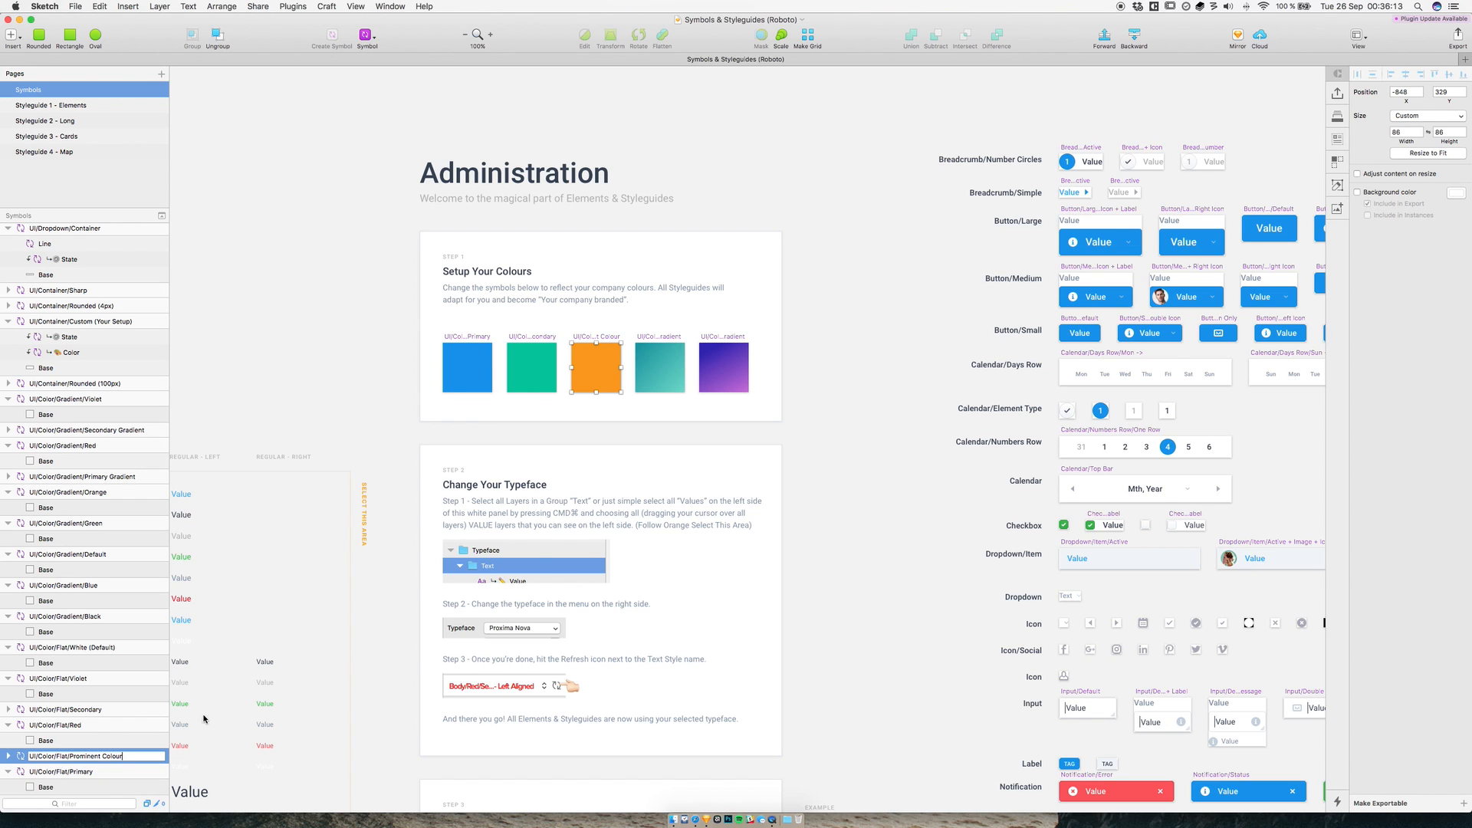
left_click(388, 652)
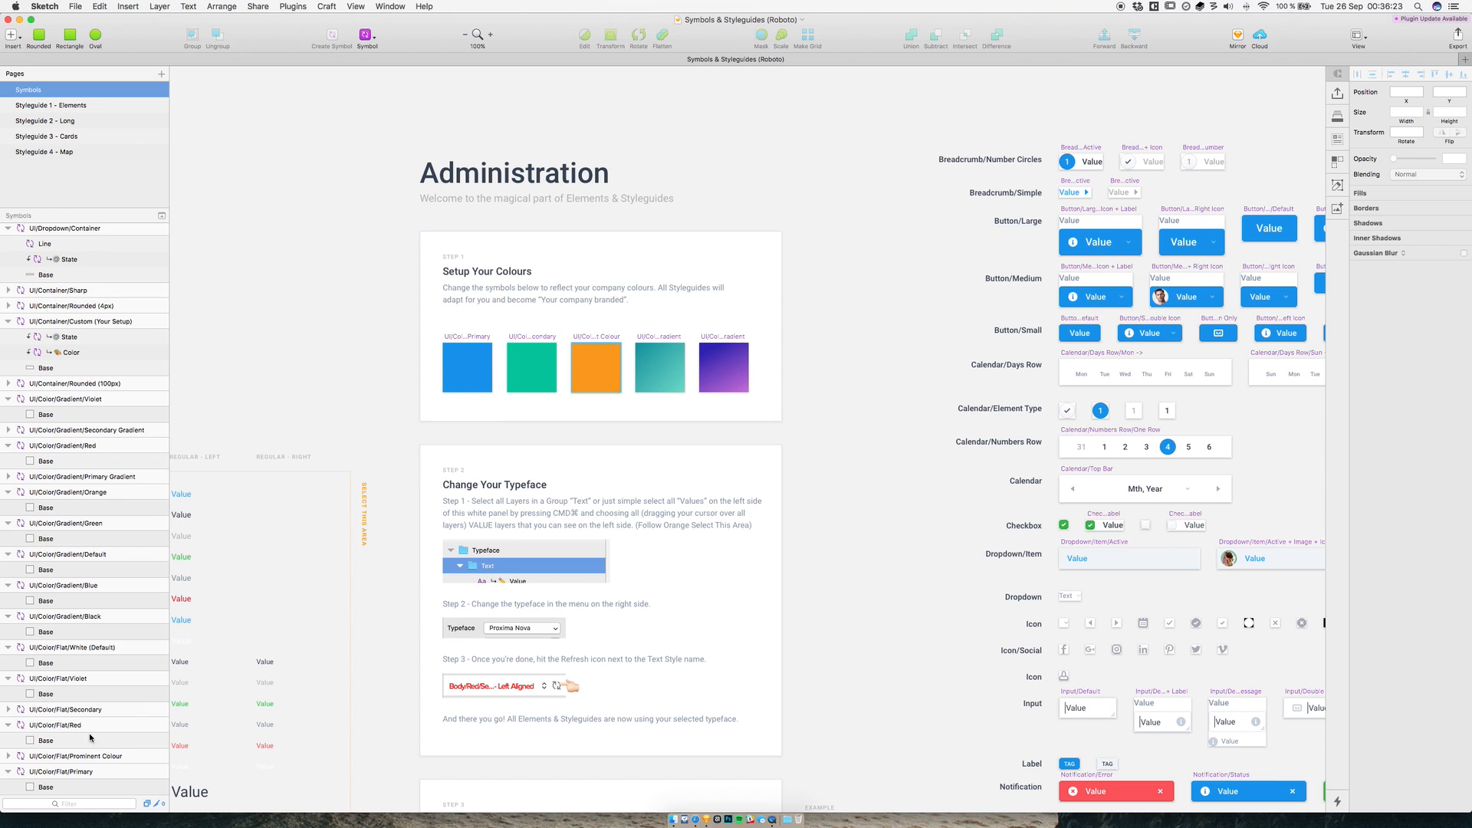
- Select the Primary swatch's base layer, switch to Safari to copy the Pink hex code from Dribbble's Official Colors, and return to Sketch
left_click(477, 367)
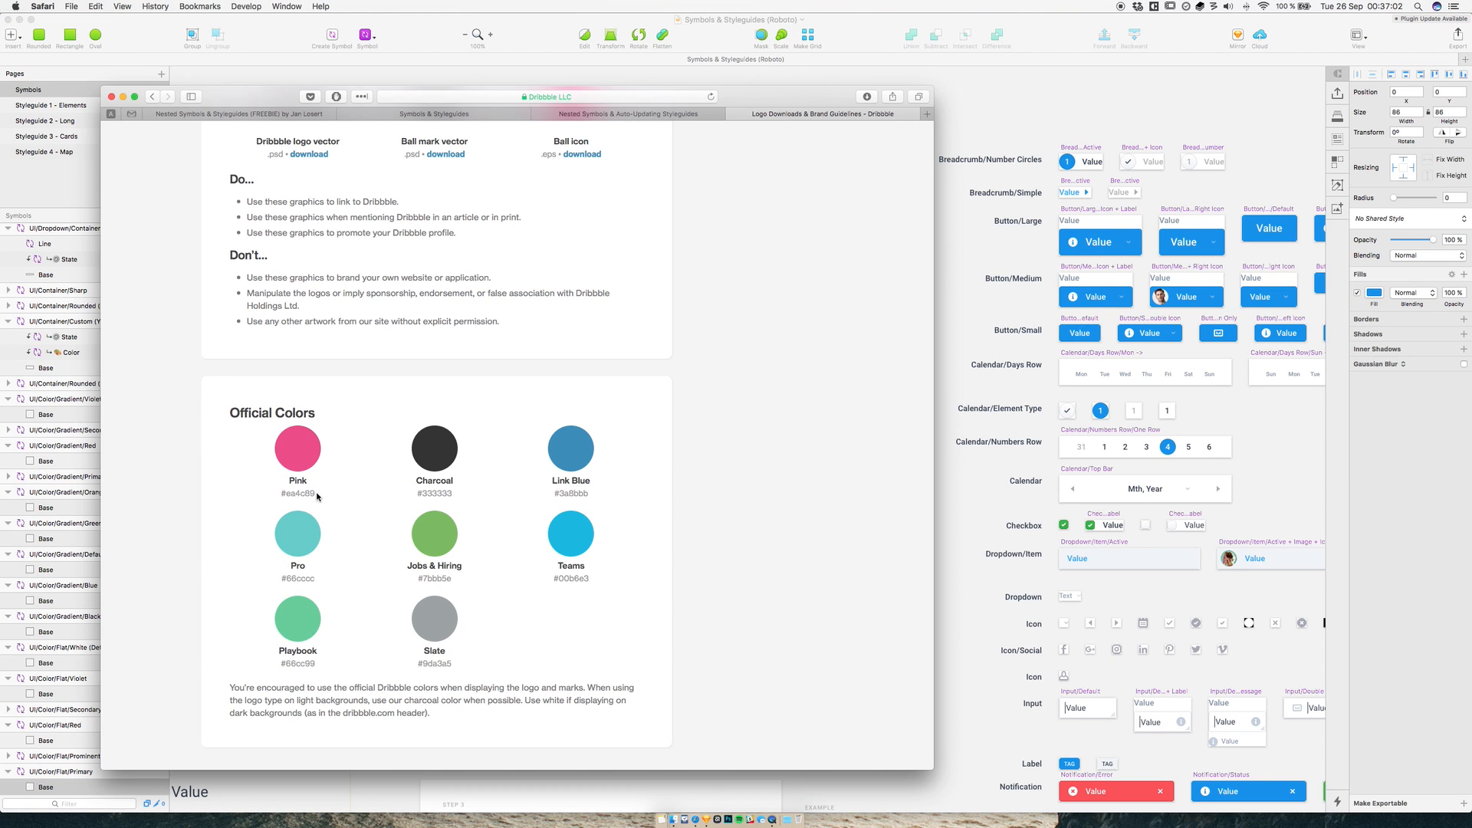
double_click(296, 493)
left_click(942, 467)
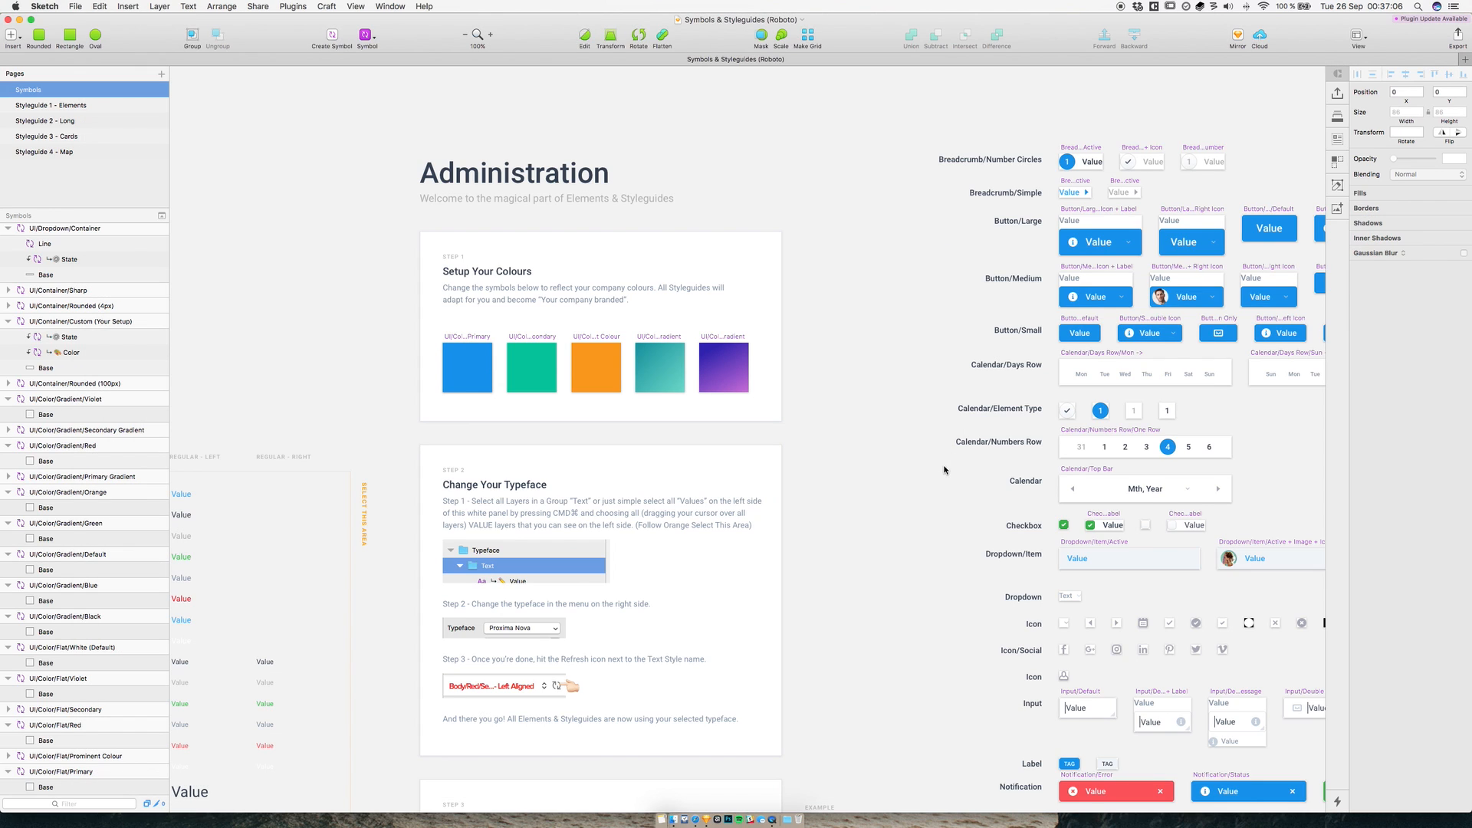
- Set the Primary colour symbol's base fill to hex ea4c89 under Setup Your Colours, and clear the selection
left_click(475, 365)
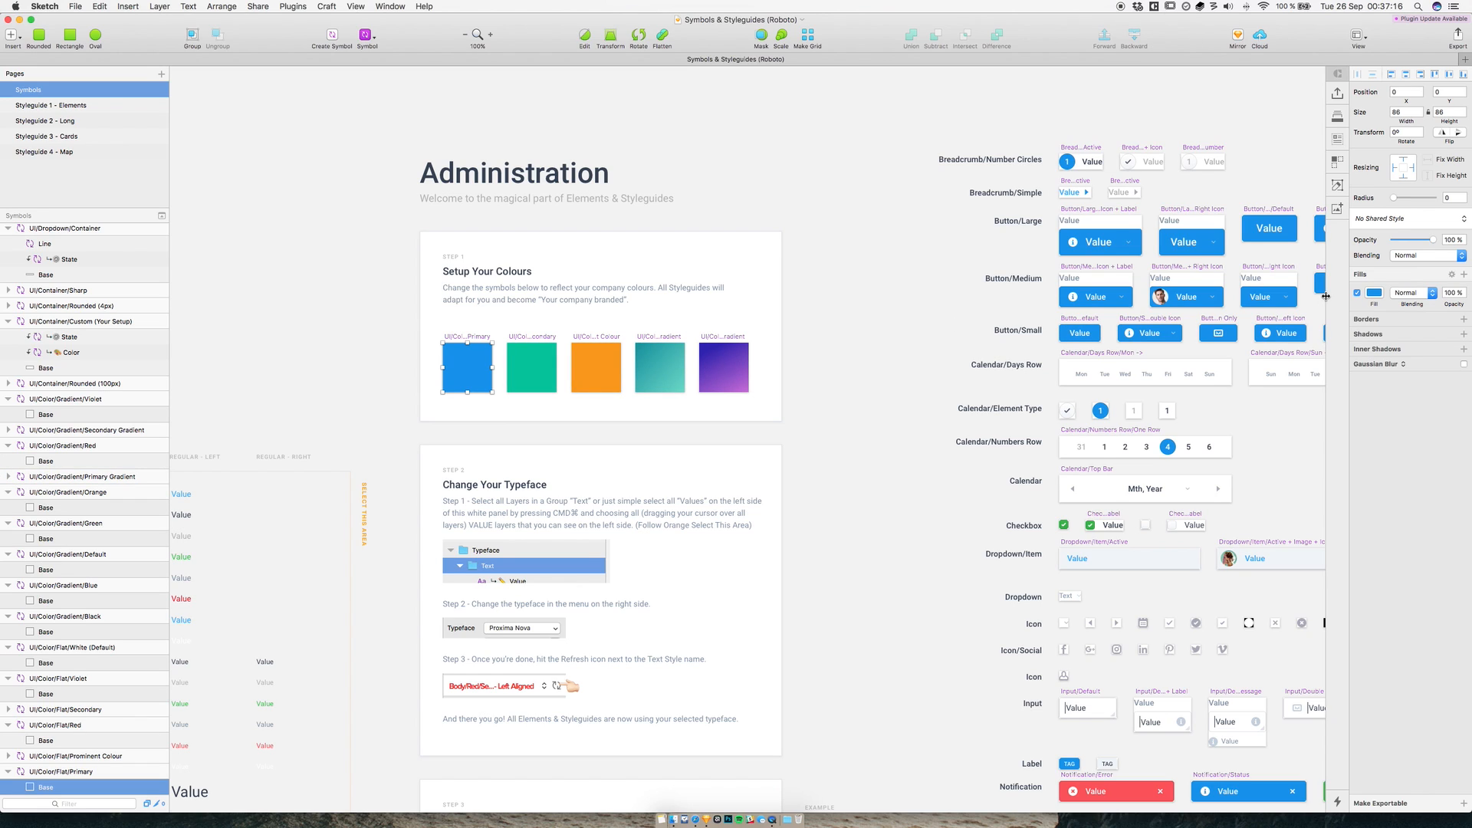
left_click(1375, 294)
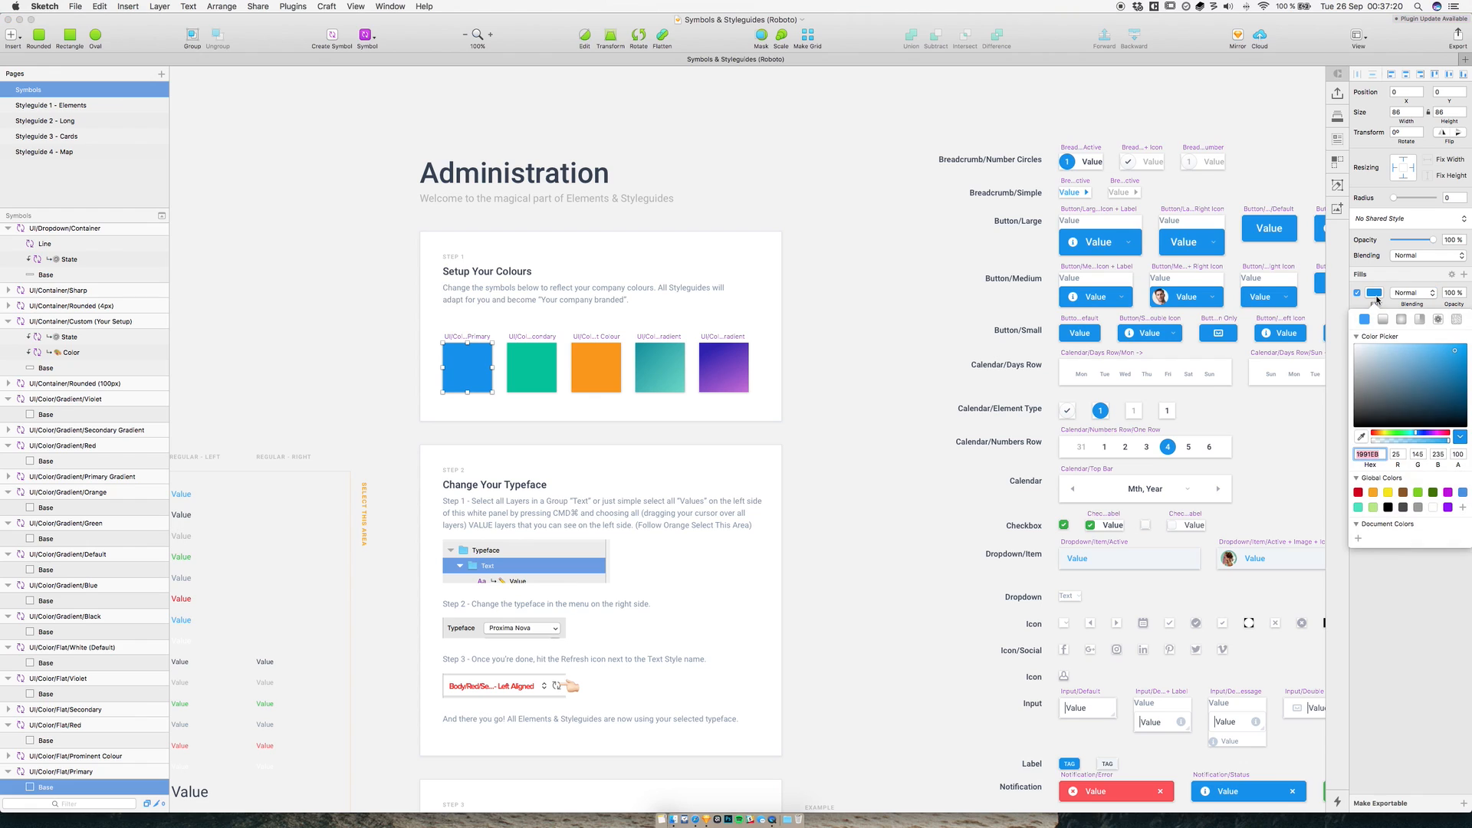
type("ea4c89")
key("Return")
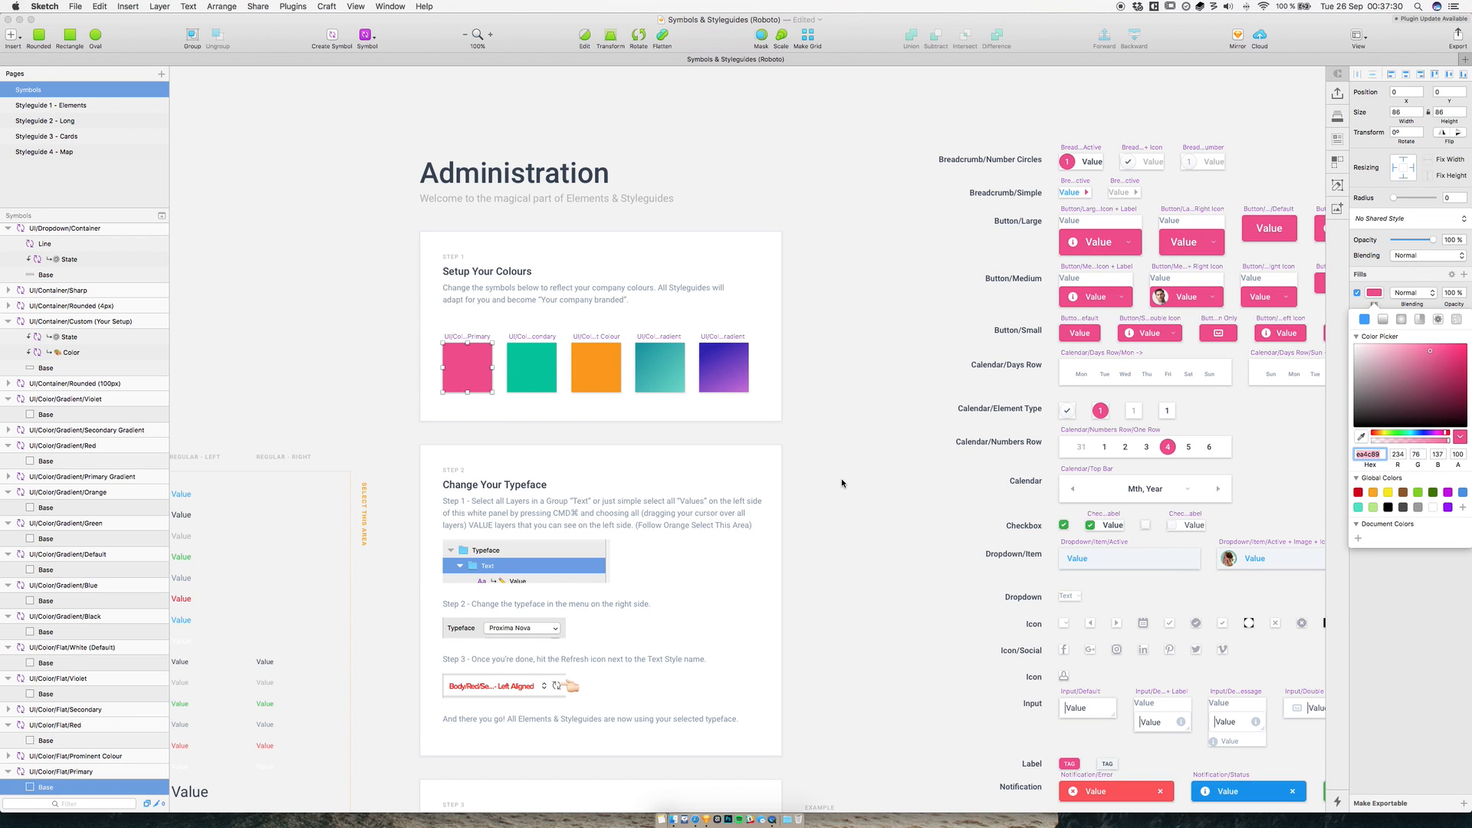
left_click(842, 483)
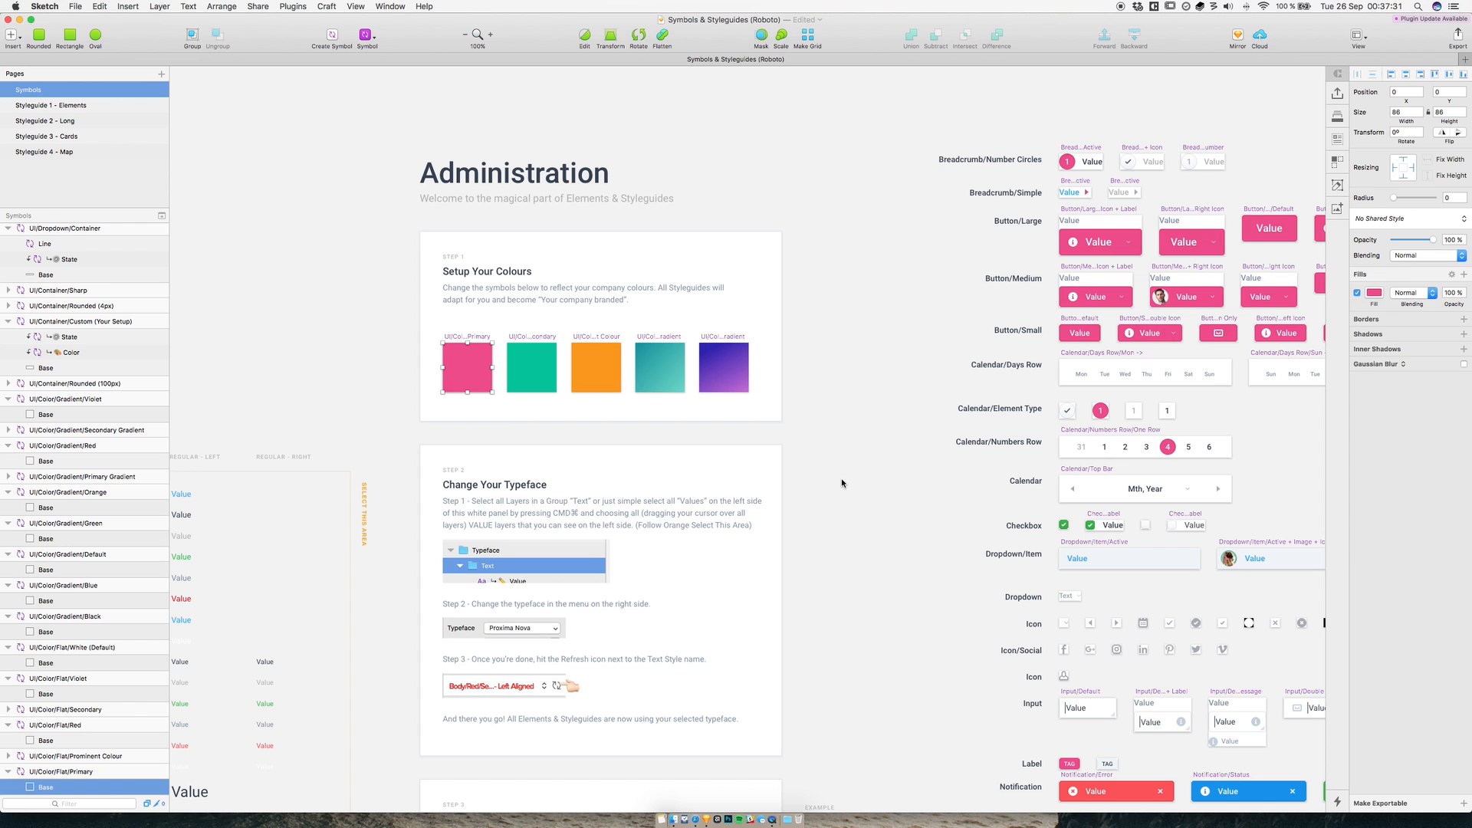
left_click(395, 371)
- Review the component symbols beside the Administration area and look through the Button symbols available for insertion, including the Small variants
scroll(1006, 270, "right", 10)
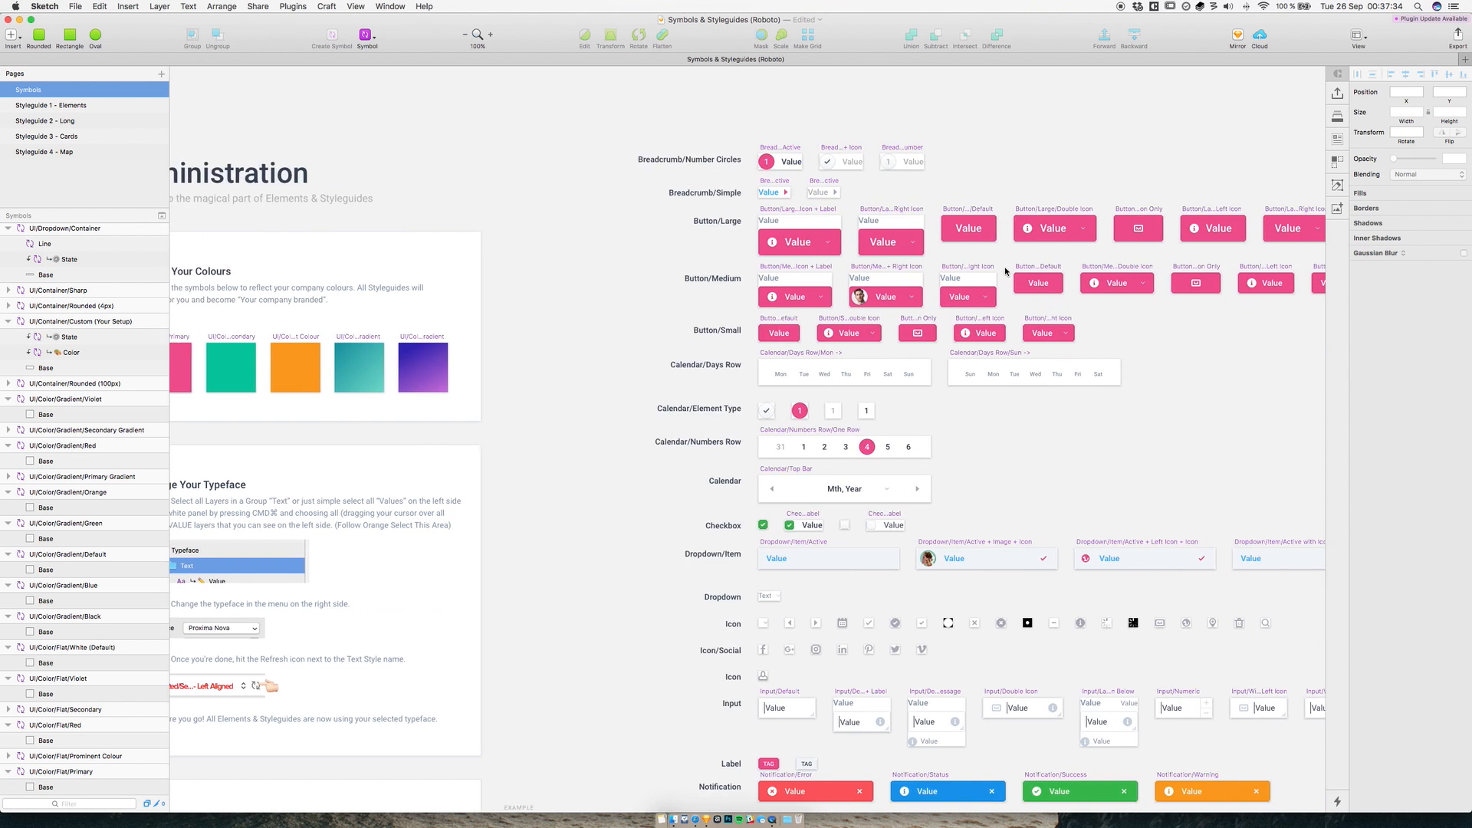
scroll(1006, 270, "right", 1)
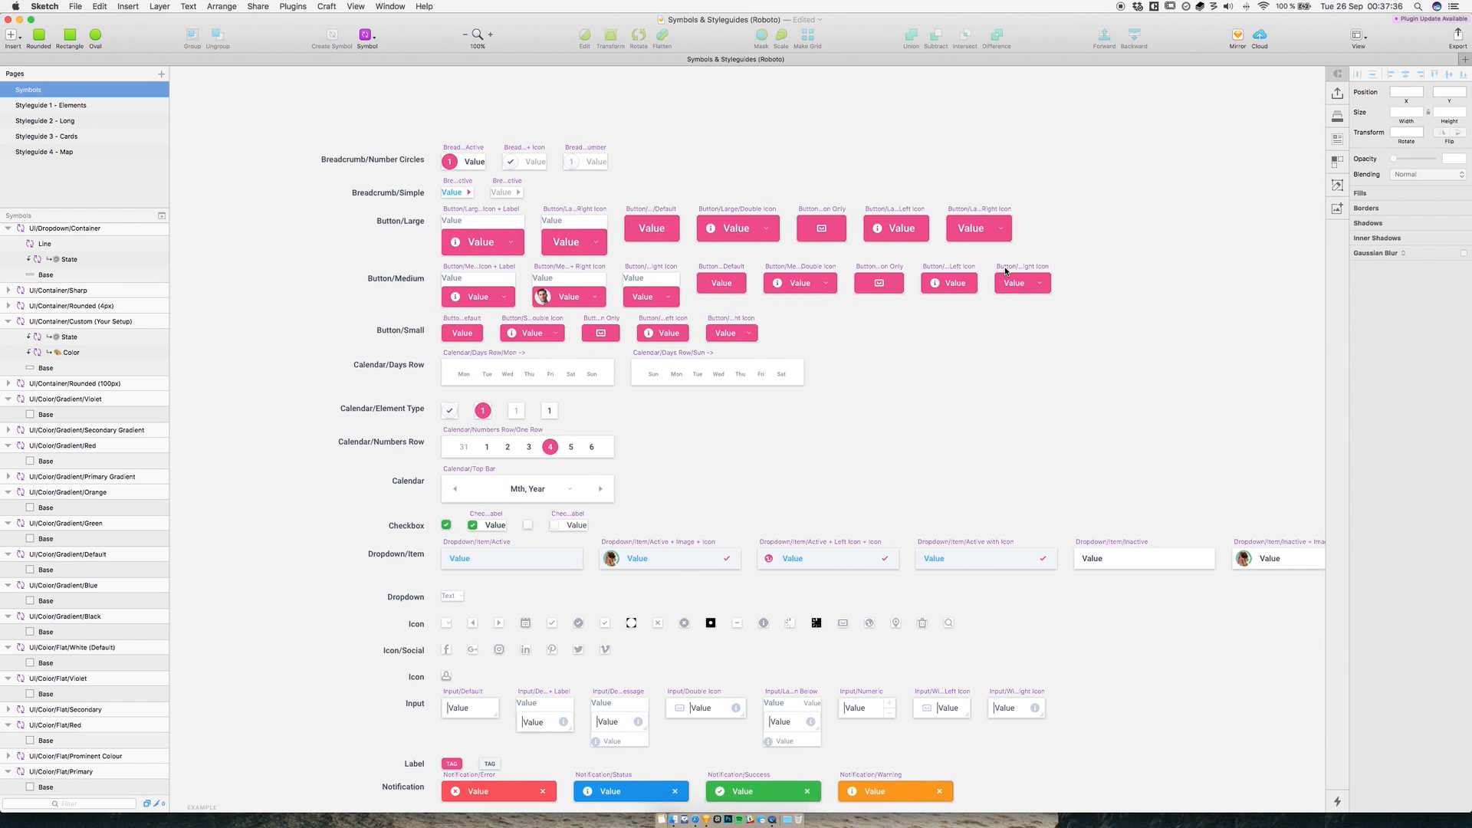
left_click(368, 35)
mouse_move(431, 74)
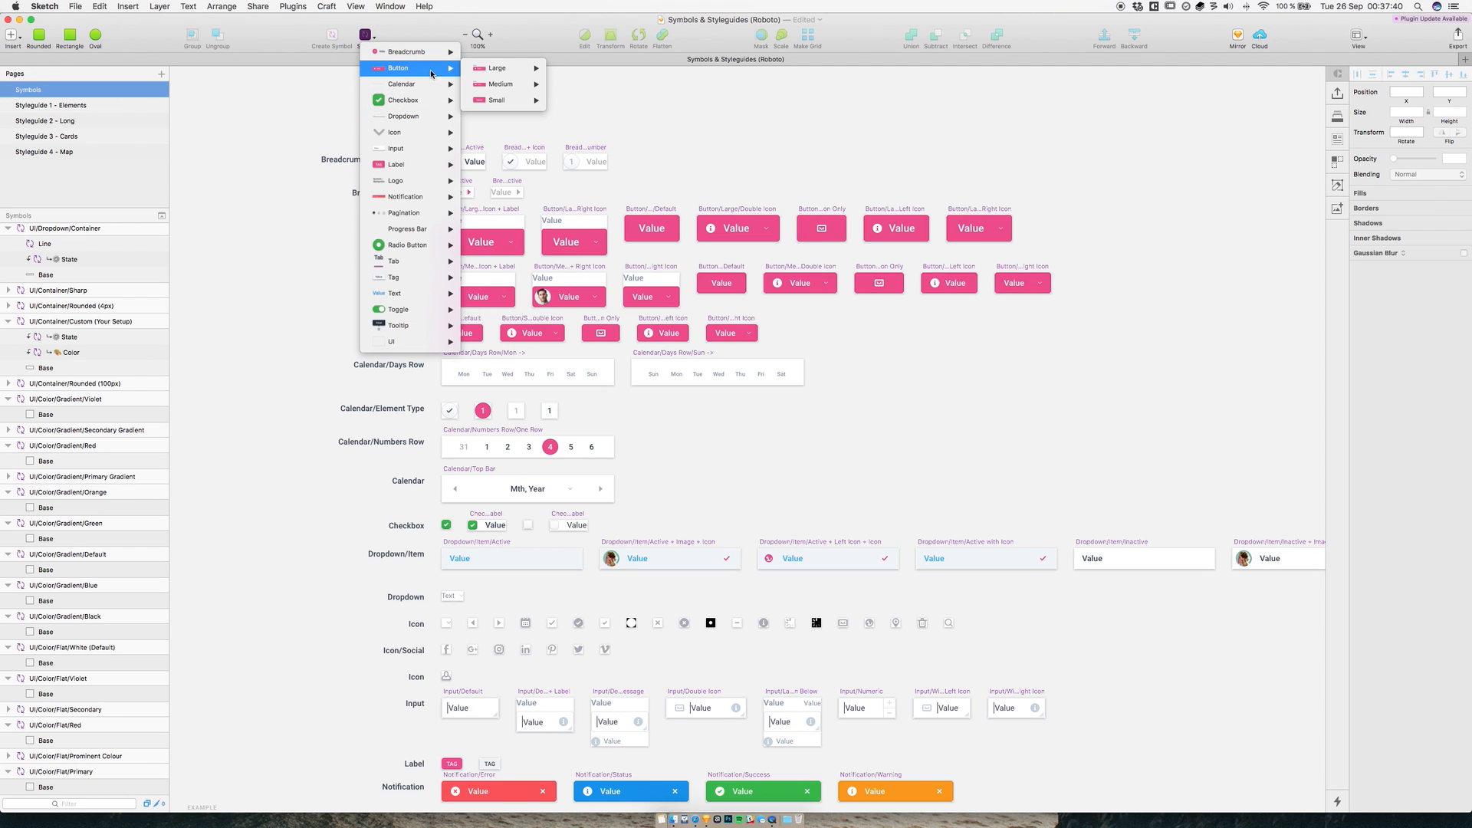
mouse_move(512, 98)
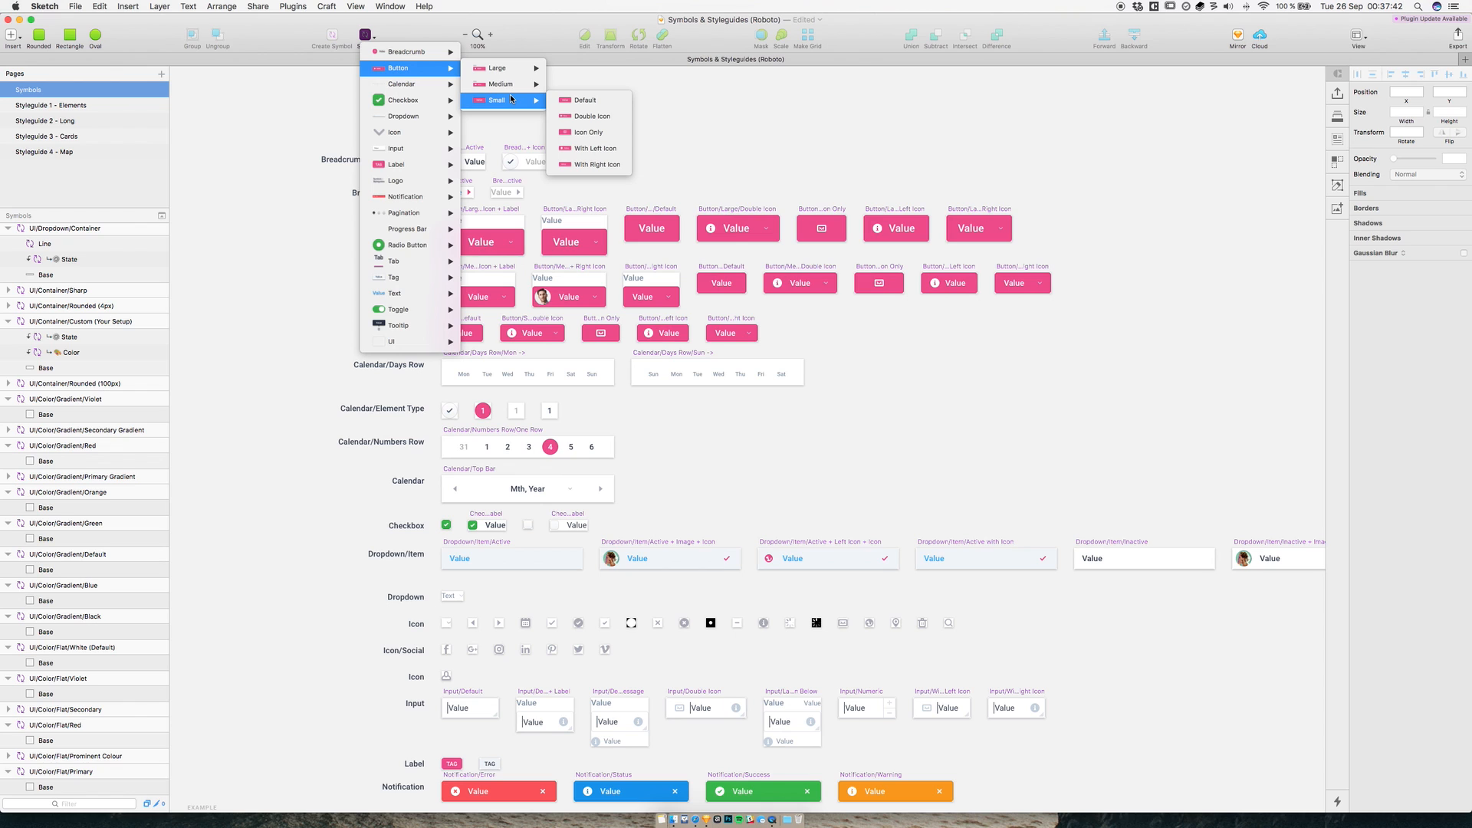
left_click(253, 293)
scroll(249, 293, "left", 8)
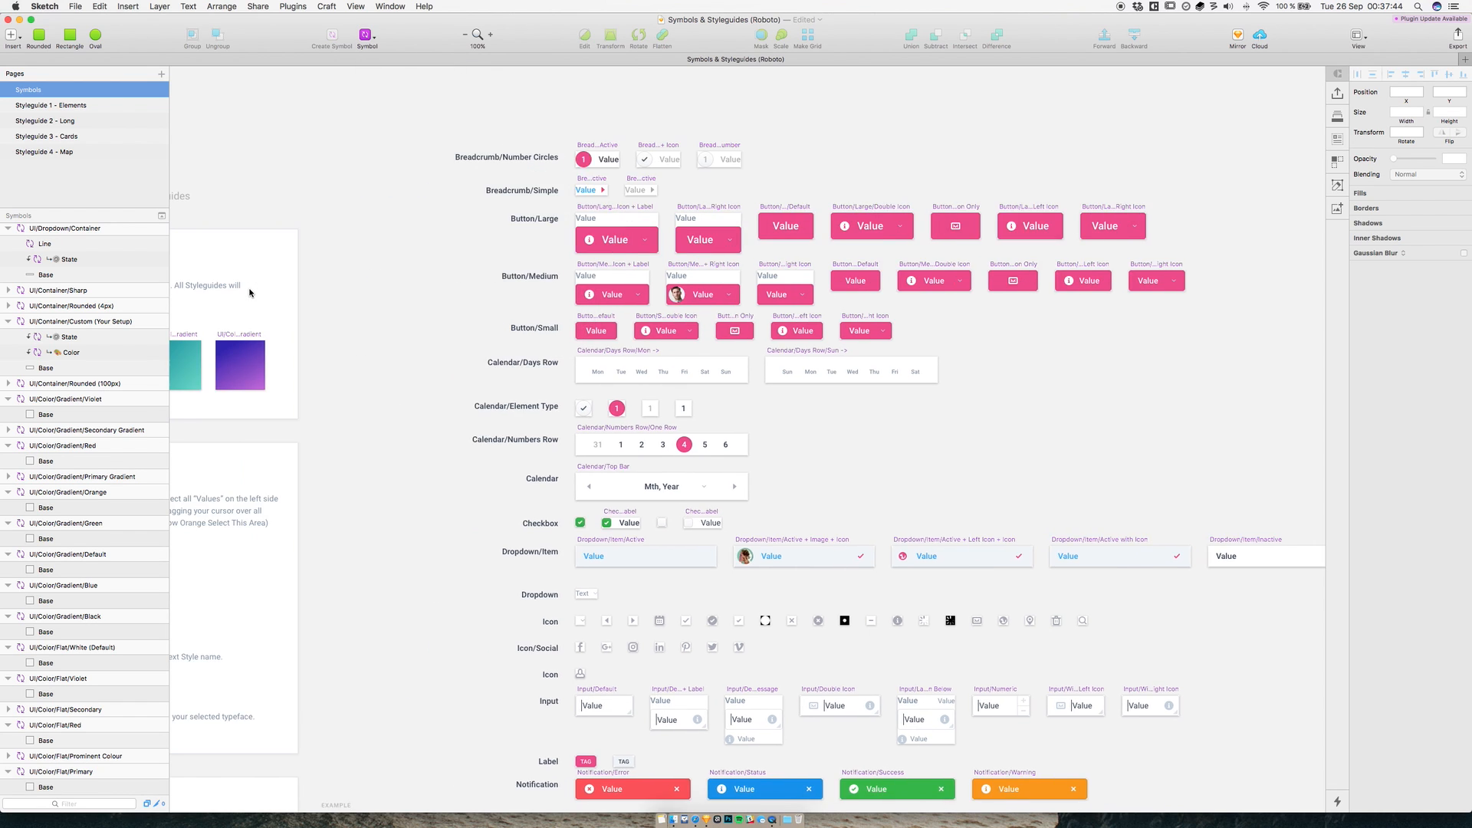
scroll(250, 292, "left", 3)
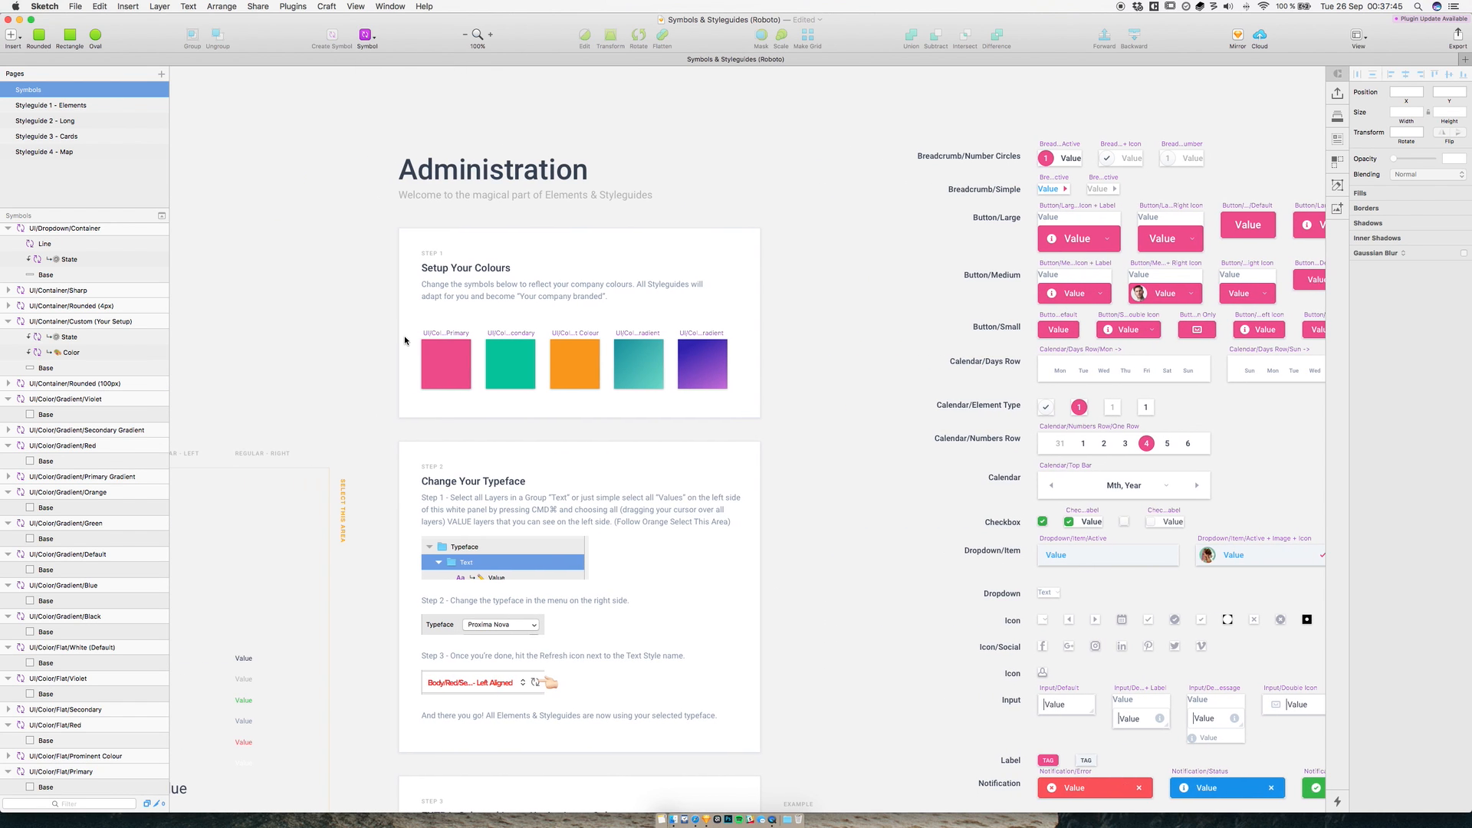
- Select the Secondary colour symbol, switch to Safari to copy the Charcoal hex code from Official Colors, and return to Sketch
left_click(515, 337)
left_click(695, 821)
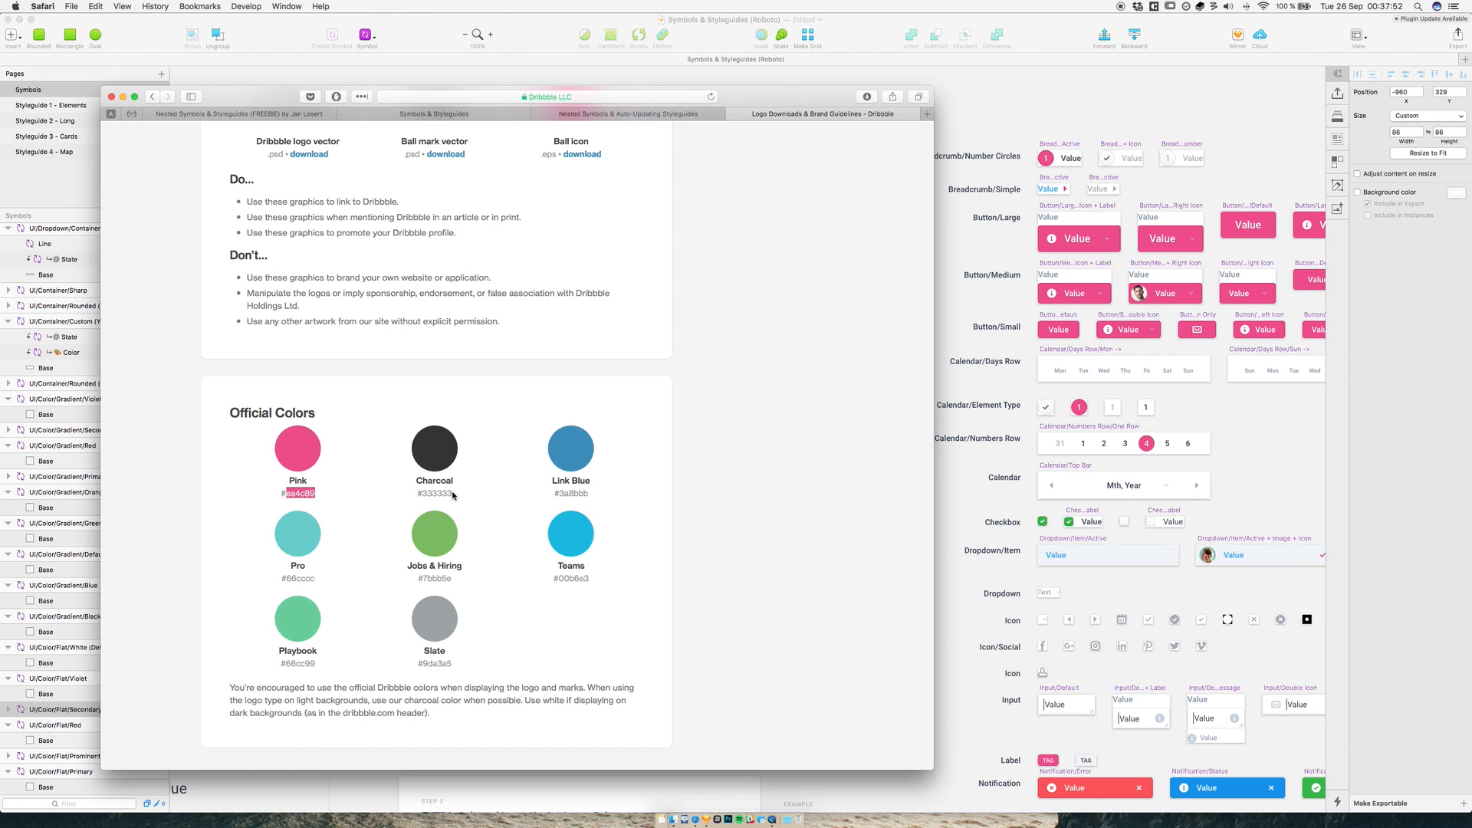
left_click_drag(451, 493, 423, 493)
key("super+c")
left_click(718, 782)
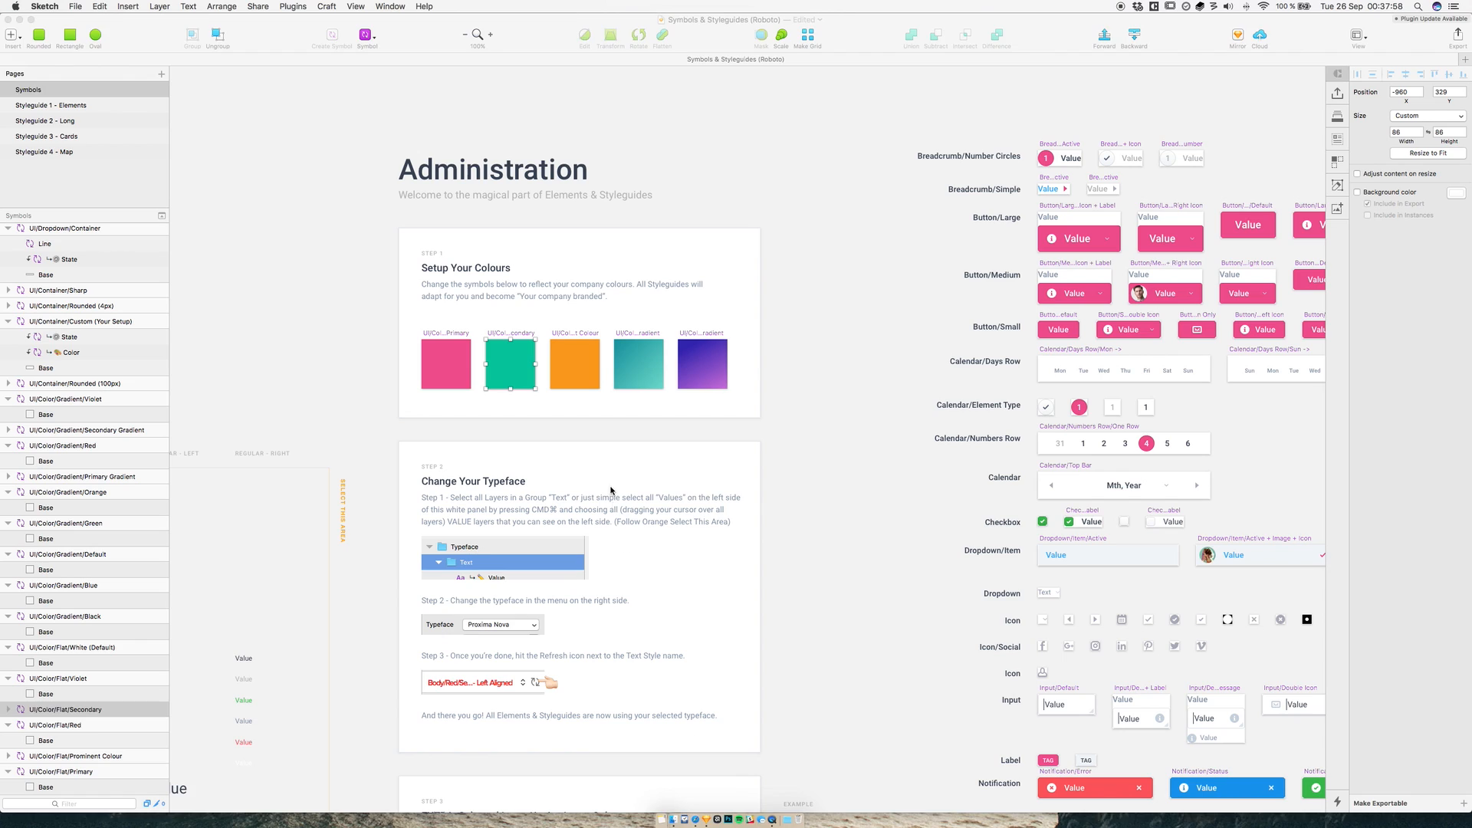
- Set the fill of the Secondary colour symbol's Base layer to hex 333333, and clear the selection
left_click(513, 339)
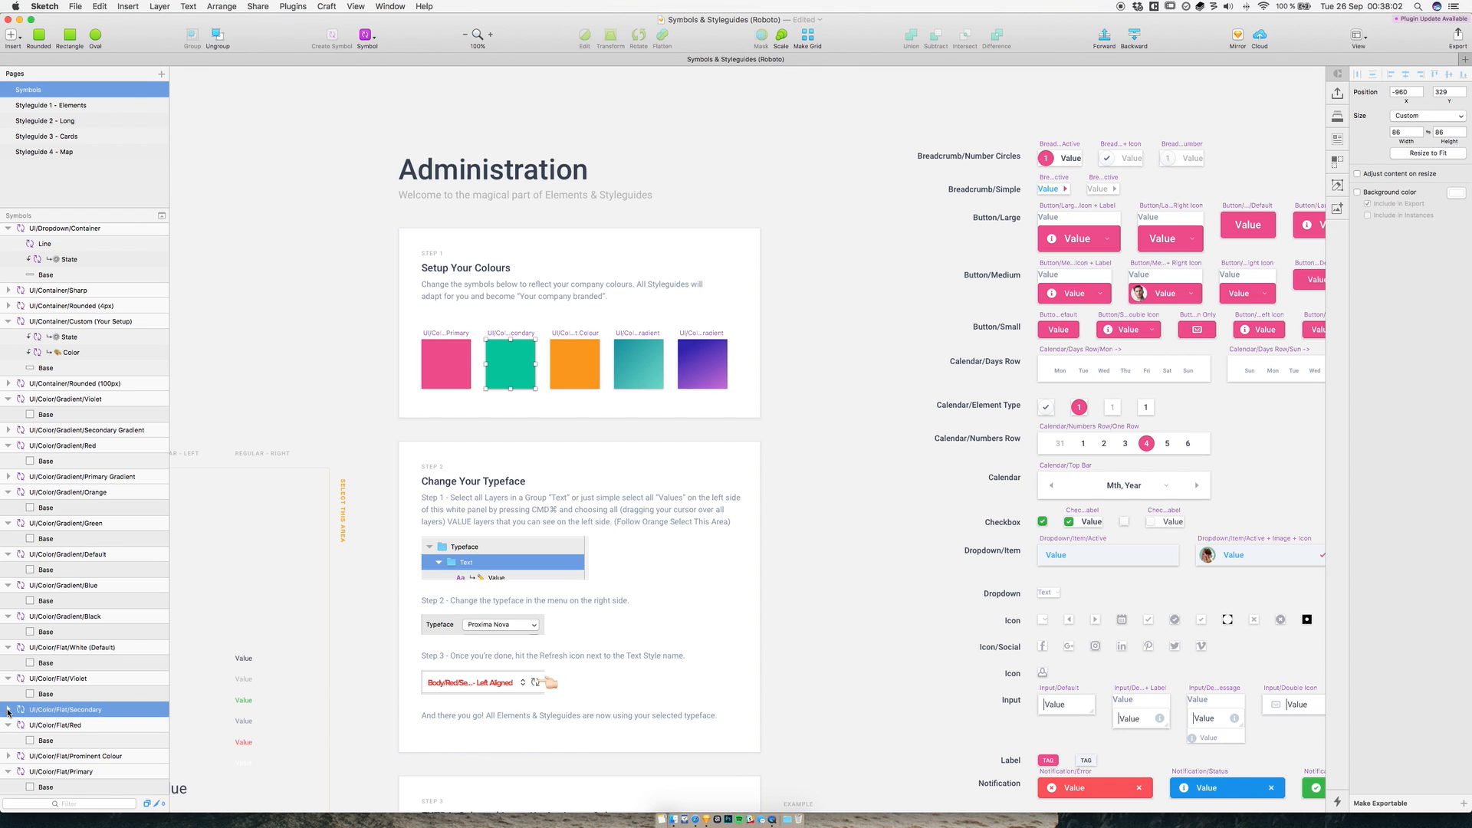
left_click(519, 370)
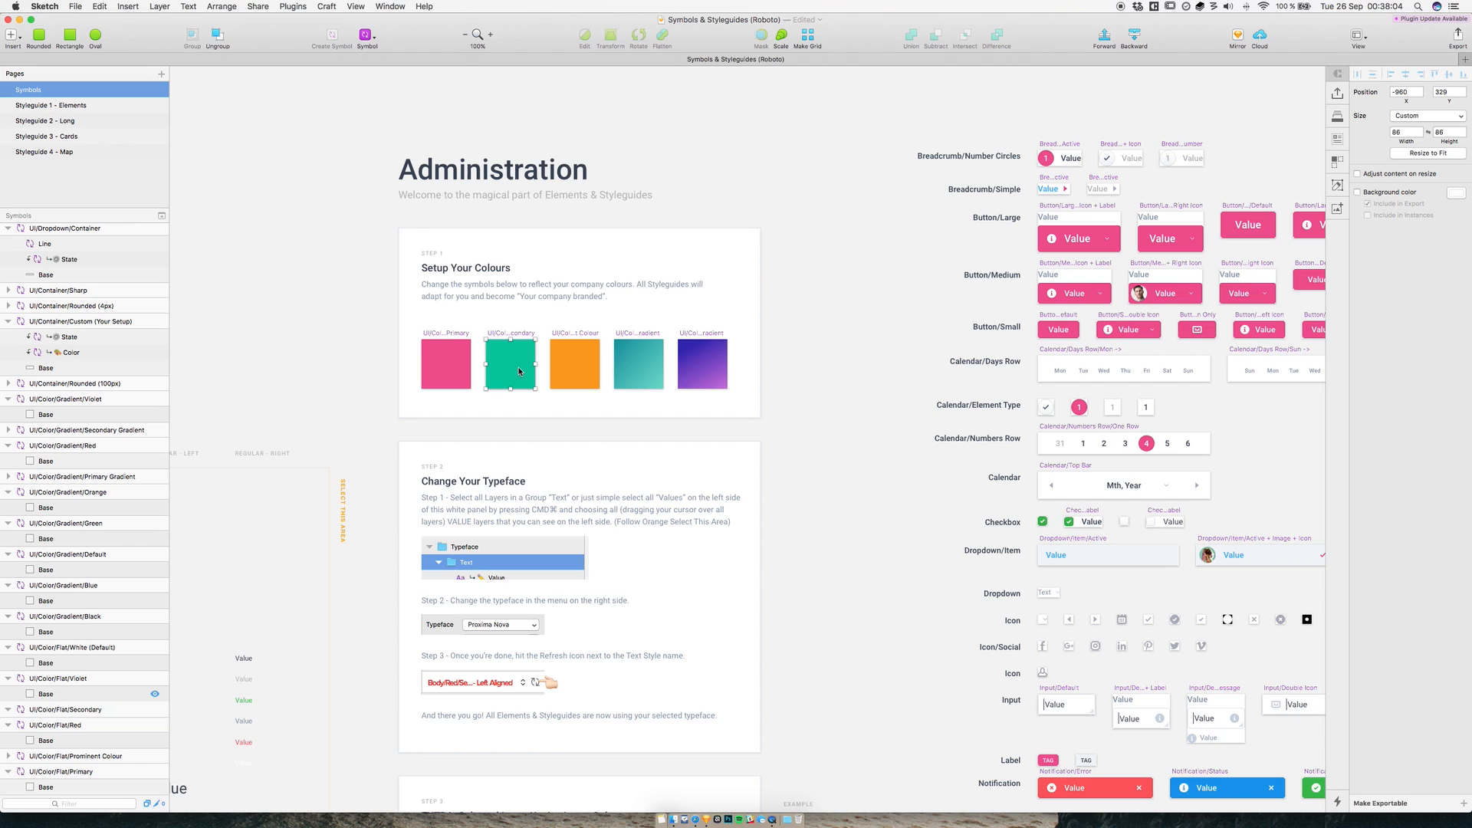
double_click(519, 370)
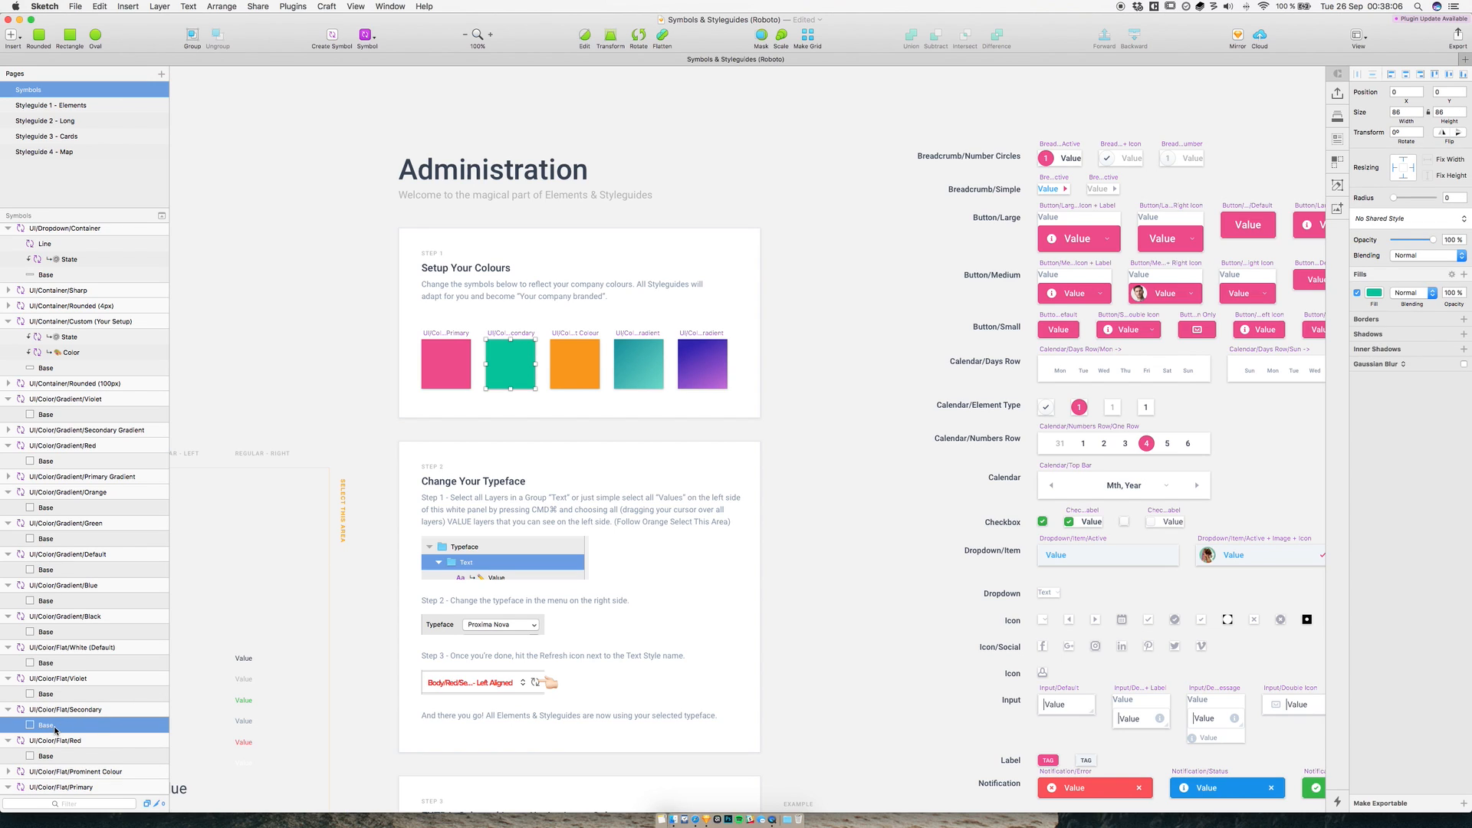
left_click(1374, 293)
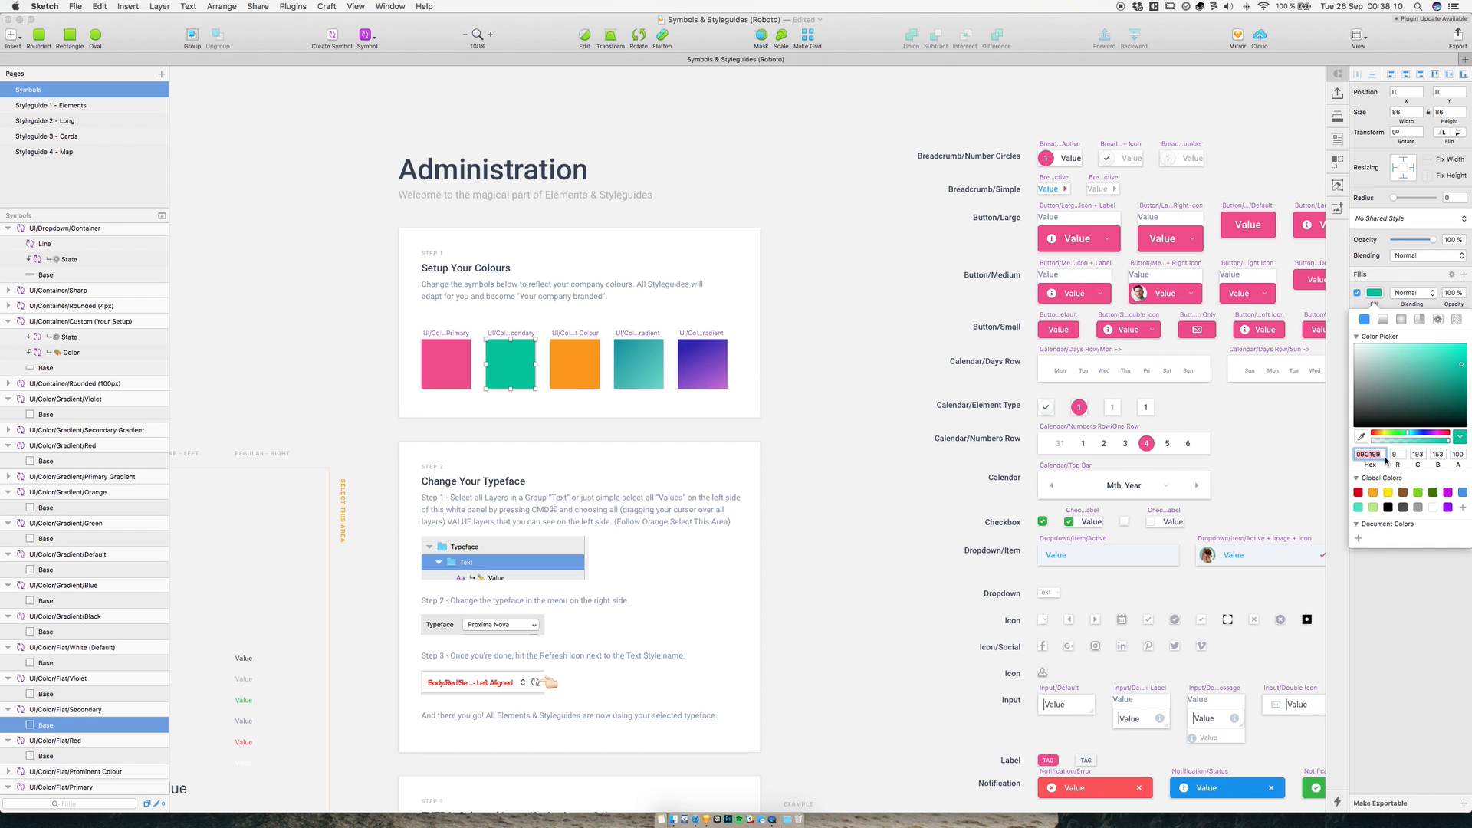
key("super+v")
key("Return")
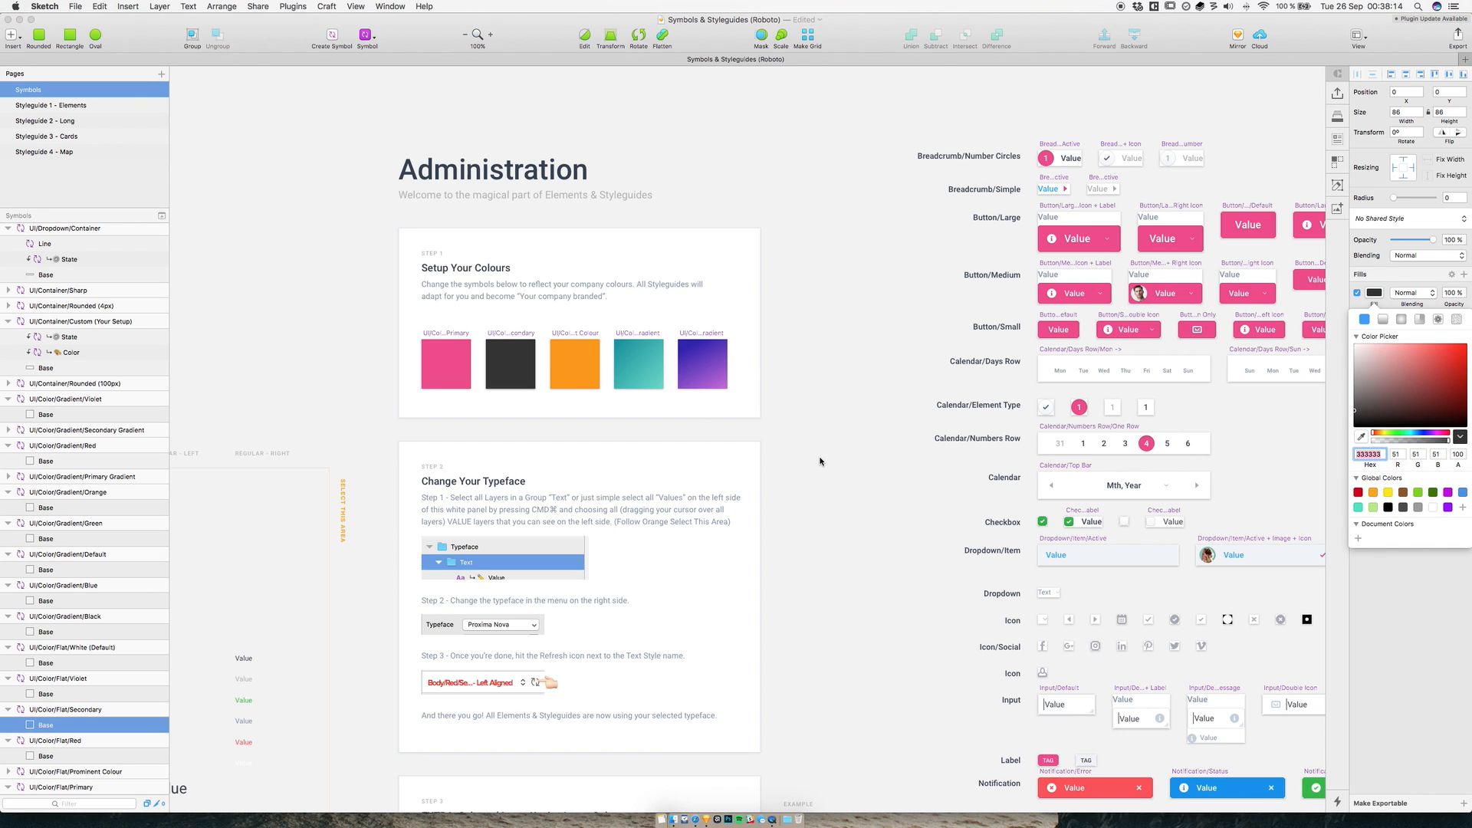
key("Escape")
key("Escape")
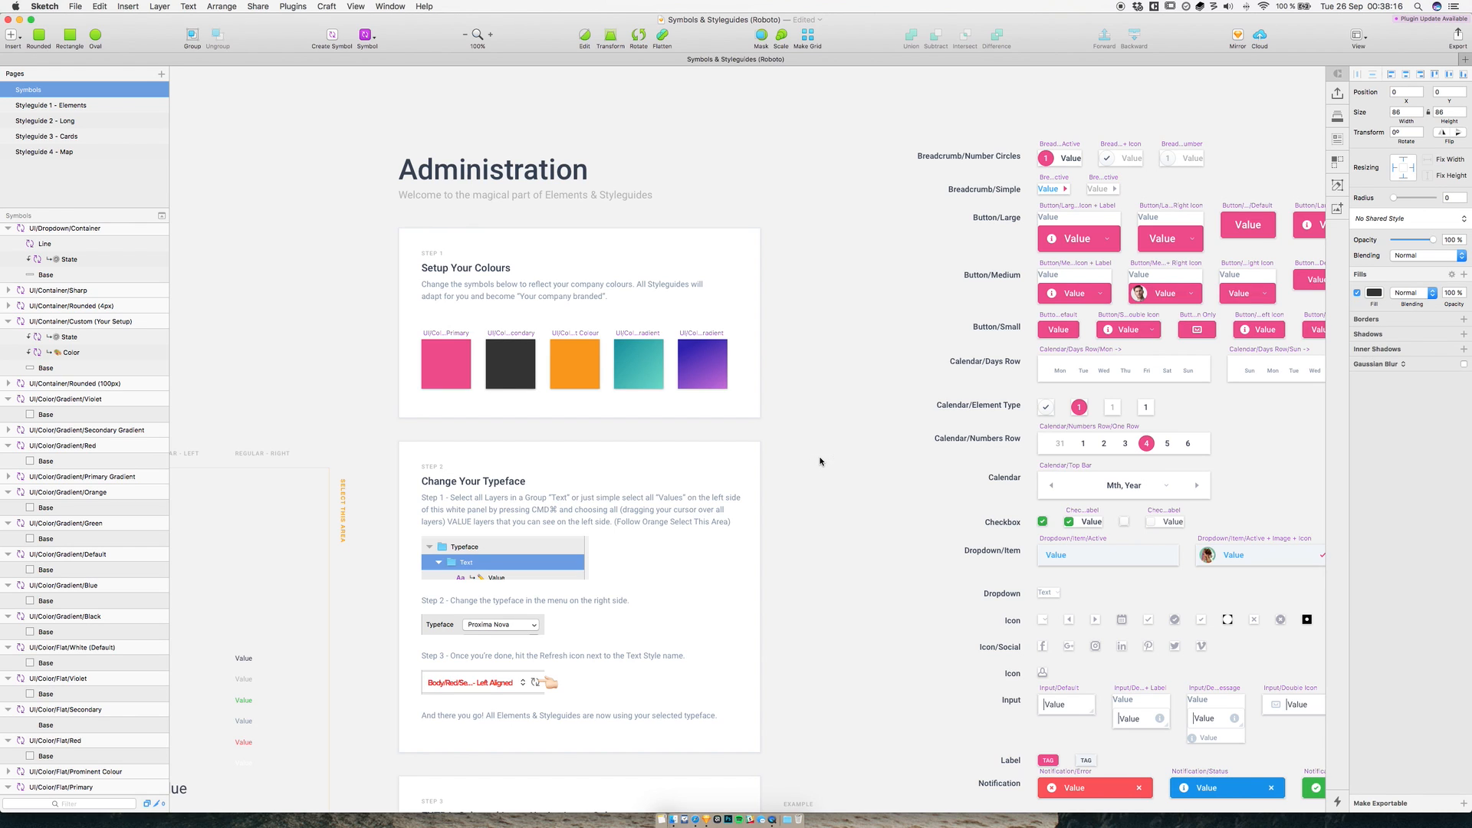
- Inspect the blue and H1 Value samples in the typeface area, checking the Body text styles available to the blue regular centred sample
scroll(820, 460, "left", 3)
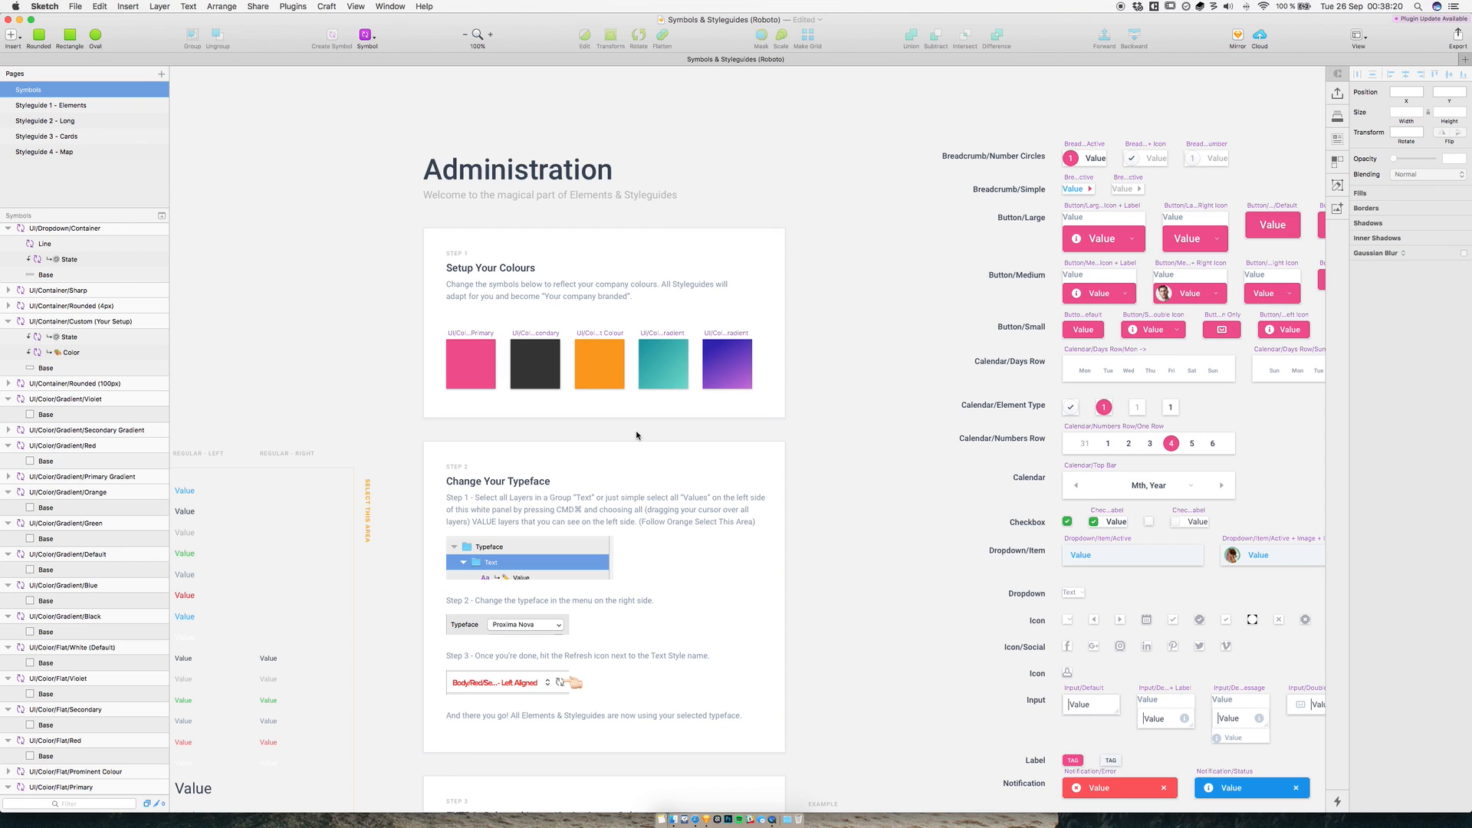
scroll(636, 434, "right", 3)
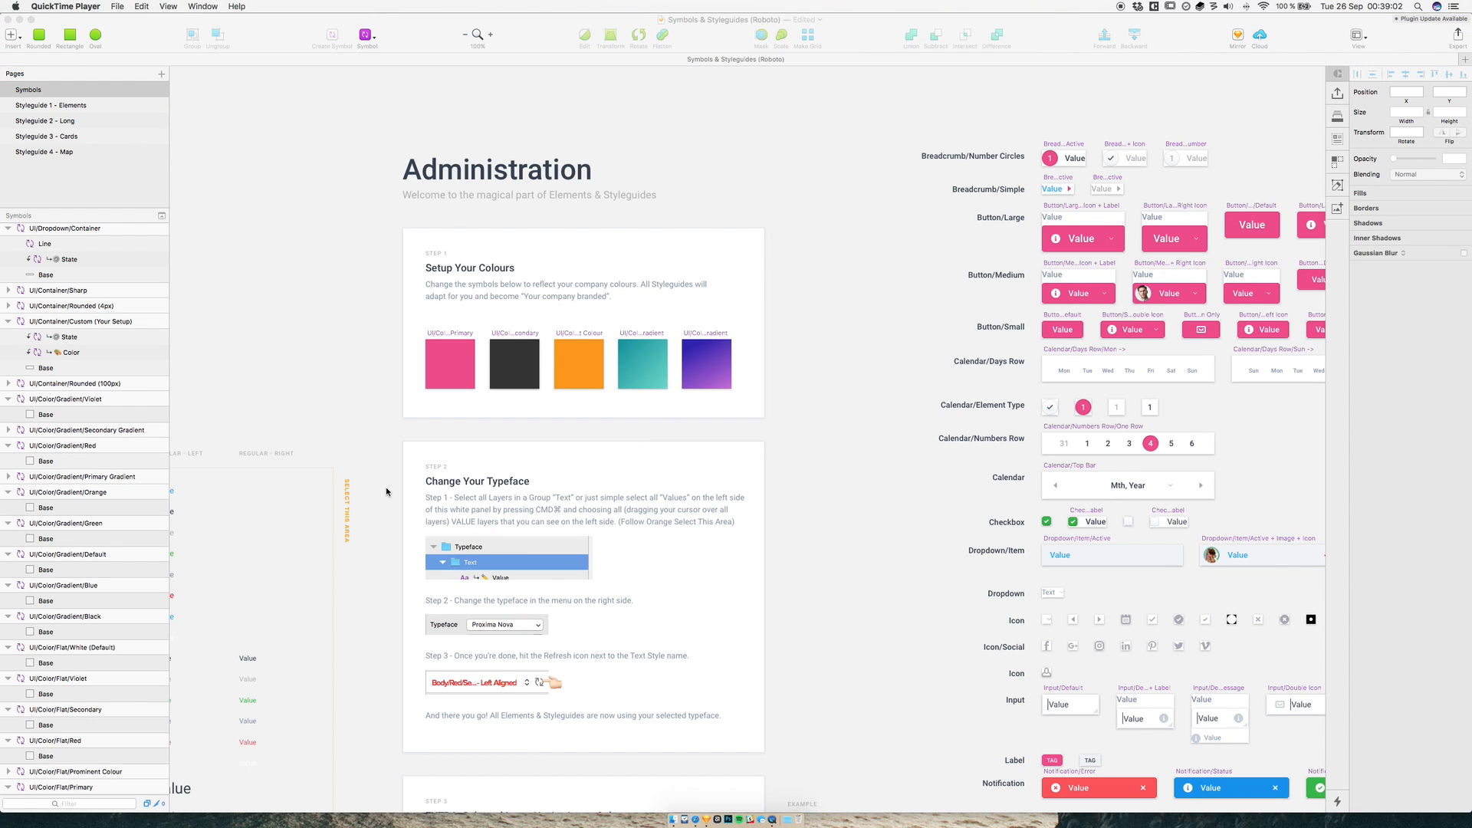
scroll(387, 491, "down", 2)
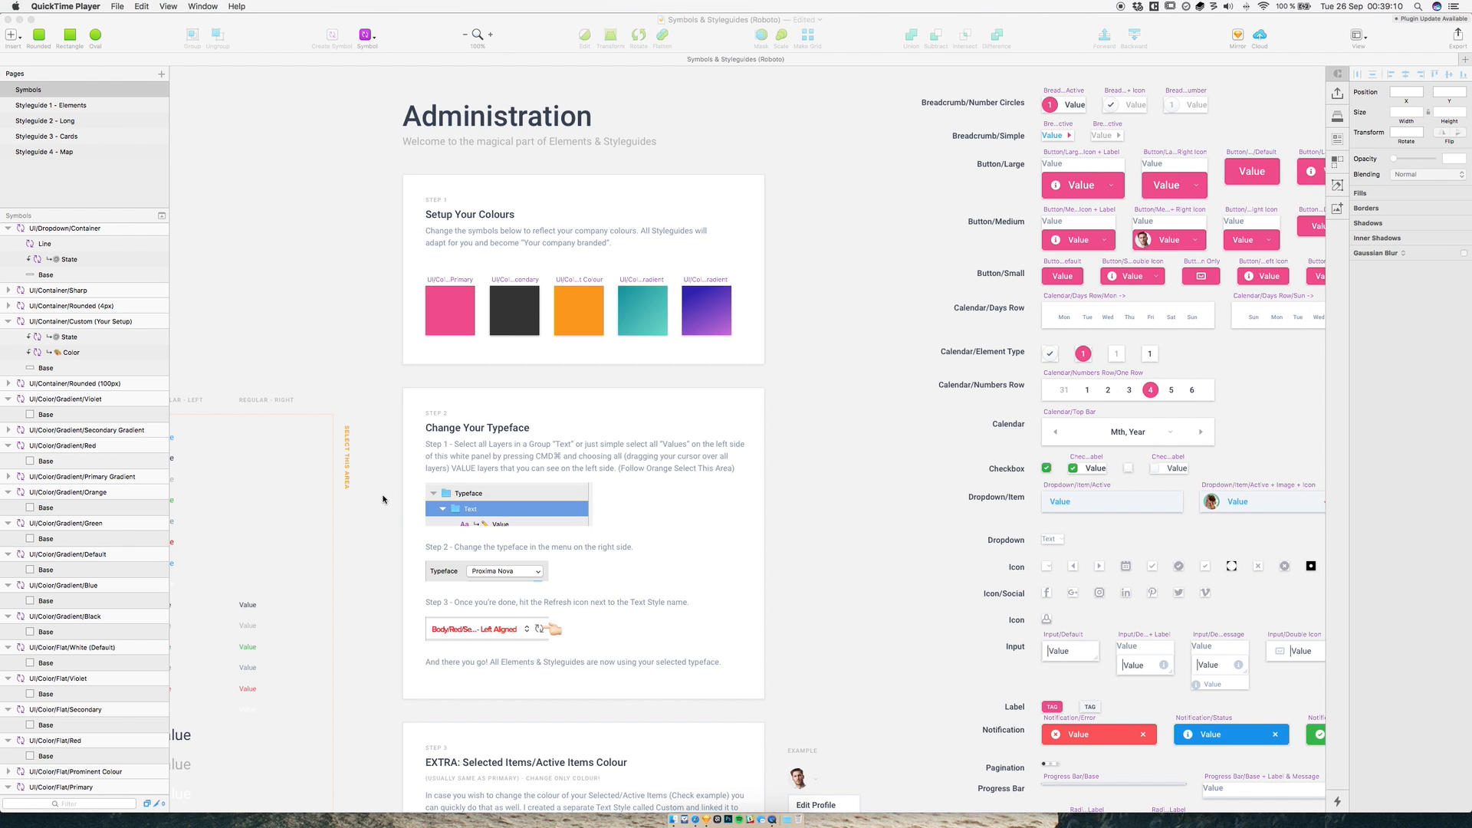
left_click(466, 35)
scroll(502, 387, "up", 5)
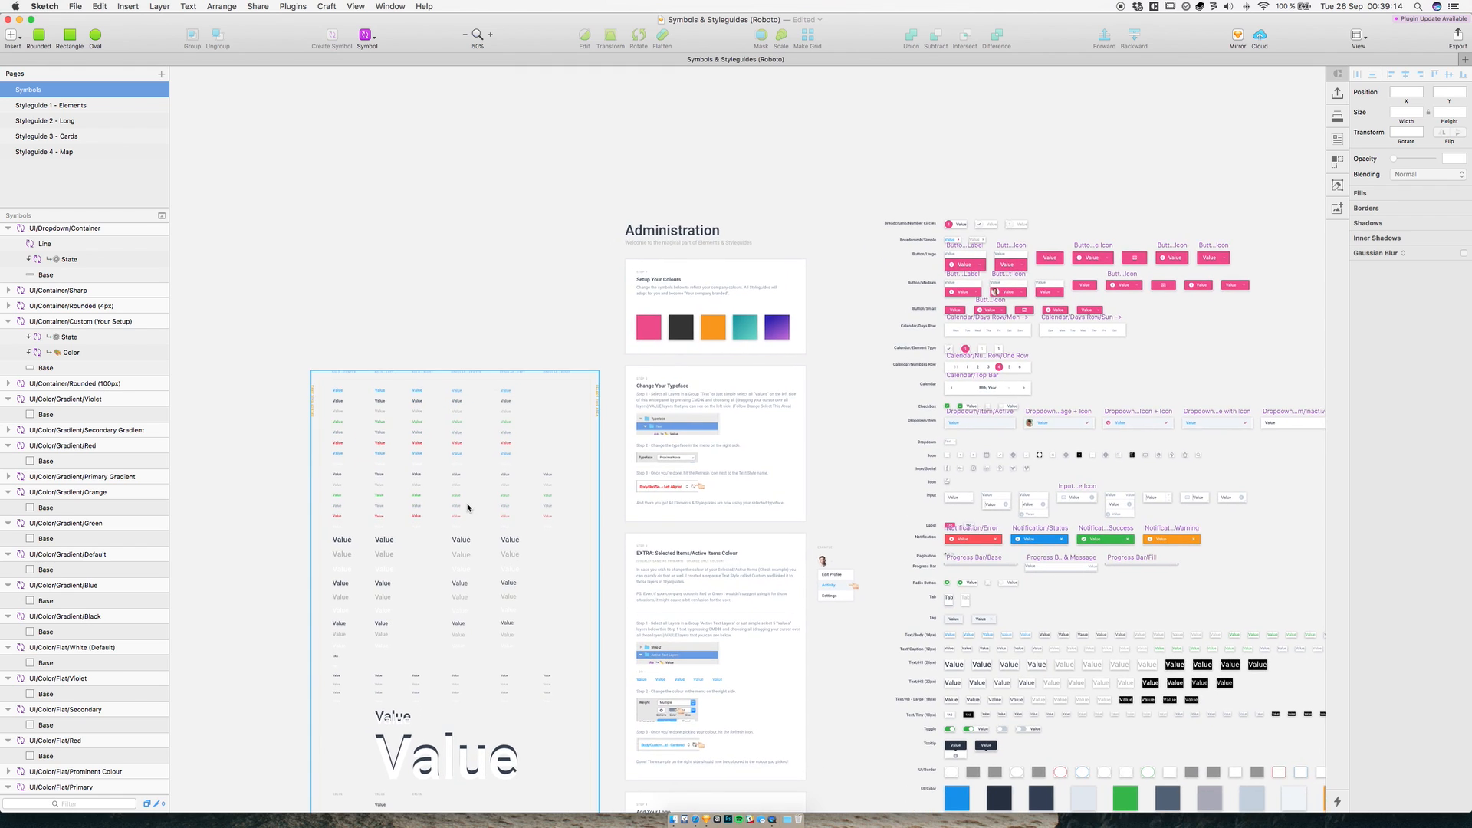
scroll(468, 507, "down", 2)
scroll(467, 507, "left", 2)
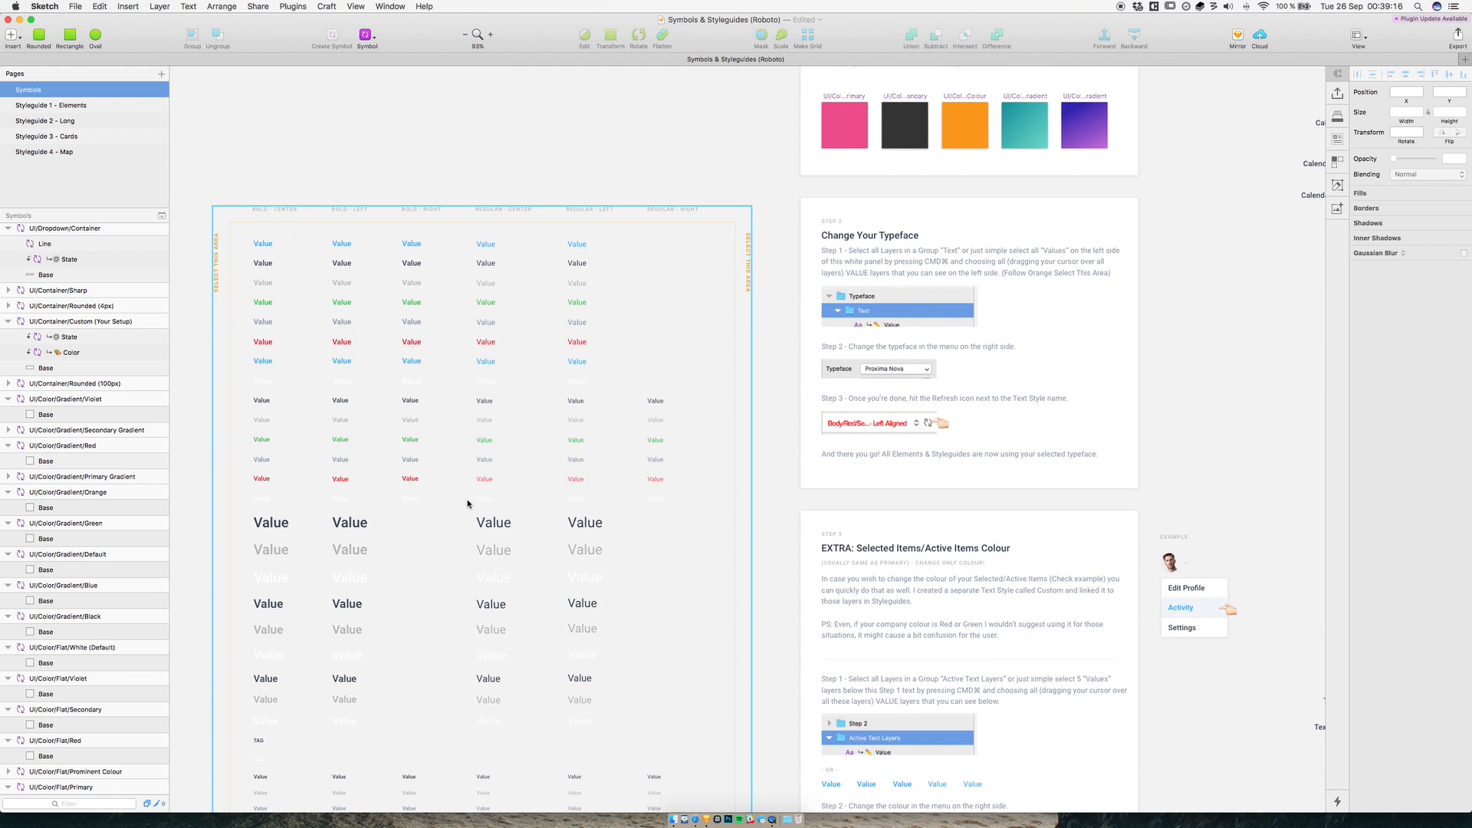
left_click(413, 245, "super")
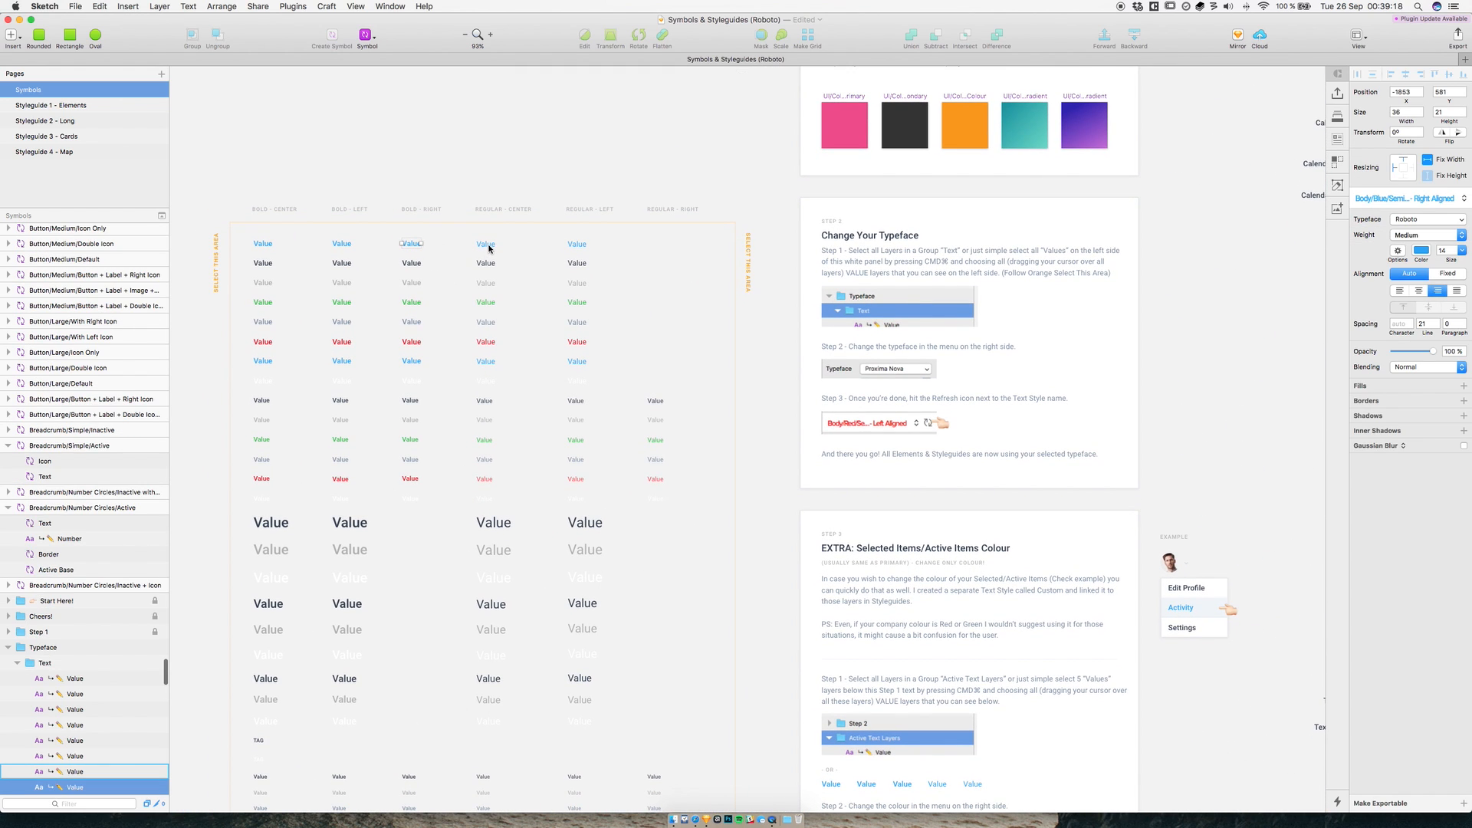
left_click(487, 245)
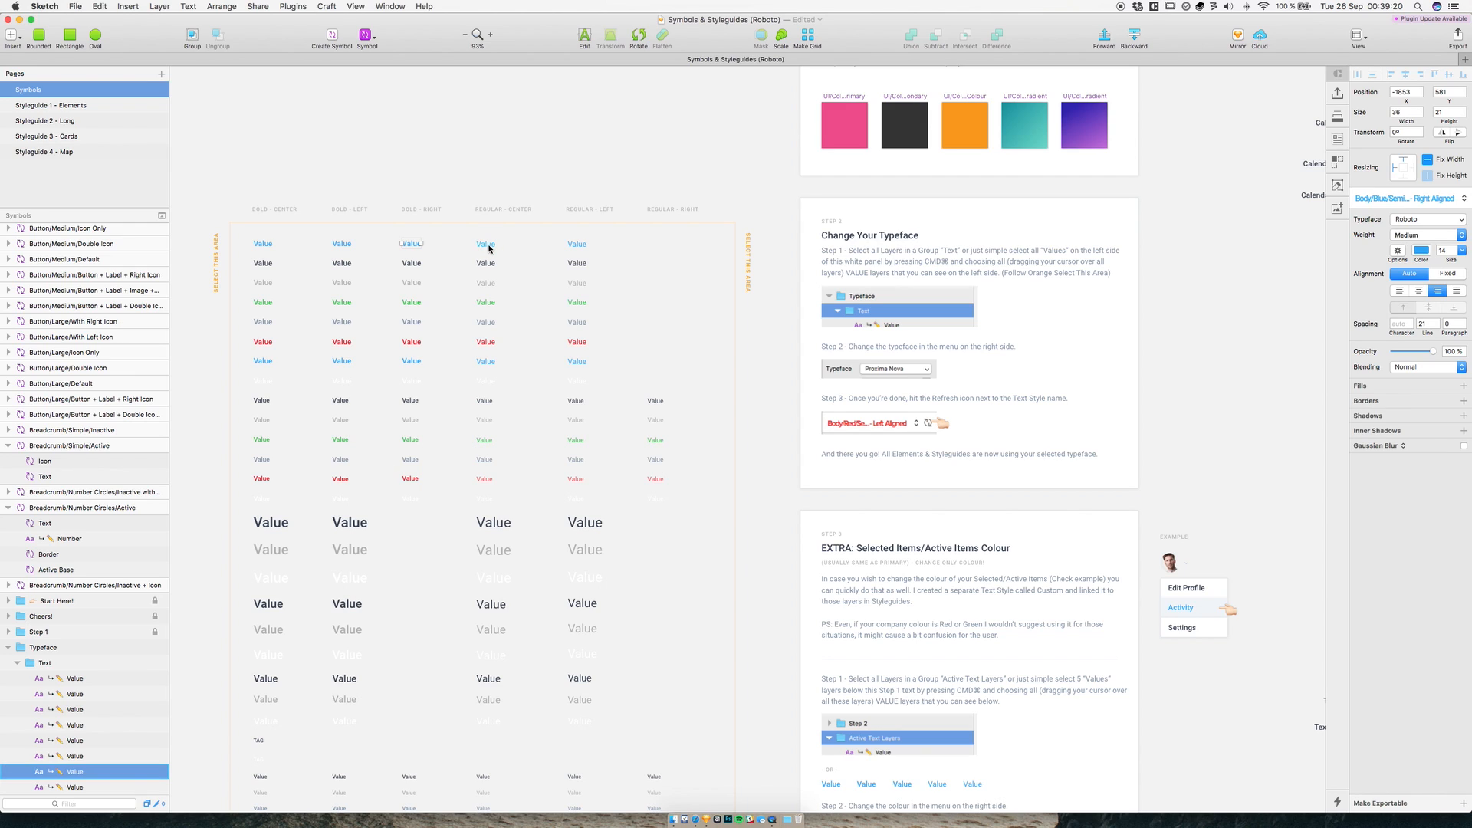
left_click(1393, 201)
mouse_move(1393, 205)
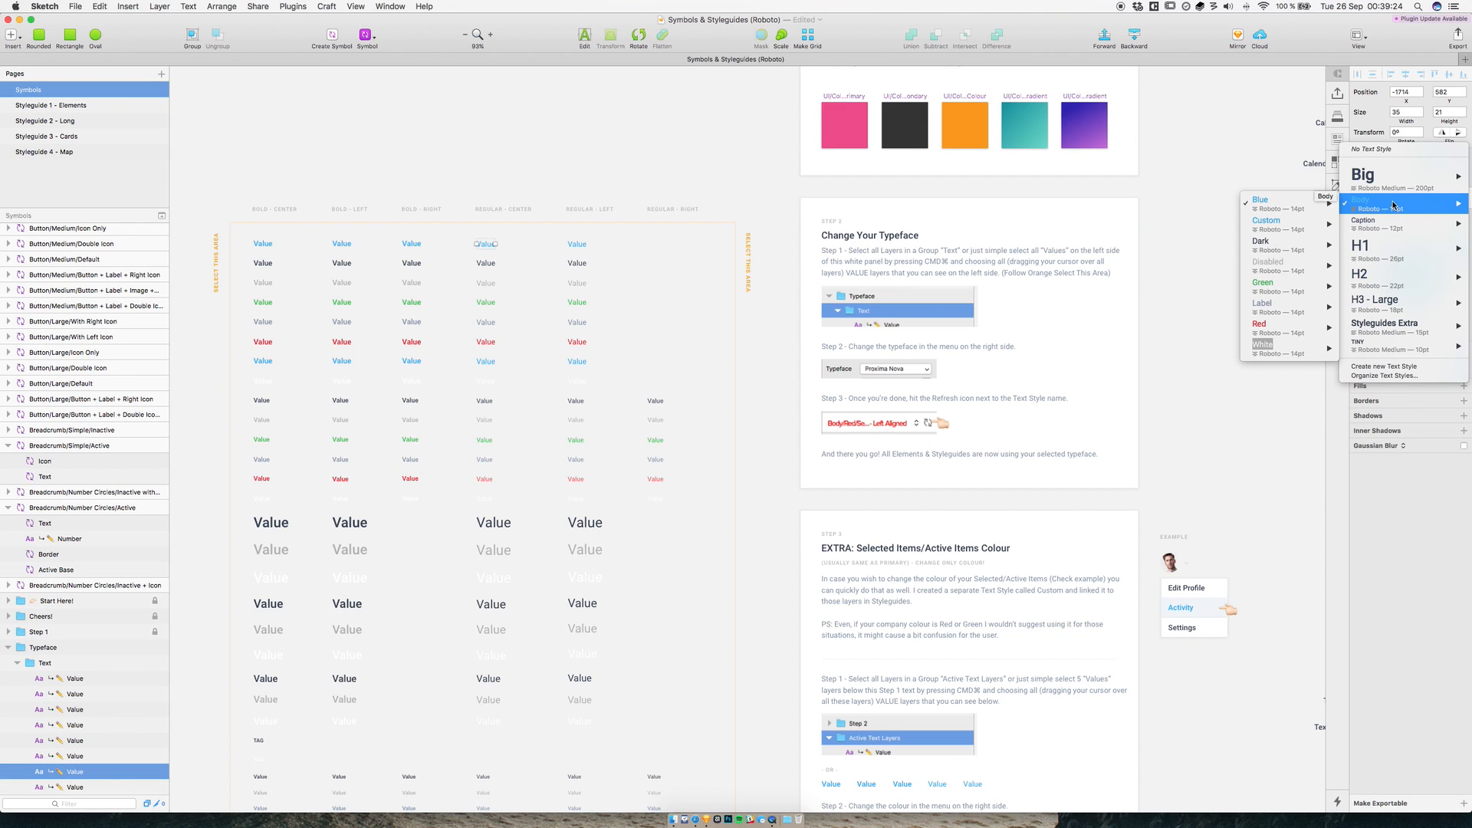
left_click(773, 280)
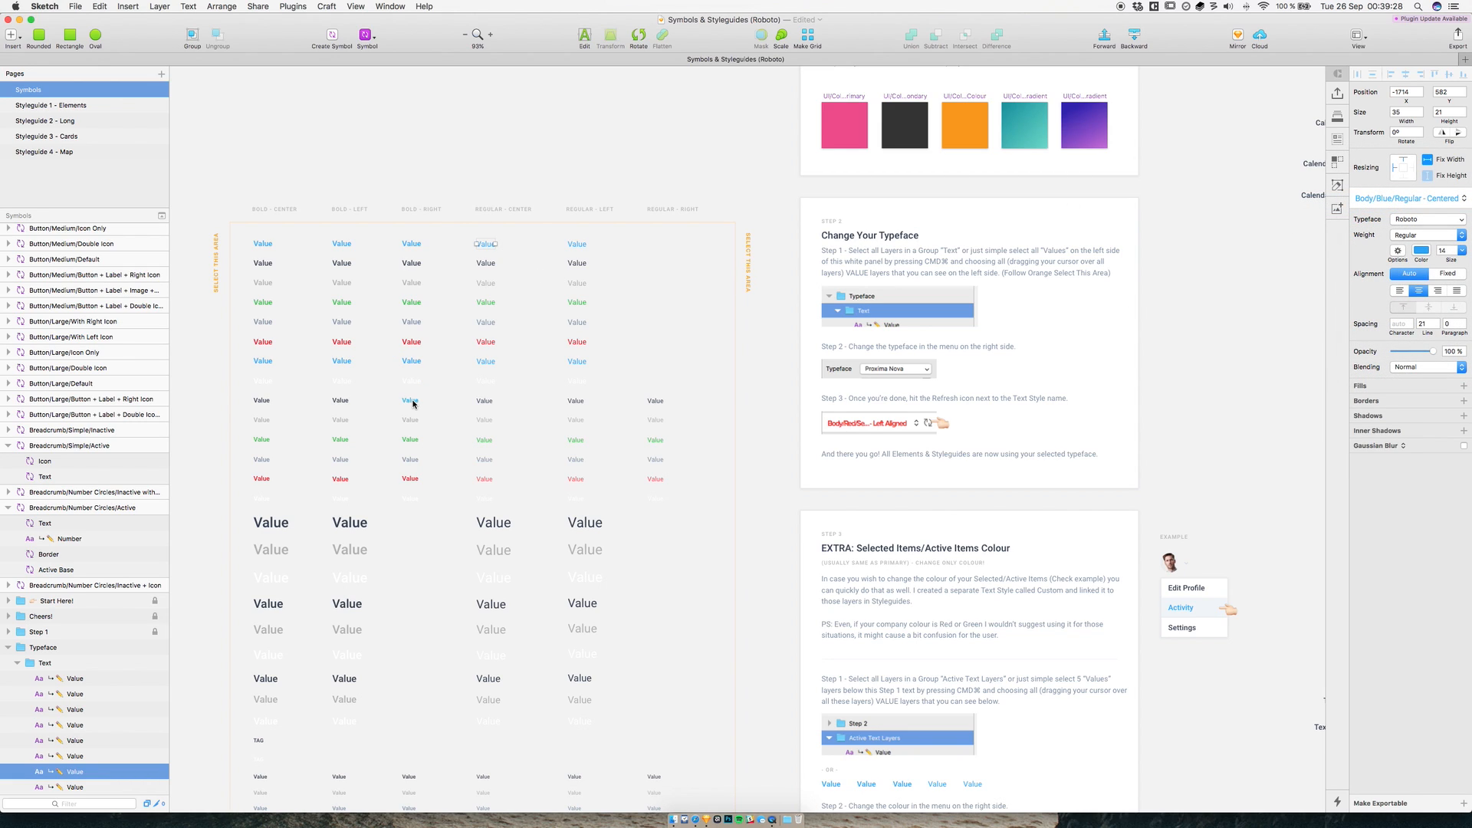
left_click(351, 524)
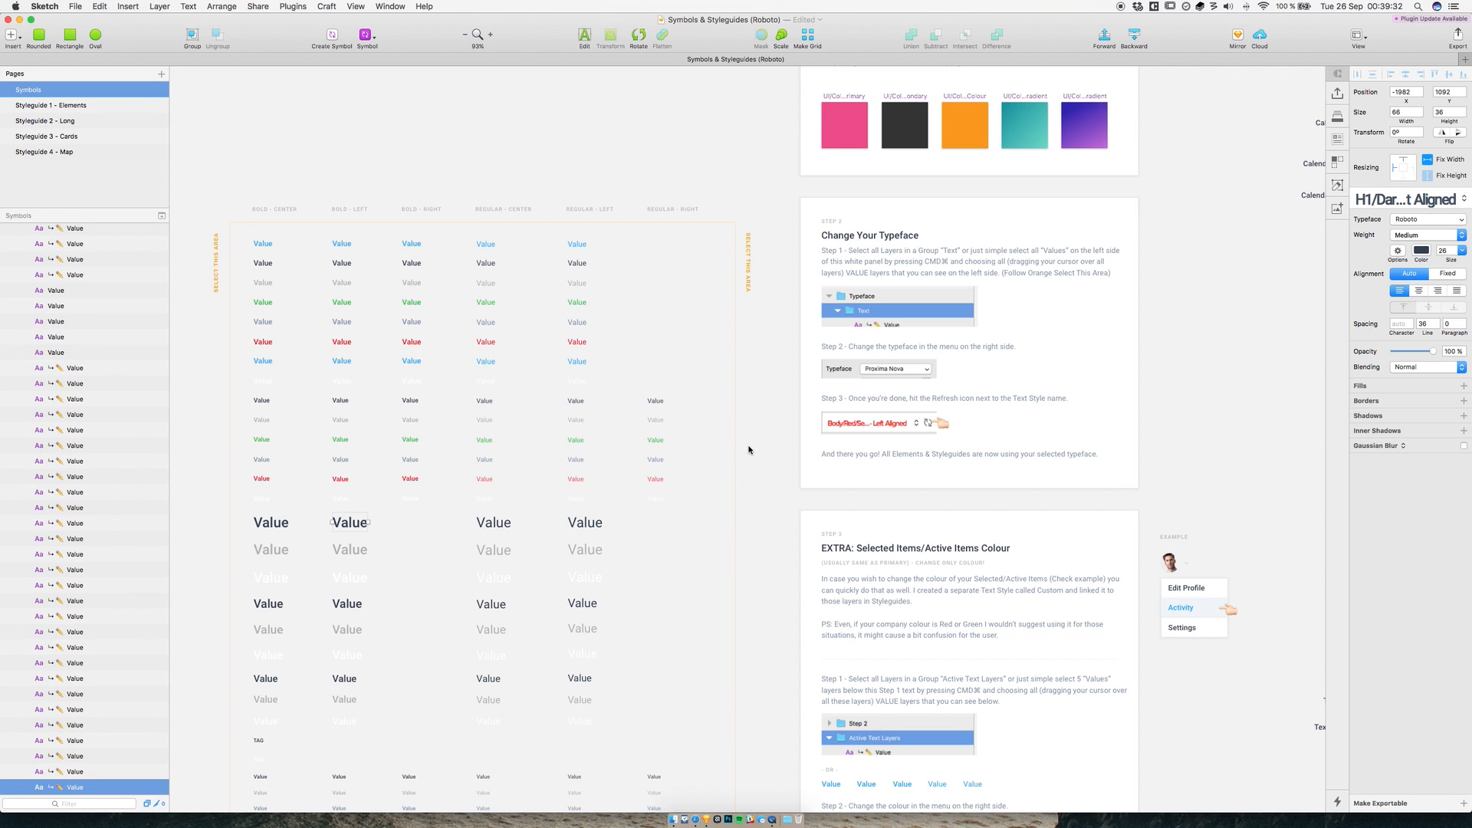
left_click(535, 614)
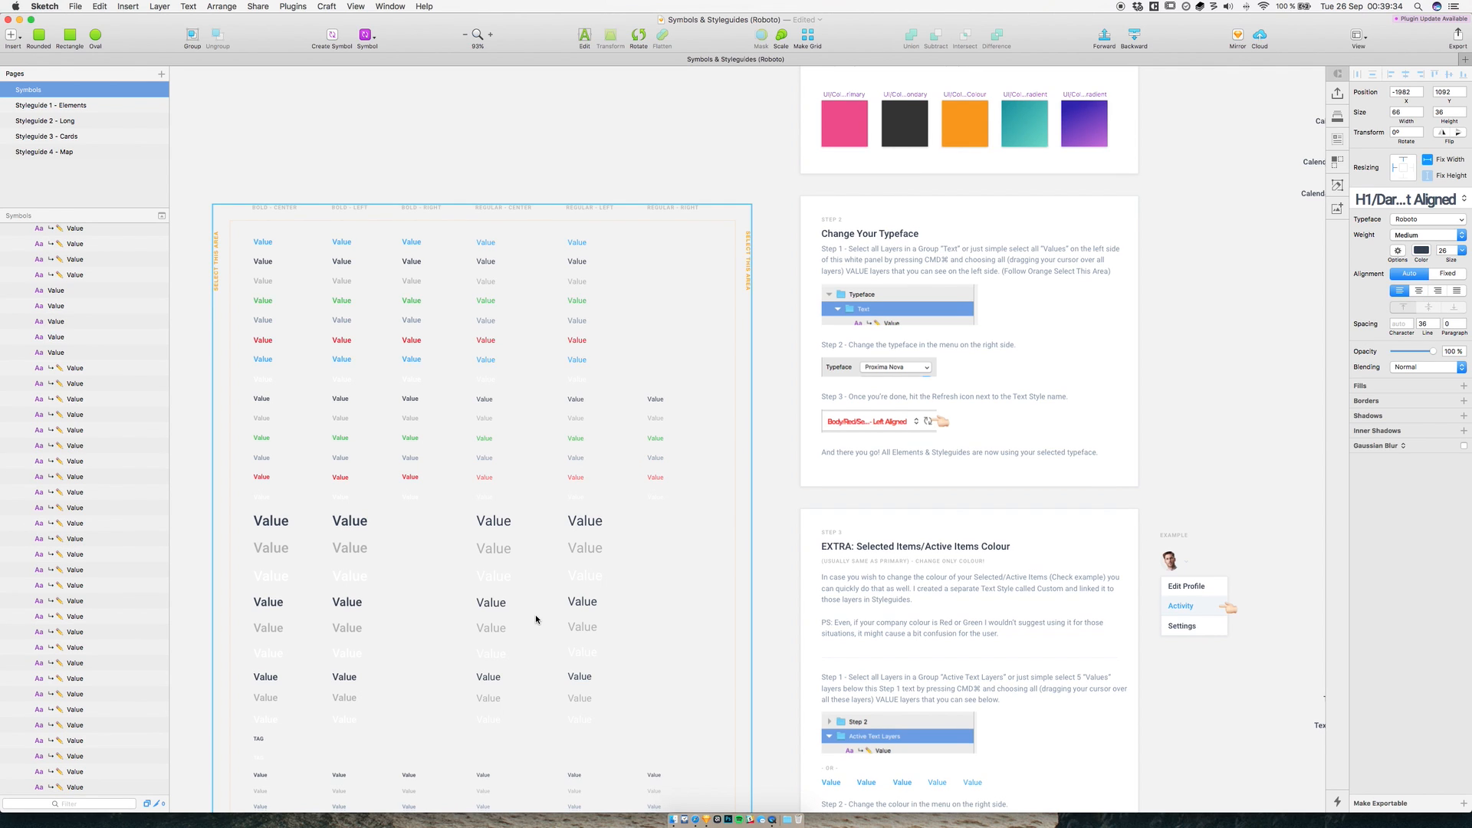
- Examine the Change Your Typeface instructions alongside the Value text samples and the component symbols
scroll(535, 614, "down", 3)
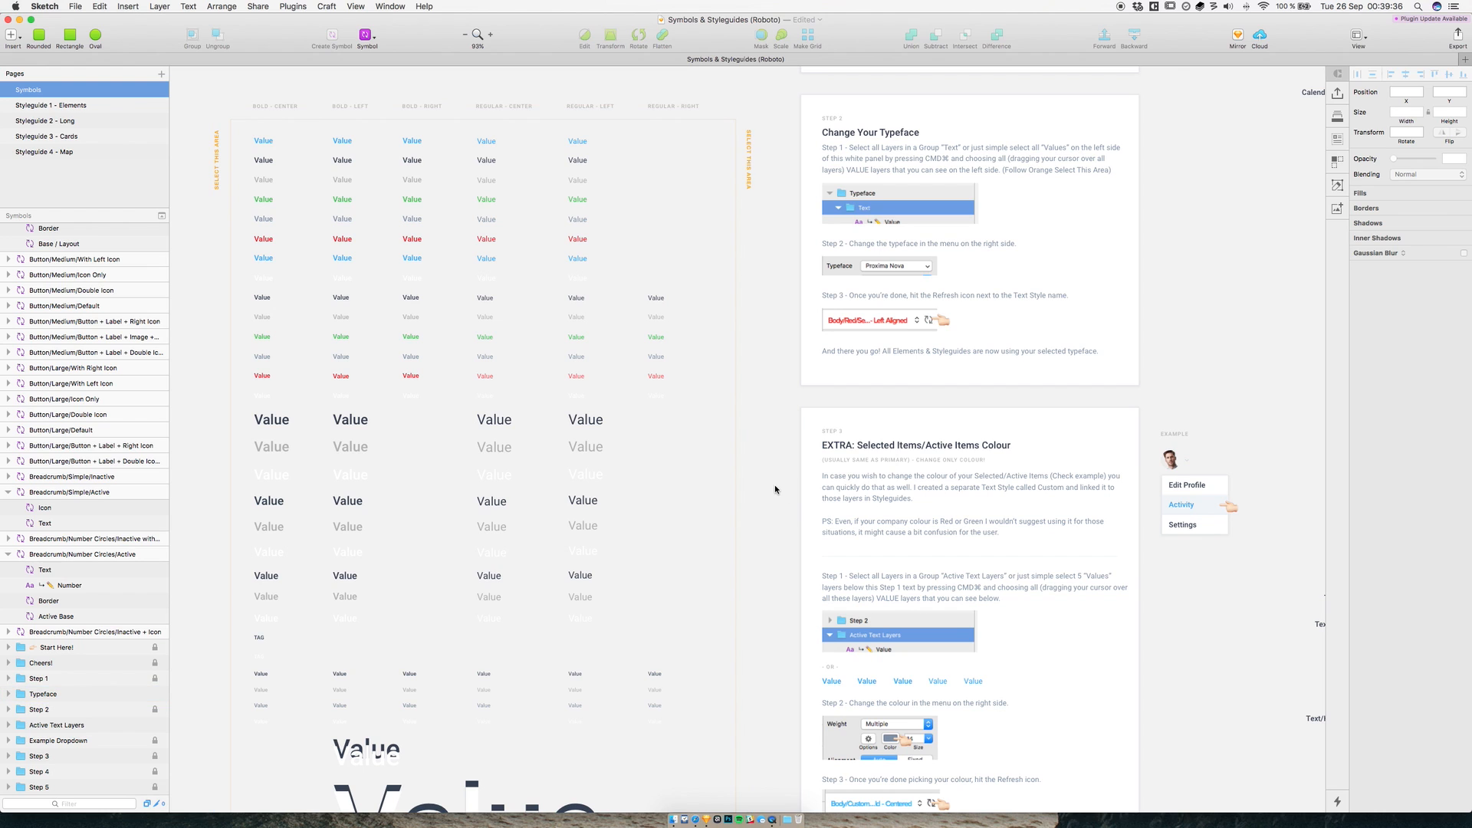
scroll(774, 489, "up", 5)
scroll(774, 489, "up", 1)
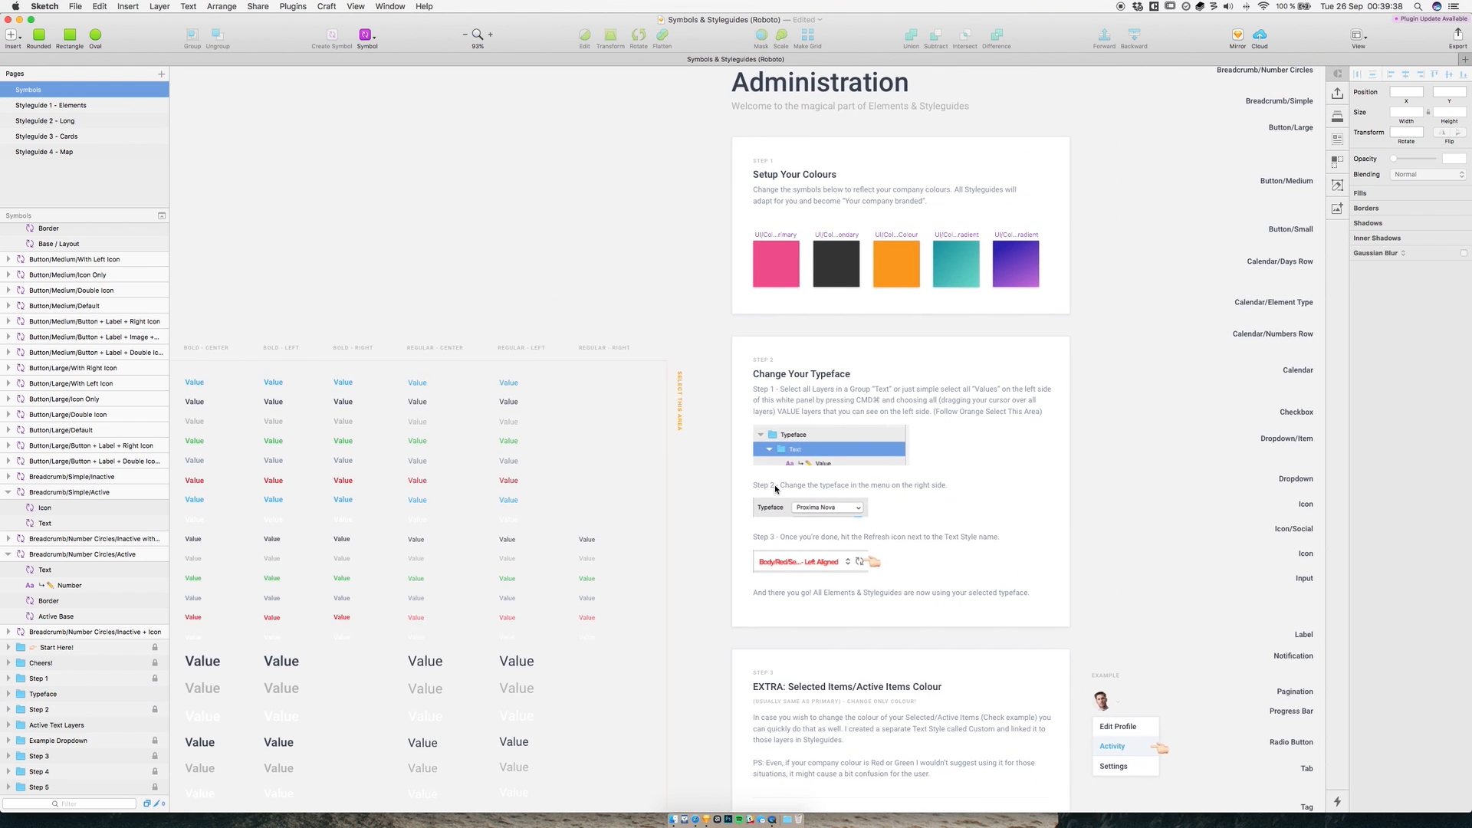
scroll(774, 489, "right", 5)
scroll(775, 489, "right", 1)
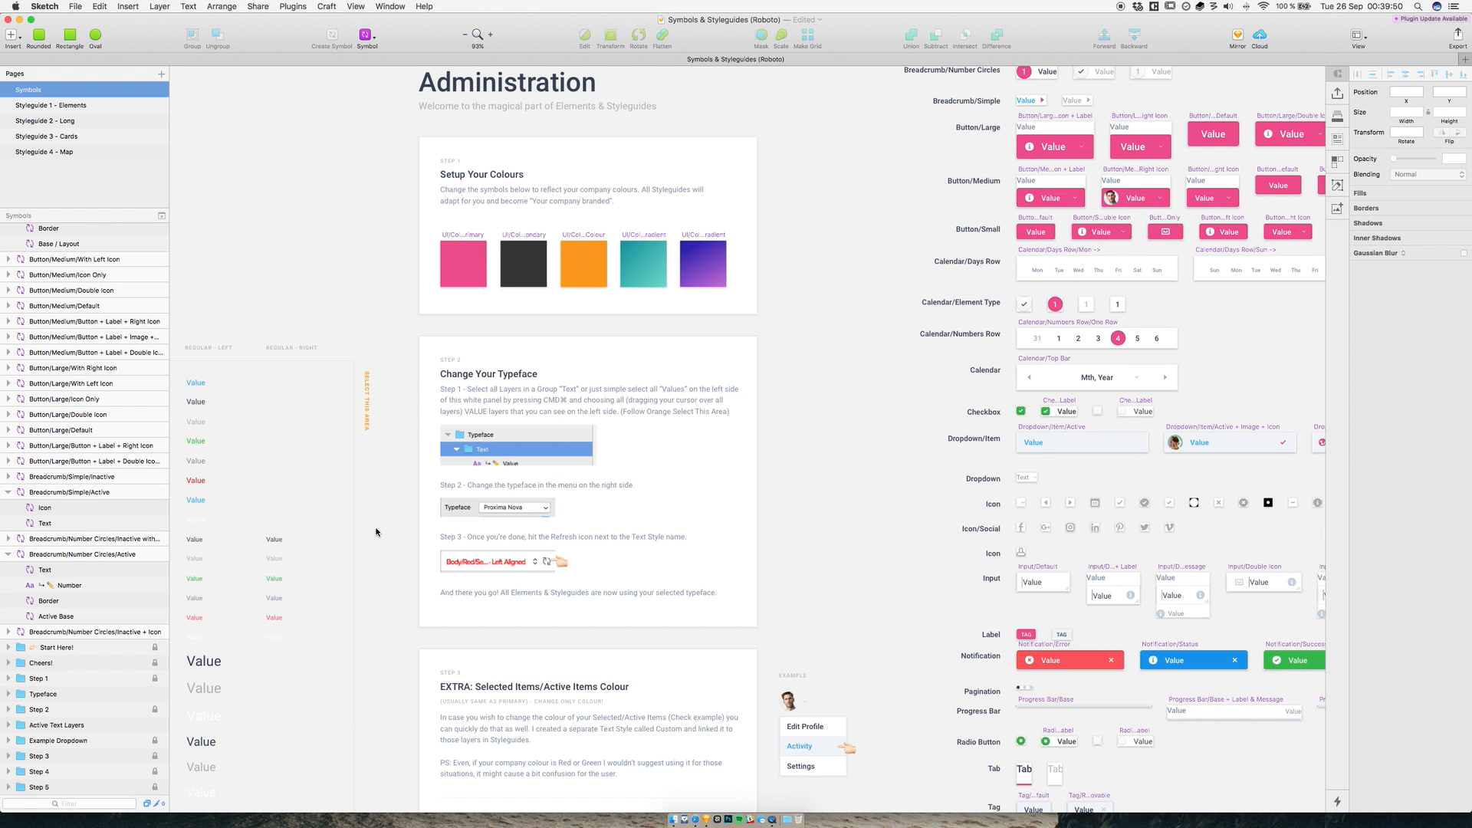
scroll(375, 533, "down", 2)
scroll(419, 536, "down", 4)
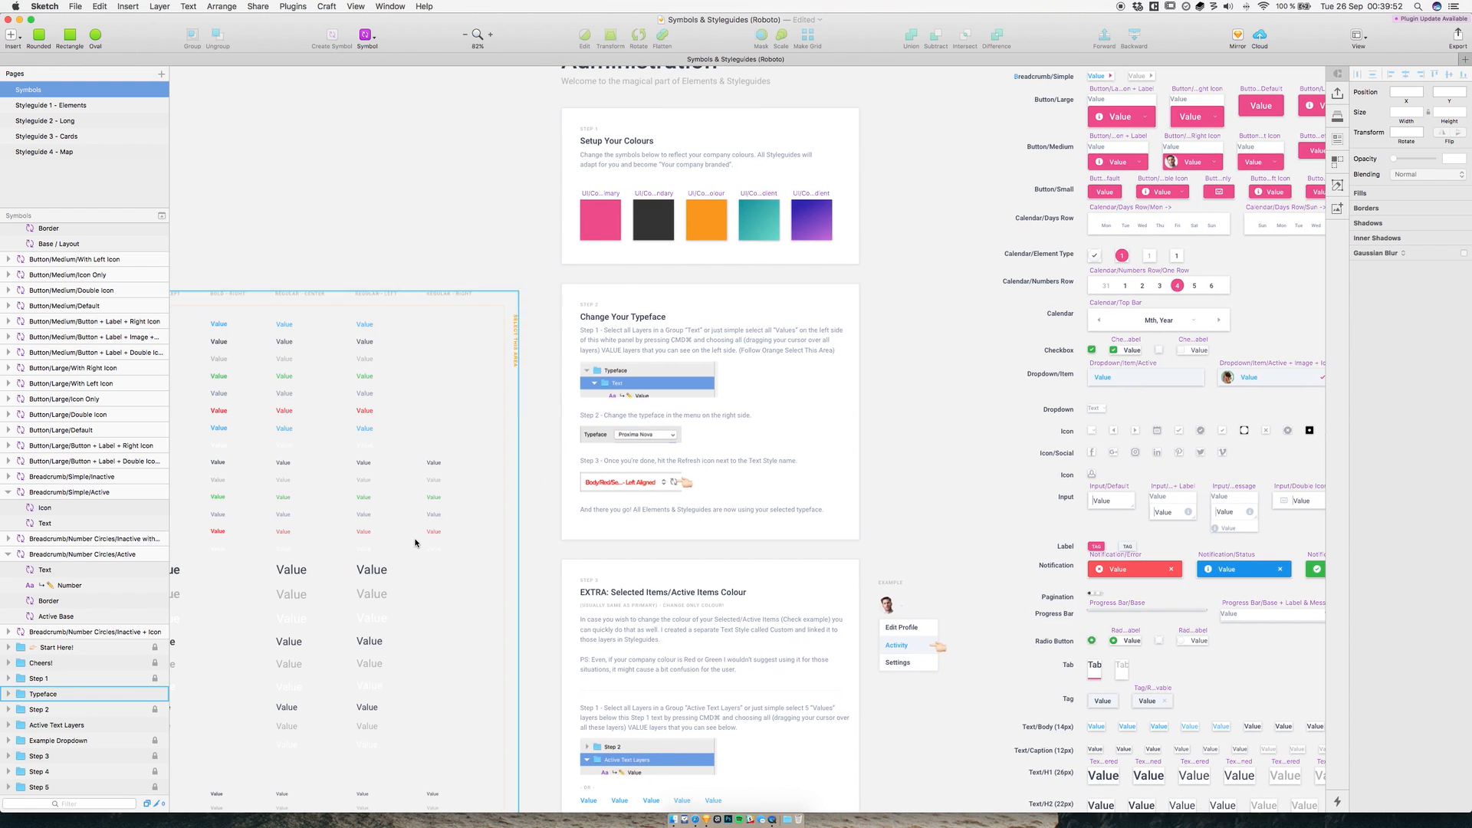
- Select all the Value text samples in the typeface area beside the Administration instructions
scroll(412, 540, "down", 5)
scroll(413, 540, "left", 3)
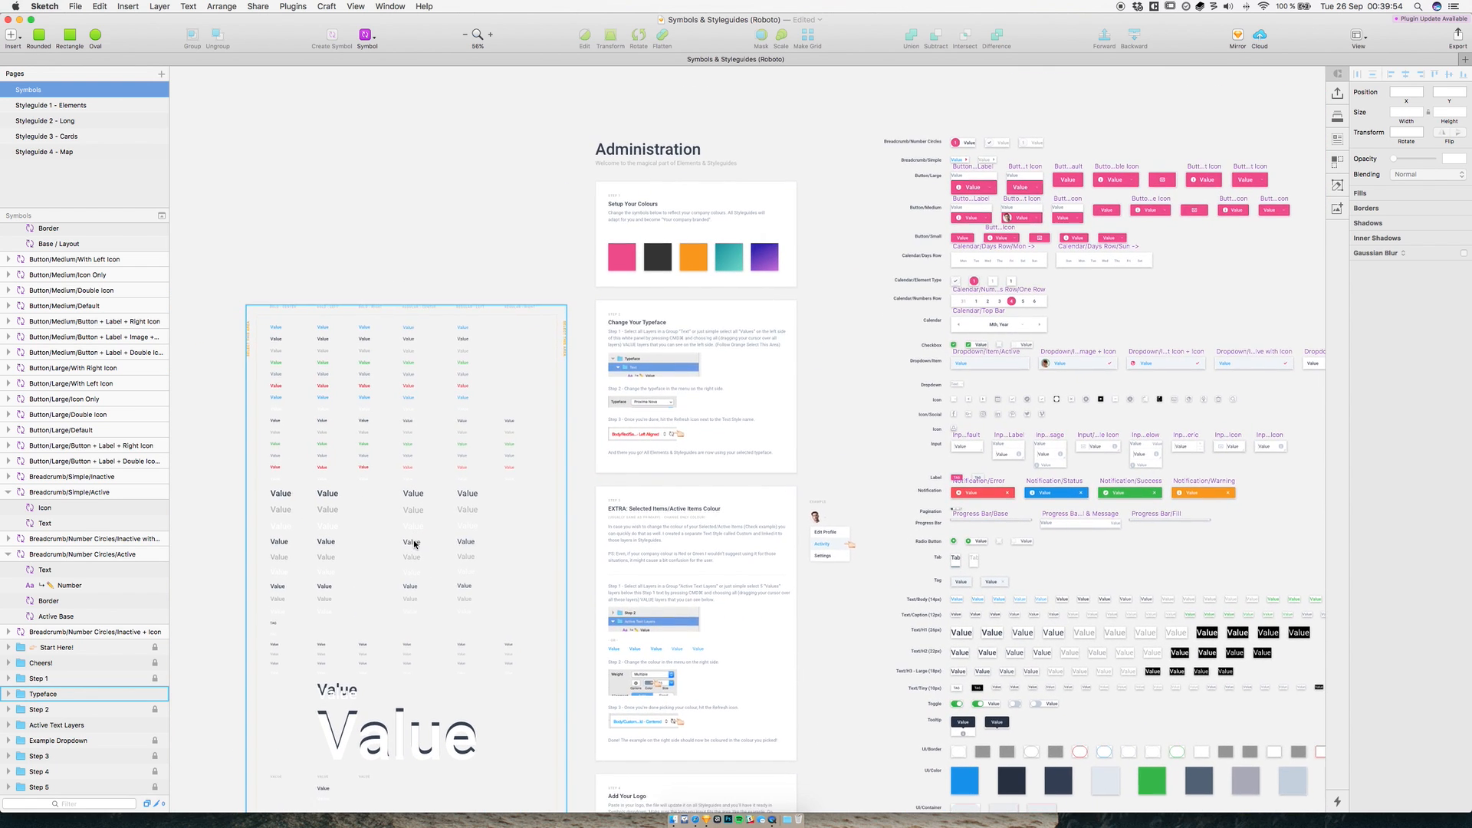
scroll(412, 539, "up", 1)
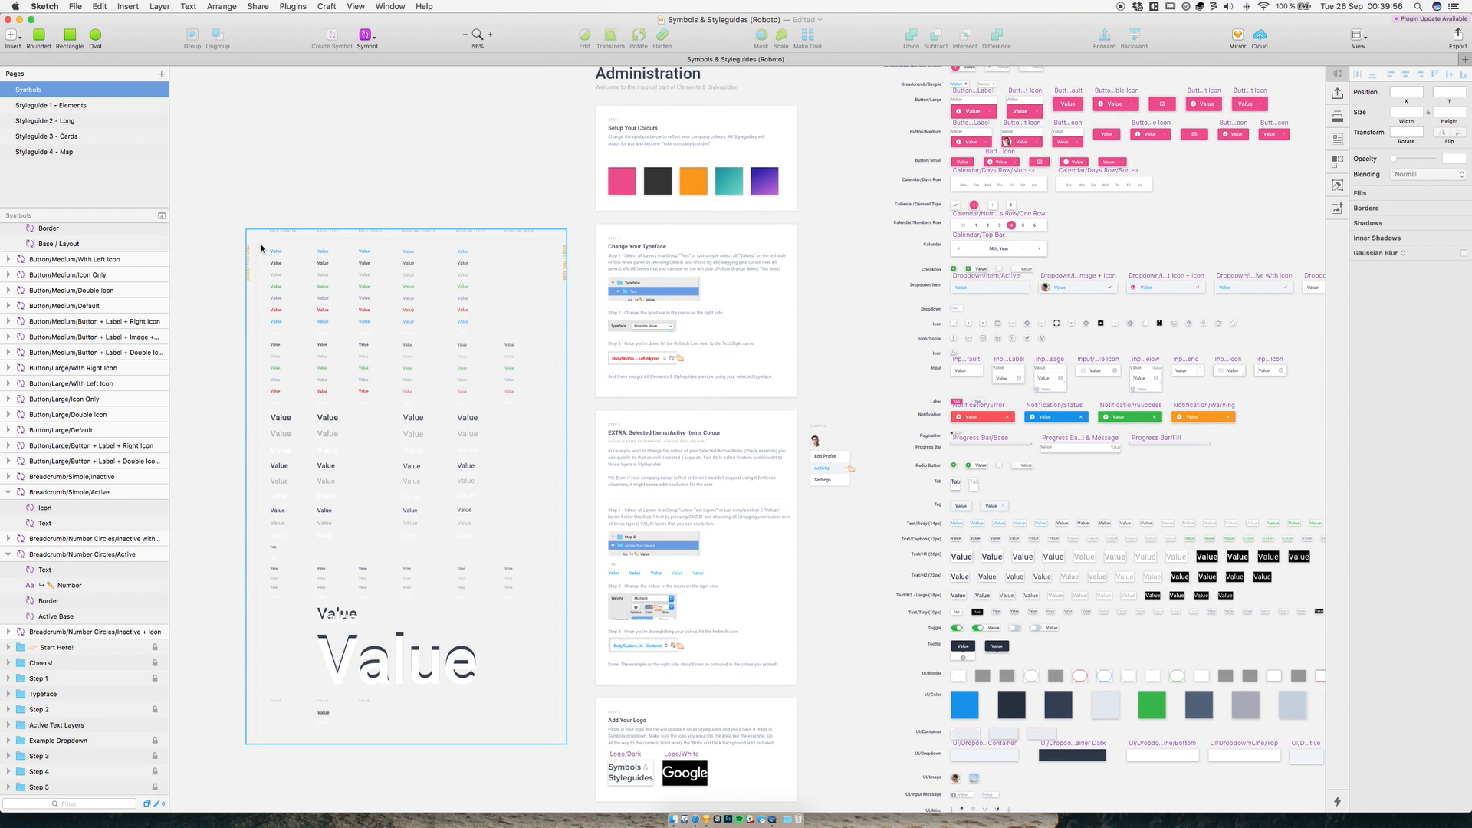
left_click_drag(257, 243, 336, 352)
left_click_drag(529, 609, 558, 745)
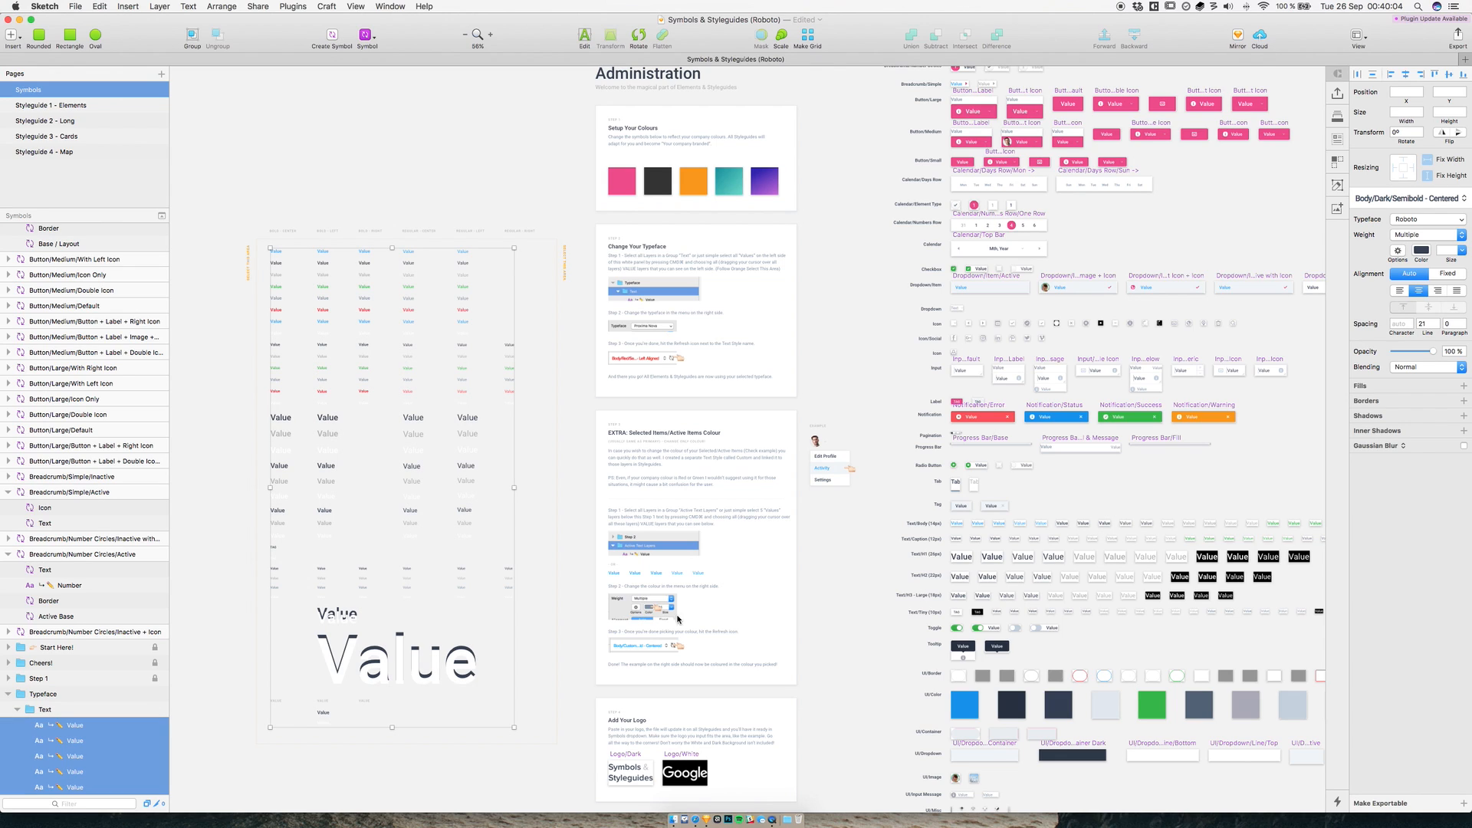
left_click(1413, 221)
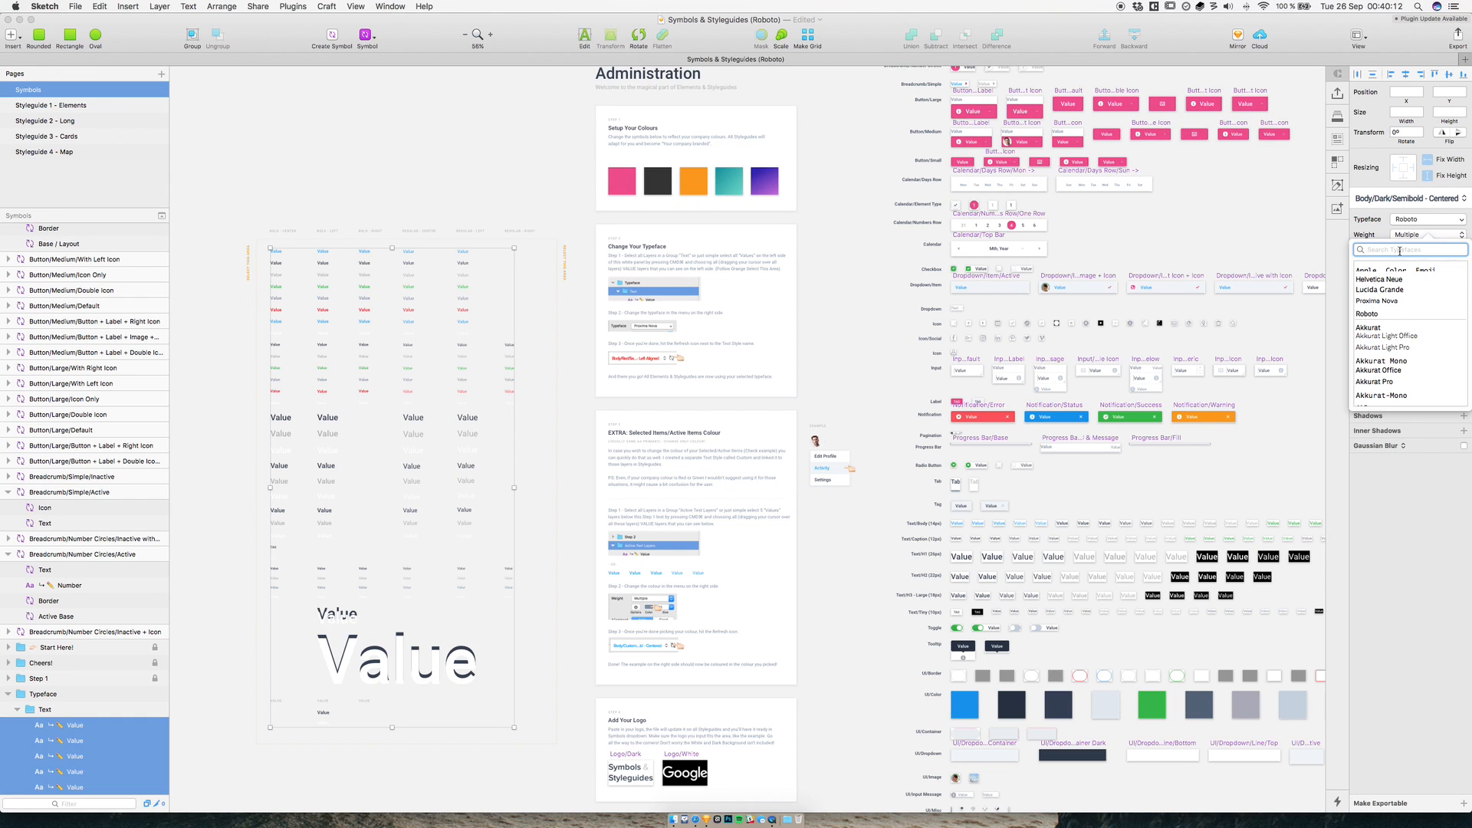
type("P")
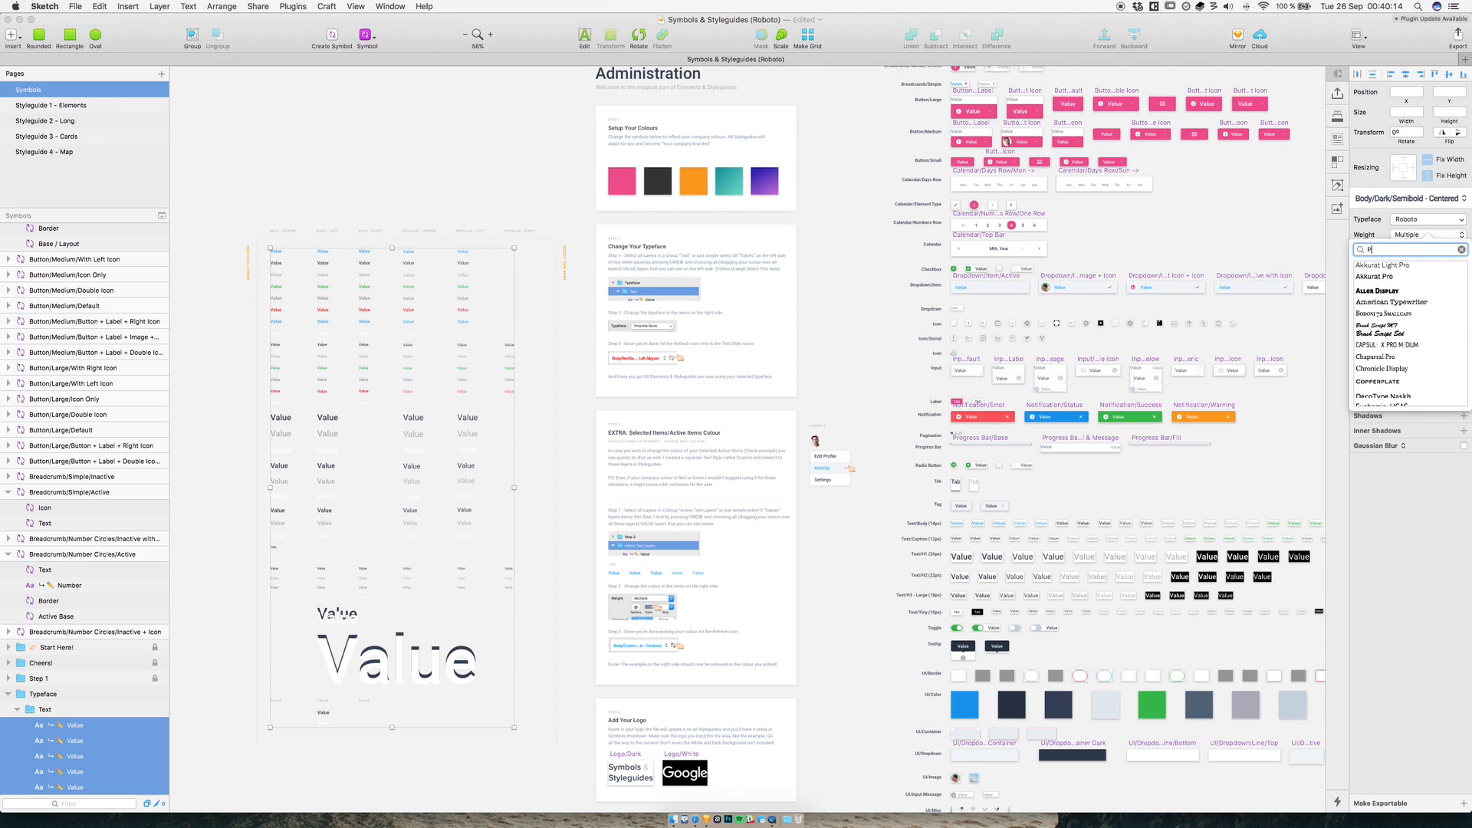
type("roxima")
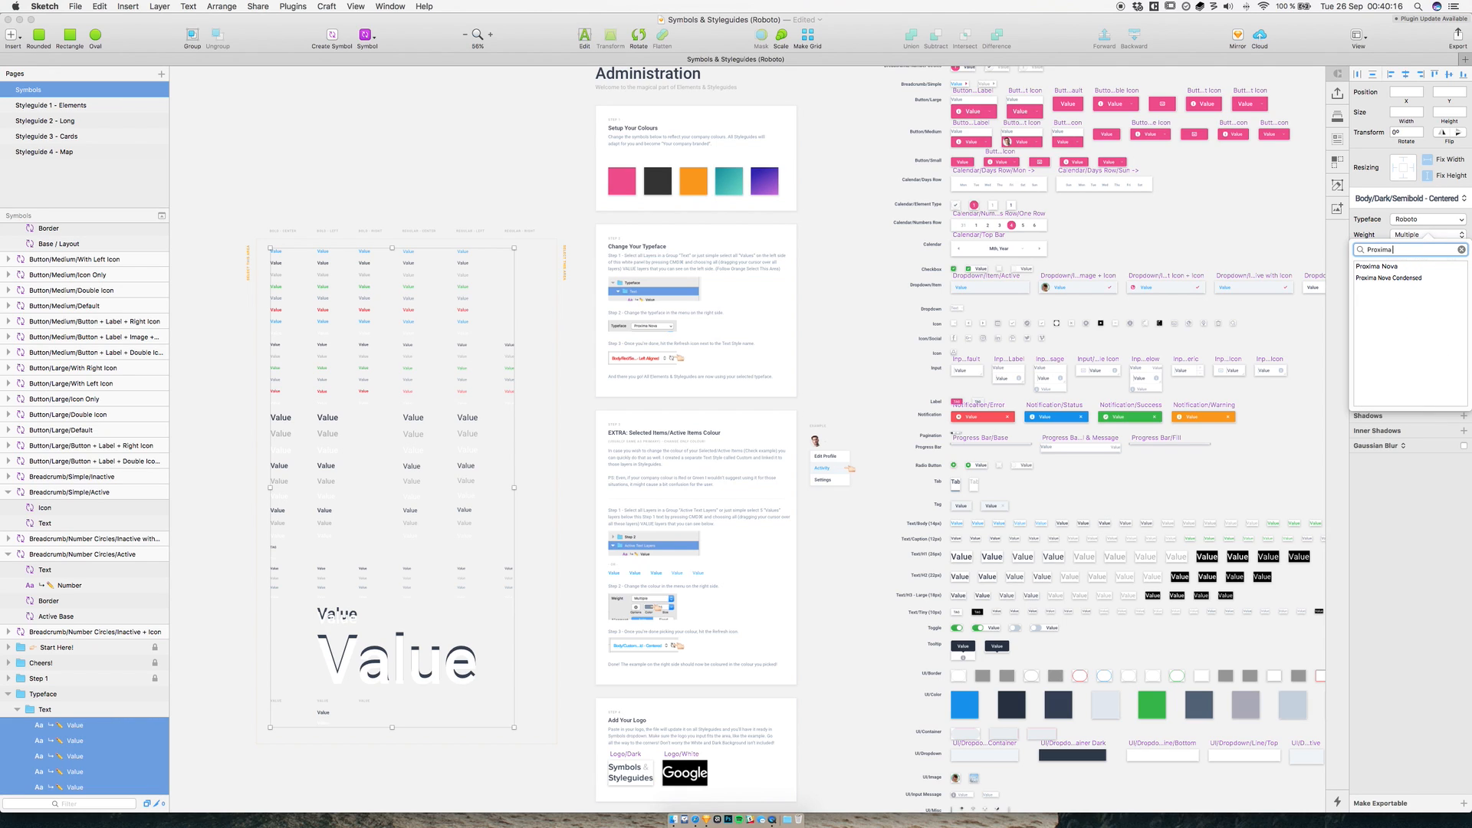
type(" Nova")
key("super+a")
left_click(1418, 459)
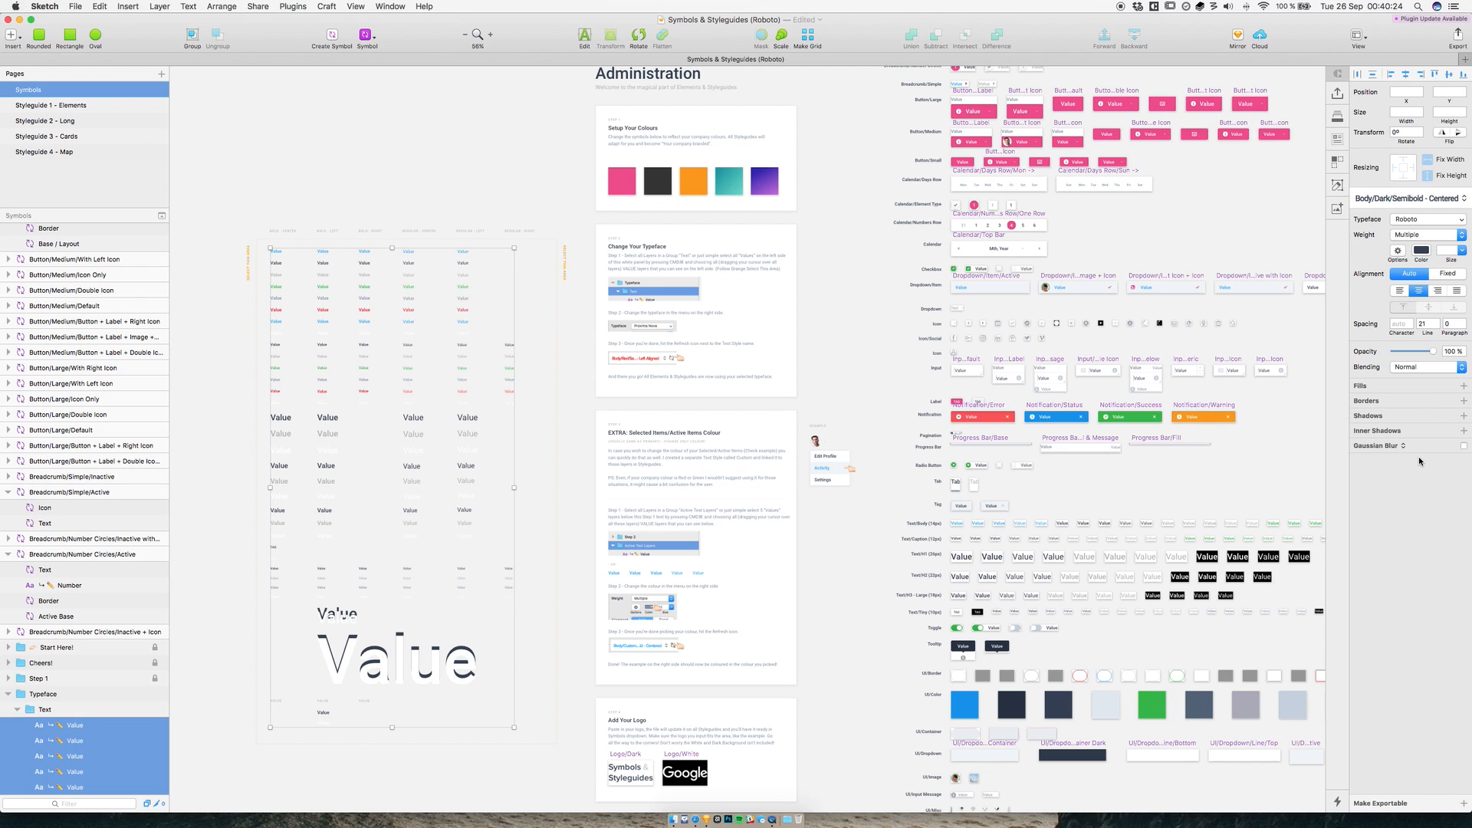
- Set the typeface of the selected Value samples to Proxima Nova and update their shared text styles
left_click(1417, 219)
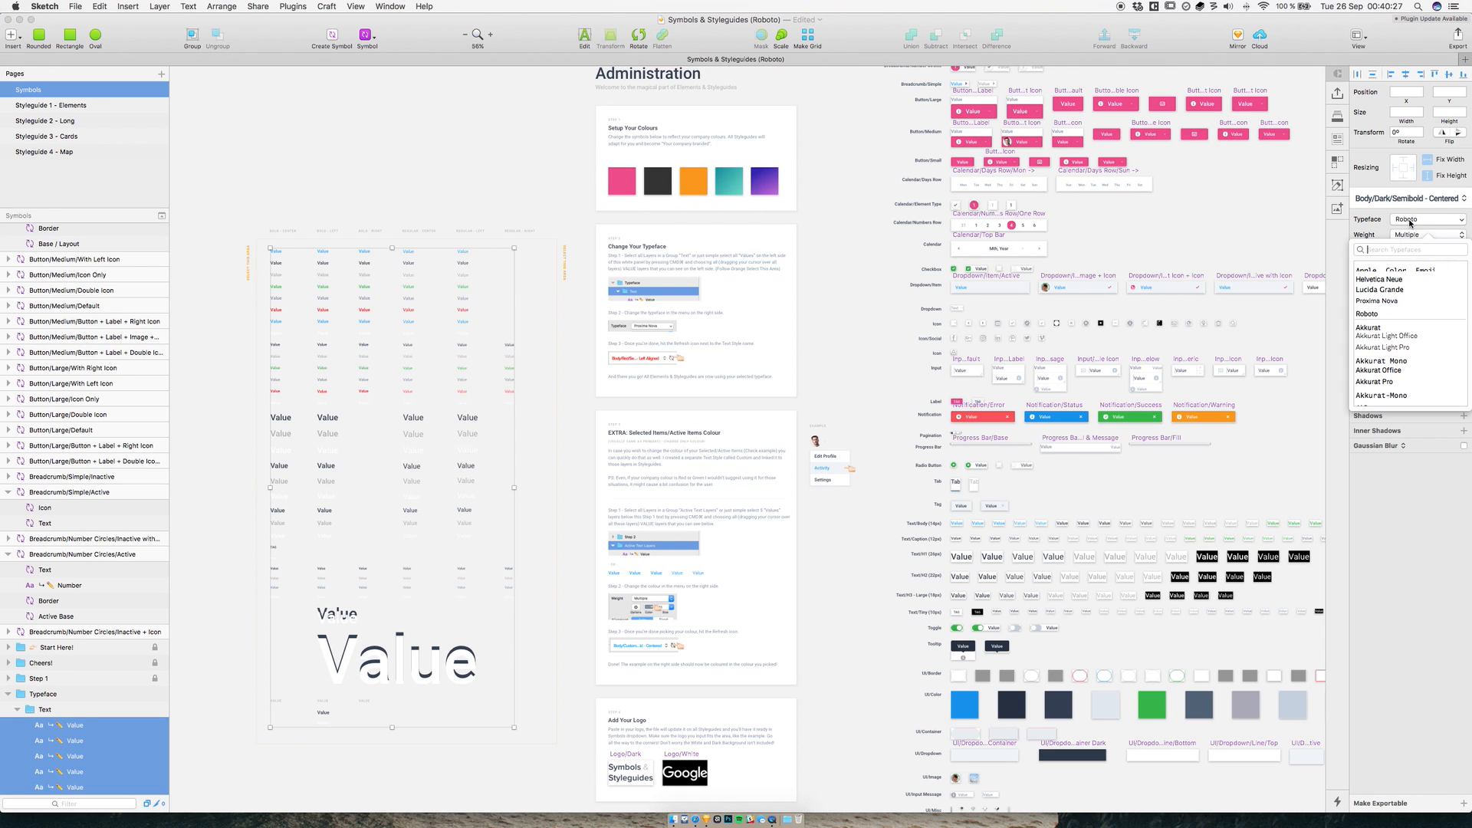
left_click(1379, 302)
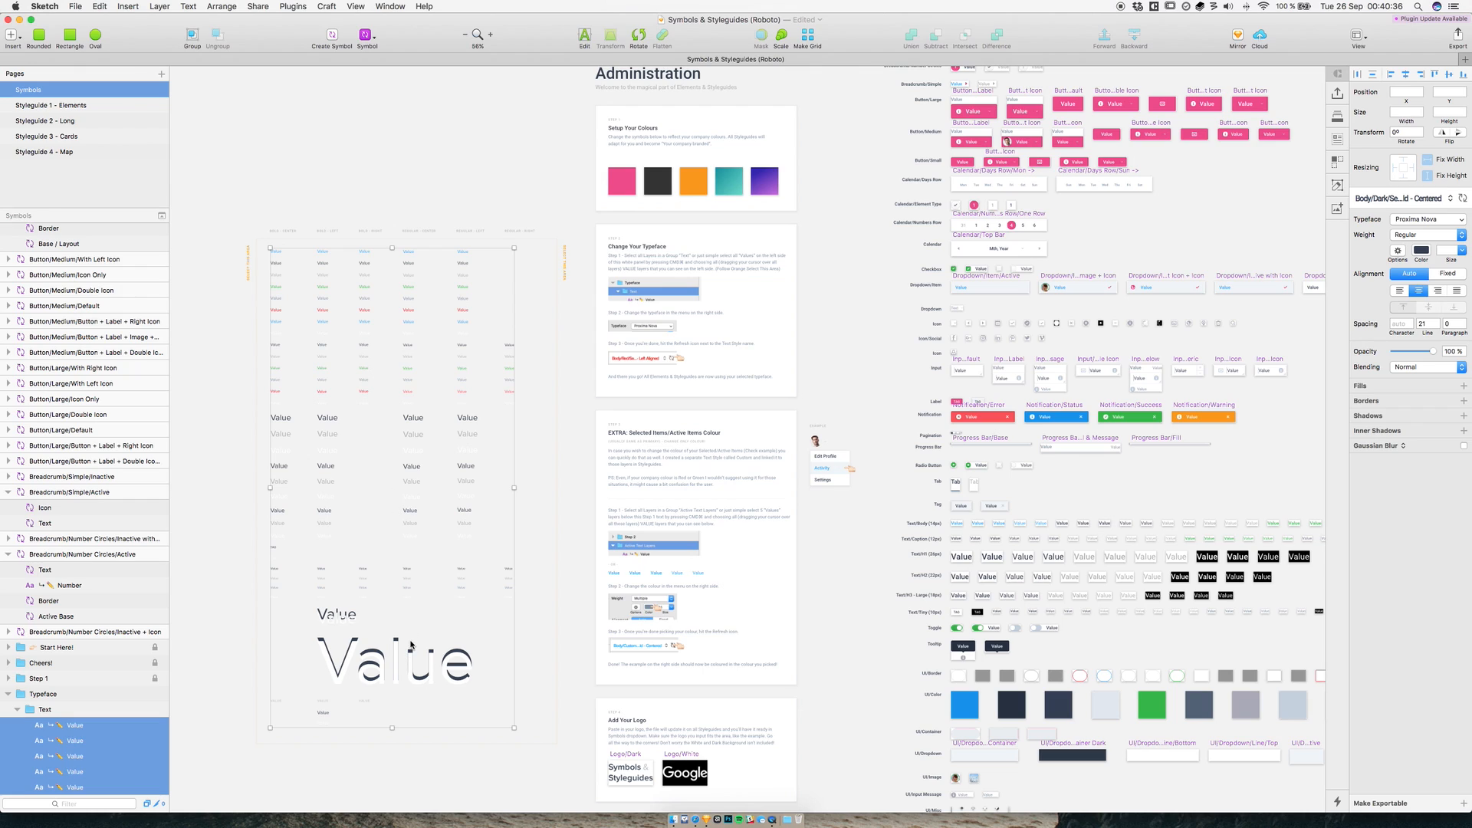
left_click(1463, 198)
left_click(1463, 199)
left_click(1462, 199)
left_click(1457, 198)
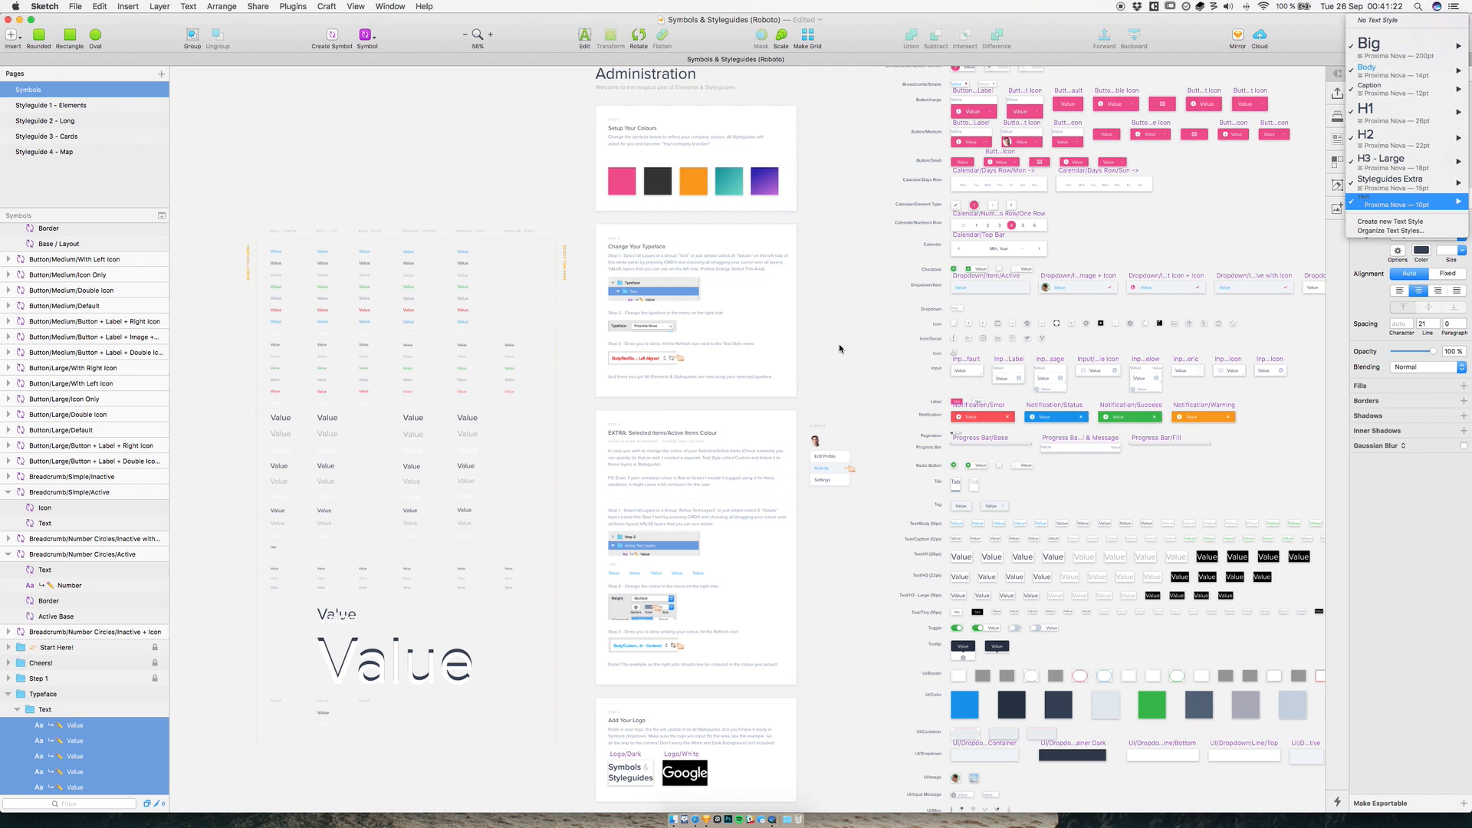
key("Escape")
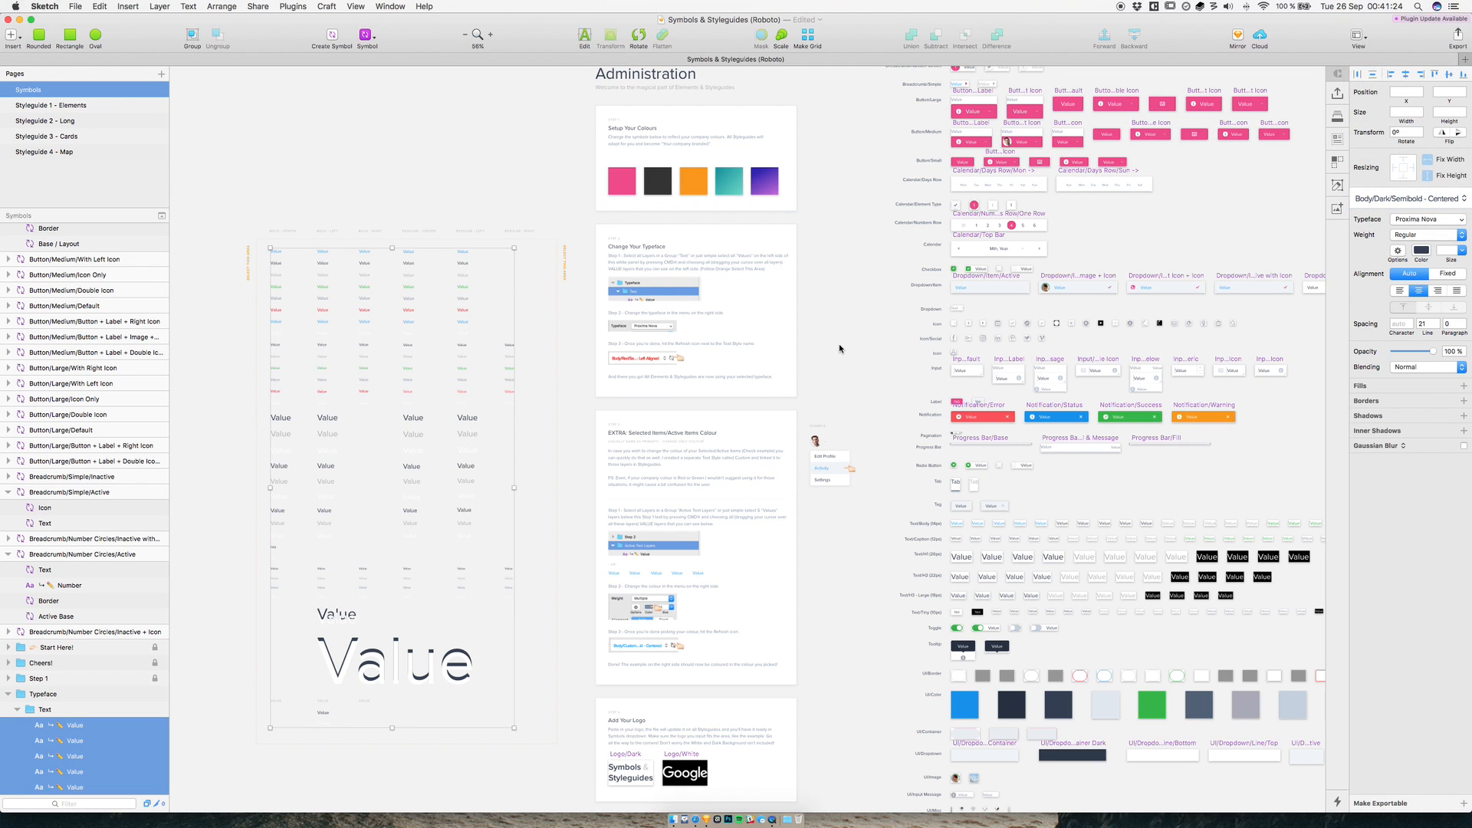
- Examine the symbols and the typeface samples, checking the text style and weight of the green Body sample in the Bold - Right column
scroll(838, 343, "right", 5)
scroll(839, 343, "up", 5)
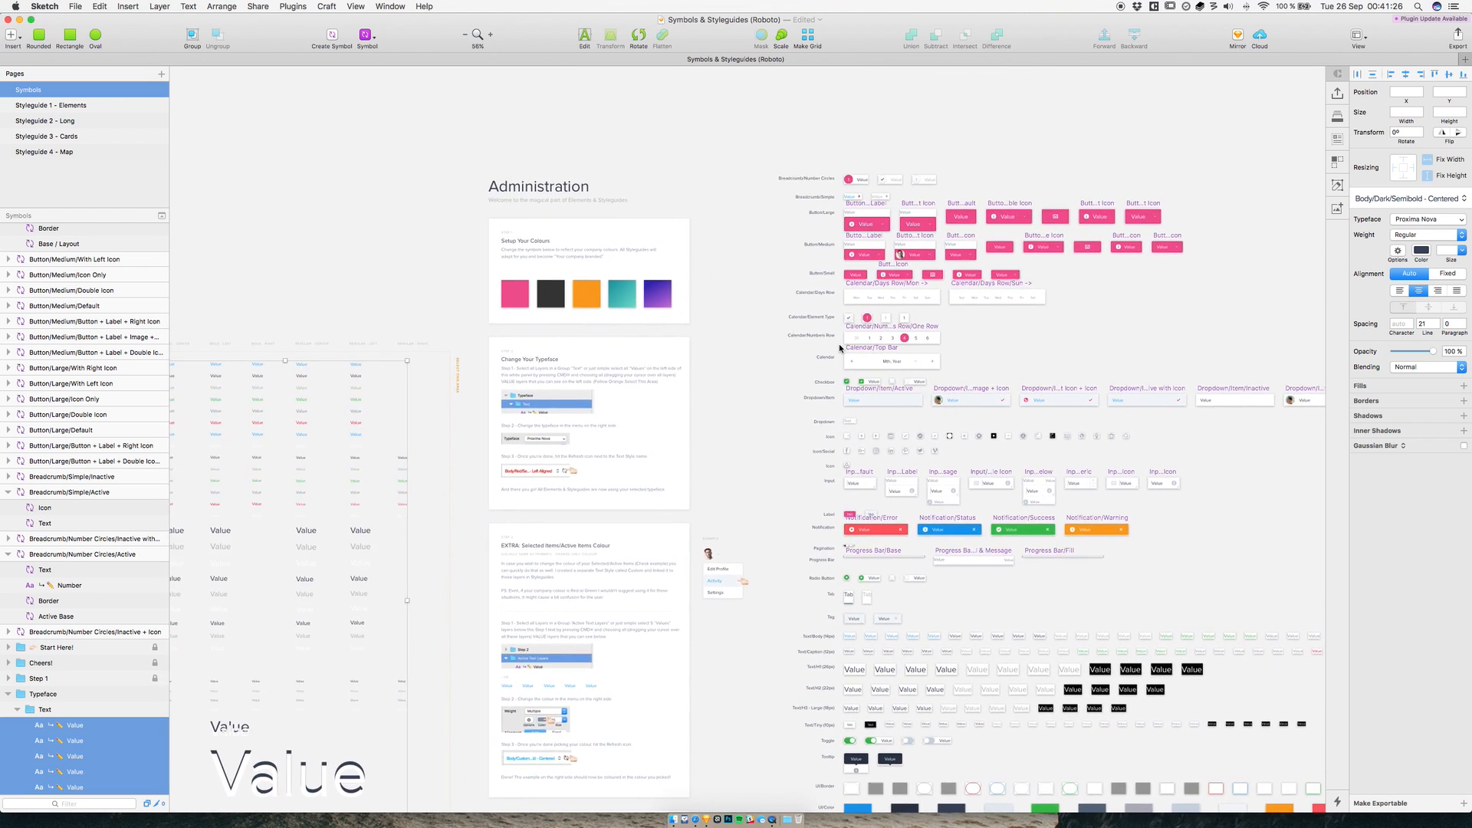
left_click(491, 36)
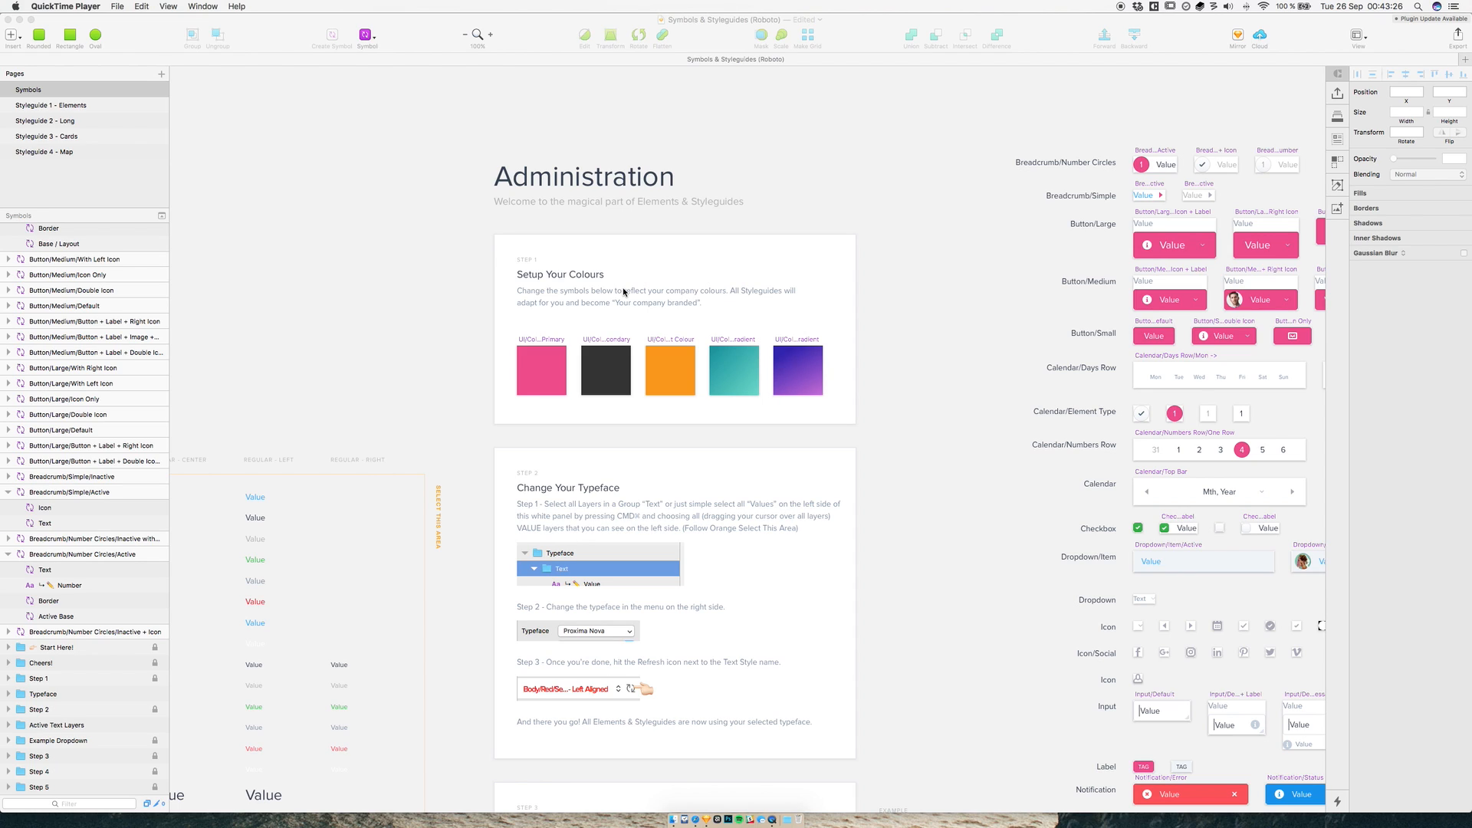
left_click(450, 355)
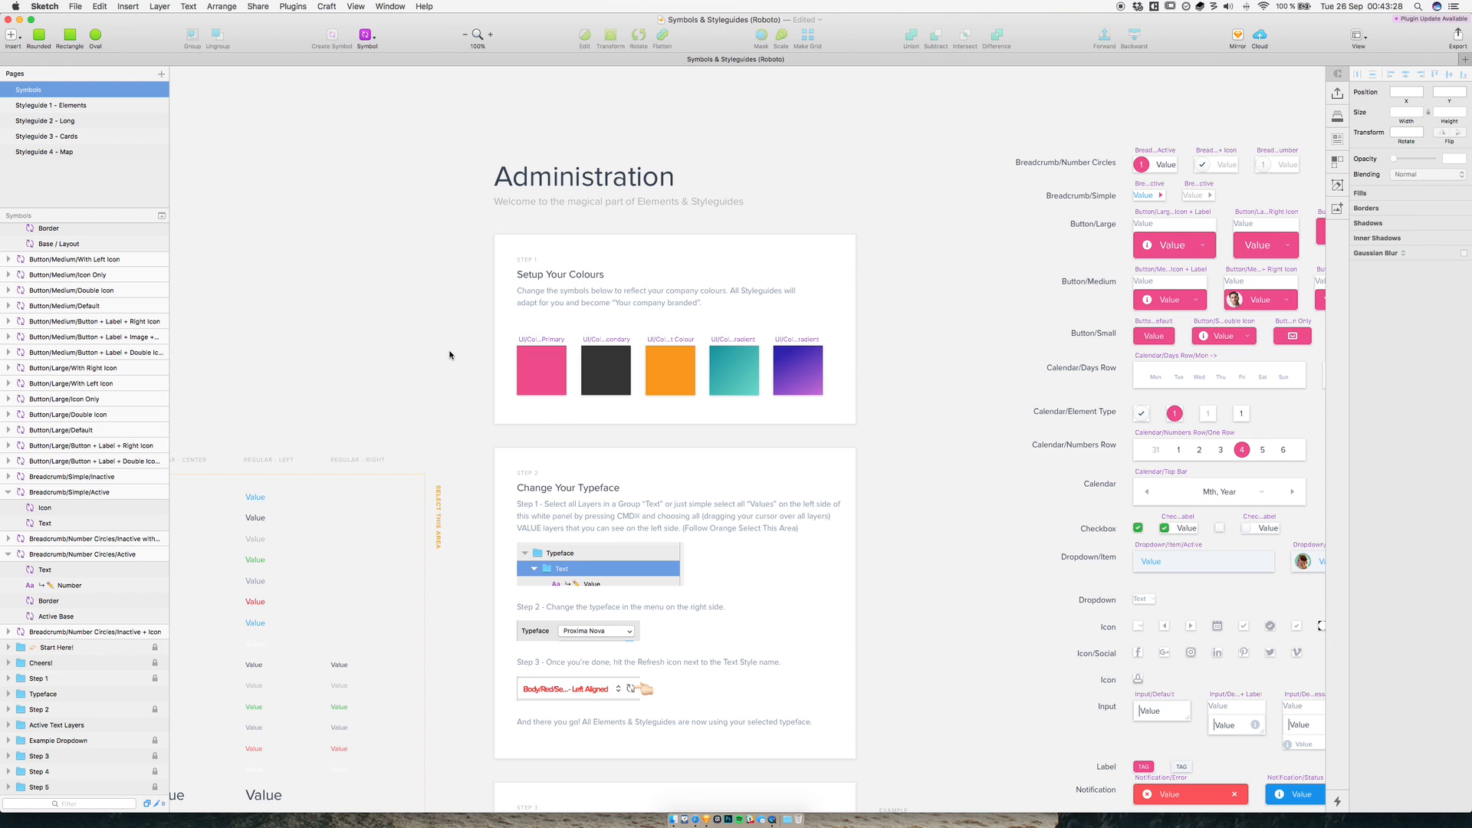
scroll(450, 355, "left", 5)
scroll(508, 351, "down", 3)
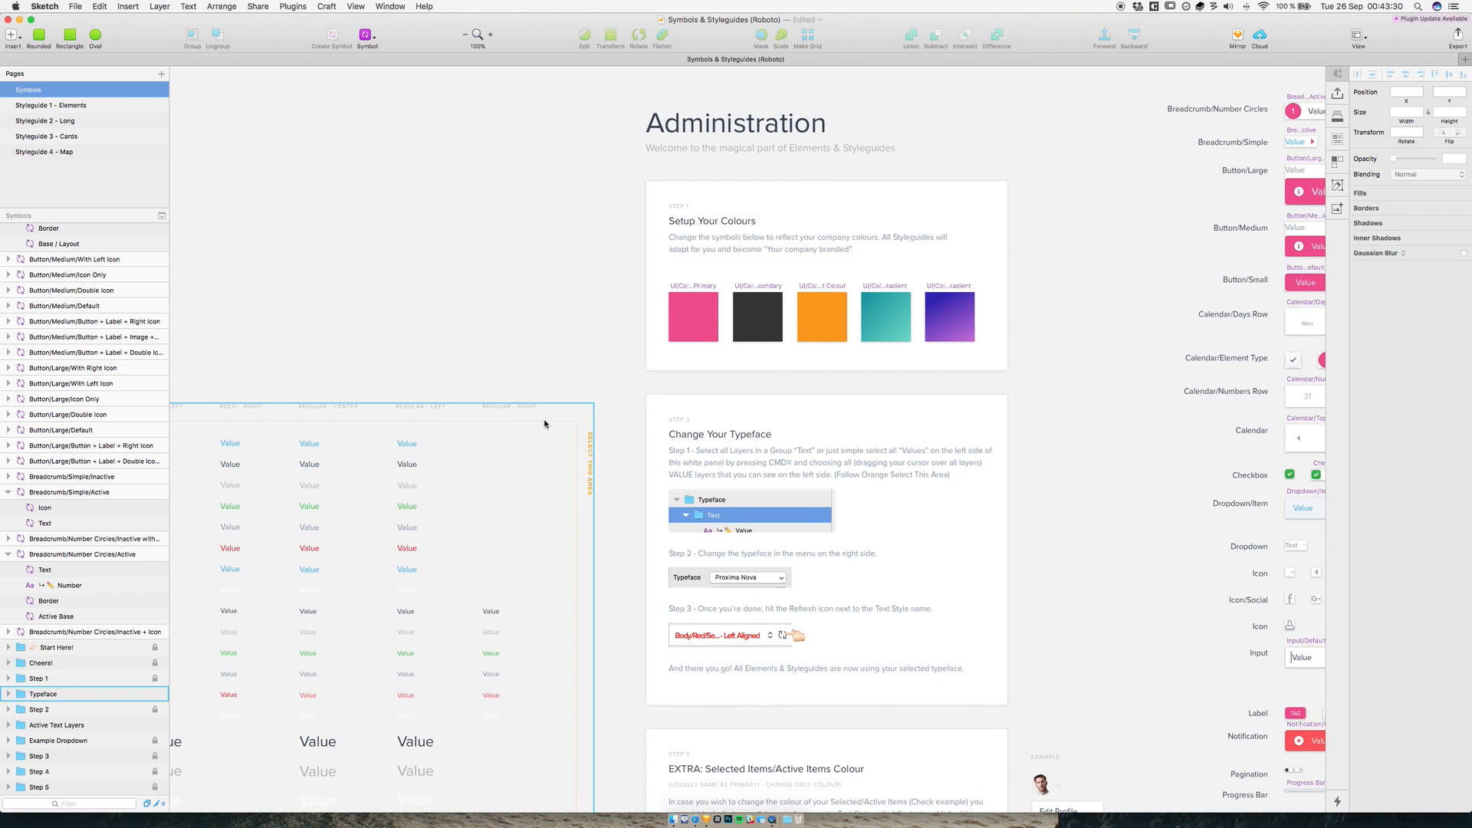
scroll(544, 424, "left", 3)
scroll(544, 424, "down", 1)
left_click(471, 371, "super")
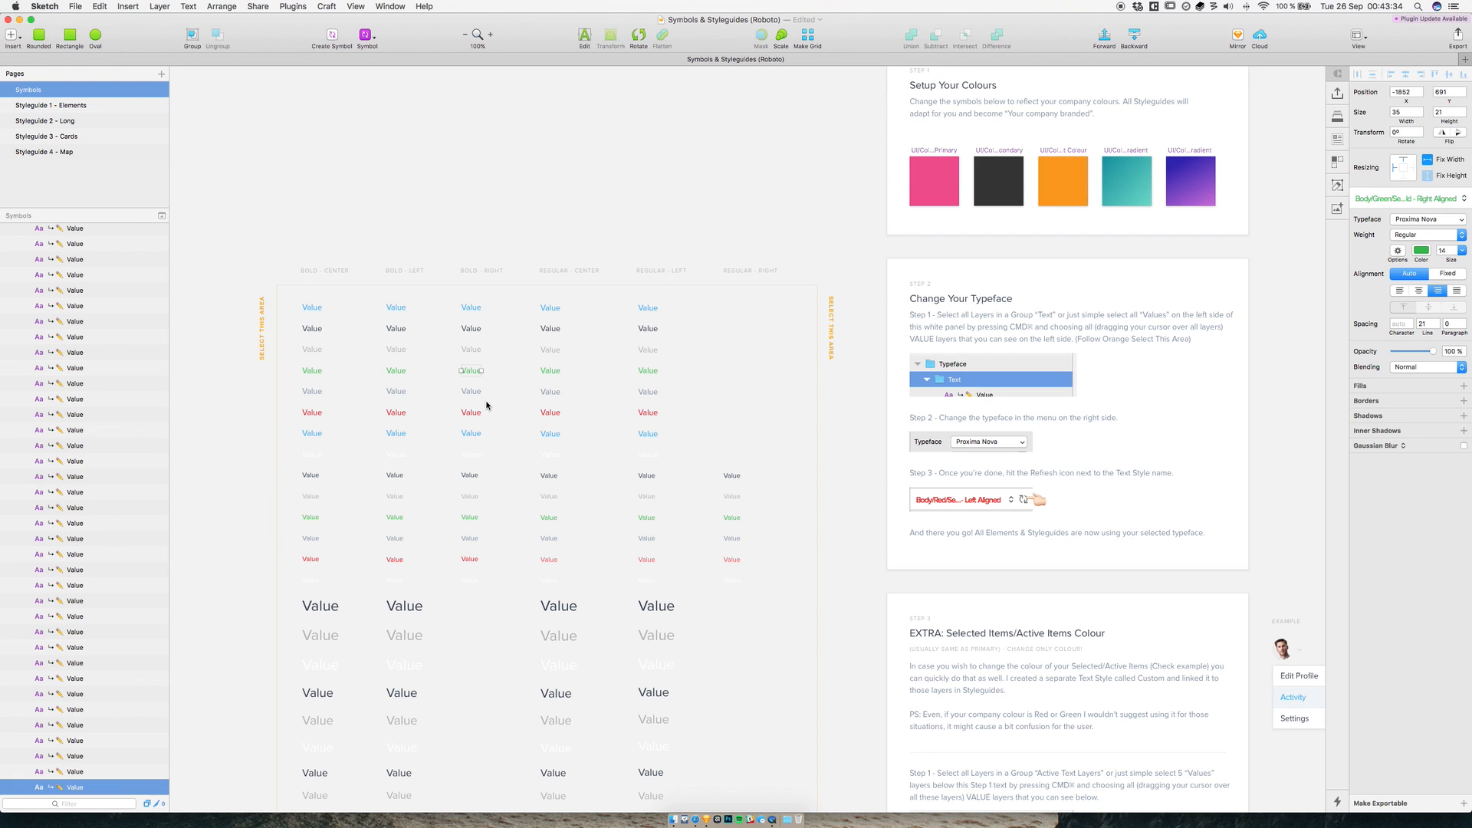
scroll(486, 404, "down", 5)
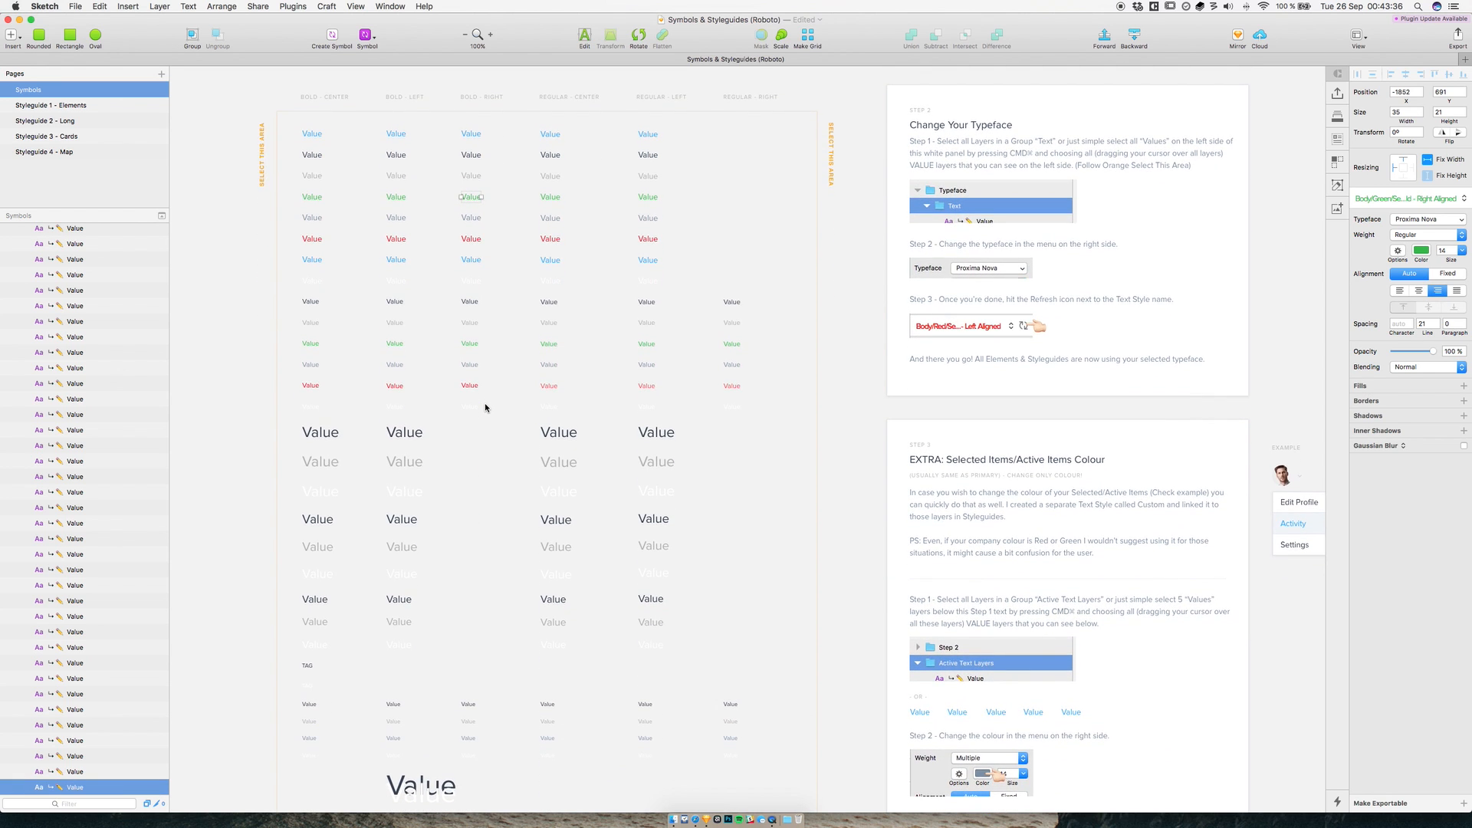
scroll(486, 407, "down", 4)
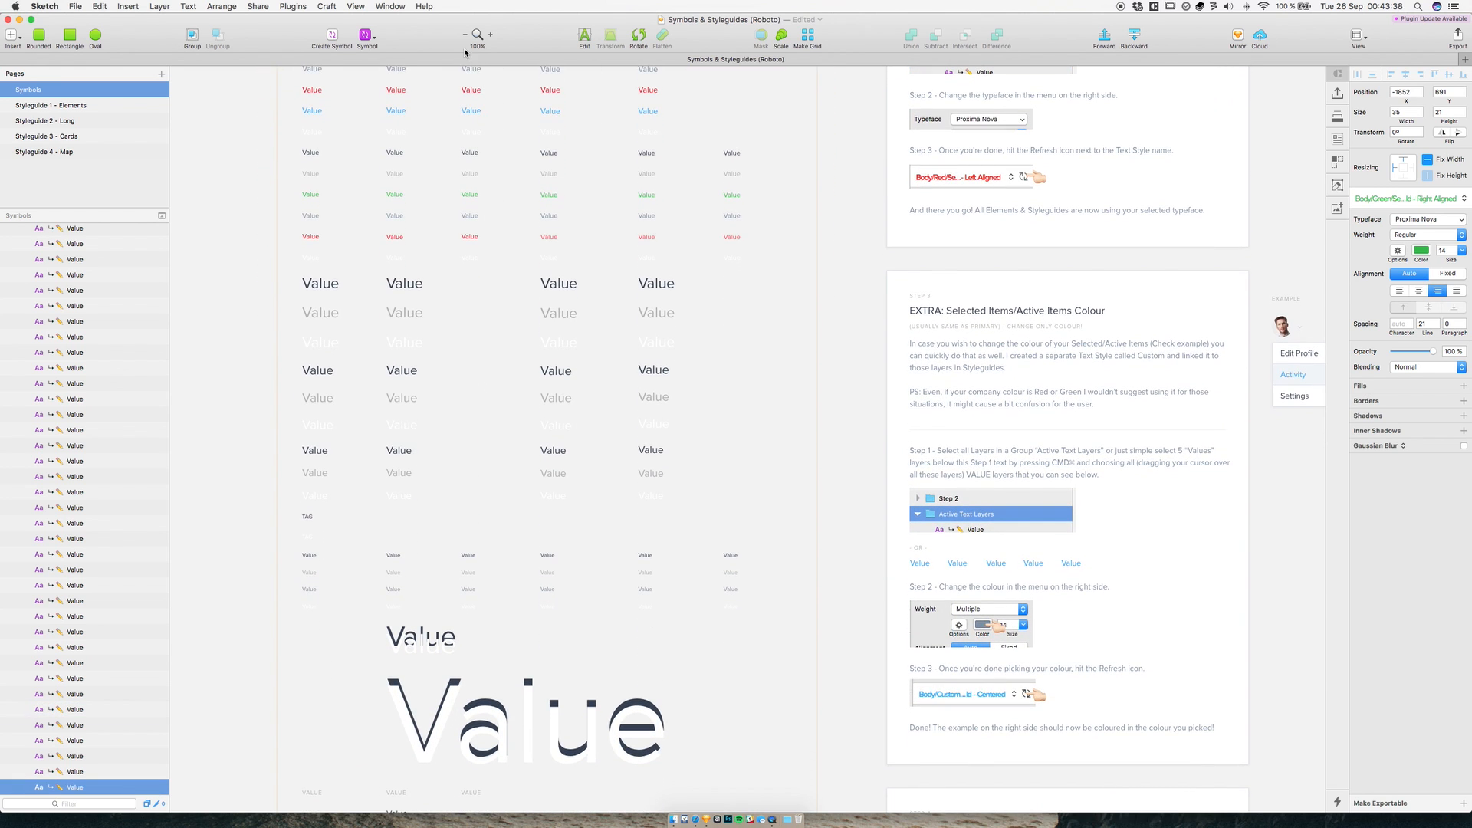
- Select the Value samples in the three Bold columns, including the large ones below, and set their weight to Semibold
left_click(464, 35)
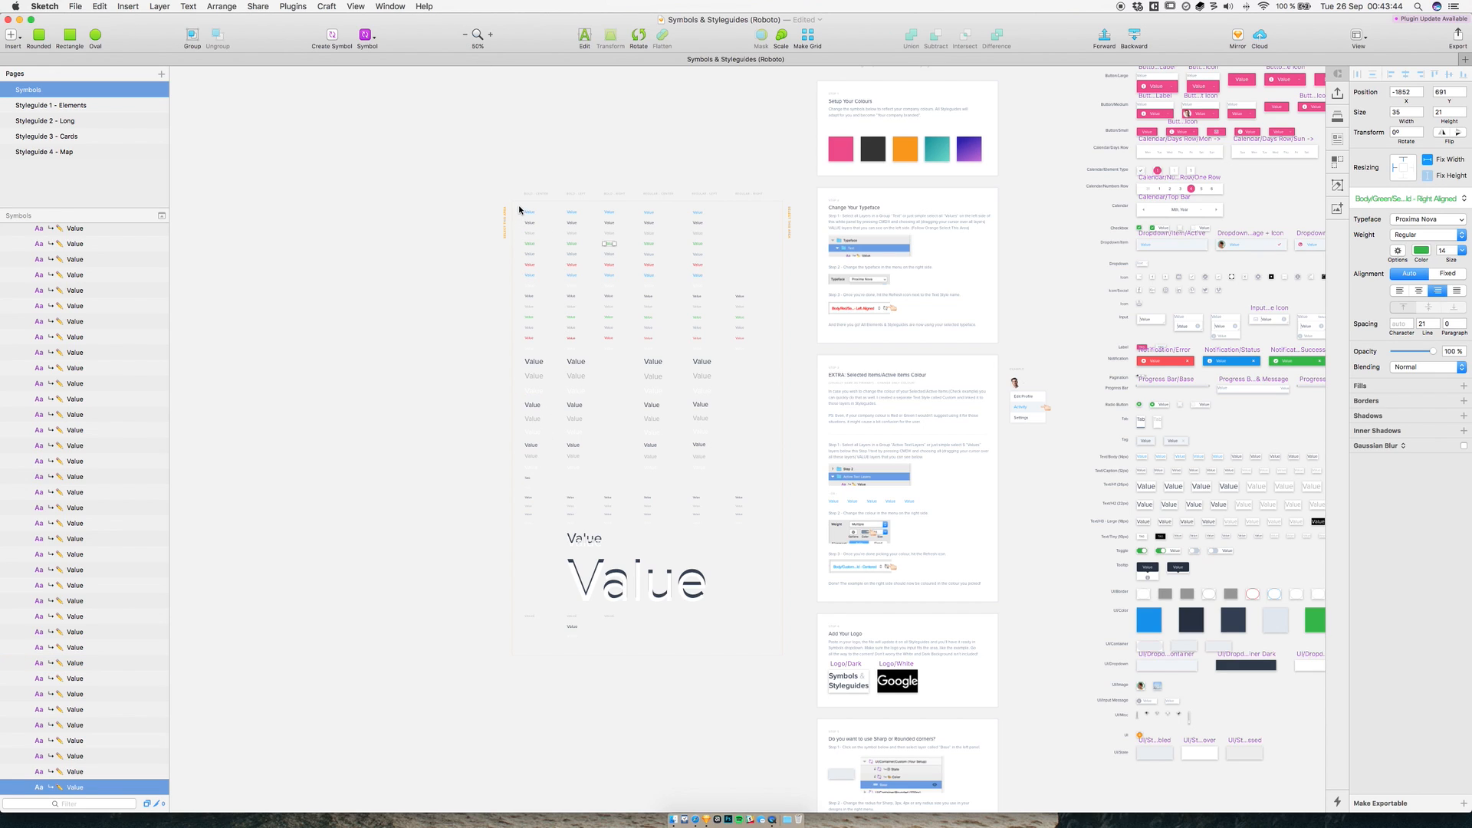
left_click_drag(519, 204, 628, 645)
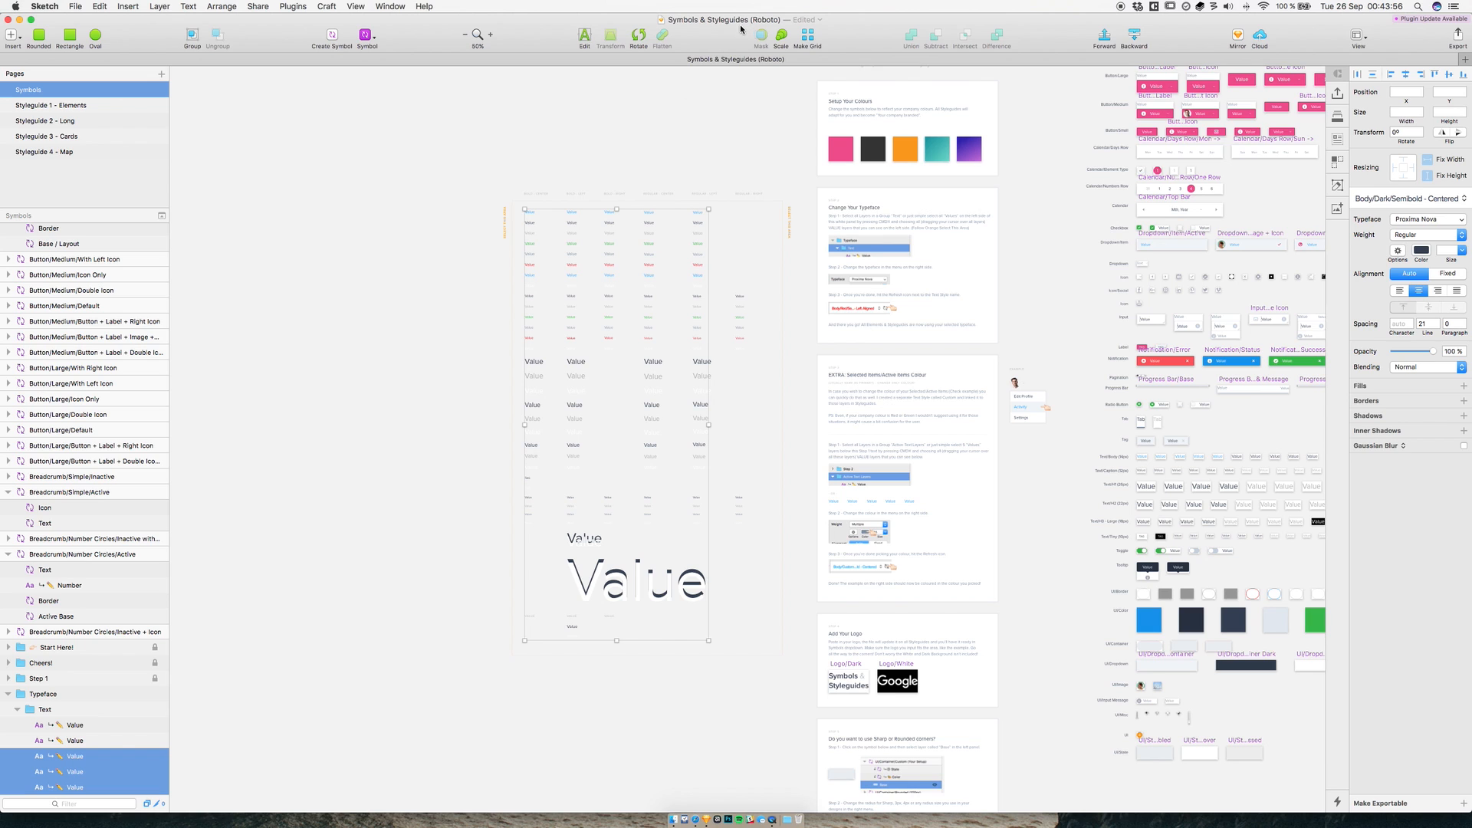
left_click(490, 36)
scroll(499, 223, "up", 5)
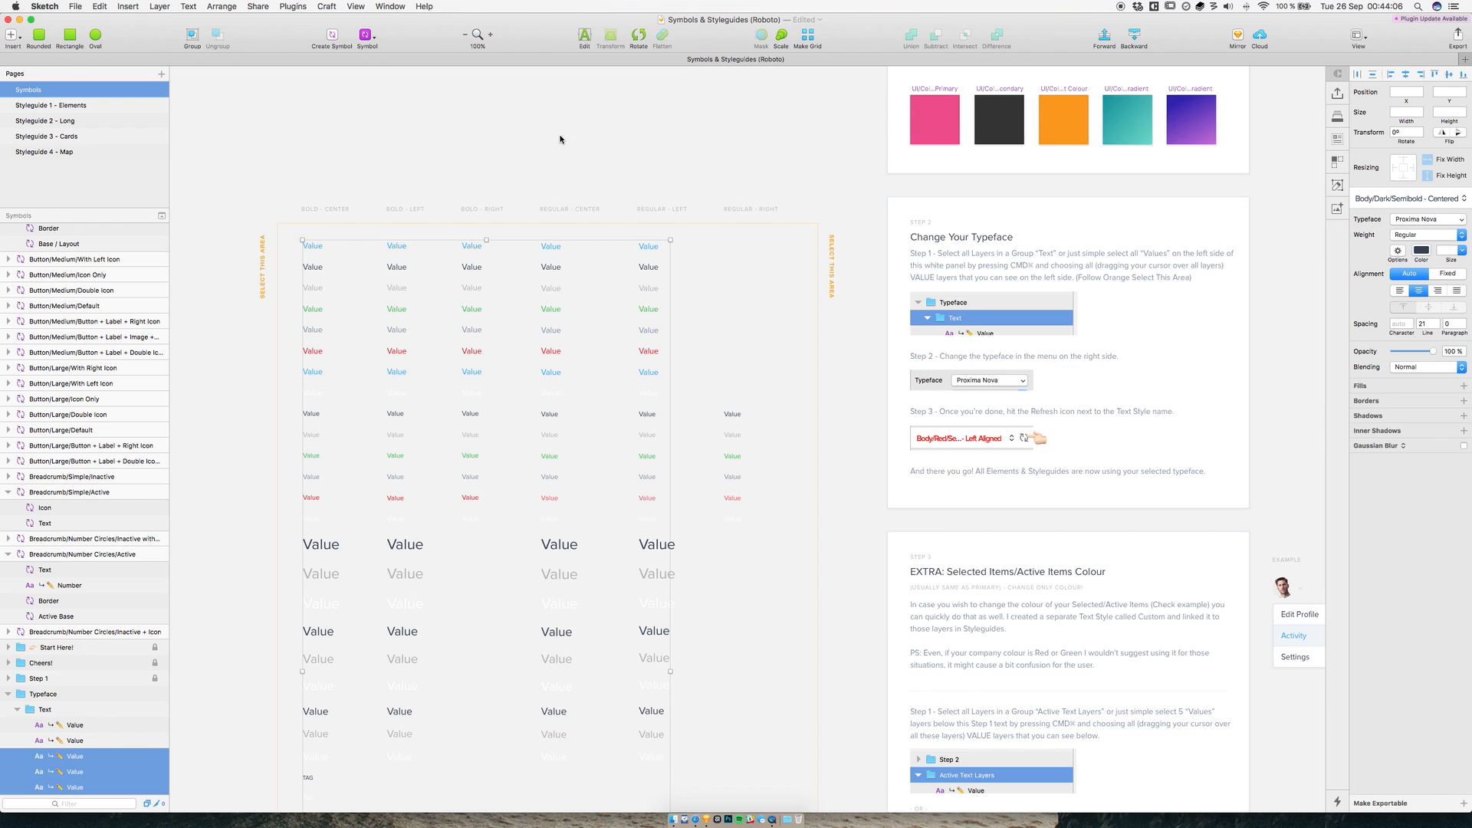
left_click(466, 37)
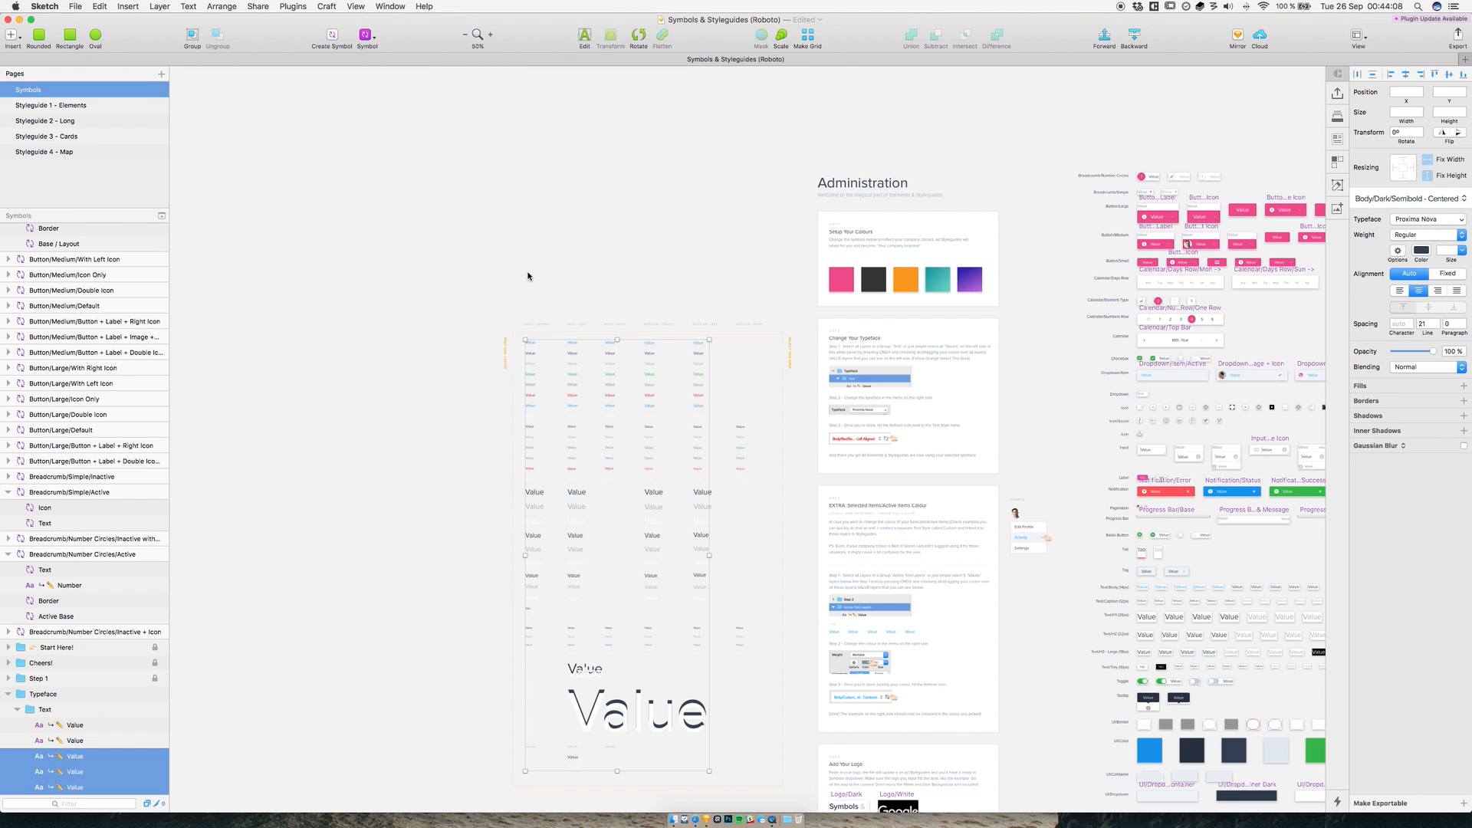
left_click(1414, 235)
left_click(1412, 271)
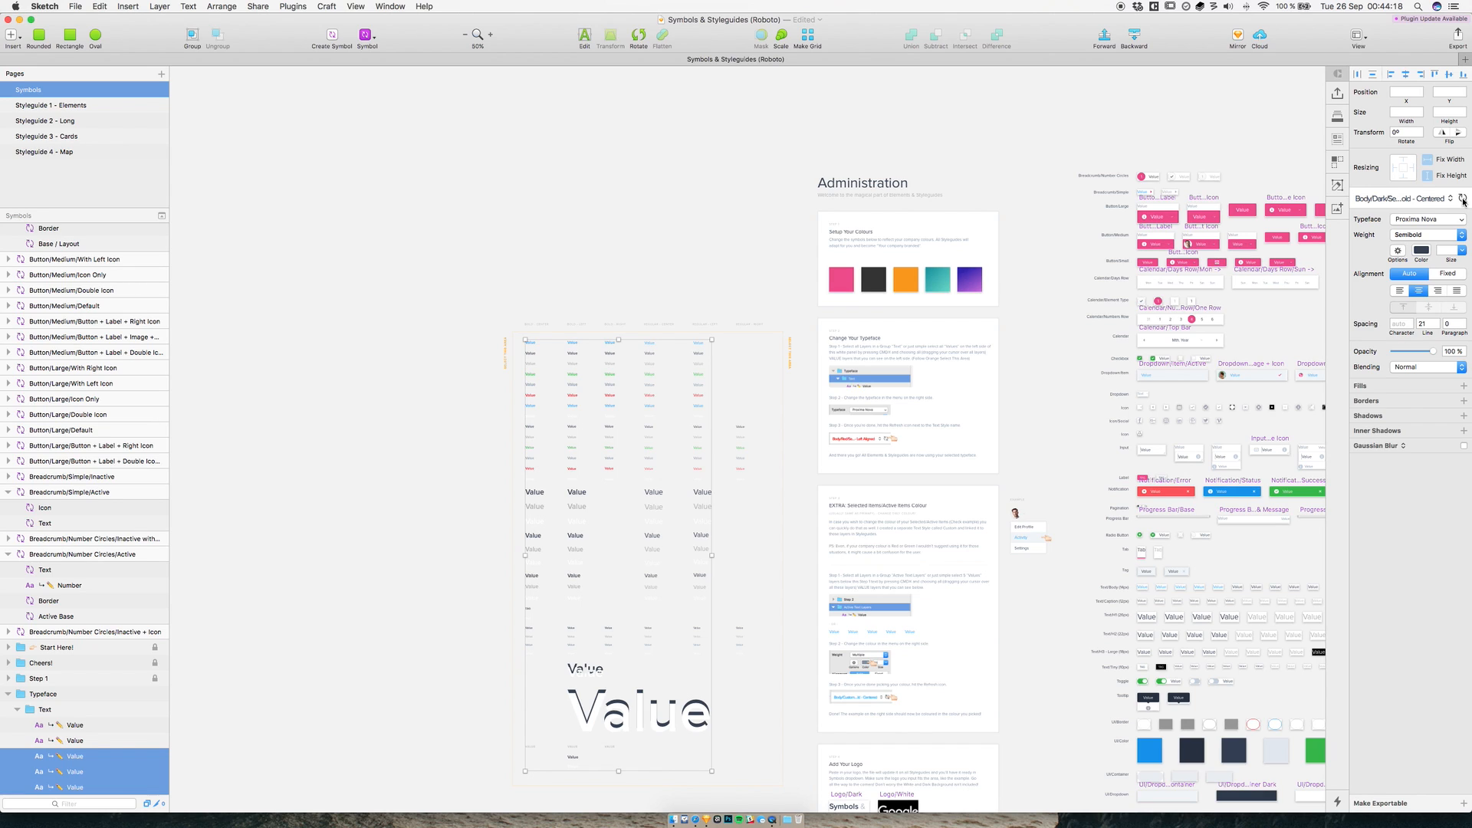
- Update the shared text styles with the new Semibold weight and clear the selection
left_click(1462, 199)
left_click(1462, 199)
left_click(1462, 200)
left_click(786, 283)
left_click(742, 289)
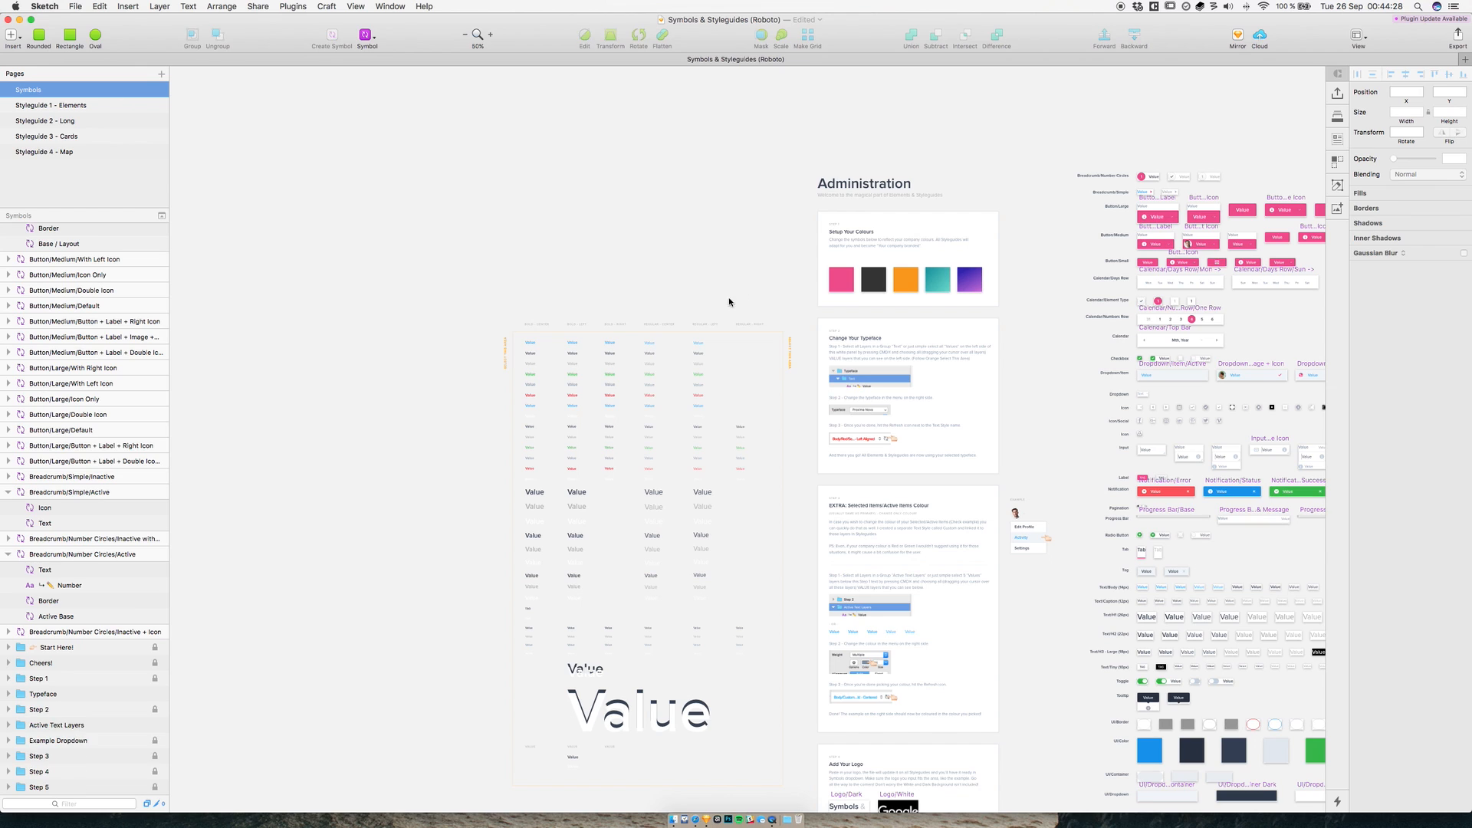
- Inspect the dark Caption sample in the Bold - Right column, and review the Administration text and the component symbols
left_click(608, 427)
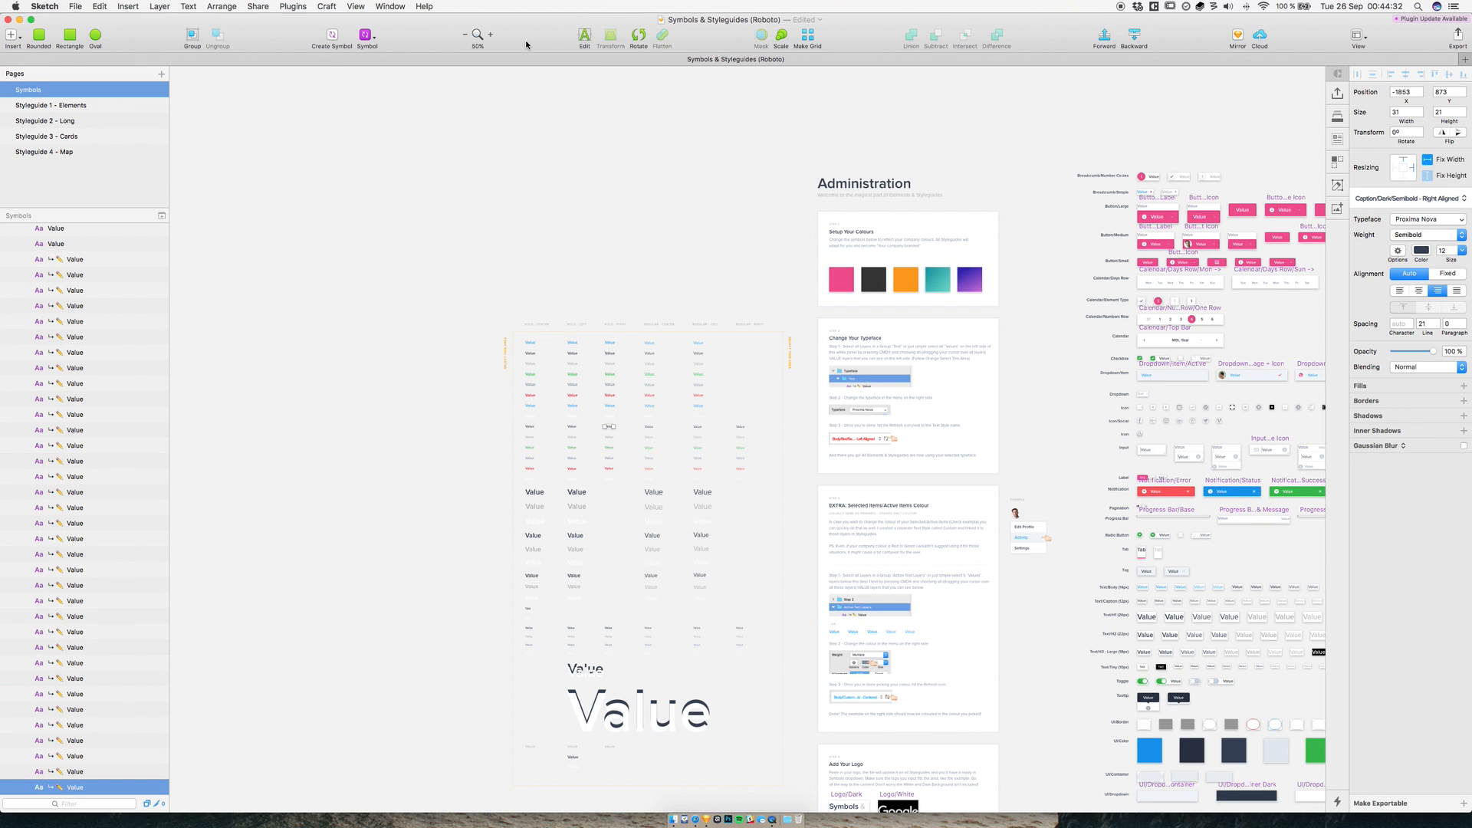
left_click(490, 35)
scroll(824, 306, "up", 2)
scroll(824, 307, "right", 2)
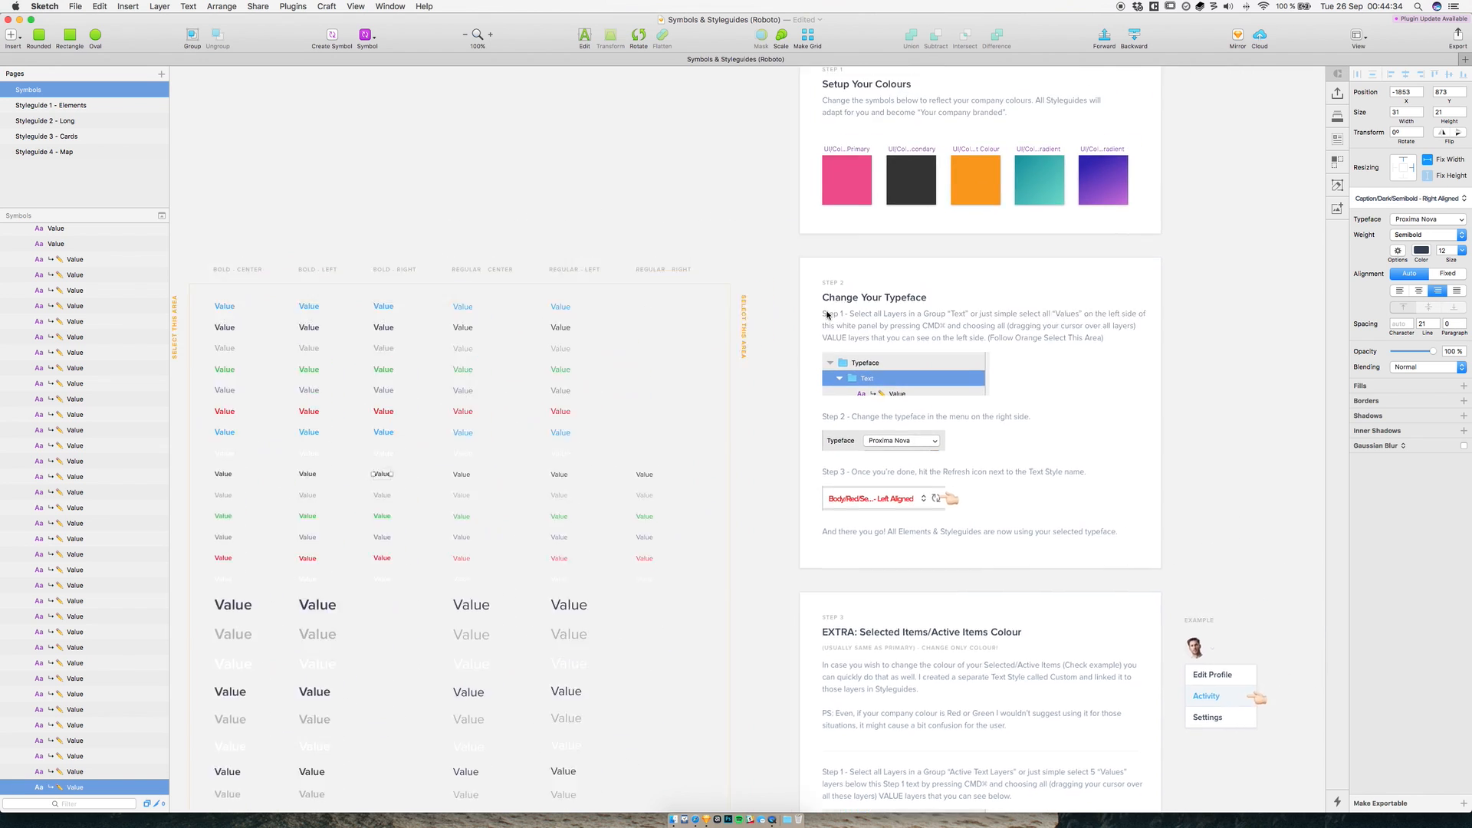
scroll(827, 314, "up", 4)
scroll(827, 314, "right", 3)
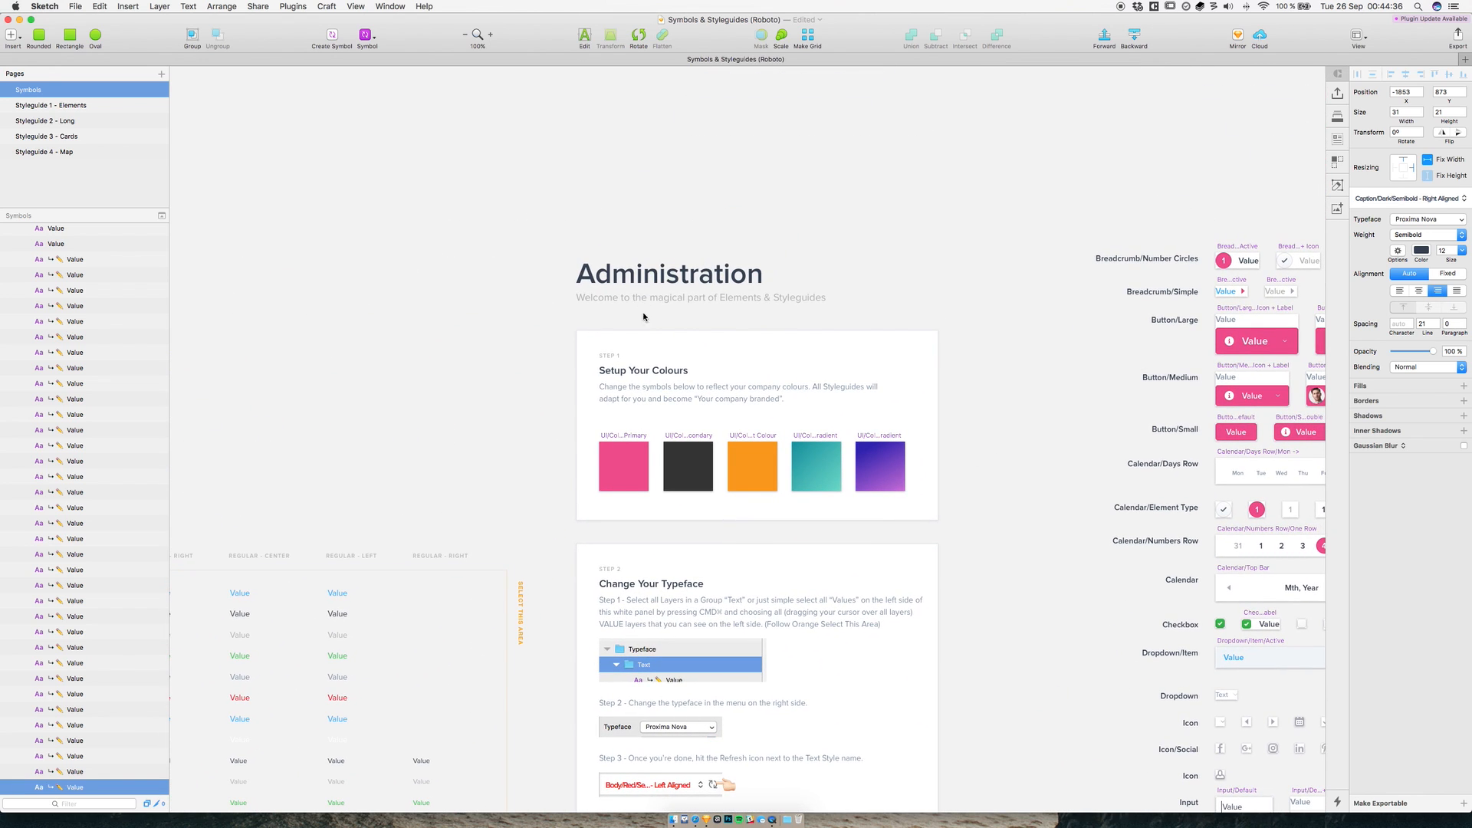
scroll(801, 424, "right", 2)
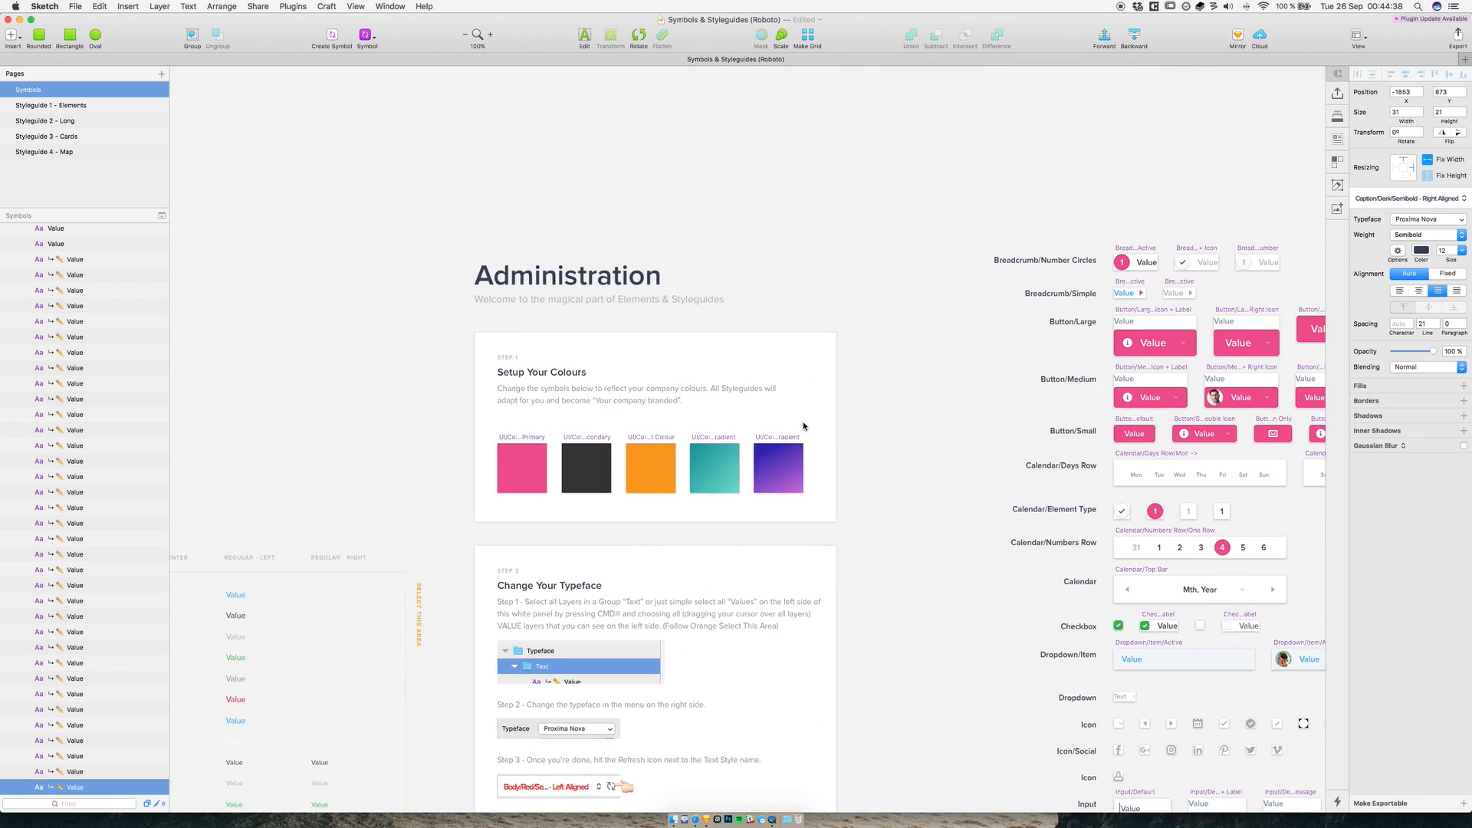
scroll(803, 426, "right", 4)
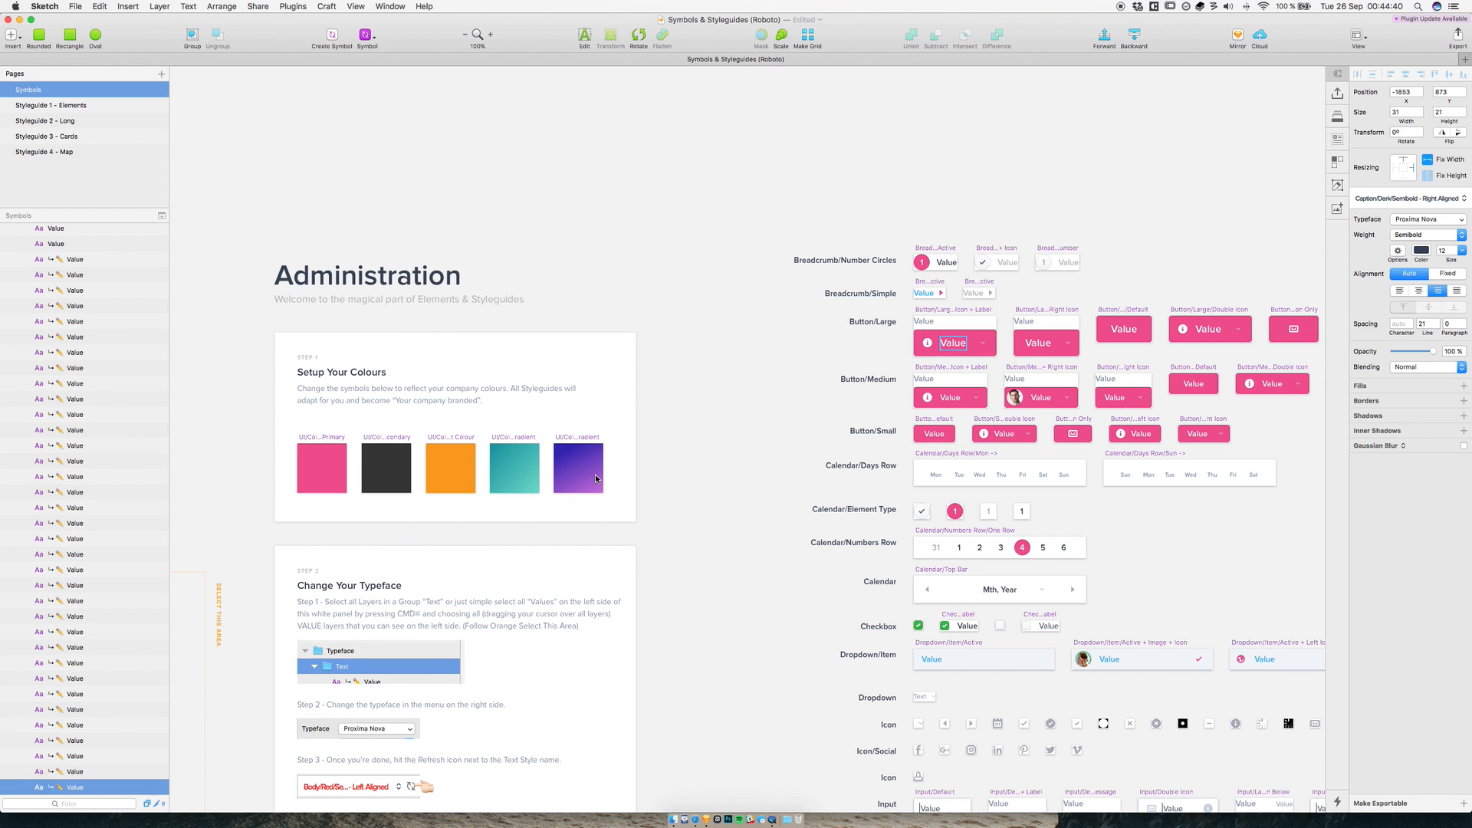
scroll(595, 473, "left", 2)
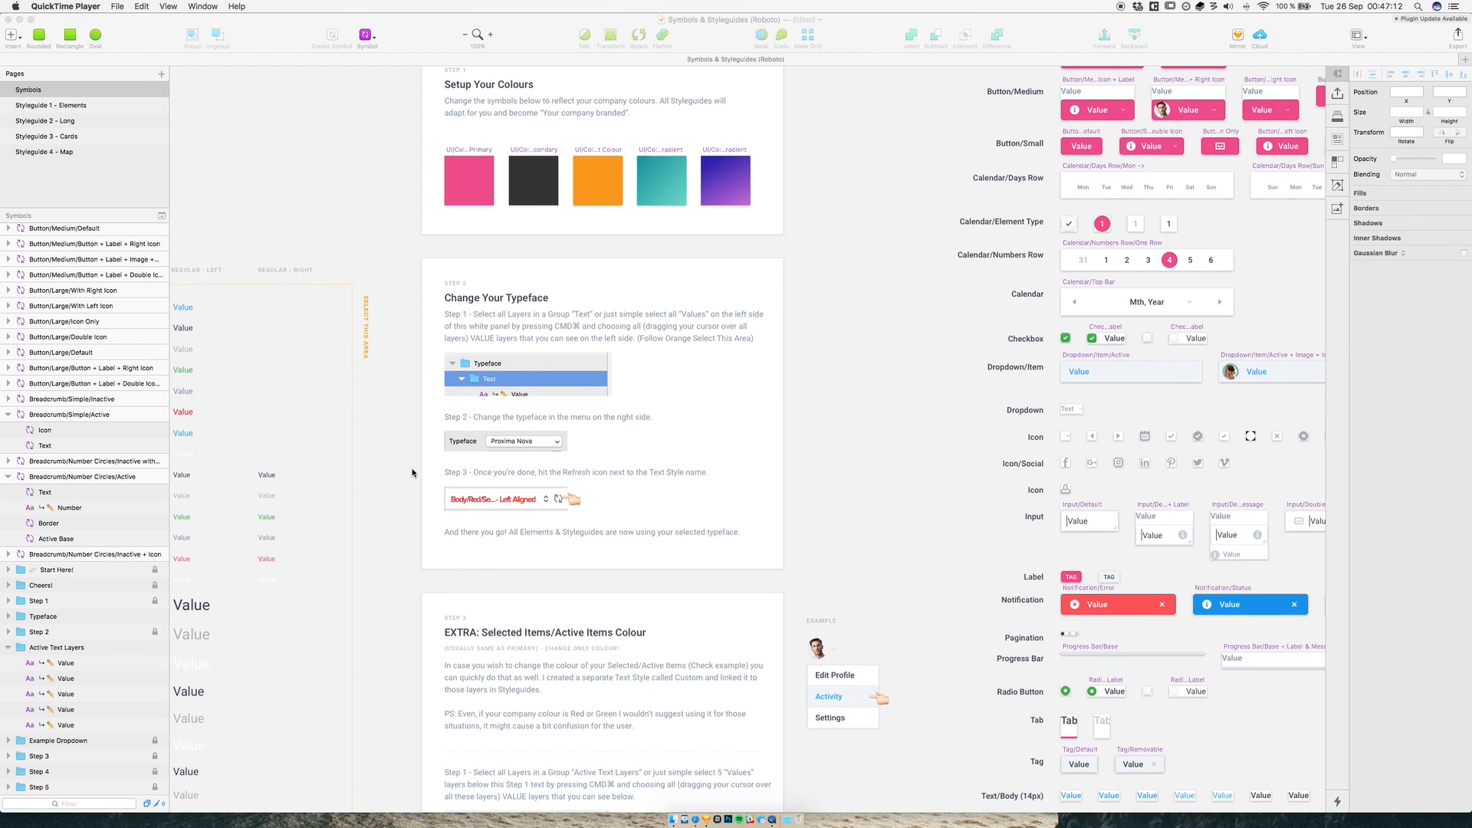
- Select the five blue Value layers of the Active Text Layers group under Step 3's Selected Items/Active Items Colour instructions
scroll(384, 421, "down", 8)
scroll(412, 474, "down", 3)
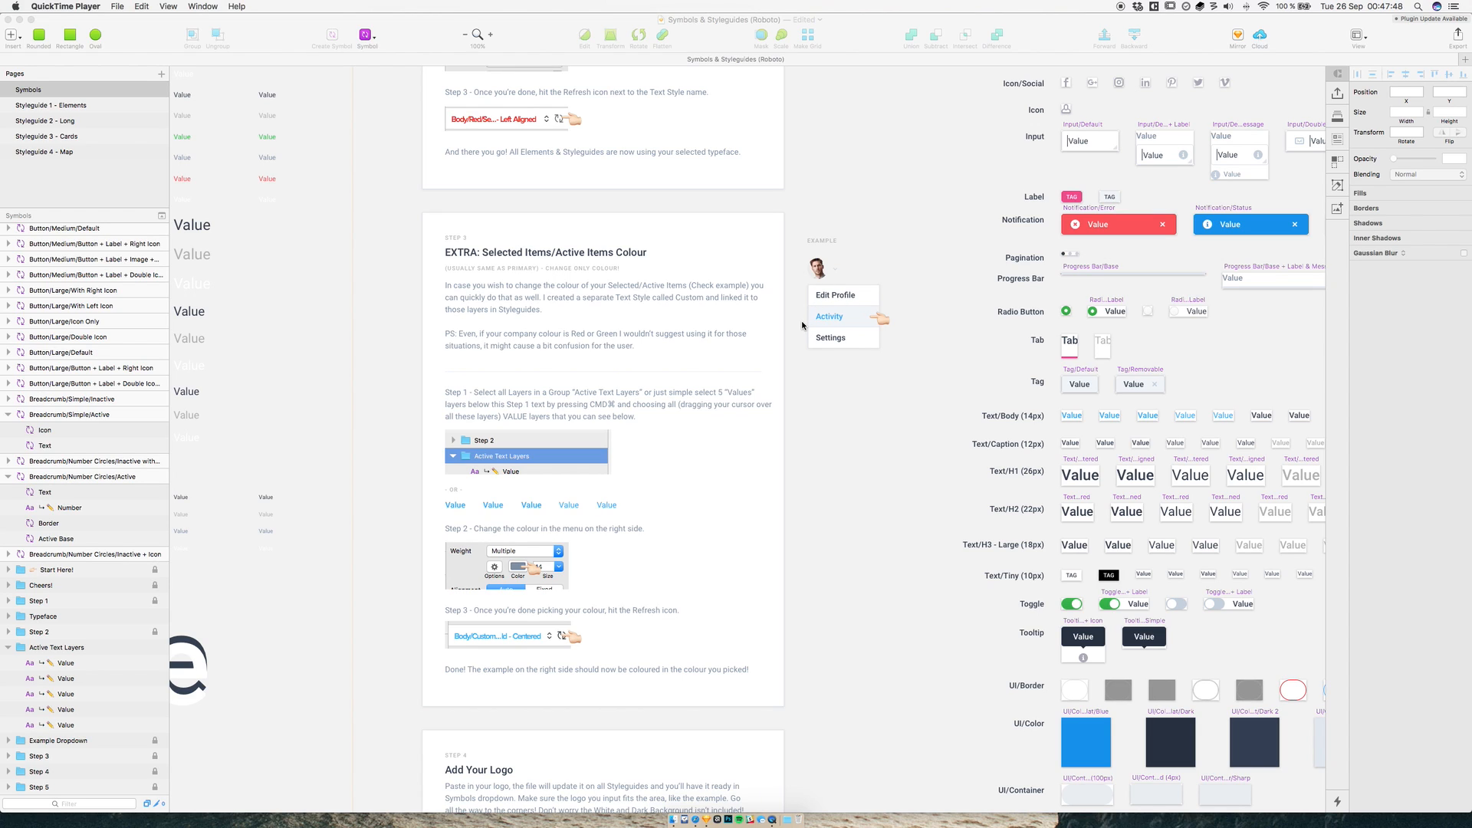
left_click(455, 505)
left_click(491, 506, "shift")
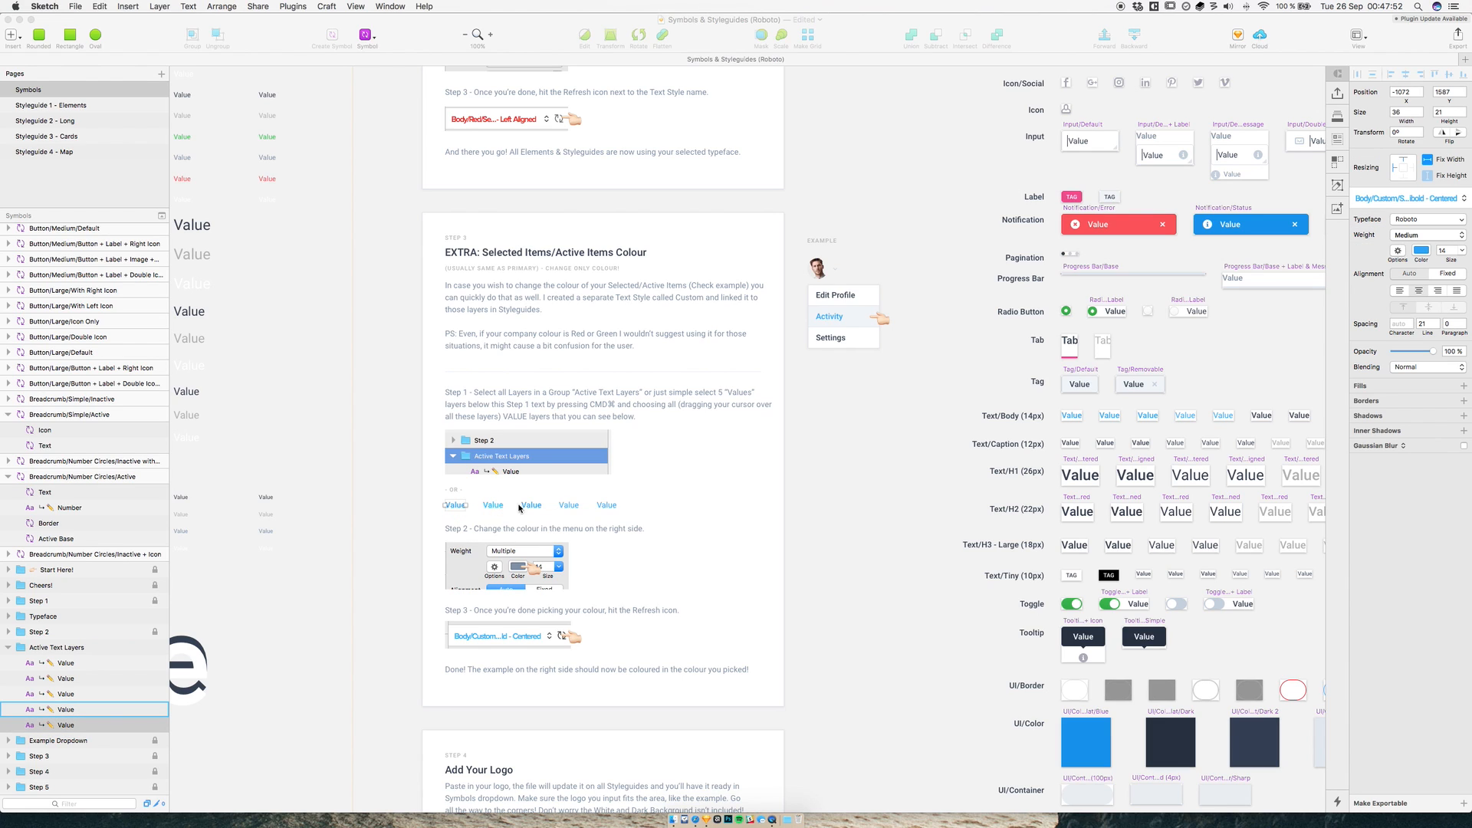
left_click(569, 506, "shift")
left_click(607, 505, "shift")
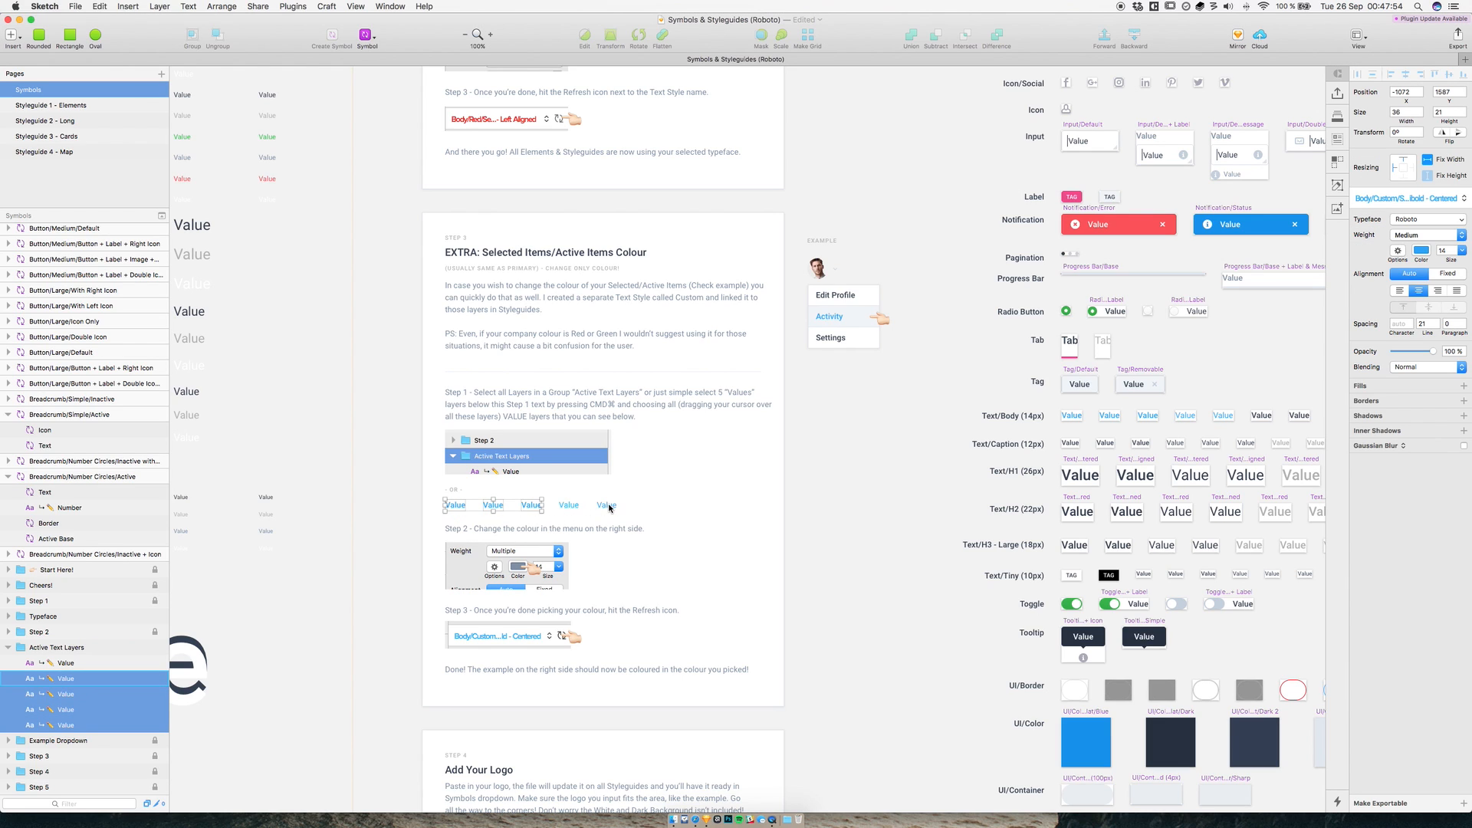
left_click(532, 505, "shift")
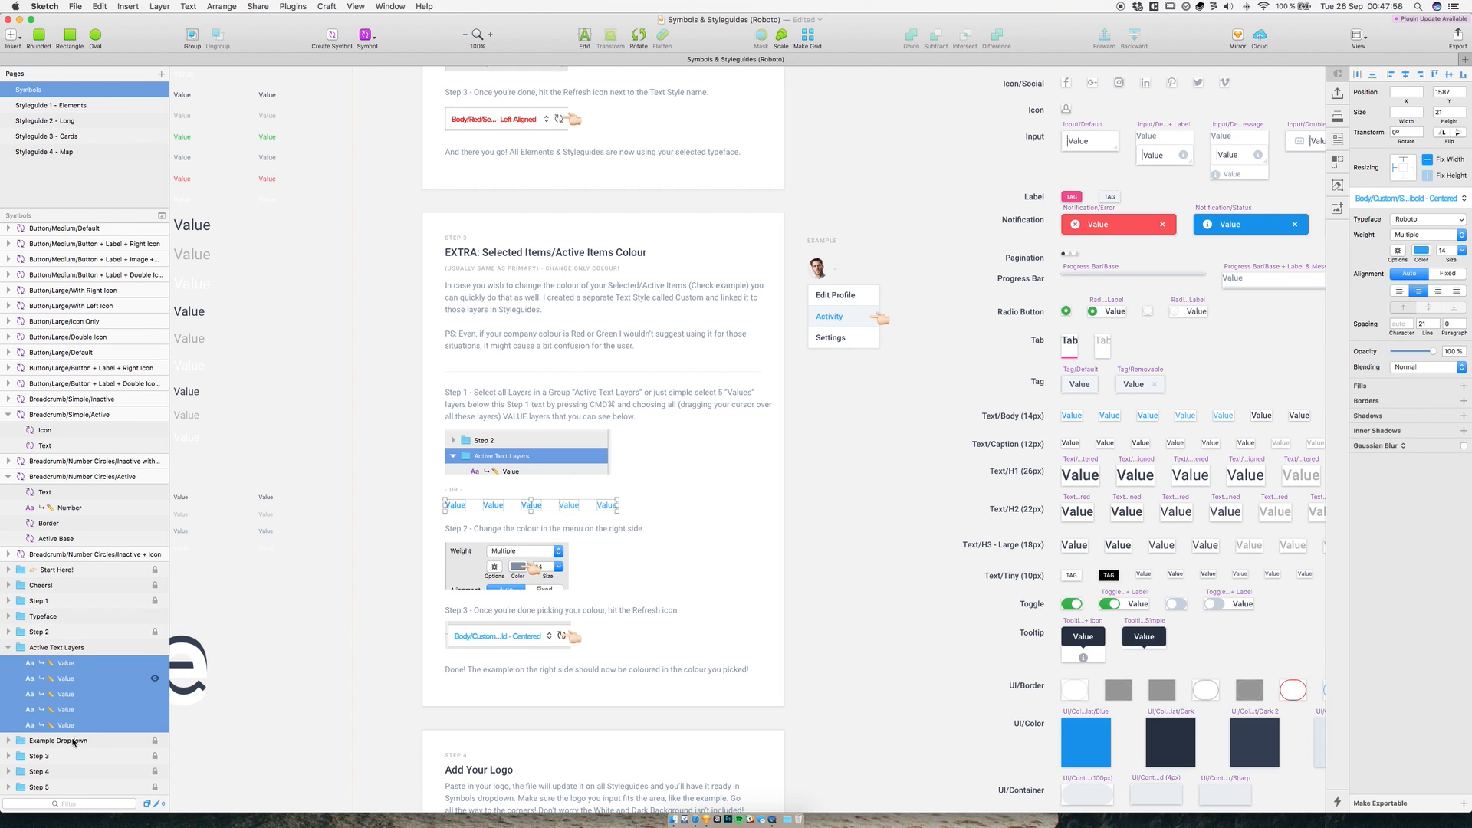
- Set the selected active text layers' colour to dark blue #1858A2 and update their shared text styles
left_click(1421, 250)
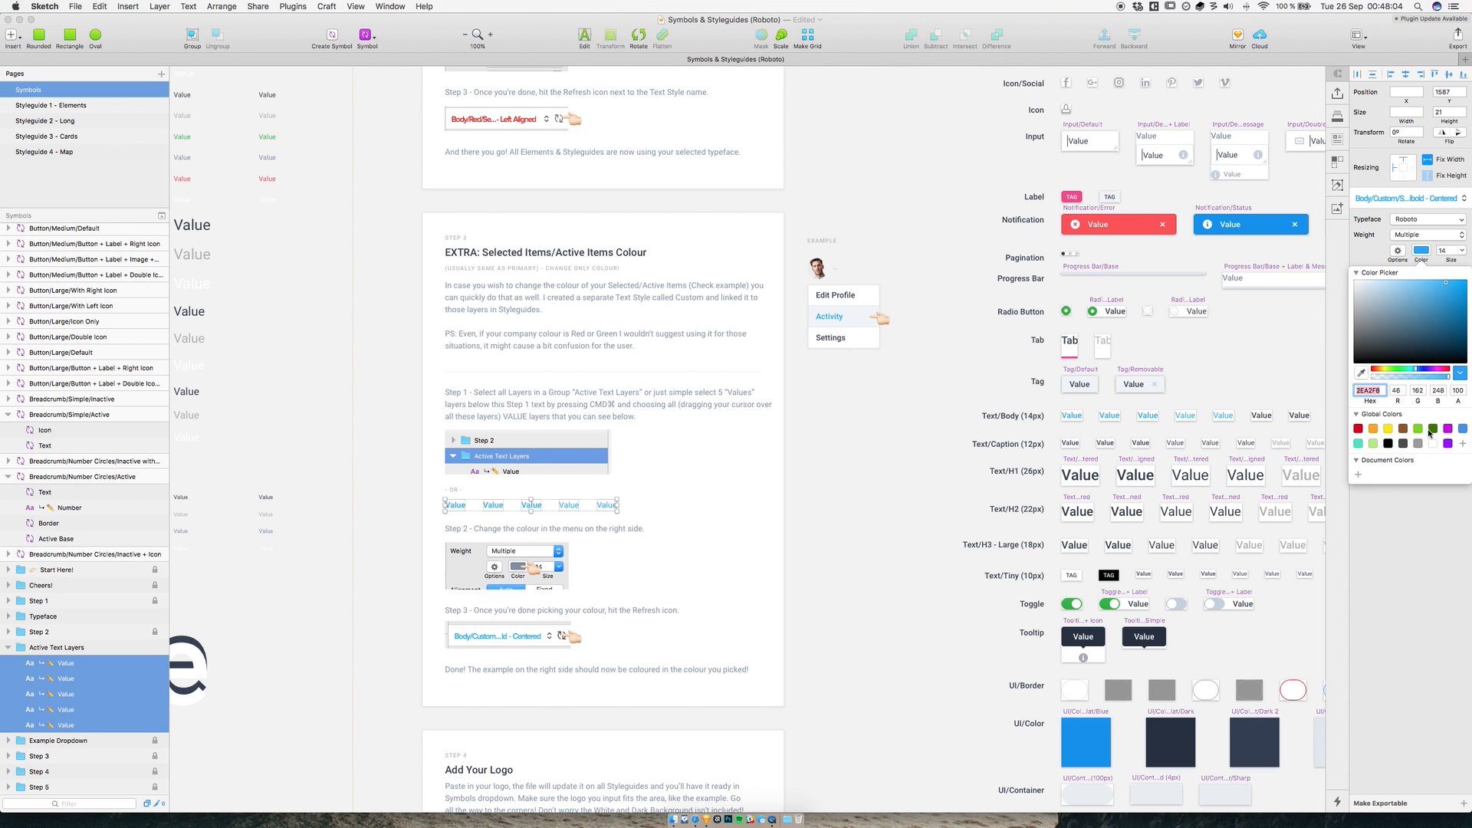
left_click(1462, 432)
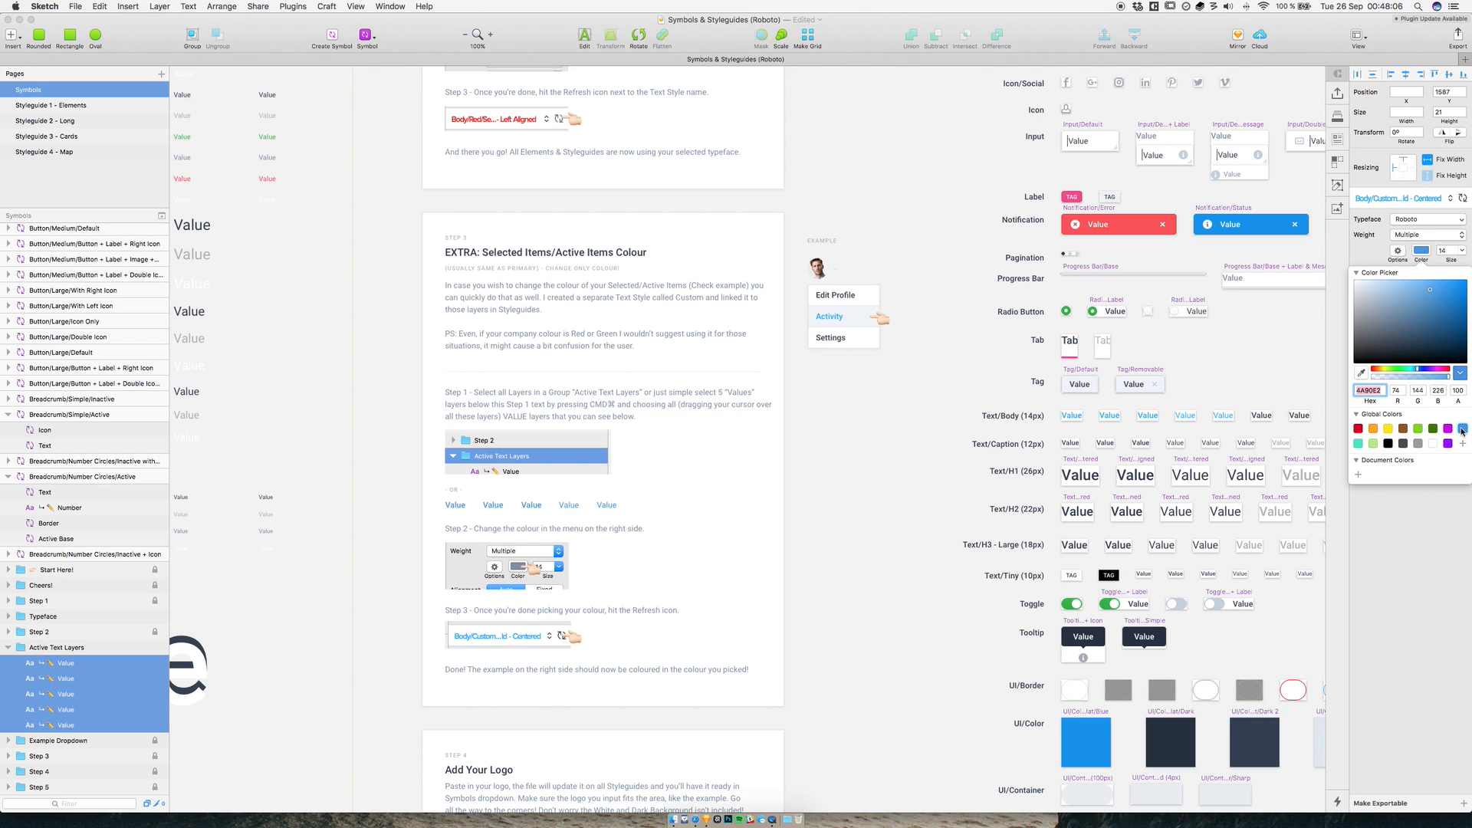
left_click(1441, 306)
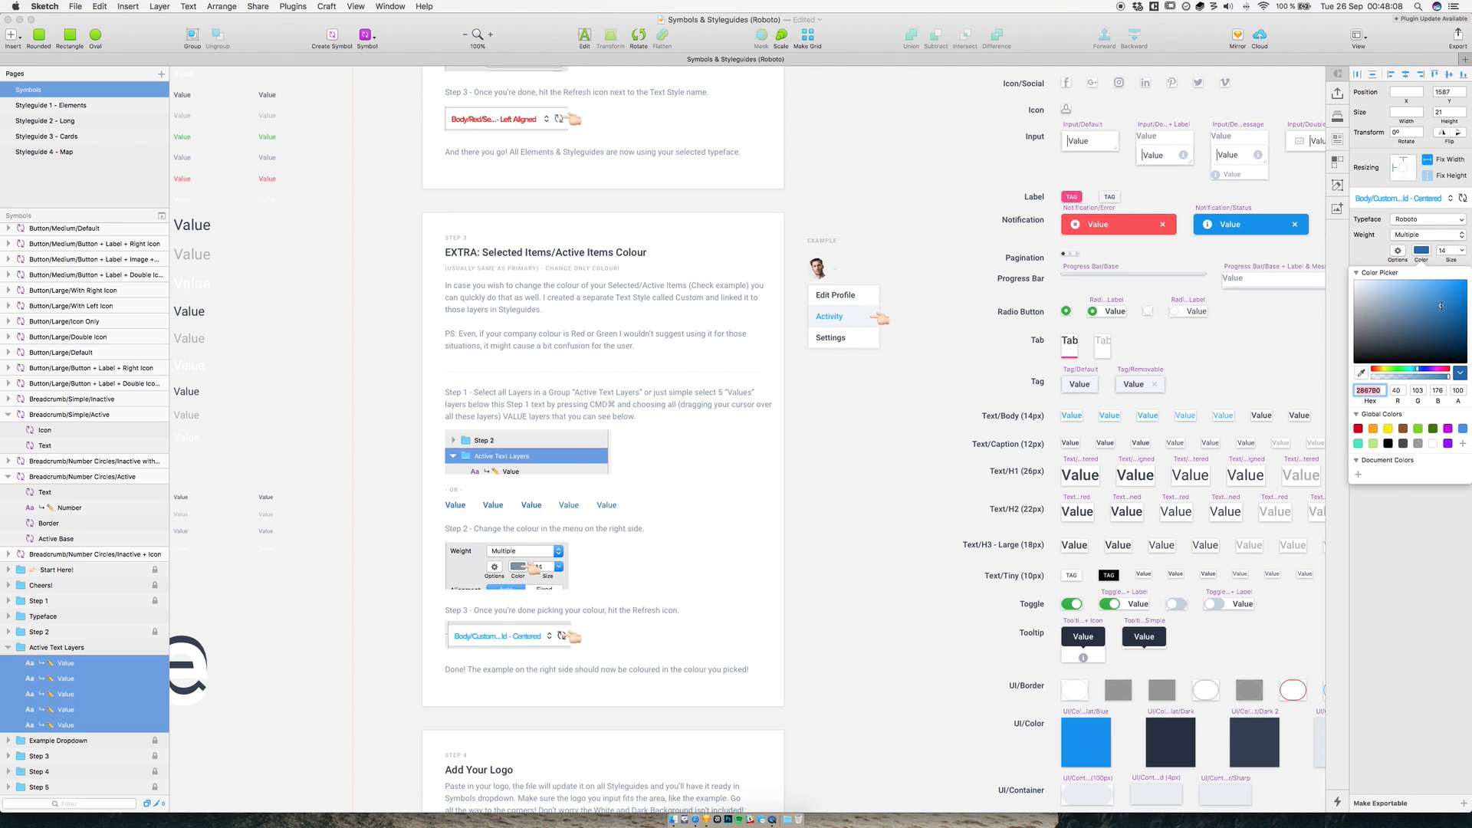
left_click(1450, 311)
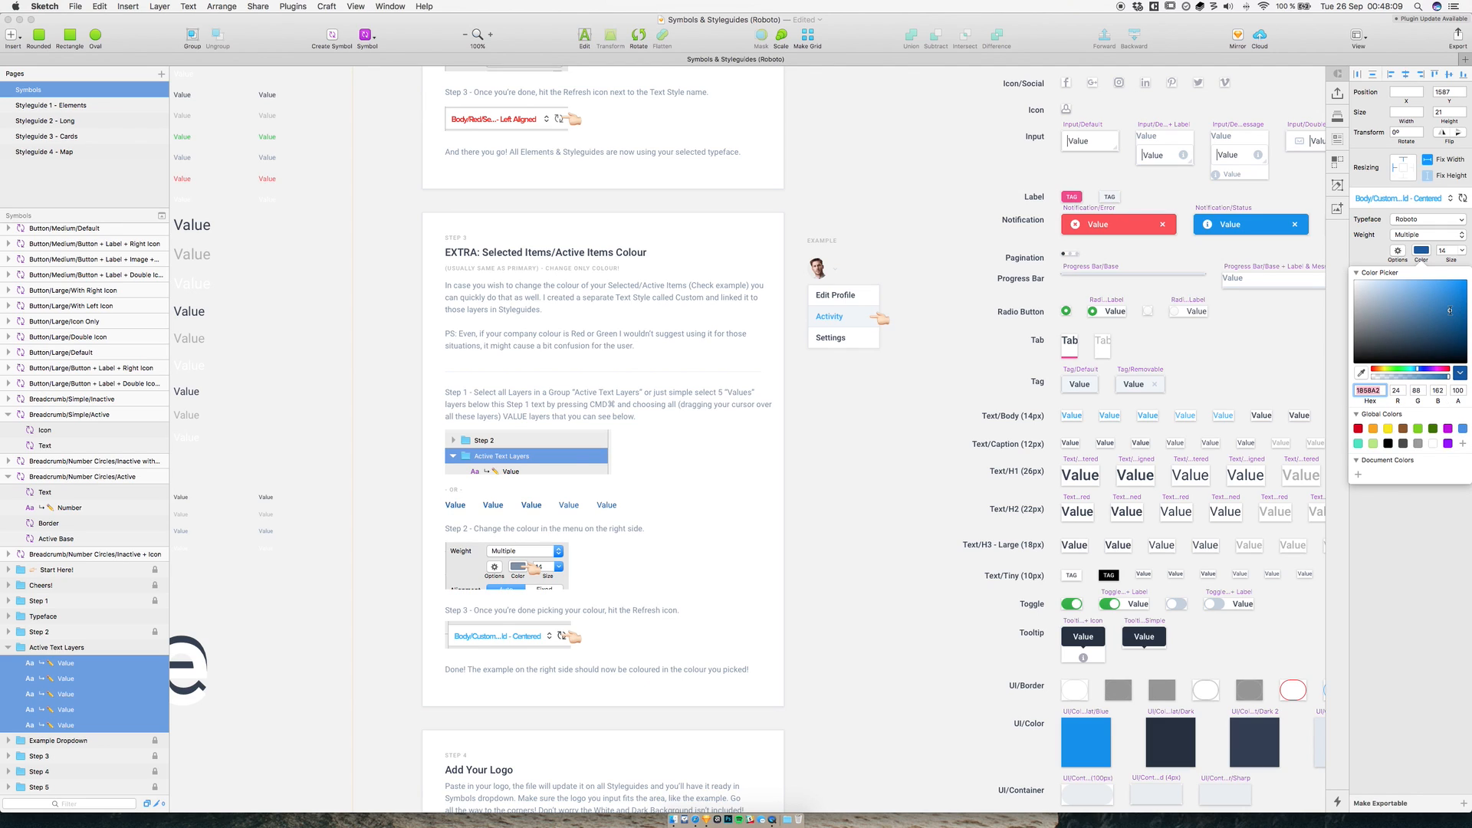
left_click(1384, 252)
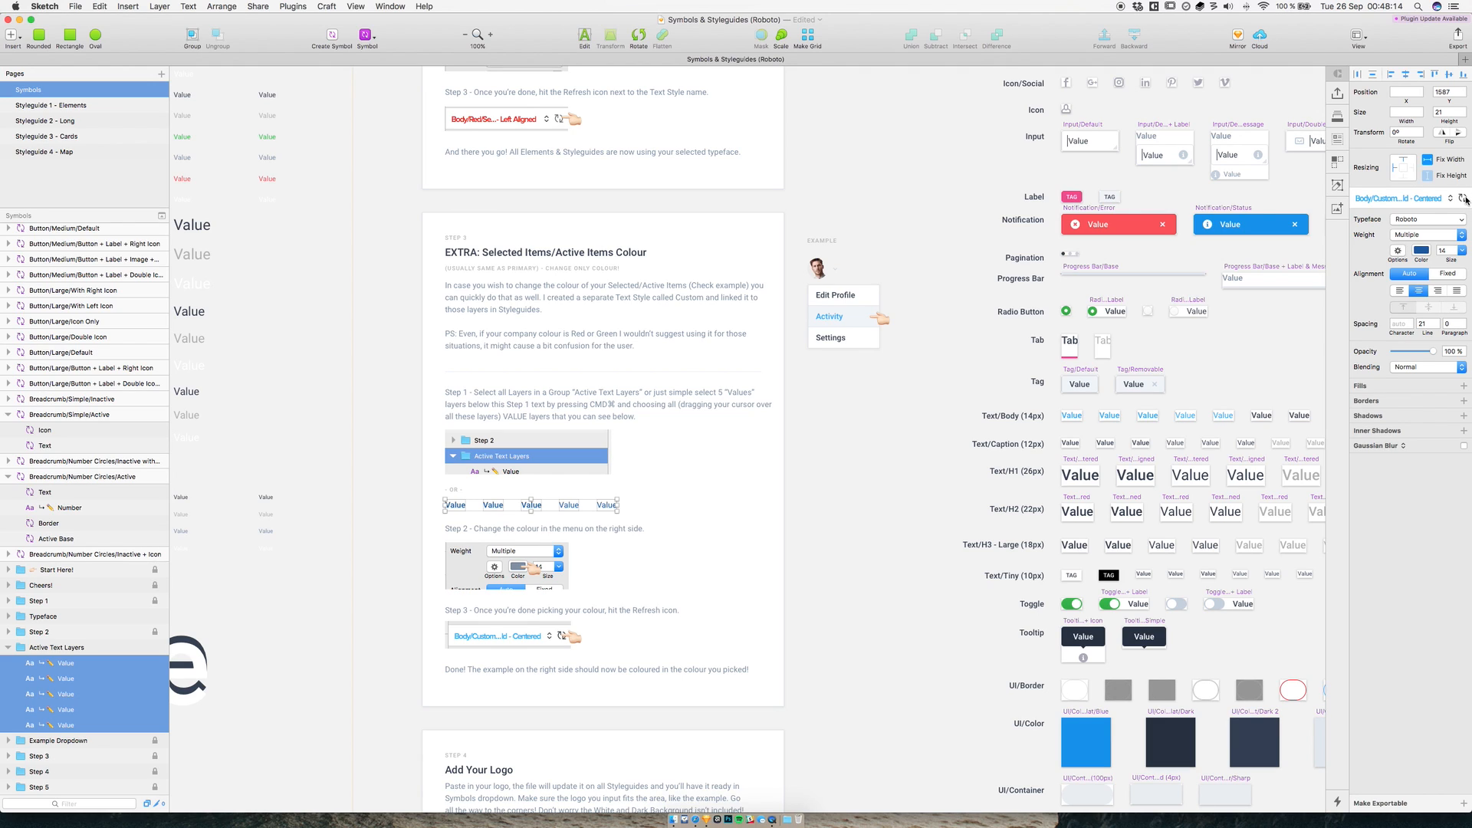
left_click(1464, 198)
left_click(1464, 199)
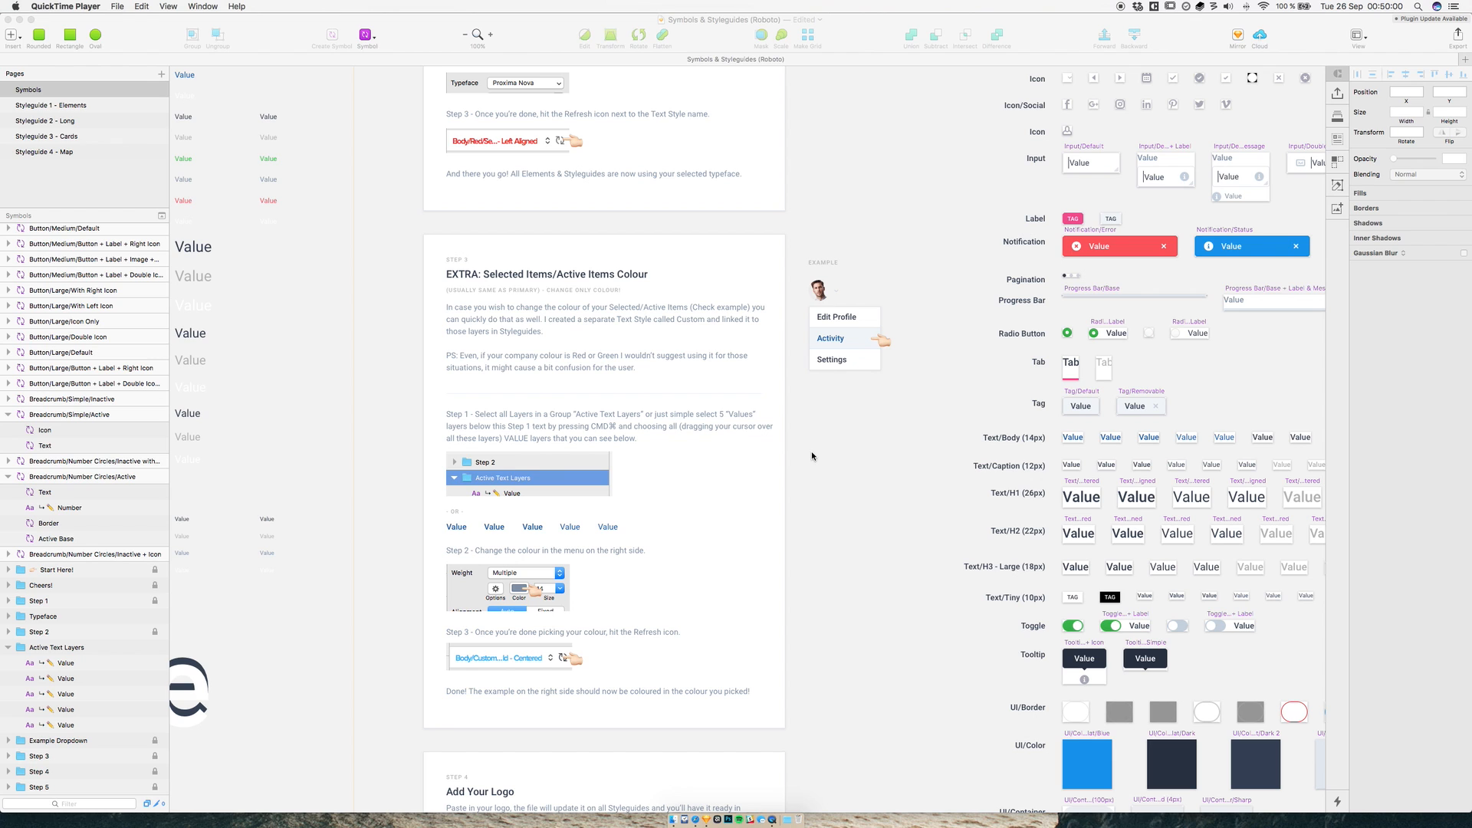
- Review the Add Your Logo instructions and check the Dark and White variants among the insertable Logo symbols
scroll(791, 483, "down", 10)
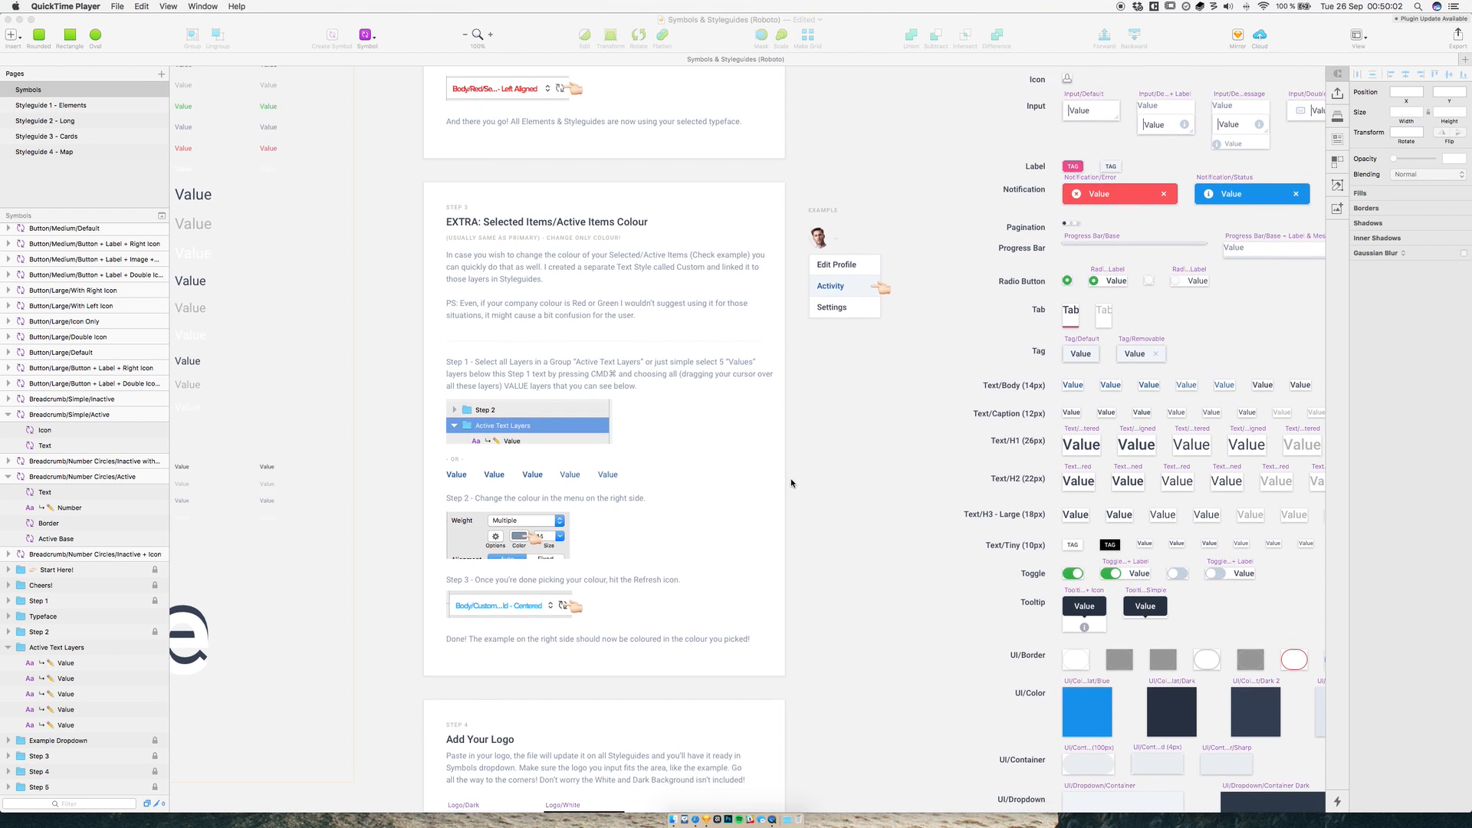
scroll(791, 483, "down", 5)
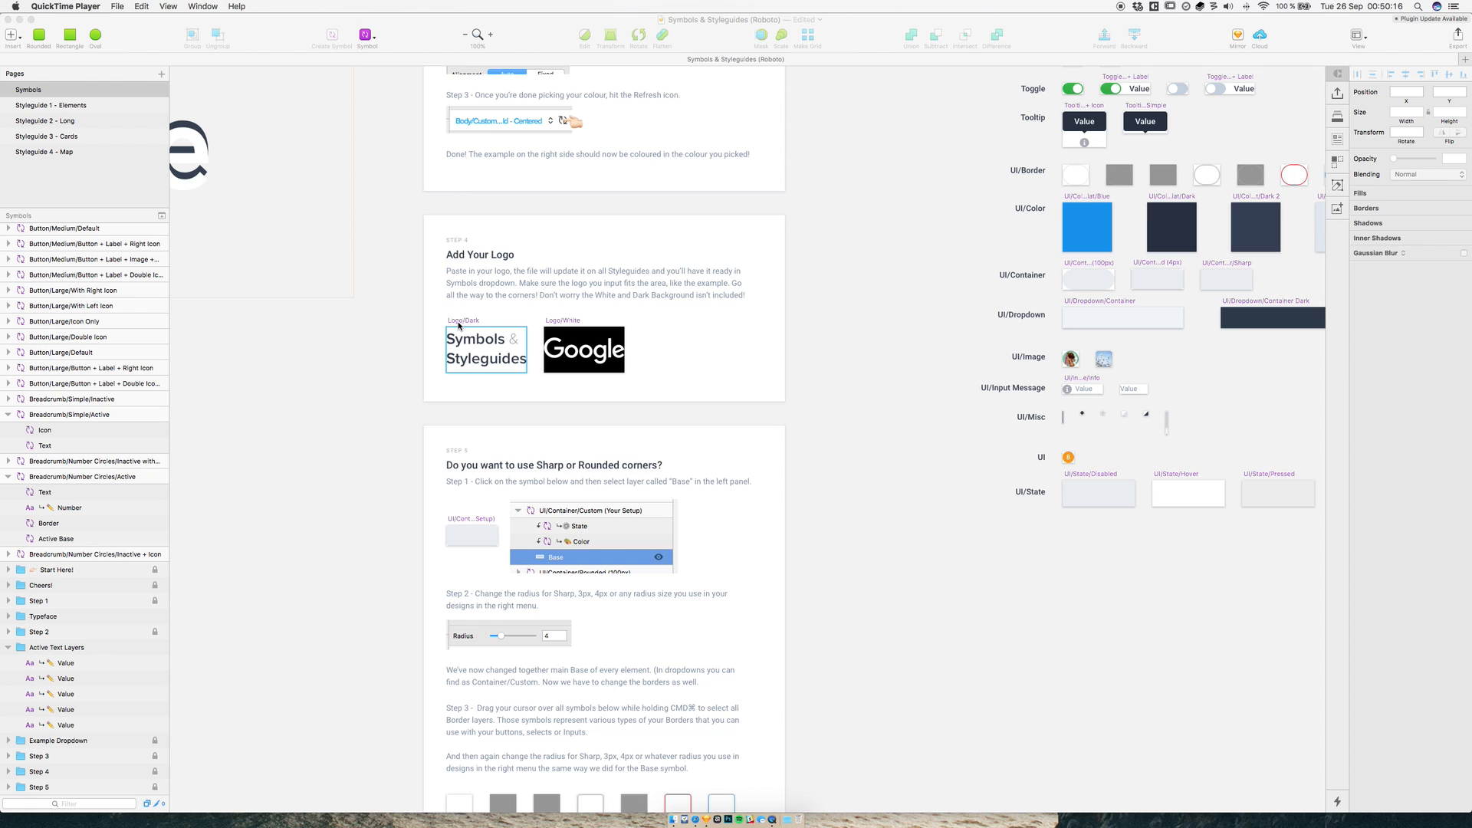
left_click(368, 36)
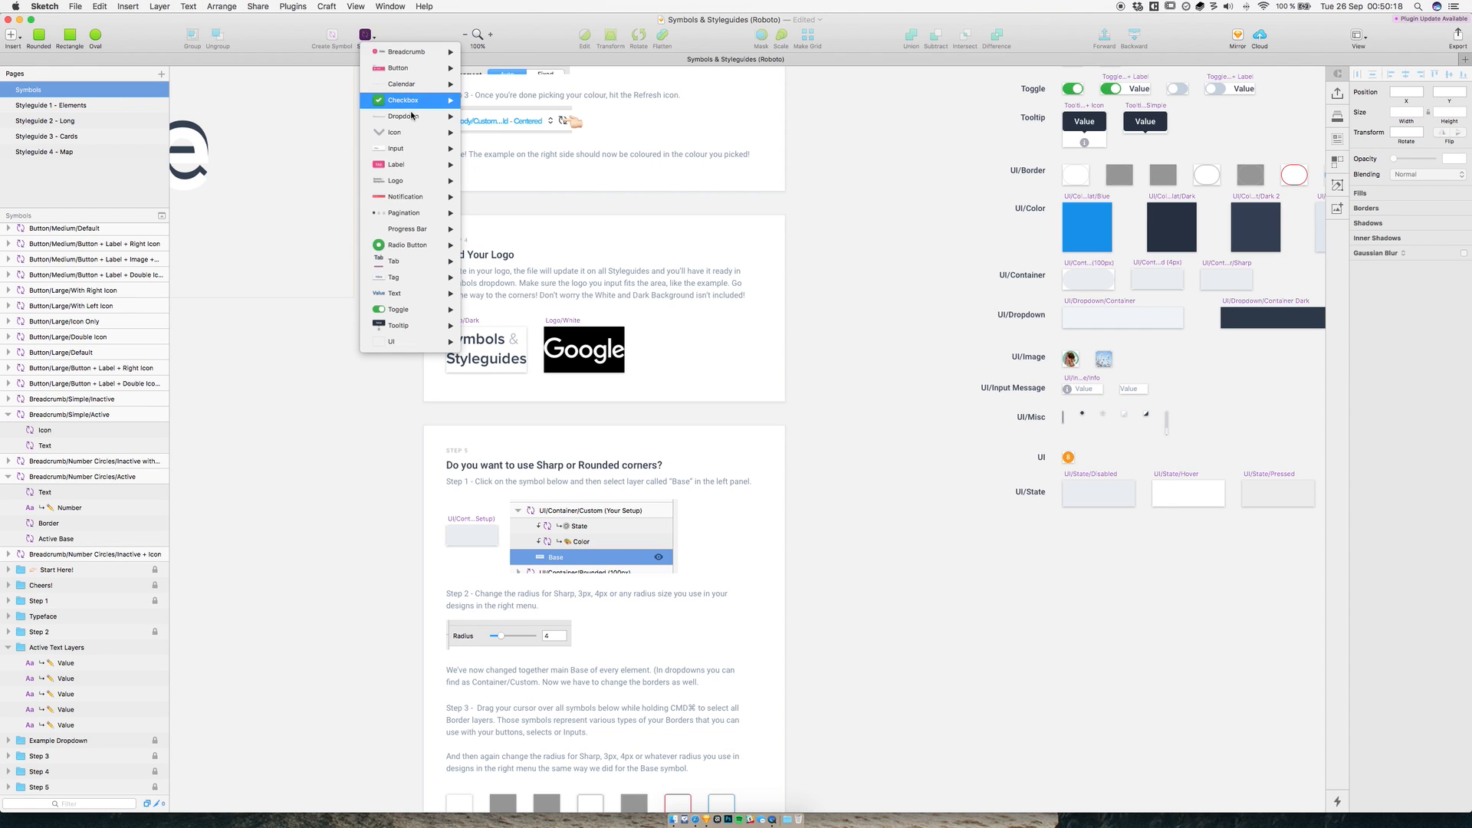
mouse_move(425, 180)
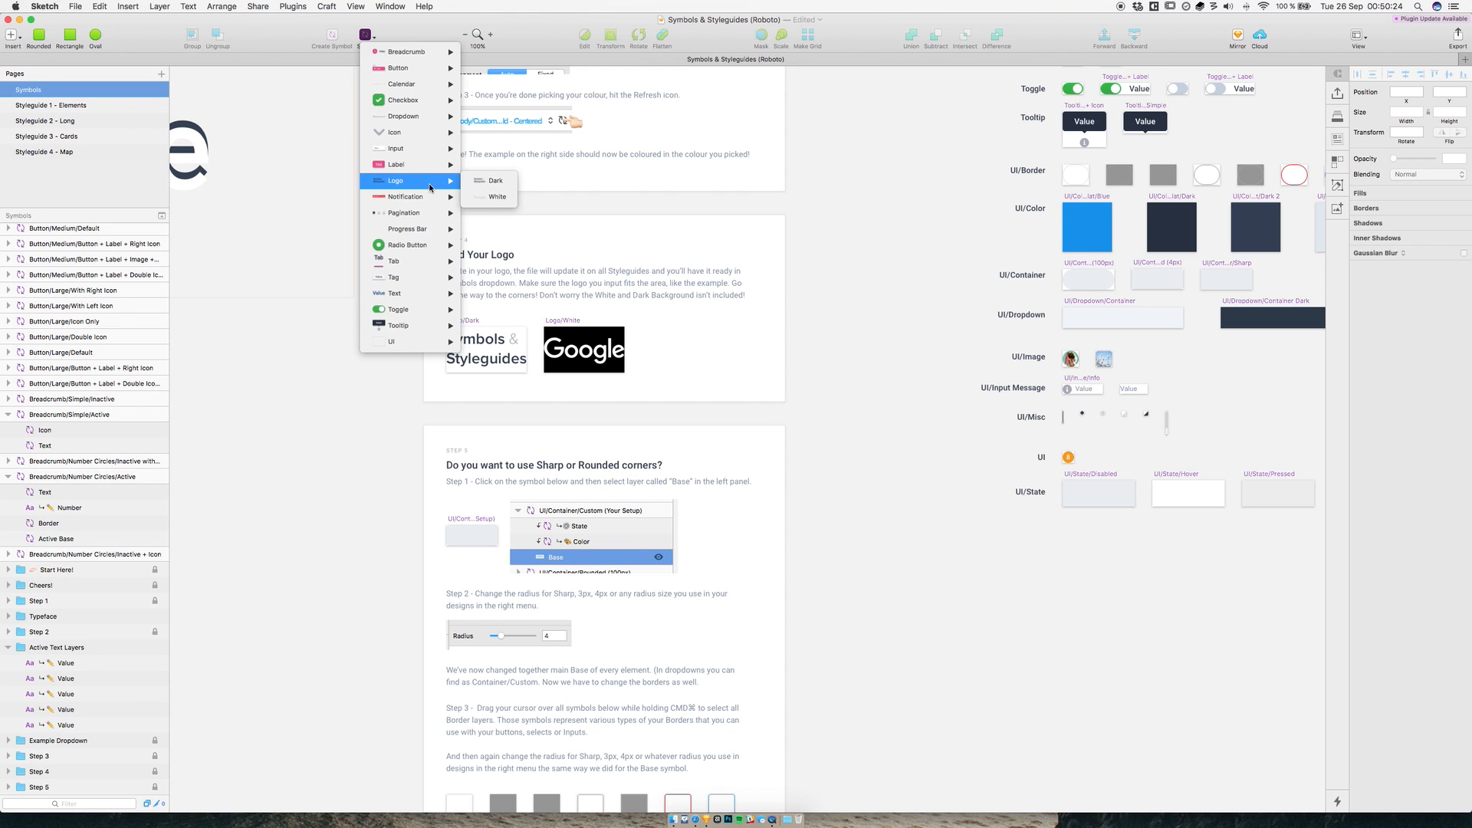
left_click(418, 423)
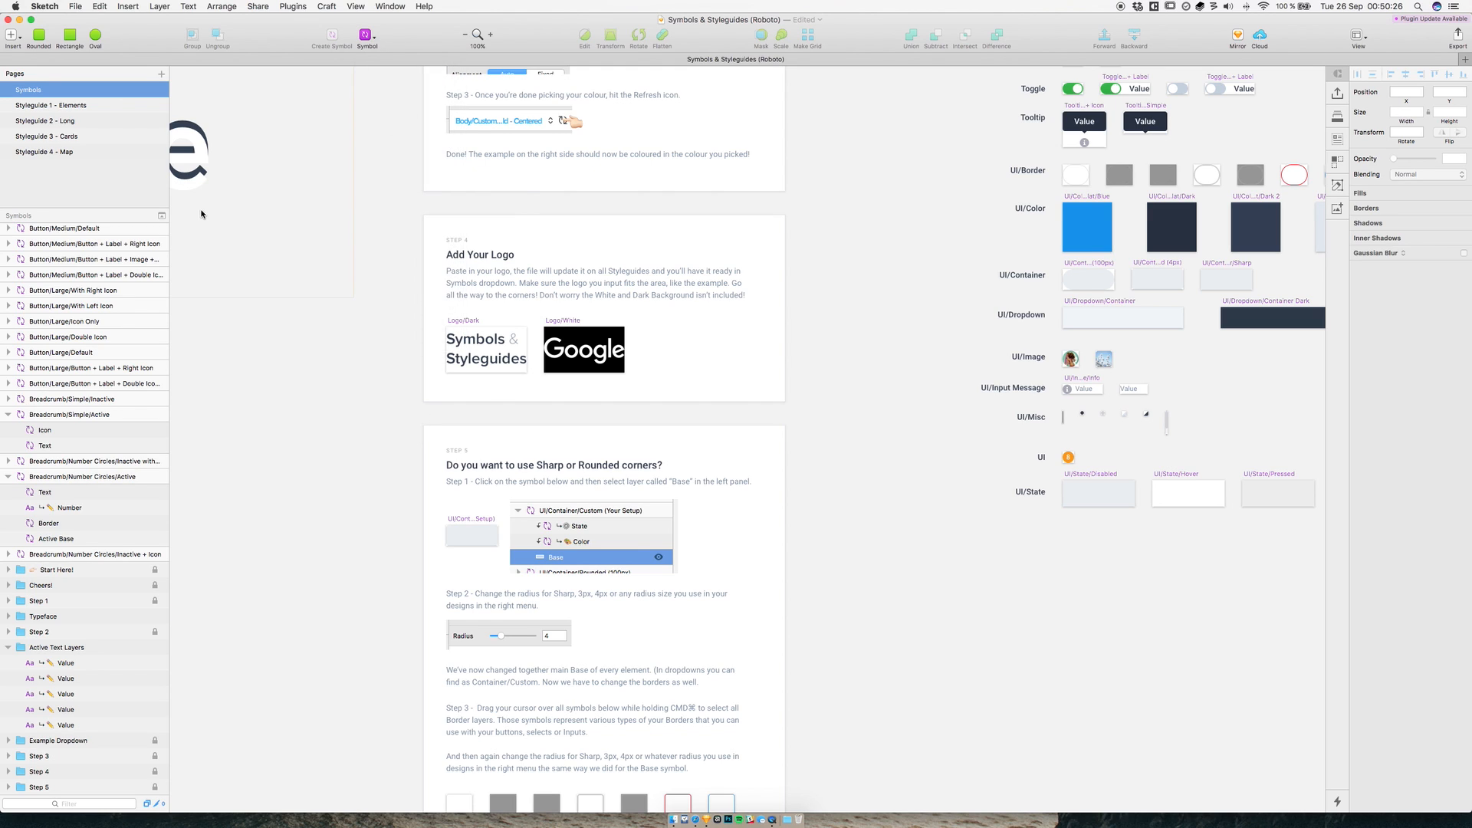
- Inspect where the logo symbols are used on the Styleguide 2 - Long and Styleguide 3 - Cards pages, and return to the Symbols page
left_click(53, 121)
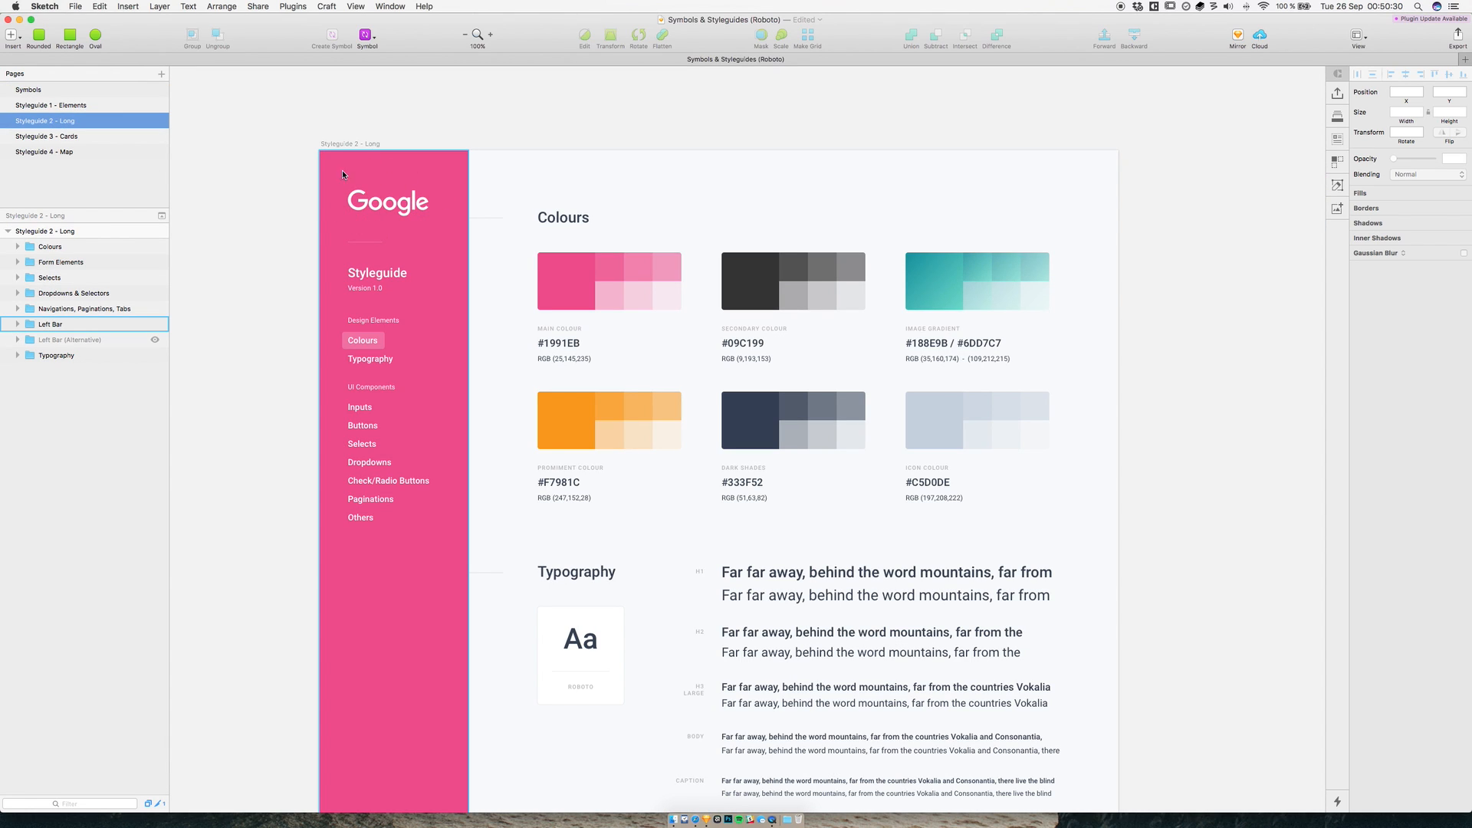
left_click(384, 210, "super")
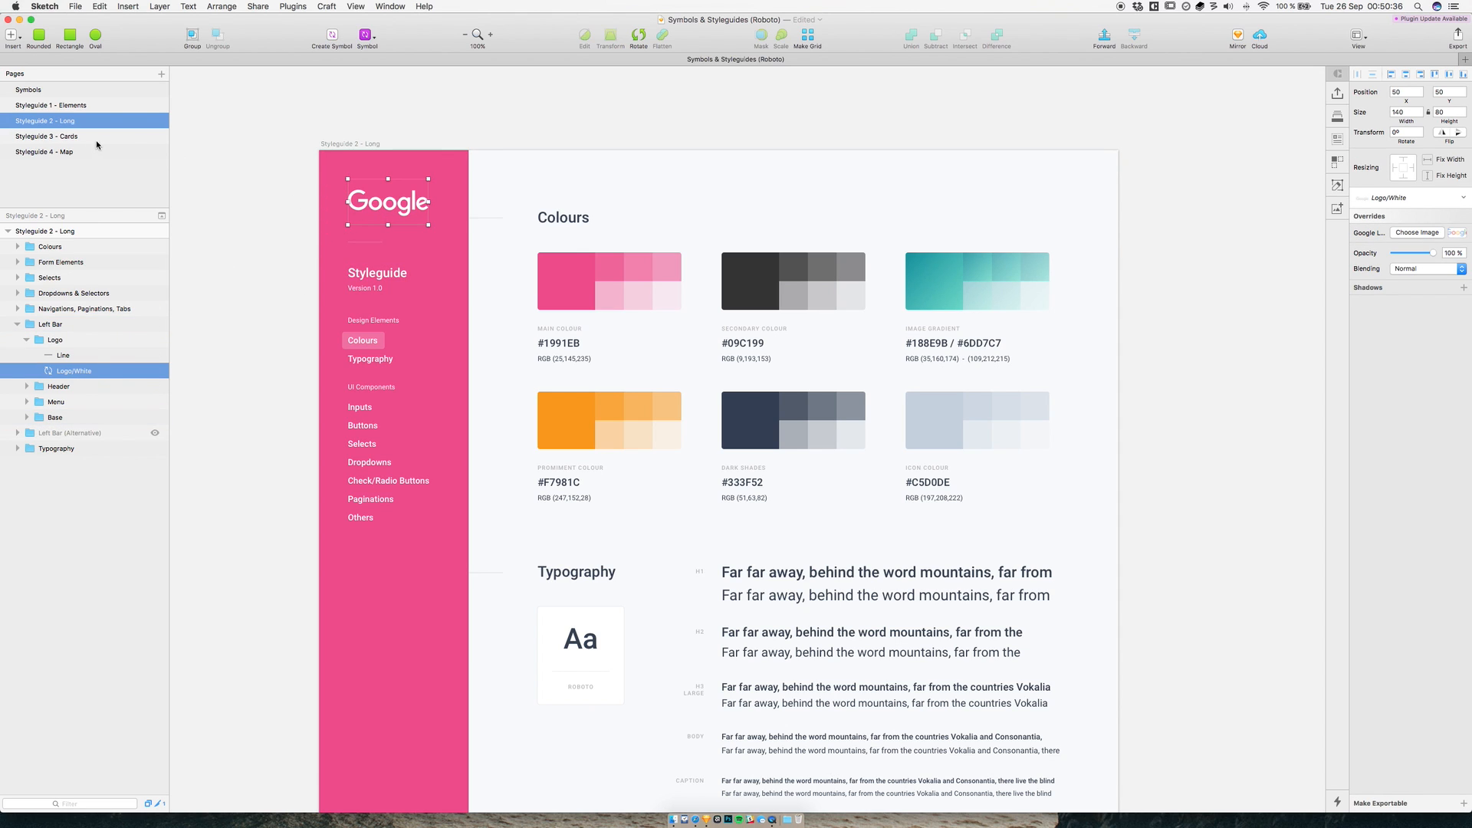
left_click(80, 137)
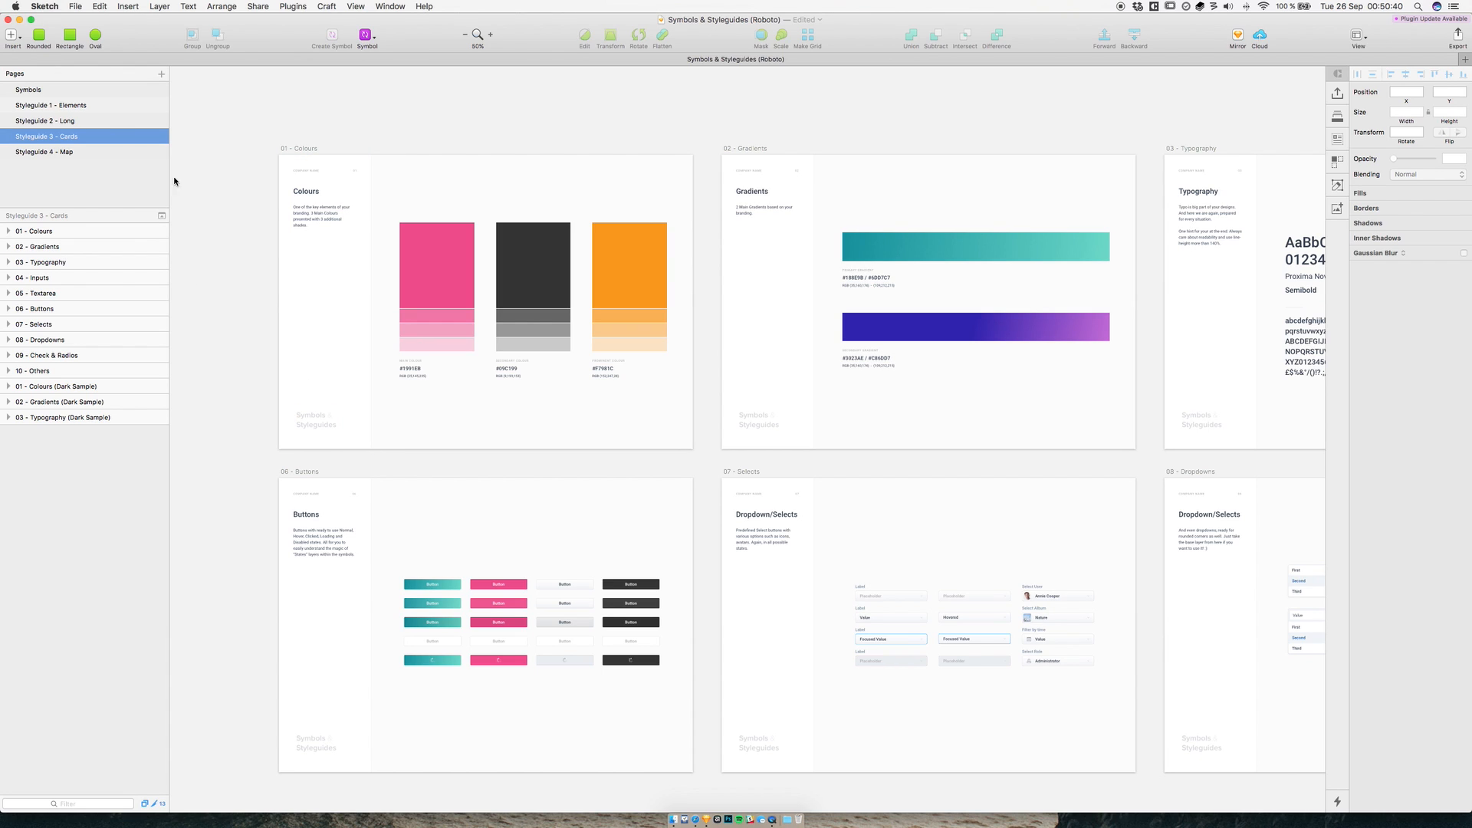
left_click(319, 427)
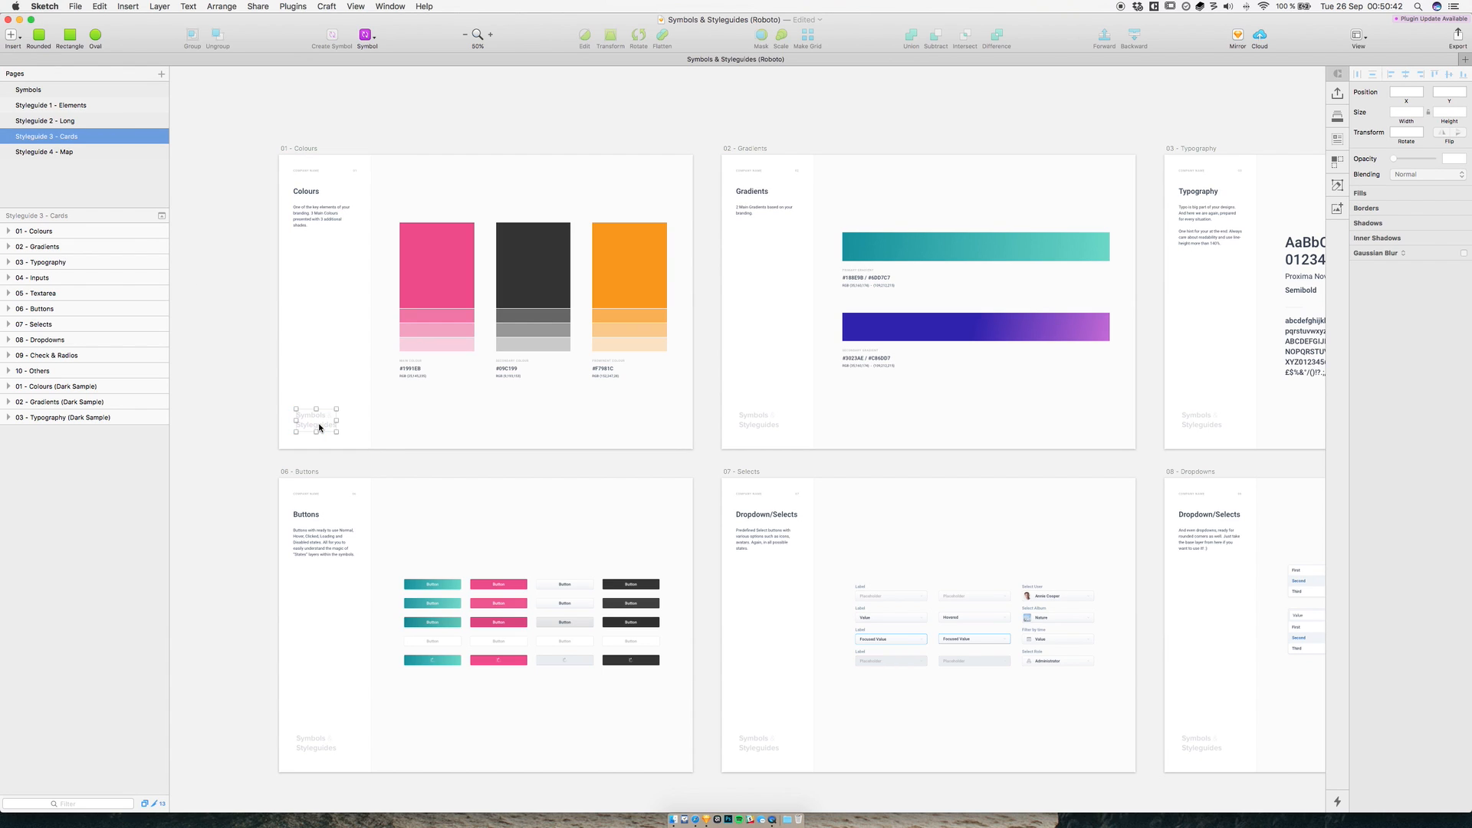
left_click(67, 121)
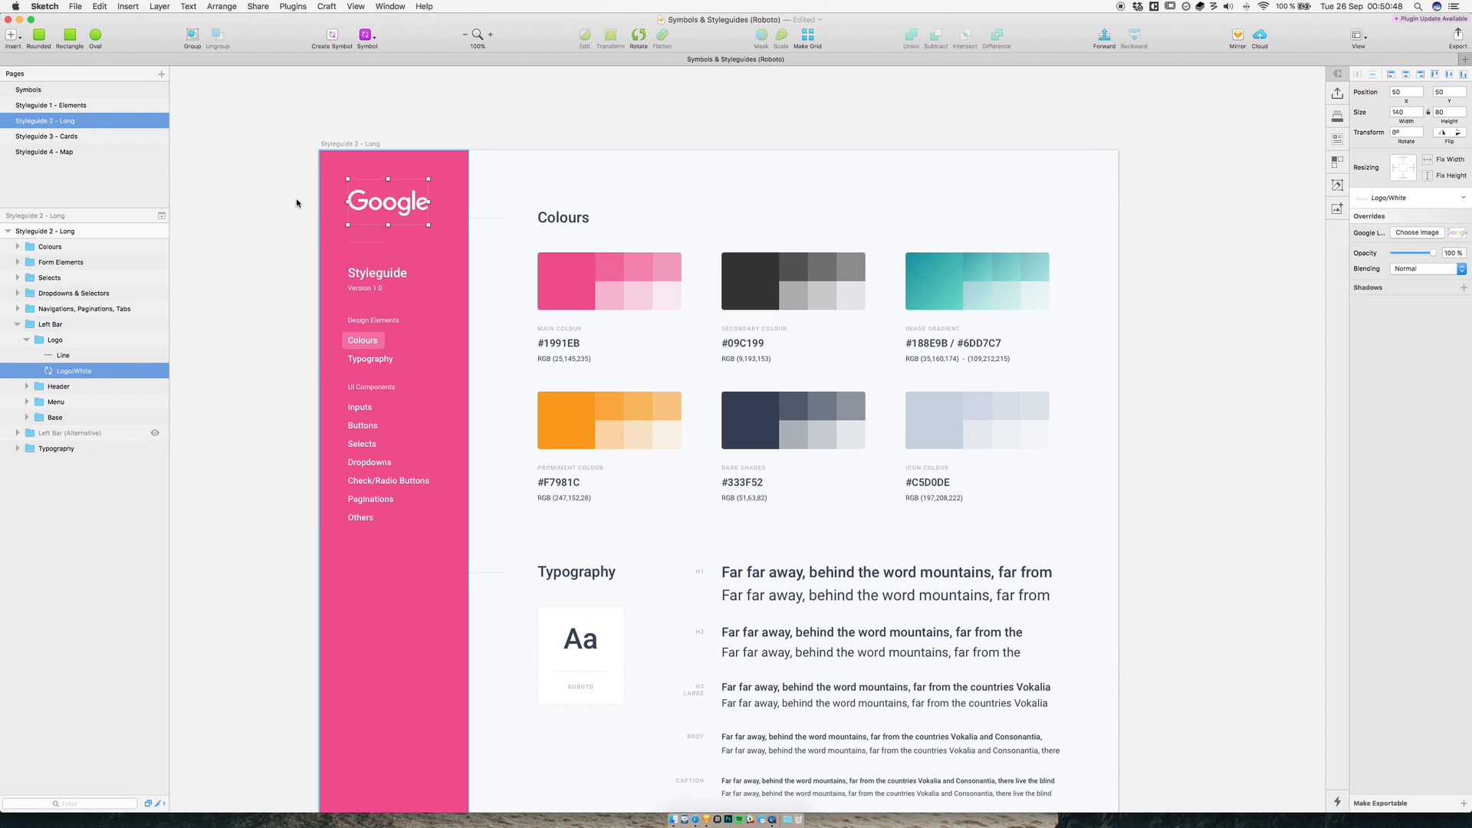
left_click(31, 92)
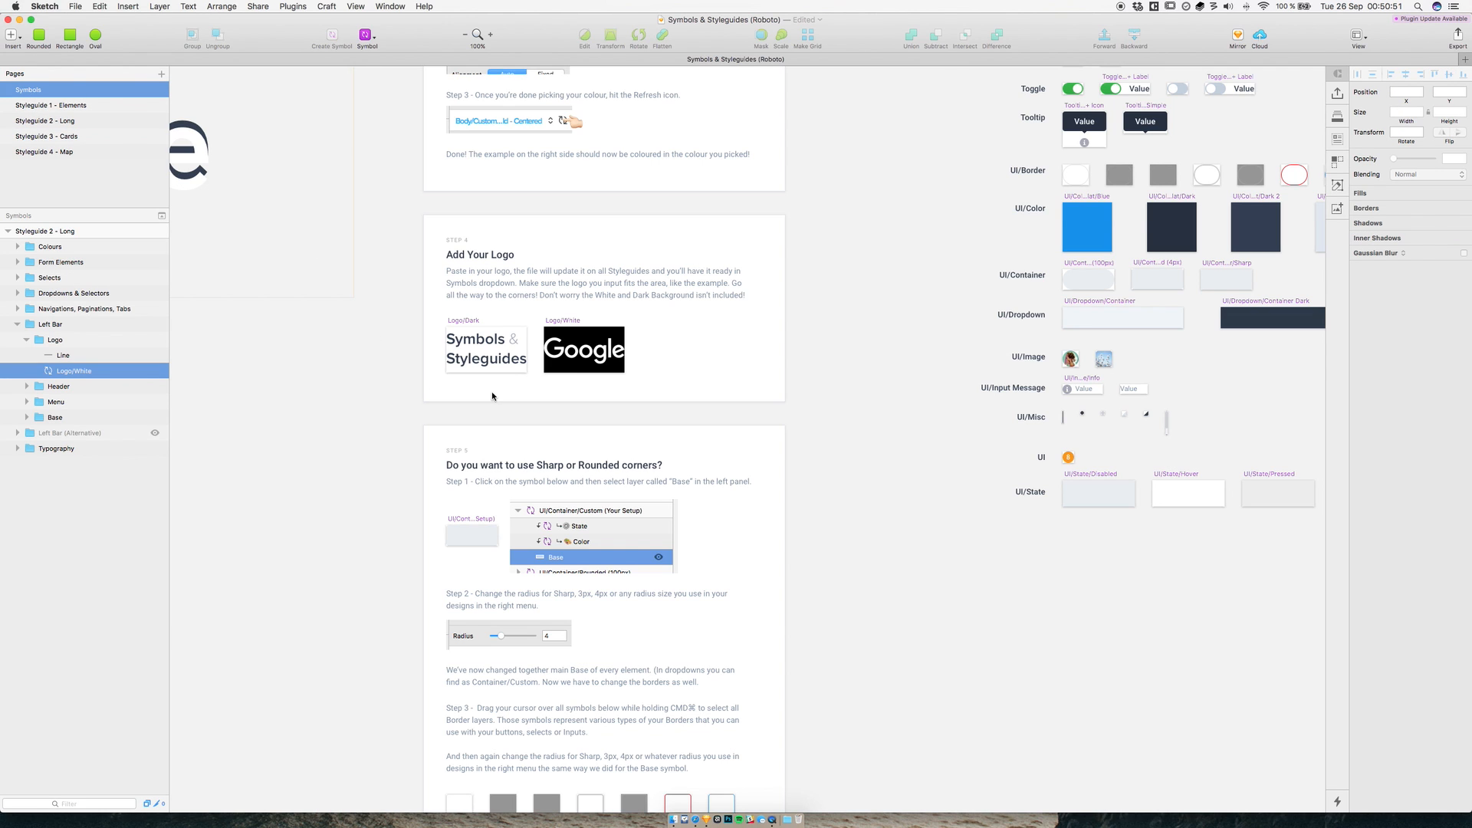
- Select the image inside the Logo/Dark symbol, and copy the Dribbble logo image from the Downloads section of Dribbble's brand page in Safari
left_click(479, 360)
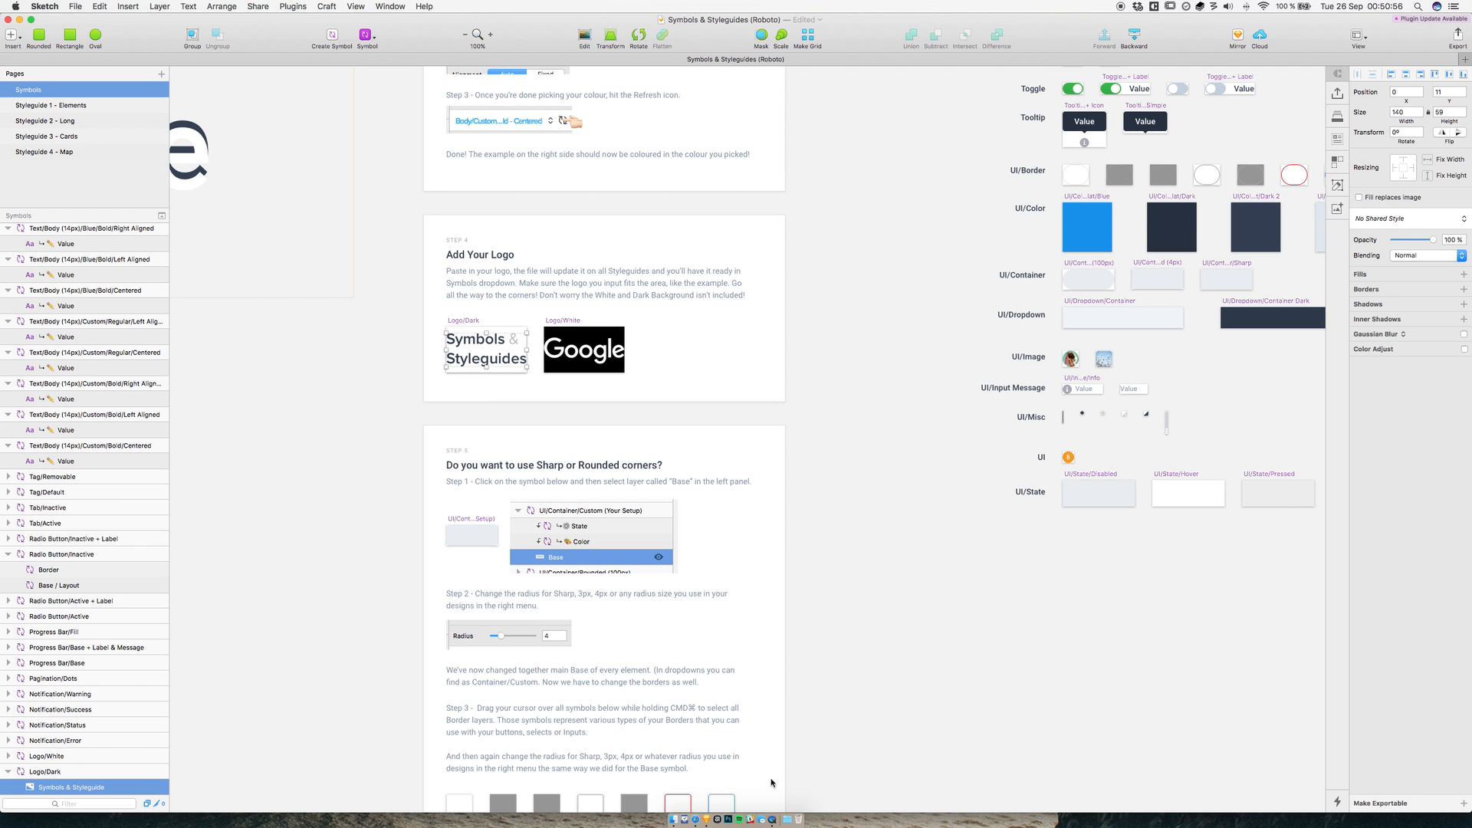
left_click(694, 818)
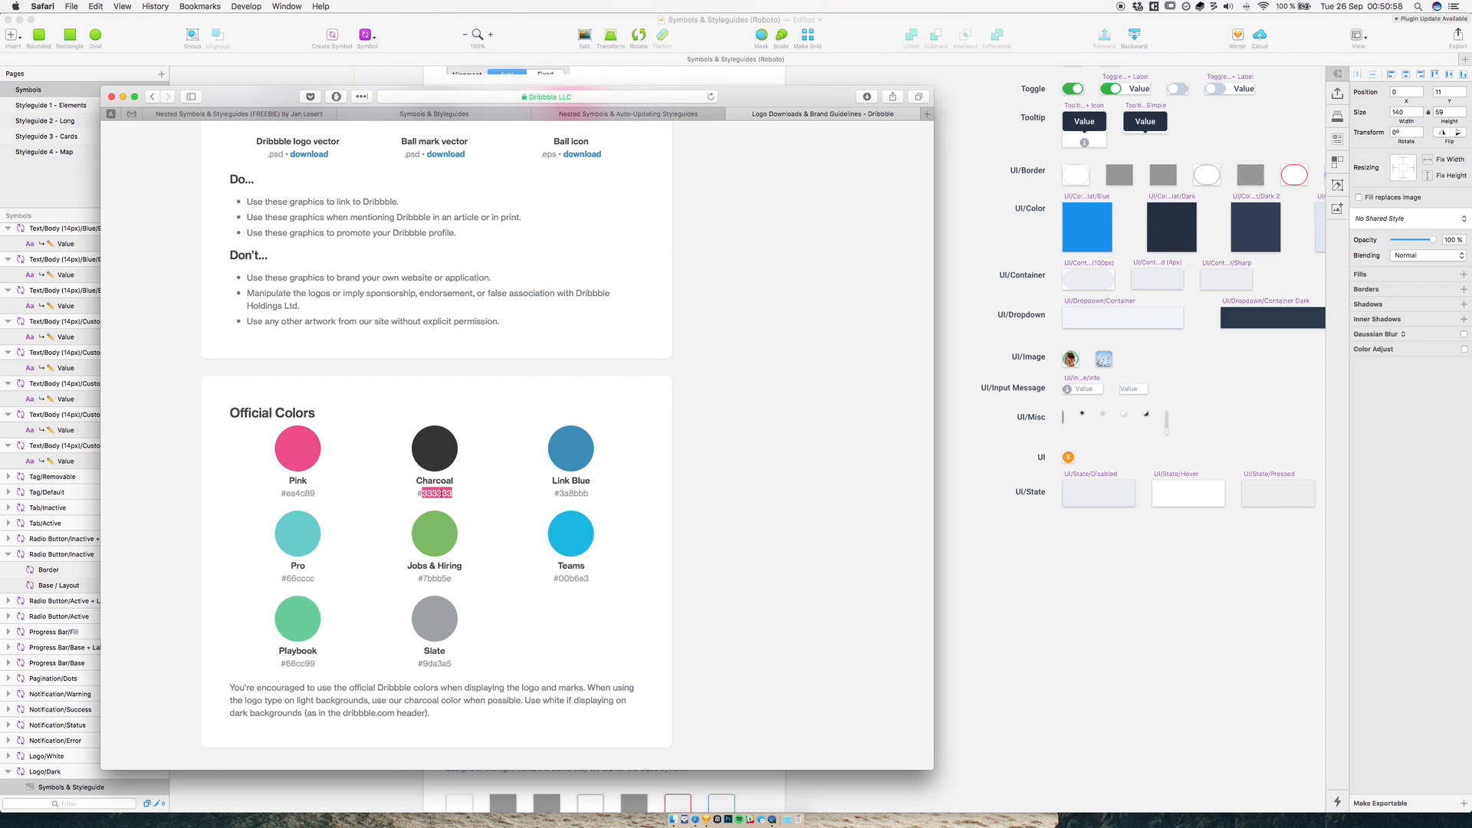
scroll(441, 492, "up", 10)
scroll(440, 493, "down", 5)
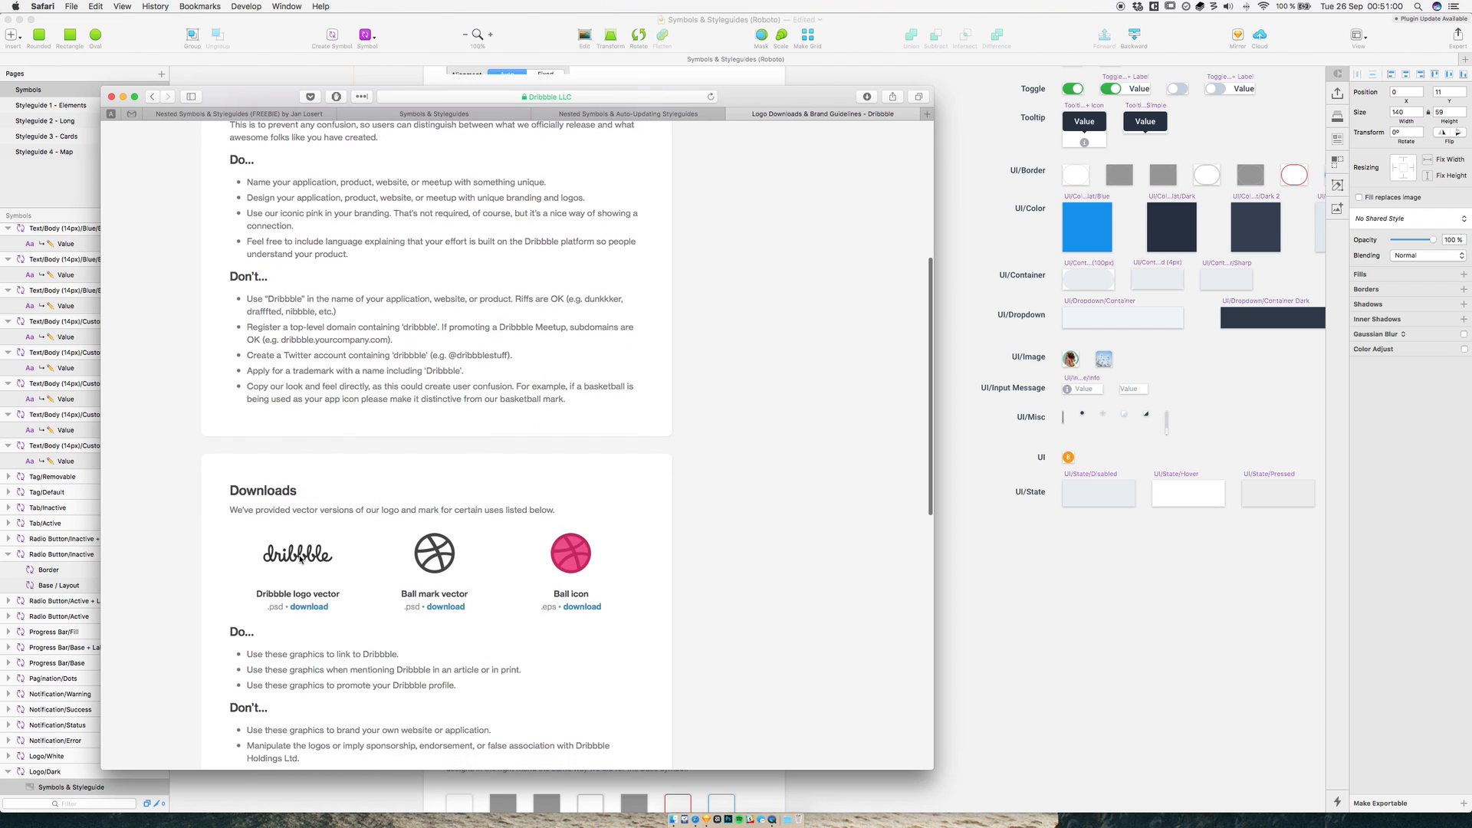
right_click(301, 558)
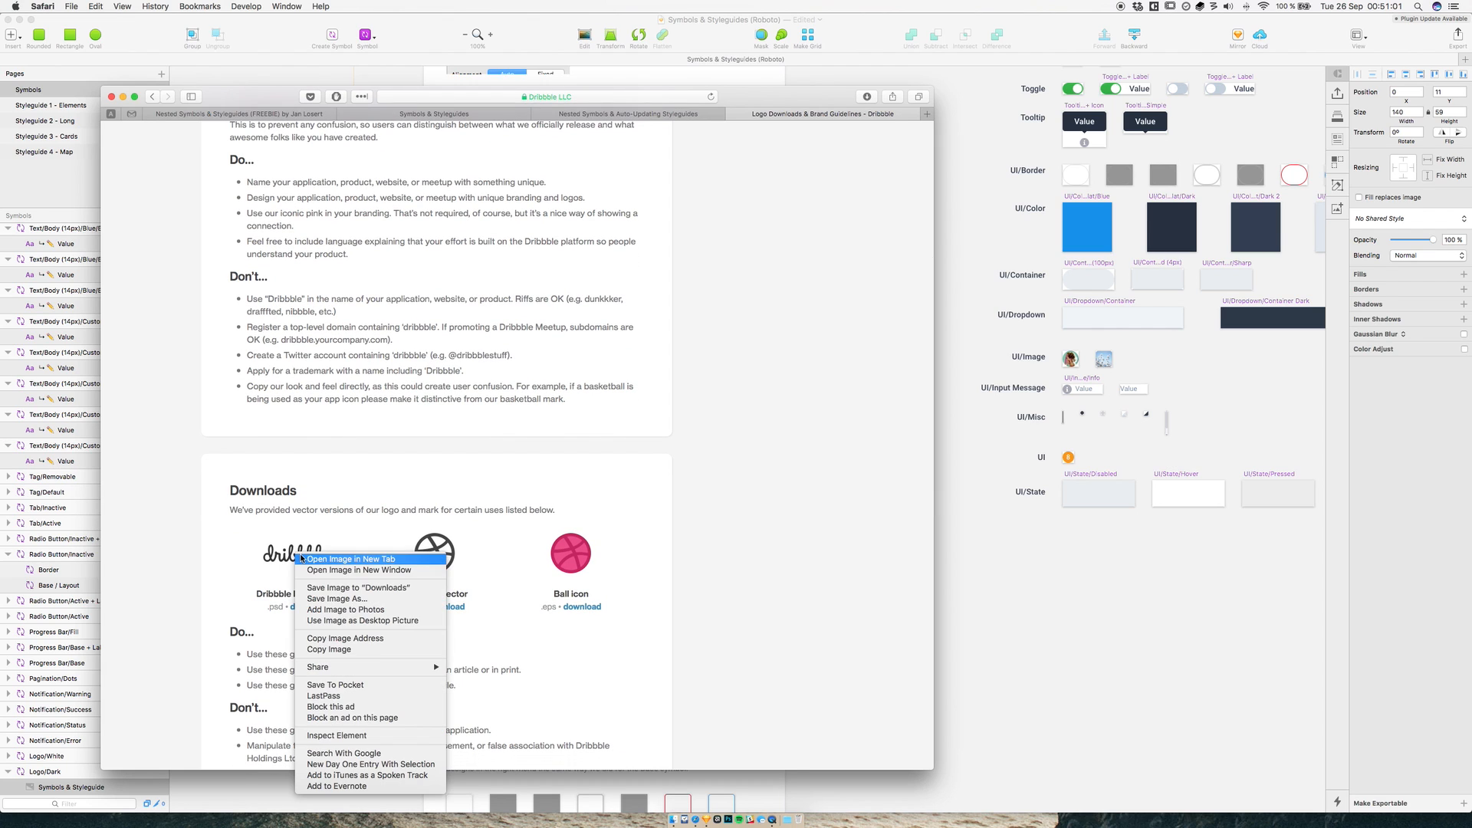
left_click(342, 650)
left_click(367, 785)
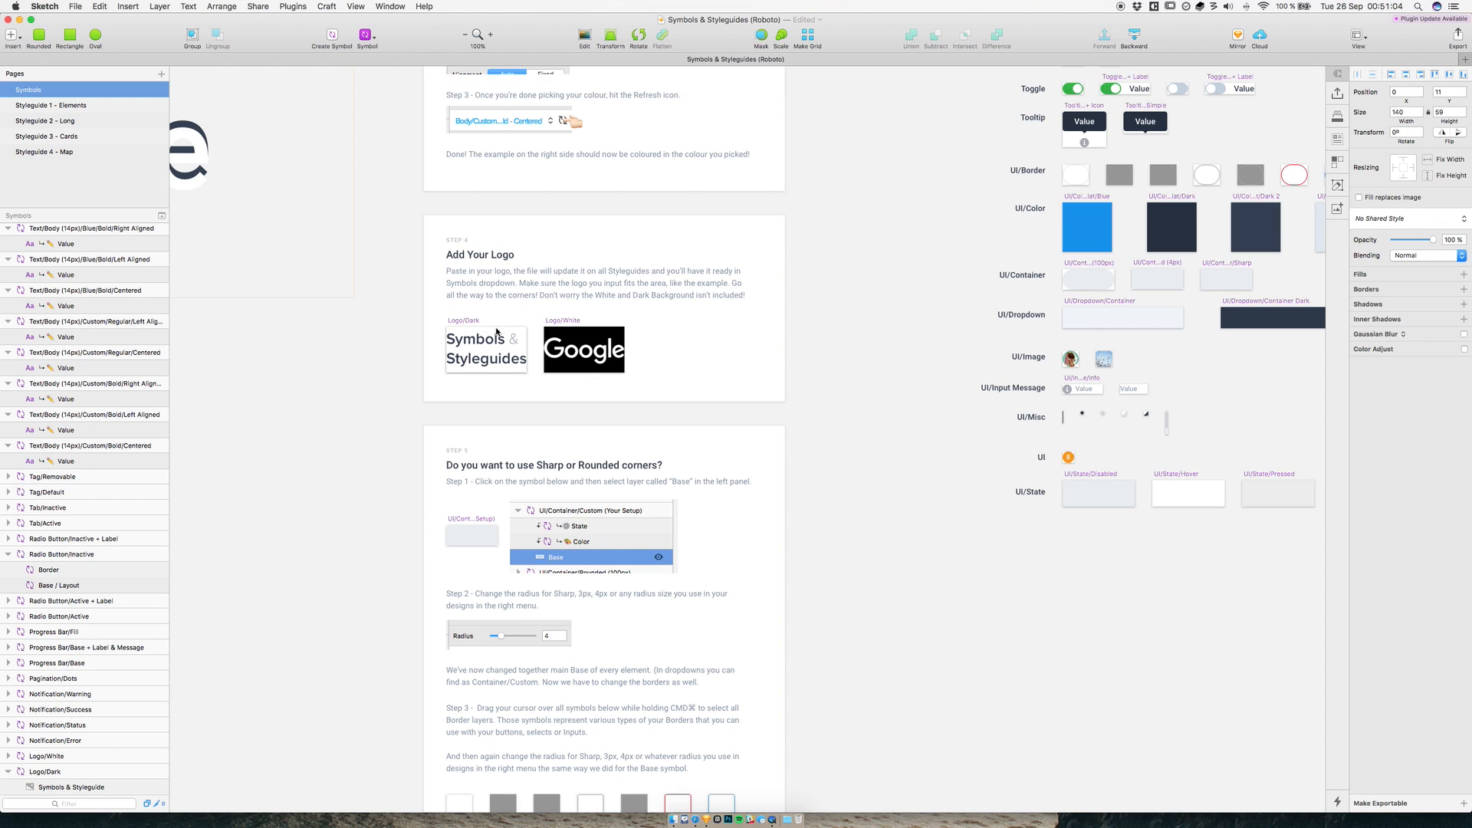
- Paste the Dribbble logo into the Logo/Dark symbol and scale it to 140 px wide so it fits the artboard at X 0, Y -20
key("super+v")
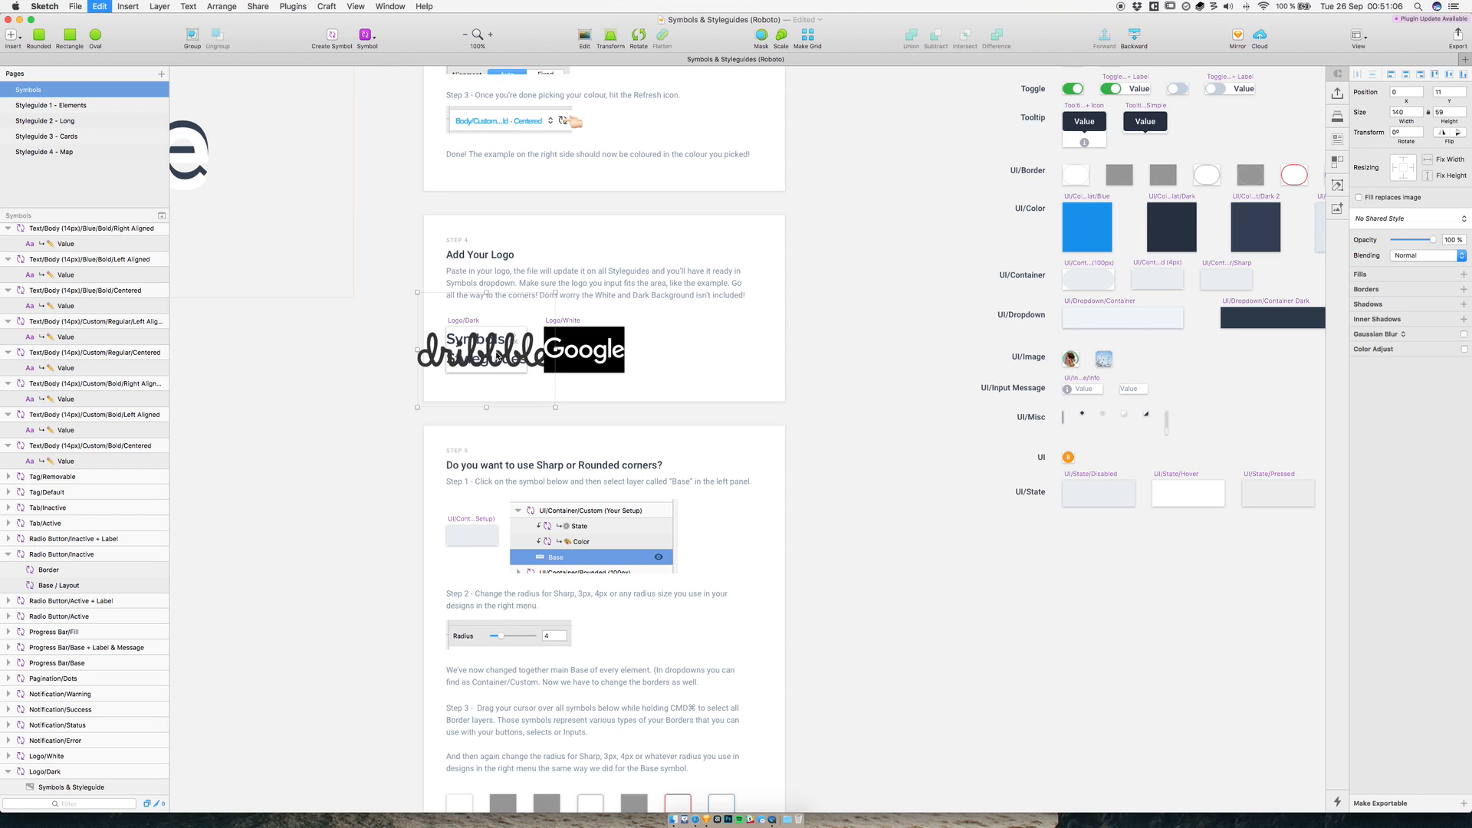
left_click_drag(486, 355, 516, 389)
left_click(789, 39)
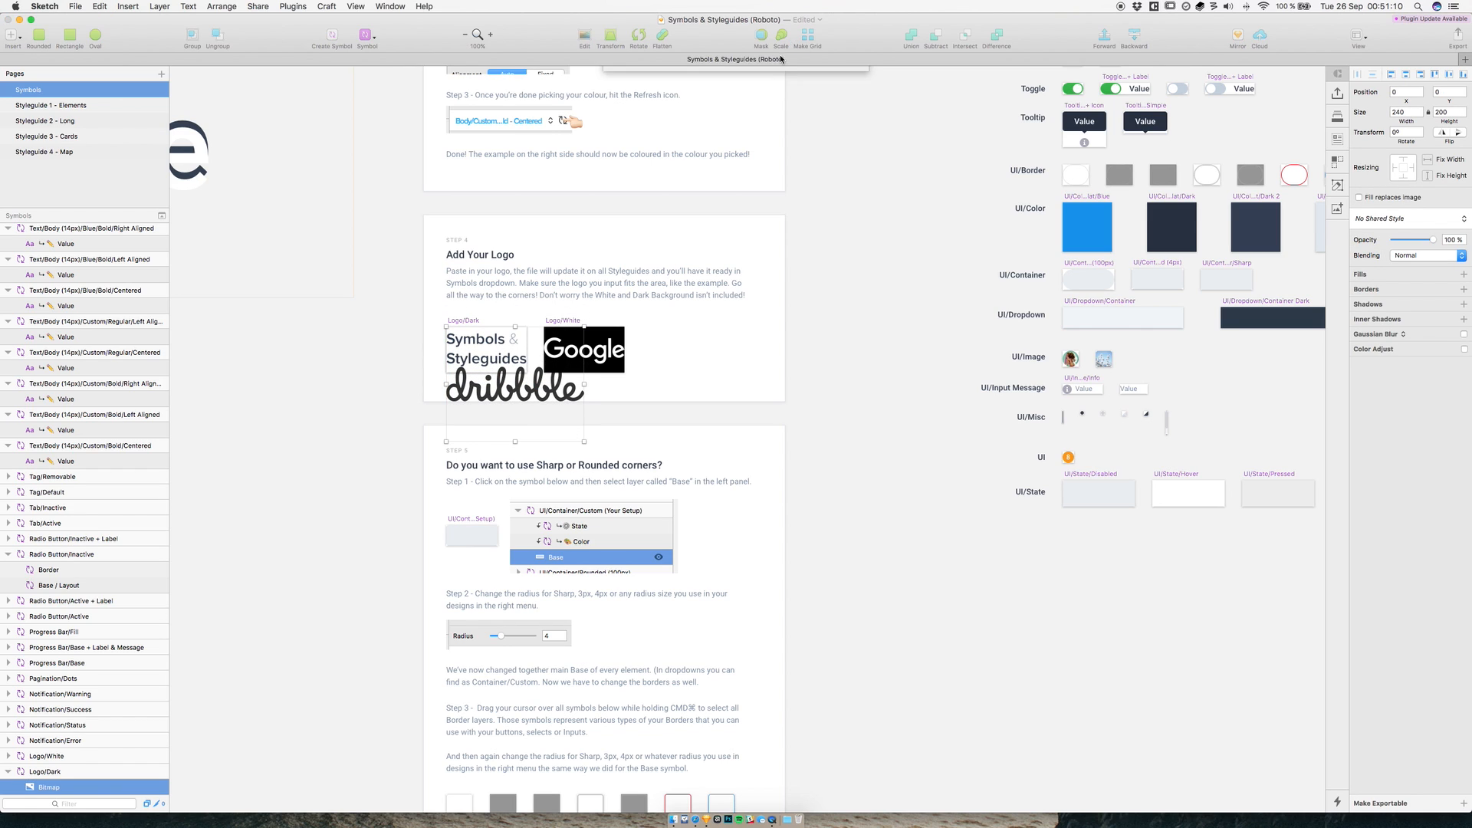
key("Tab")
type("140")
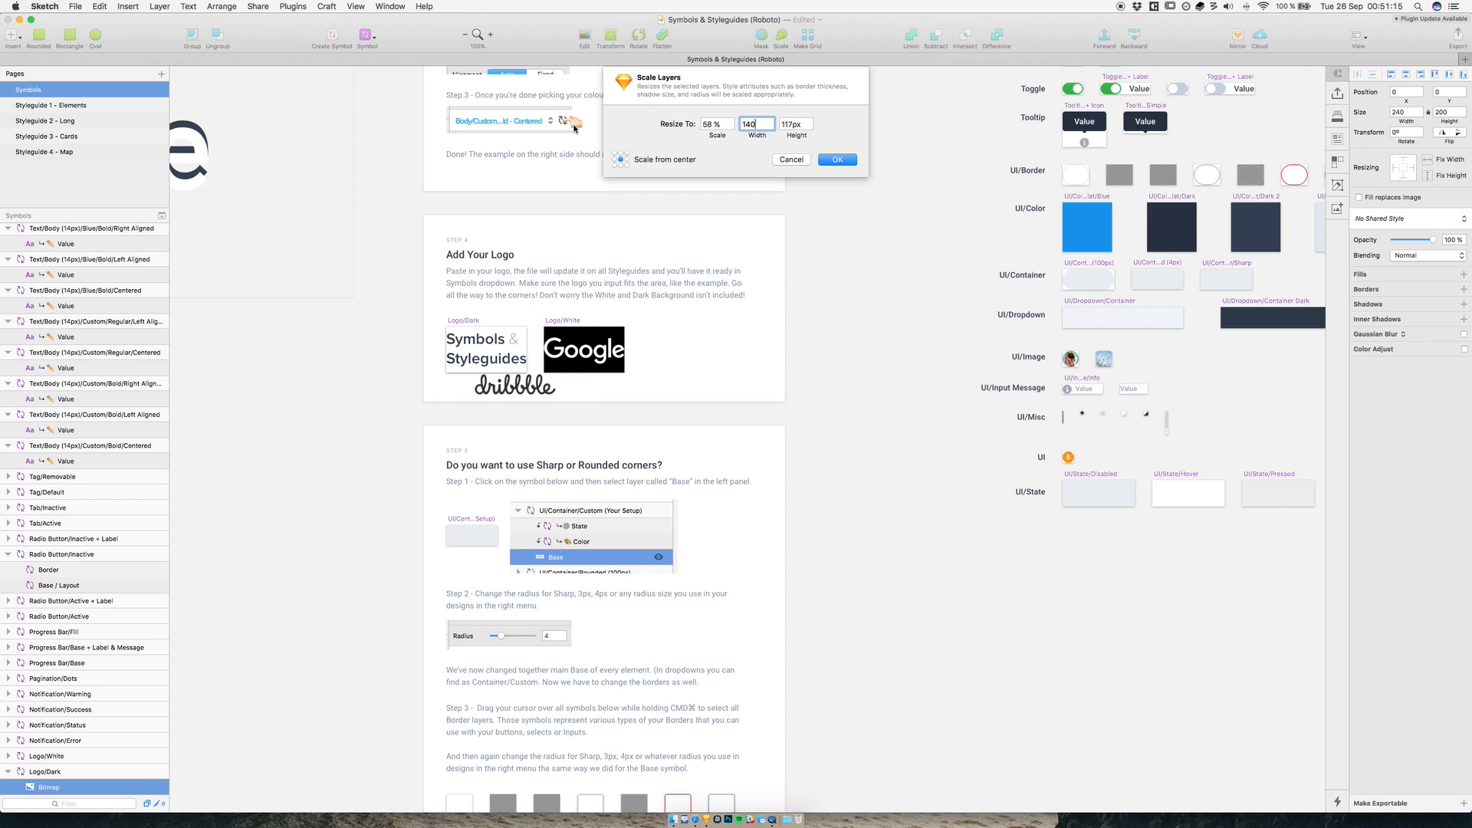
left_click(614, 154)
left_click(833, 161)
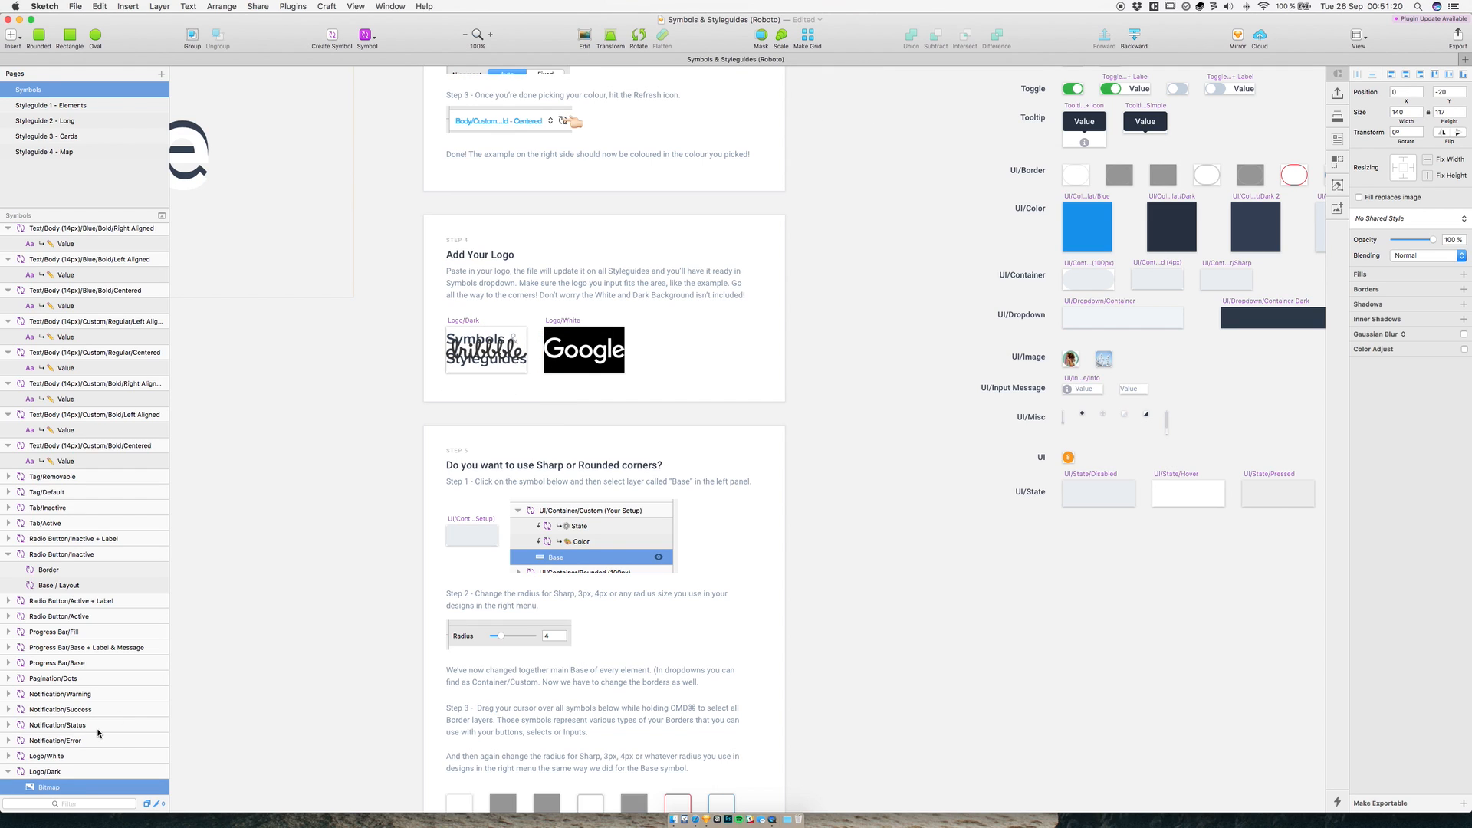
- Hide the old Symbols & Styleguide image layer in the Logo/Dark symbol and clear the selection
scroll(98, 732, "down", 3)
left_click(80, 700)
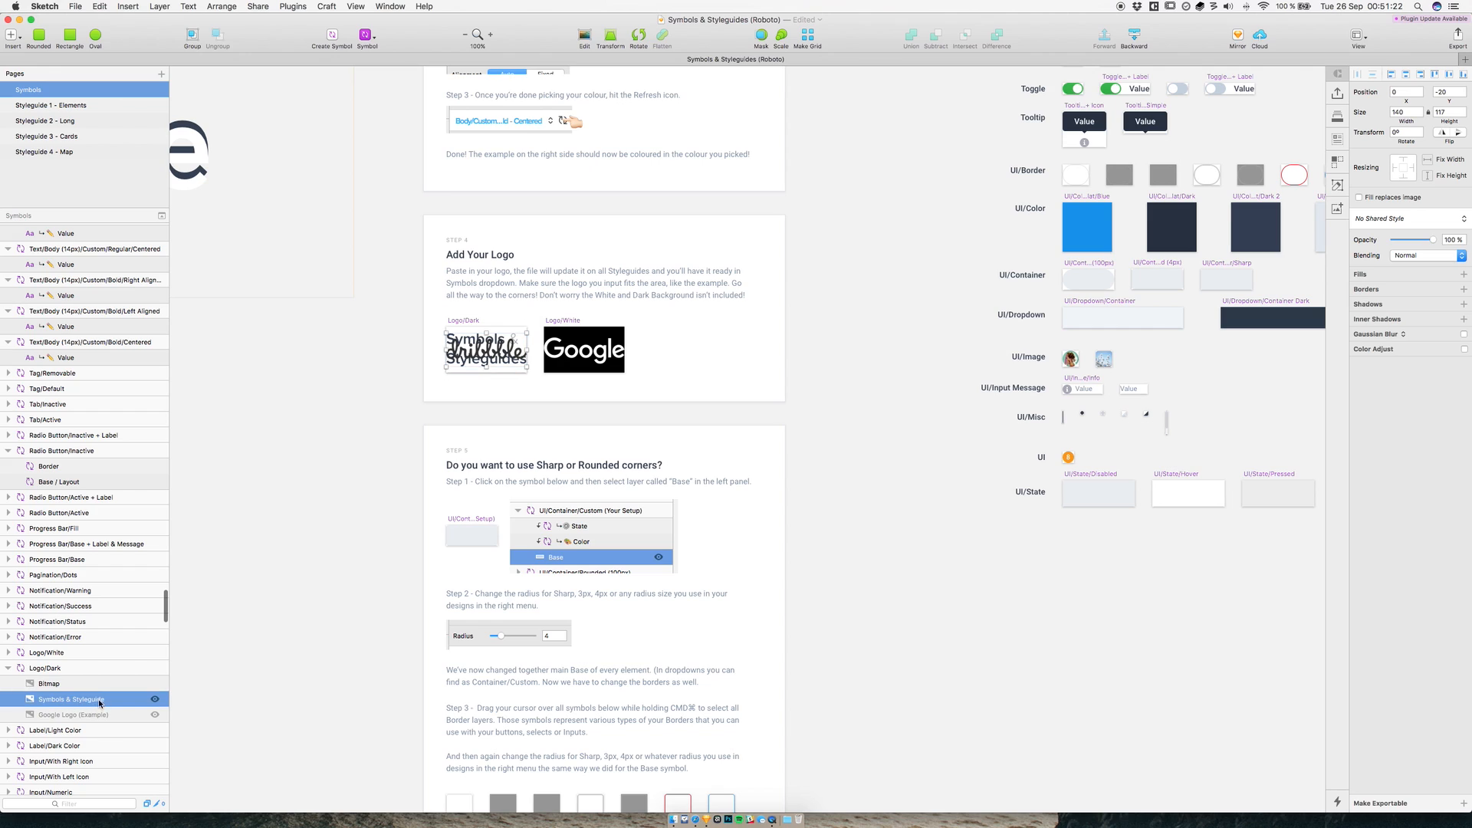
left_click(155, 700)
left_click(489, 397)
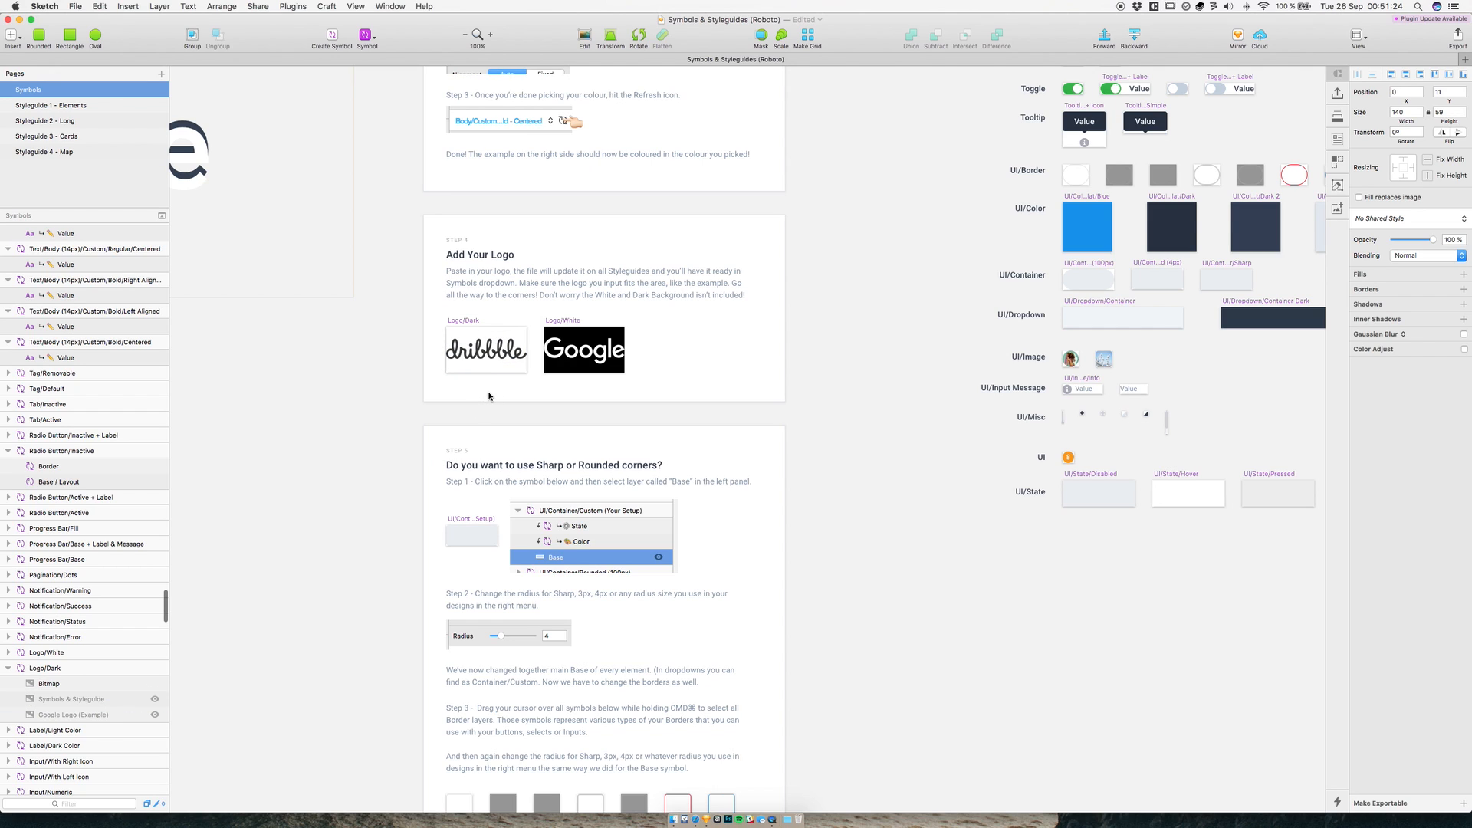
- Check the logo on the Styleguide 1 - Elements, Styleguide 2 - Long and Styleguide 3 - Cards pages
left_click(69, 106)
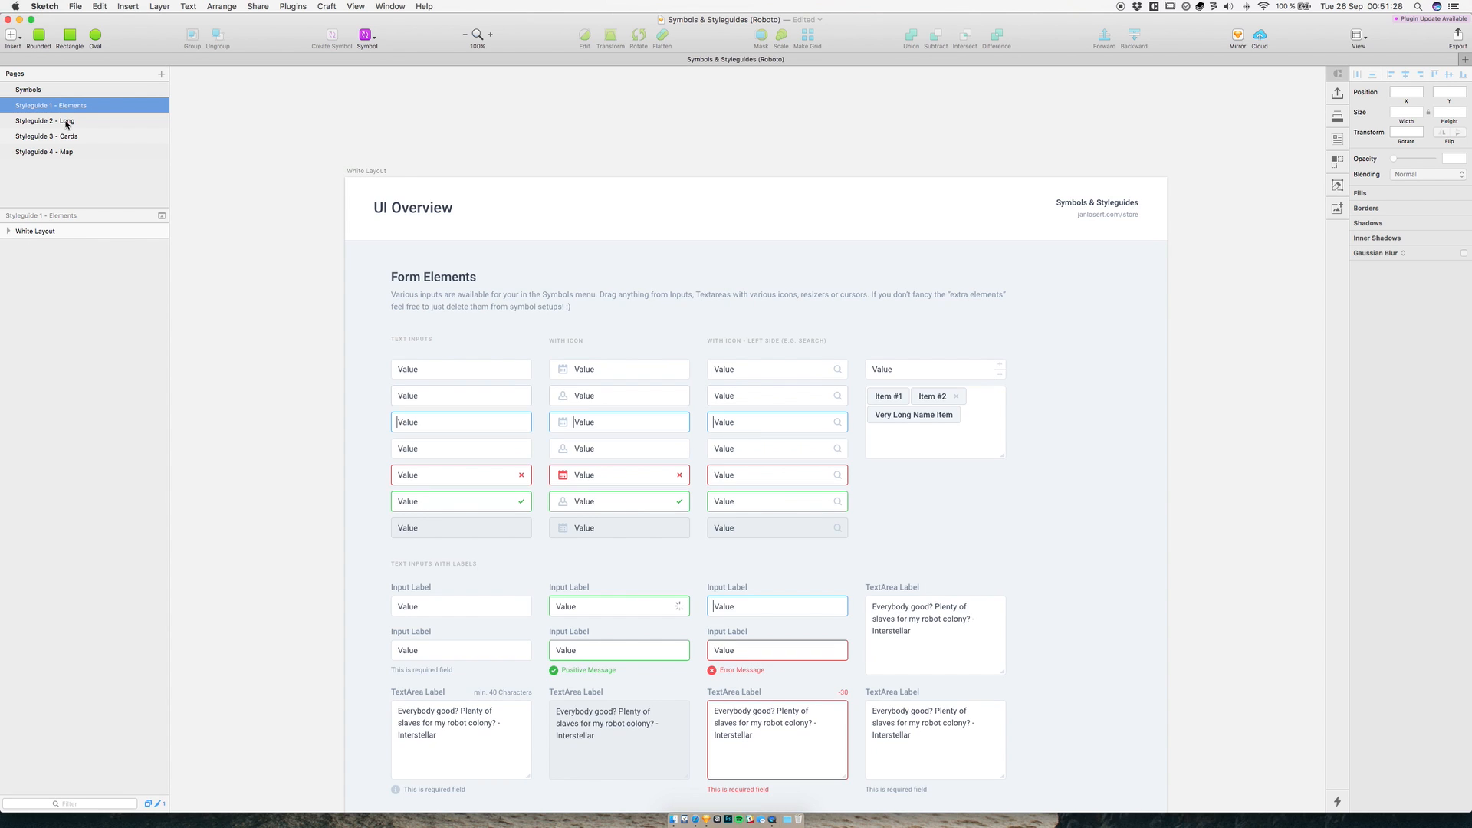
left_click(67, 121)
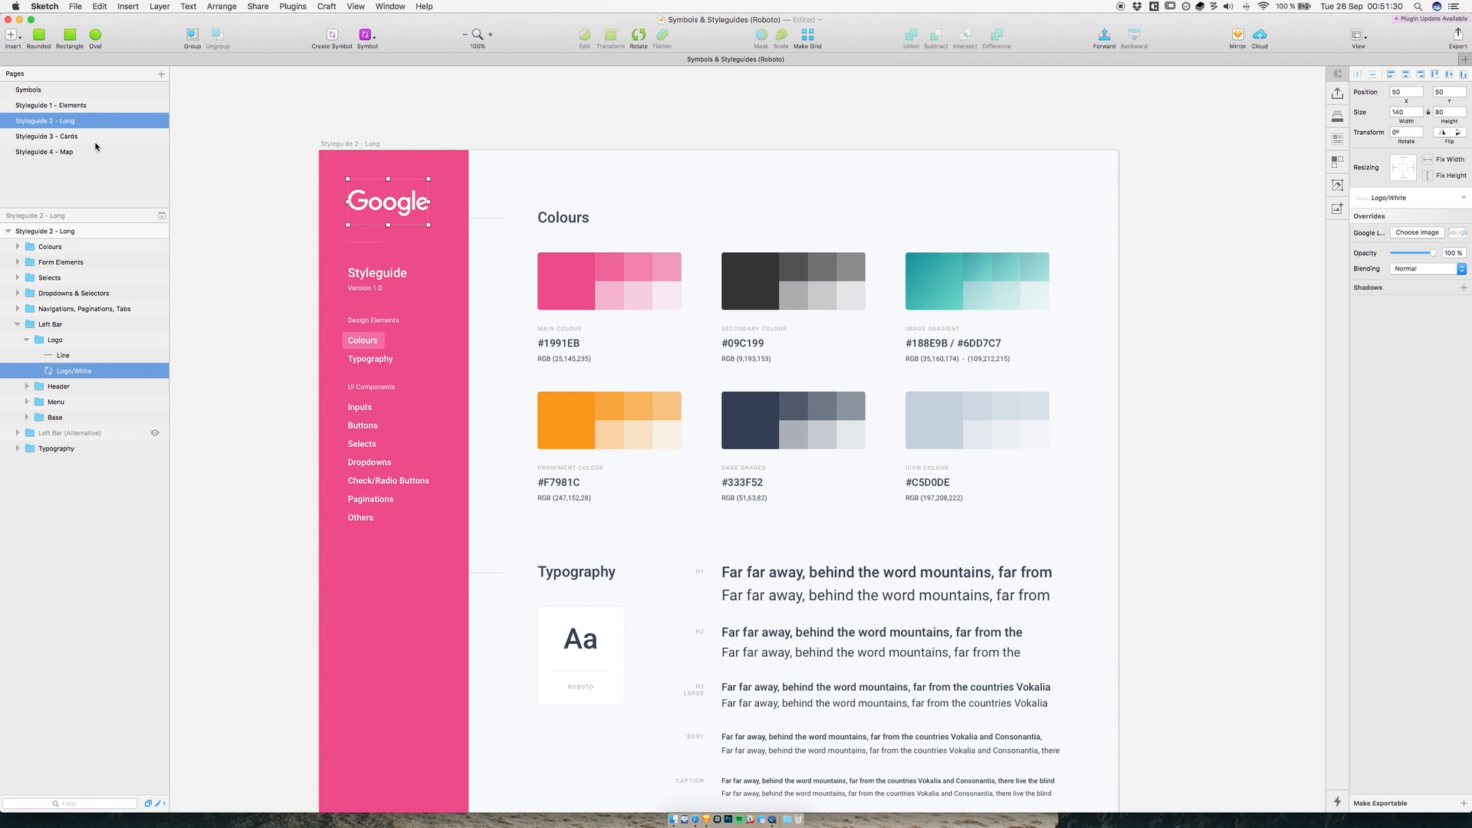
left_click(74, 136)
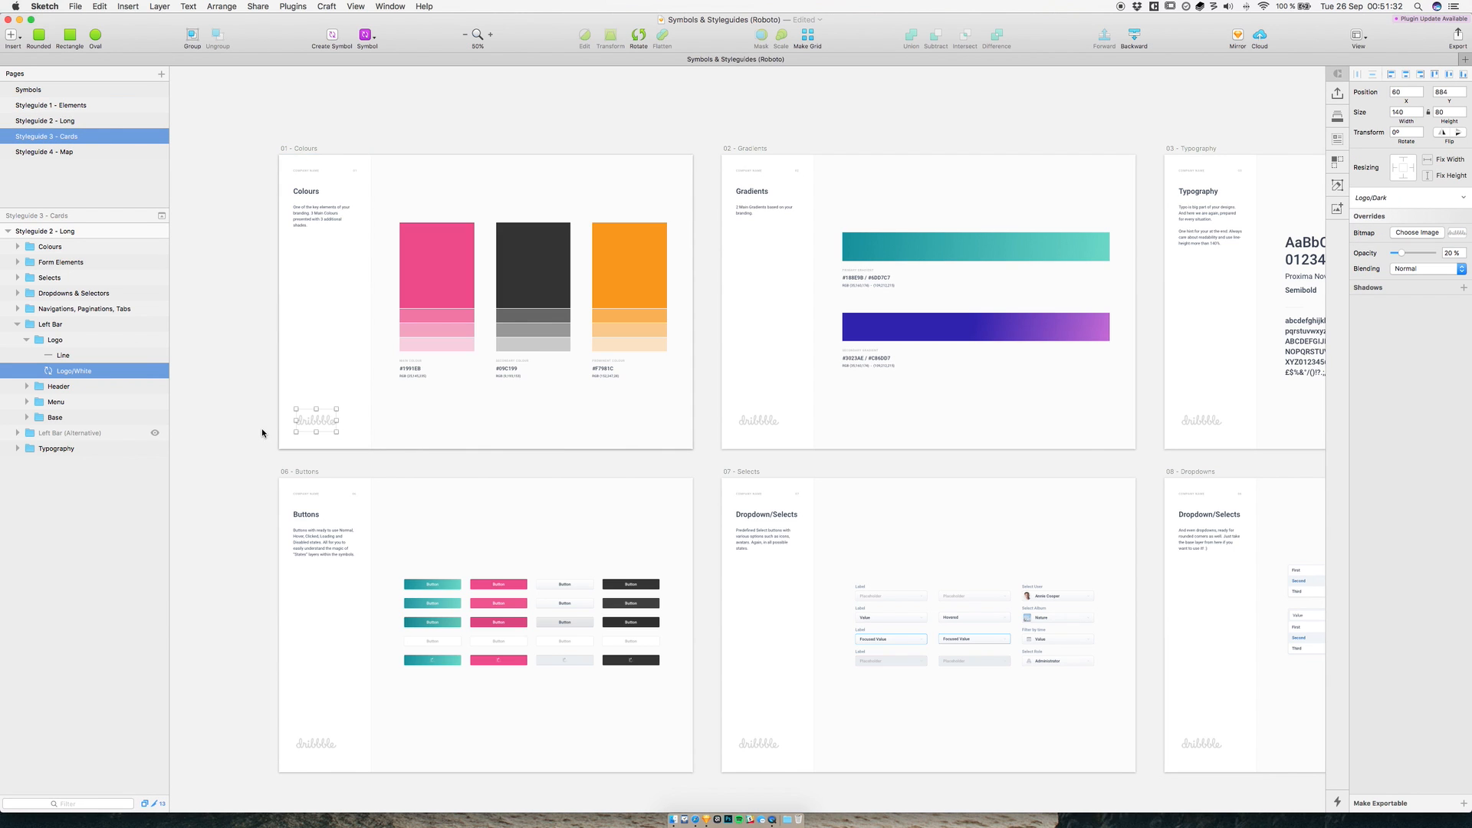
- Clear the selection and inspect which logo symbol the left bar of the Styleguide 2 - Long page uses
left_click(262, 429)
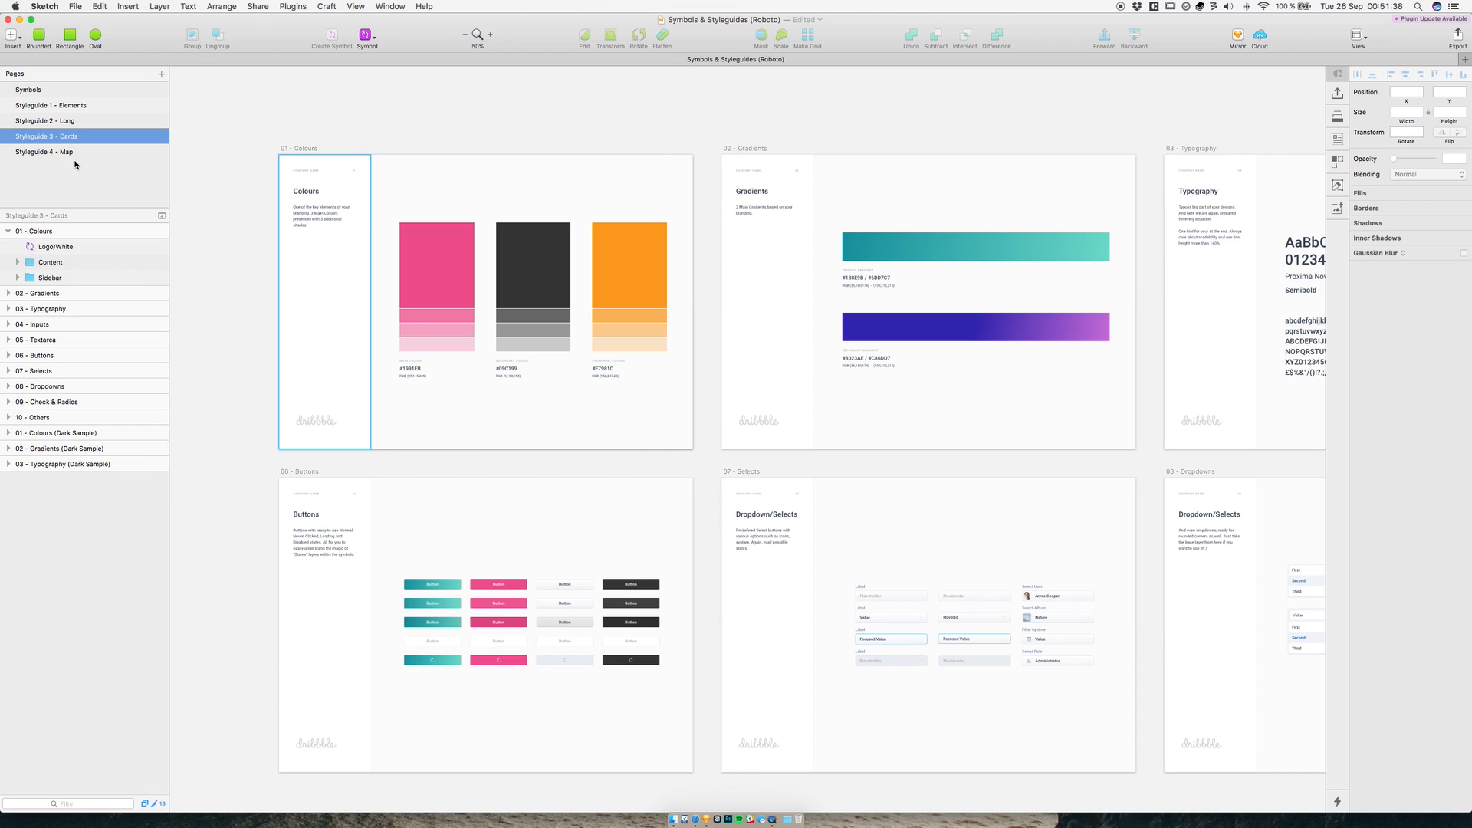
left_click(62, 121)
left_click(398, 203)
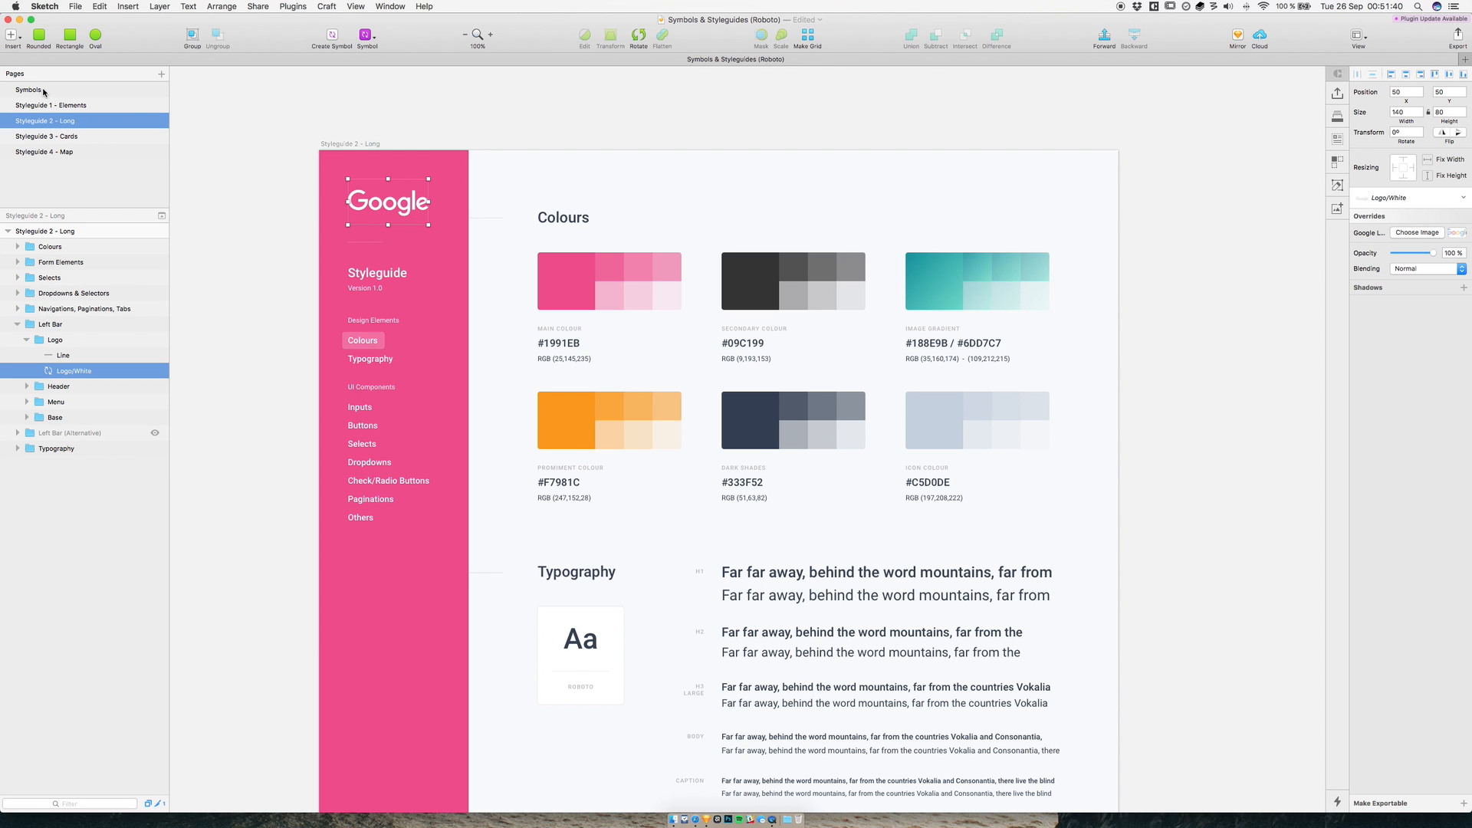
- Copy the Dribbble logo image from the Logo/Dark symbol and paste it into the Logo/White symbol on the Symbols page
left_click(33, 91)
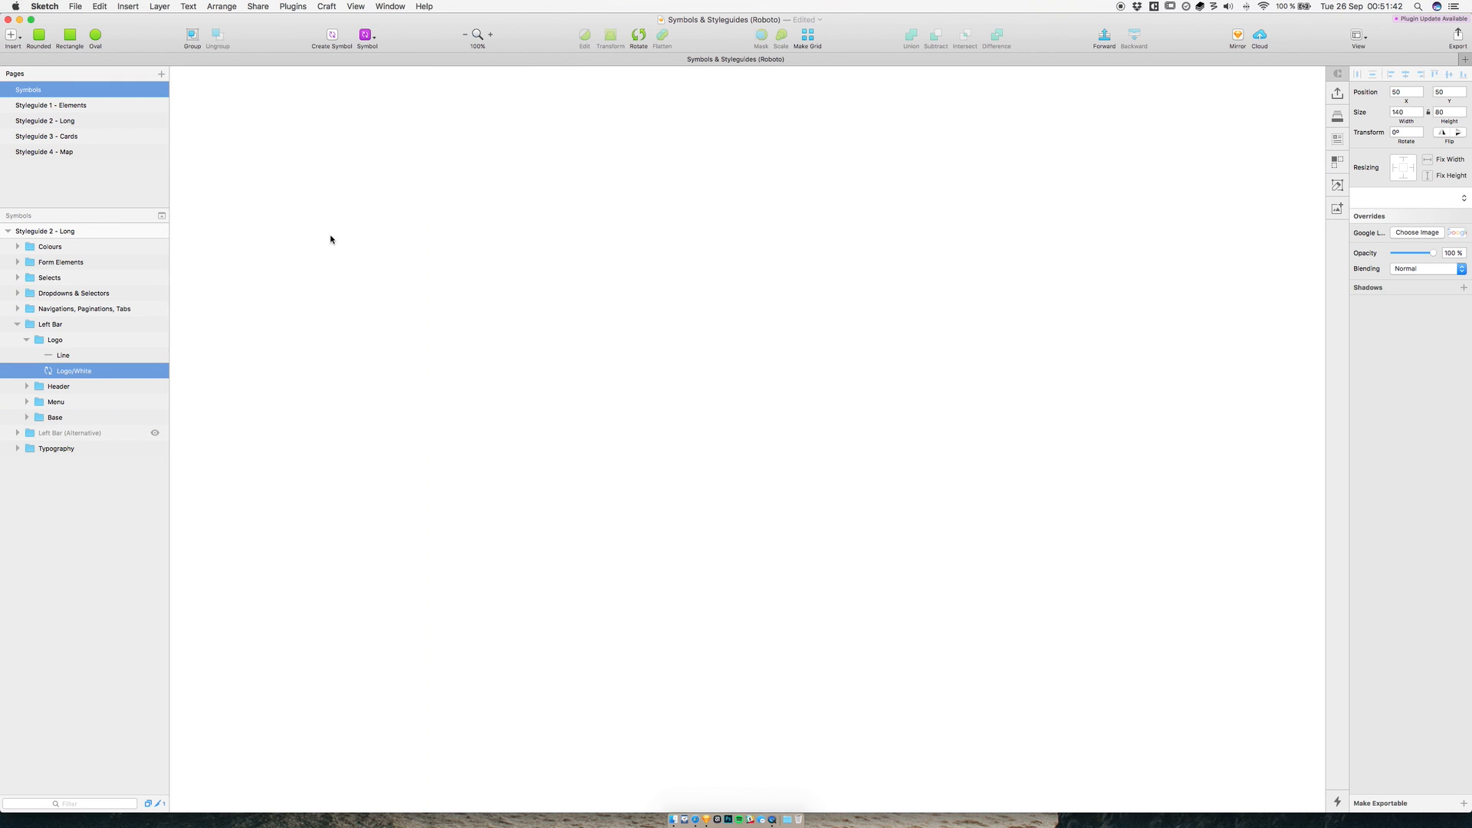
left_click(510, 354)
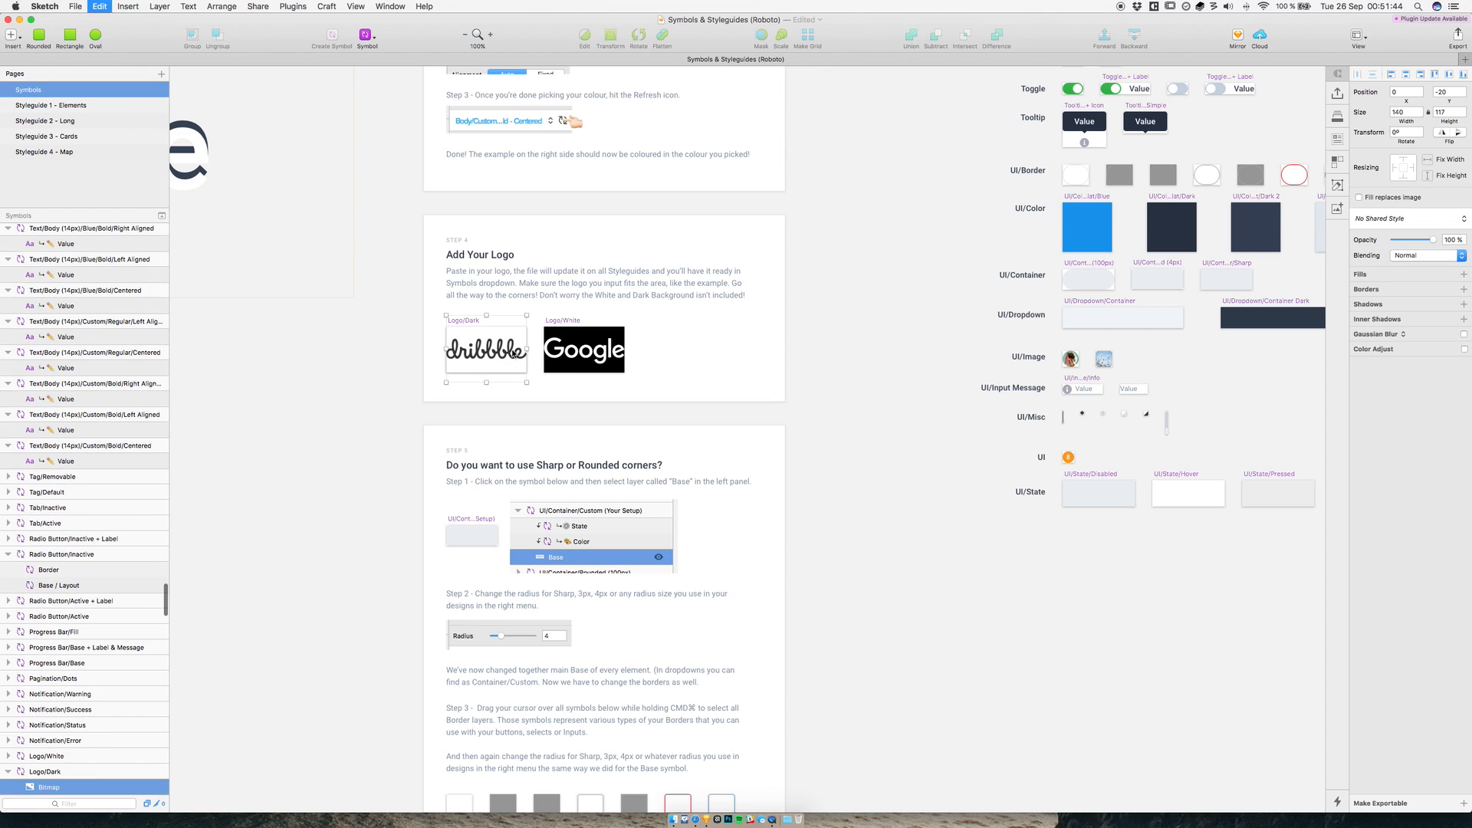
left_click(576, 343)
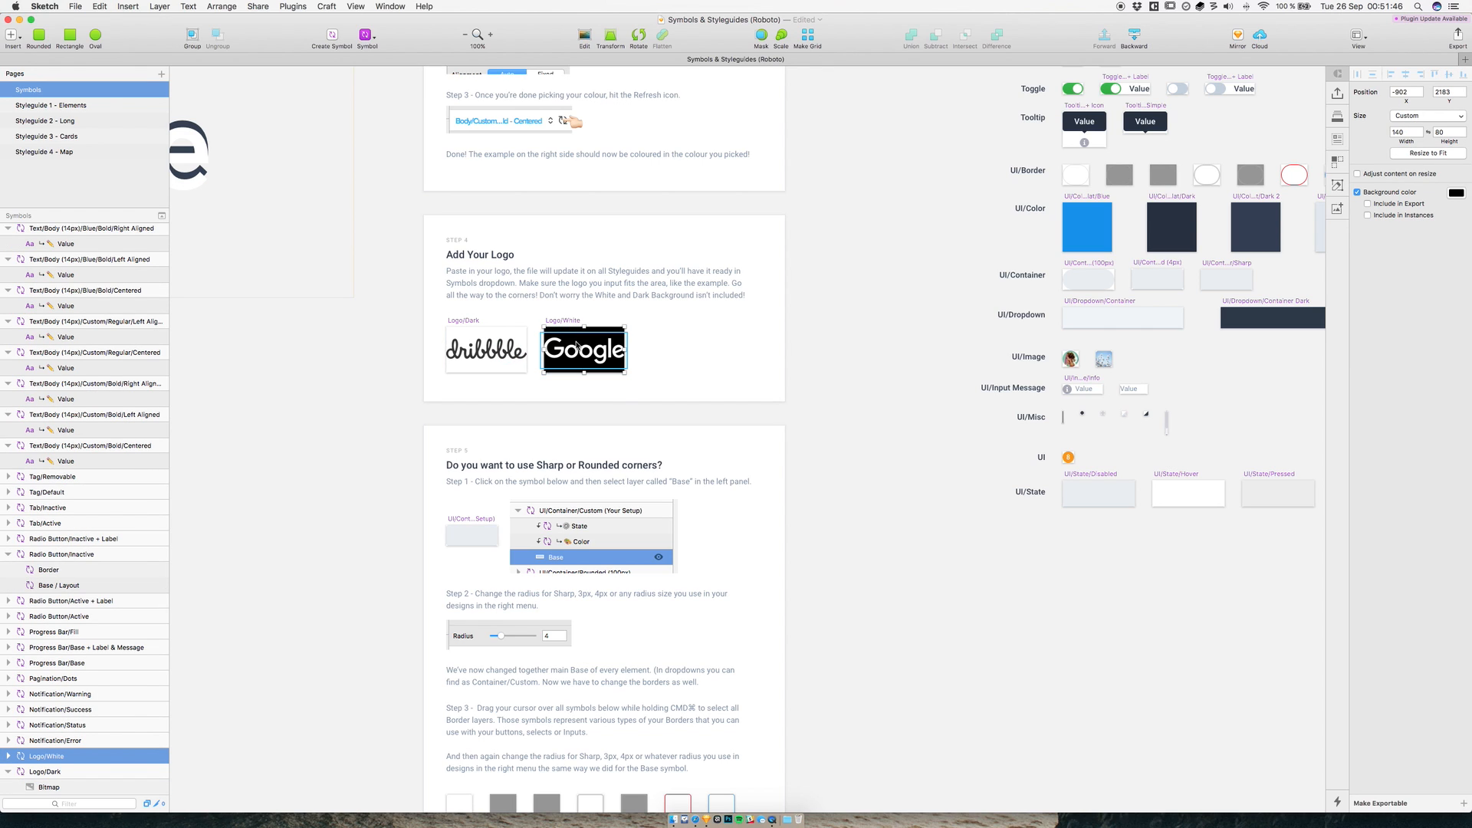
key("super+v")
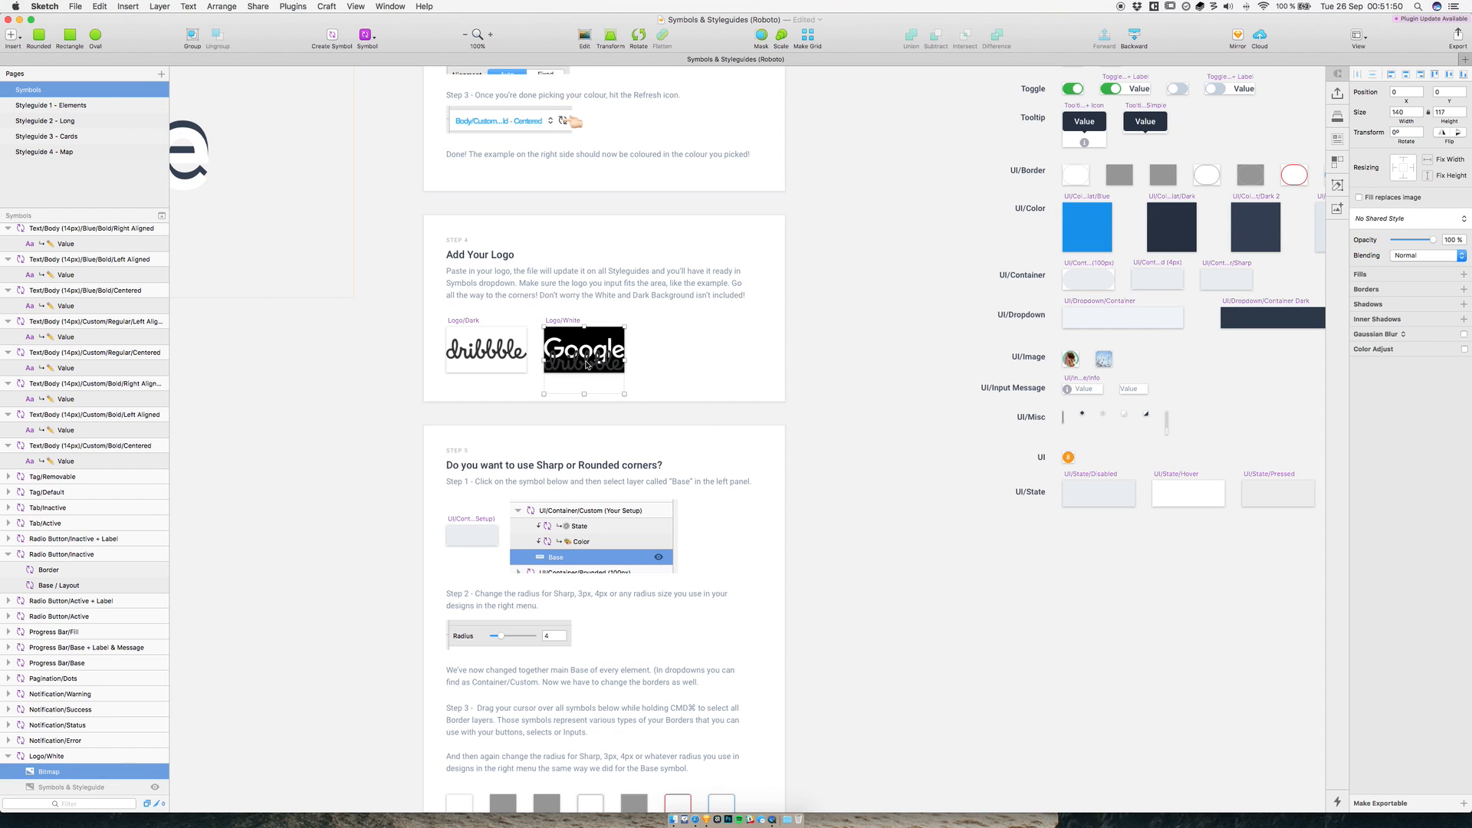
- Add a white (FFFFFF) fill to the pasted logo and hide the Google Logo (Example) layer in the Logo/White symbol
left_click(1463, 274)
left_click_drag(1370, 349, 1323, 322)
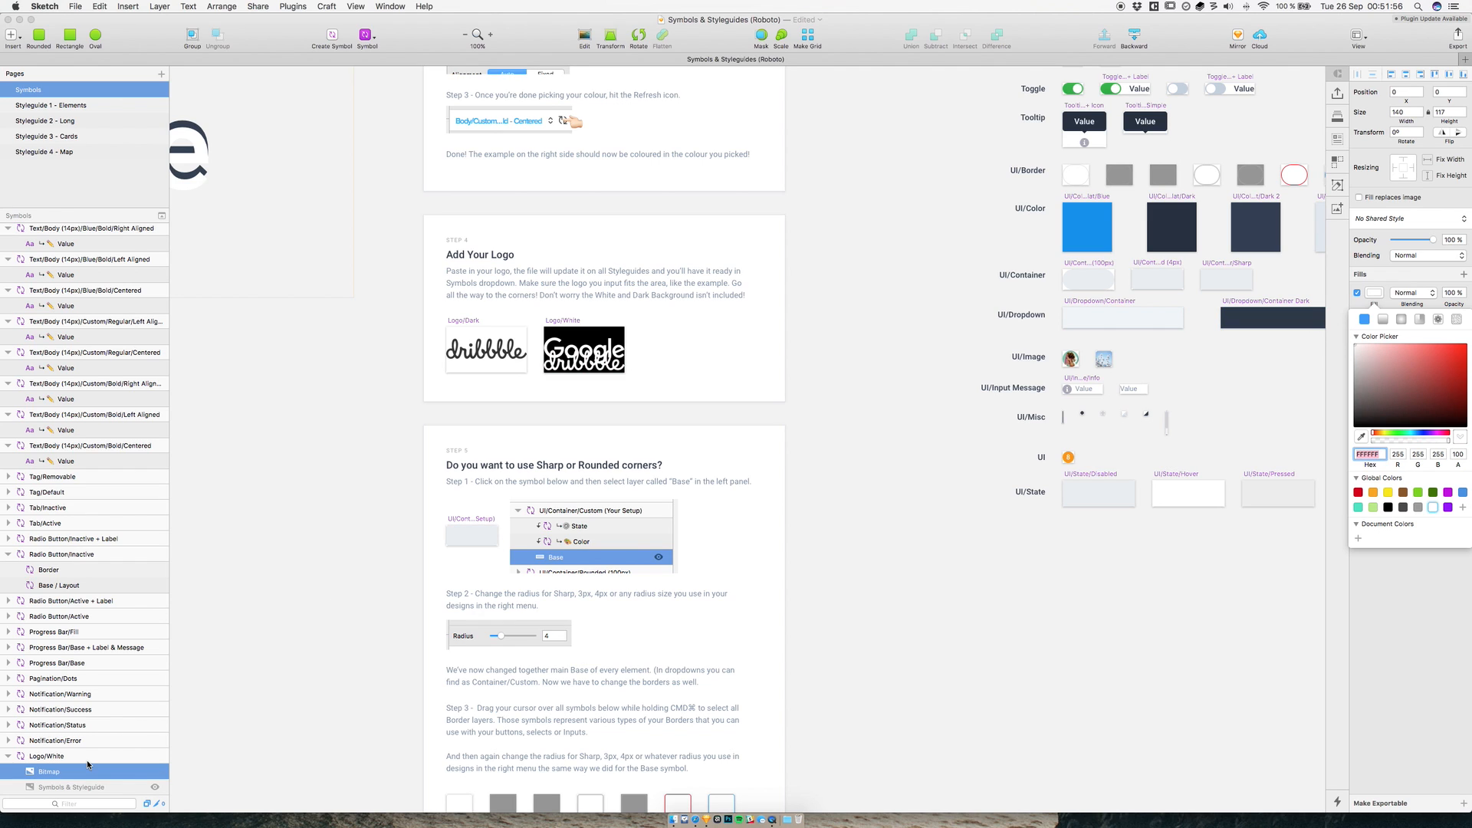
scroll(88, 759, "down", 5)
left_click(155, 712)
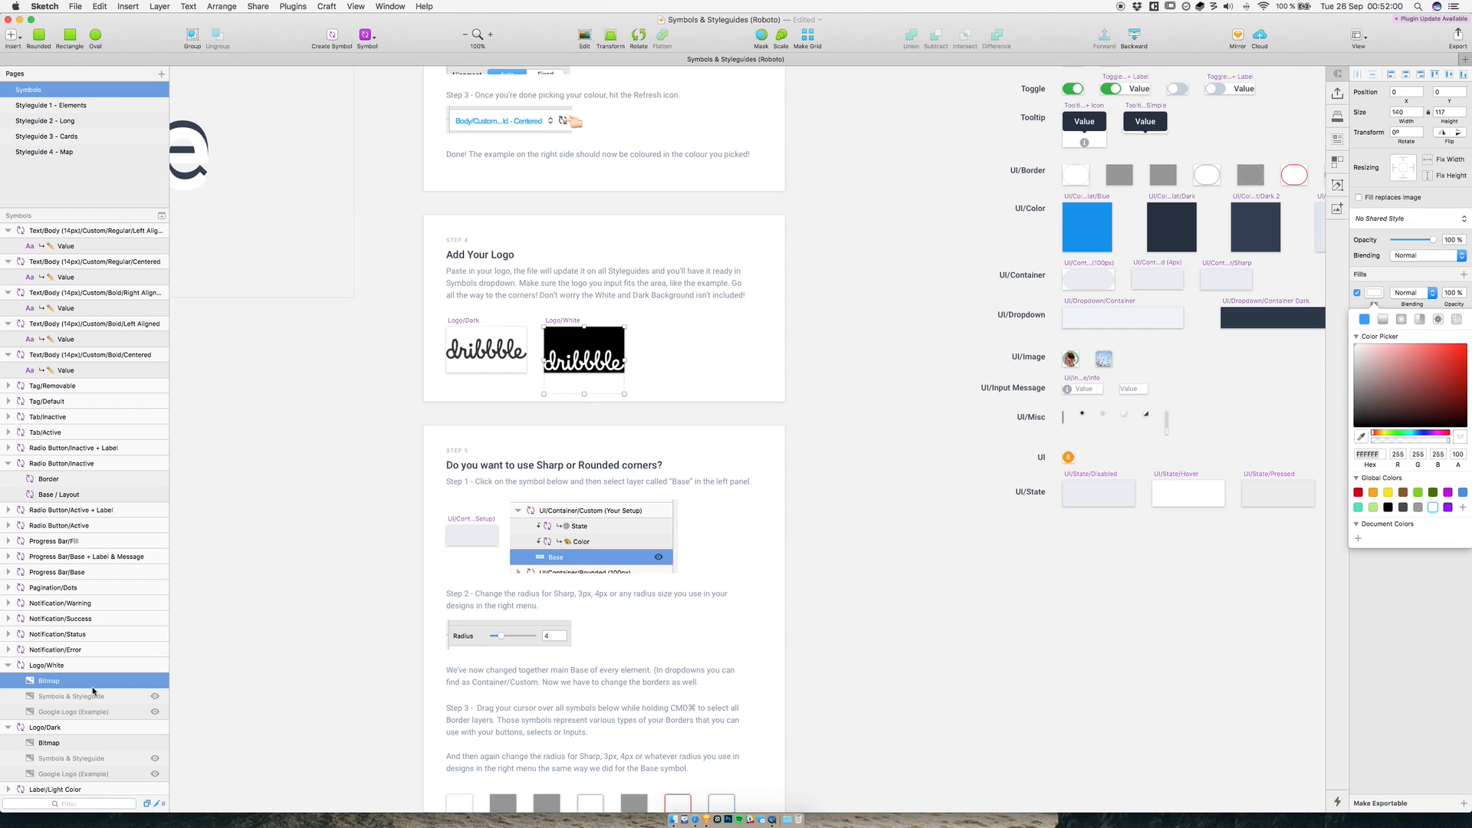
- Move the Dribbble logo up to Y -20 so it fits the Logo/White artboard
key("shift+Up")
key("shift+Up")
key("shift+Up")
key("shift+Down")
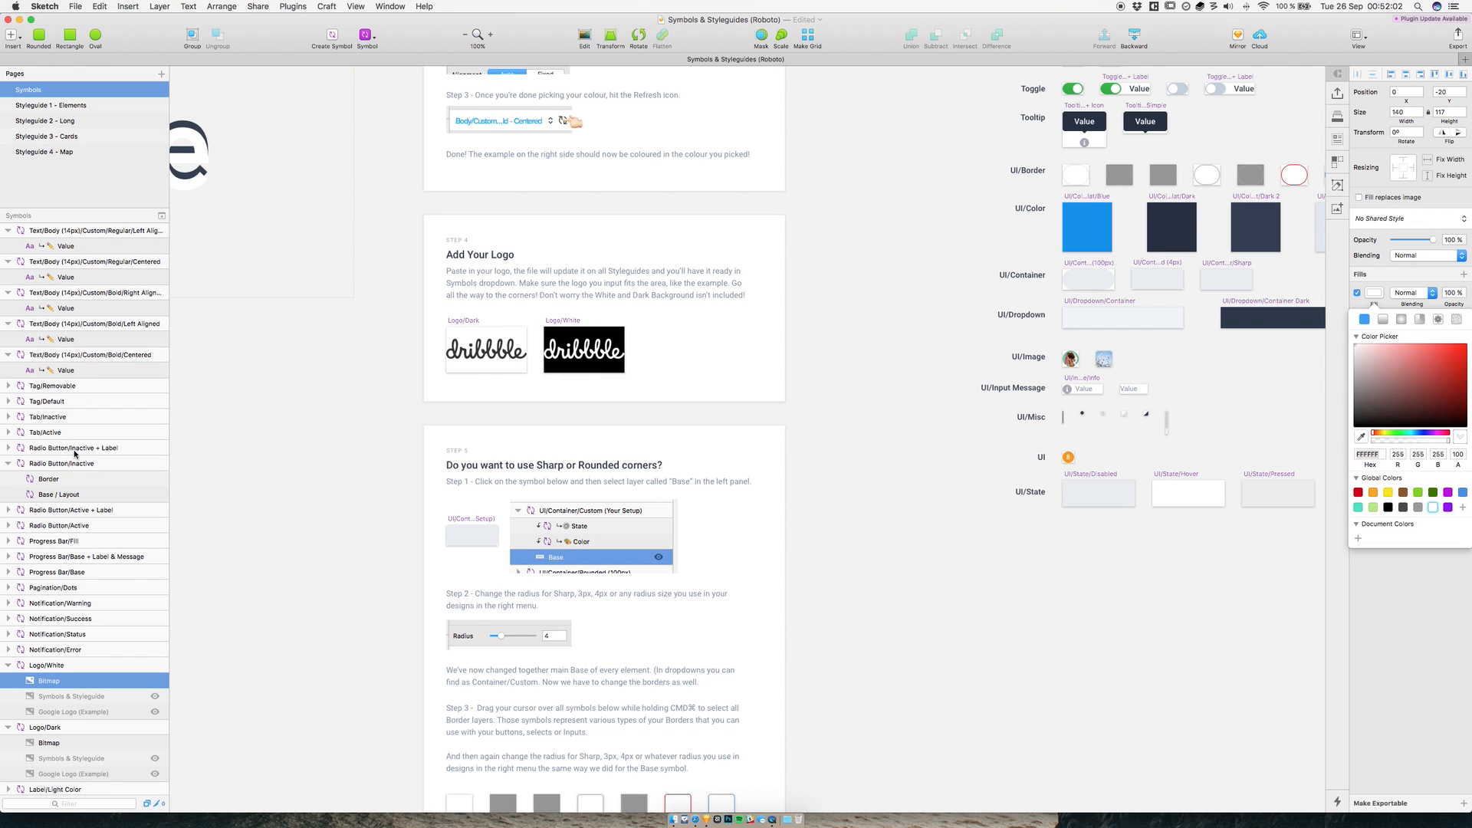
- Check the logo on the Styleguide 2 - Long page and read the Sharp or Rounded corners instructions on the Symbols page
left_click(67, 121)
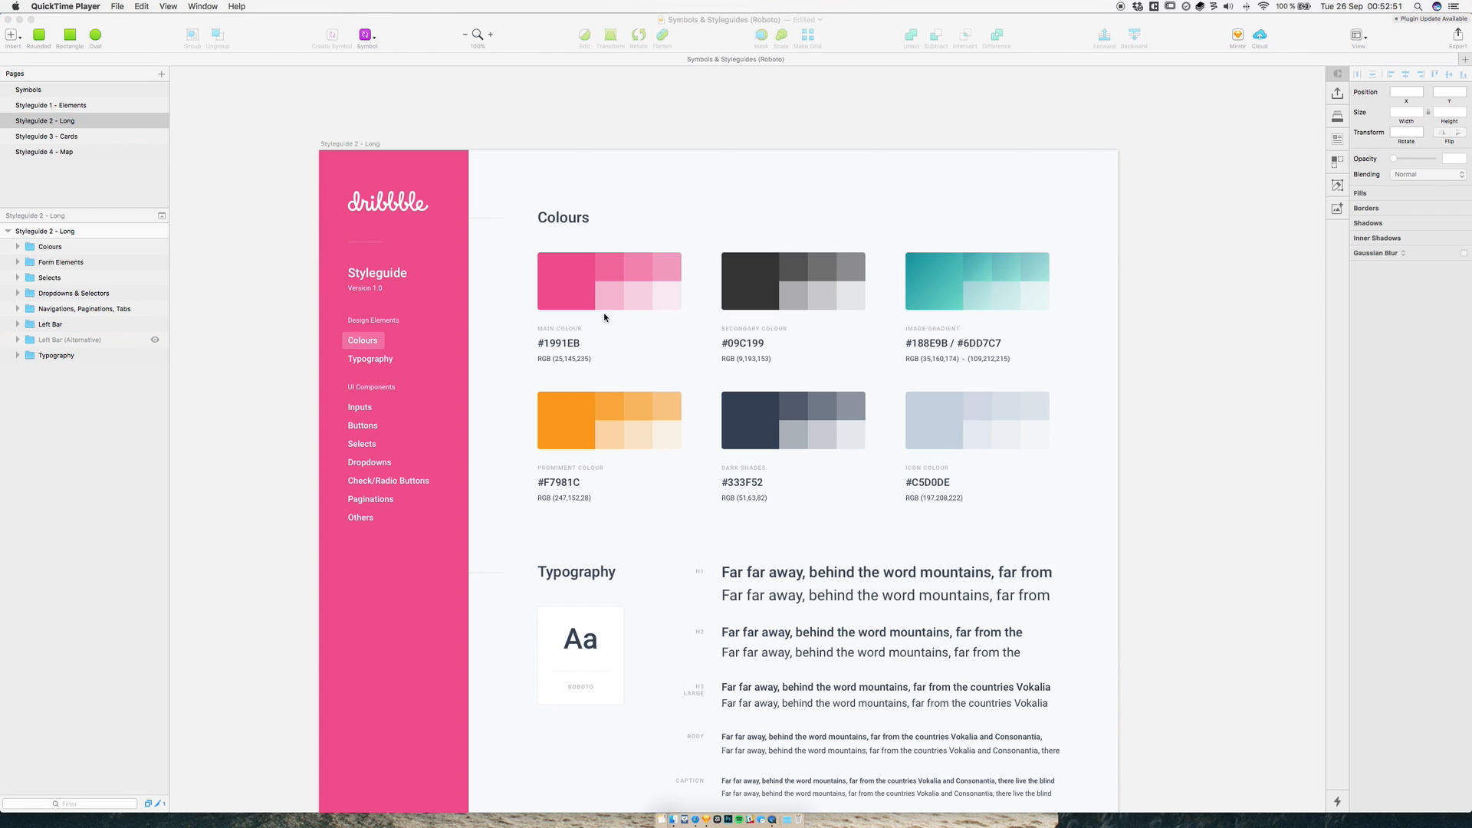
left_click(42, 90)
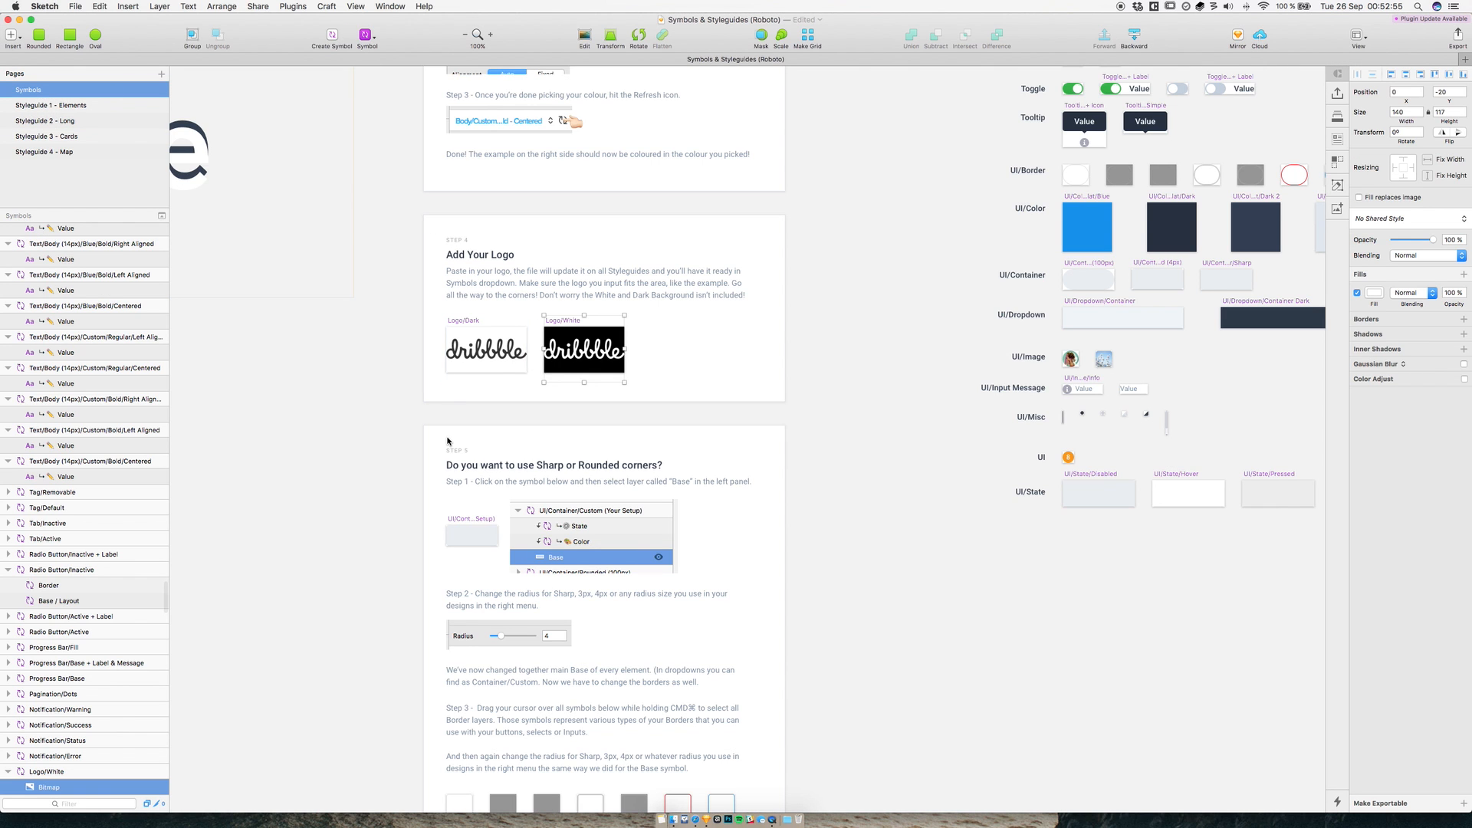
scroll(447, 441, "down", 4)
scroll(448, 441, "down", 2)
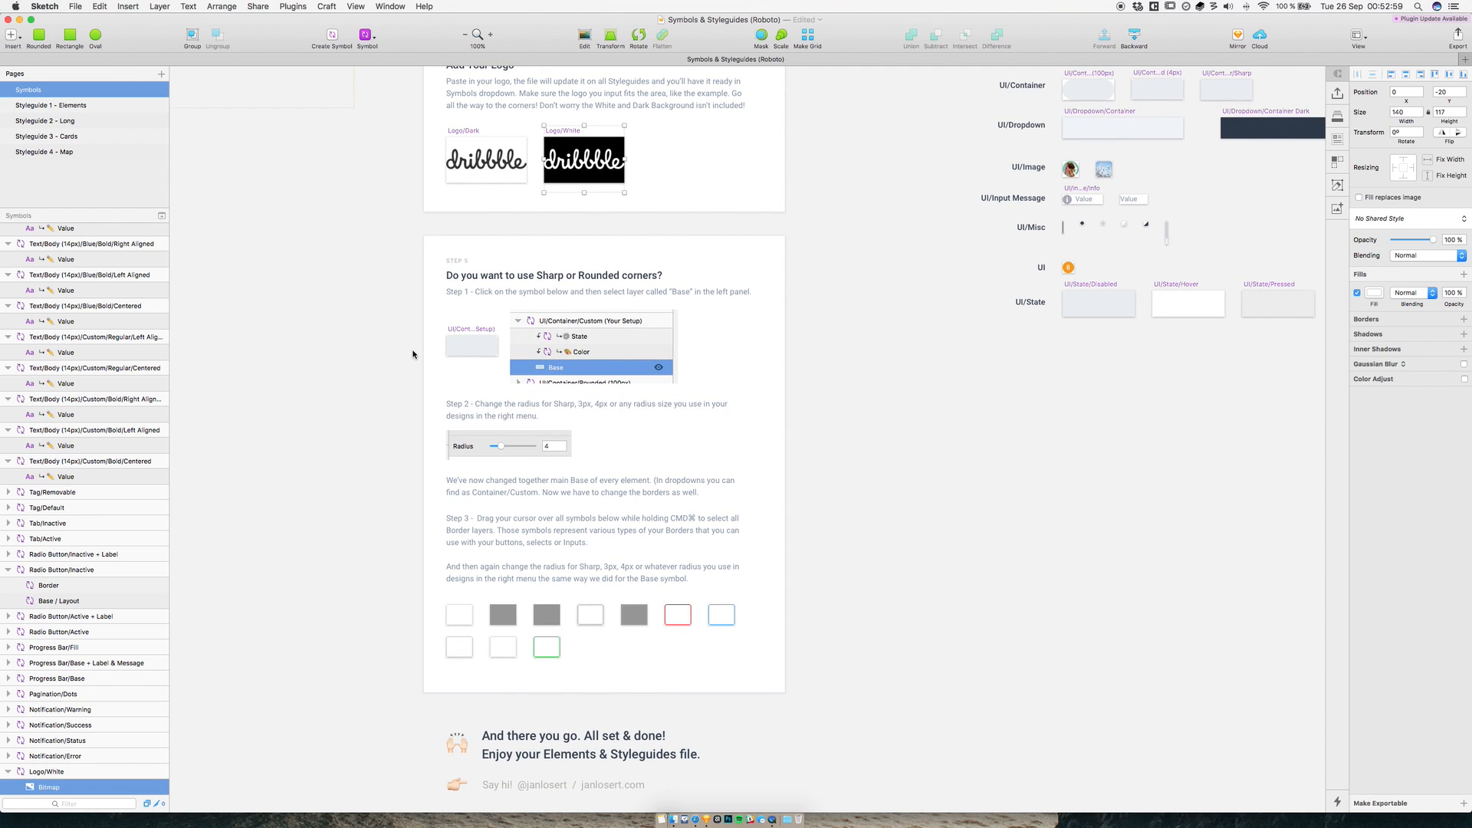
scroll(412, 354, "down", 1)
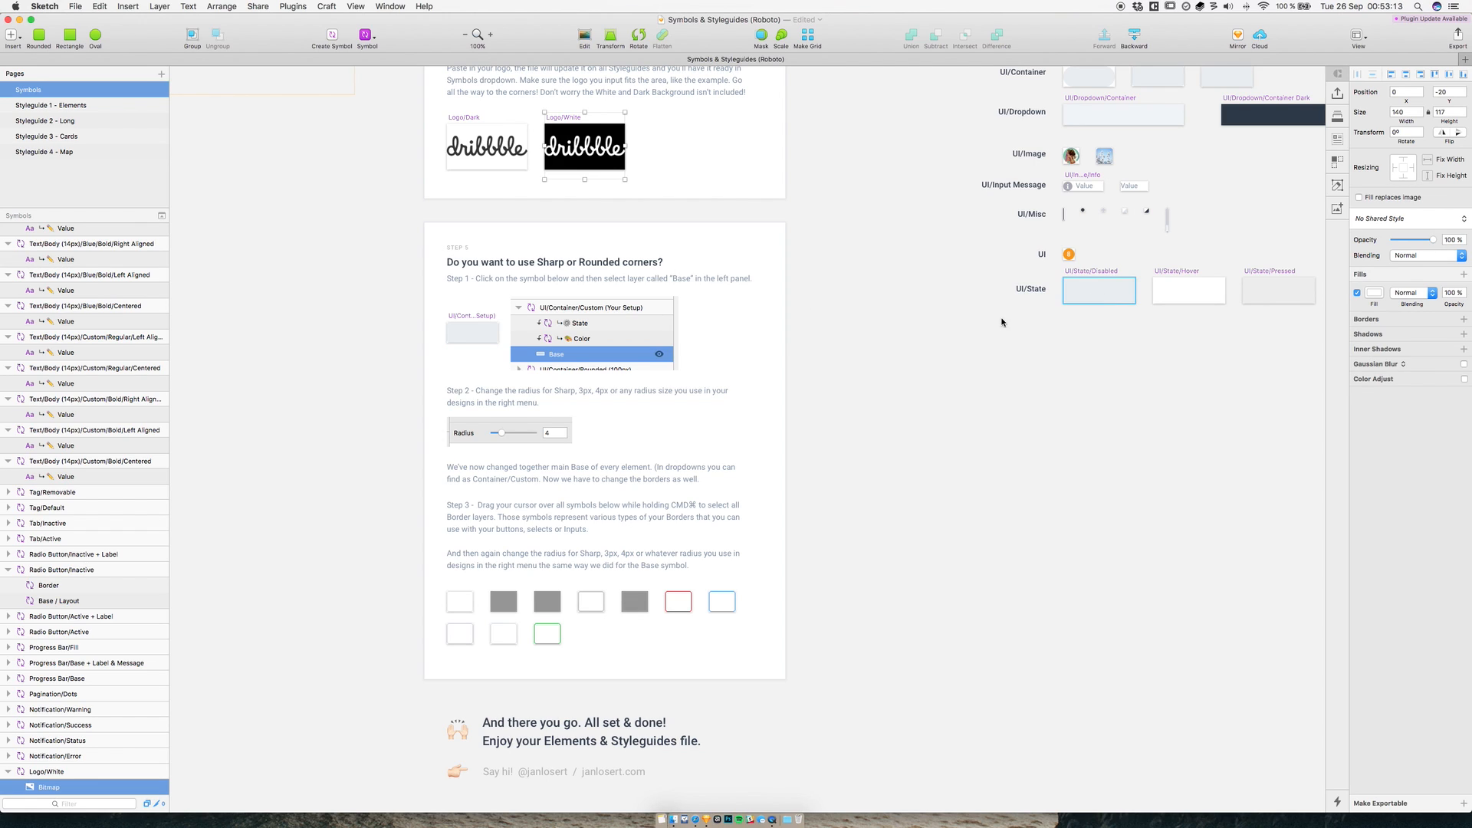
- Look over the symbol collection beside the instructions, from the UI state symbols up to the button symbols
scroll(839, 302, "up", 5)
scroll(839, 302, "right", 5)
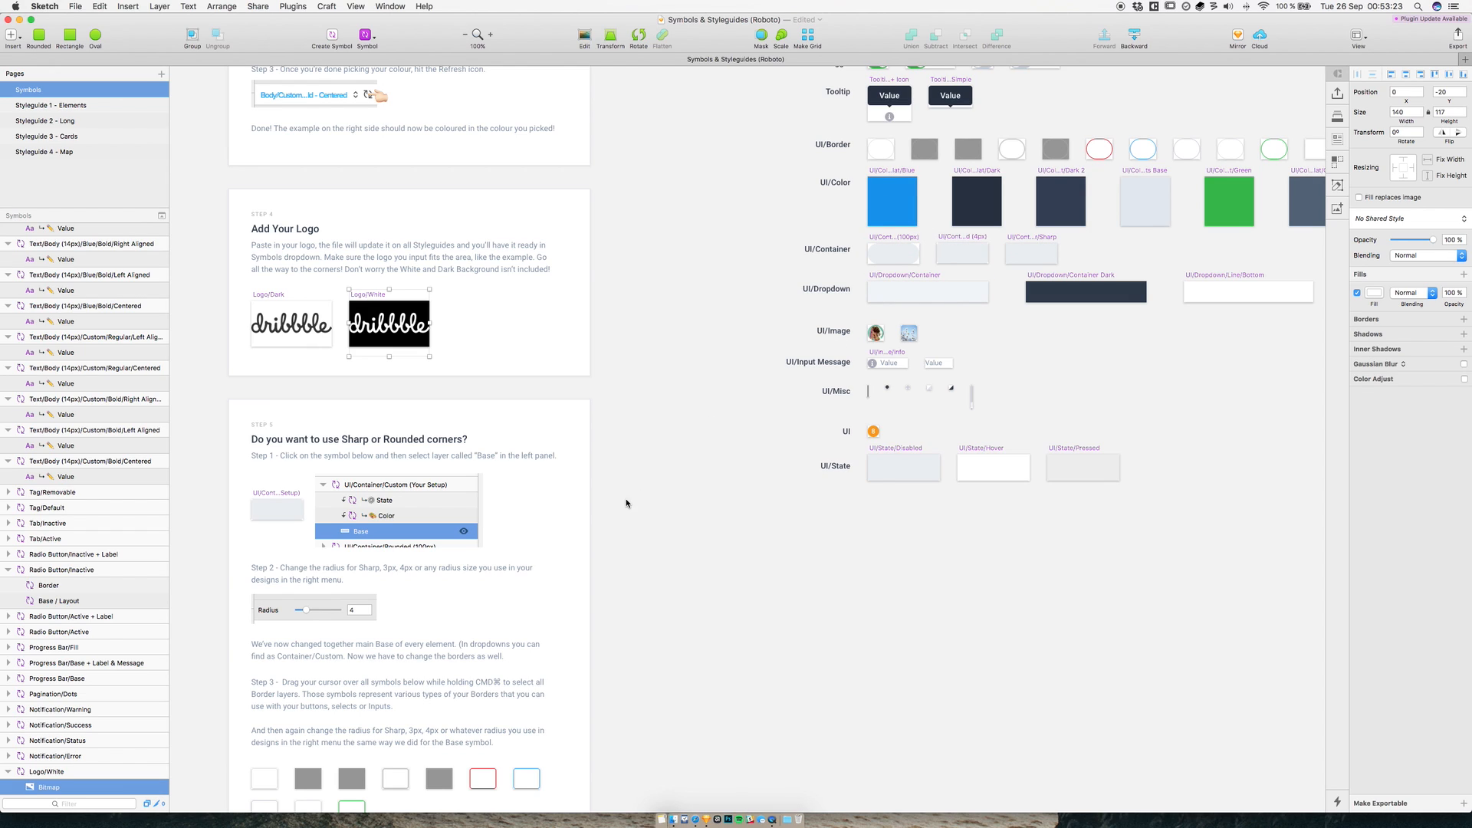
scroll(603, 540, "left", 3)
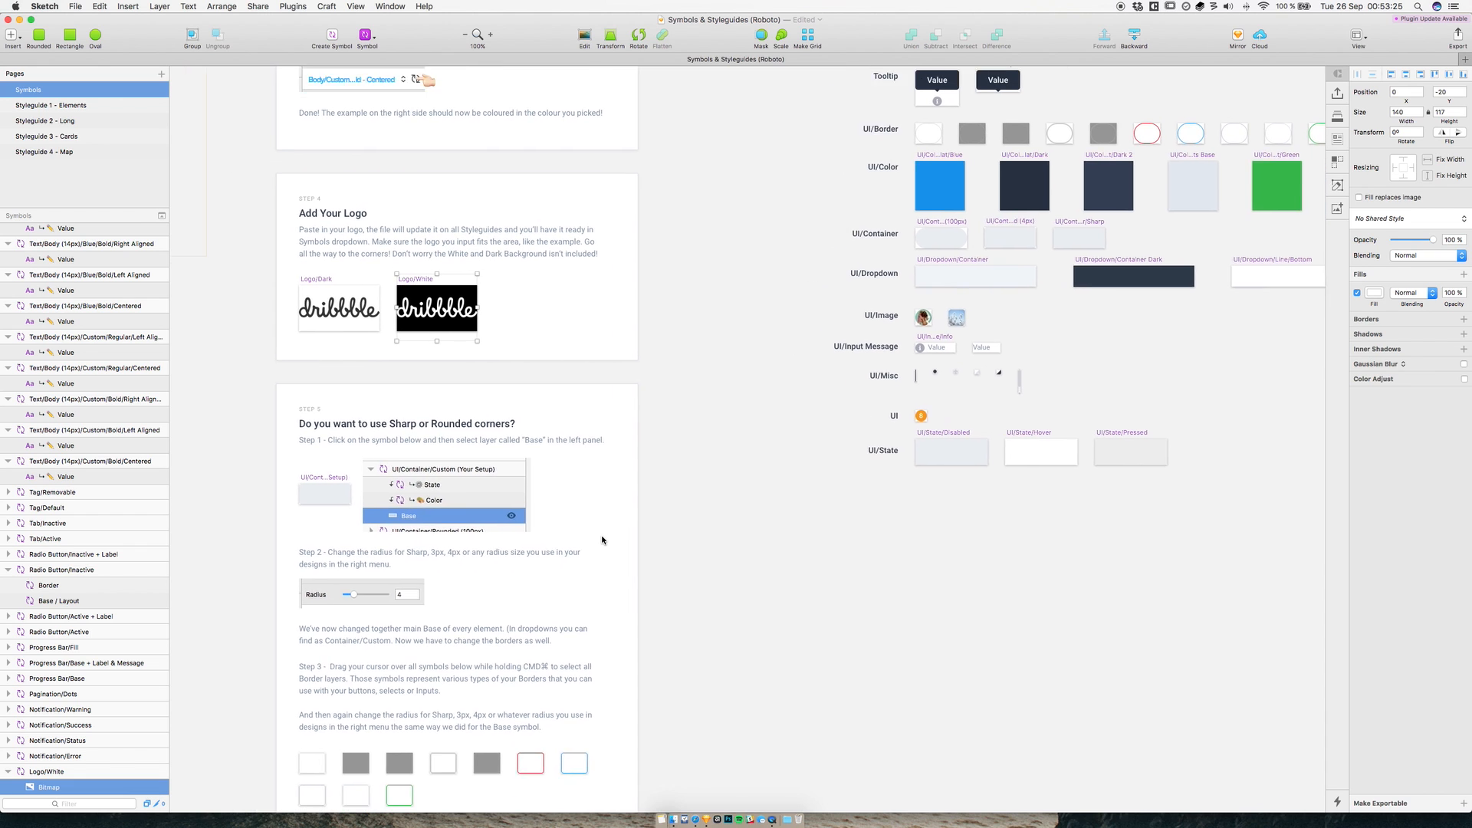
scroll(602, 540, "down", 3)
scroll(603, 540, "left", 3)
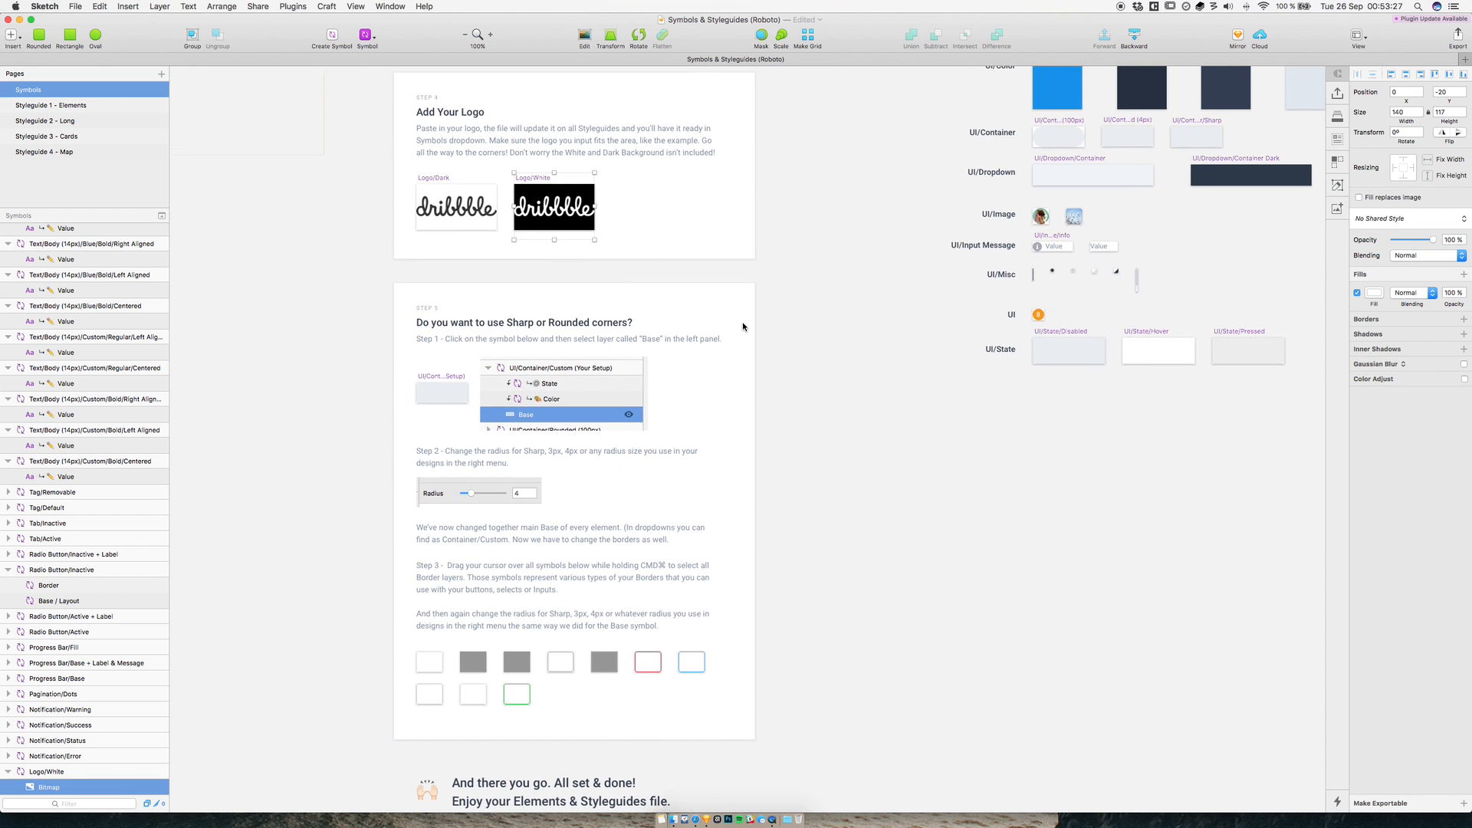
scroll(742, 326, "up", 10)
scroll(742, 326, "right", 5)
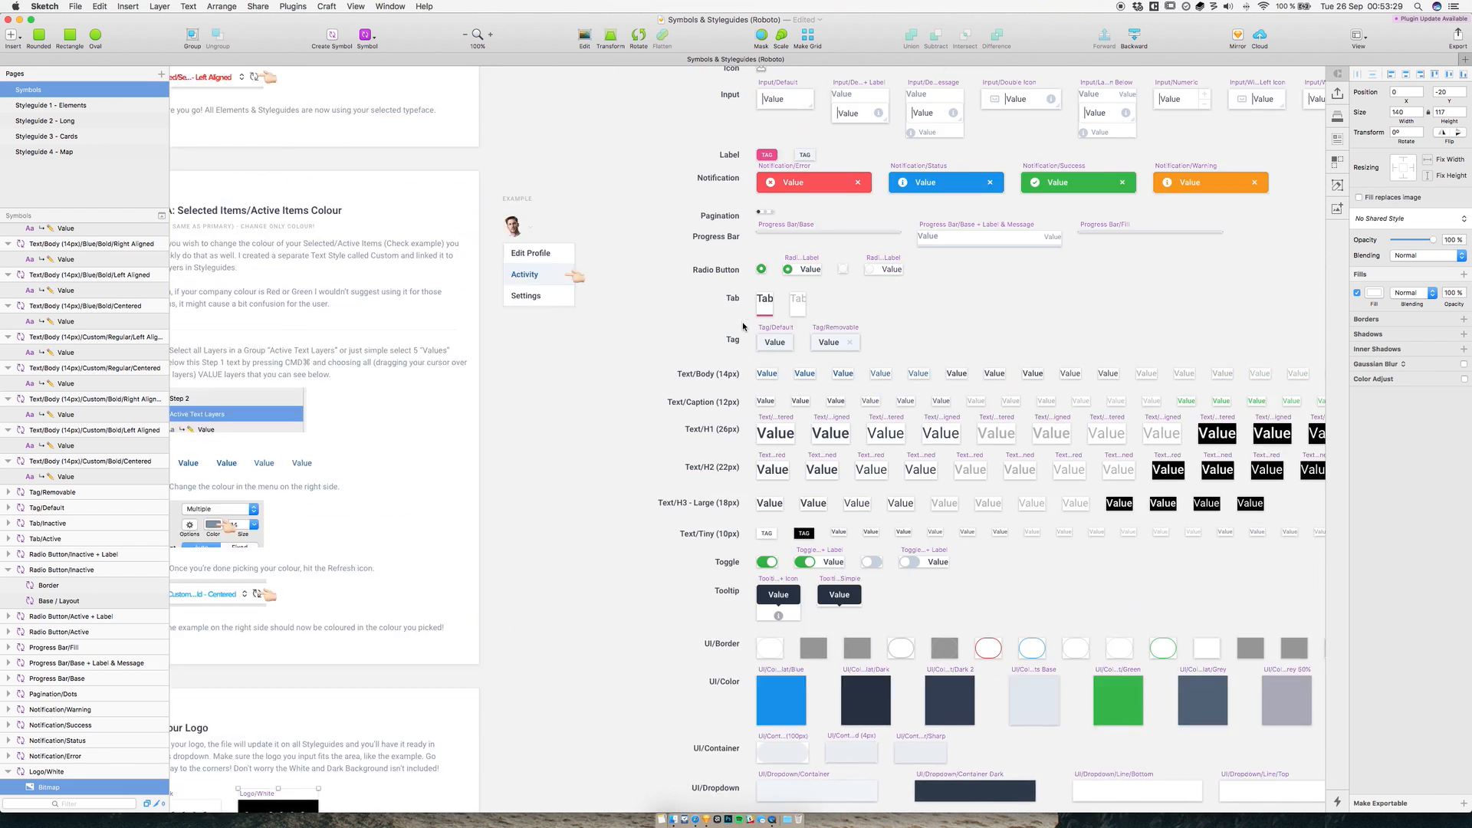
scroll(742, 327, "up", 10)
scroll(743, 326, "right", 4)
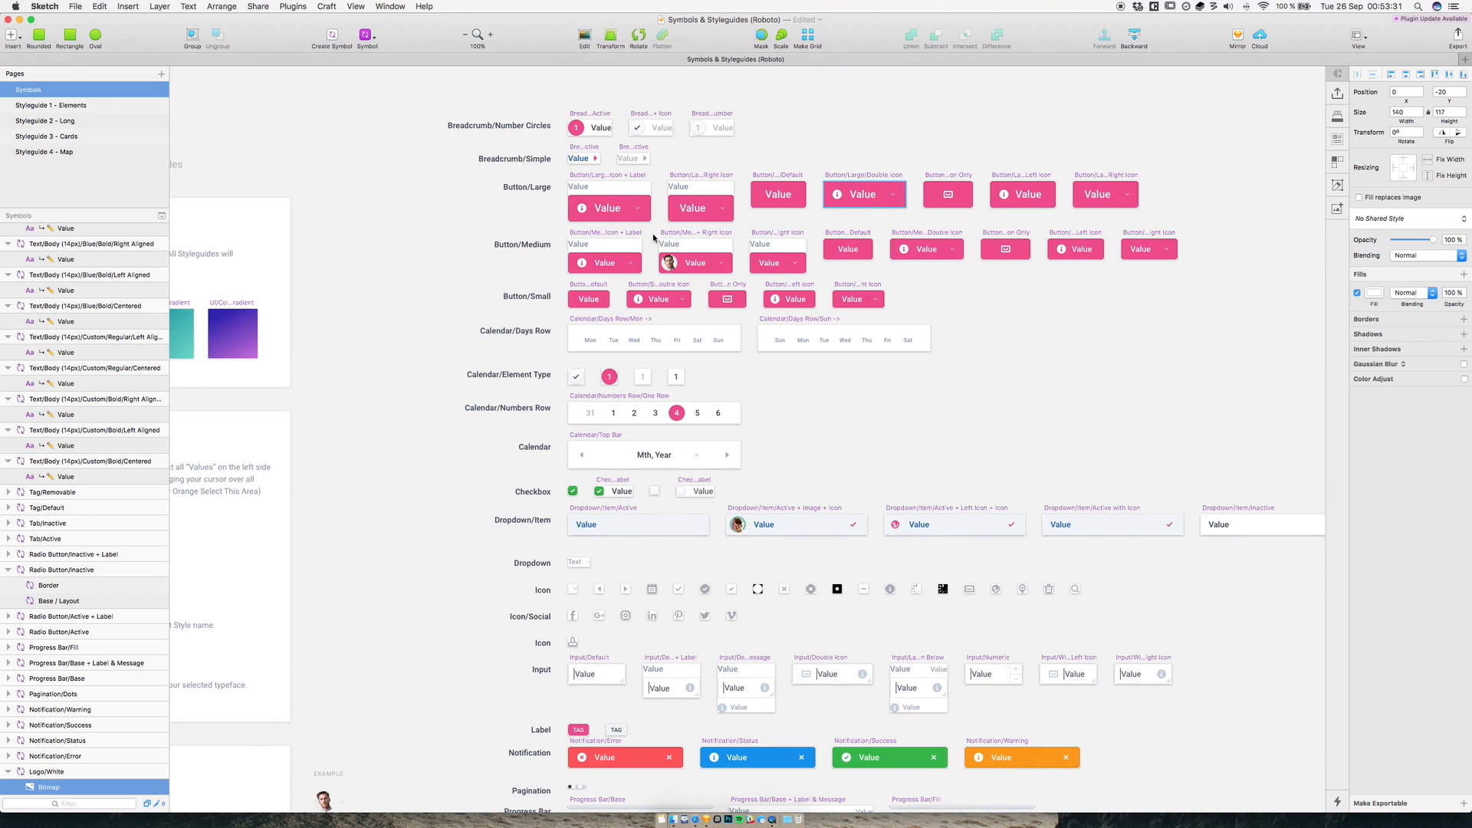
scroll(421, 399, "down", 1)
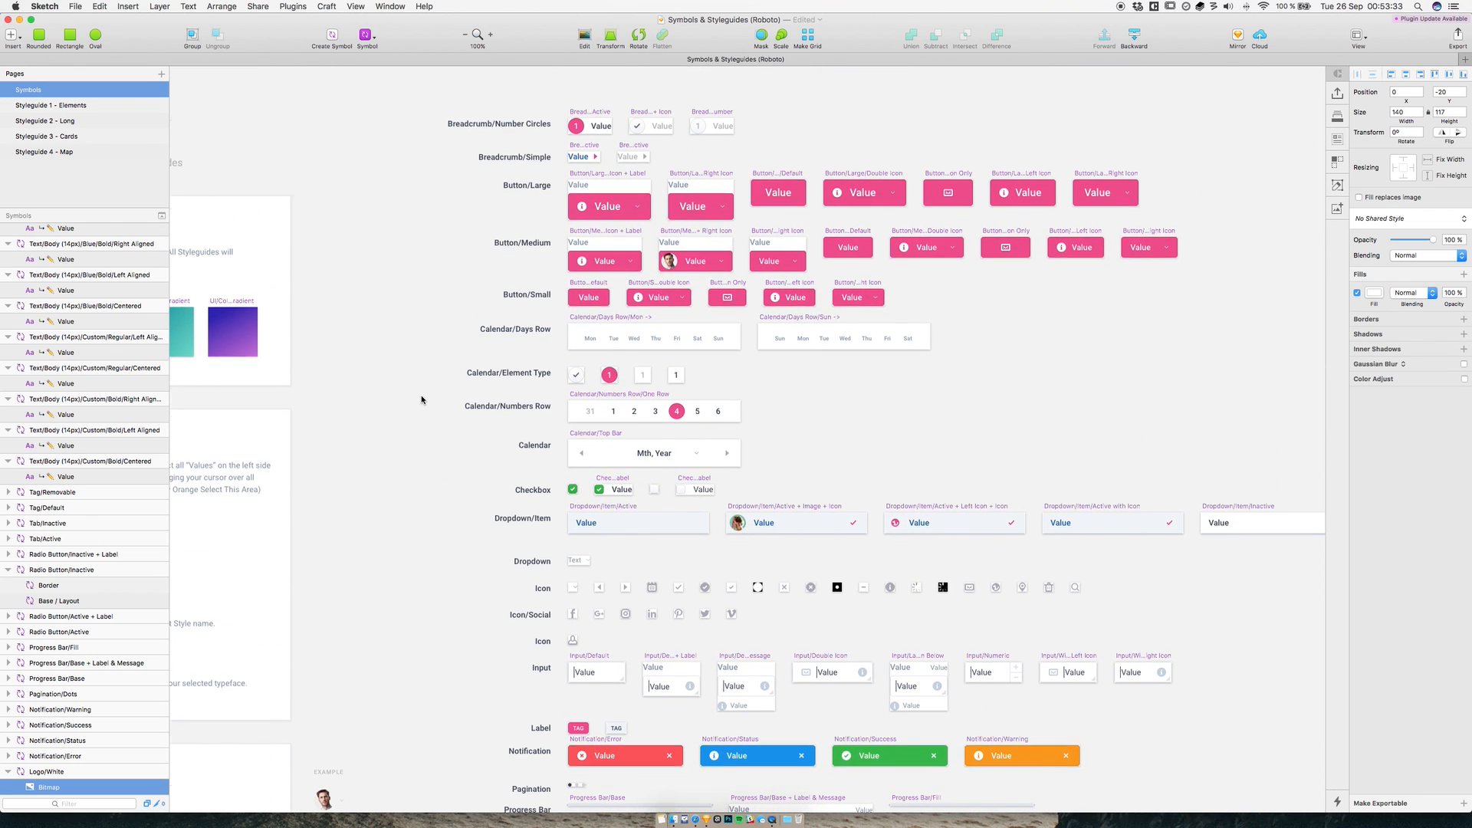
- Select only the Base layer of the UI/Container/Custom (Your Setup) symbol in step 5 and change its corner radius
scroll(421, 399, "down", 15)
scroll(421, 399, "left", 8)
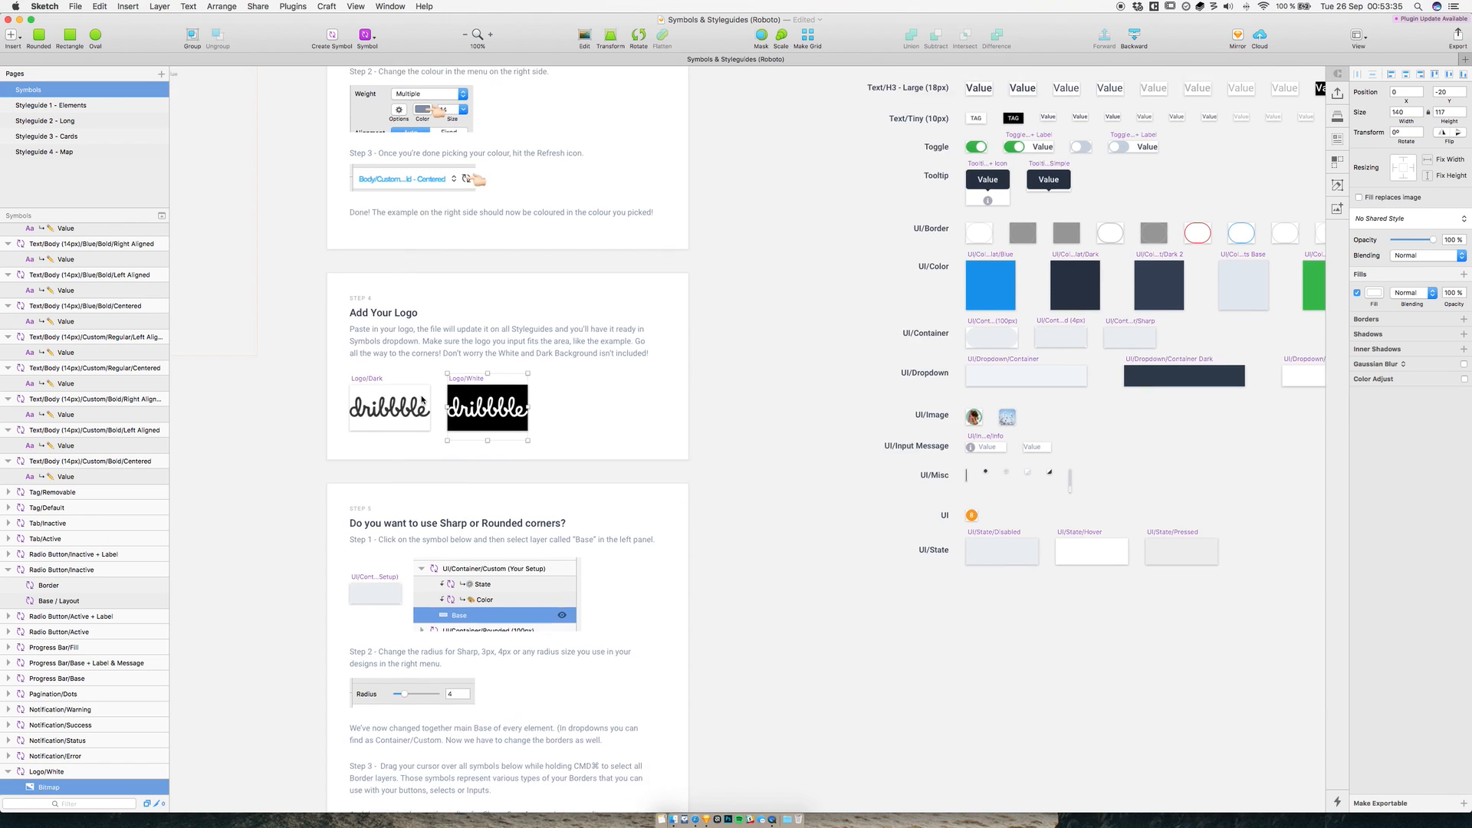
scroll(421, 399, "down", 3)
left_click(388, 424)
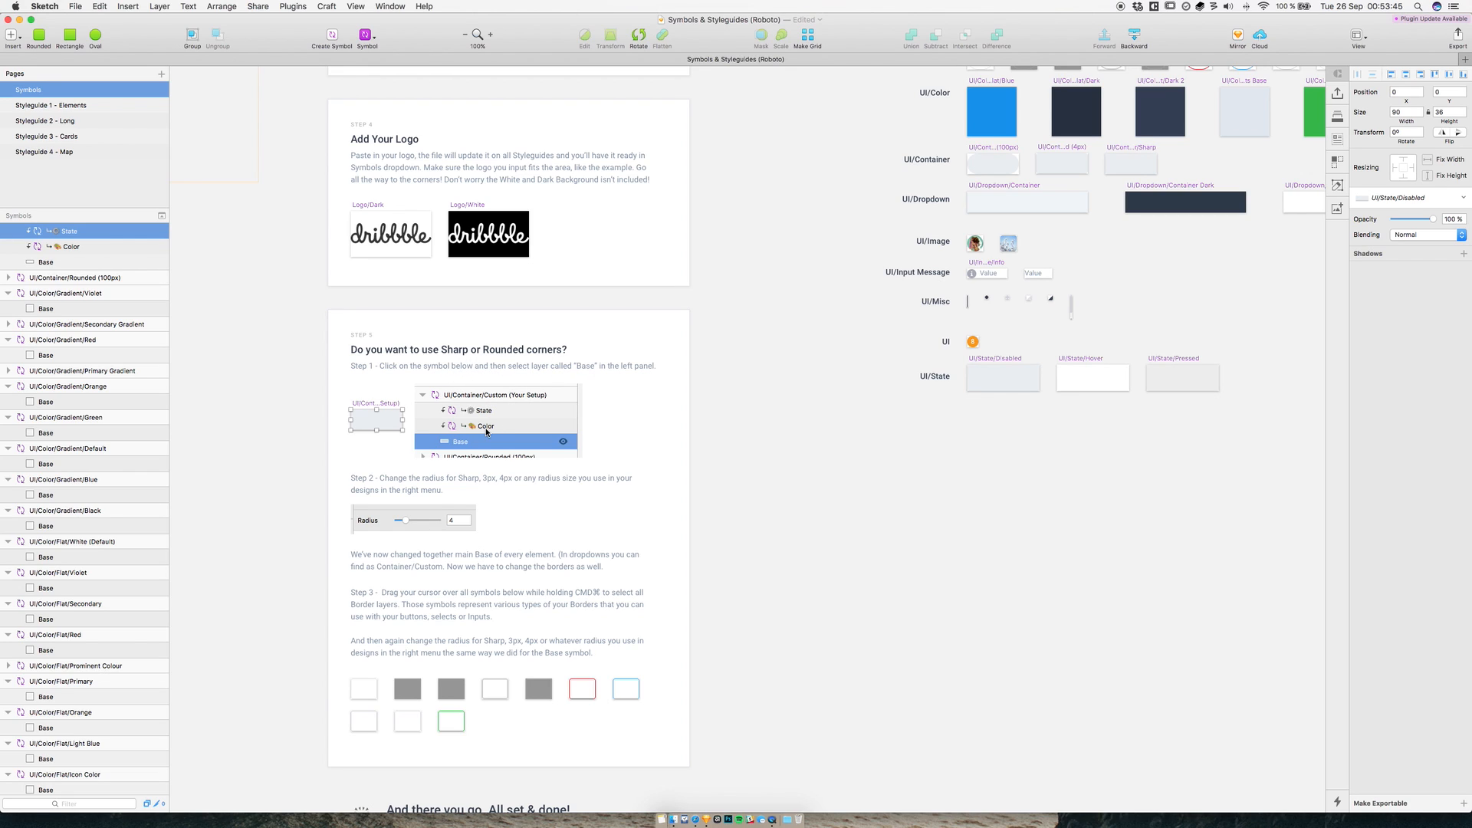
left_click(51, 263)
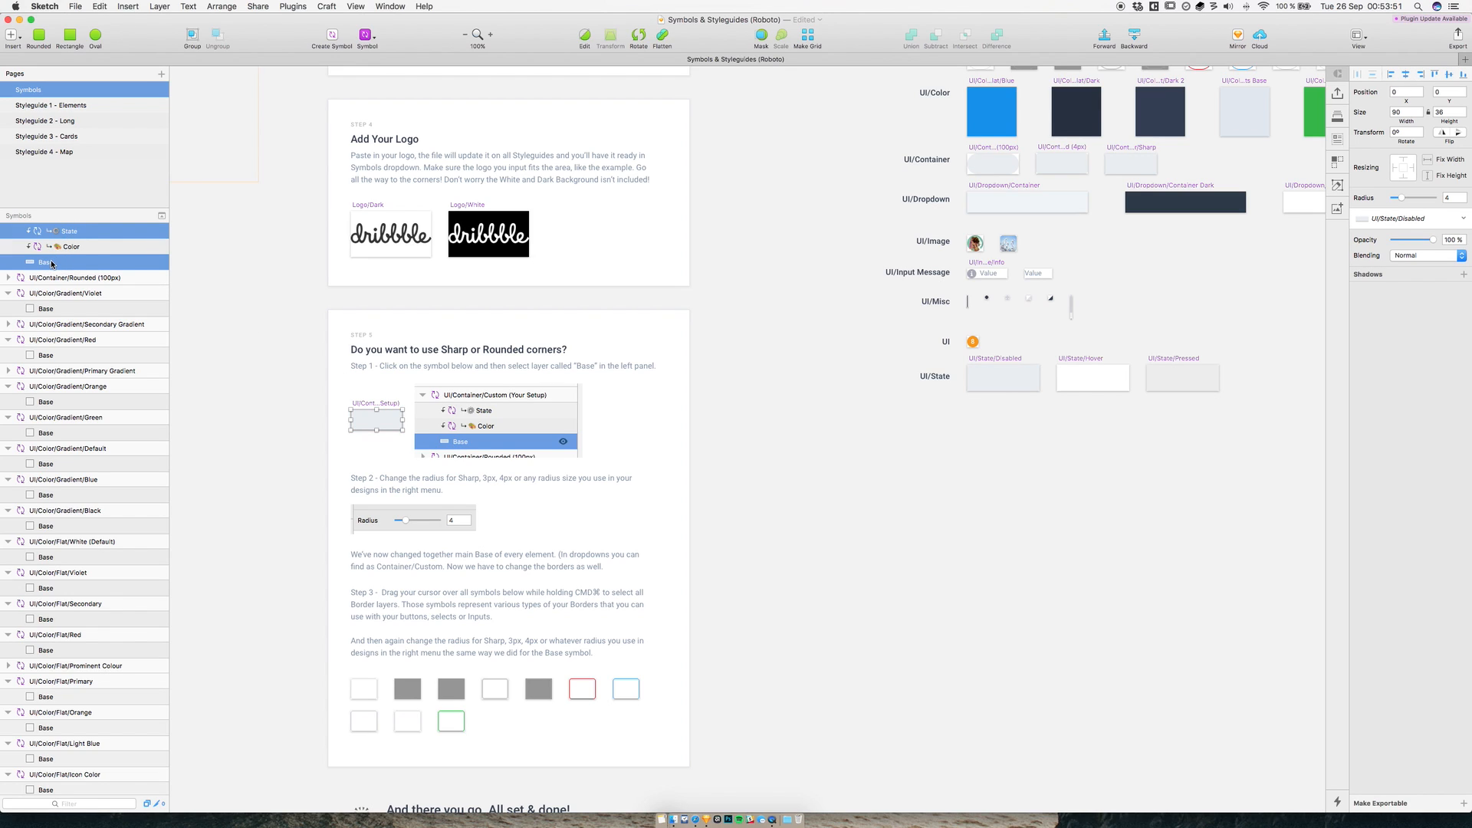
left_click(51, 264)
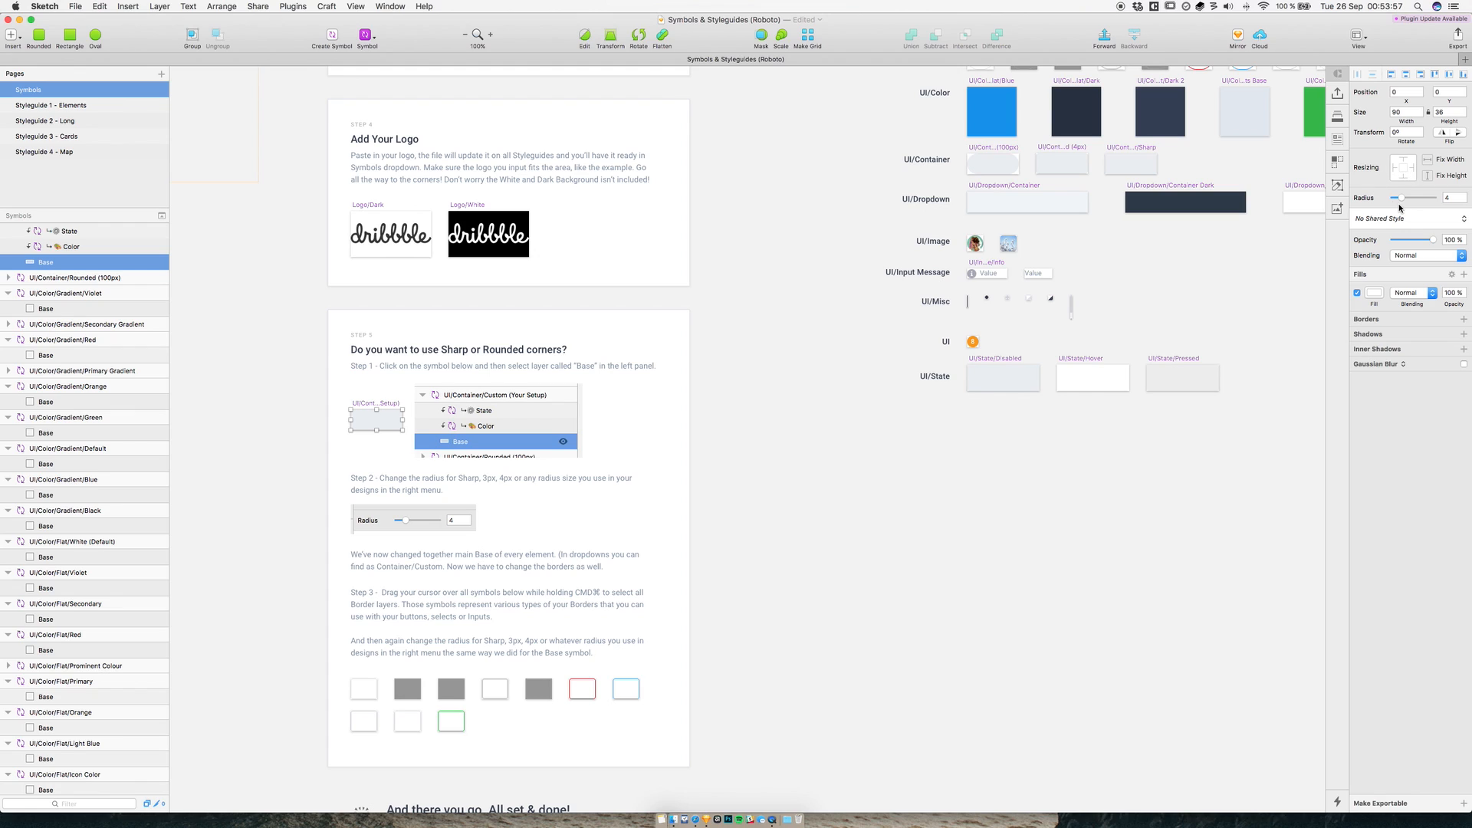
left_click_drag(1403, 200, 1429, 202)
left_click(1455, 199)
- Select the Border Shape layers of all the border symbols in step 5, change their corner radius and clear the selection
scroll(520, 529, "down", 2)
scroll(520, 529, "down", 3)
scroll(520, 529, "left", 1)
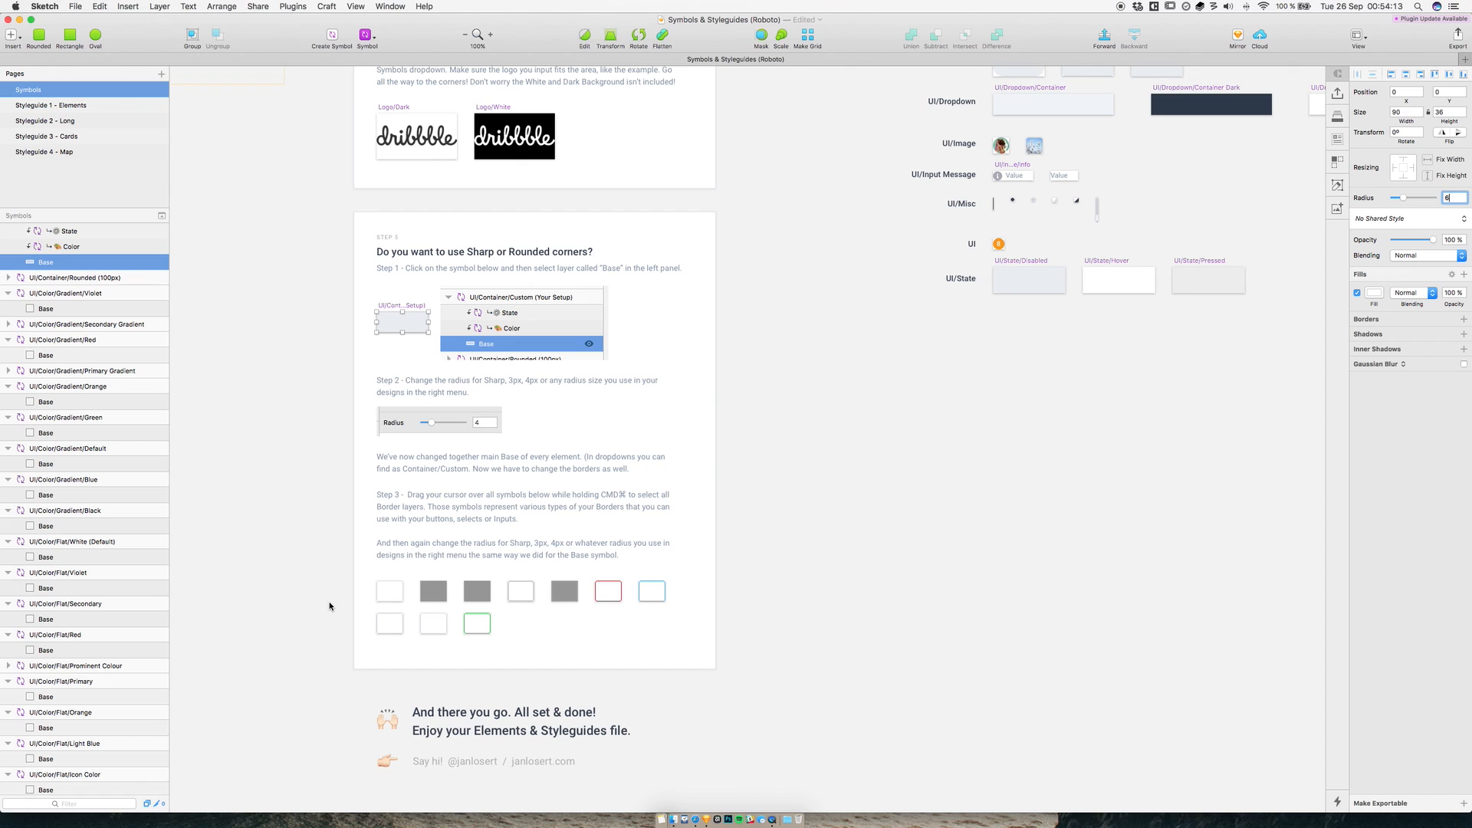
left_click(361, 569)
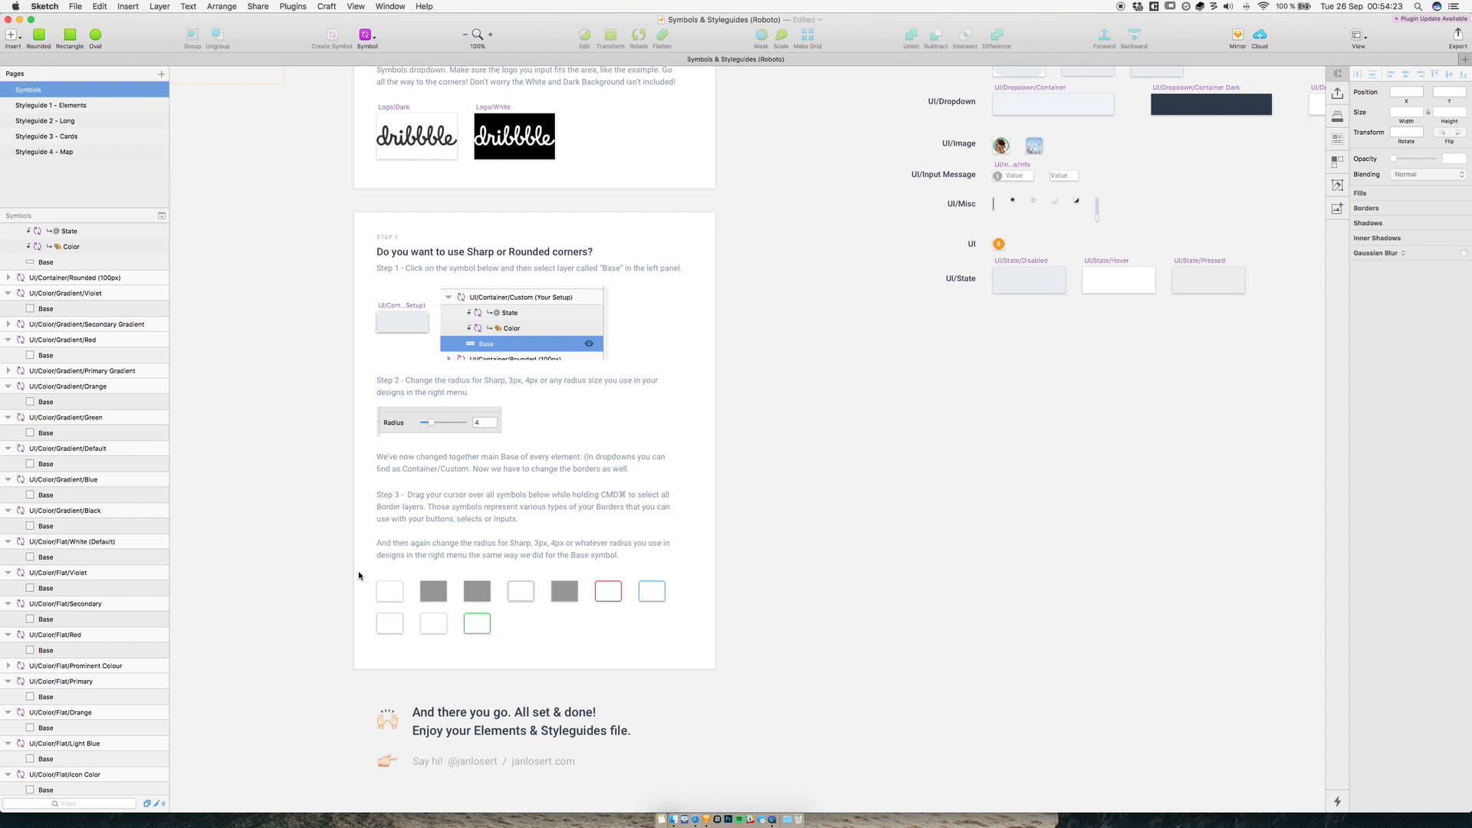
left_click_drag(358, 570, 685, 647)
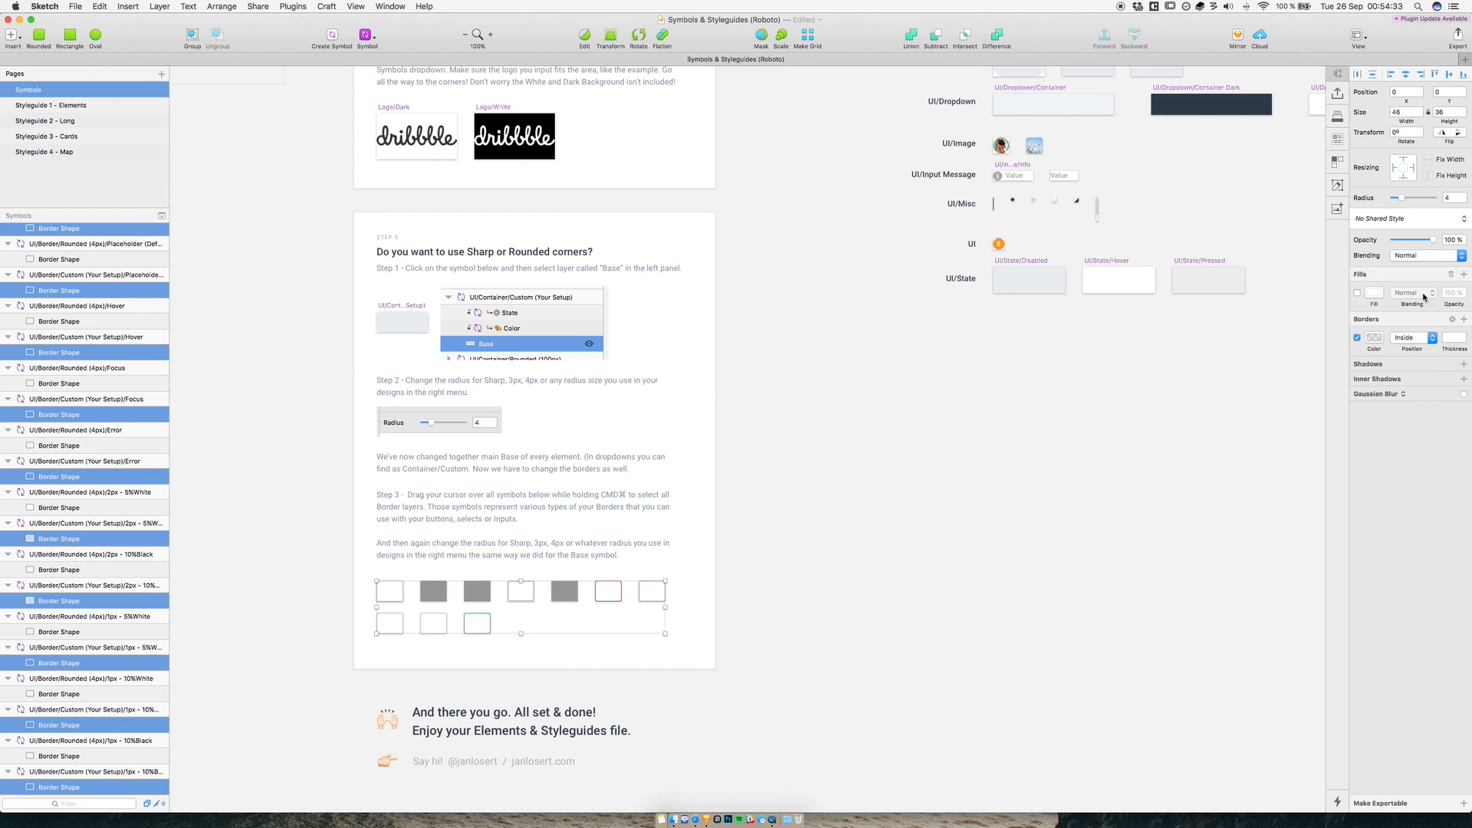
left_click(1445, 198)
key("Return")
left_click(735, 435)
- Examine the button and input symbols, and inspect the Border layer of the medium button with label and double icon
scroll(735, 434, "up", 10)
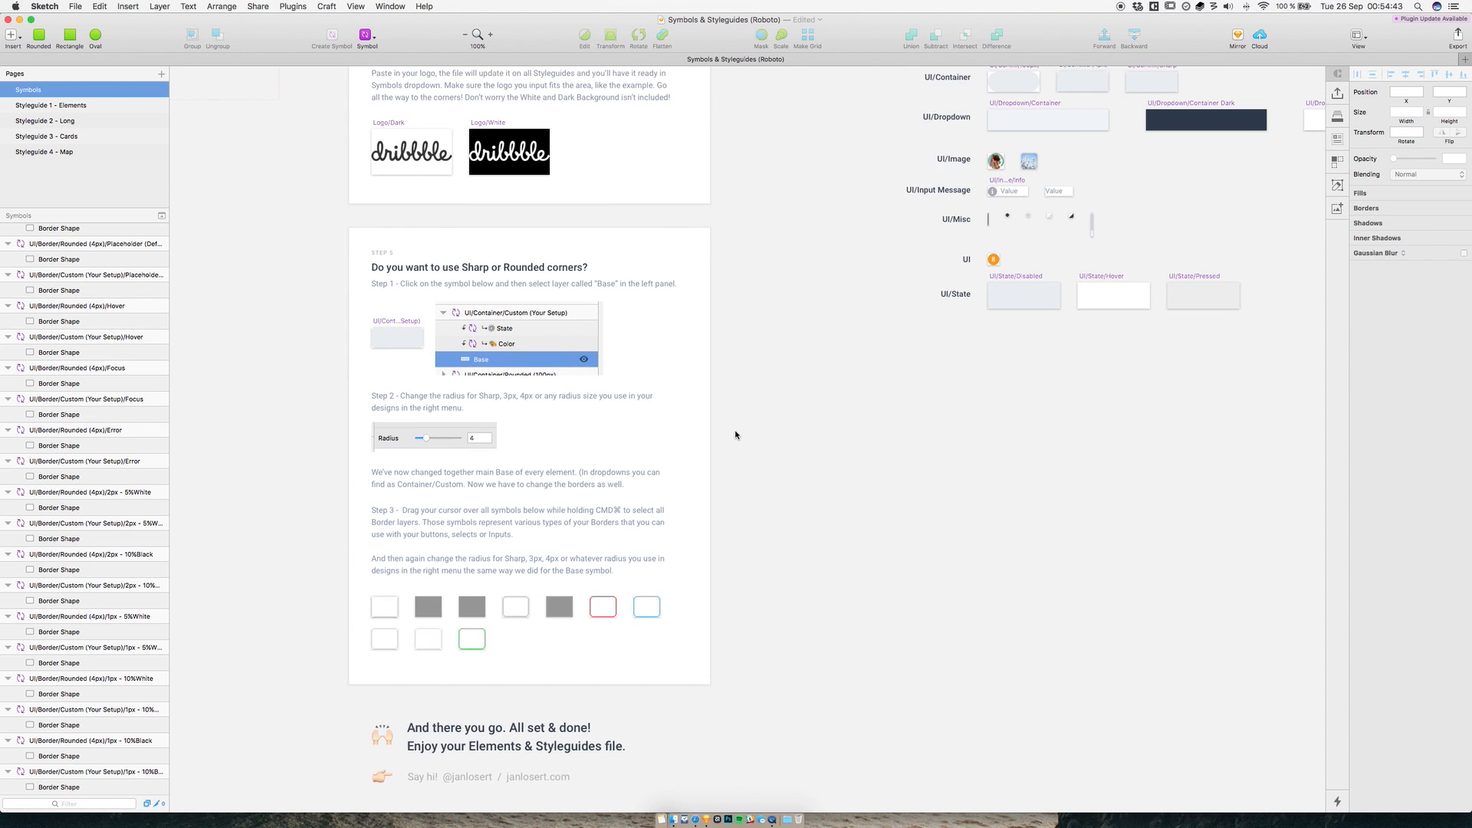
scroll(735, 435, "right", 4)
scroll(735, 435, "up", 10)
scroll(735, 435, "right", 3)
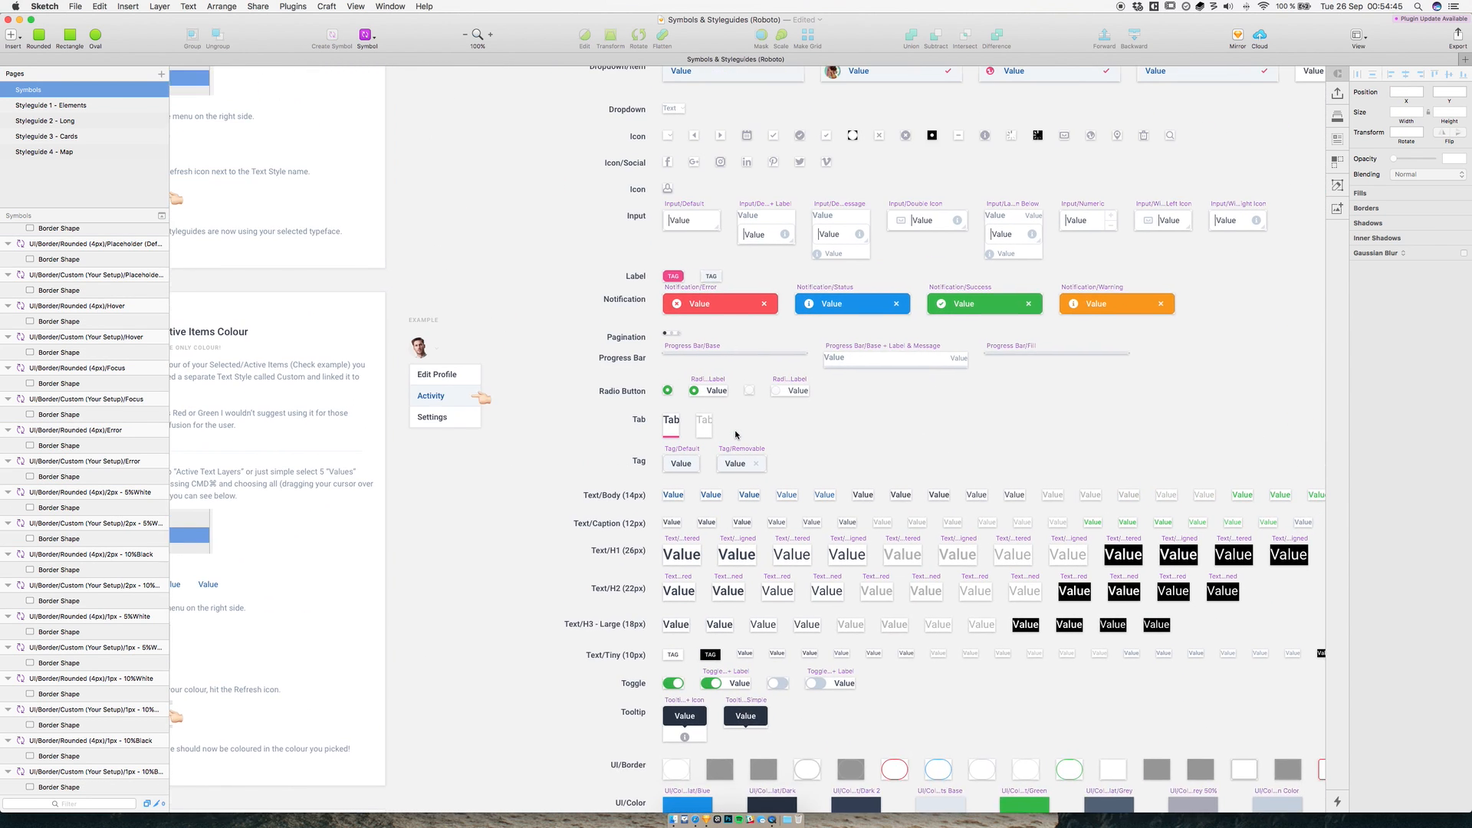
scroll(736, 434, "up", 5)
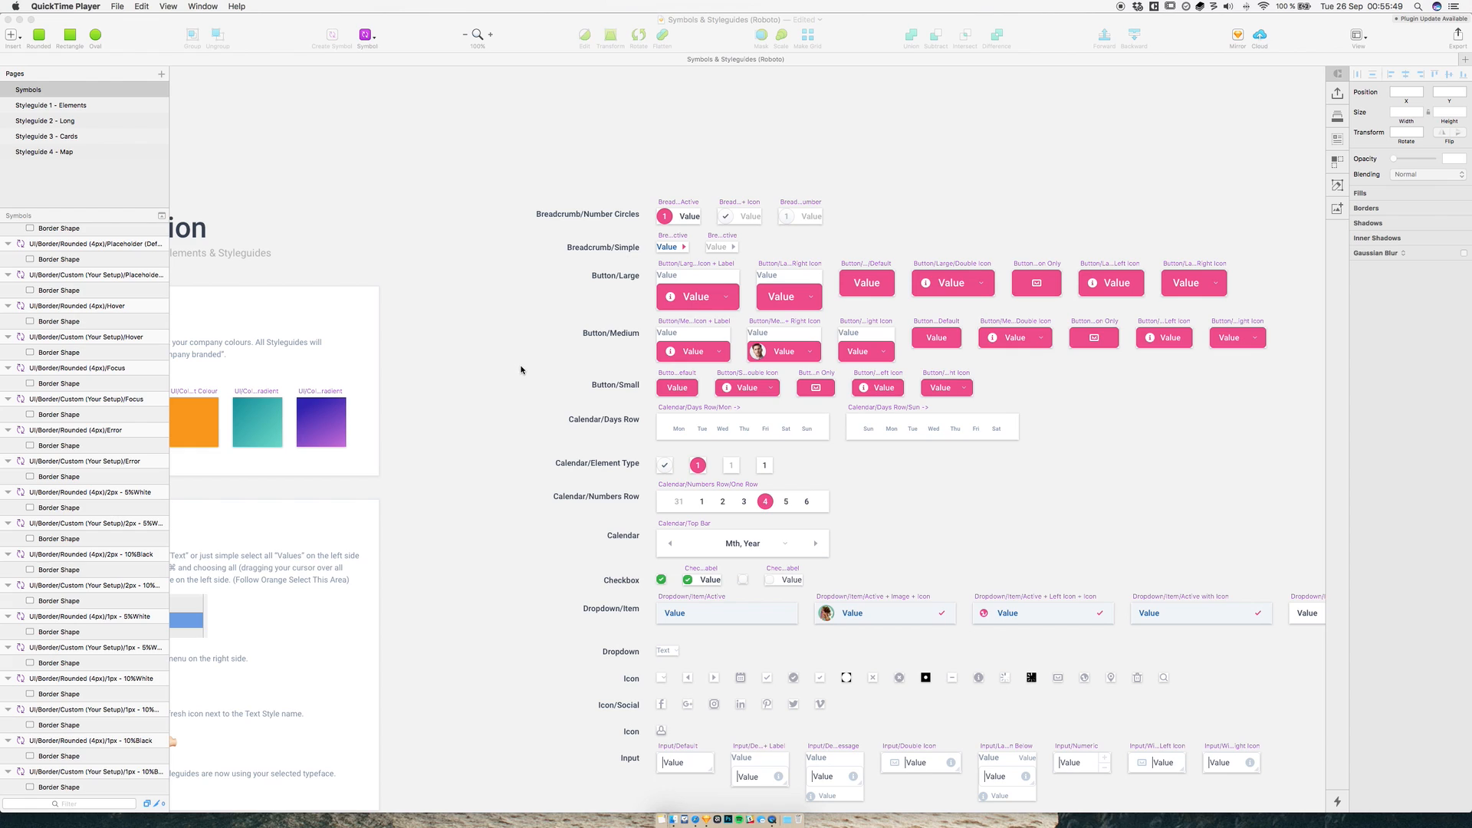
left_click(700, 348)
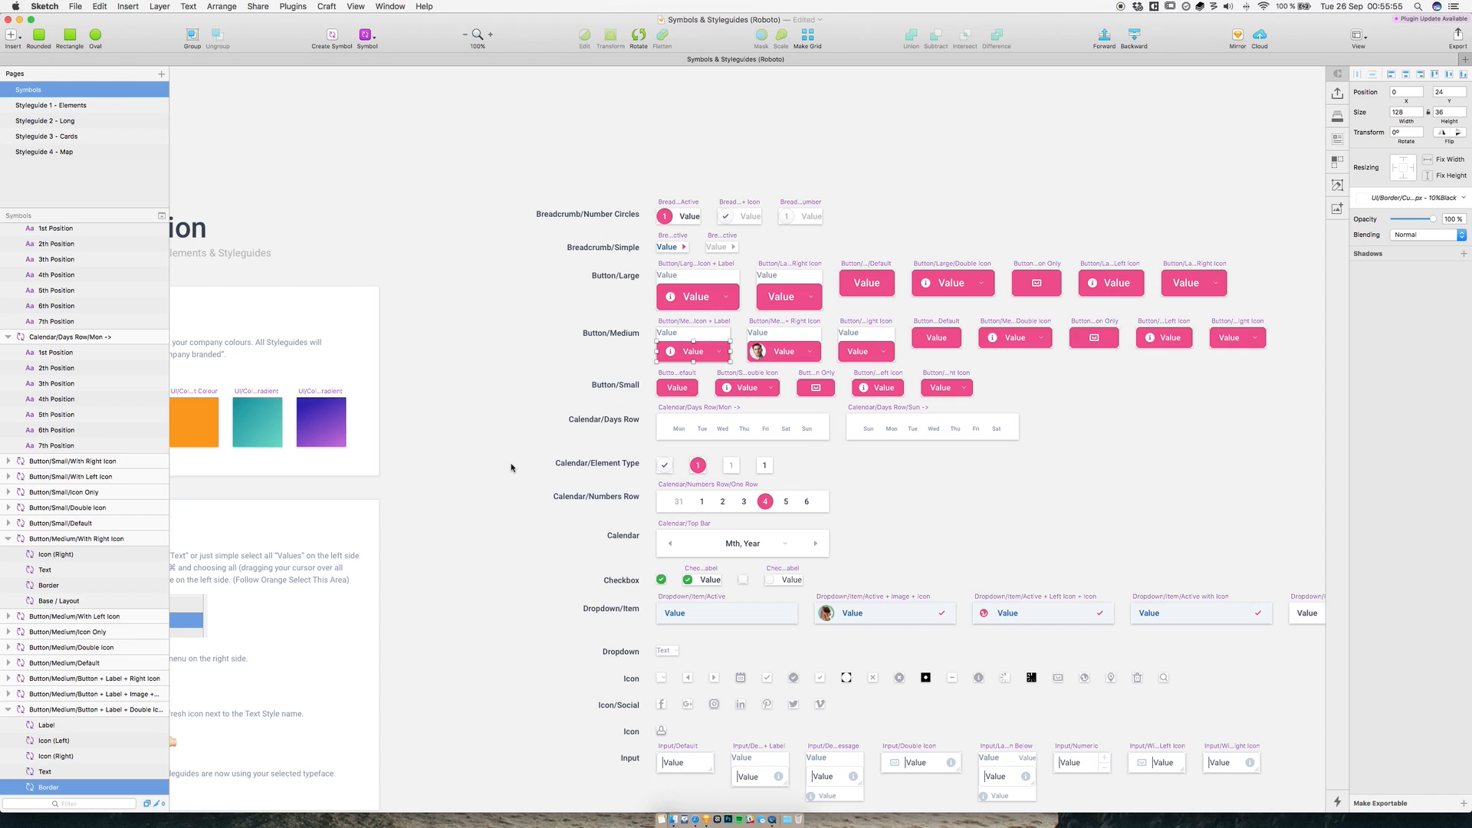
- Review the instruction cards on typeface, active items colour, logo and corner radius on the Symbols page
scroll(510, 467, "down", 5)
scroll(510, 467, "left", 4)
scroll(511, 466, "down", 12)
scroll(511, 466, "left", 6)
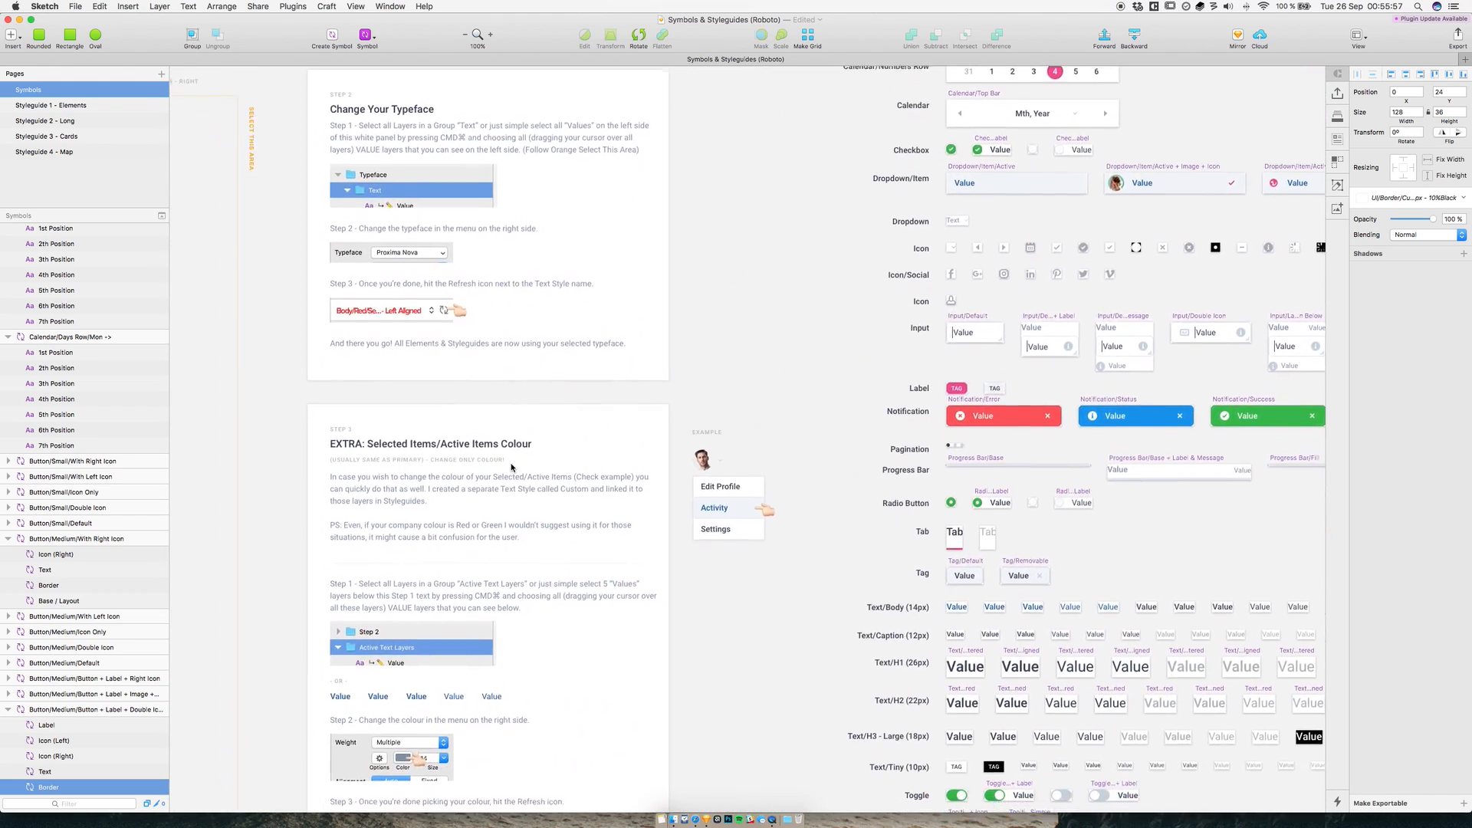
scroll(512, 467, "down", 6)
scroll(512, 467, "left", 1)
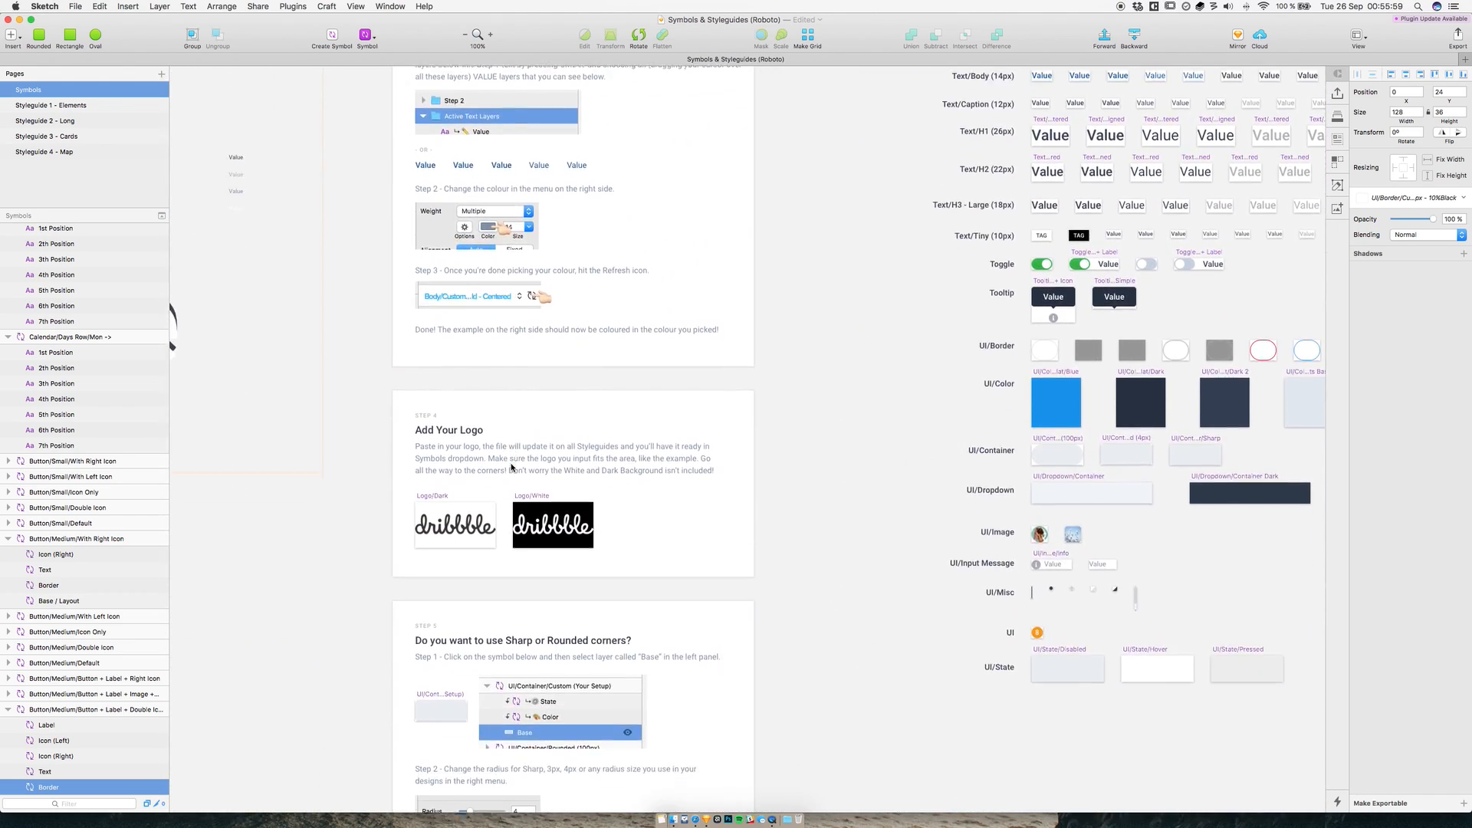
scroll(511, 467, "down", 16)
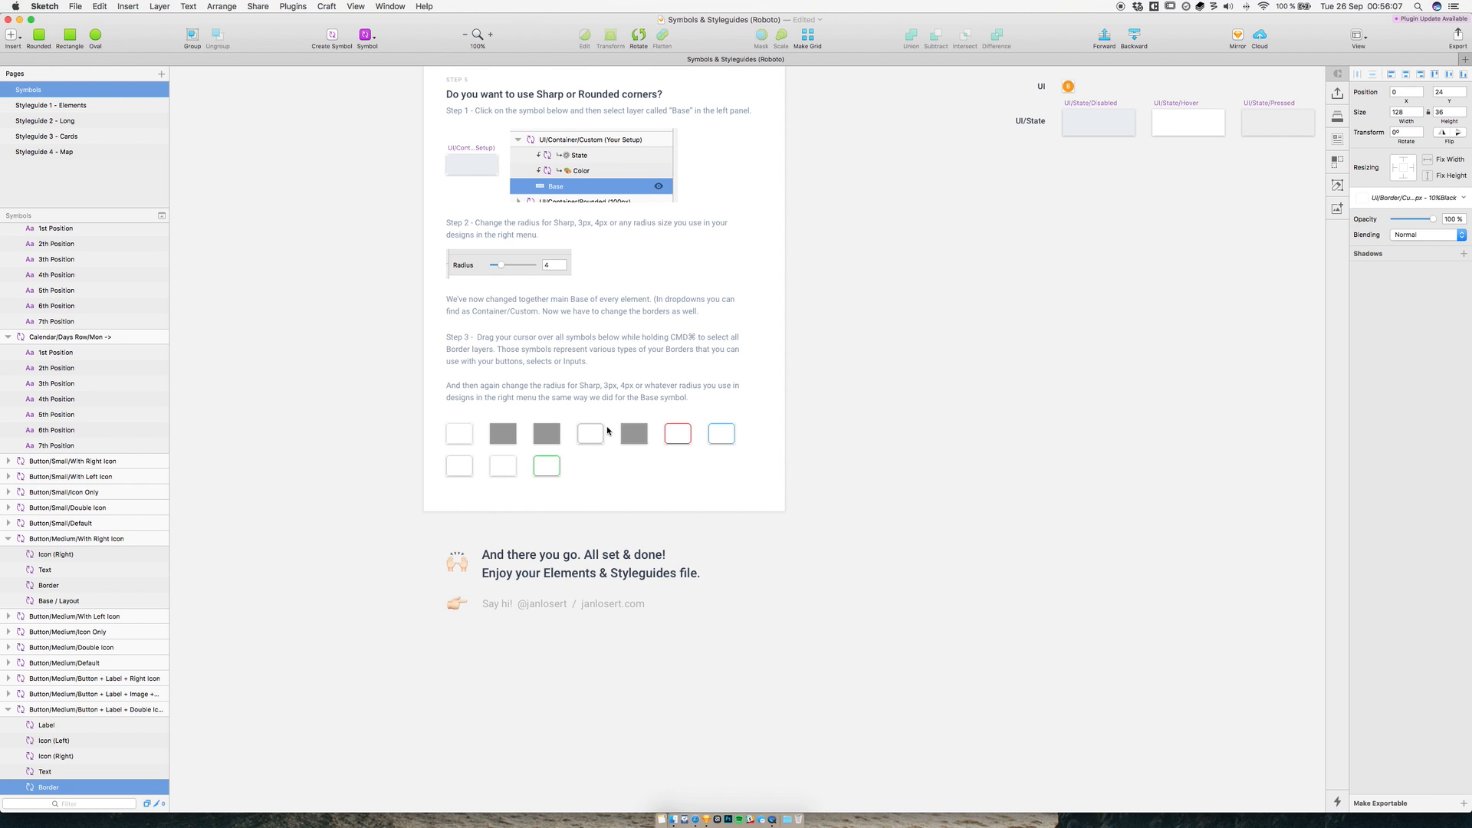
scroll(607, 430, "up", 20)
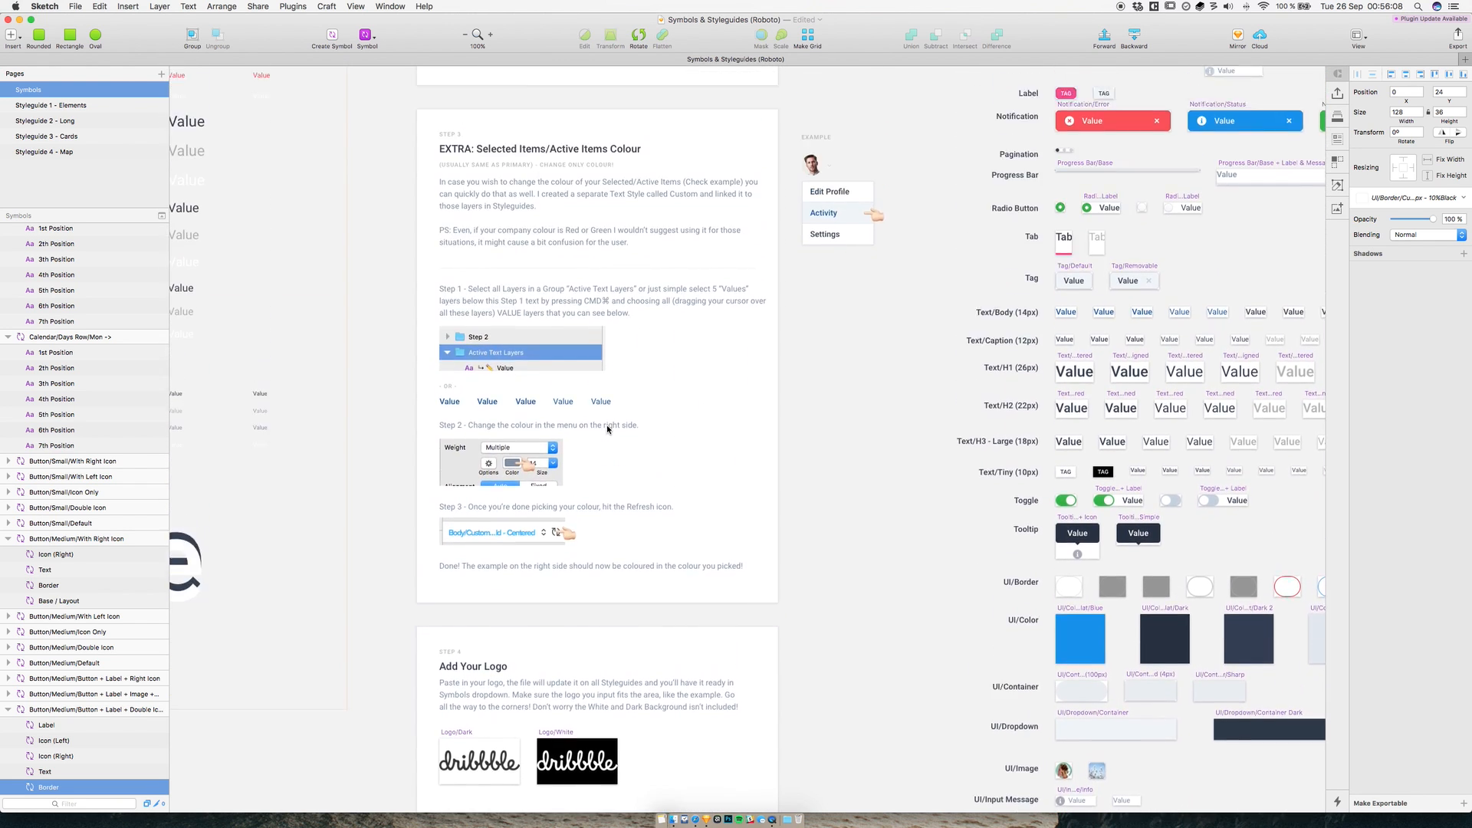
scroll(607, 430, "up", 5)
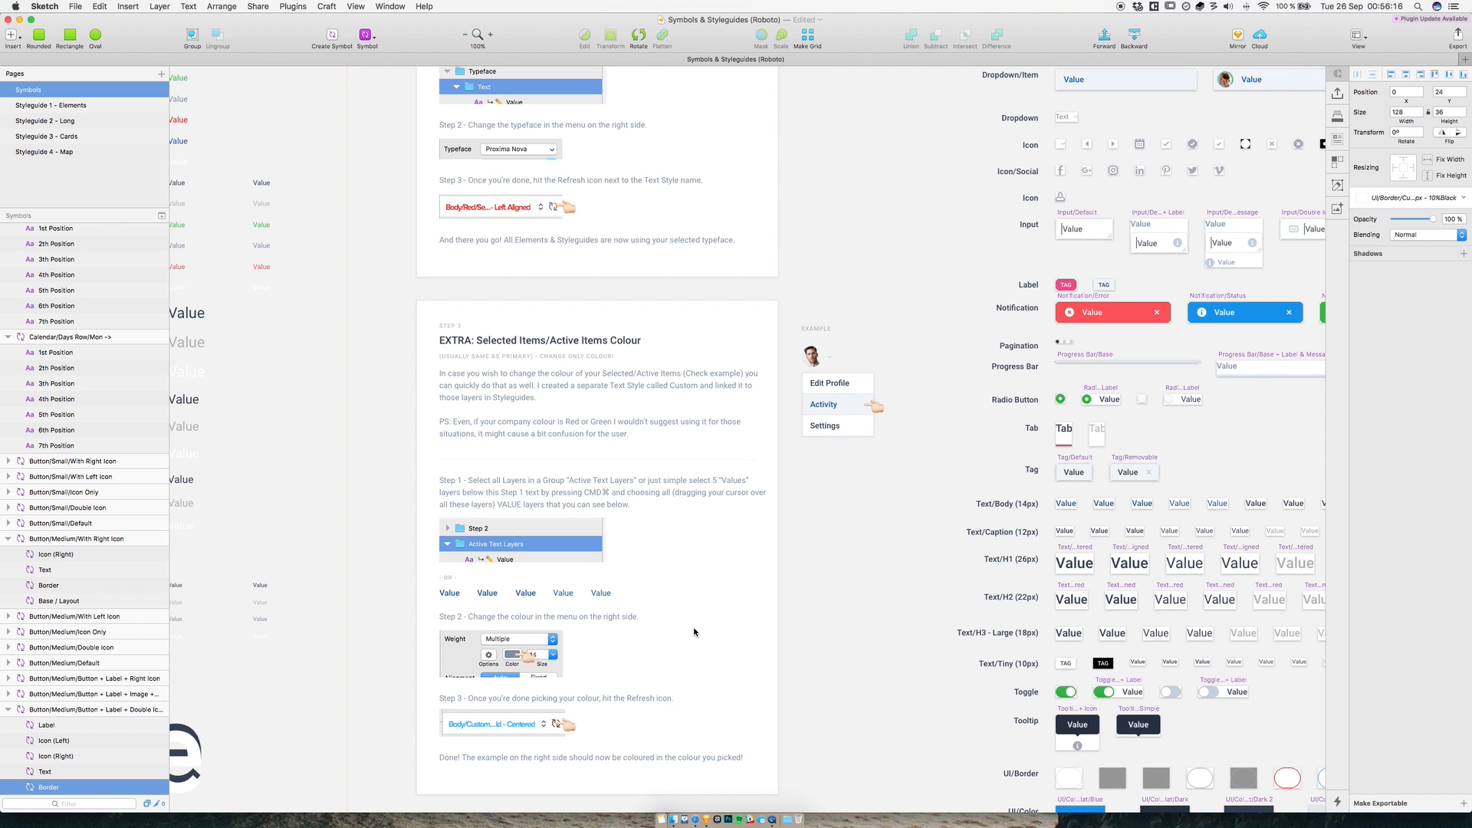
- Review the remaining instruction cards down to the closing note at the end of the Symbols page
scroll(695, 632, "down", 5)
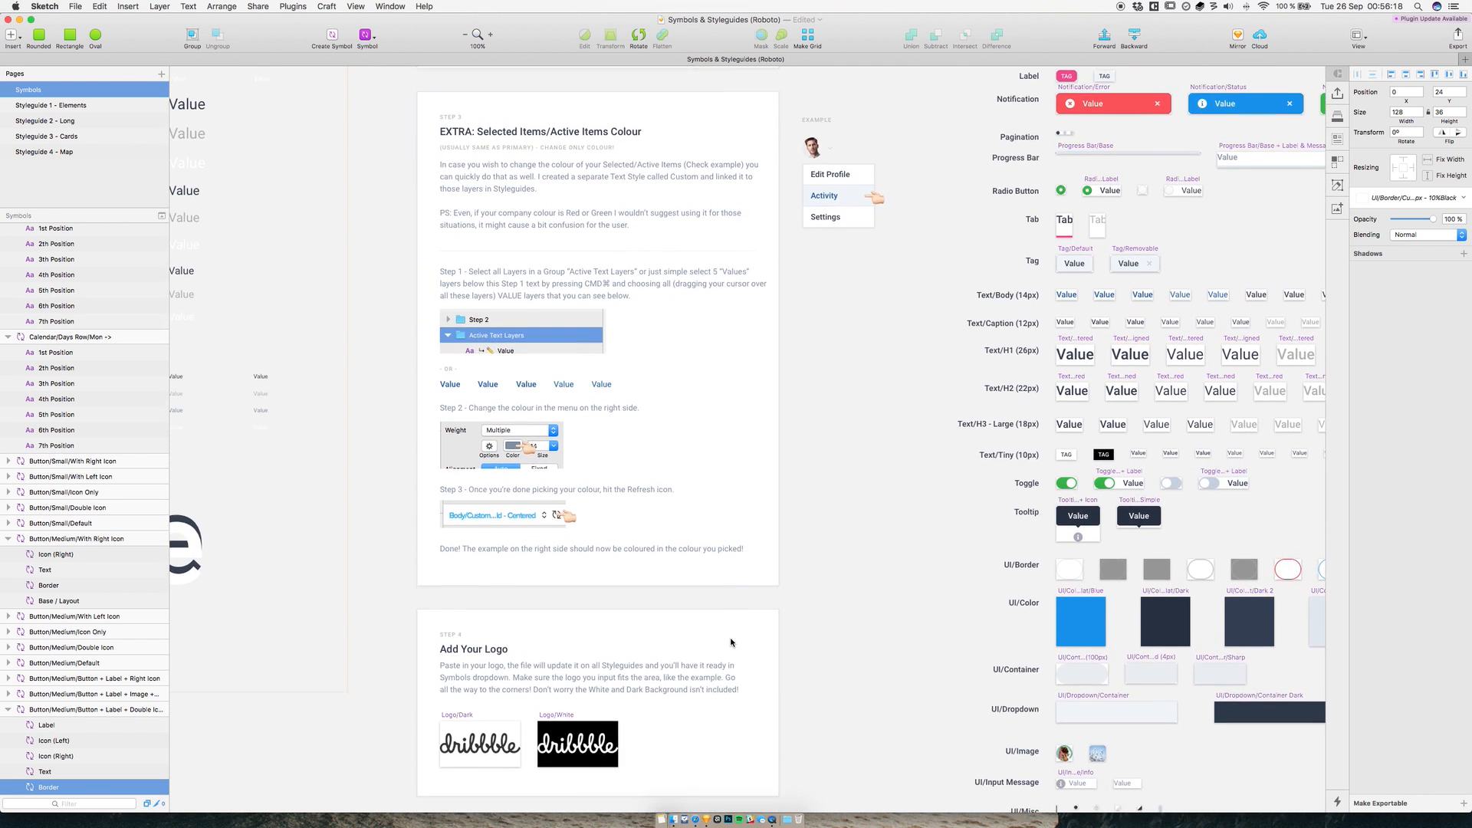
scroll(731, 643, "down", 15)
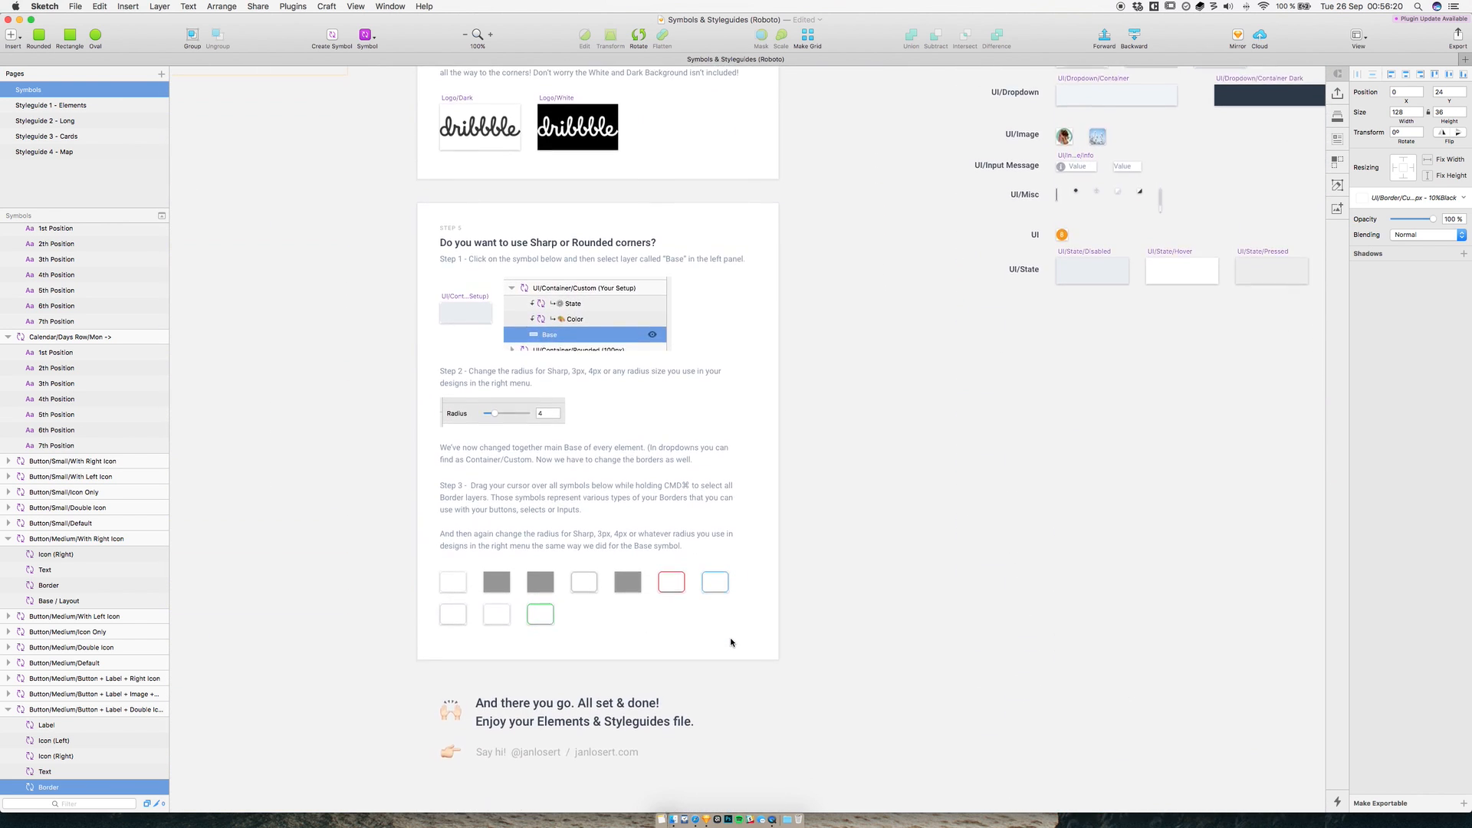
scroll(731, 643, "down", 2)
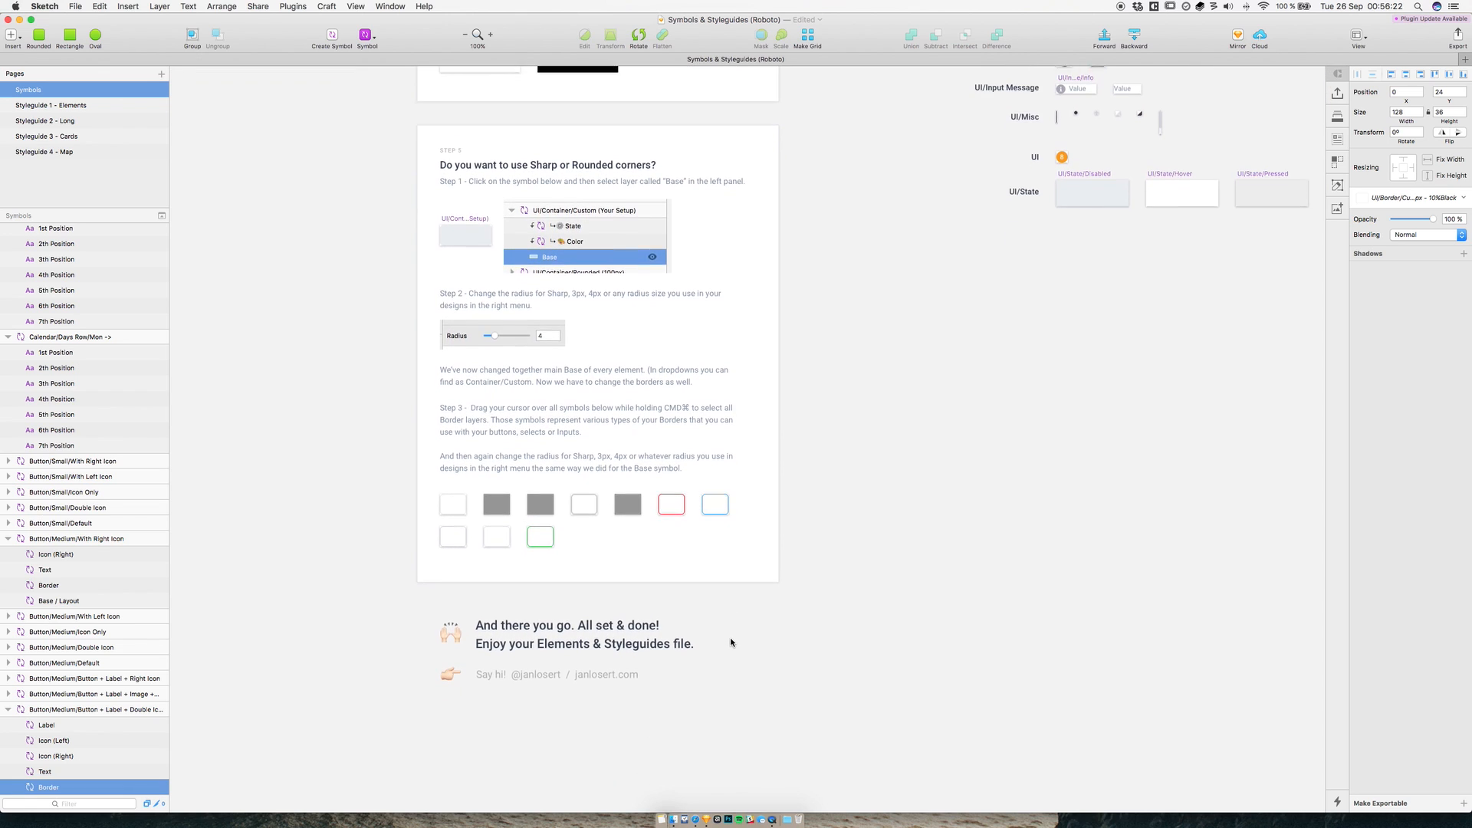
scroll(730, 639, "down", 1)
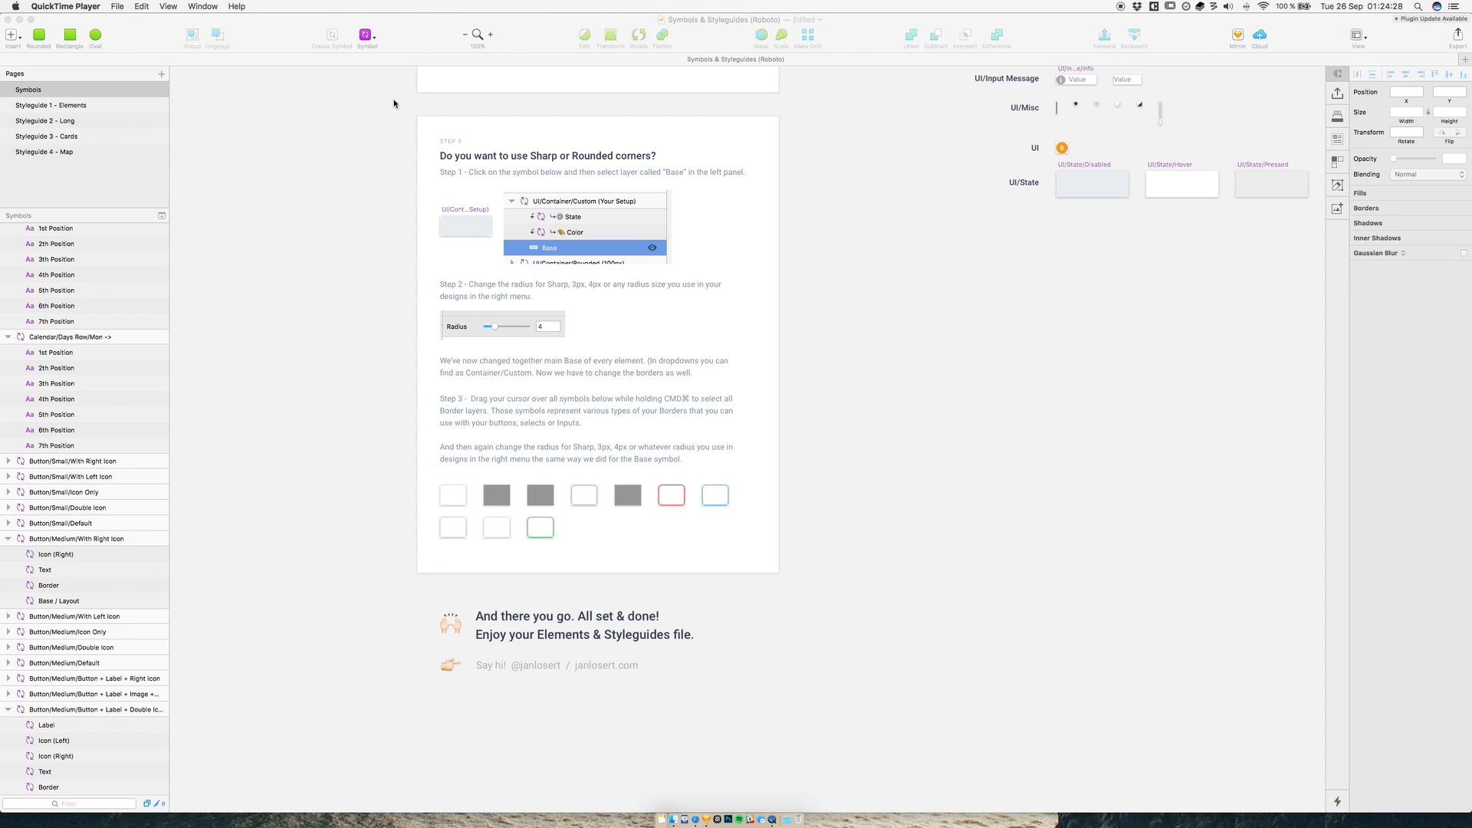
- Insert the Button/Medium/Button + Label + Right Icon symbol on the empty canvas beside the step 5 card
left_click(366, 35)
mouse_move(414, 69)
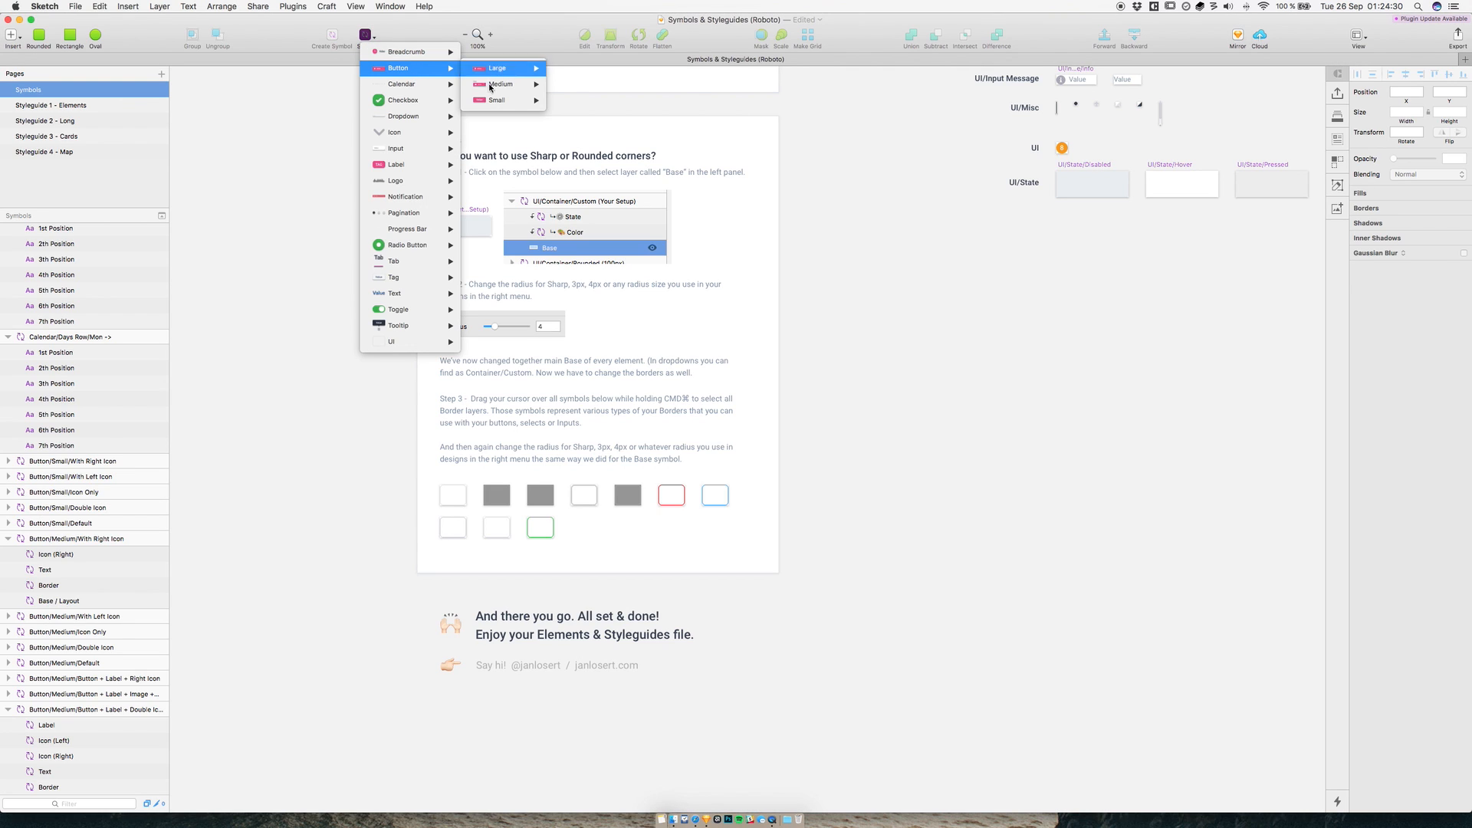
mouse_move(506, 84)
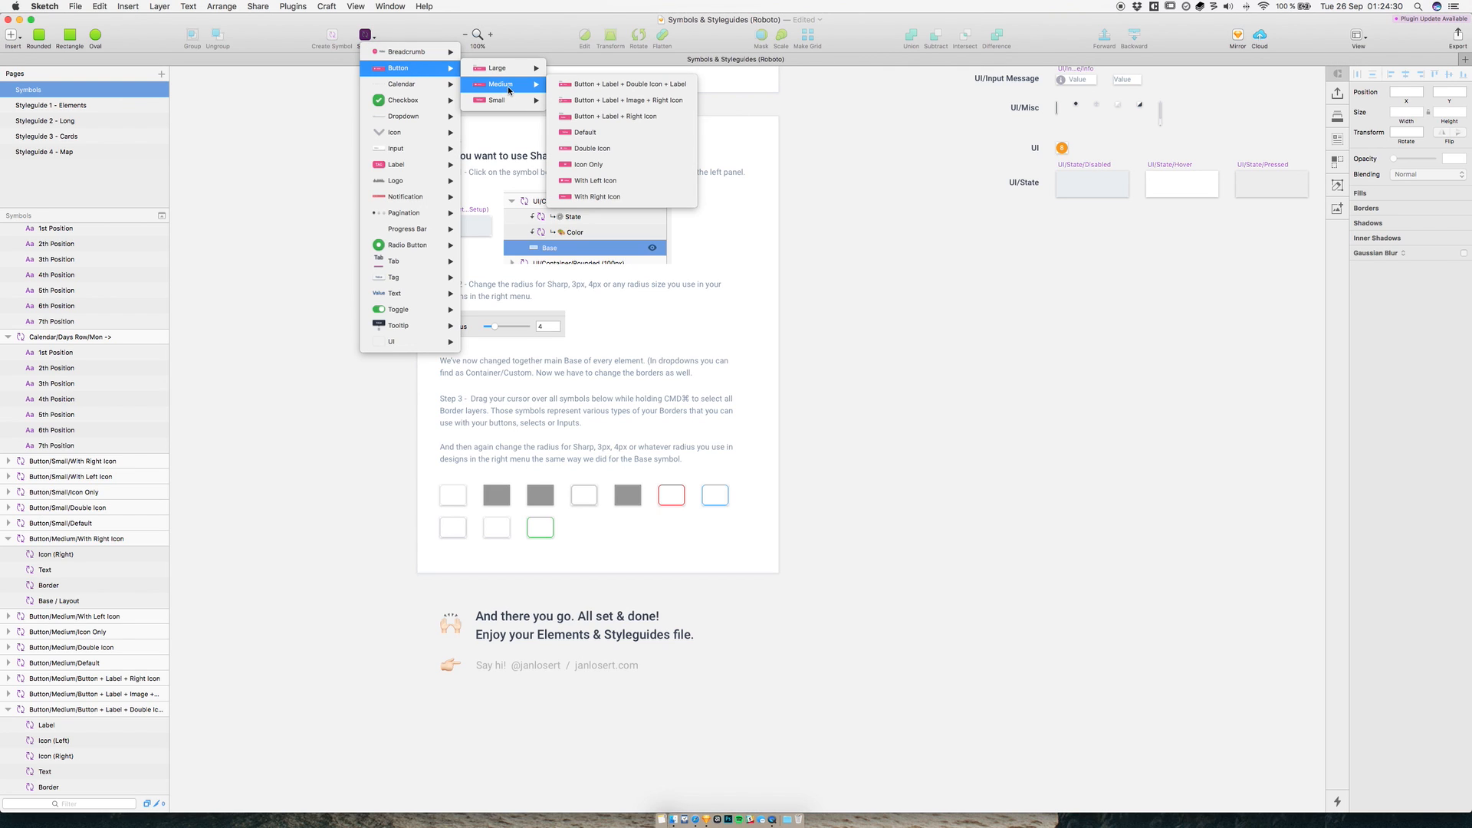
left_click(608, 117)
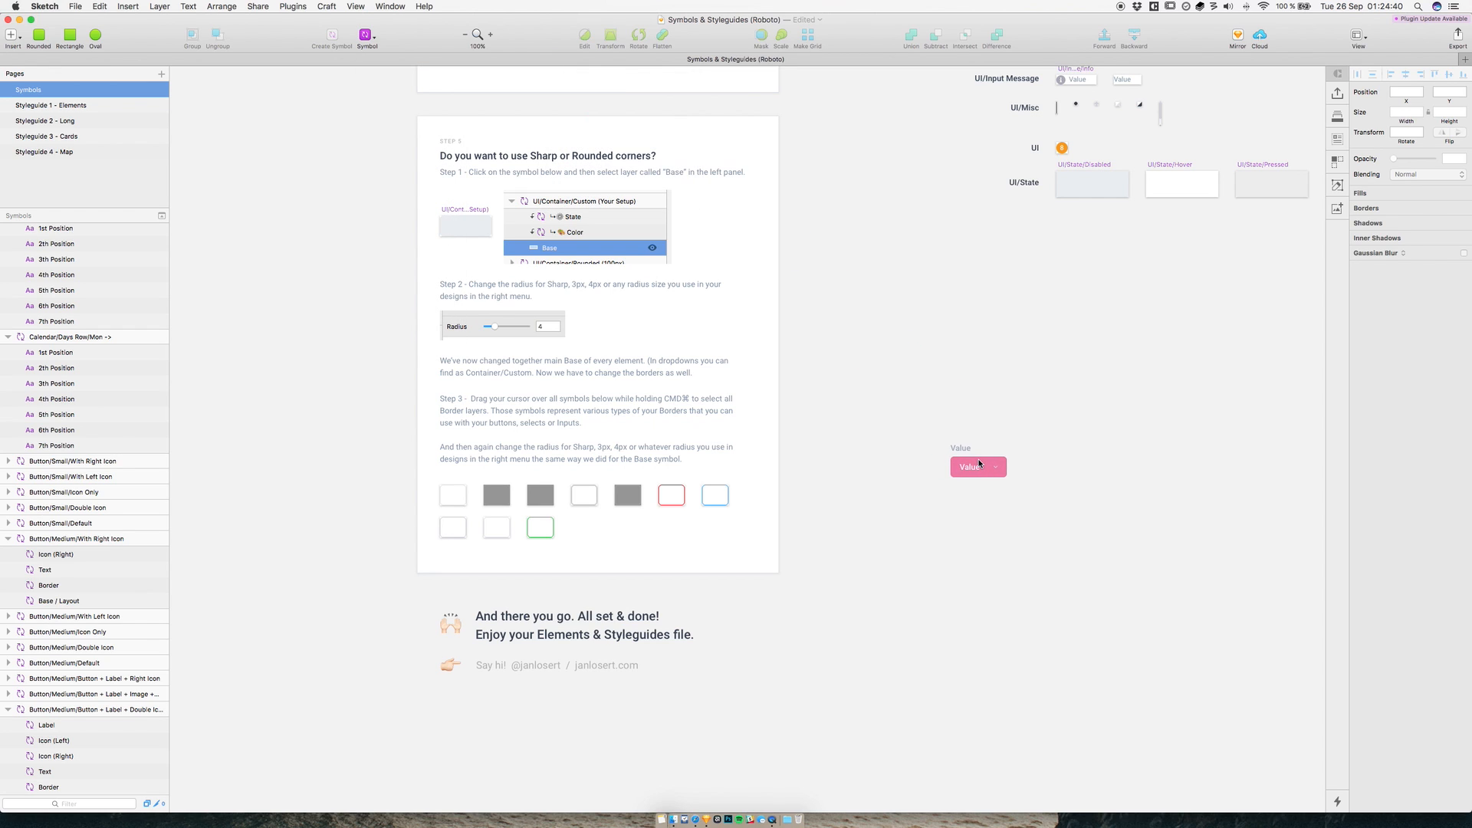
left_click(979, 463)
scroll(991, 459, "right", 5)
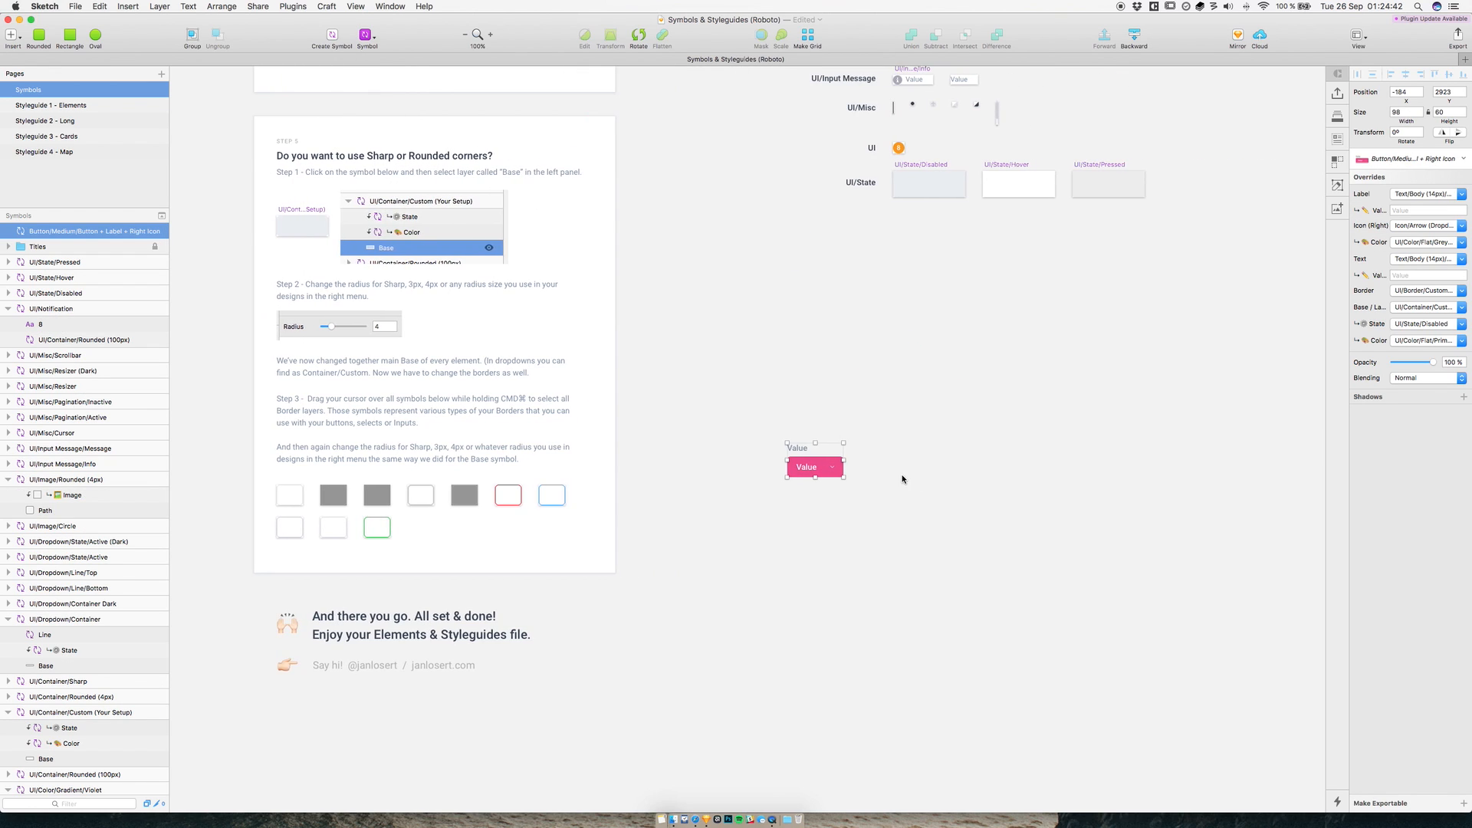
scroll(902, 479, "right", 2)
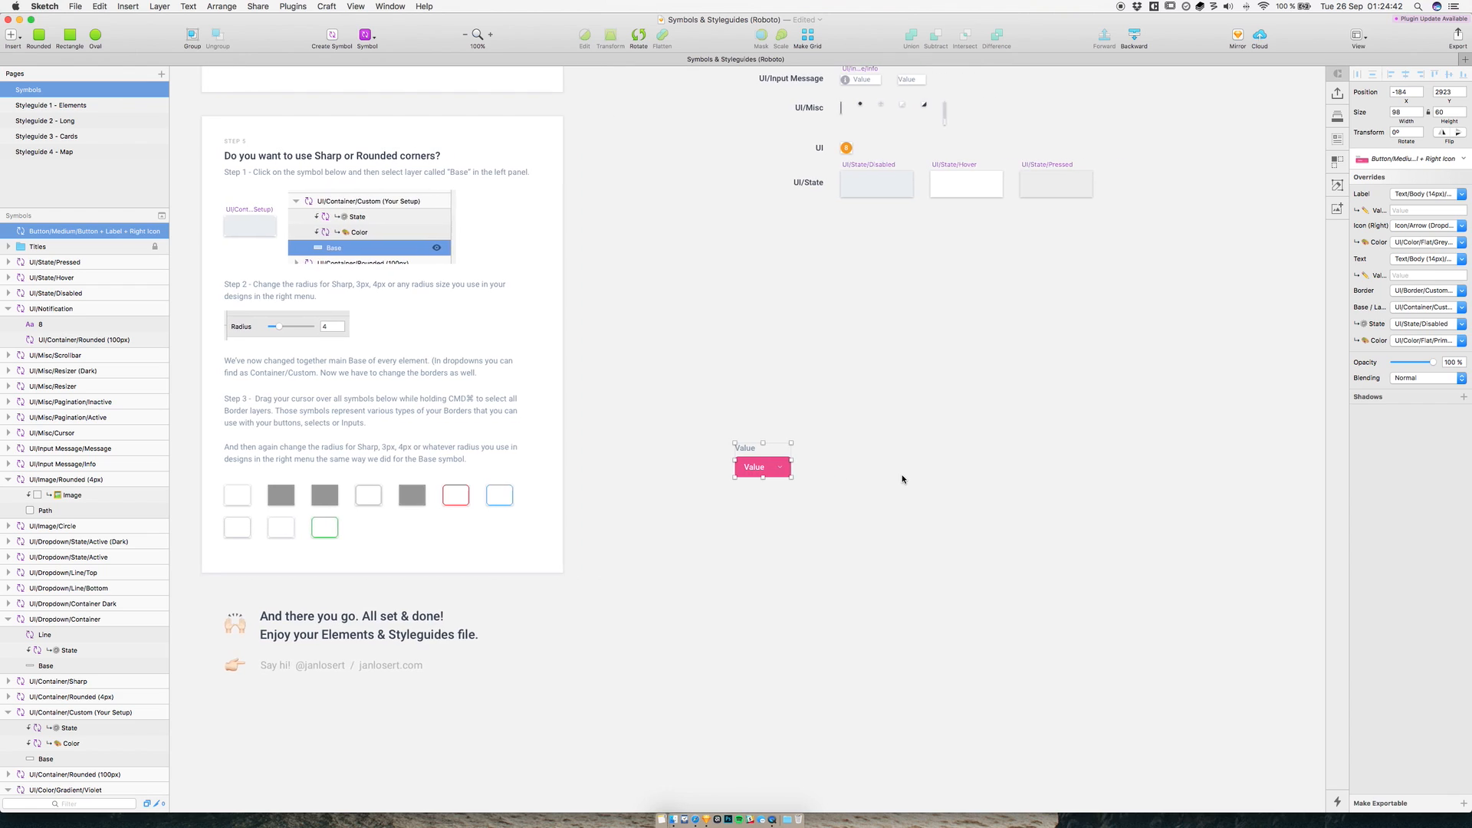
left_click(490, 34)
left_click(772, 351)
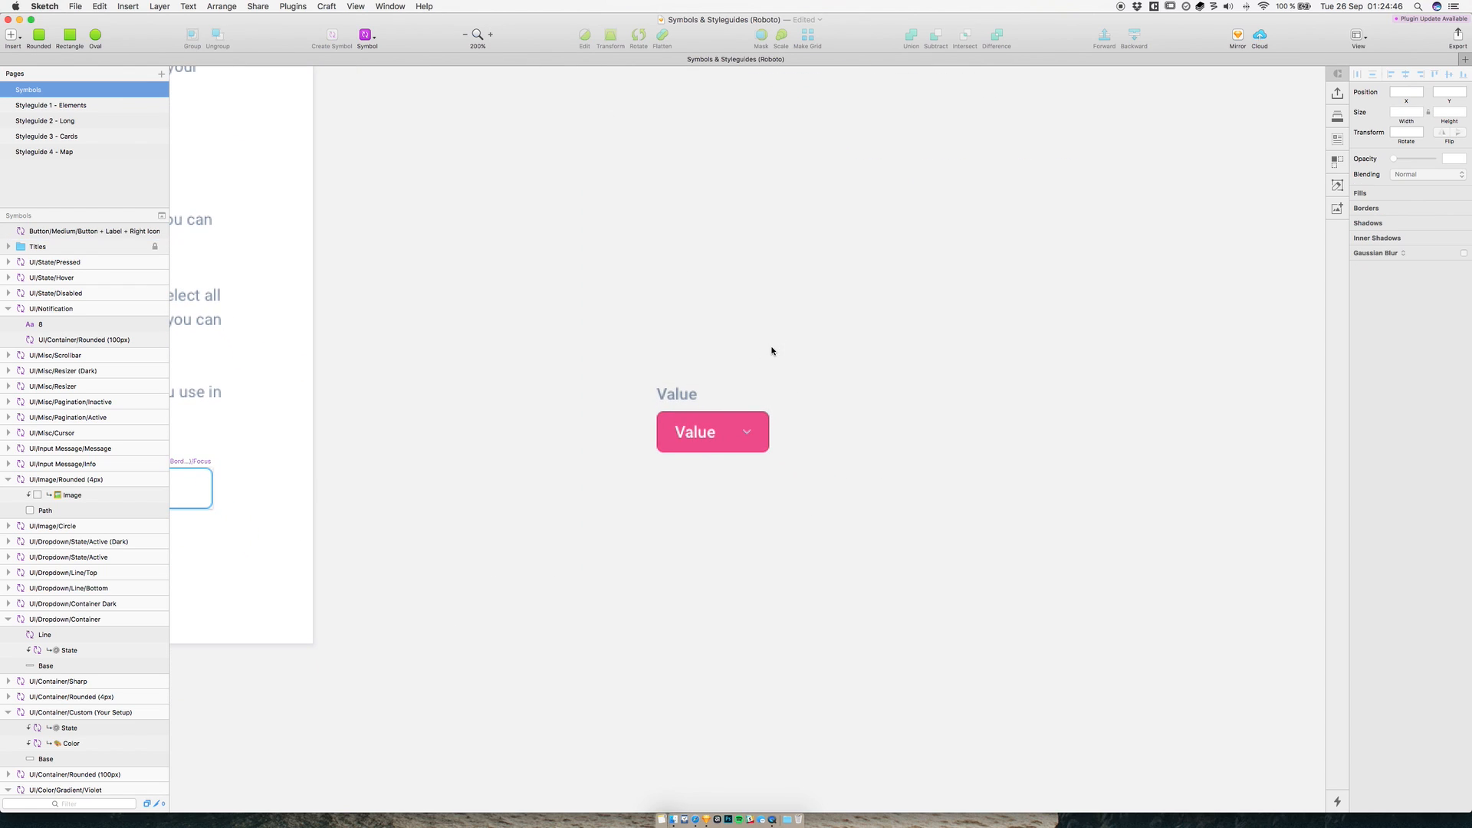
left_click(729, 433)
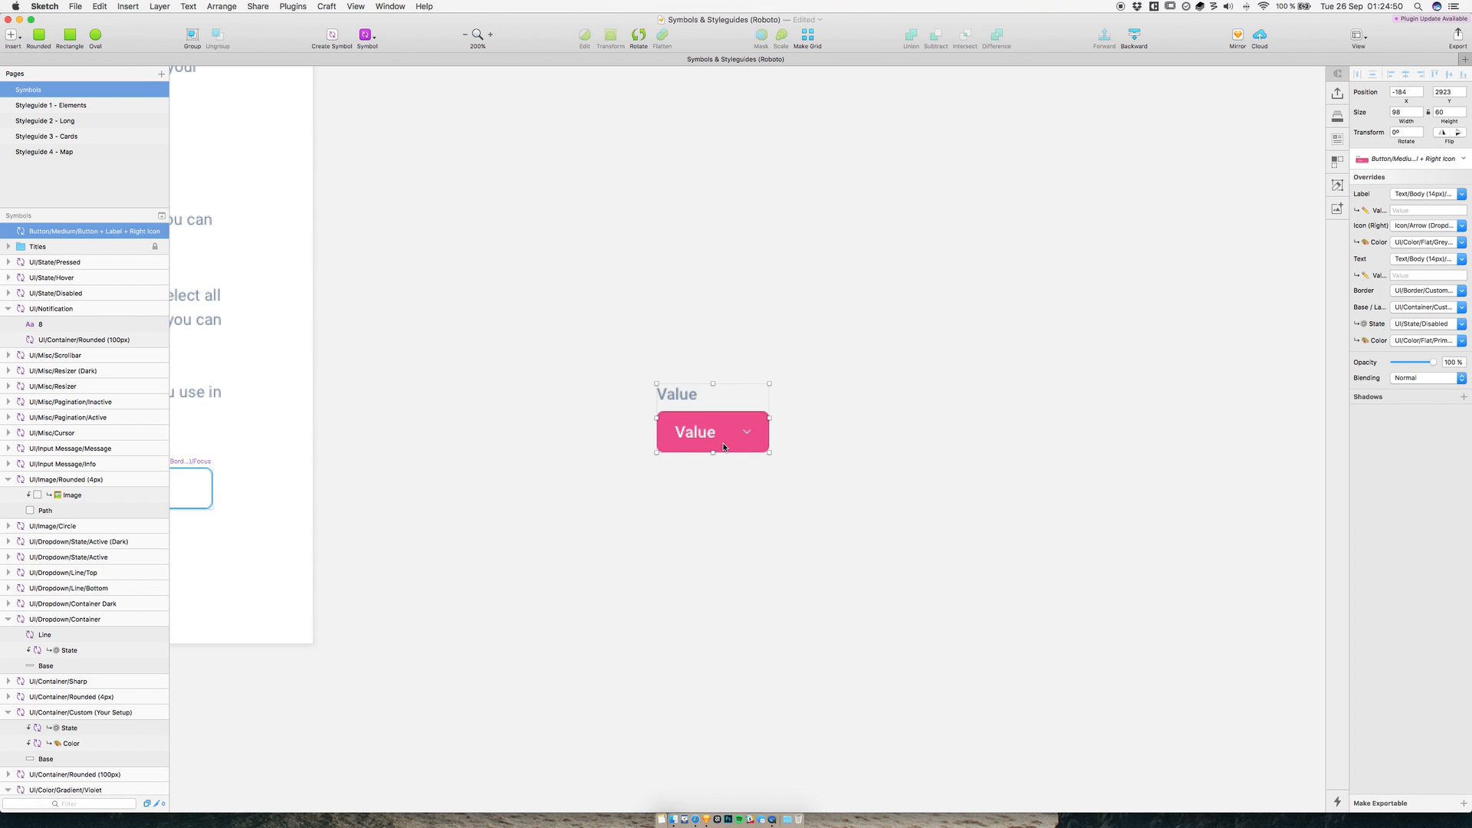
left_click(633, 437)
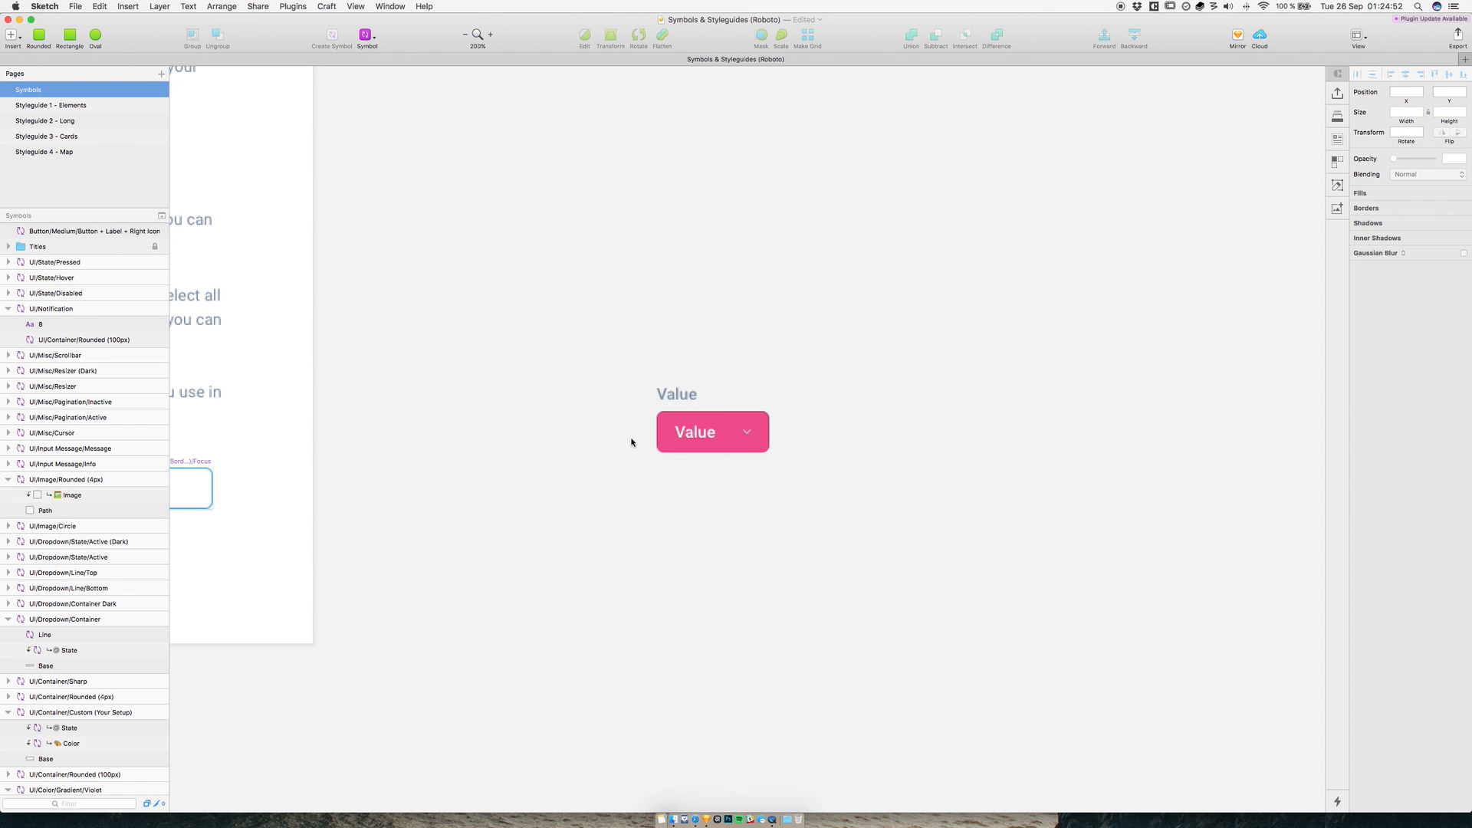
- Examine the Body (14px) text colours and weights offered for the button's Label override without changing it
left_click(688, 434)
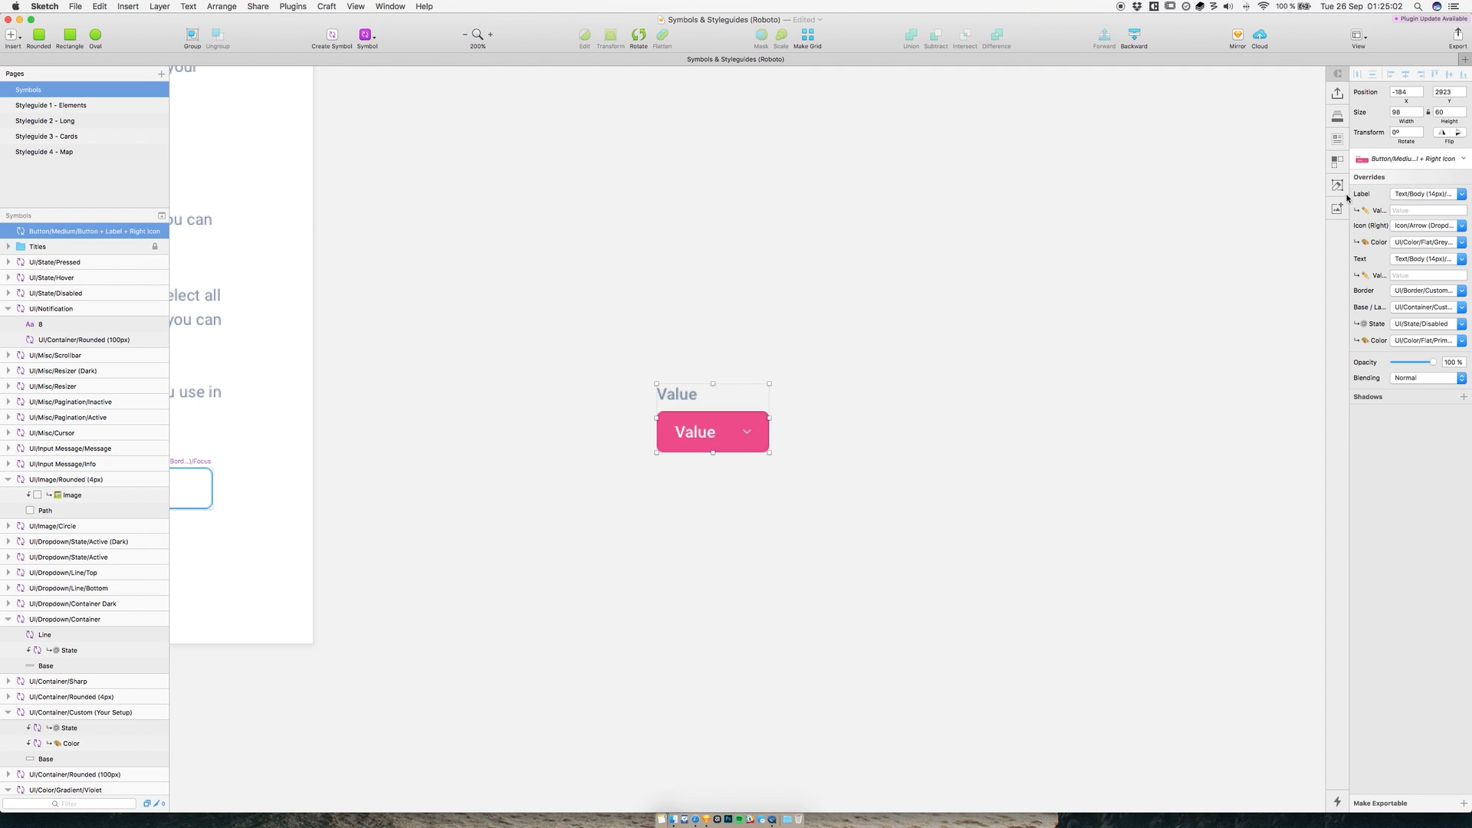
left_click(1429, 196)
mouse_move(1418, 225)
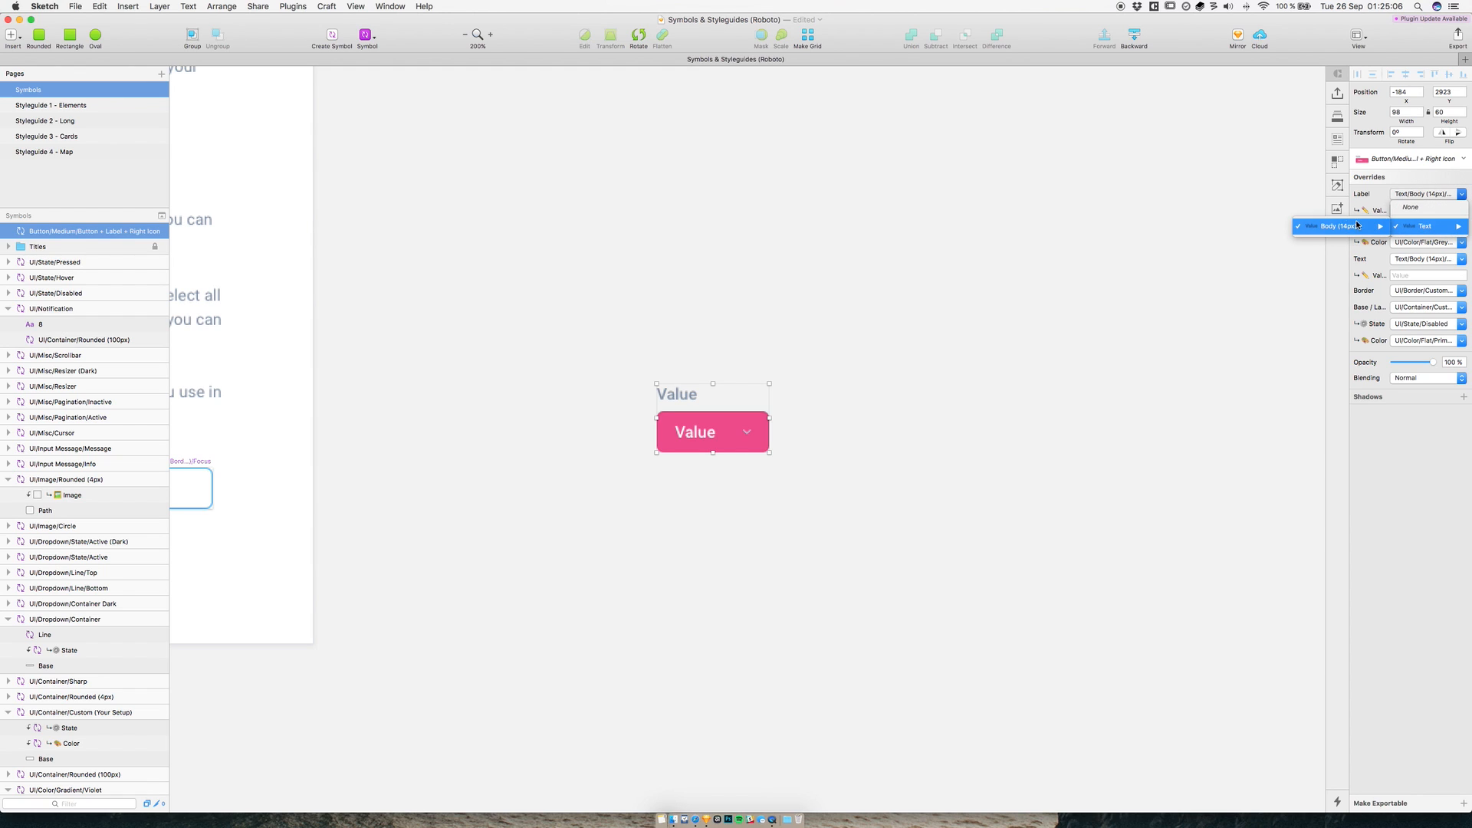
mouse_move(1356, 225)
mouse_move(1234, 310)
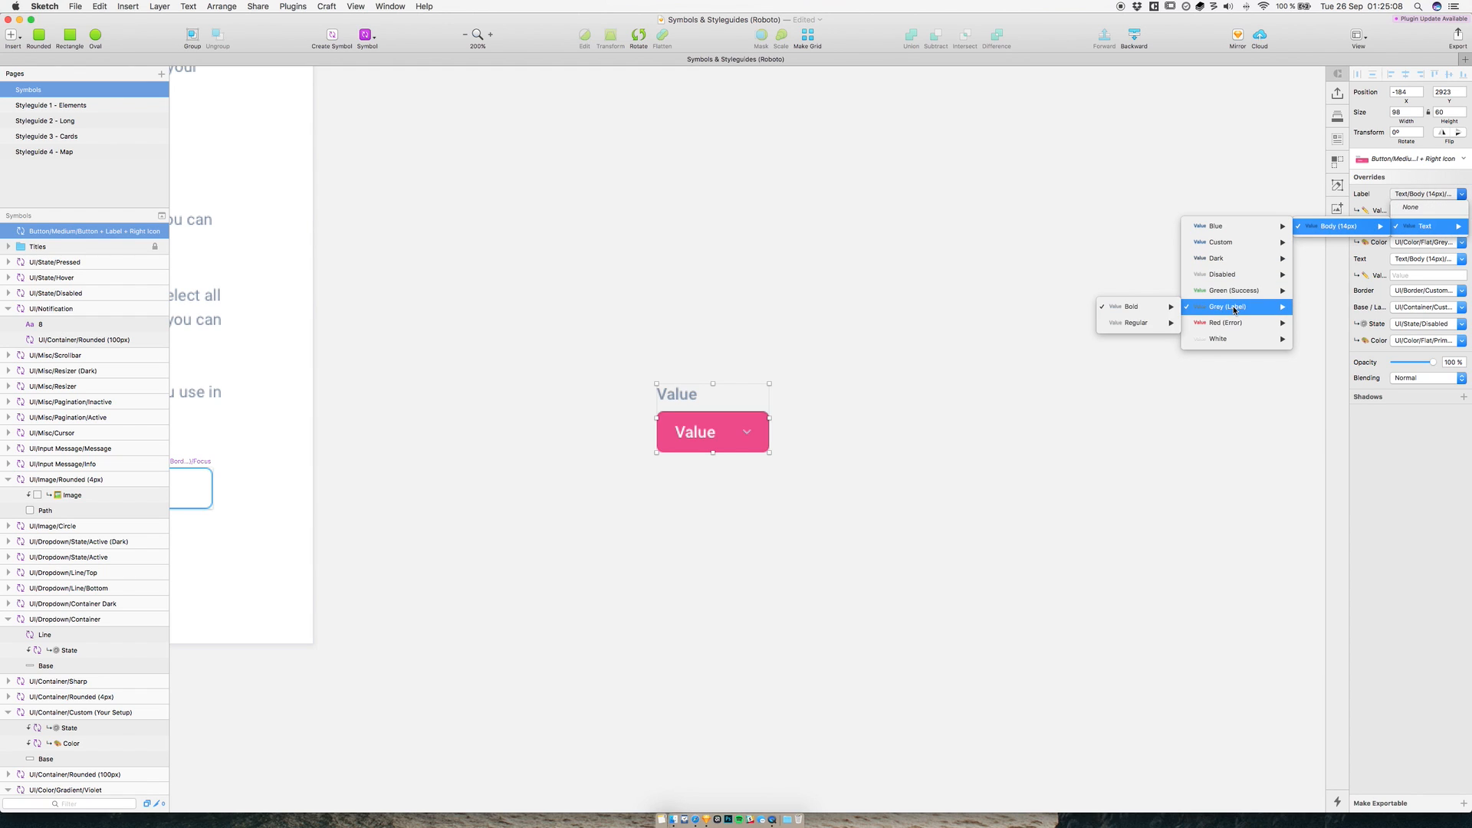
mouse_move(1234, 275)
mouse_move(1148, 282)
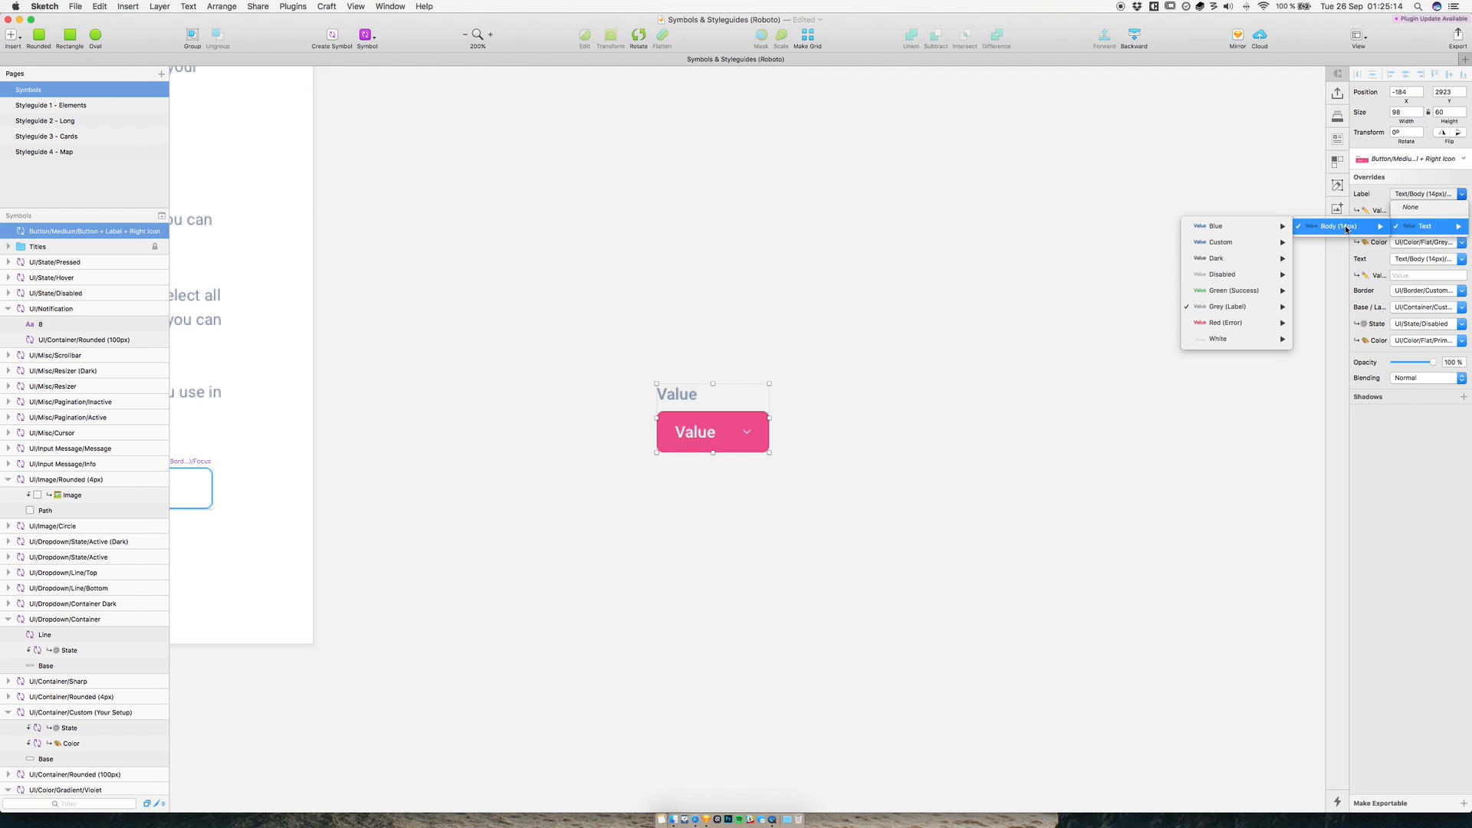
left_click(1409, 181)
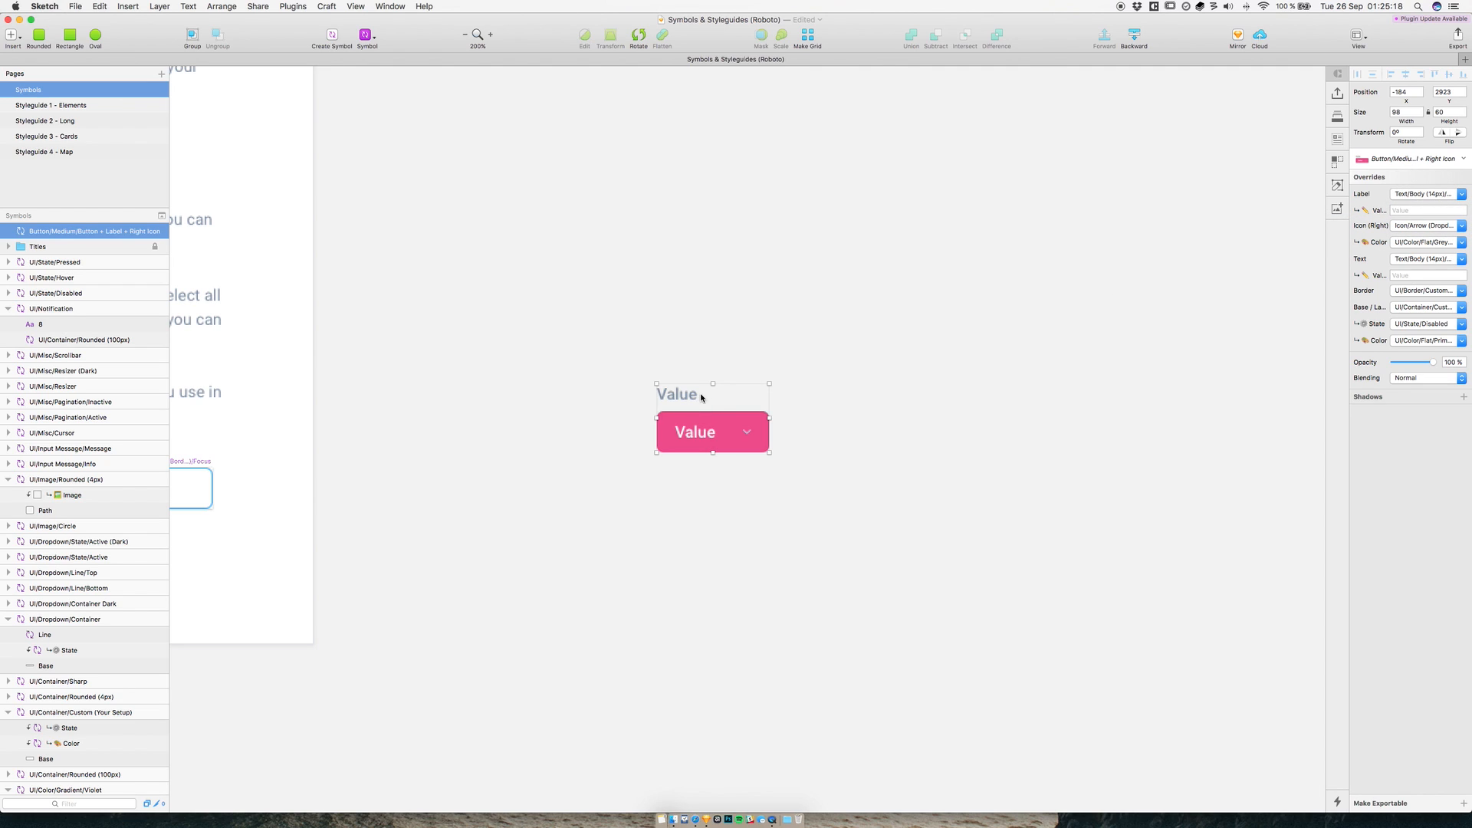
- Override the button's label text with "Select User Role" and widen the button to 140 so the label fits
left_click(1408, 210)
type("Select User Role")
key("Return")
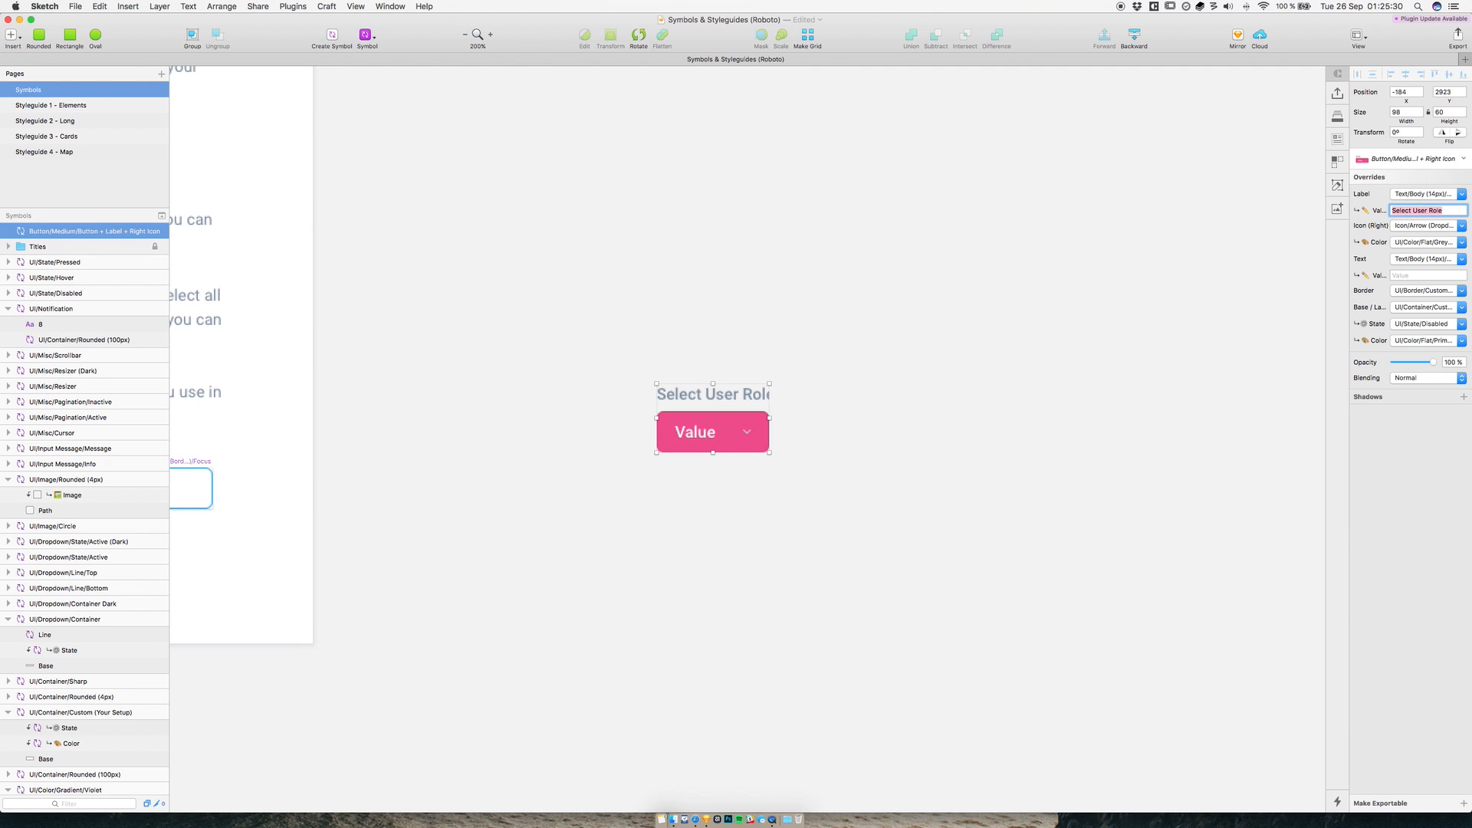
left_click_drag(769, 418, 814, 418)
left_click(736, 353)
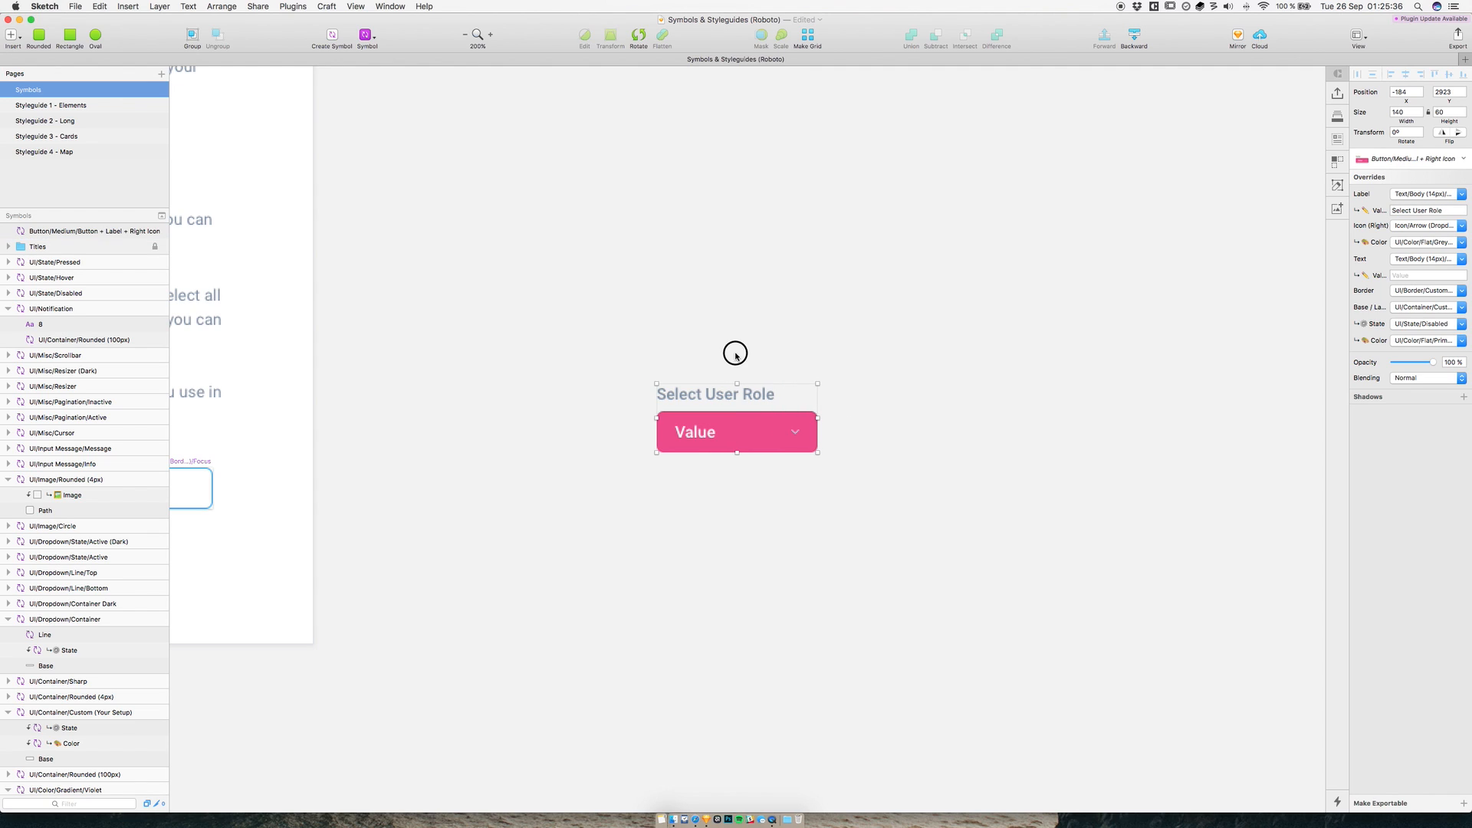
- Override the button's inner text with "Administrator" and clear the selection
left_click(719, 397)
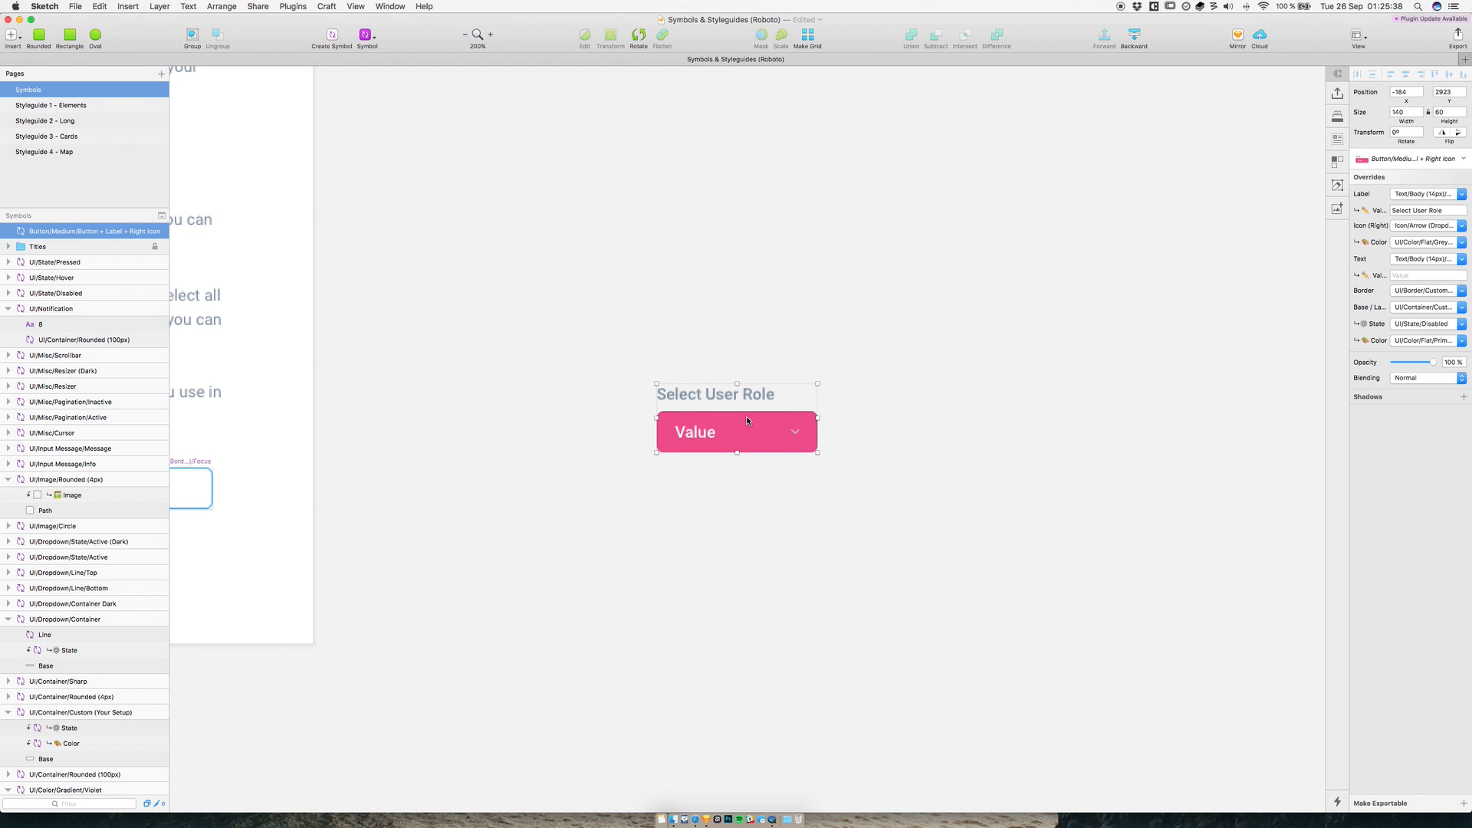
left_click(1412, 276)
type("Administrator")
key("Return")
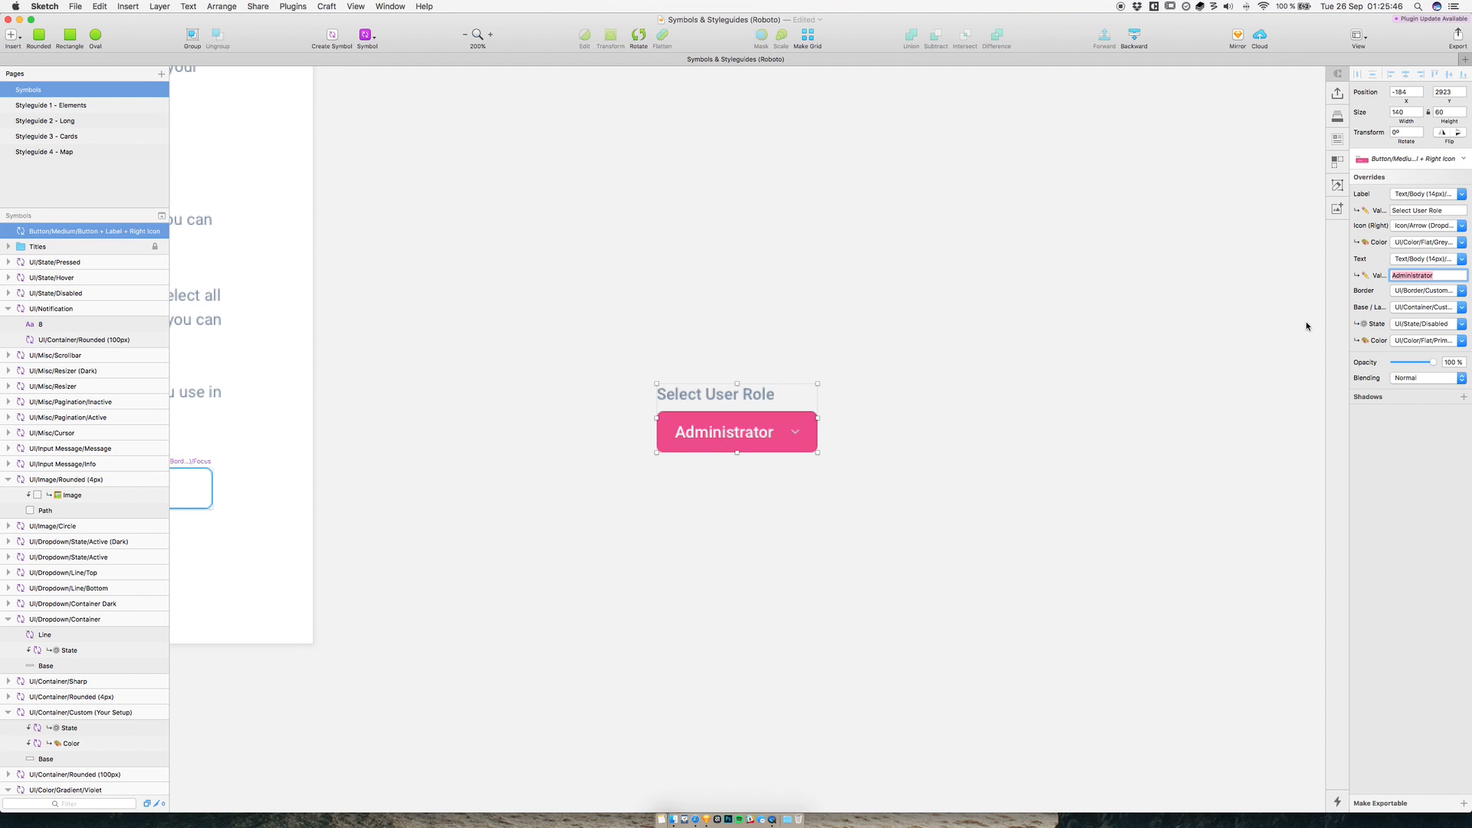
left_click(847, 450)
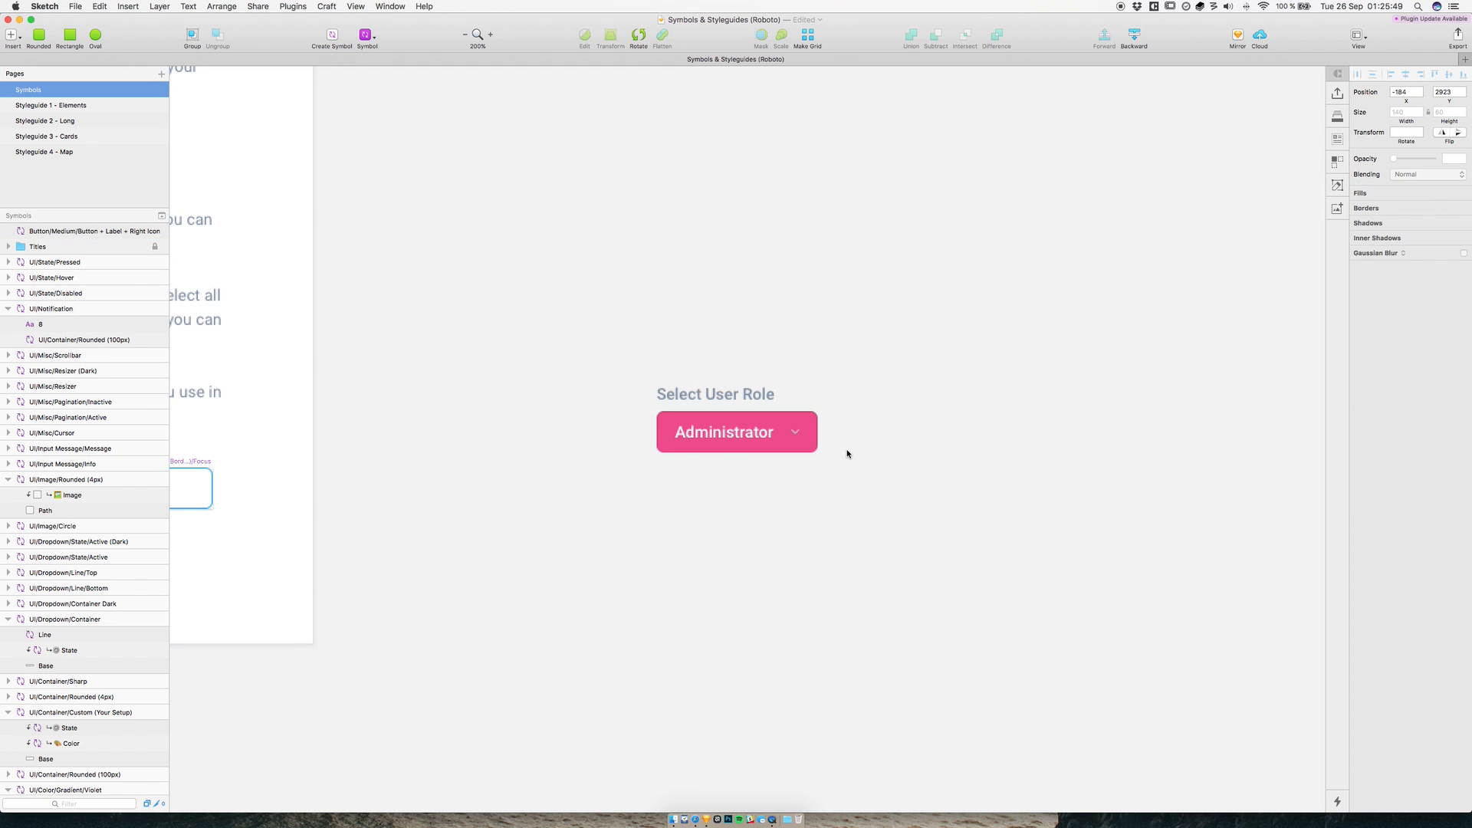
- Examine the icons offered for the button's Icon (Right) override without replacing the dropdown arrow
left_click(788, 445)
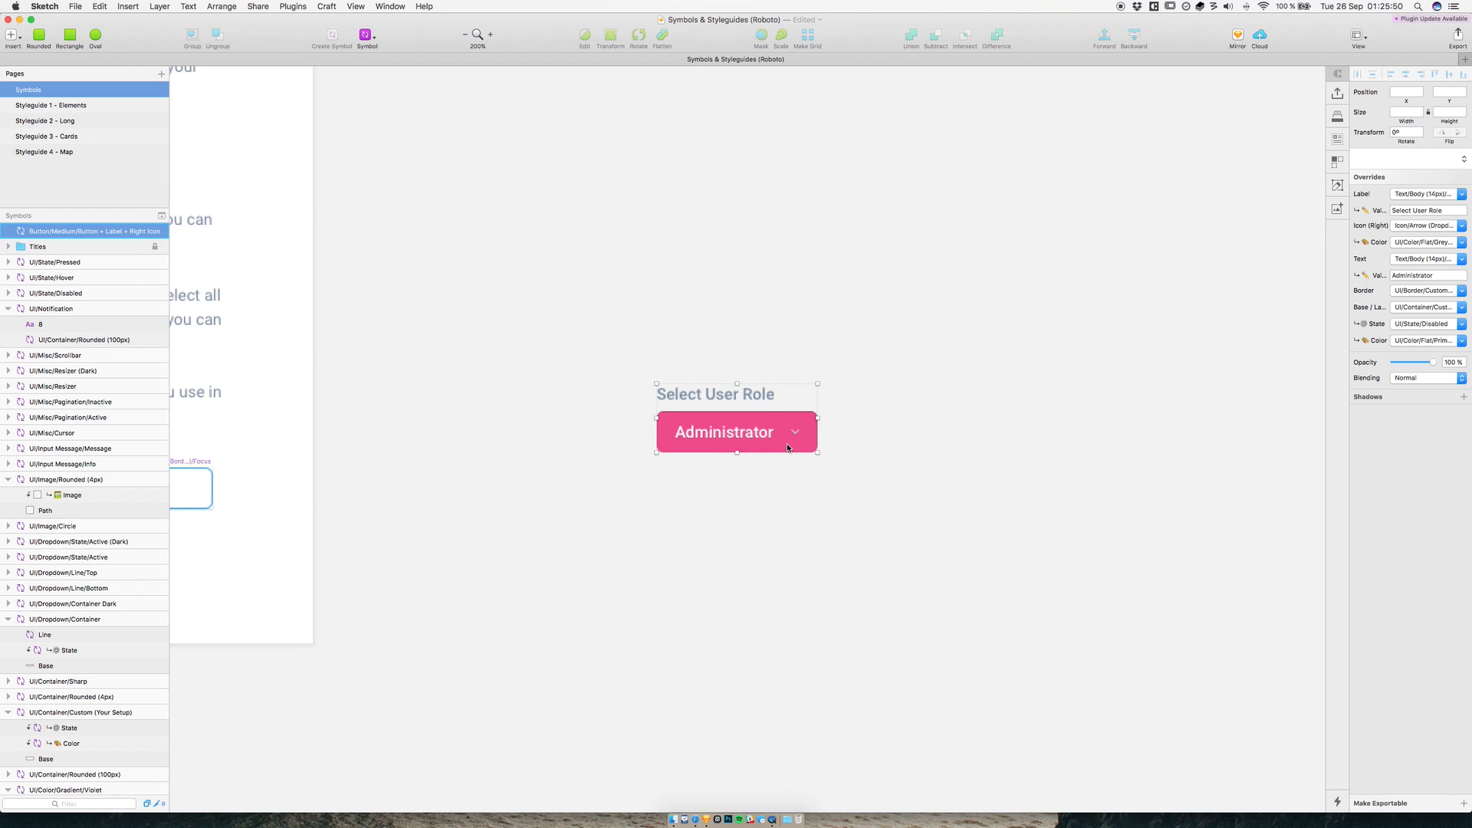
left_click(1413, 228)
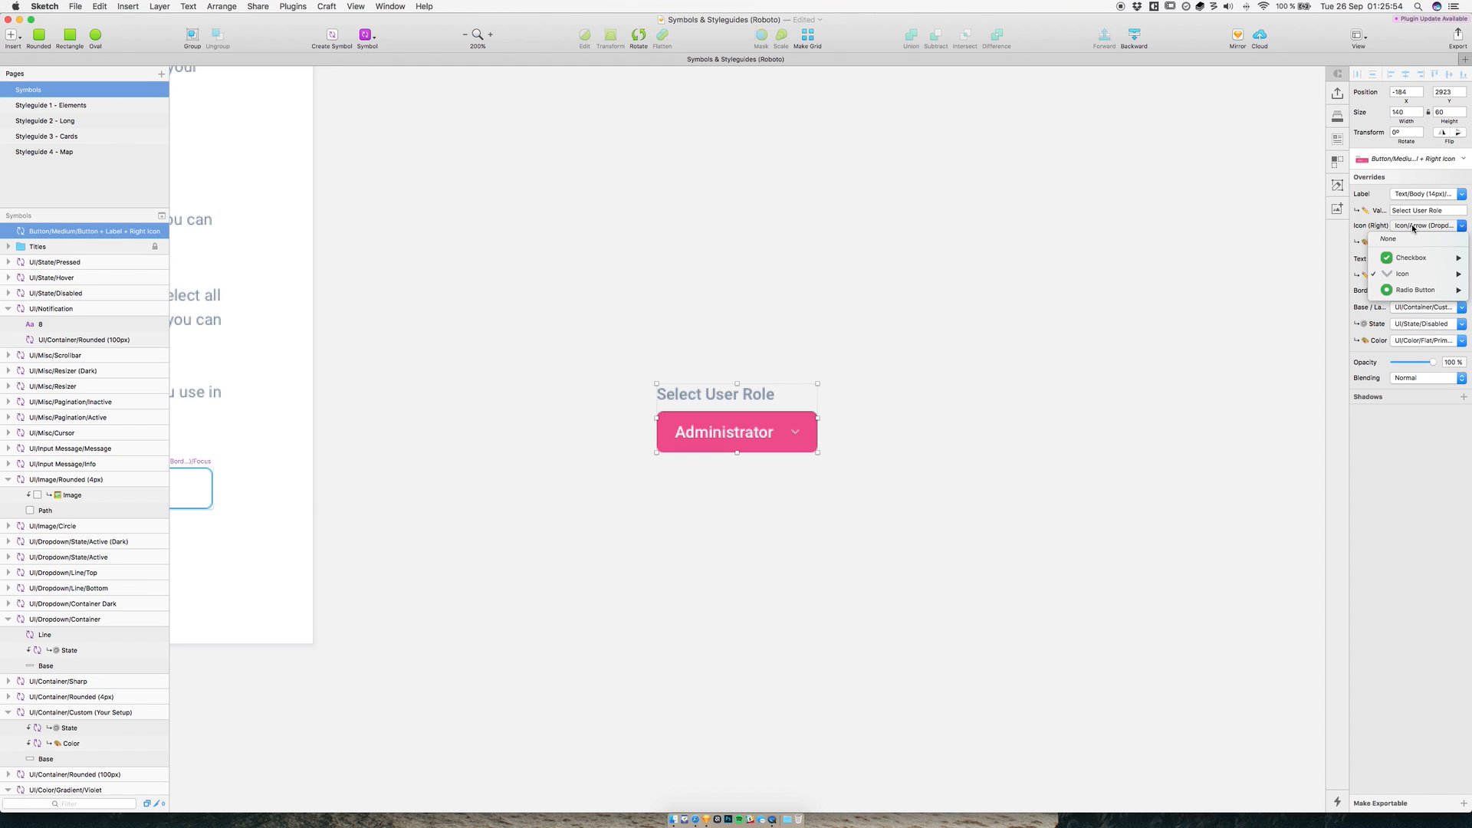
mouse_move(1414, 280)
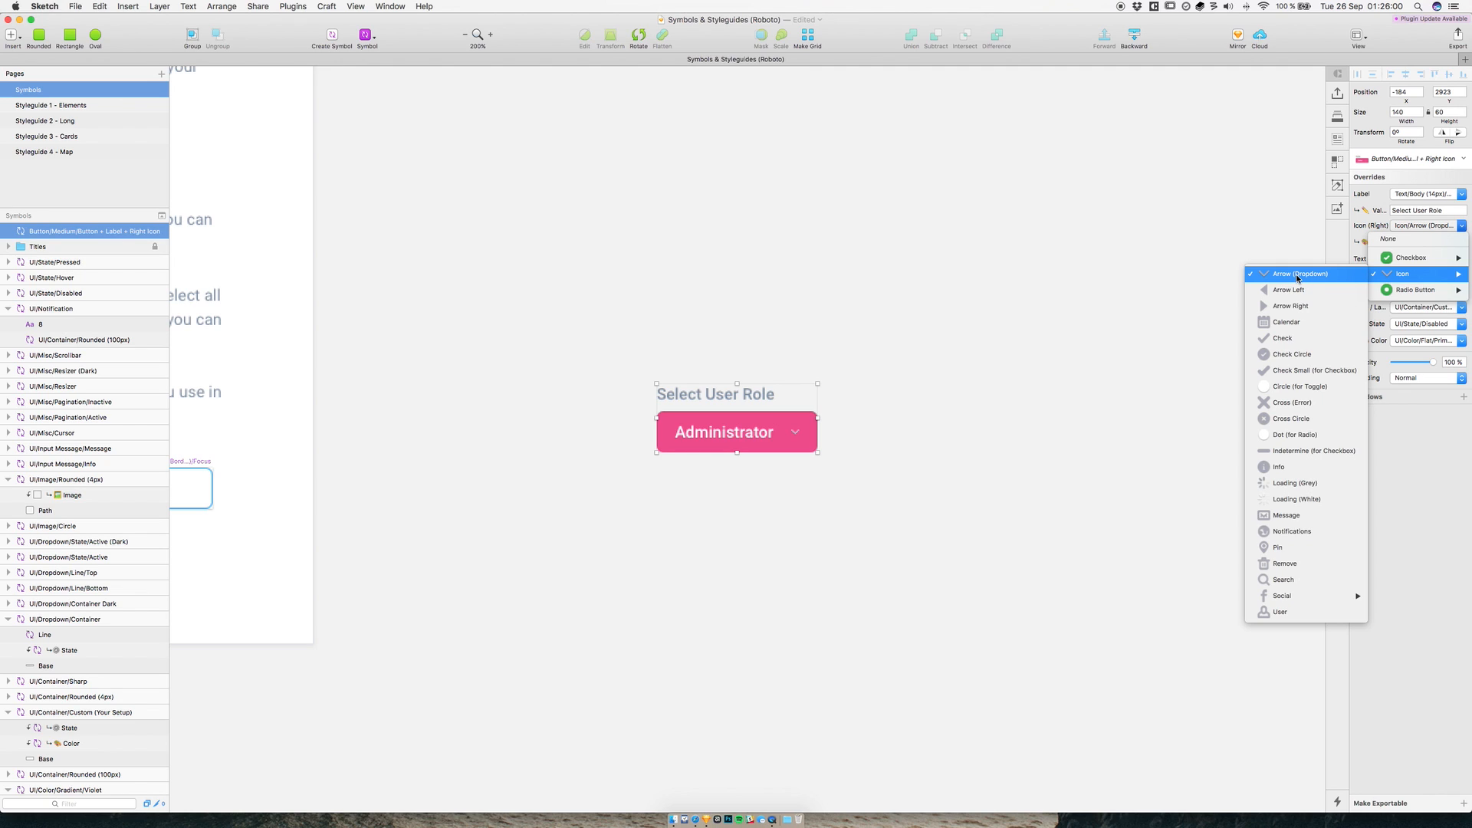
left_click(1354, 228)
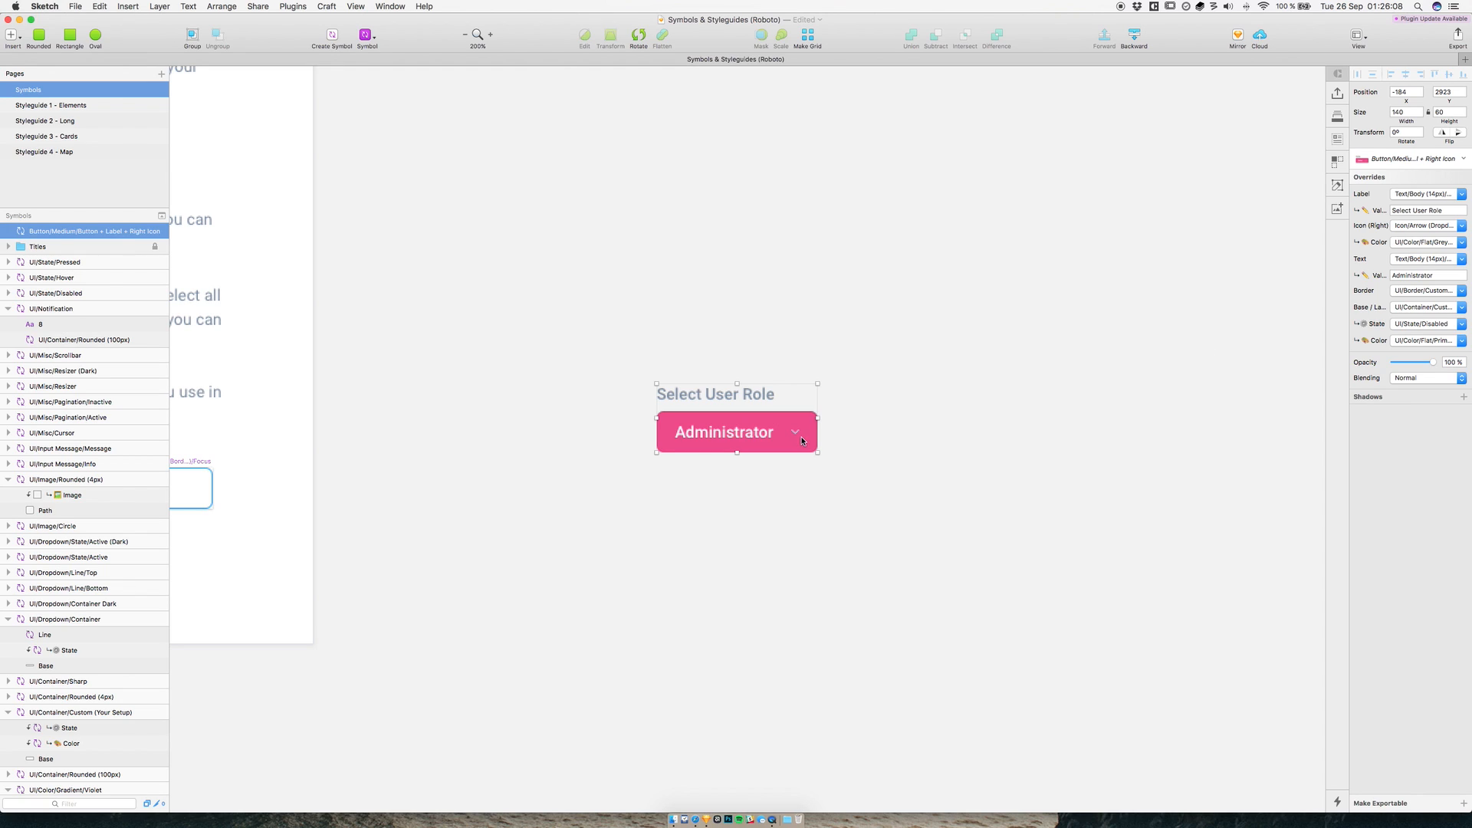
- Set the colour override of the button's right icon to the flat White (Default)
left_click(1426, 243)
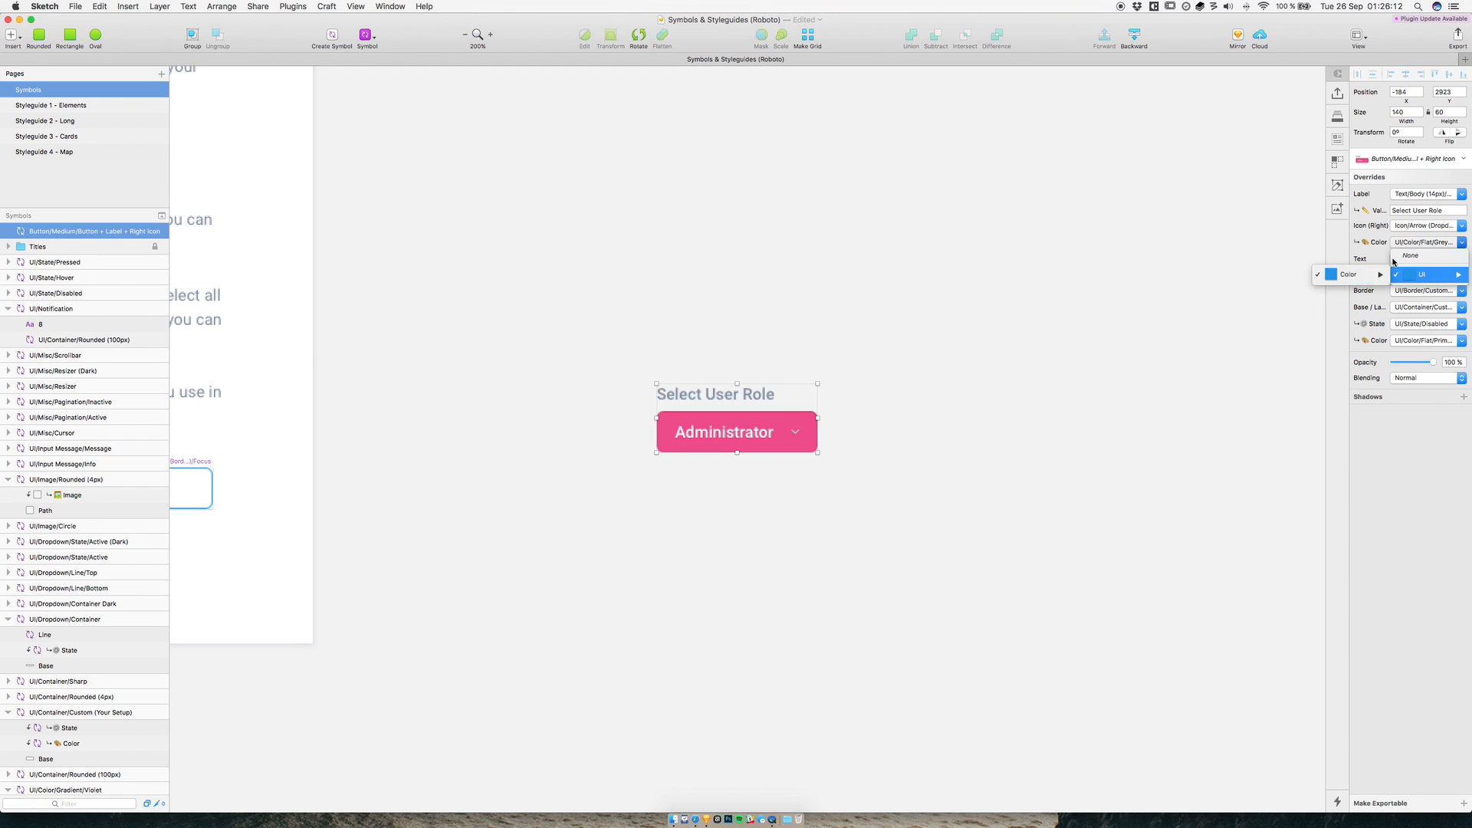
left_click(1404, 241)
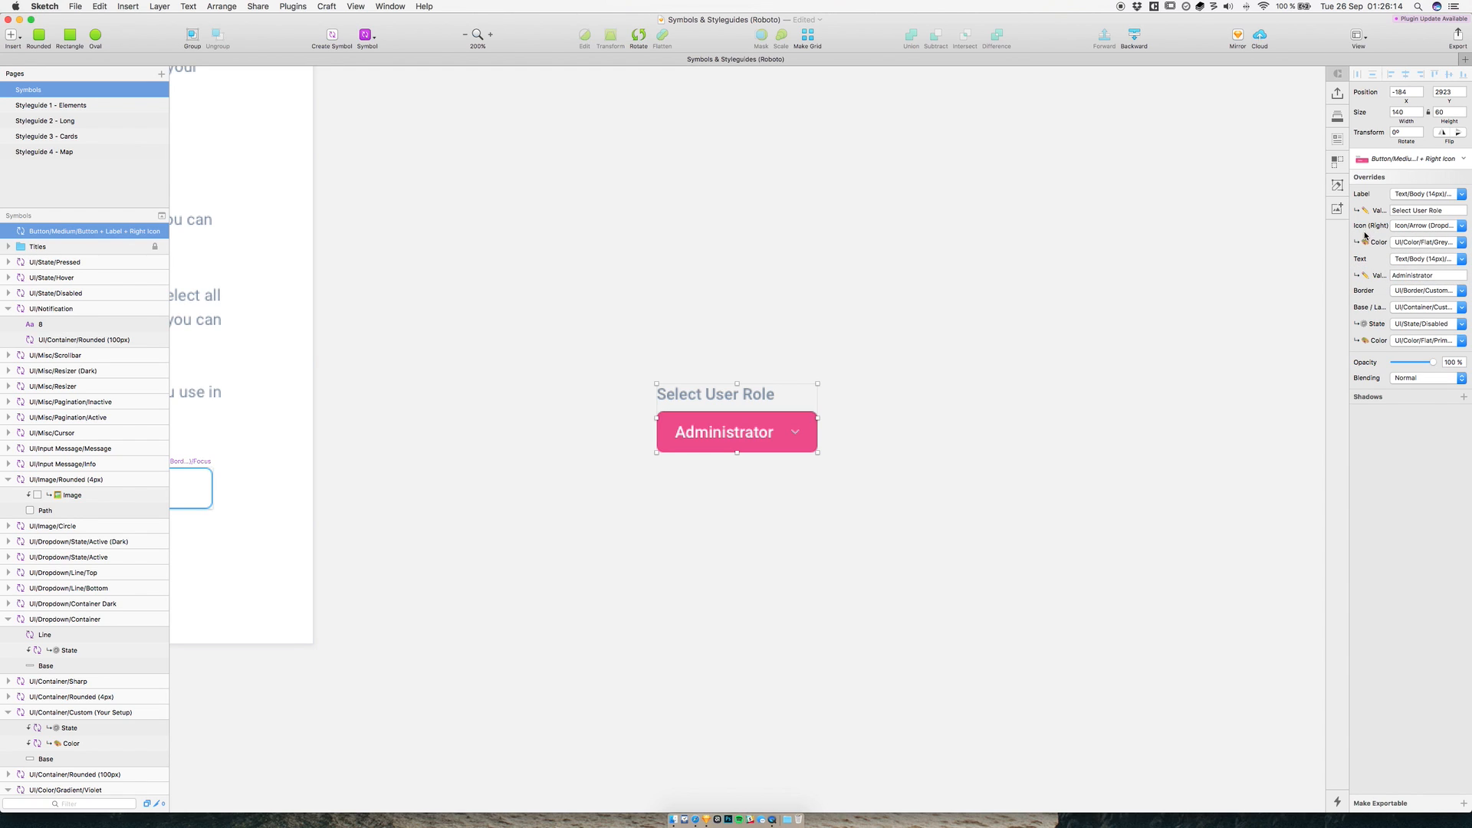
left_click(1419, 243)
mouse_move(1426, 282)
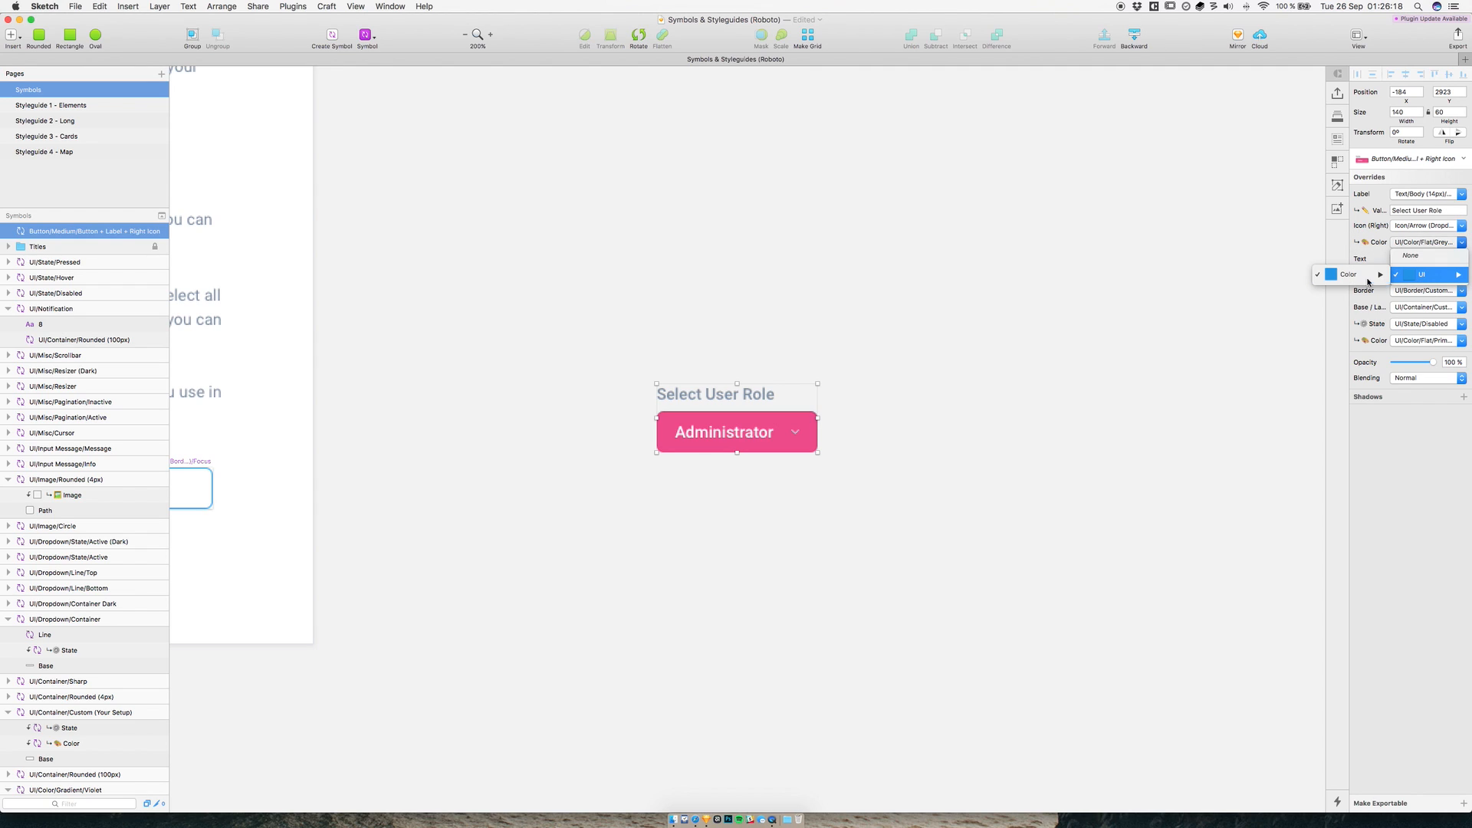
mouse_move(1343, 276)
mouse_move(1276, 284)
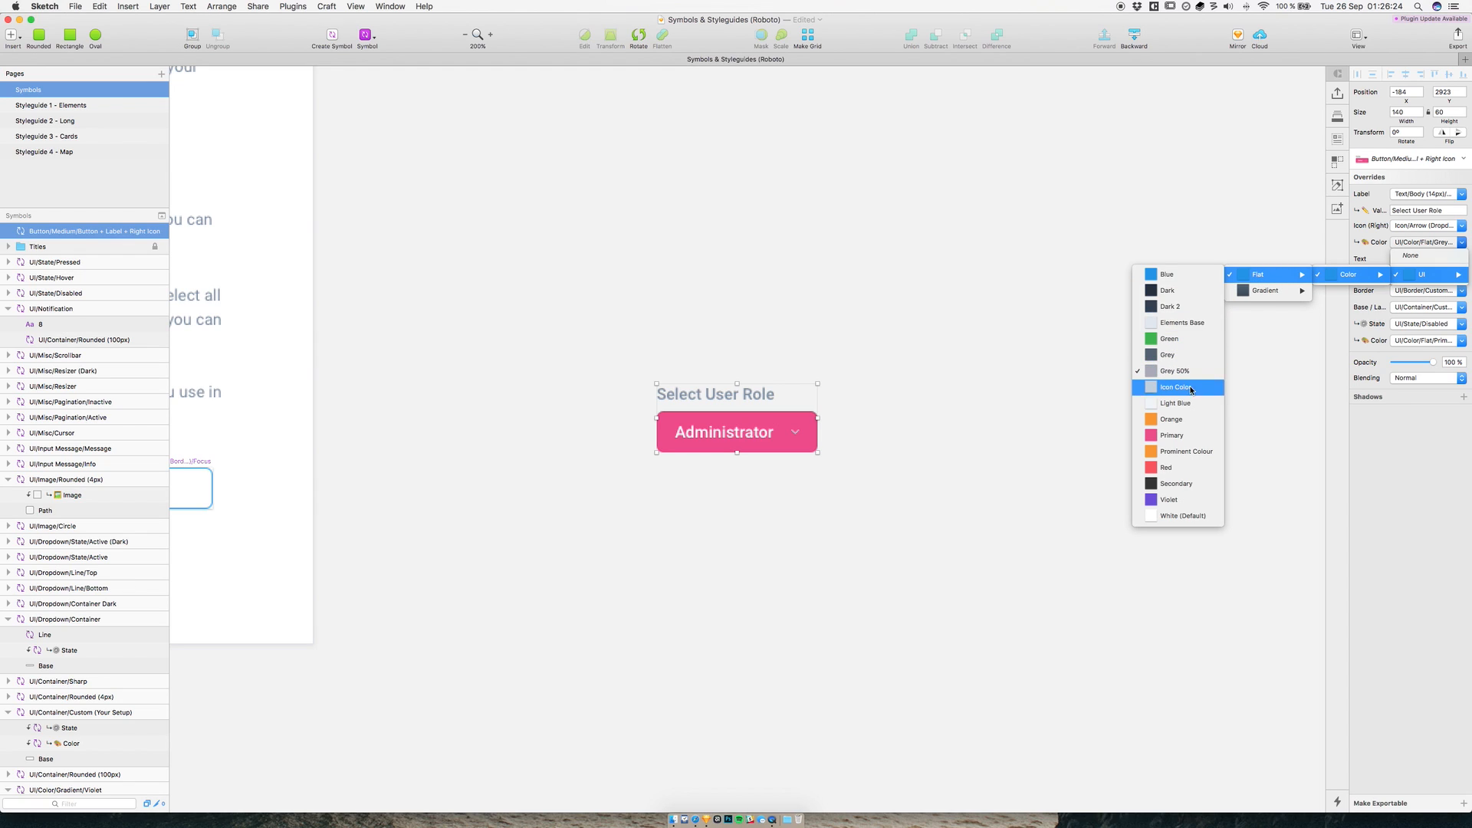
left_click(1182, 516)
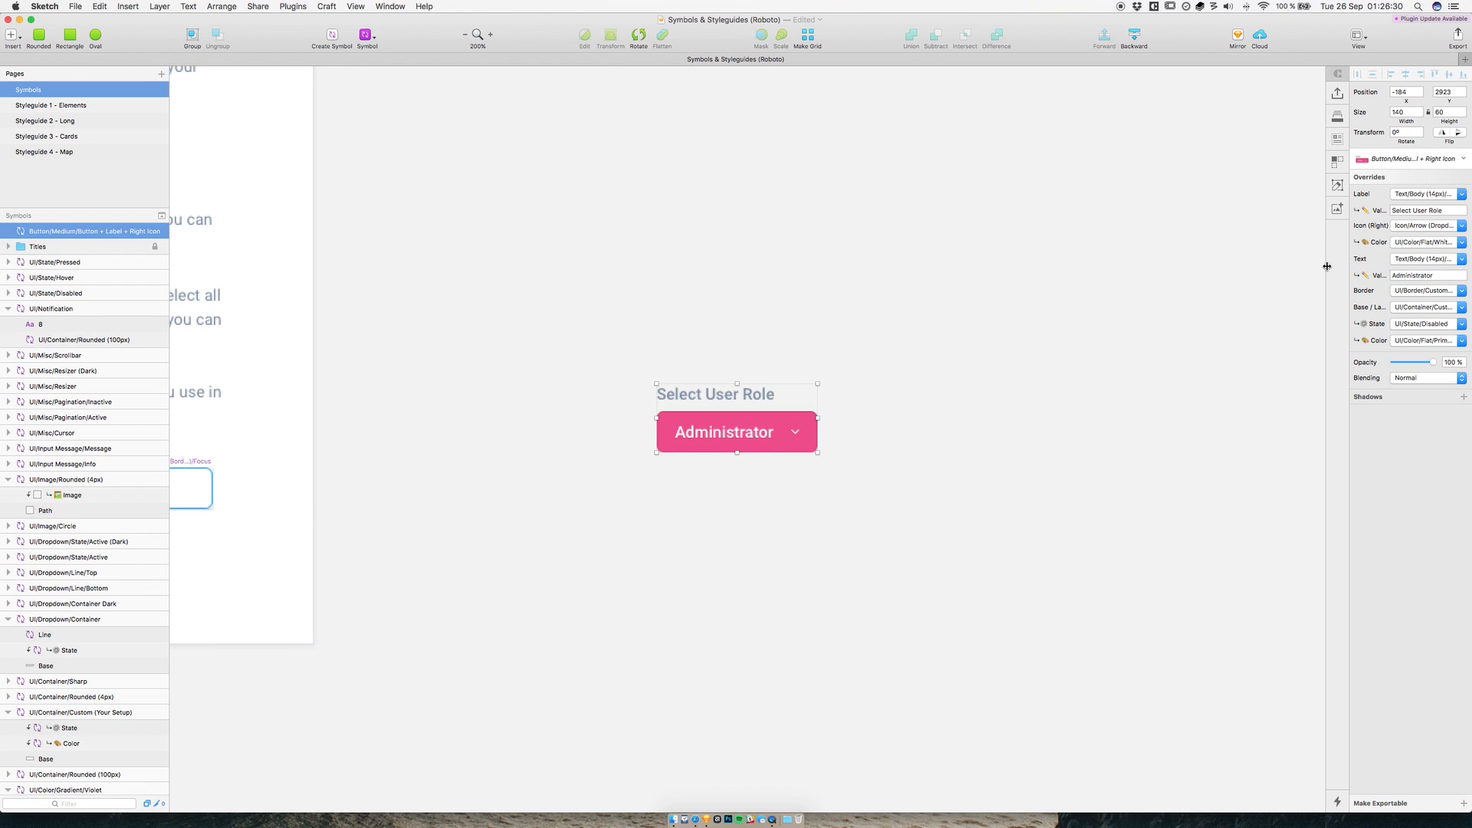
- Try the Success border from Custom (Your Setup) as the button's Border override and deselect the button
left_click(1419, 294)
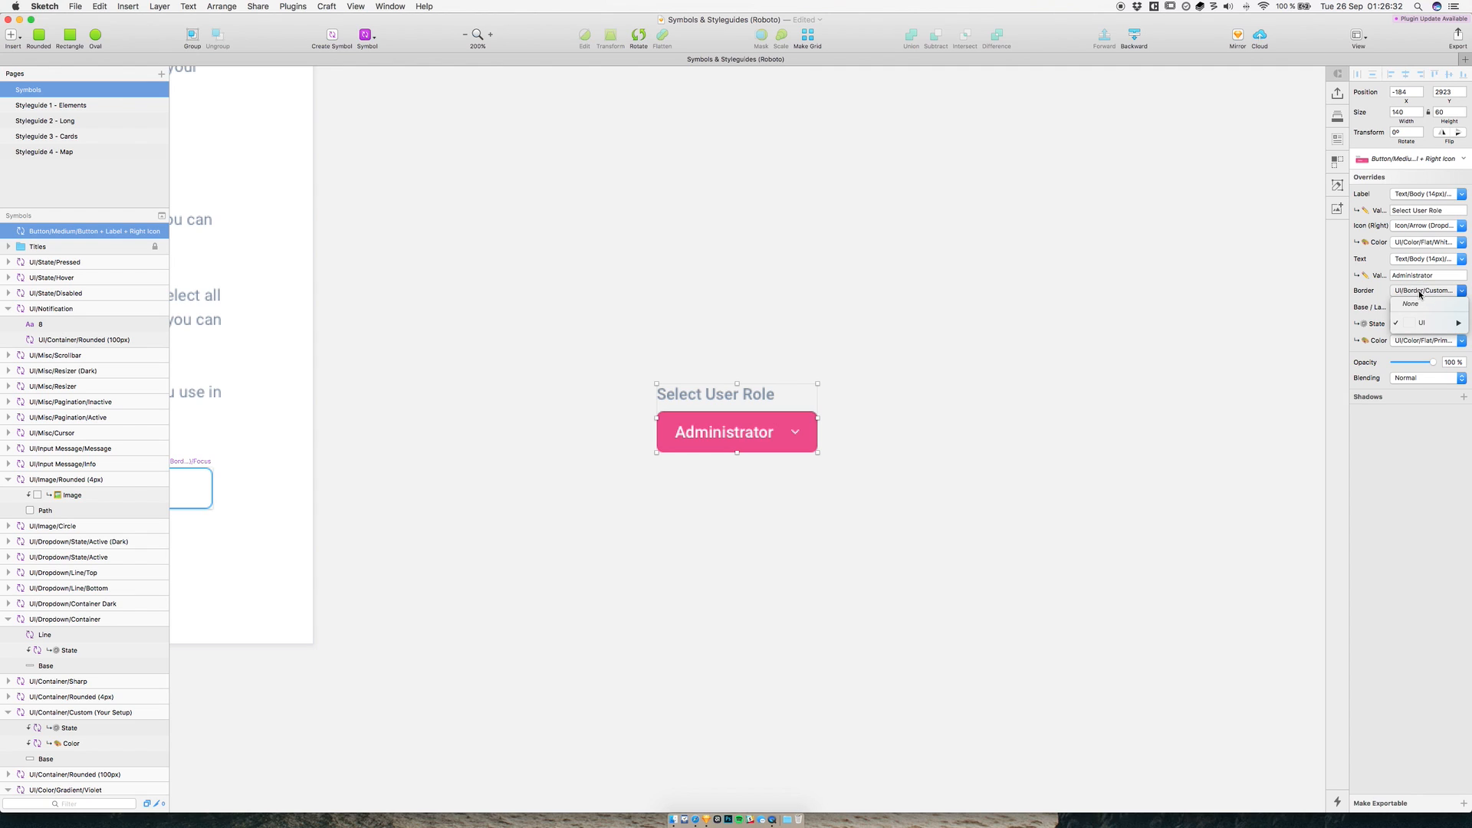
mouse_move(1424, 324)
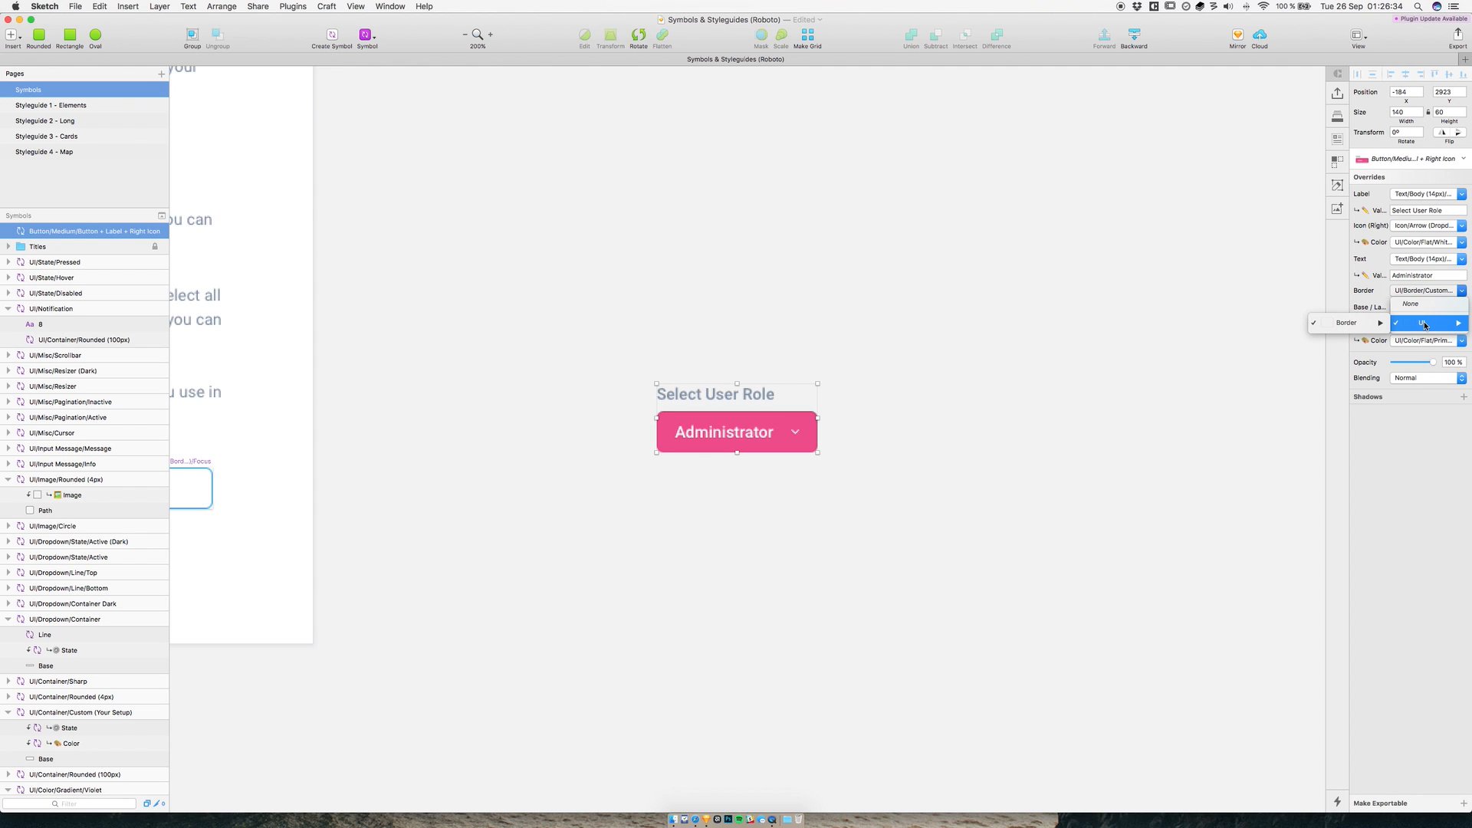
mouse_move(1349, 323)
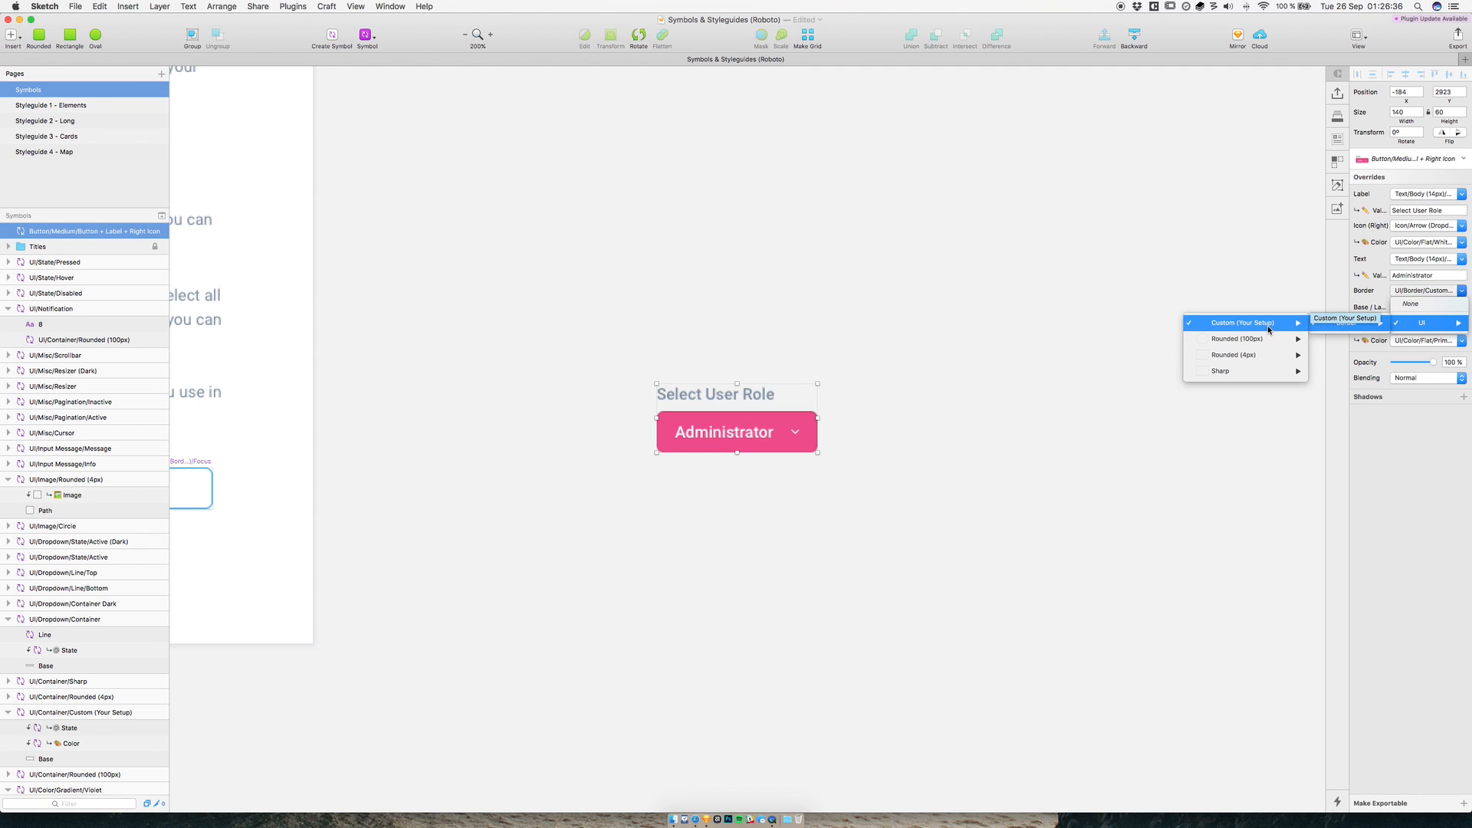
mouse_move(1268, 329)
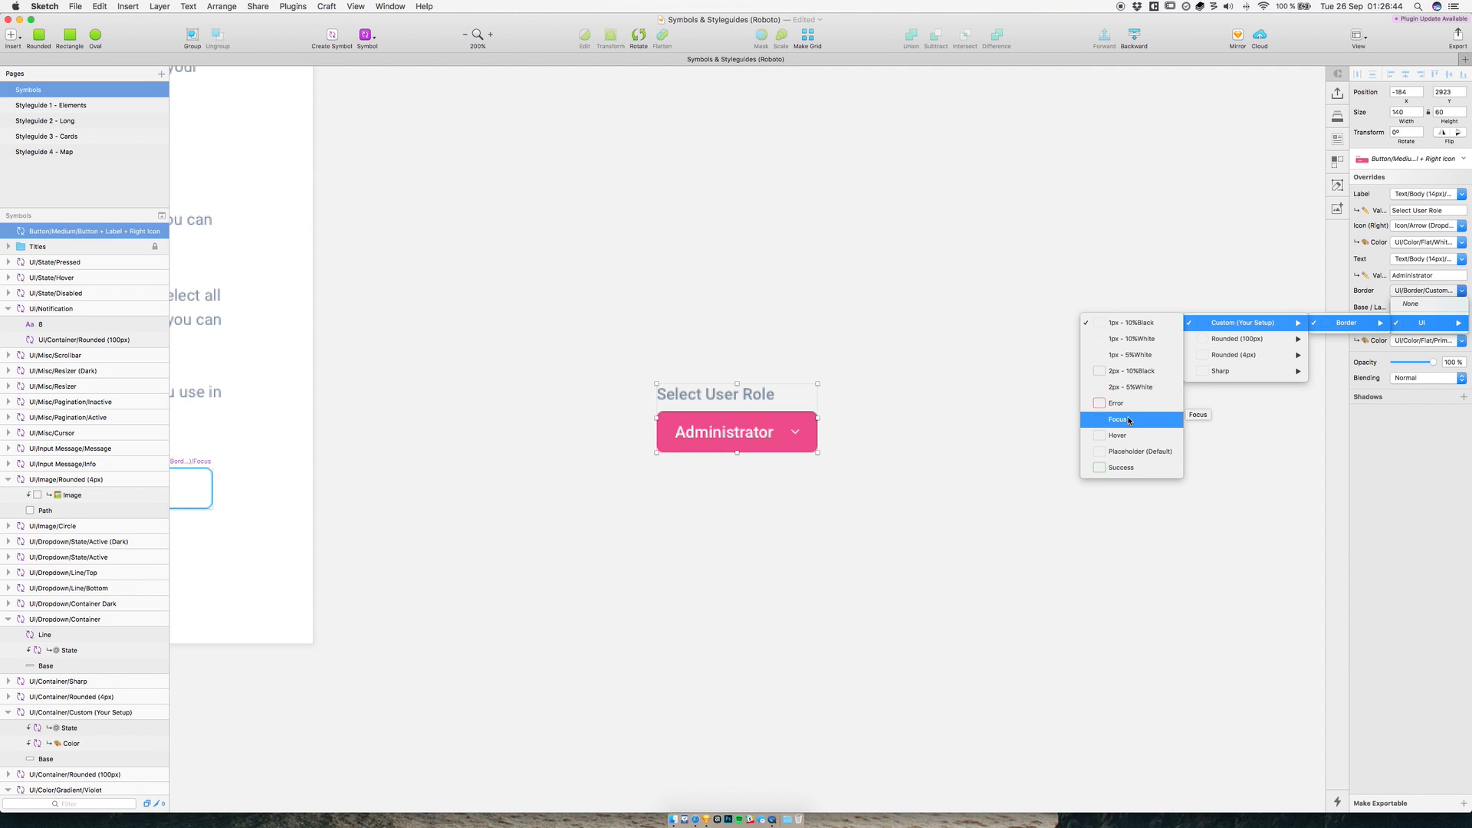
left_click(1128, 469)
left_click(959, 453)
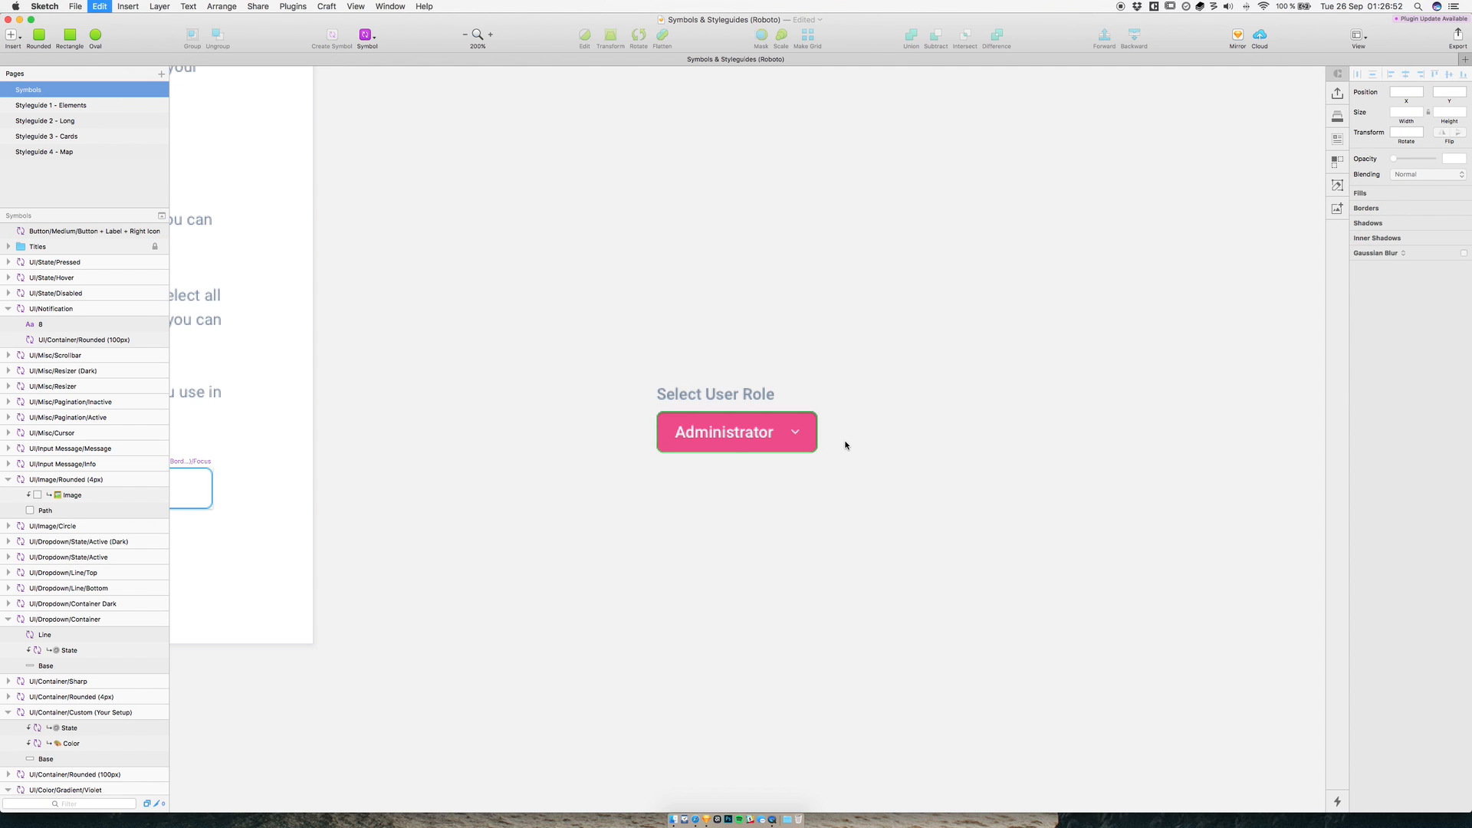
- Reselect the dropdown button, browse the available states, and set its State override to None
left_click(776, 446)
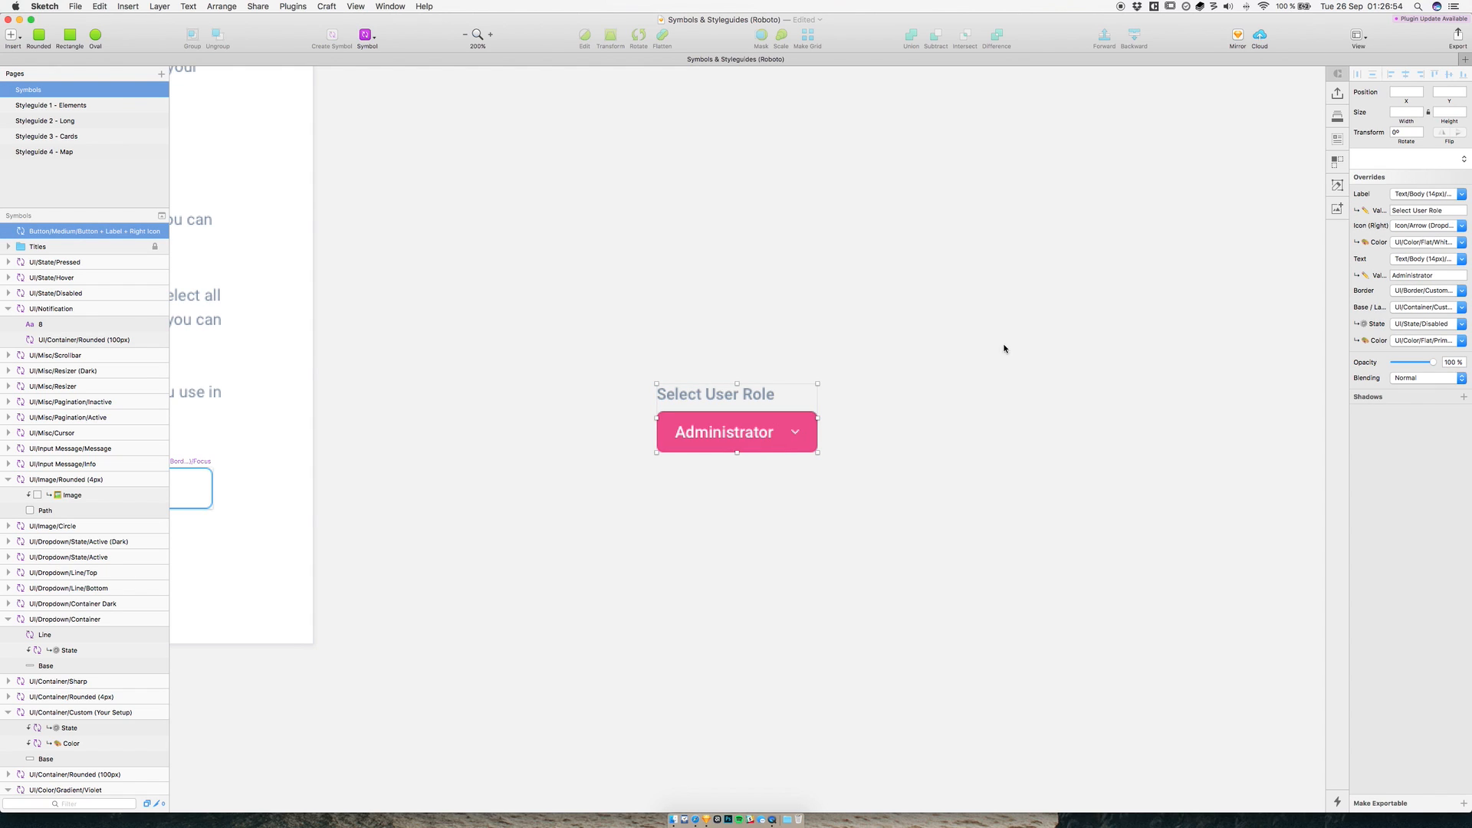
left_click(1413, 330)
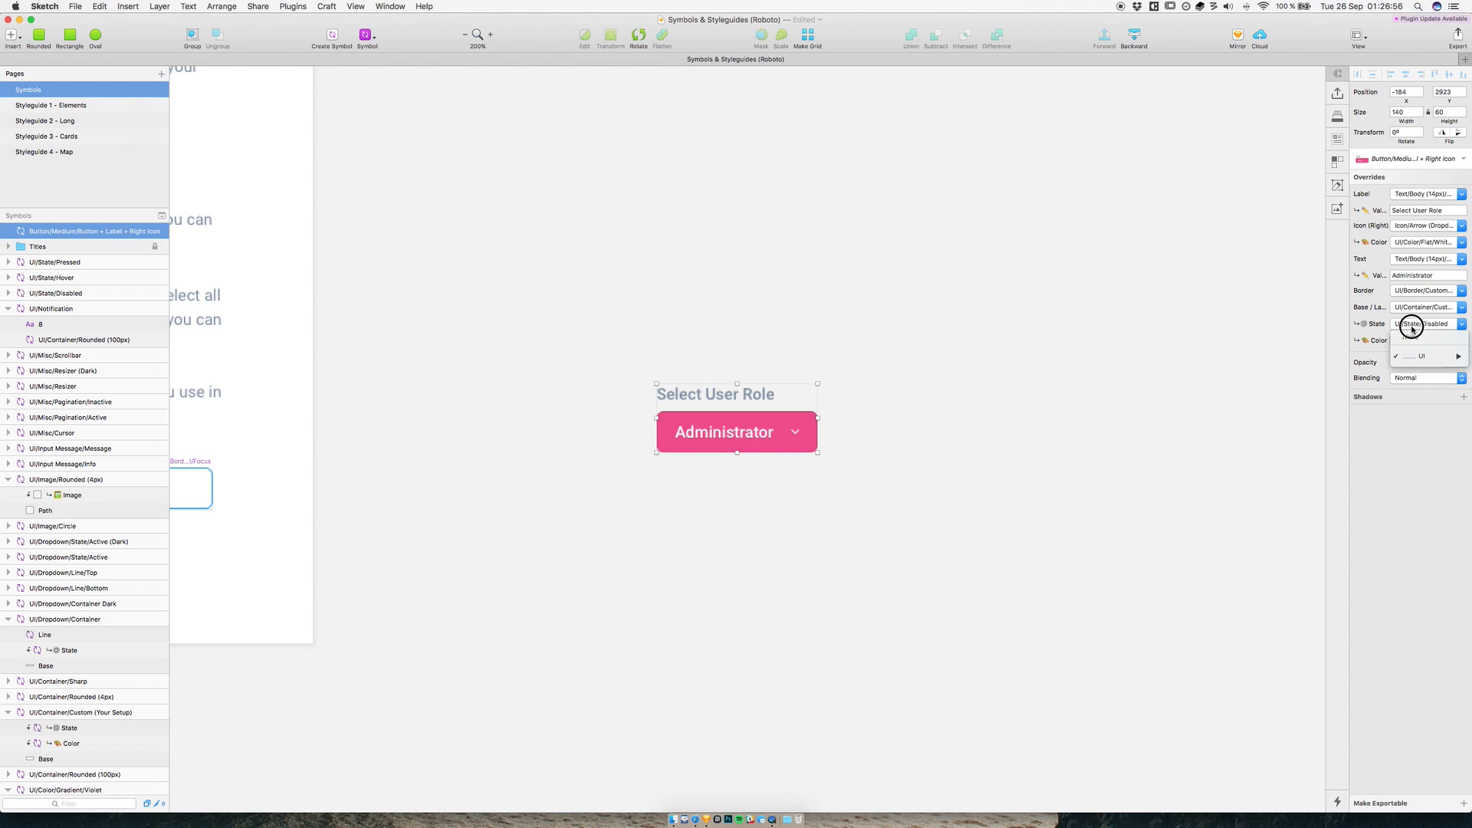
mouse_move(1419, 358)
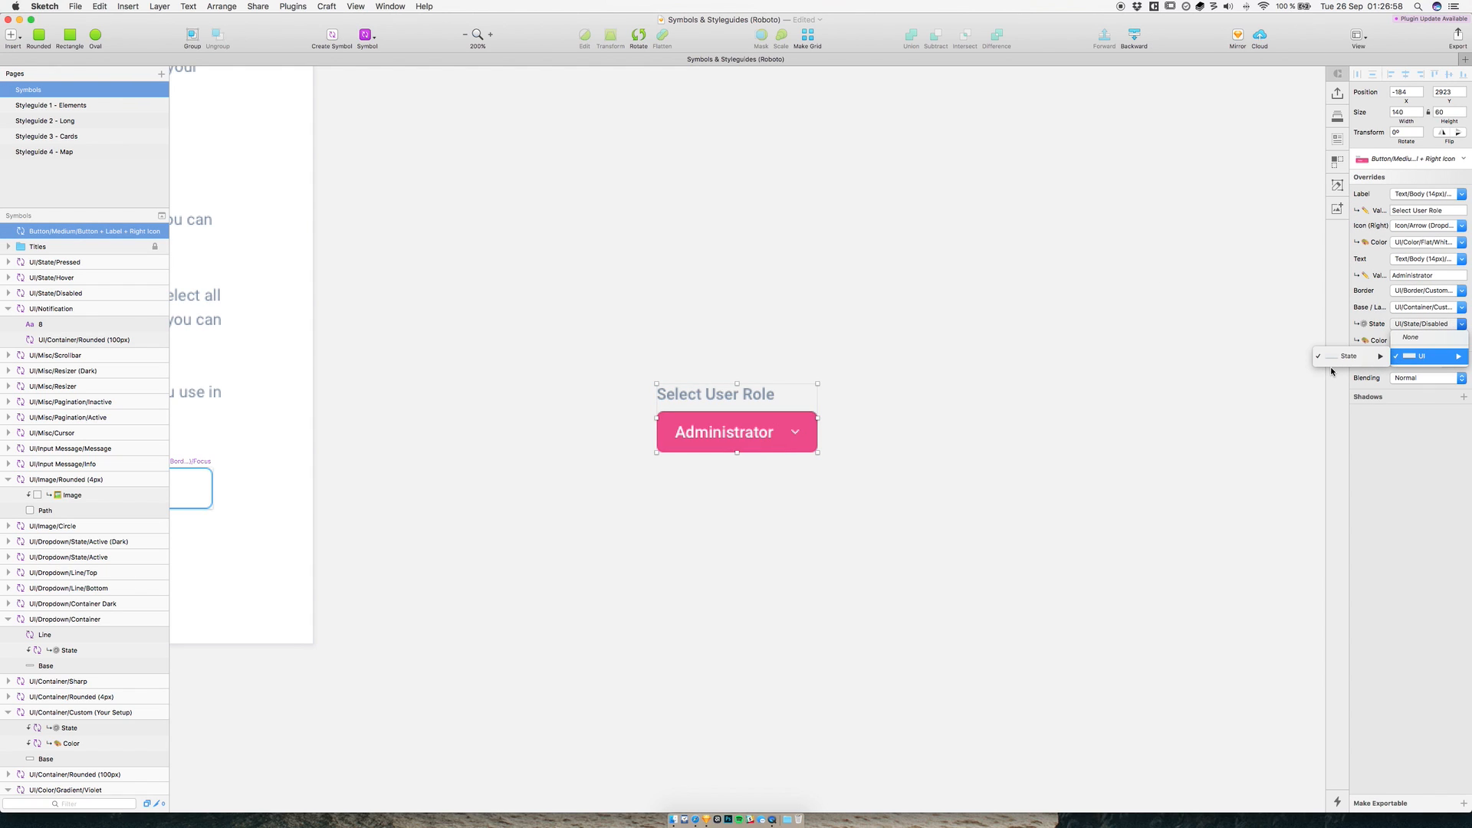
mouse_move(1349, 356)
left_click(1279, 376)
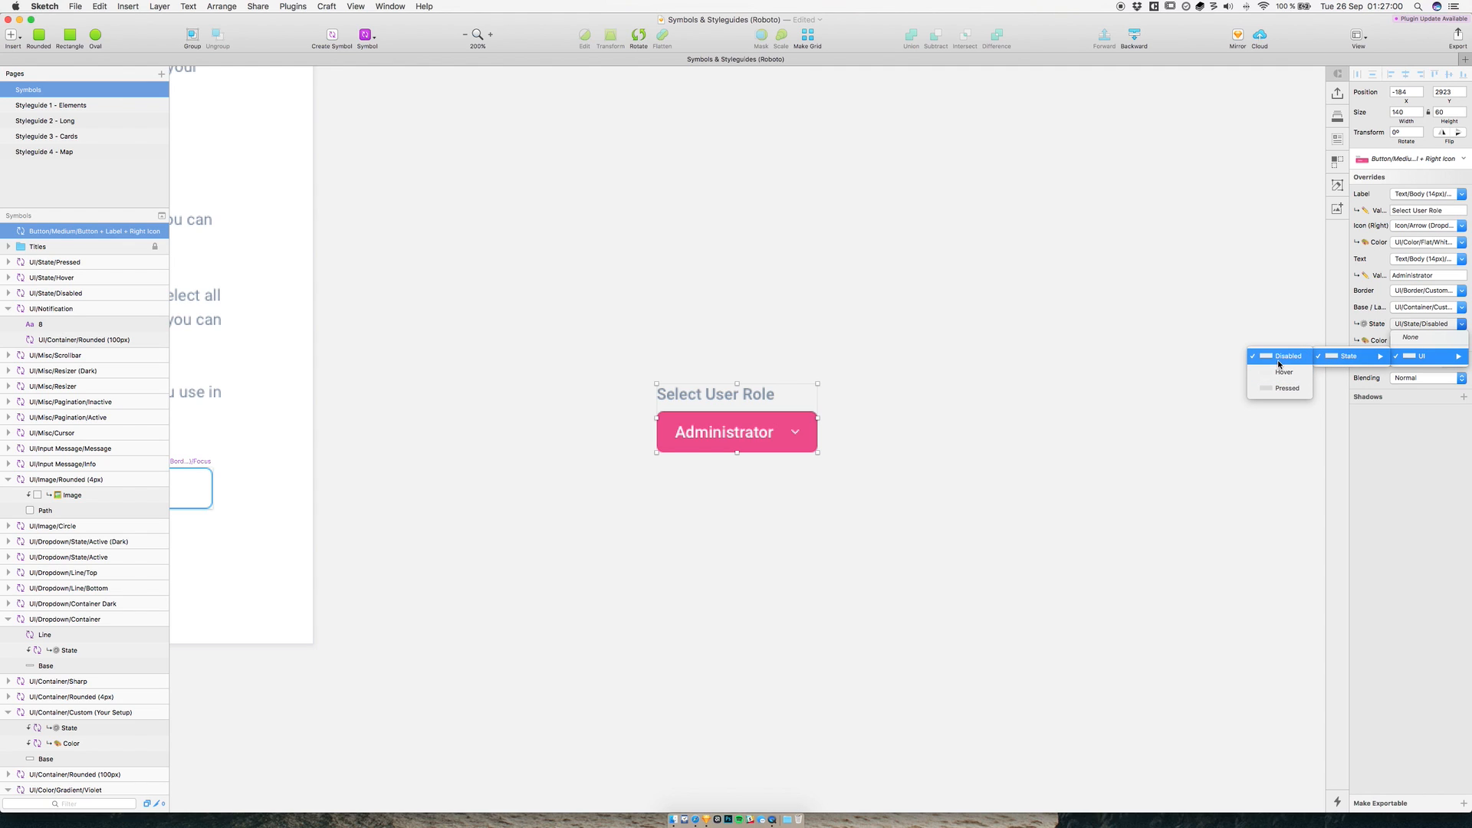
left_click(1427, 340)
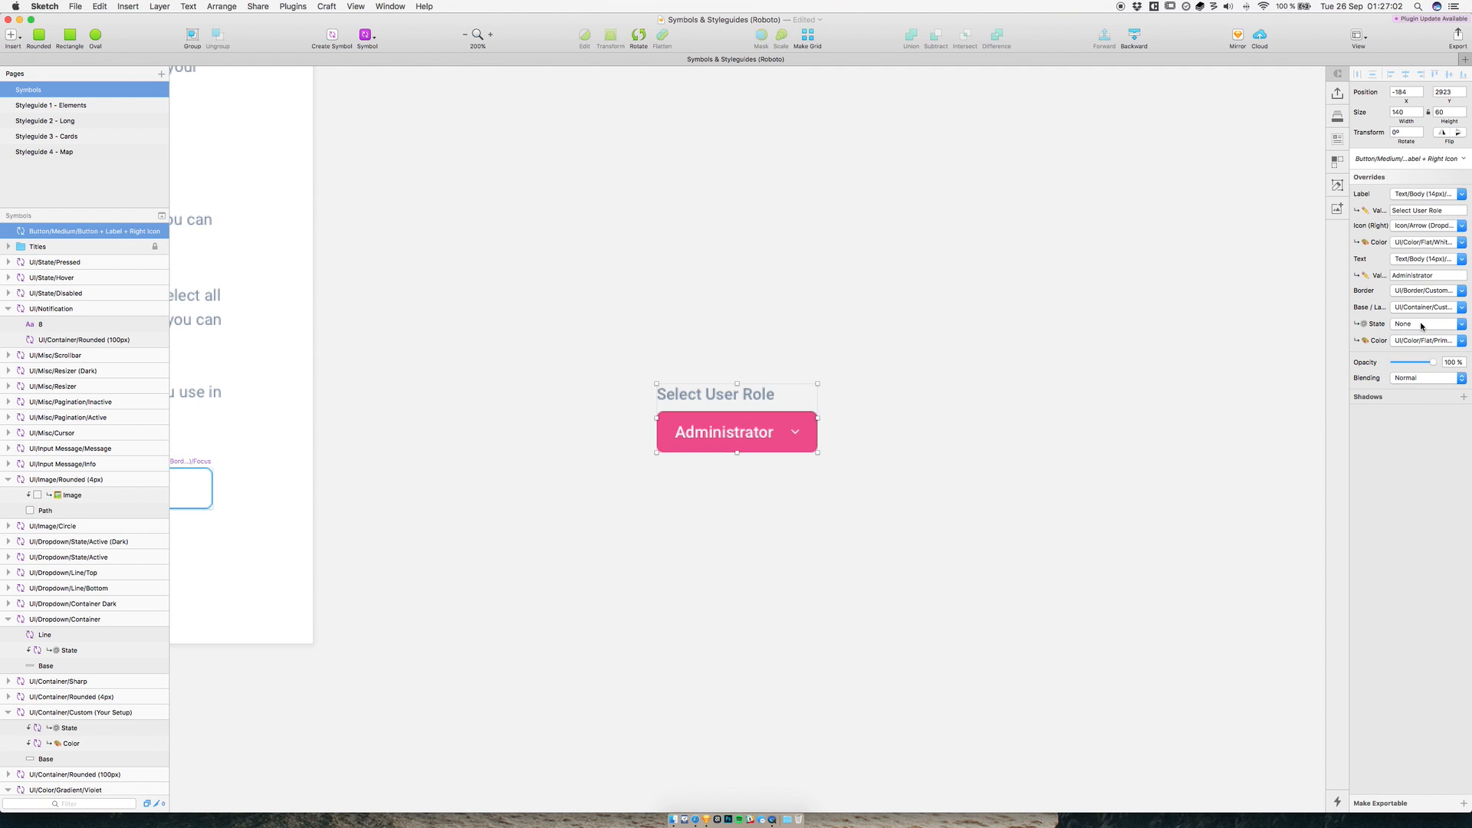
- Set the button's State override to Hover
left_click(1415, 325)
mouse_move(1421, 355)
mouse_move(1349, 356)
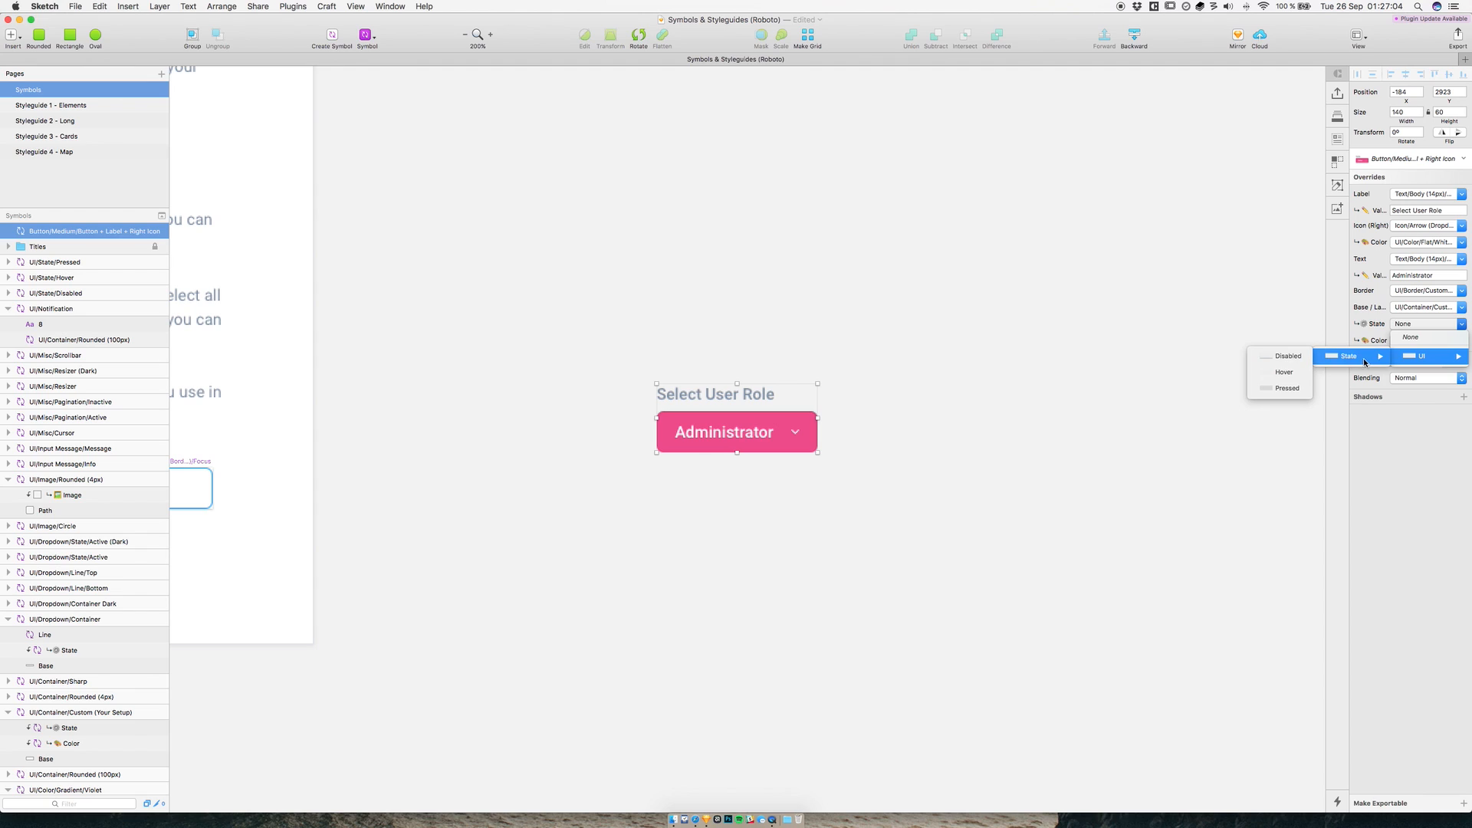
left_click(1283, 372)
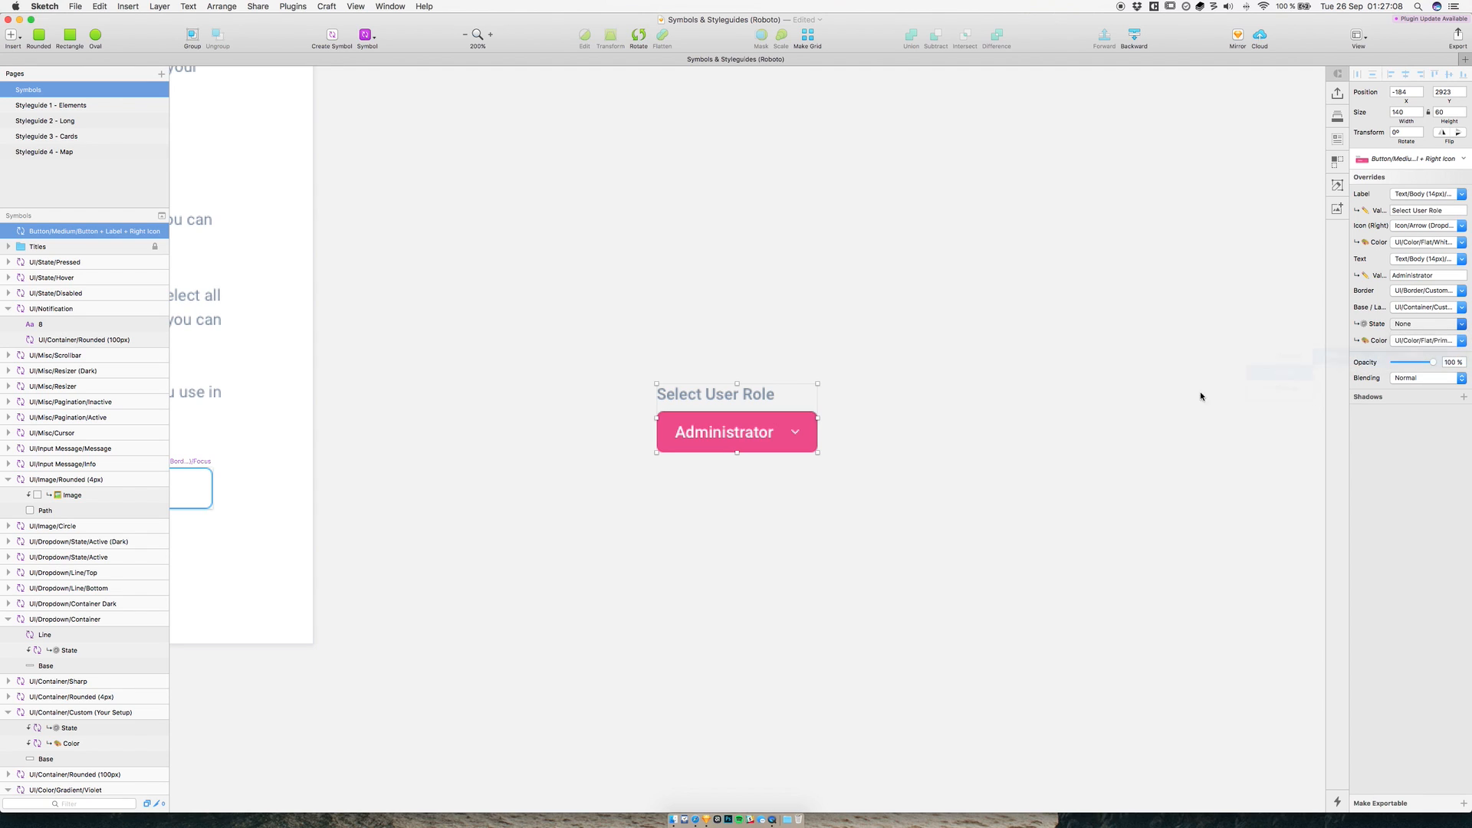
- Set the button's State override to Disabled, check the button unselected, and select it again
left_click(1441, 323)
mouse_move(1398, 360)
mouse_move(1353, 356)
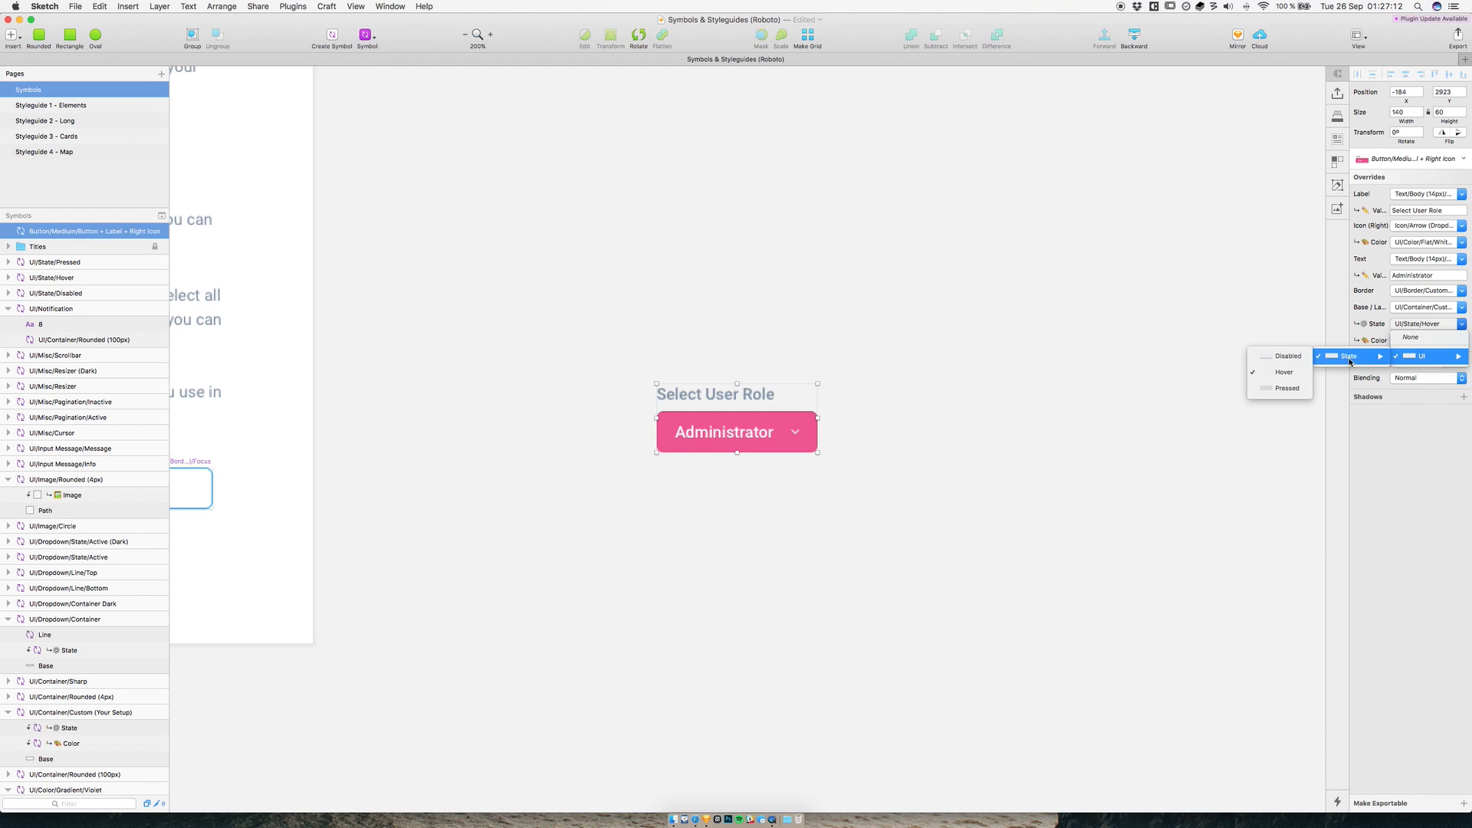
left_click(1284, 360)
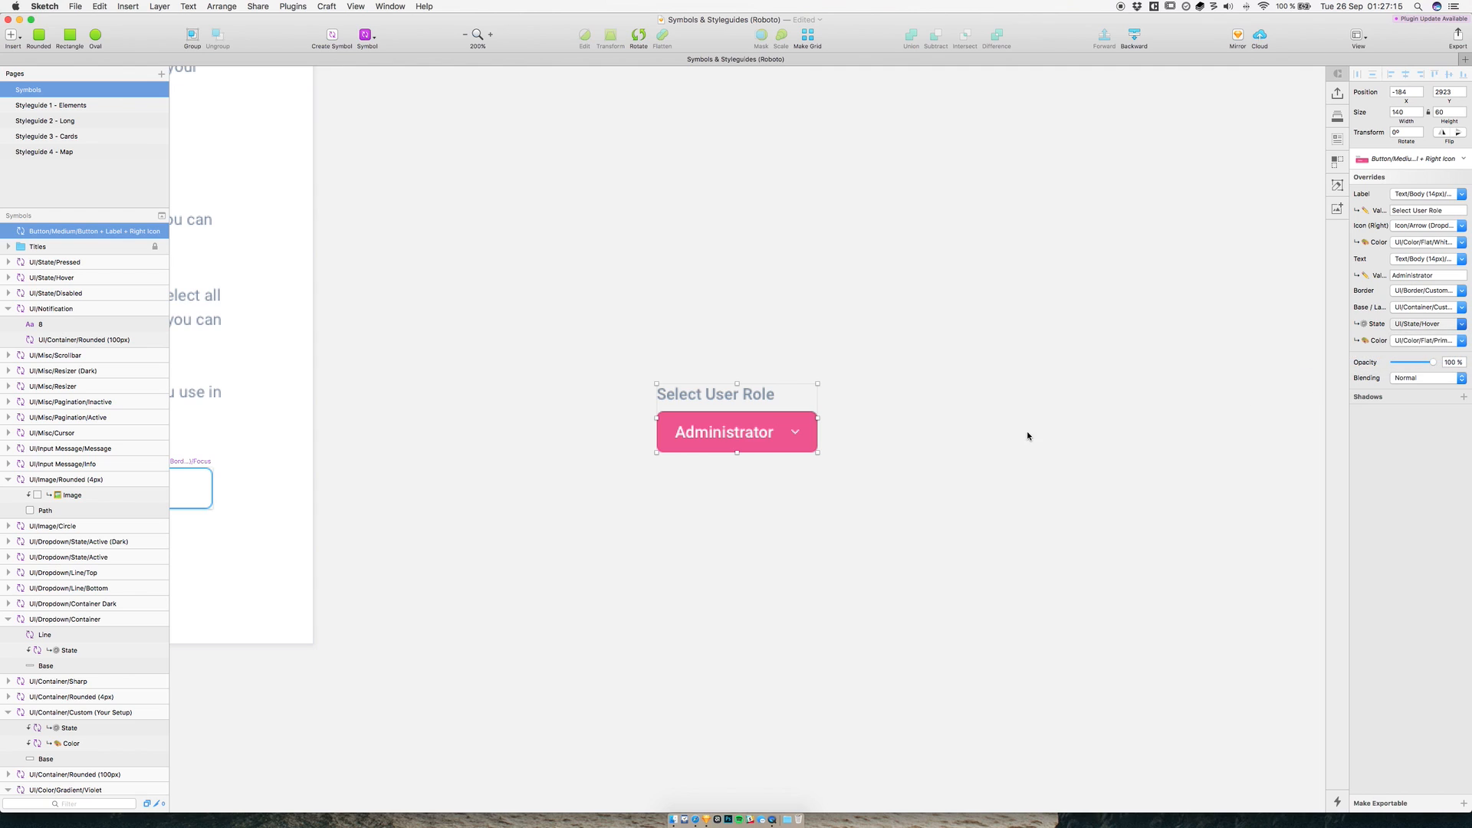
left_click(844, 444)
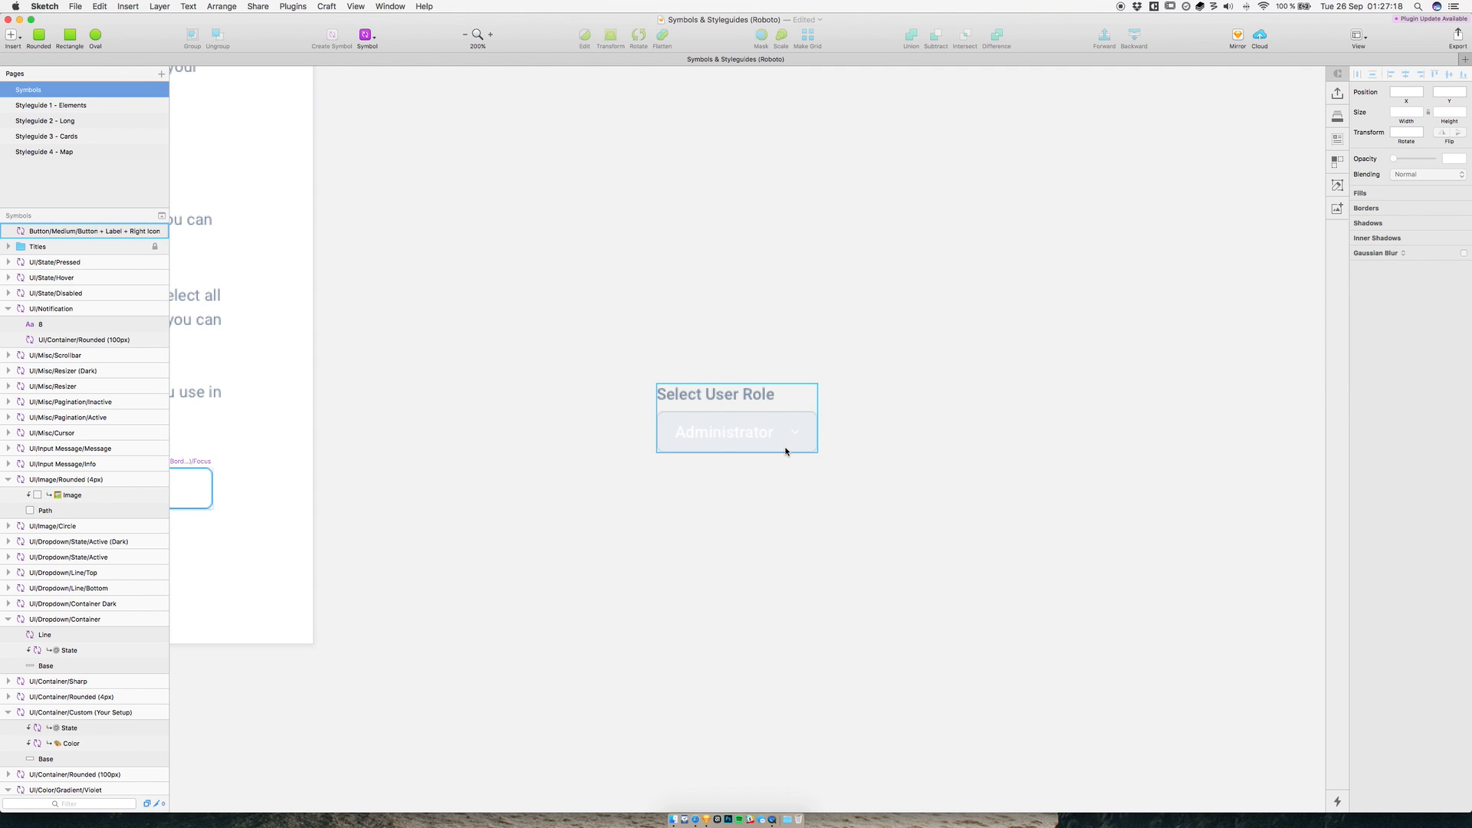
left_click(746, 432)
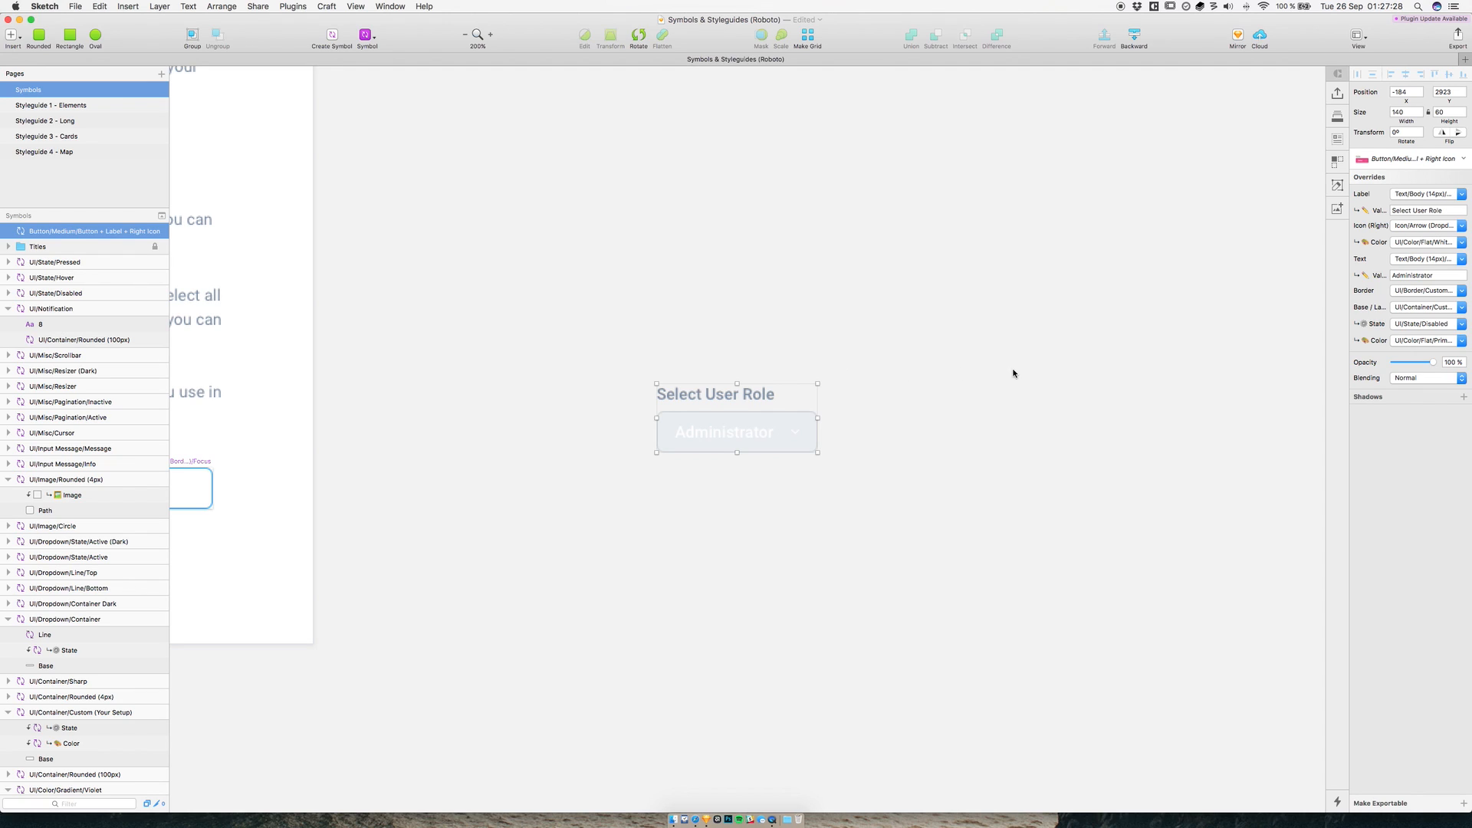
- Open the button's symbol master, inspect its nested 1px - 10%Black border symbol, and return to the button symbol
left_click(1402, 307)
left_click(1405, 310)
double_click(749, 439)
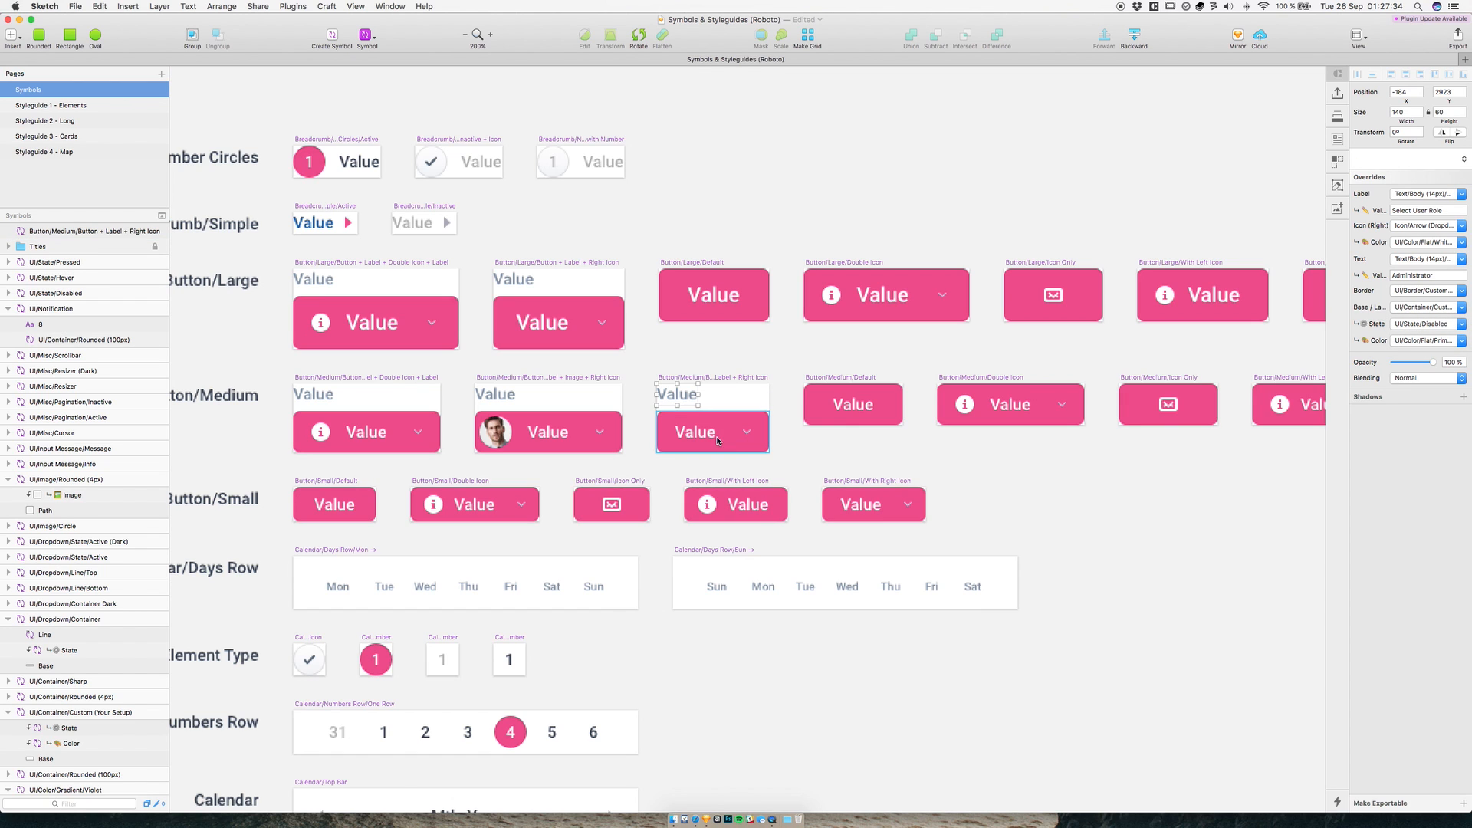
double_click(719, 441)
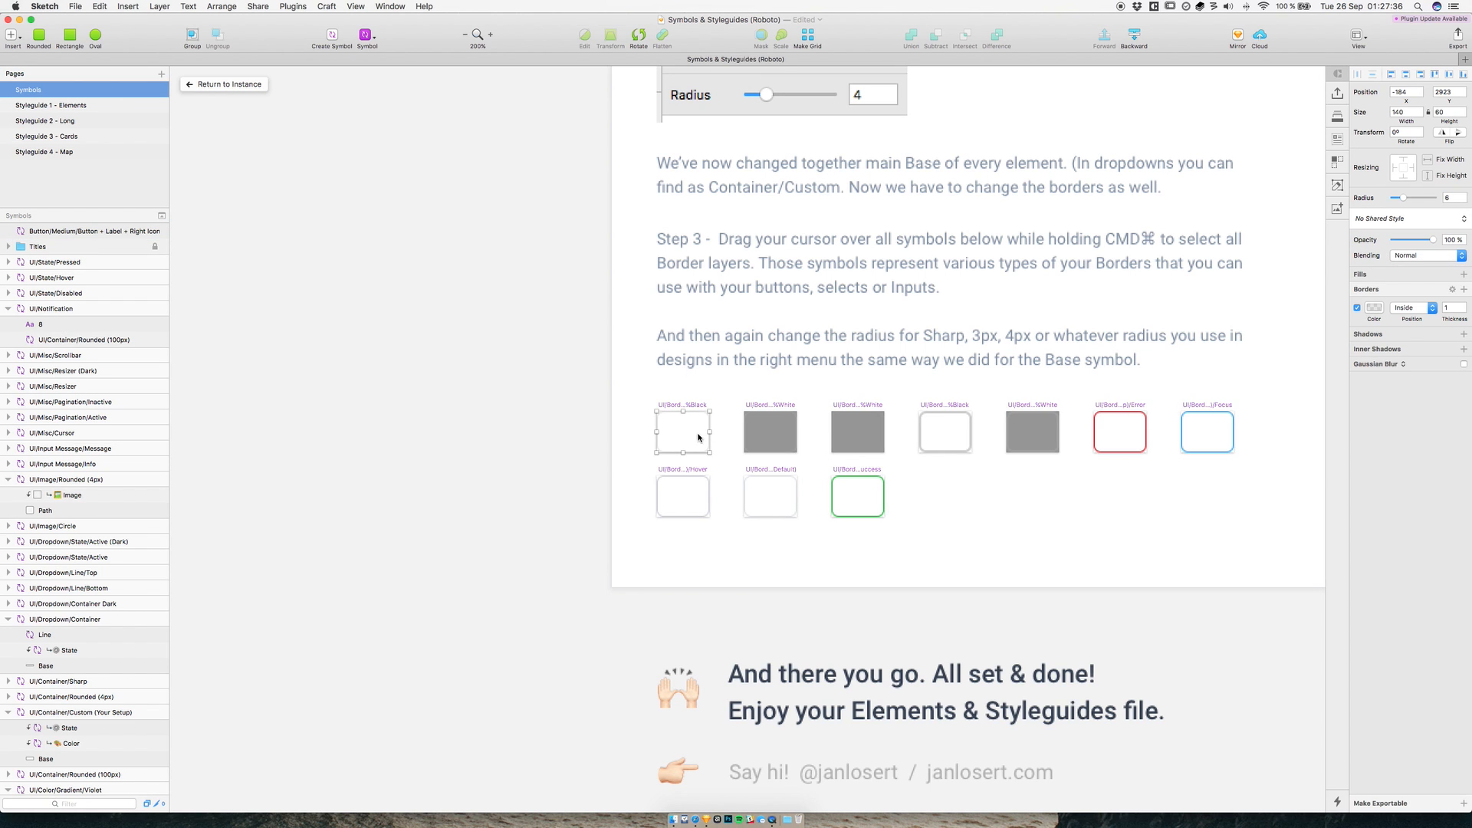
left_click(222, 84)
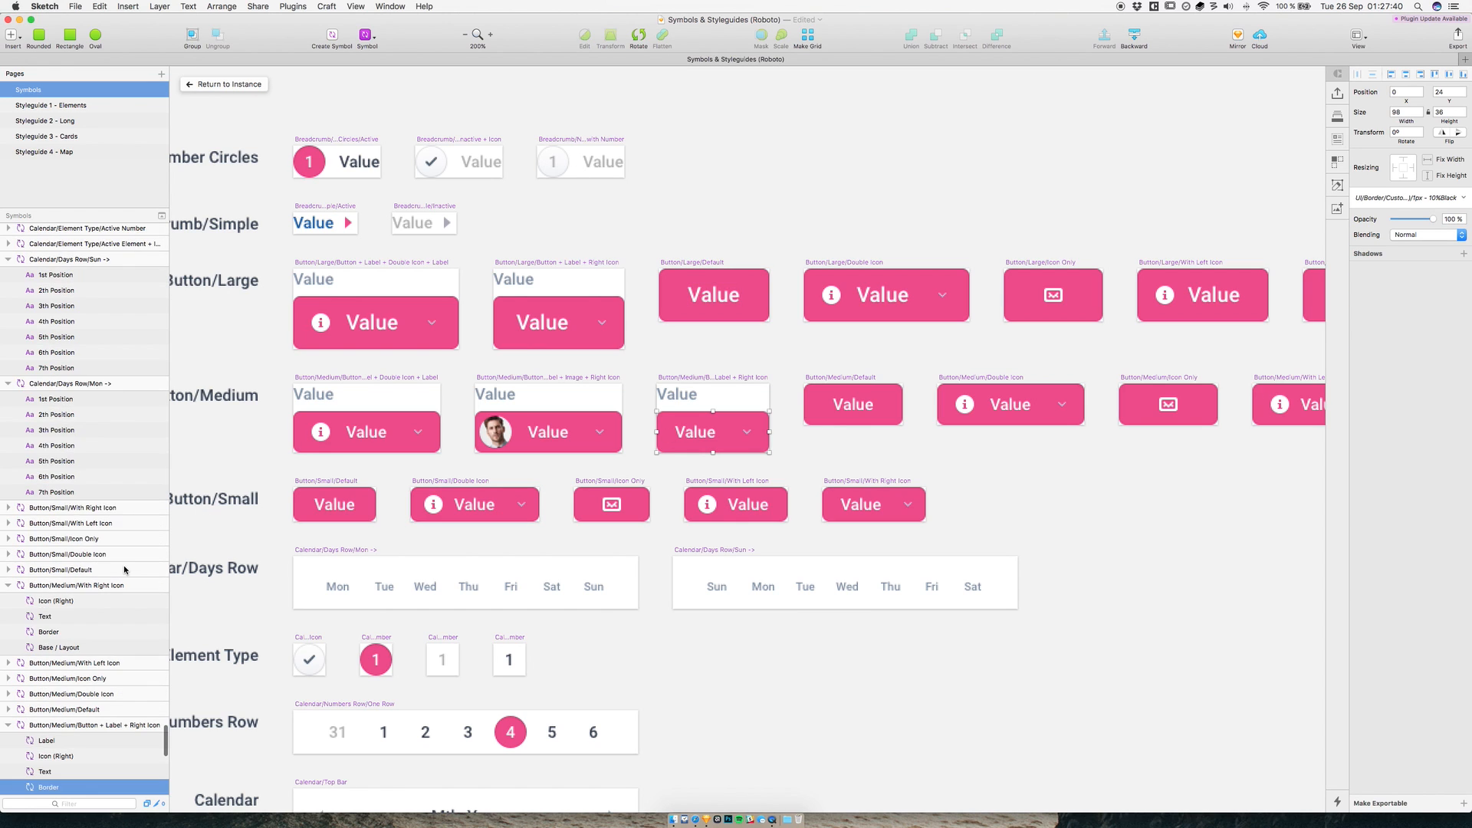
- Open the nested symbol behind the Base / Layout layer of the medium Button + Label + Right Icon symbol
scroll(124, 570, "down", 3)
left_click(68, 702)
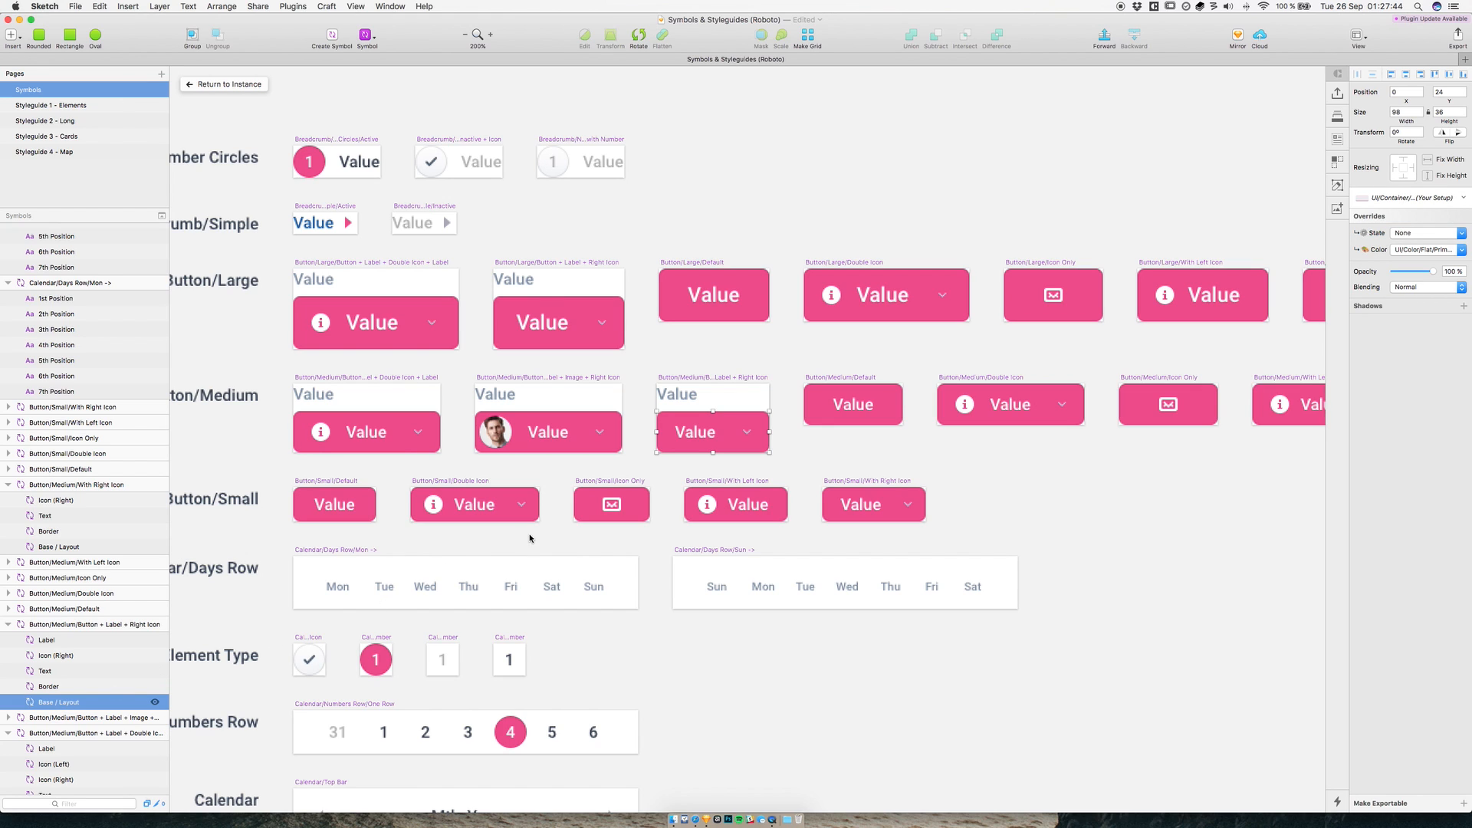
key("Return")
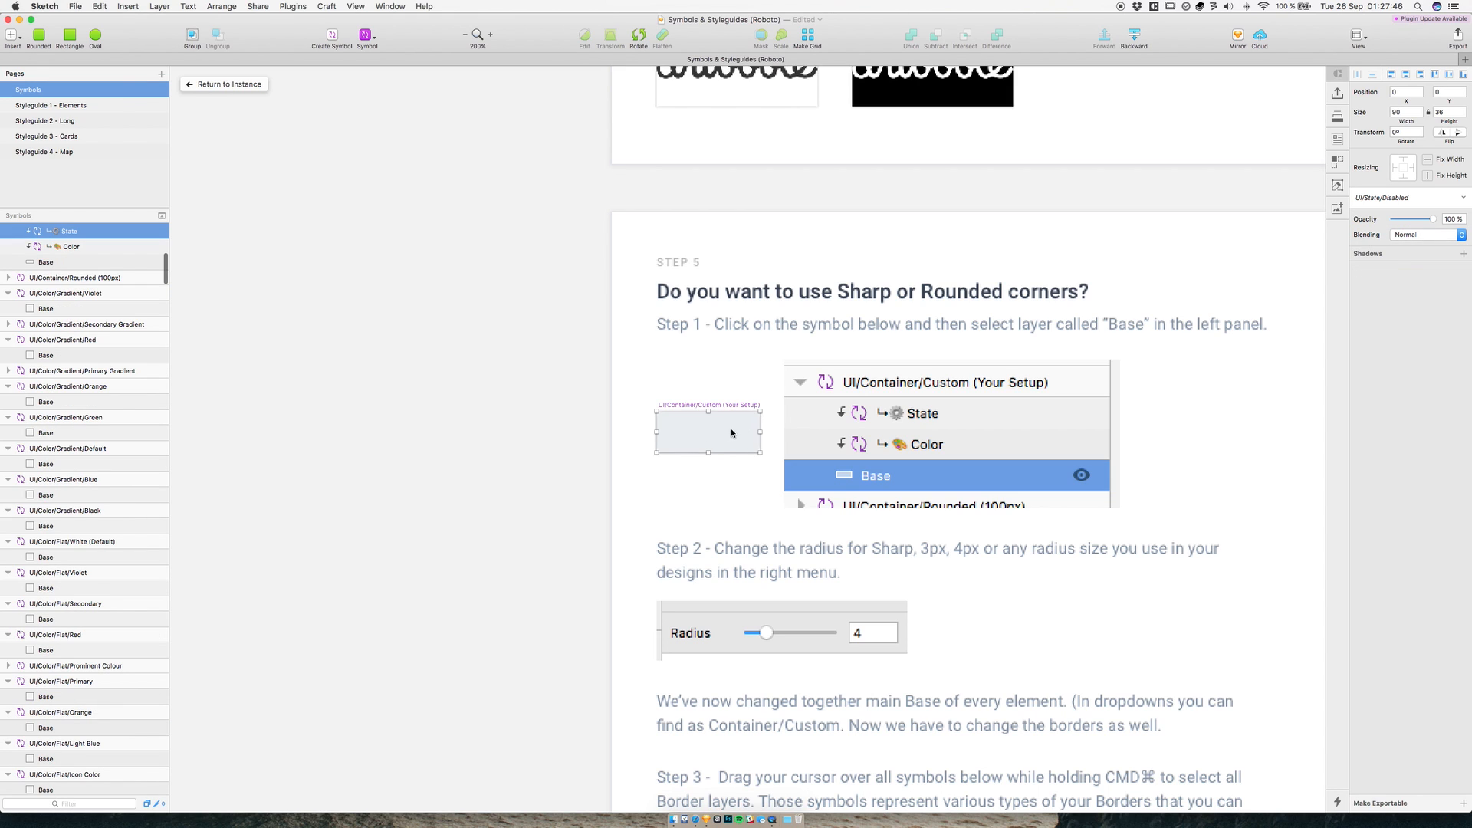
left_click(639, 436)
left_click(674, 439)
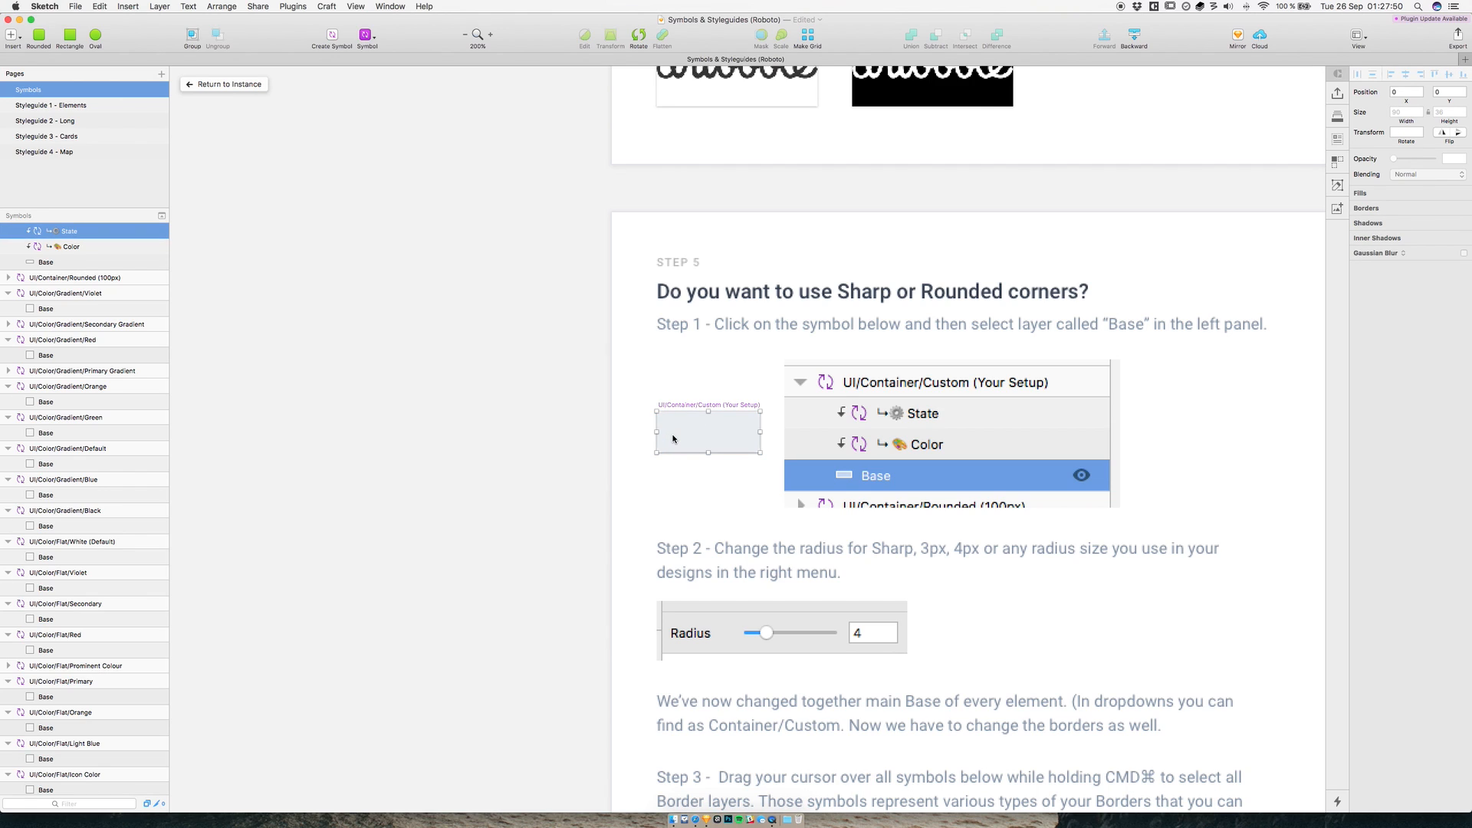
- Inspect the Base, Color and State layers of UI/Container/Custom (Your Setup) and return to the button symbol
left_click(63, 265)
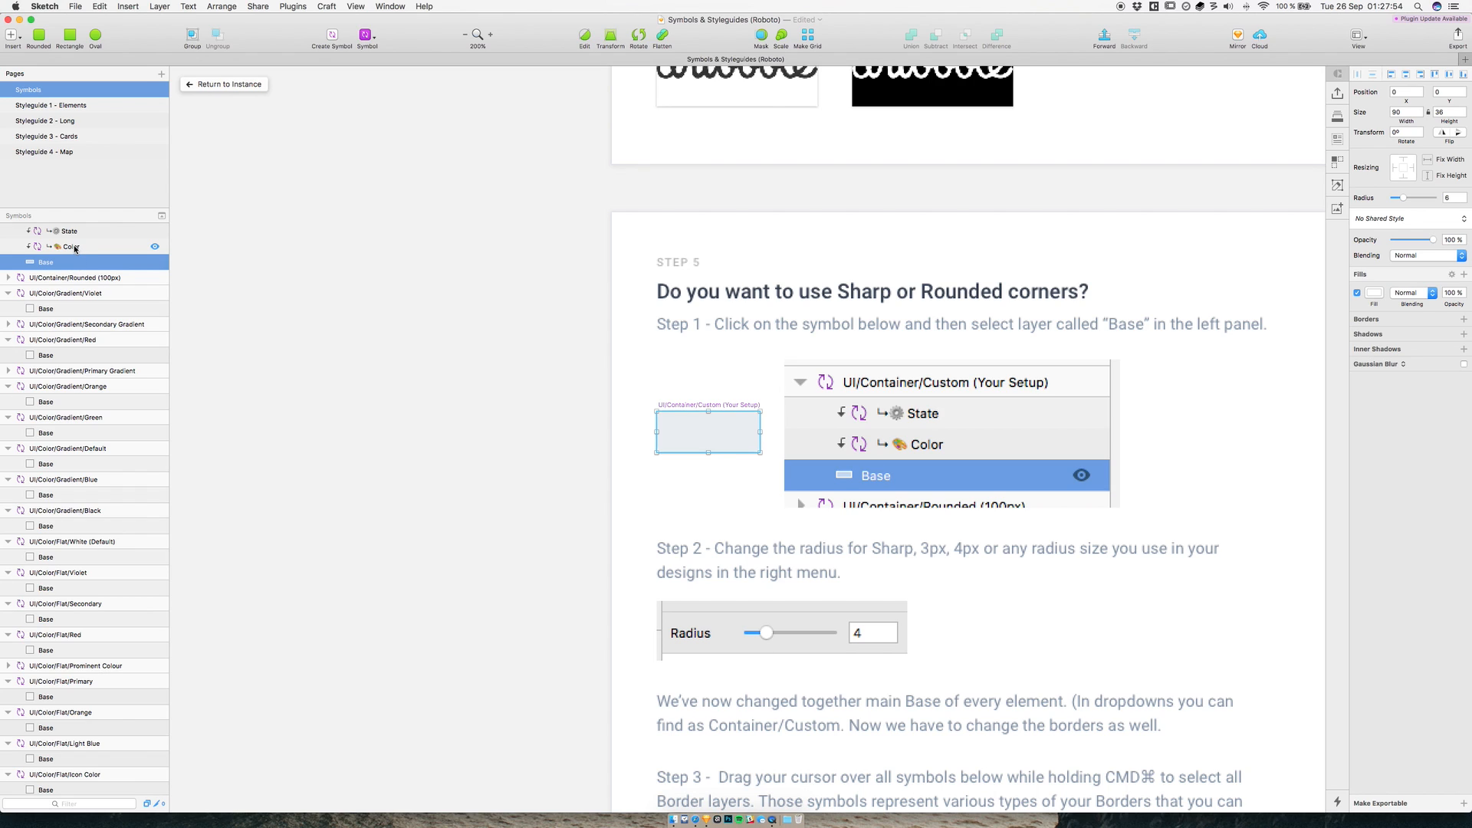
scroll(76, 249, "up", 2)
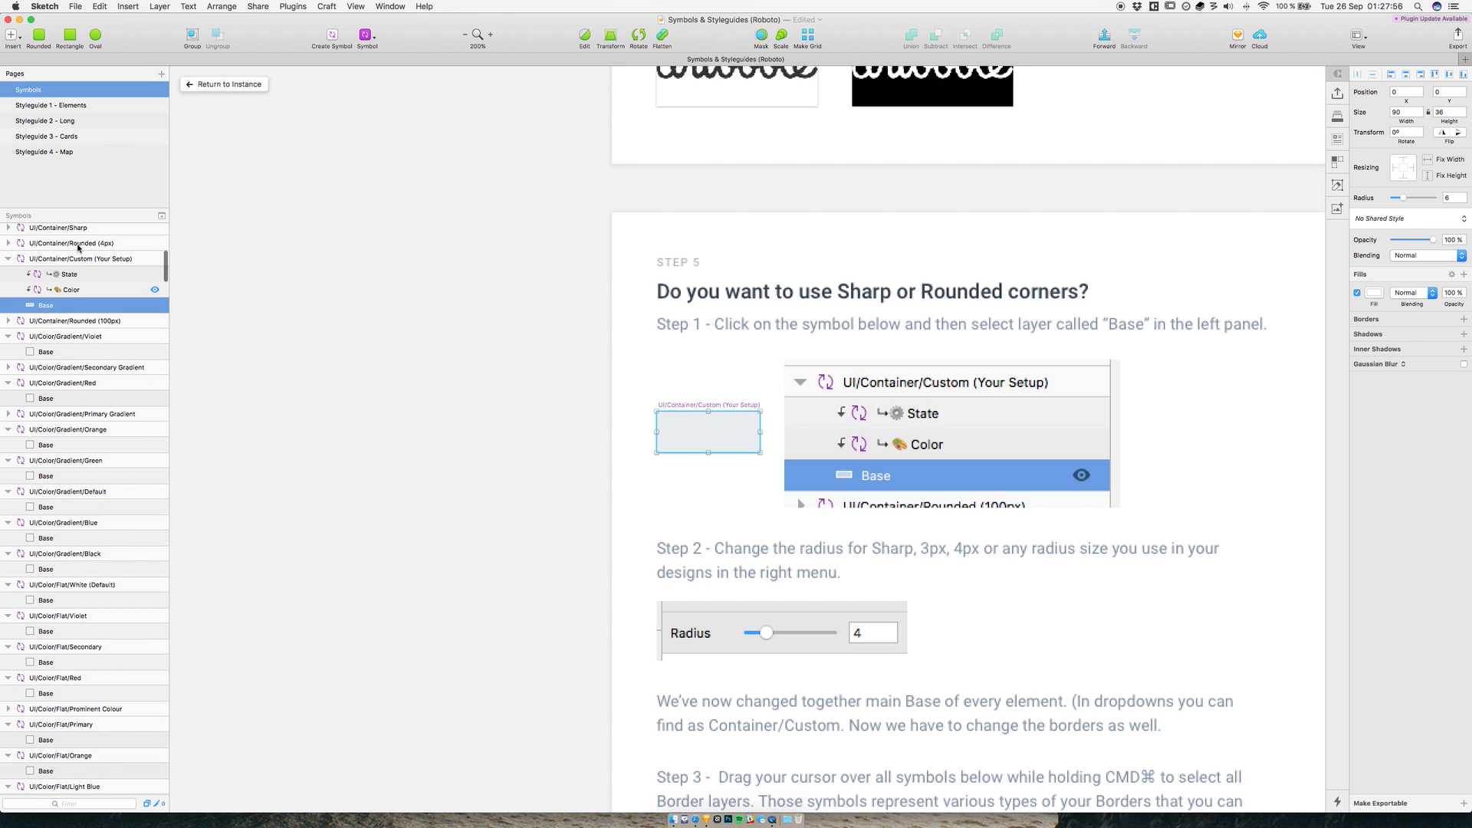
left_click(72, 289)
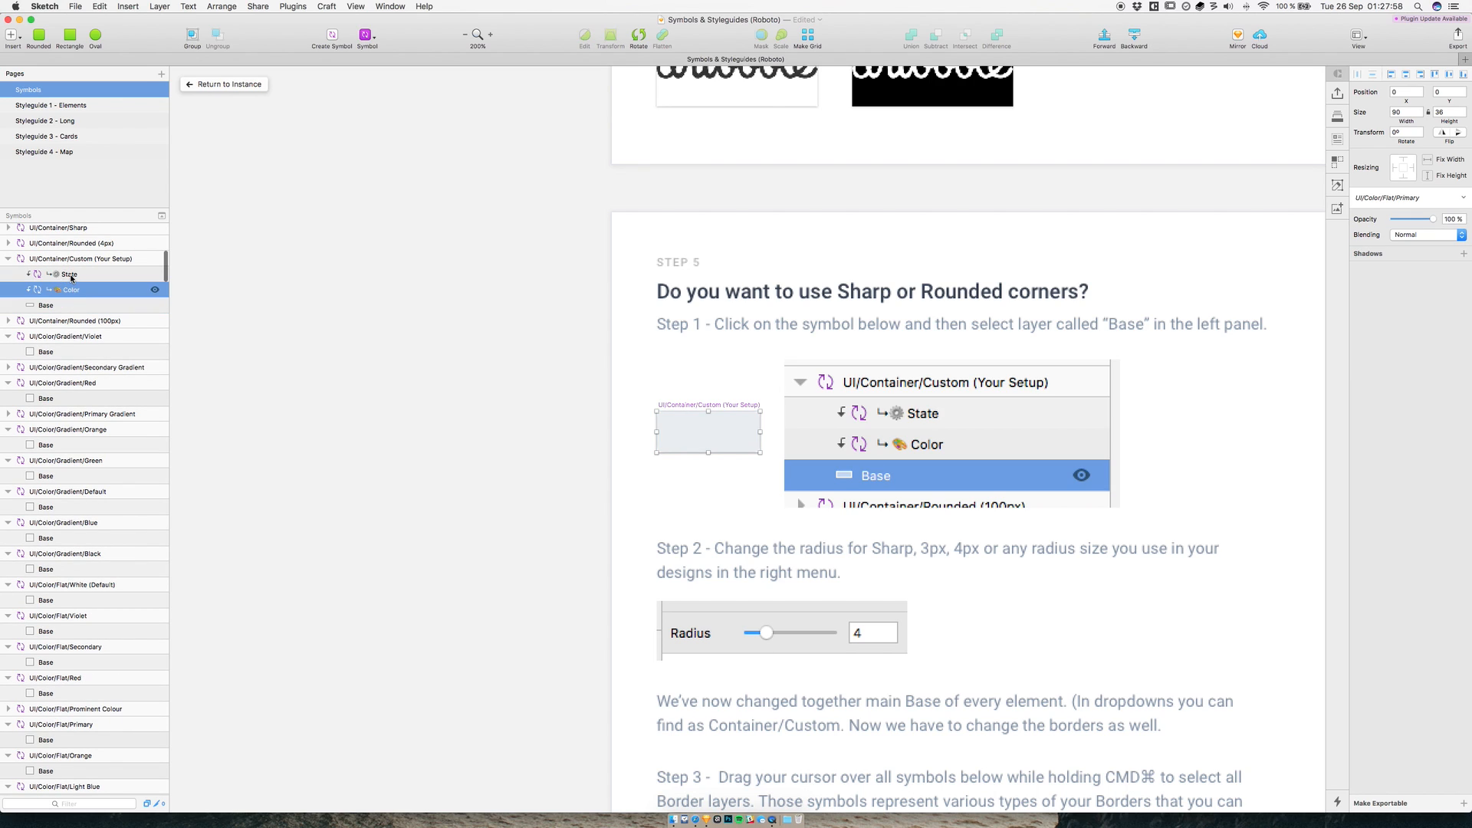
left_click(71, 275)
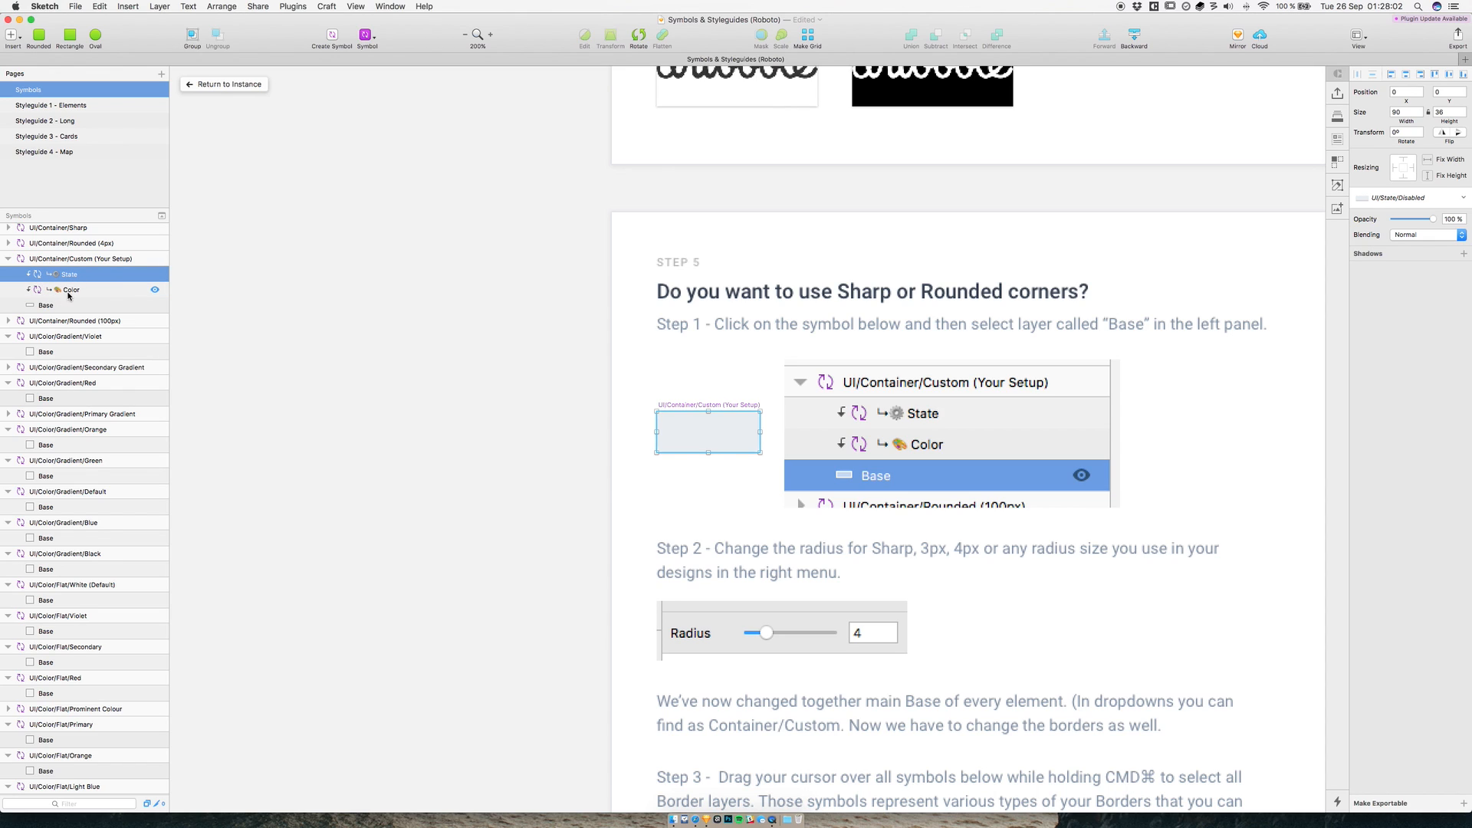
left_click(230, 84)
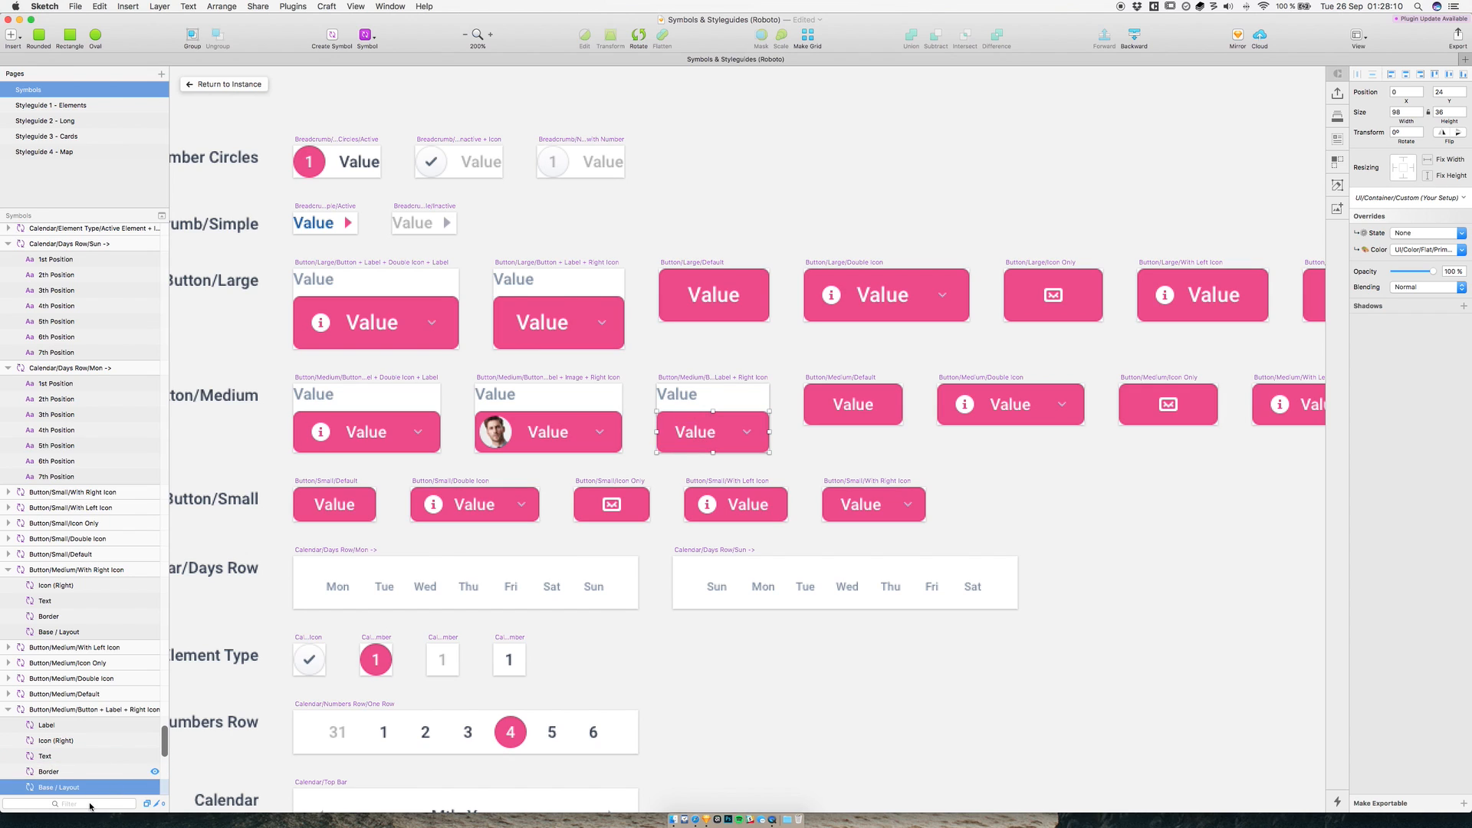
- Select the button symbol's Border layer and examine the Custom (Your Setup) border variants without replacing the current one
left_click(57, 773)
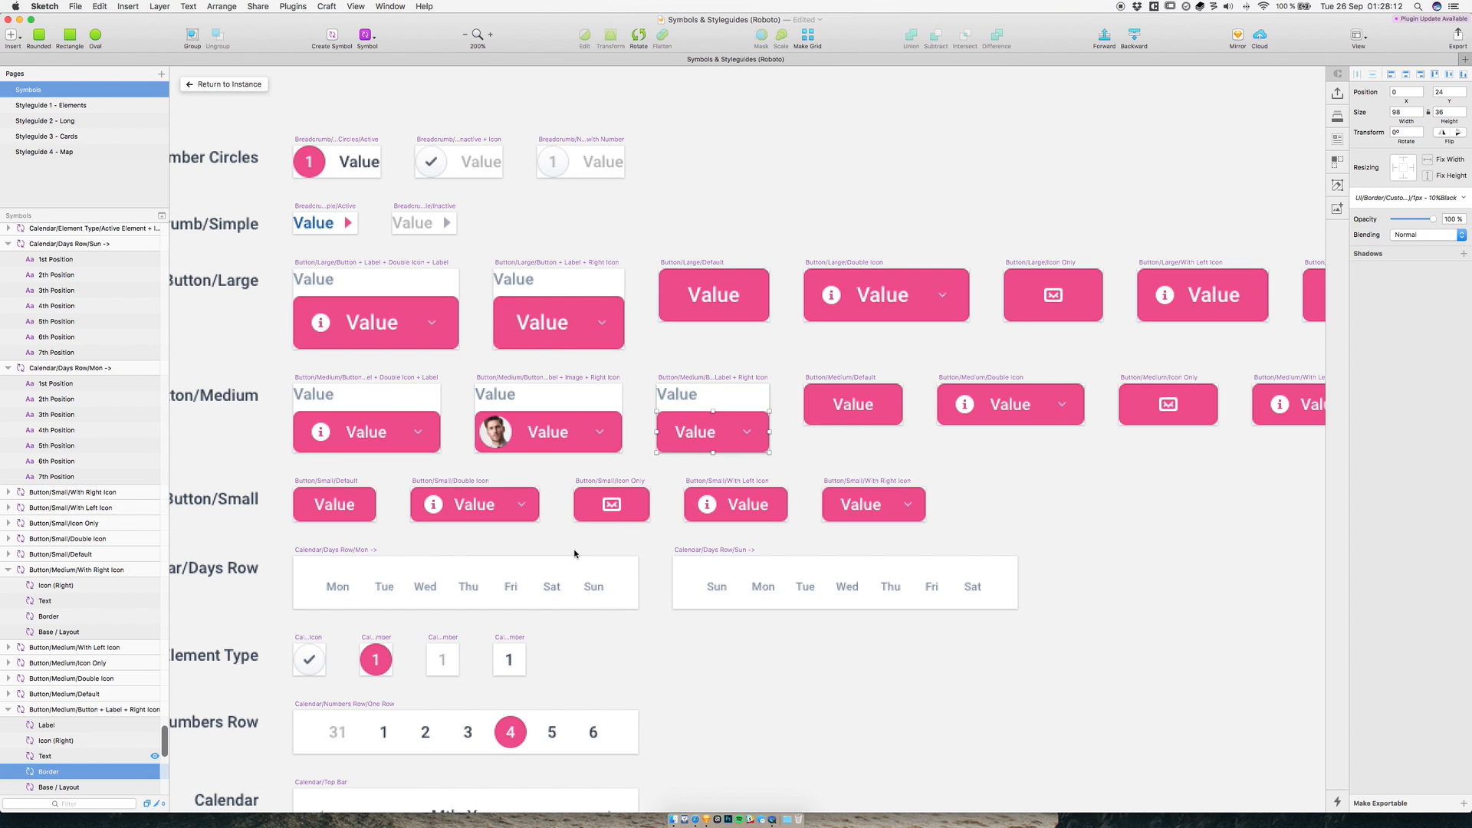
left_click(1394, 205)
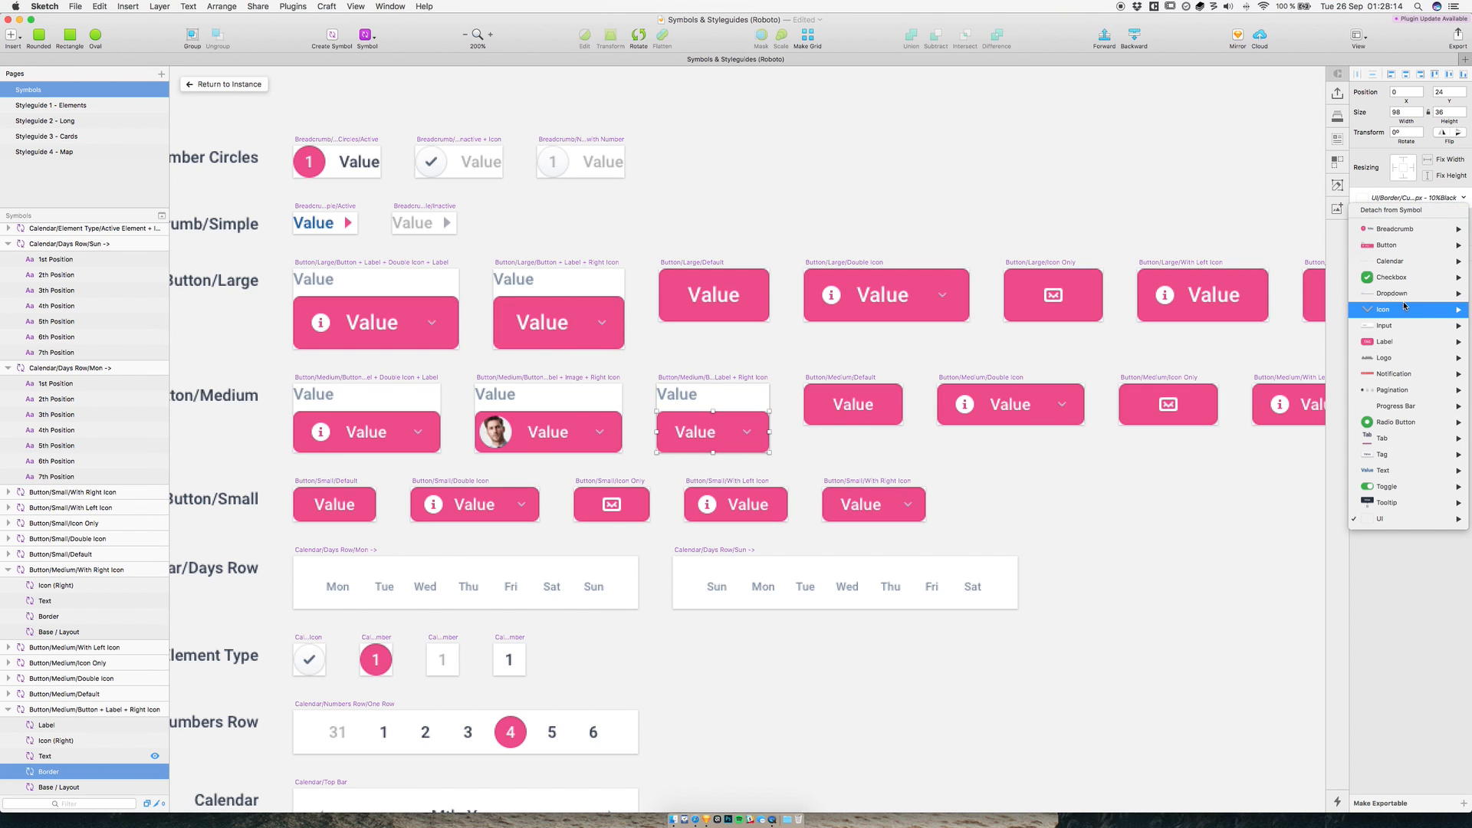
mouse_move(1408, 528)
mouse_move(1297, 520)
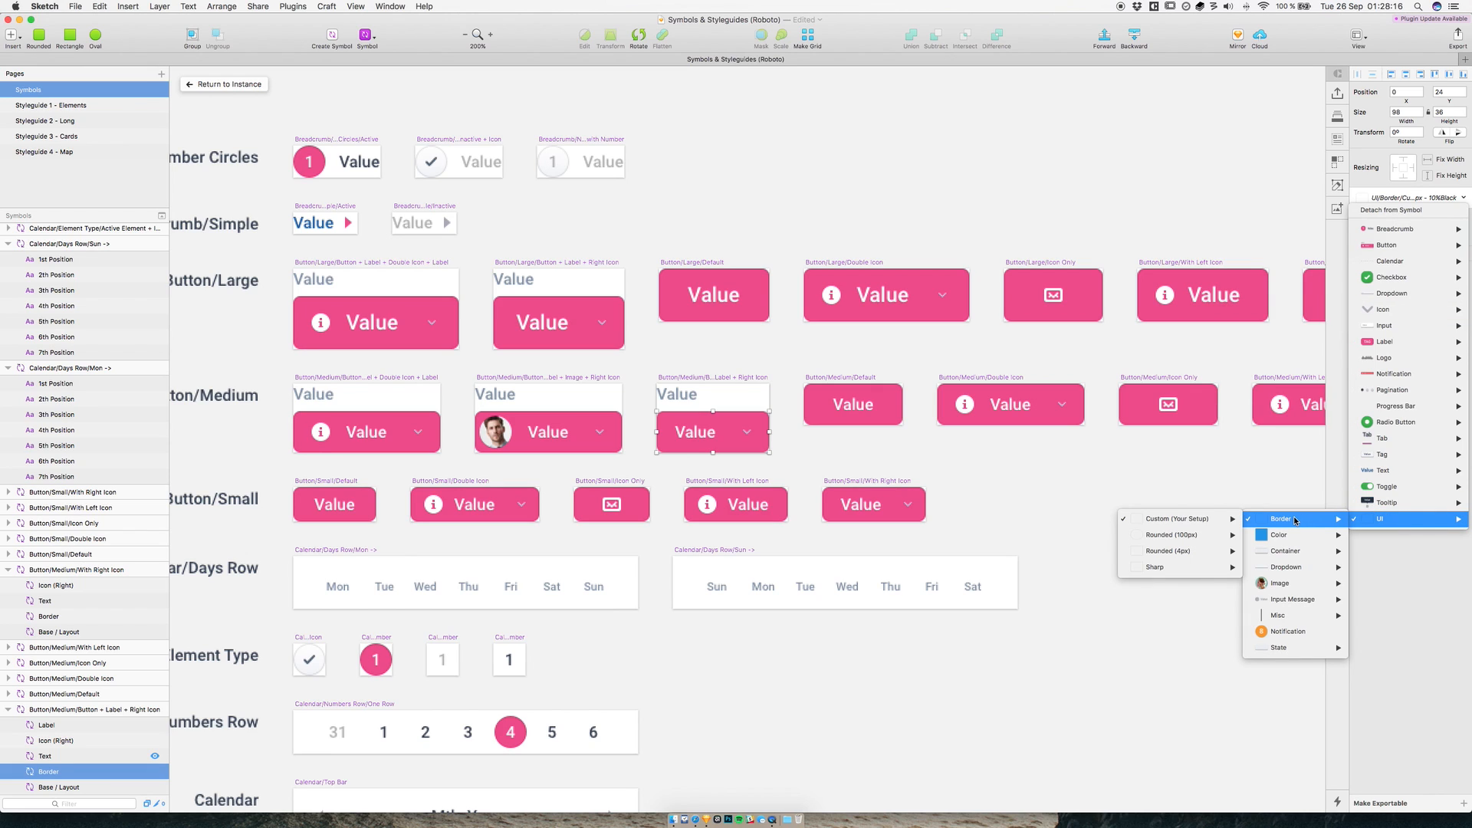
mouse_move(1173, 521)
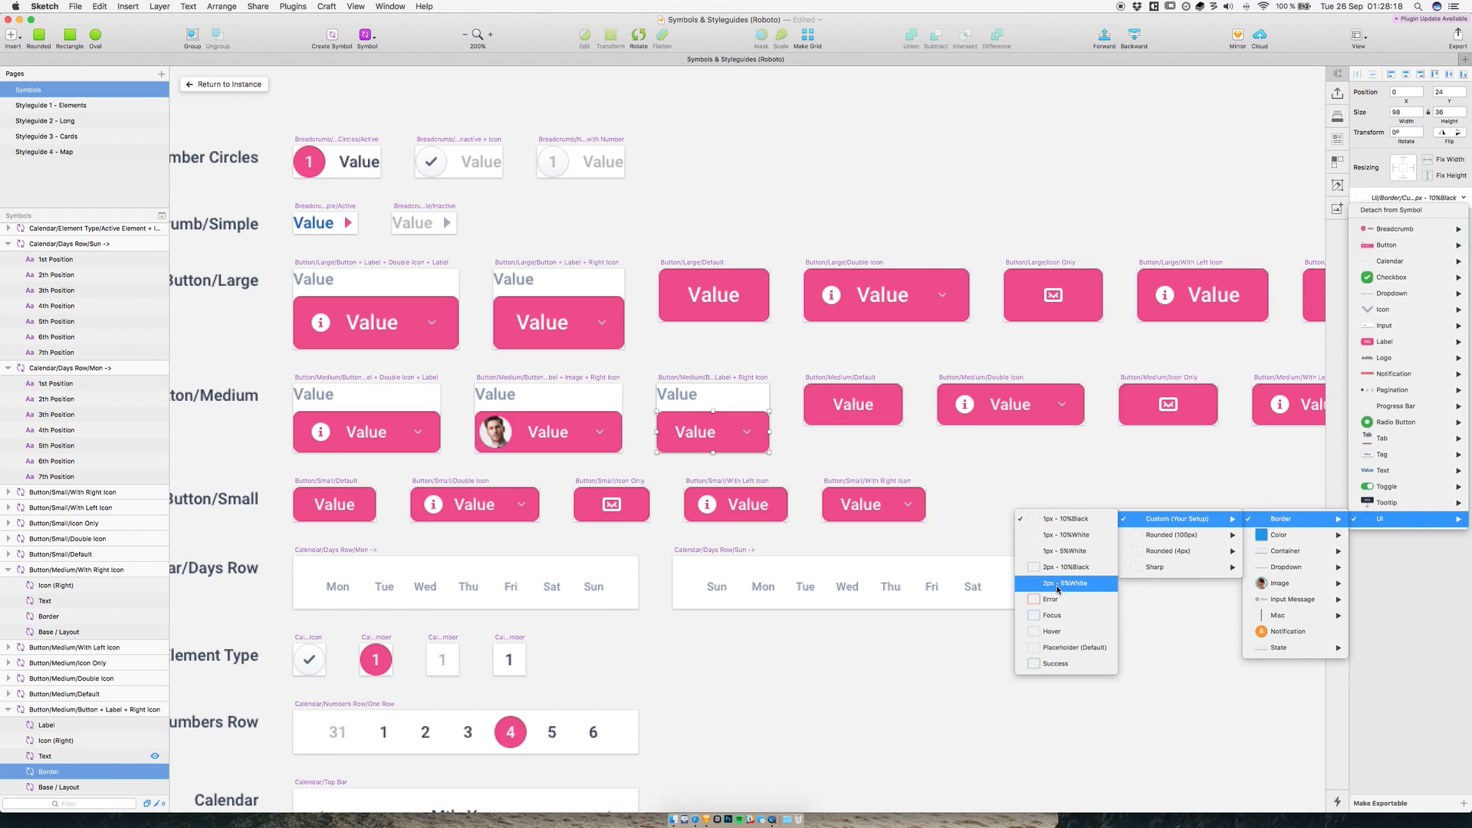
left_click(1072, 496)
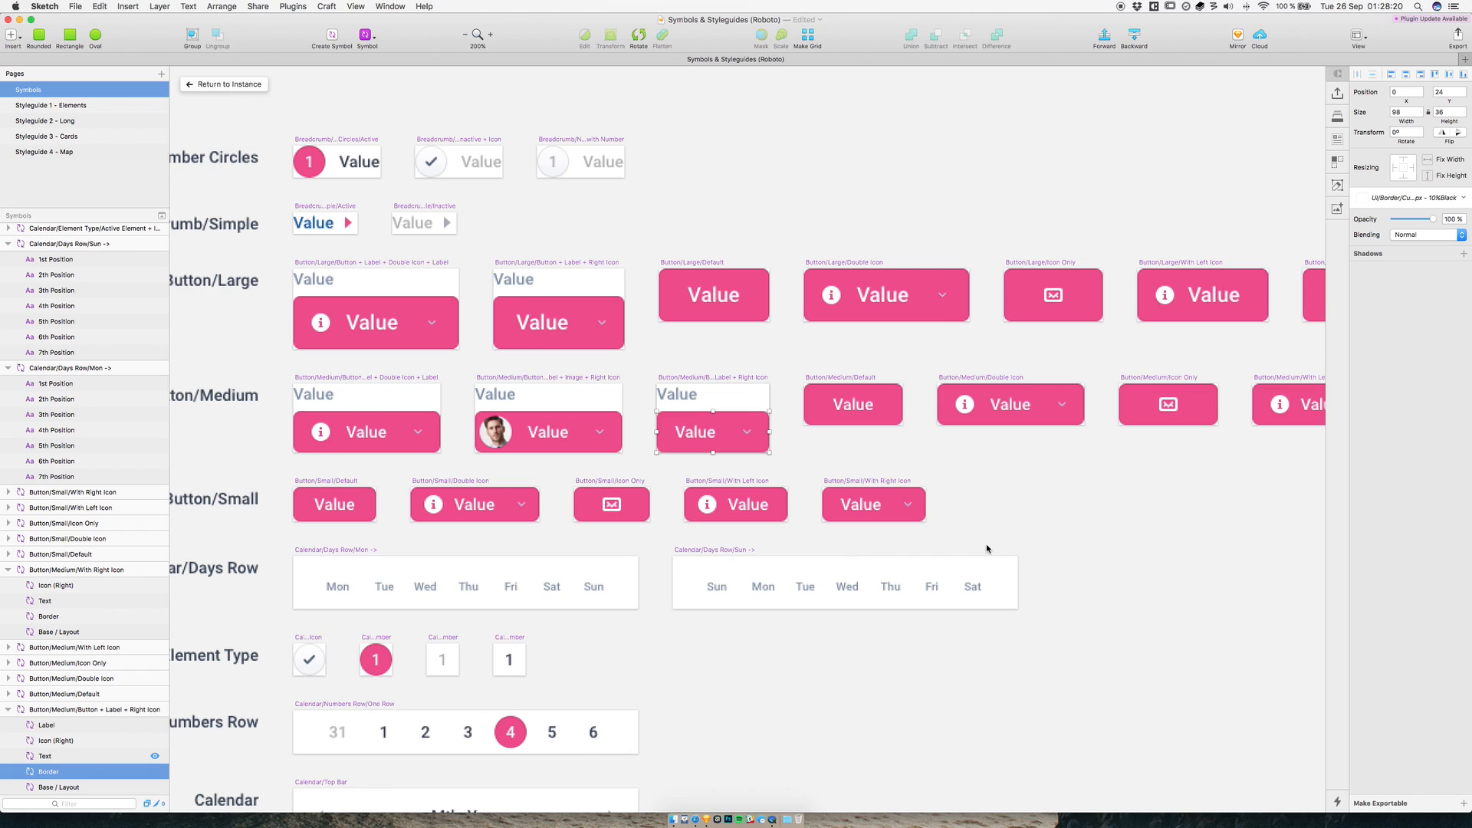
- Inspect the Text, Icon (Right) and Label layers of the medium Button + Label + Right Icon symbol
left_click(71, 757)
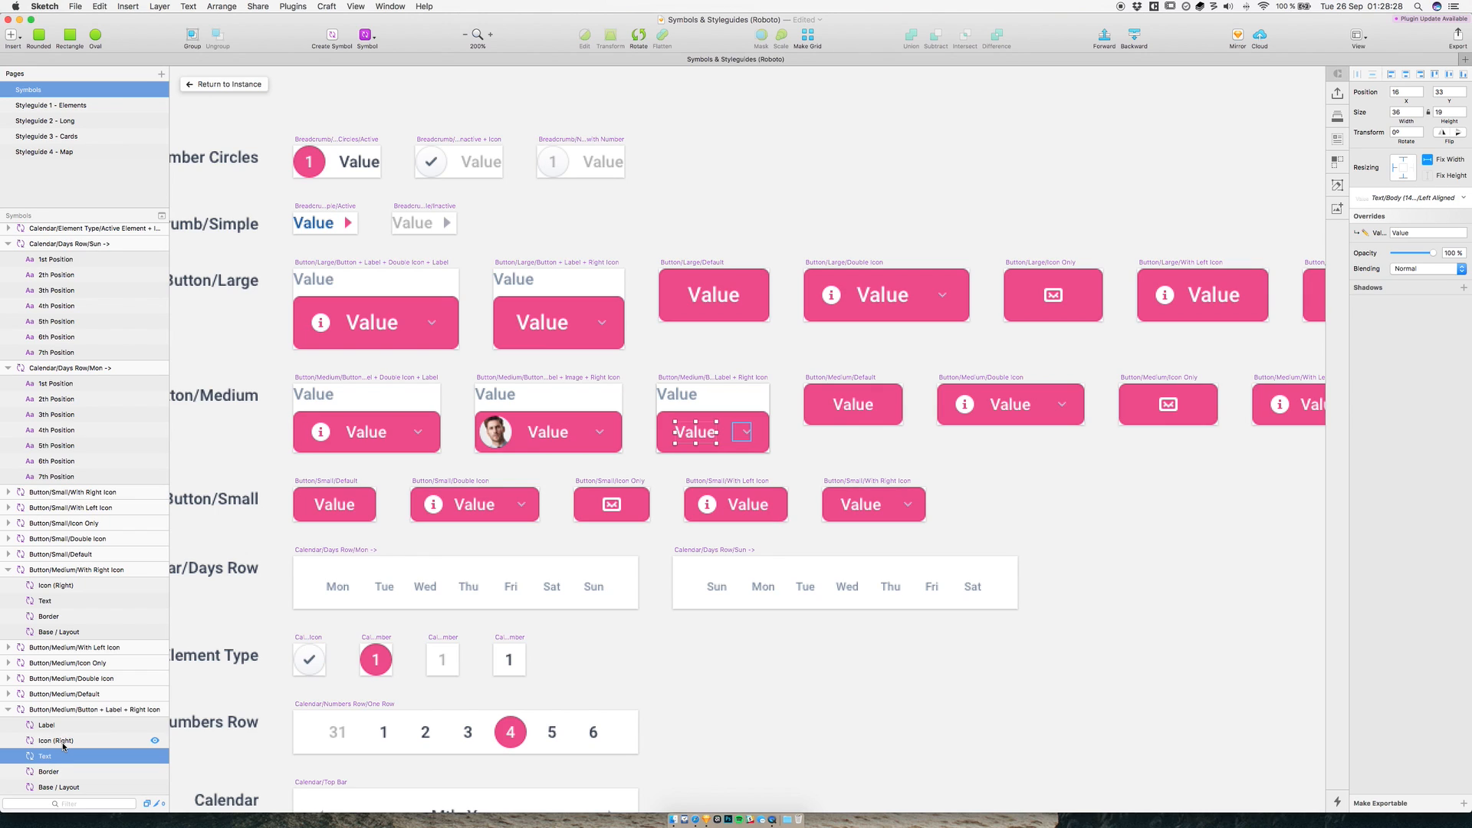
left_click(63, 744)
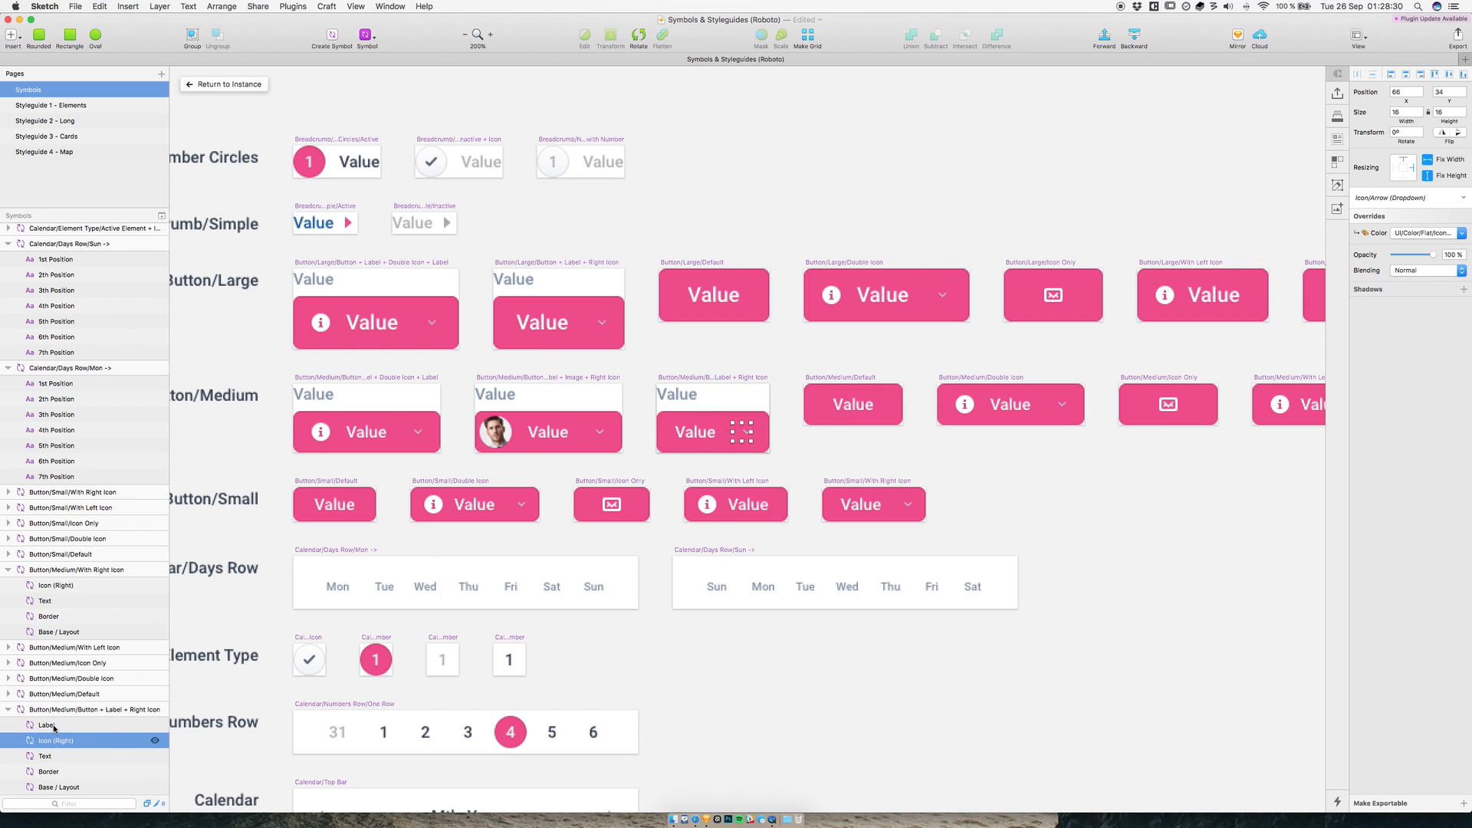
left_click(53, 726)
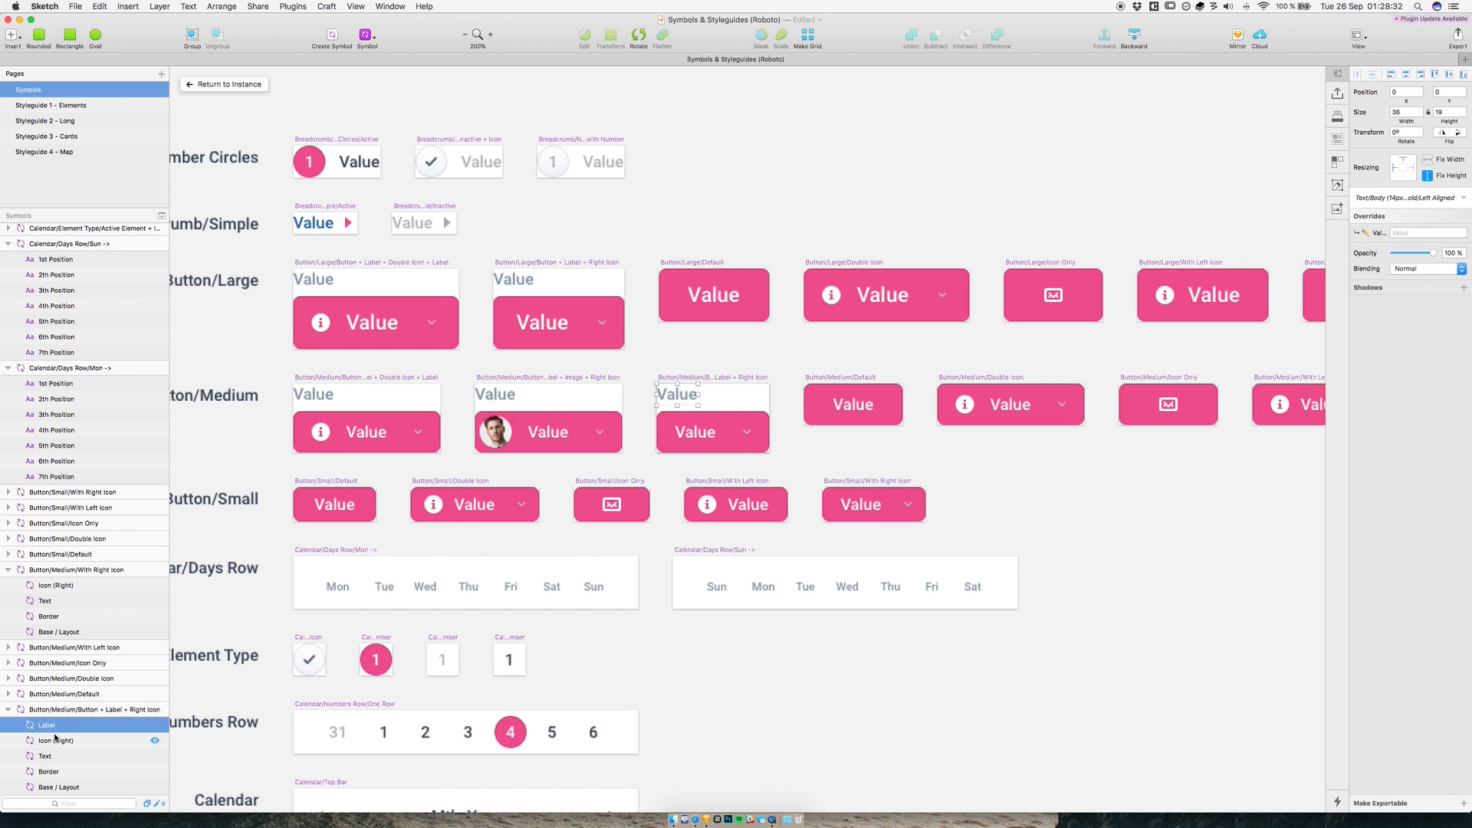
- Set the right icon's color override in the medium Button + Label + Right Icon symbol to UI/Color/Flat/White (Default)
left_click(54, 756, "super")
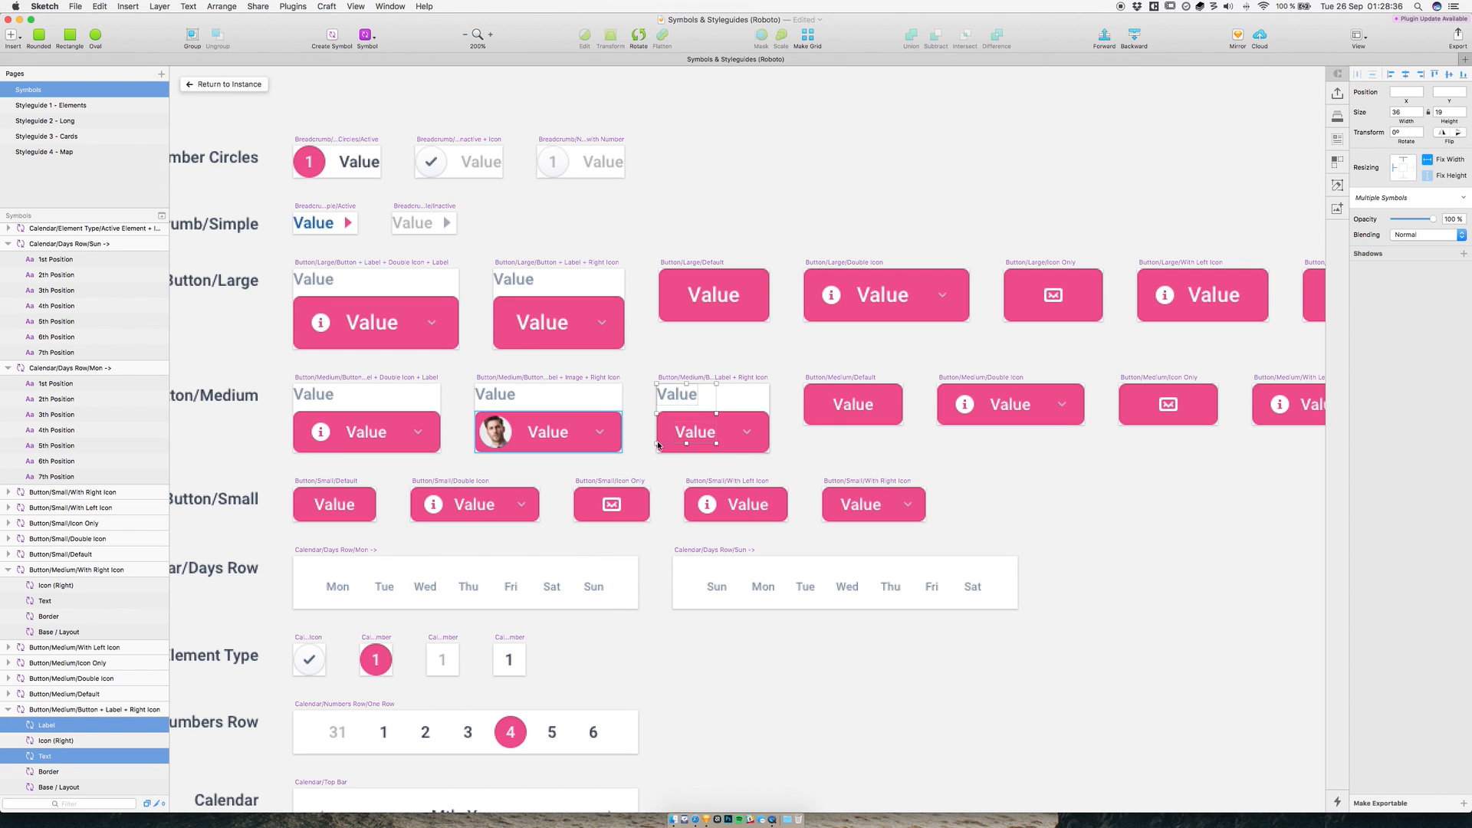
left_click(58, 742)
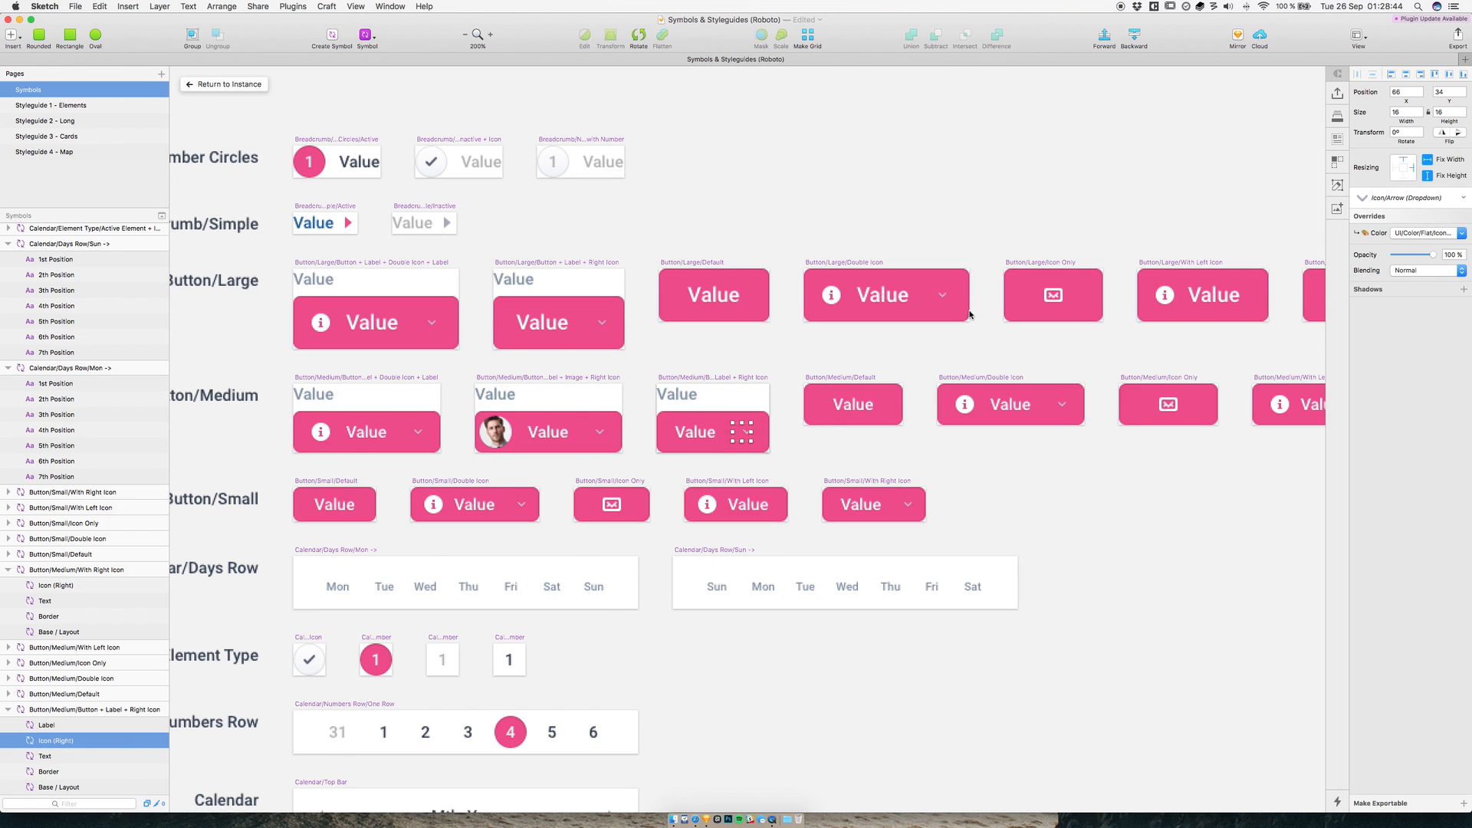
left_click(1413, 231)
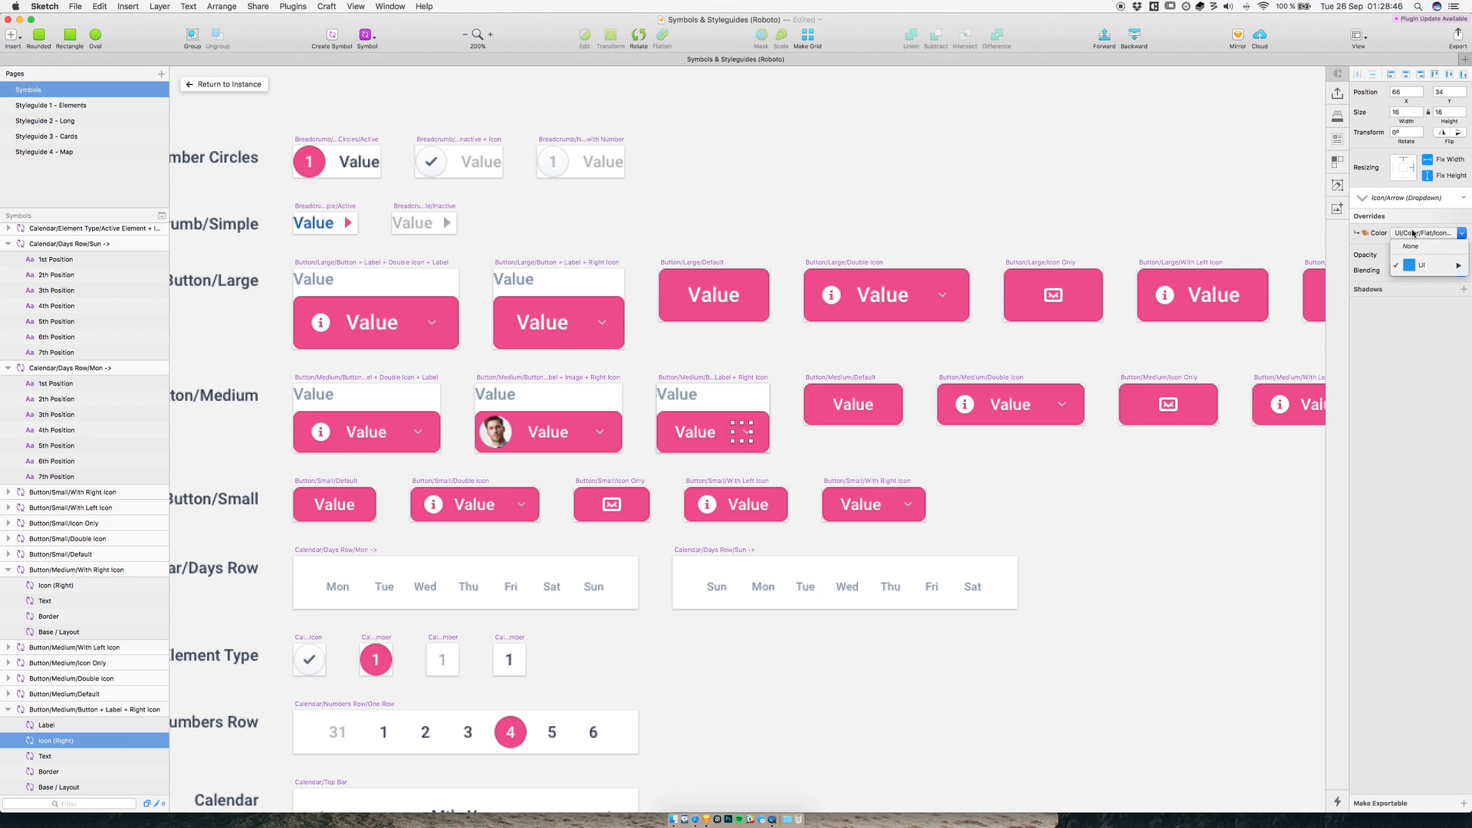
mouse_move(1423, 265)
mouse_move(1351, 265)
mouse_move(1274, 272)
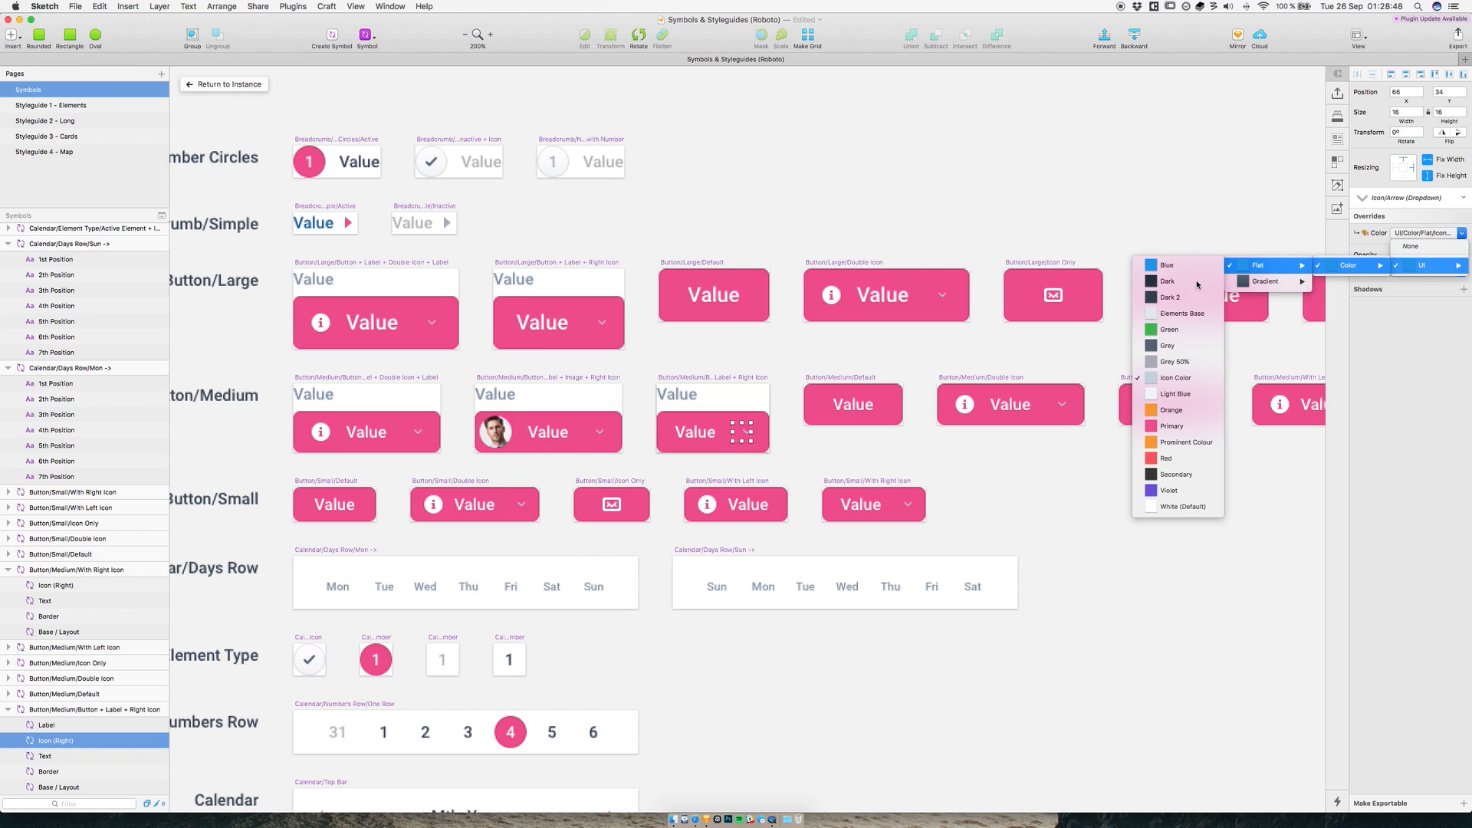
left_click(1183, 508)
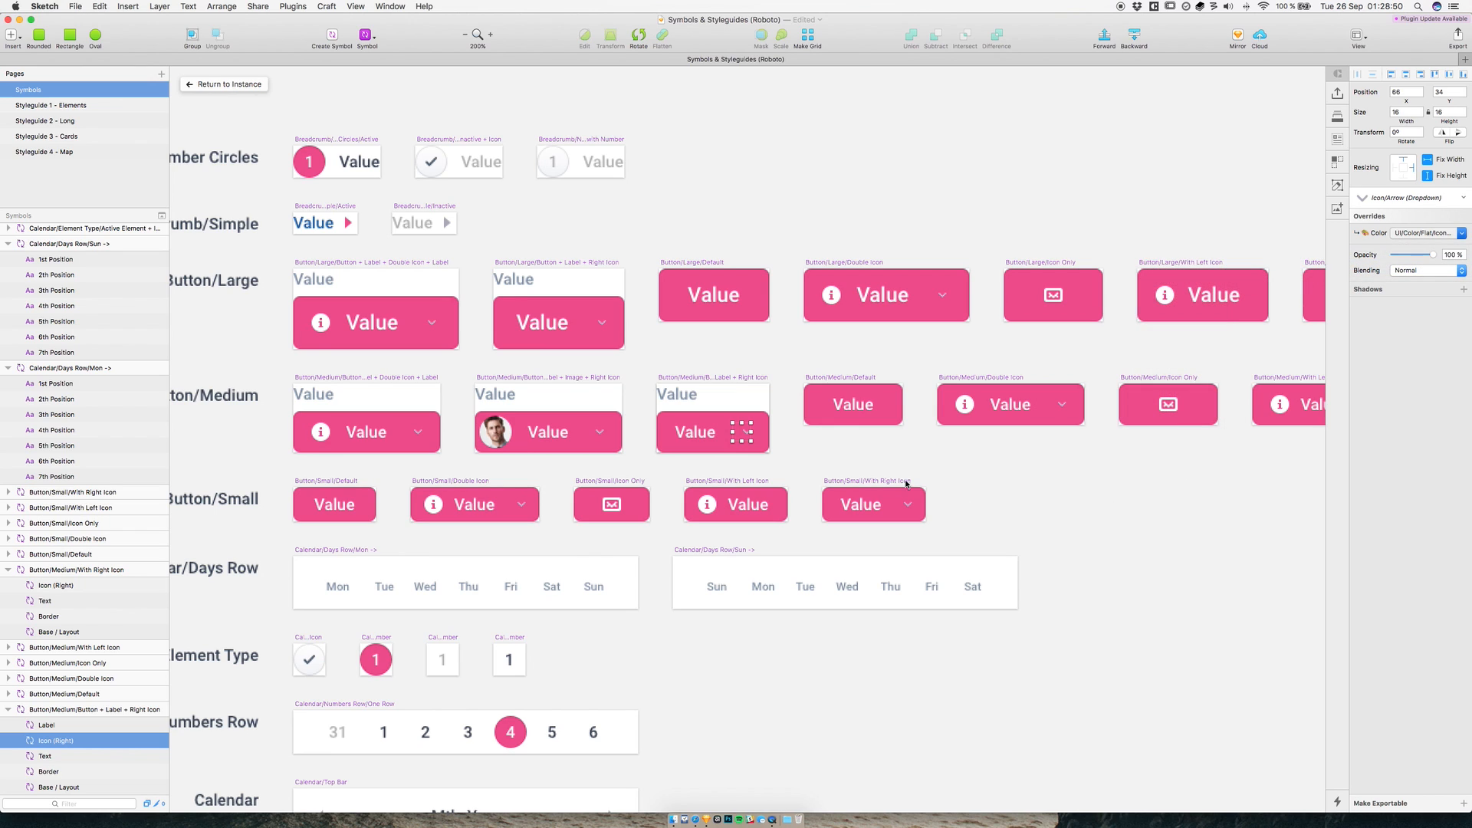
left_click(824, 454)
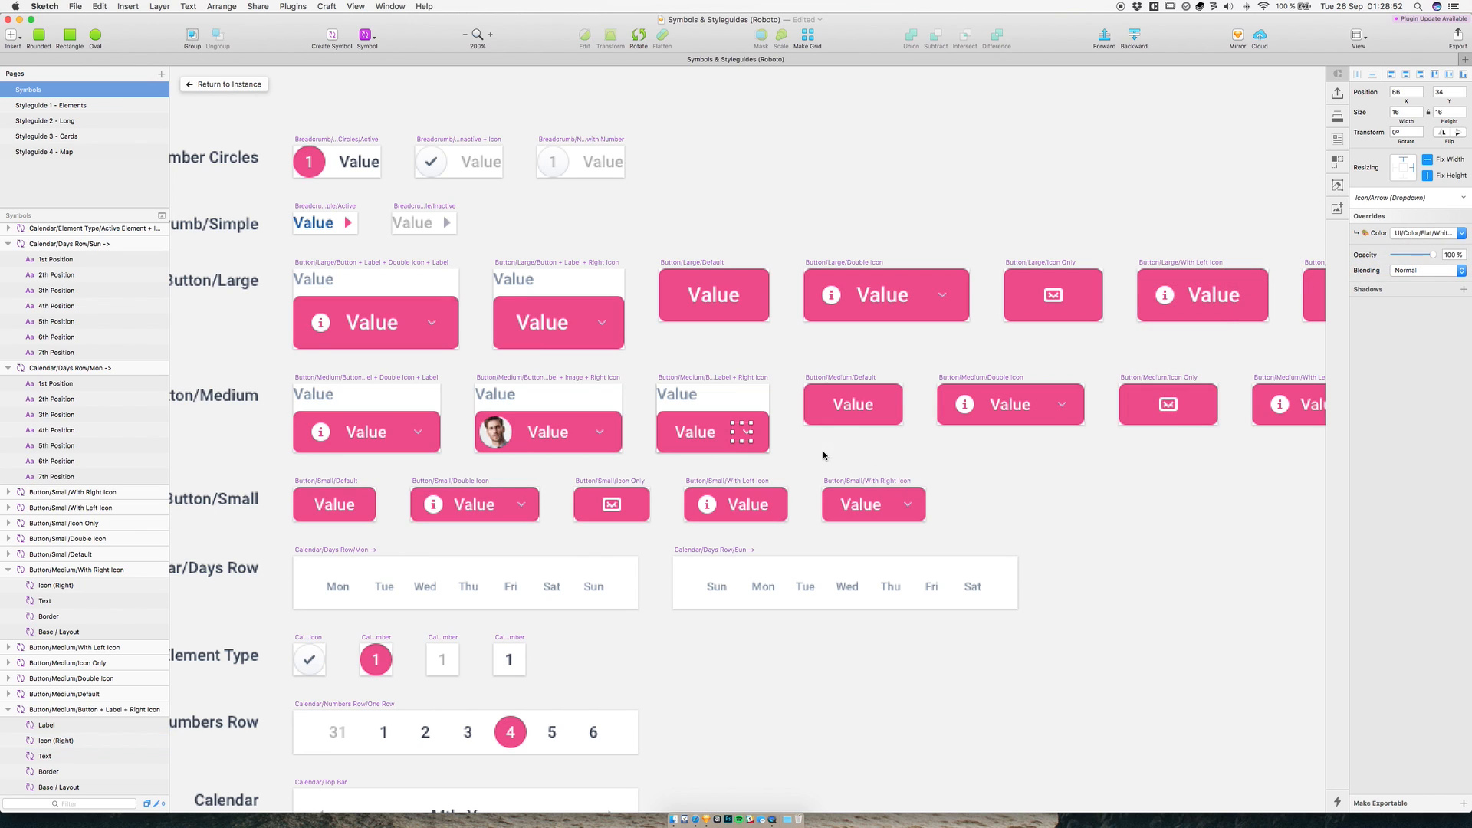
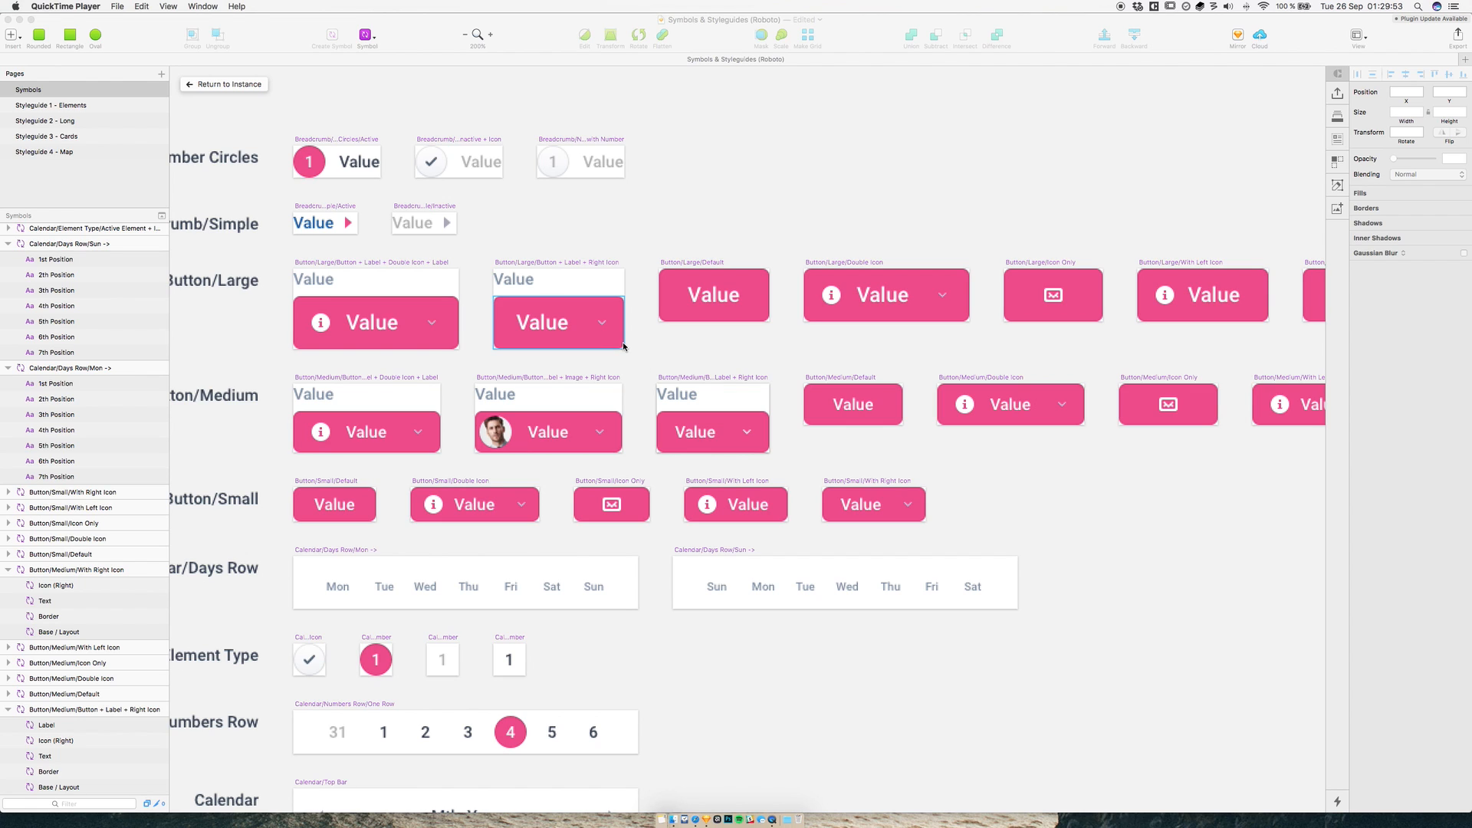
- Delete the Border layer from the Button/Medium/Button + Label + Right Icon symbol
left_click(622, 343)
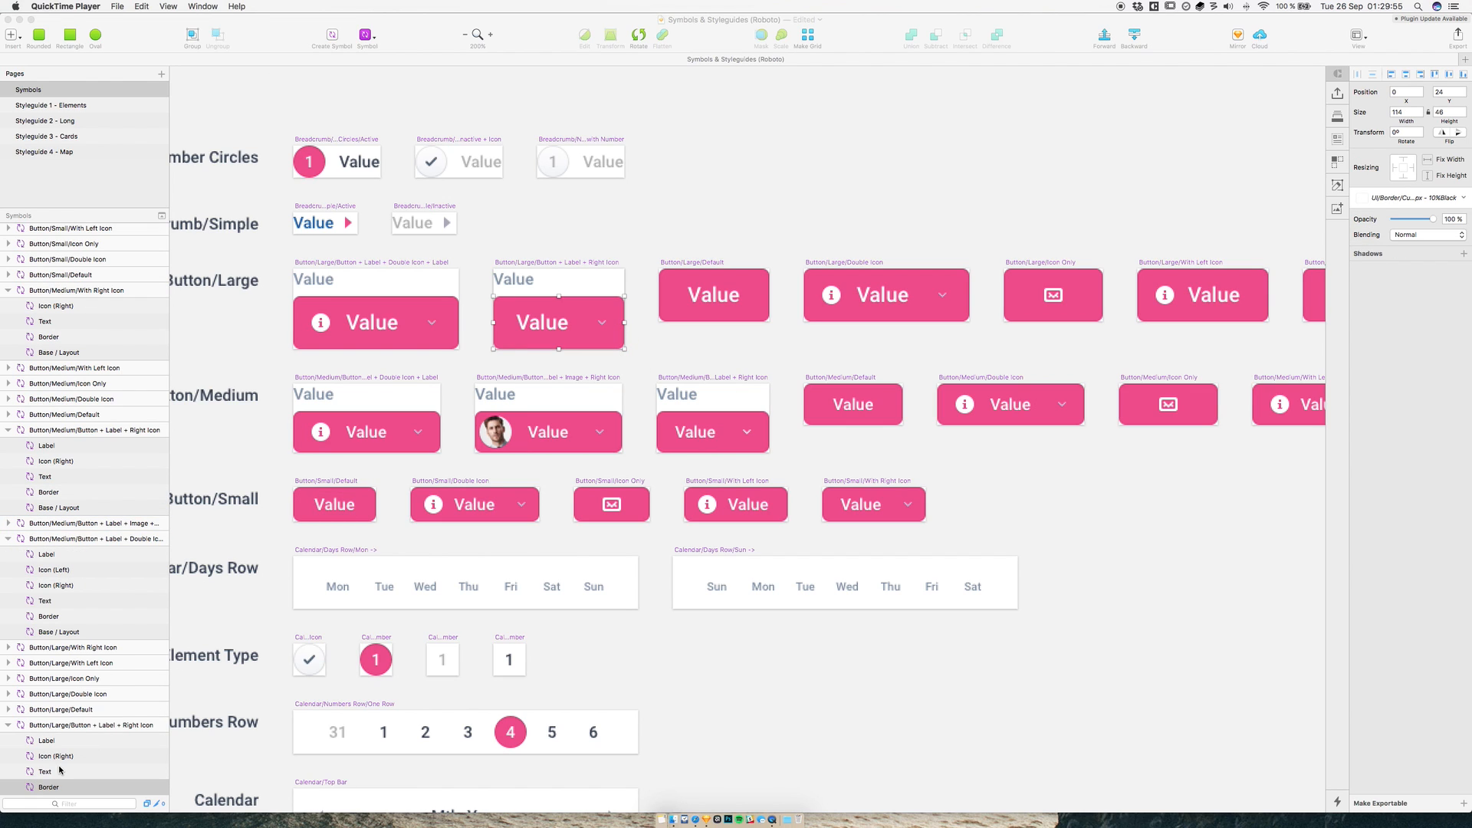
scroll(60, 769, "down", 2)
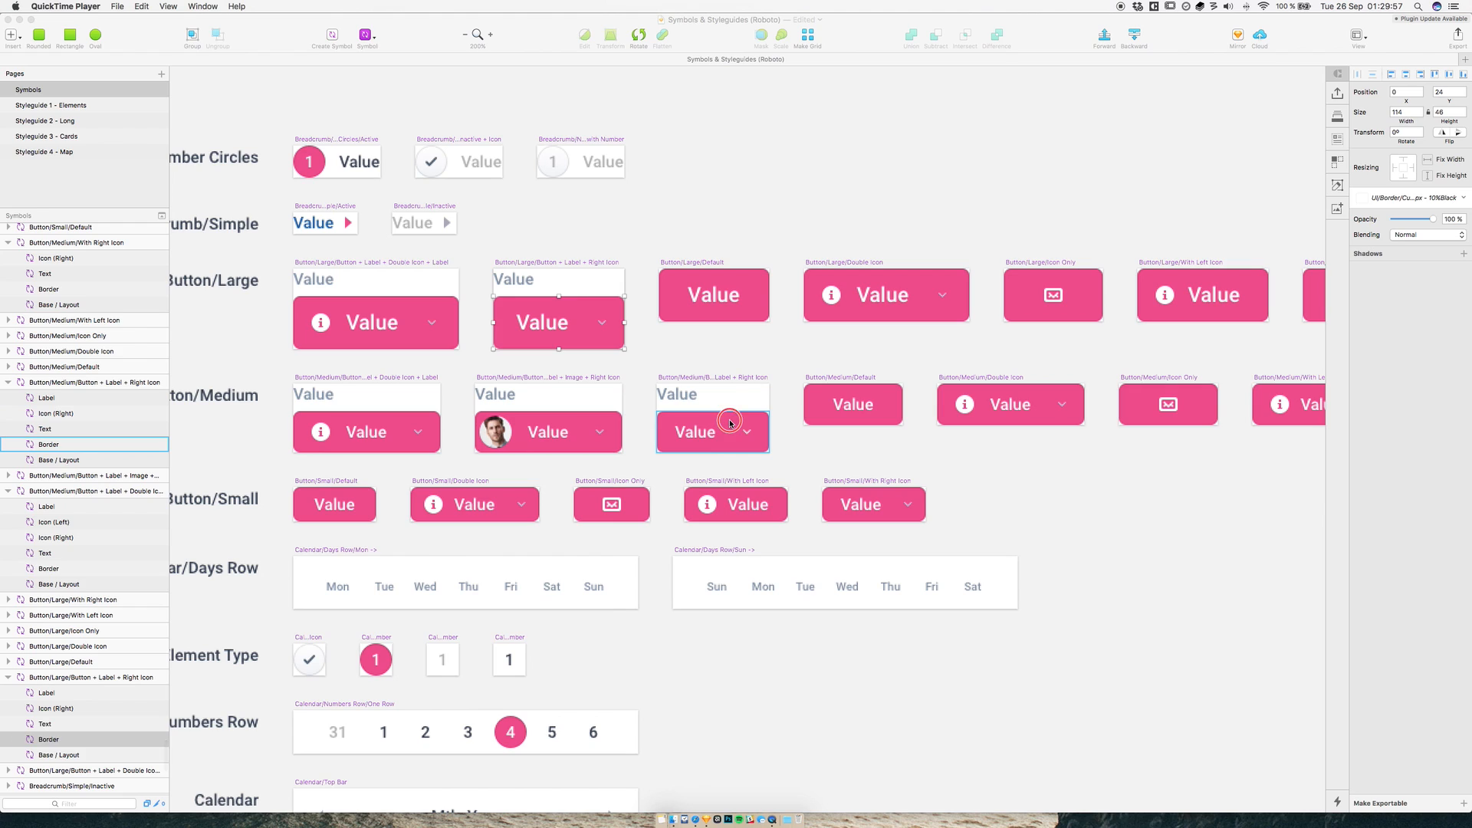
left_click(748, 431)
left_click(68, 457)
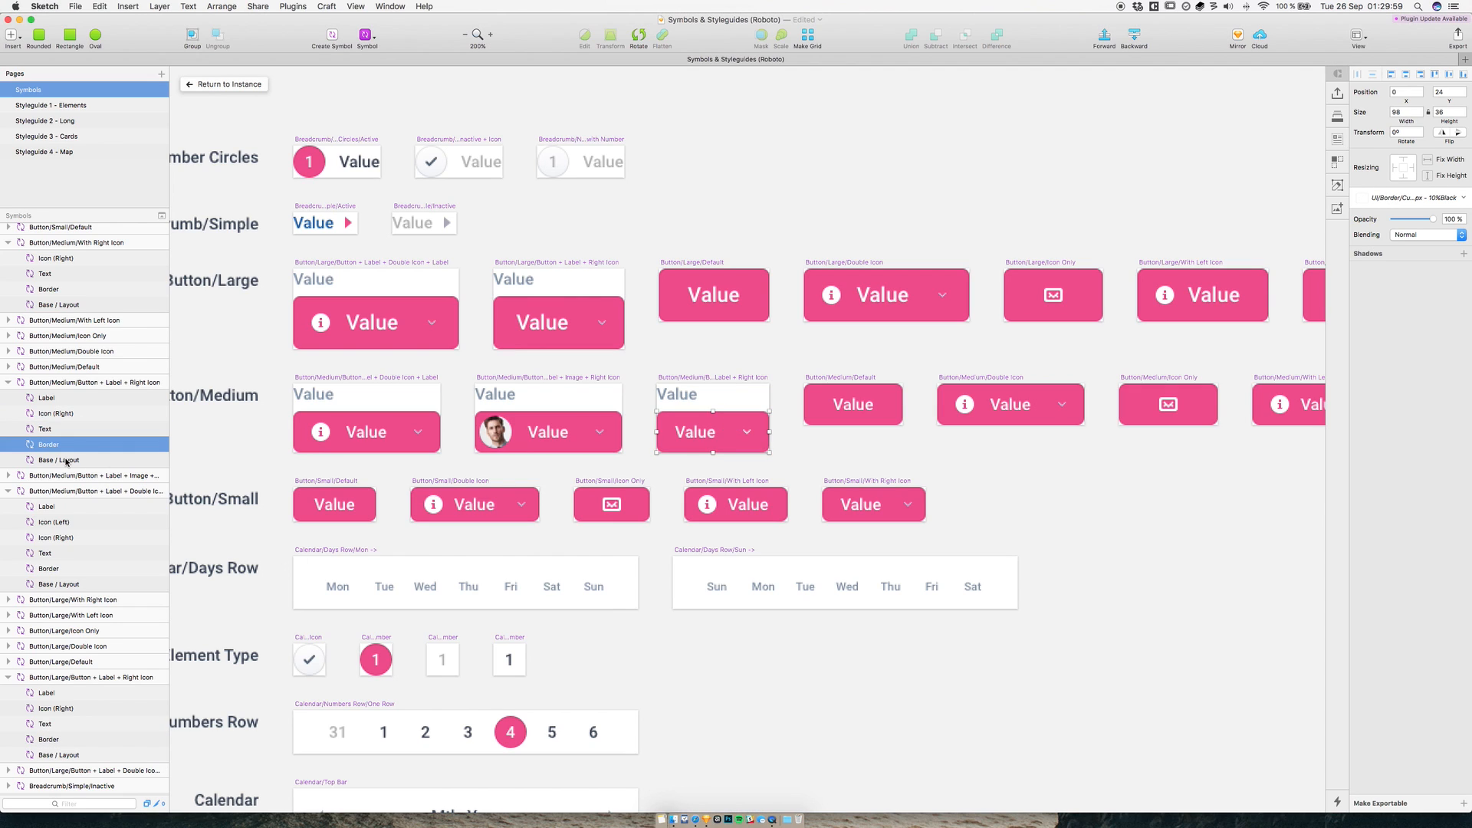
left_click(57, 432)
left_click(75, 445)
key("Delete")
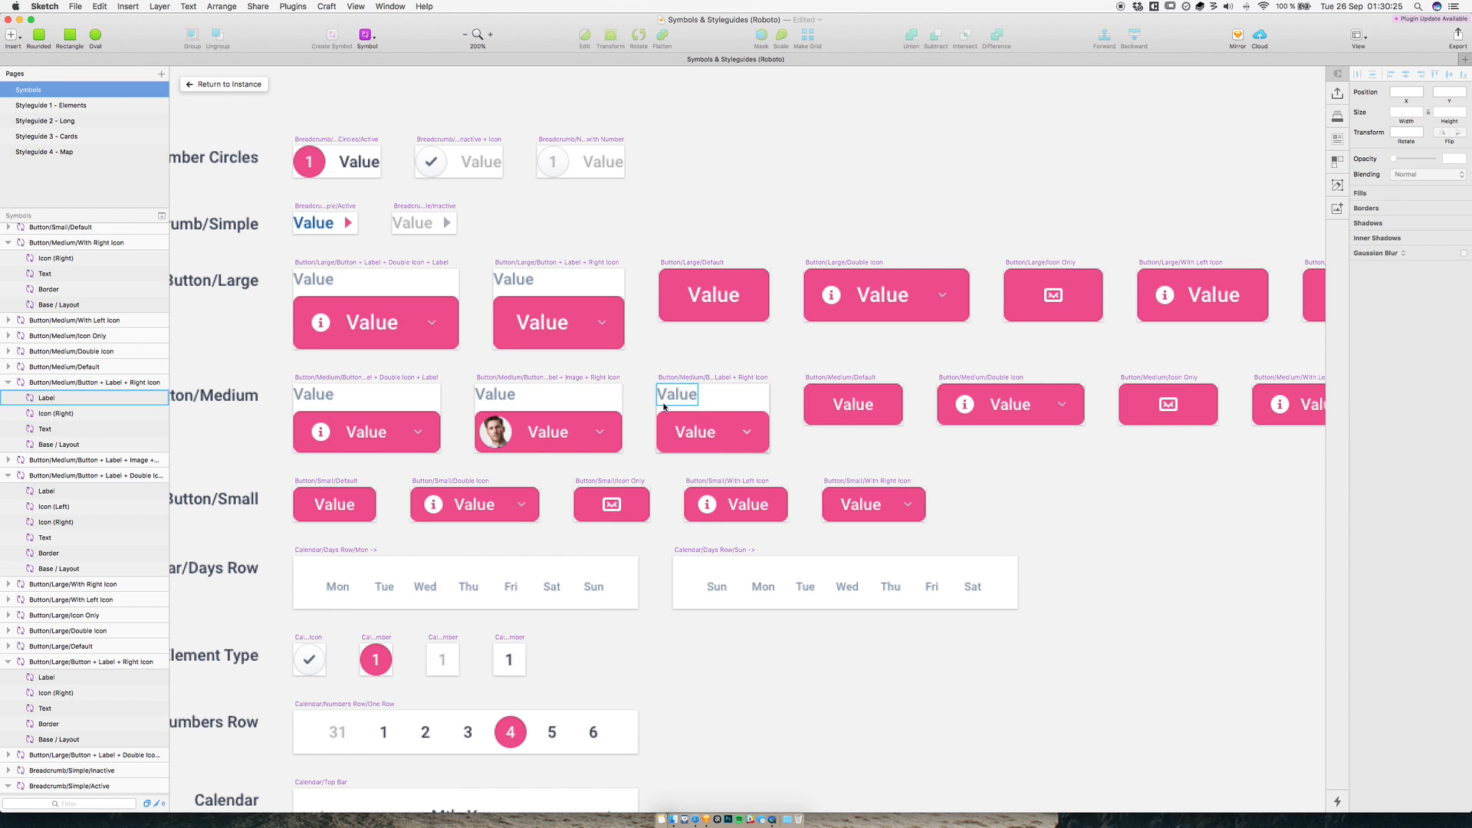
- Insert an Input/Default + Label symbol instance above the Select User Role button, below the UI/State symbols
scroll(822, 458, "down", 2)
scroll(823, 464, "down", 20)
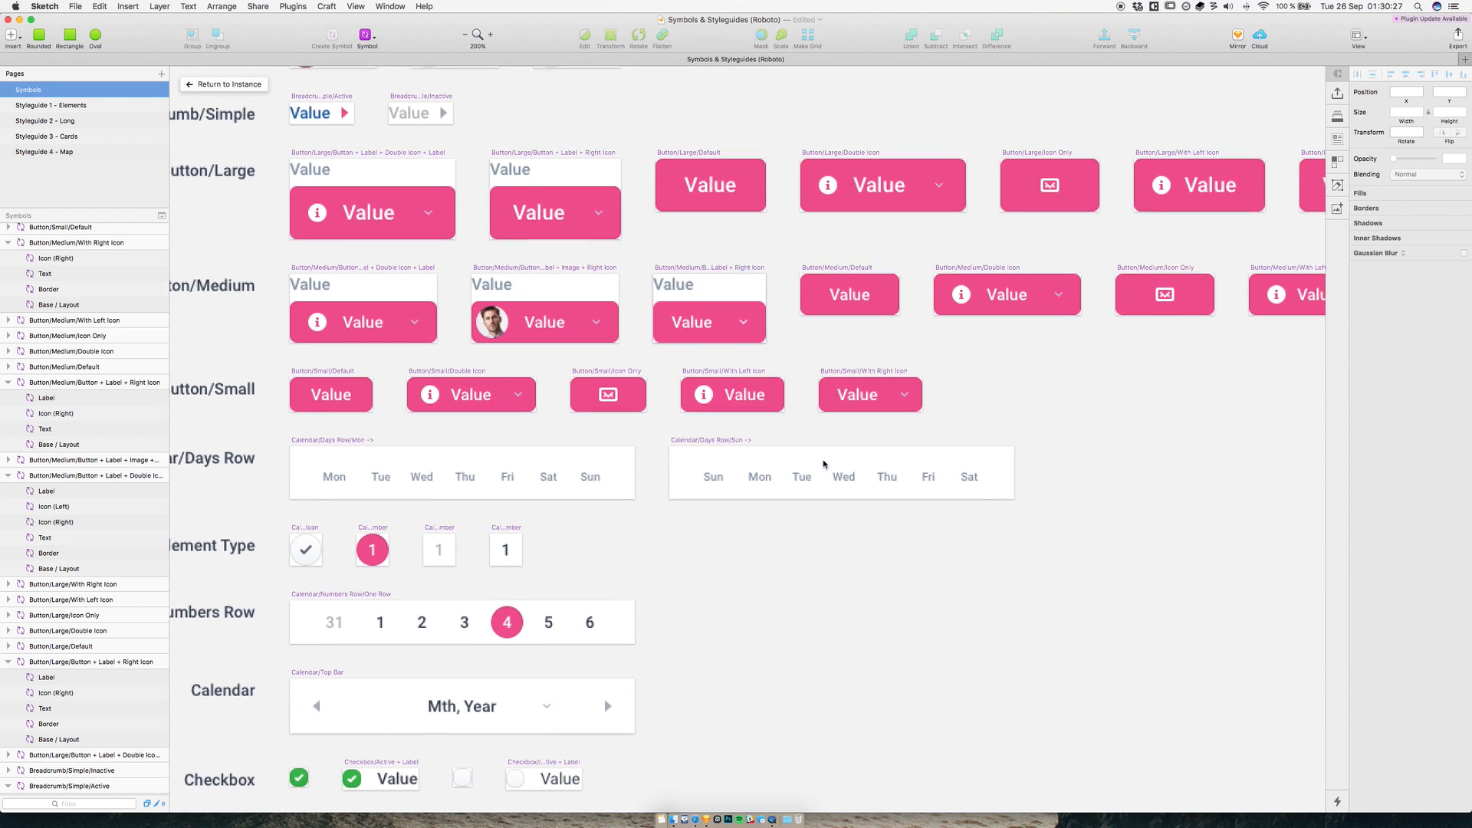
scroll(823, 464, "left", 10)
scroll(823, 464, "down", 20)
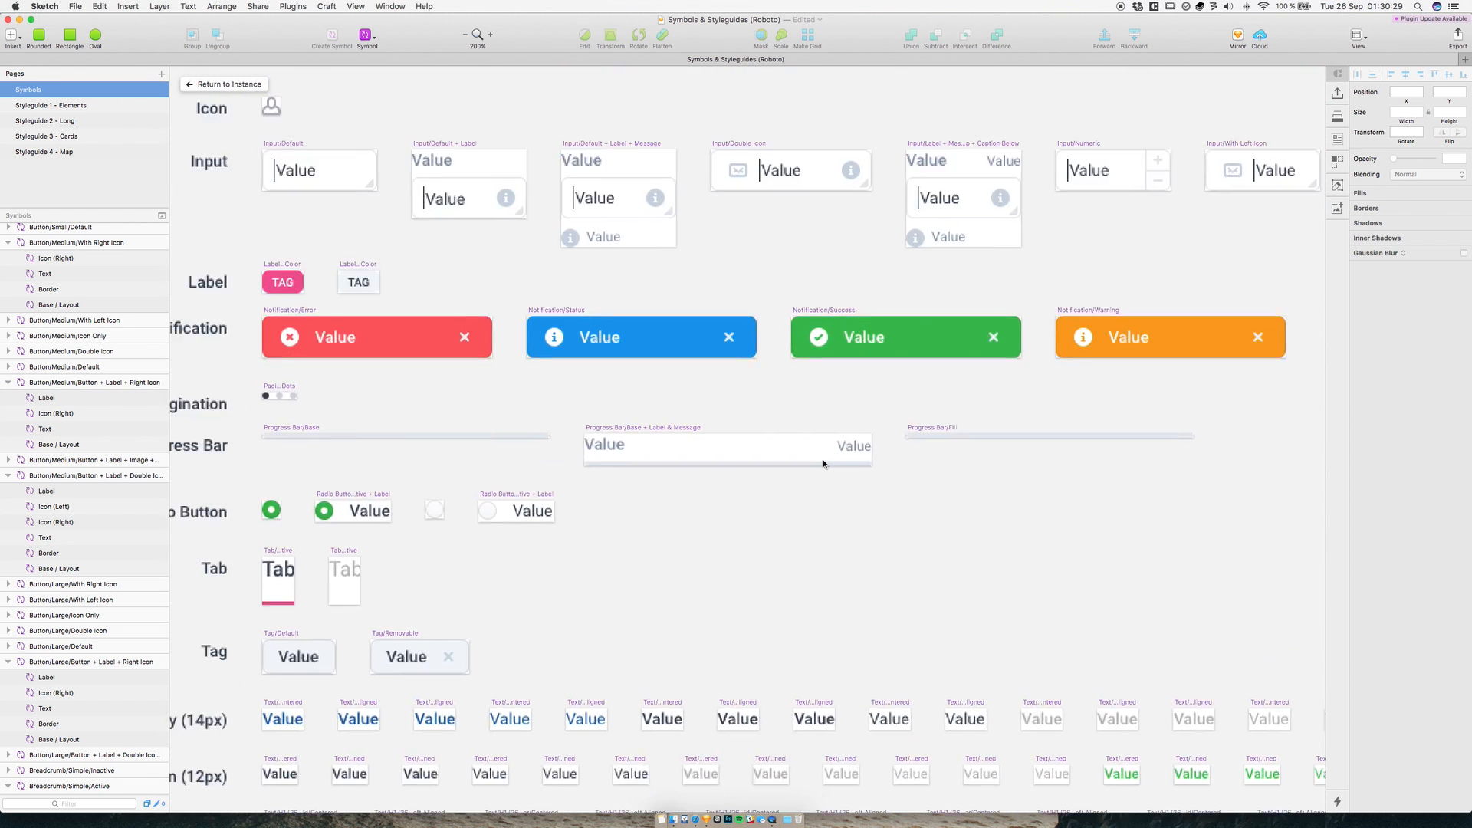
scroll(823, 463, "down", 20)
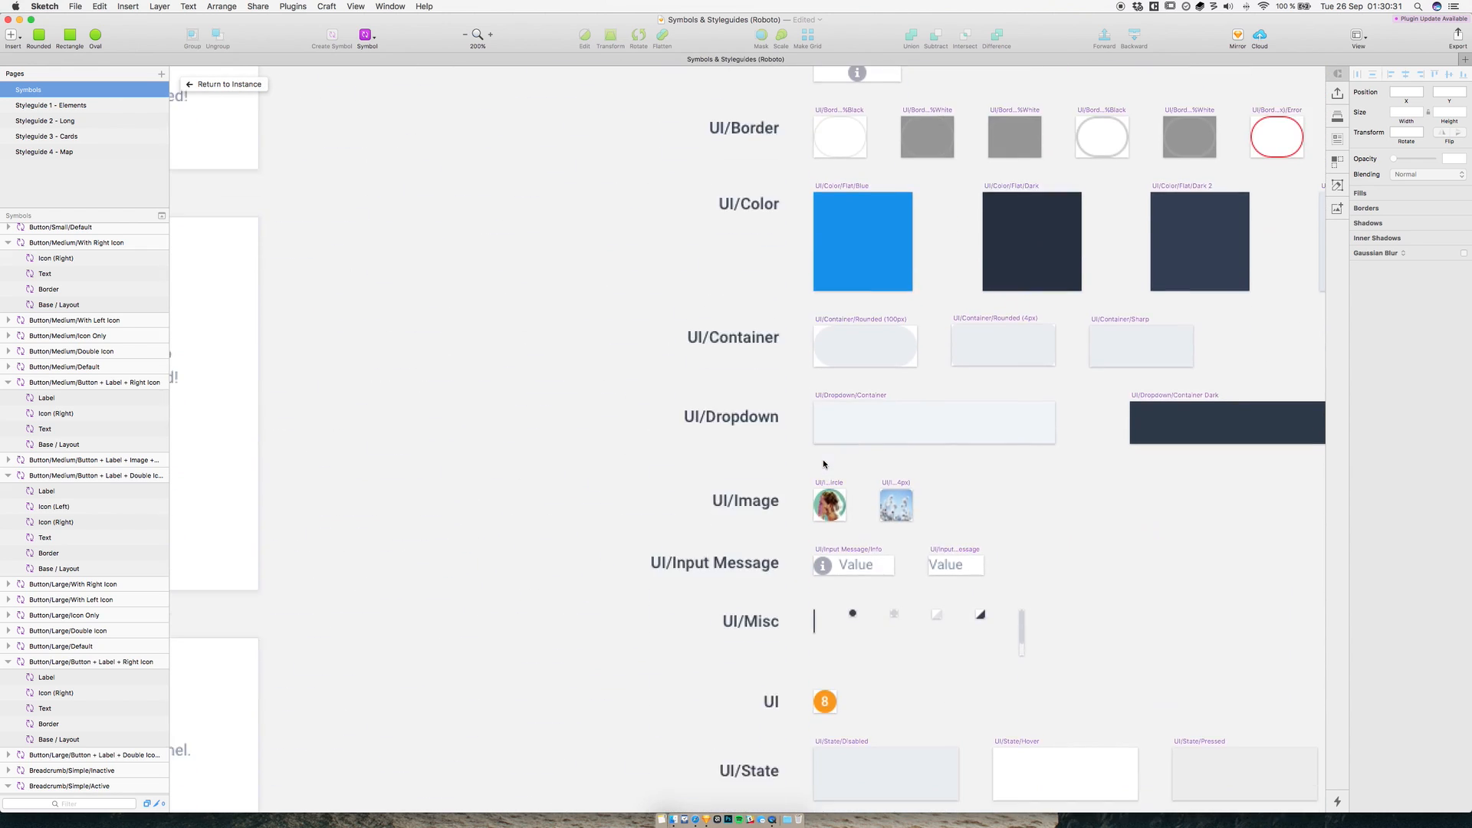
scroll(698, 330, "left", 4)
scroll(620, 365, "down", 5)
scroll(619, 365, "right", 6)
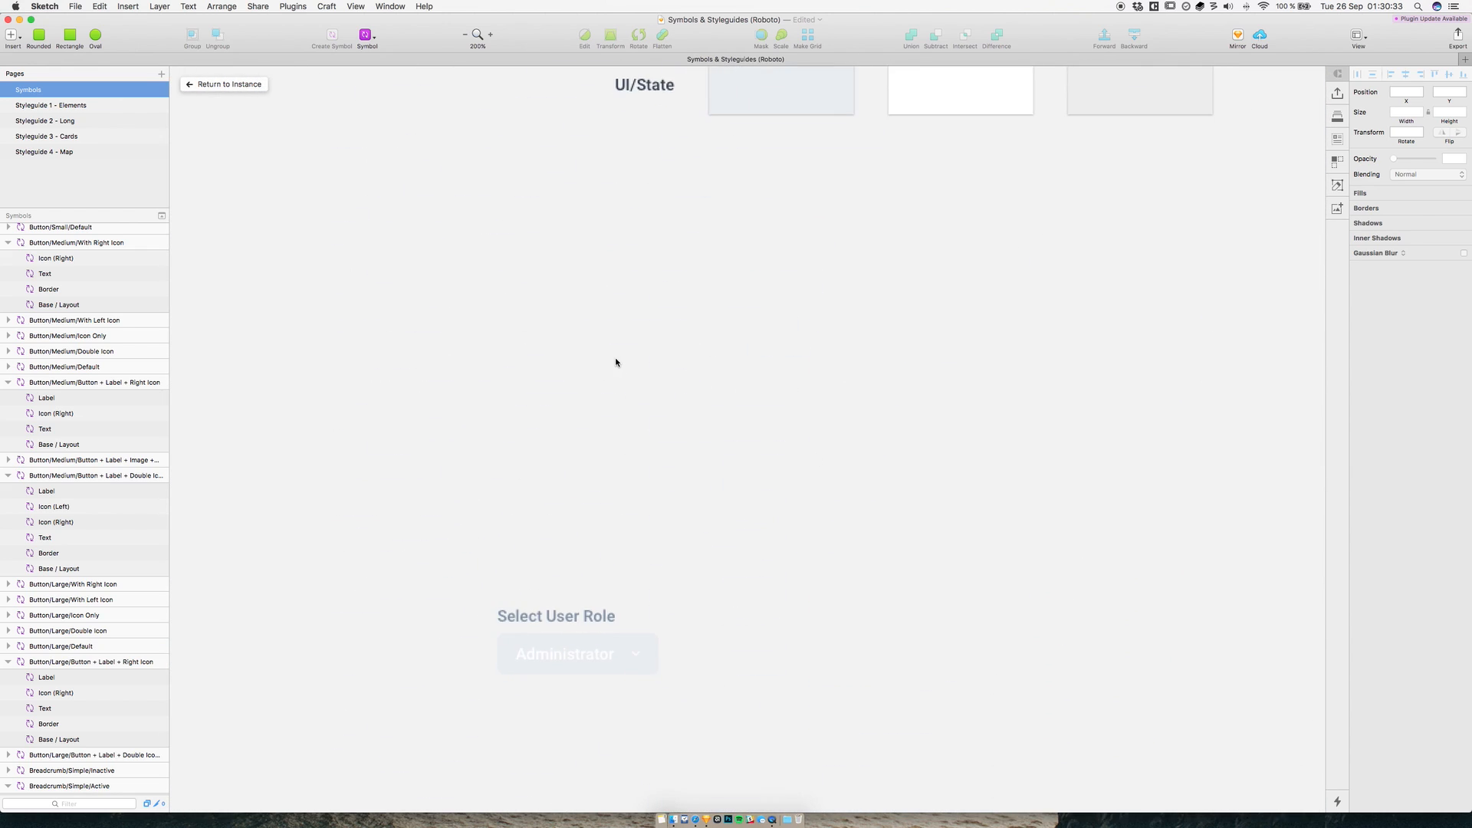
left_click(368, 34)
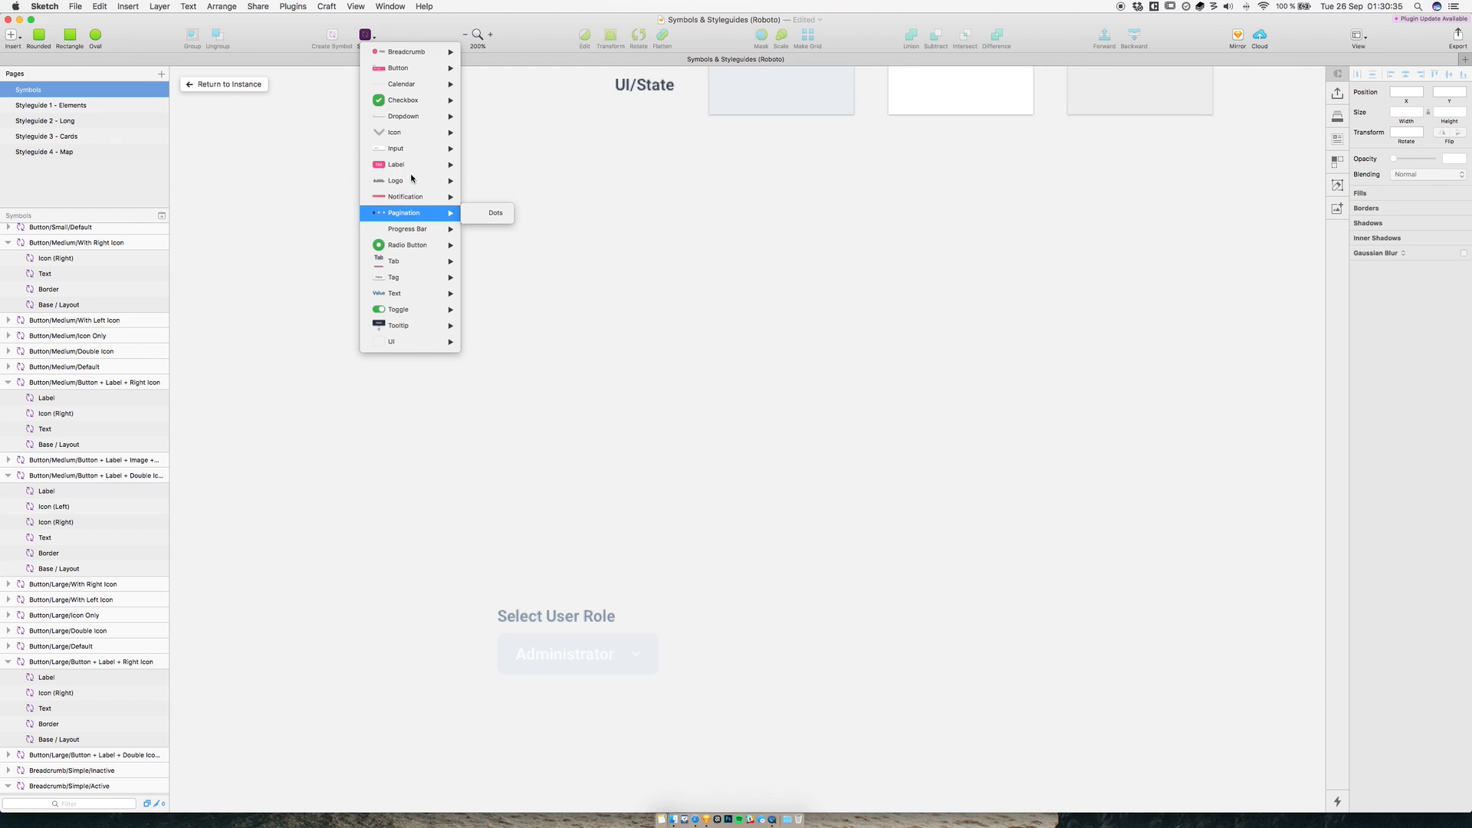
mouse_move(411, 153)
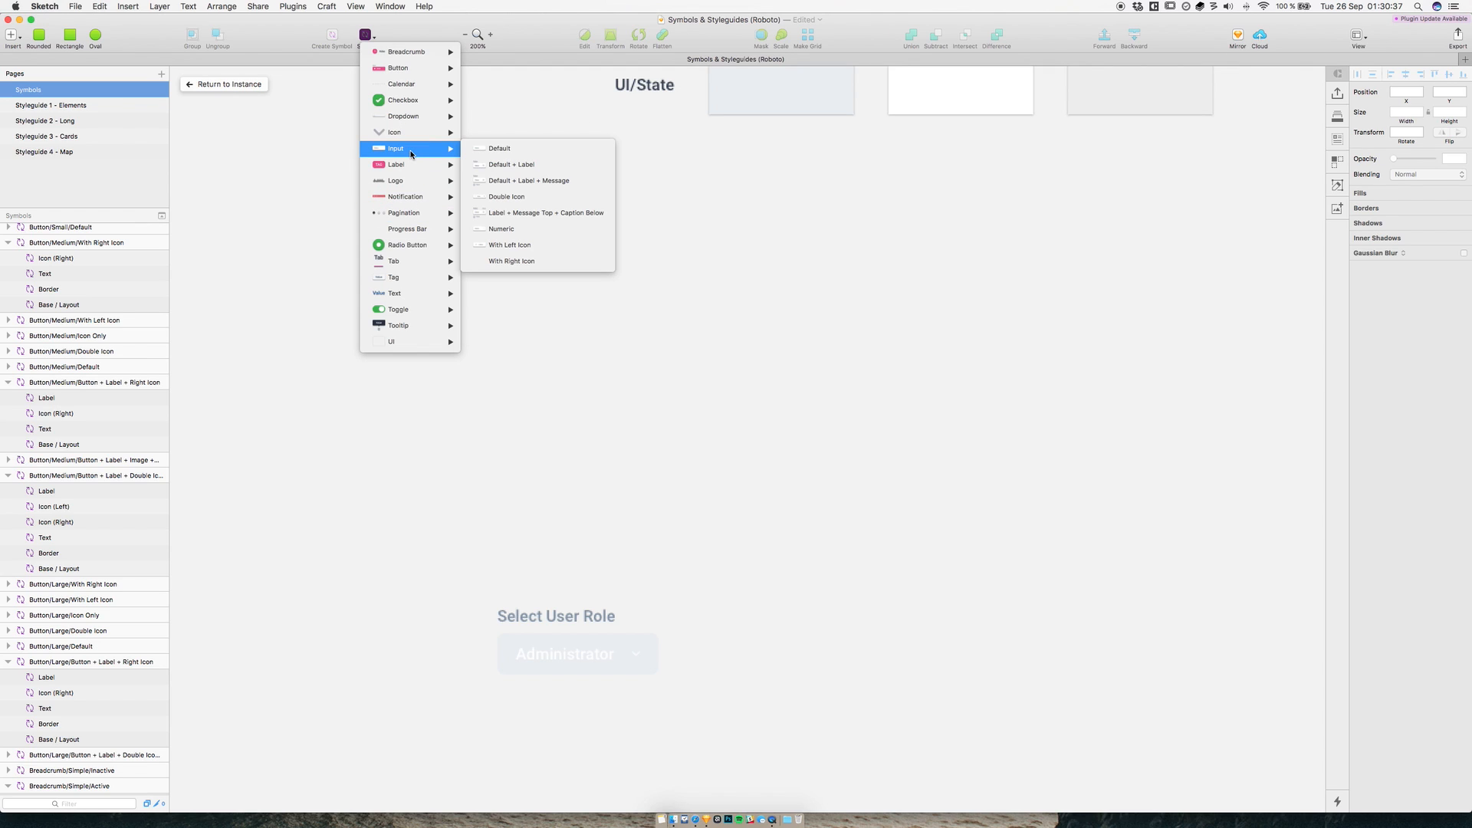
left_click(518, 166)
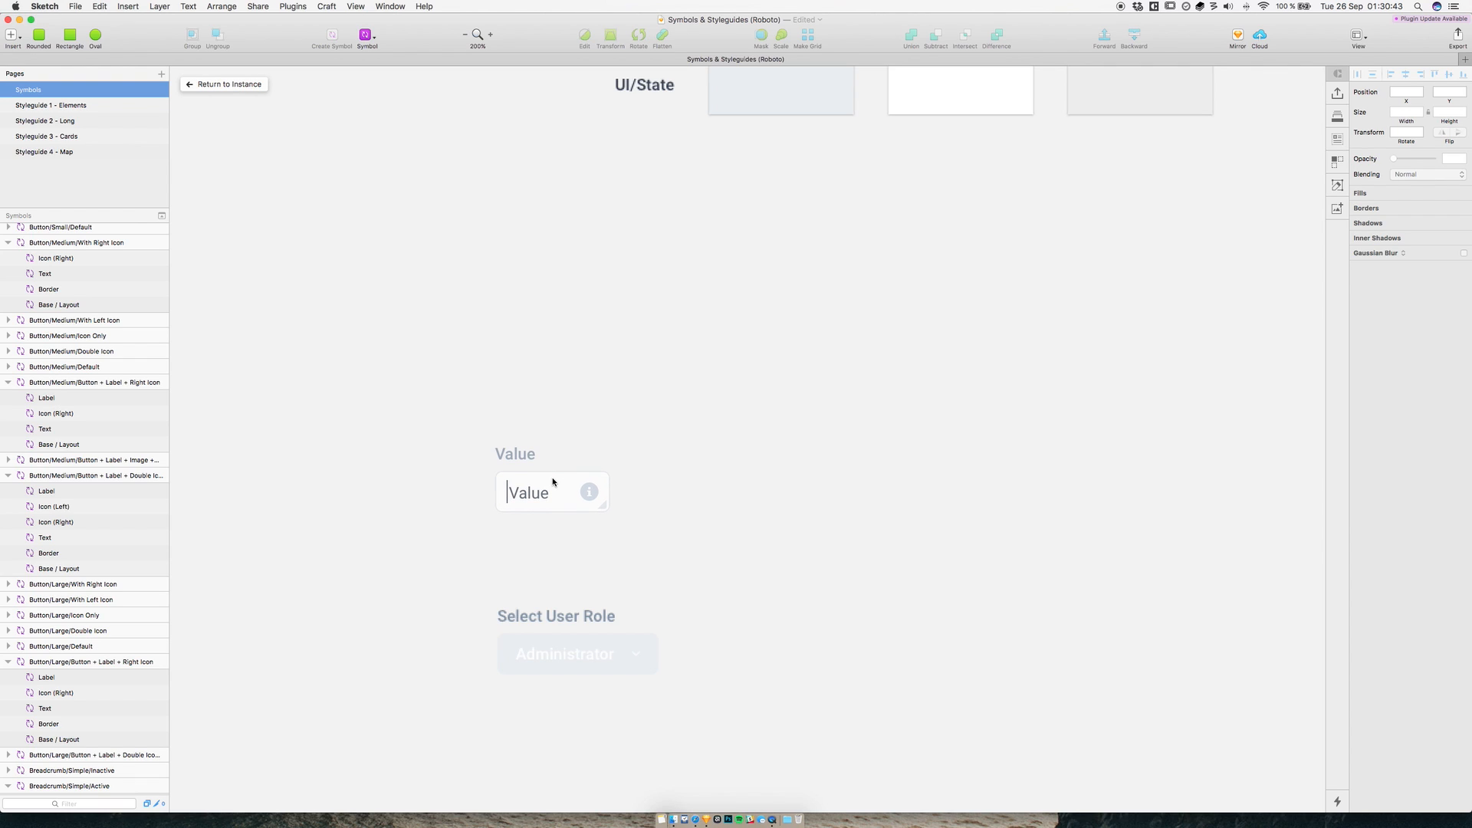
- Enlarge the inserted Input/Default + Label instance to about 156 × 126
left_click(553, 482)
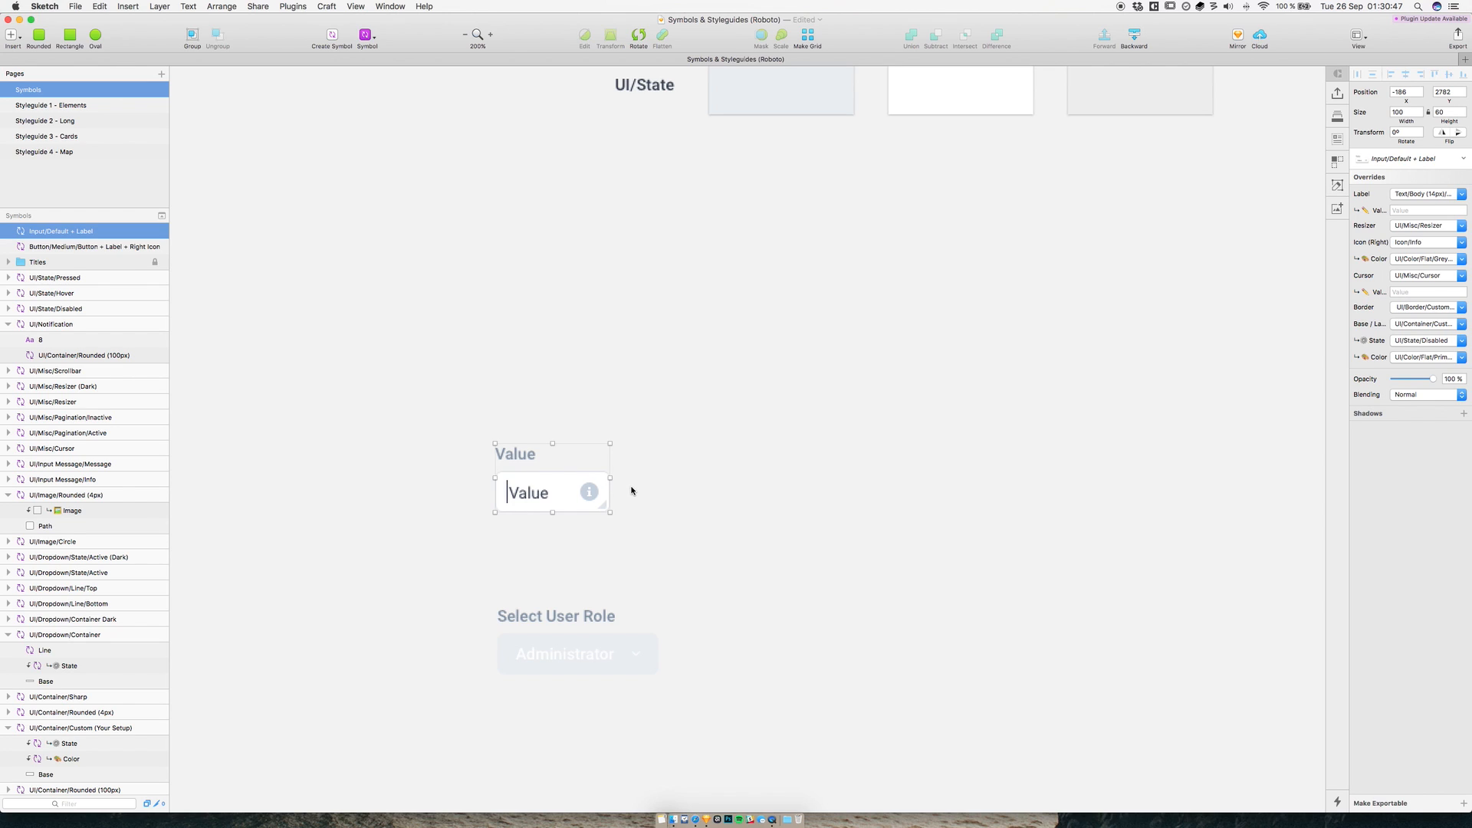
left_click(628, 490)
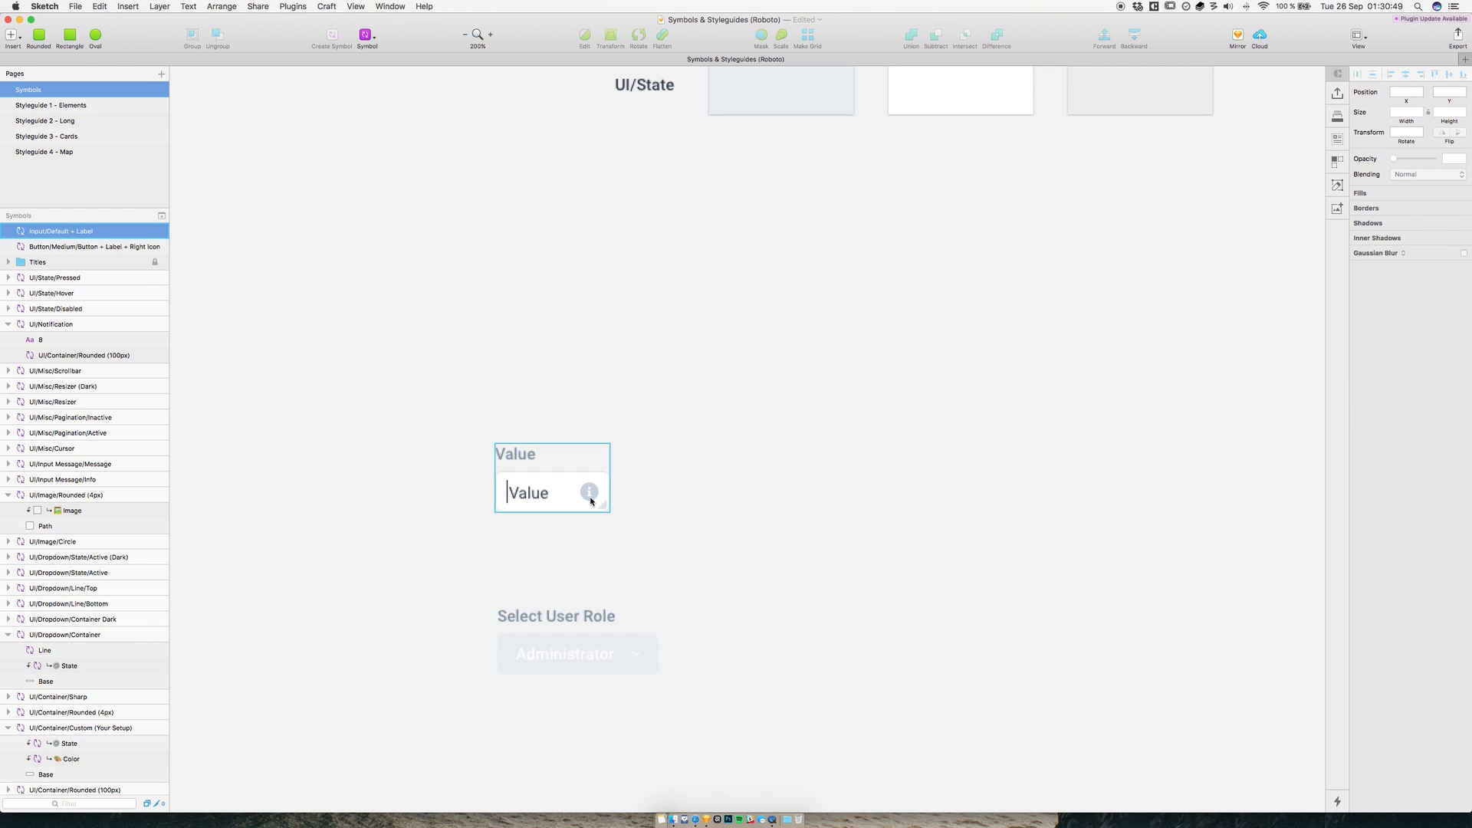
left_click(591, 501)
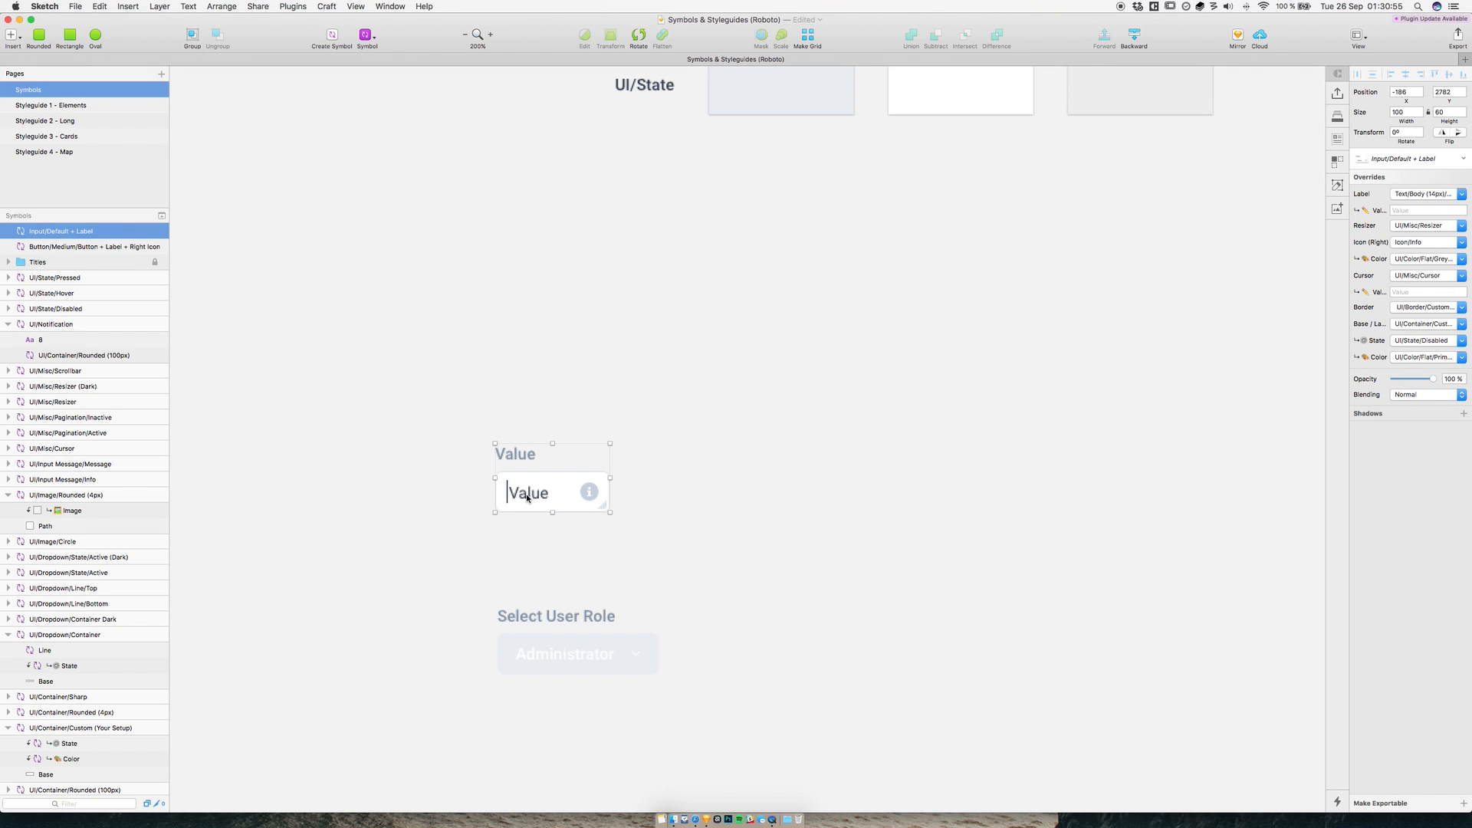
left_click_drag(604, 508, 675, 584)
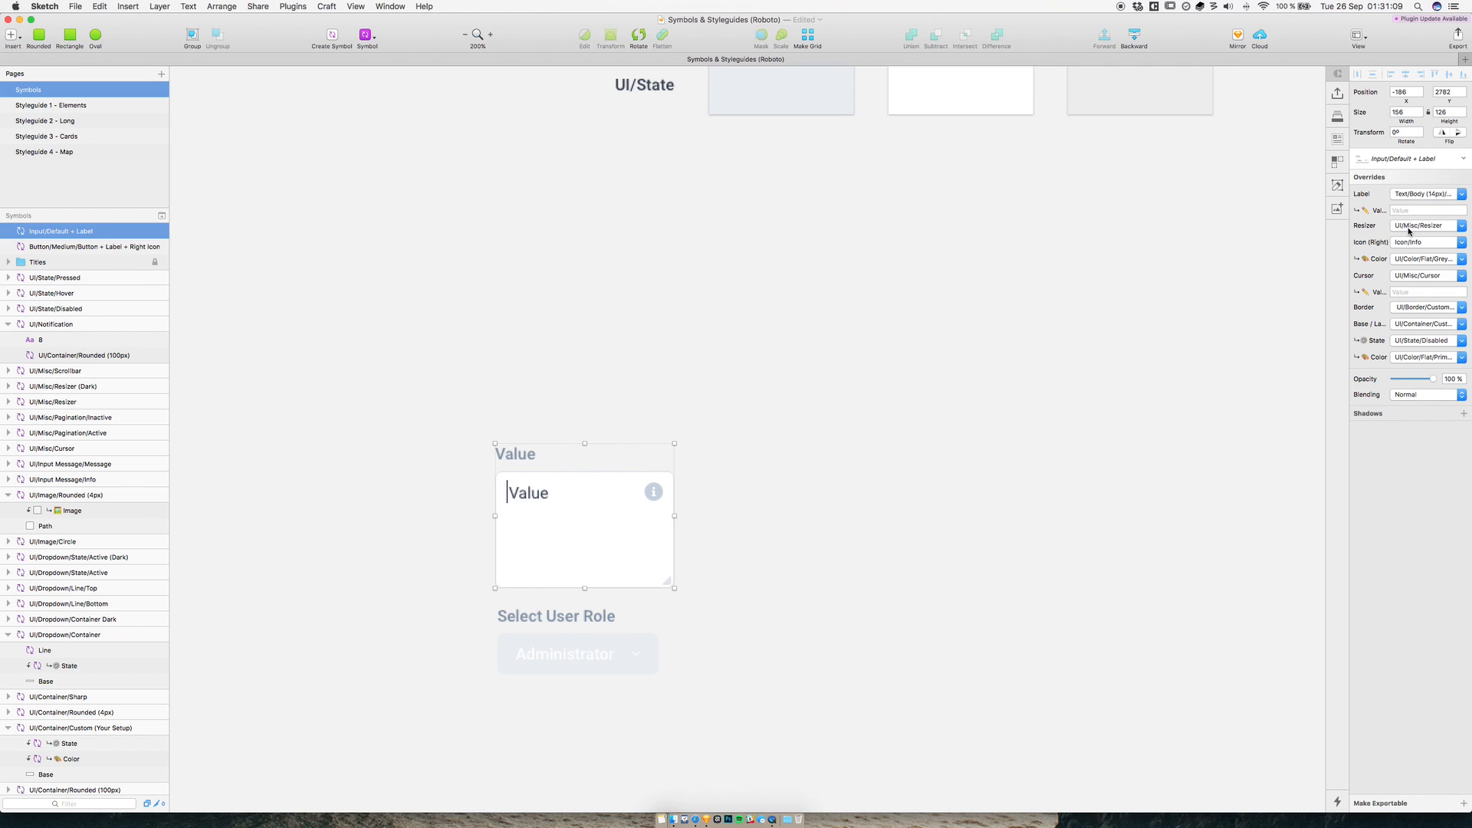
- Set the Resizer and Cursor overrides of the Input/Default + Label instance to None
left_click(1409, 225)
left_click(1409, 240)
left_click(1417, 275)
left_click(1417, 291)
left_click(709, 523)
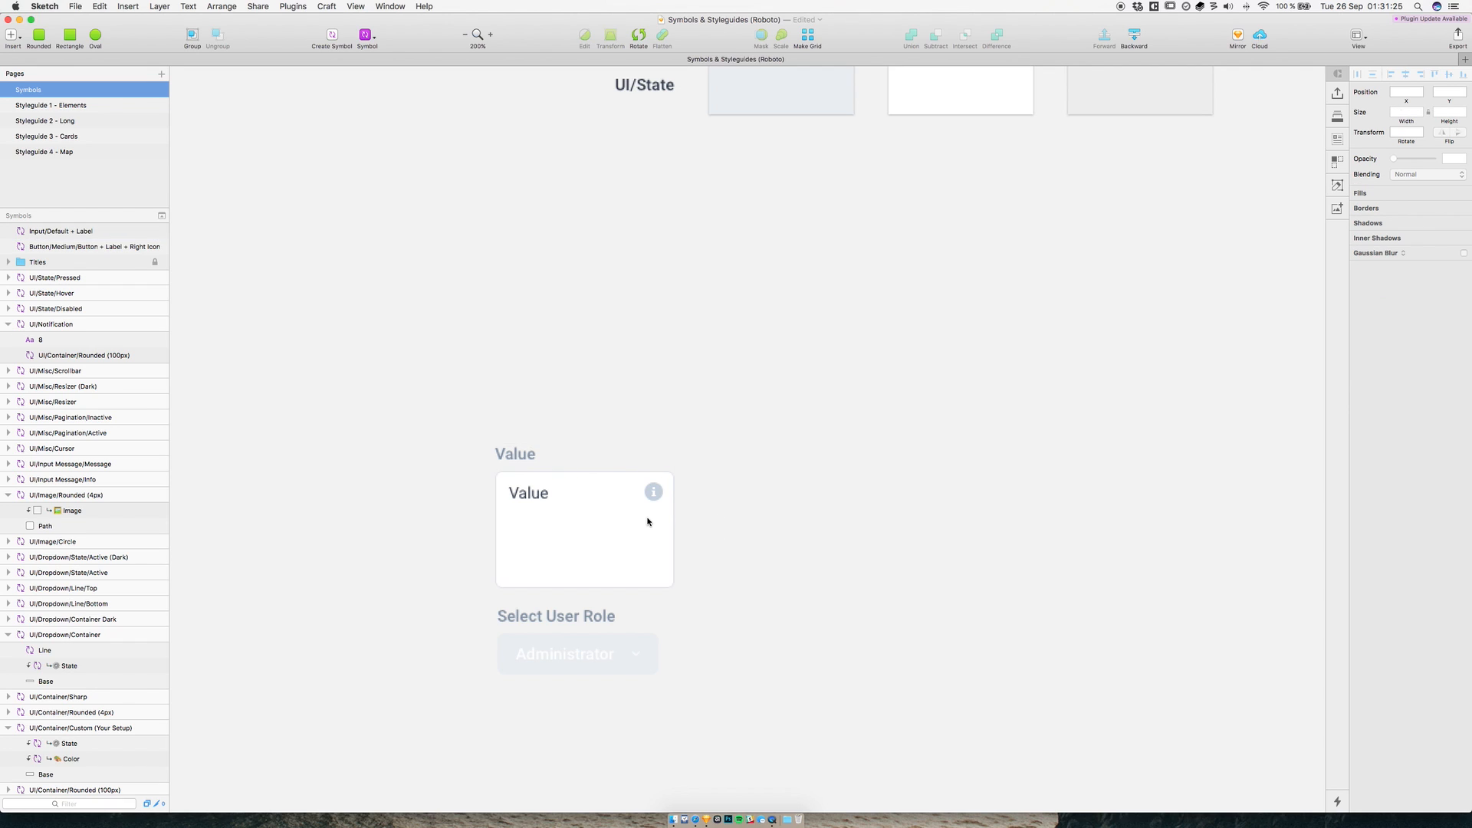
- Open the Input/Default + Label master symbol from its instance and delete its Cursor and Resizer layers
left_click(615, 524)
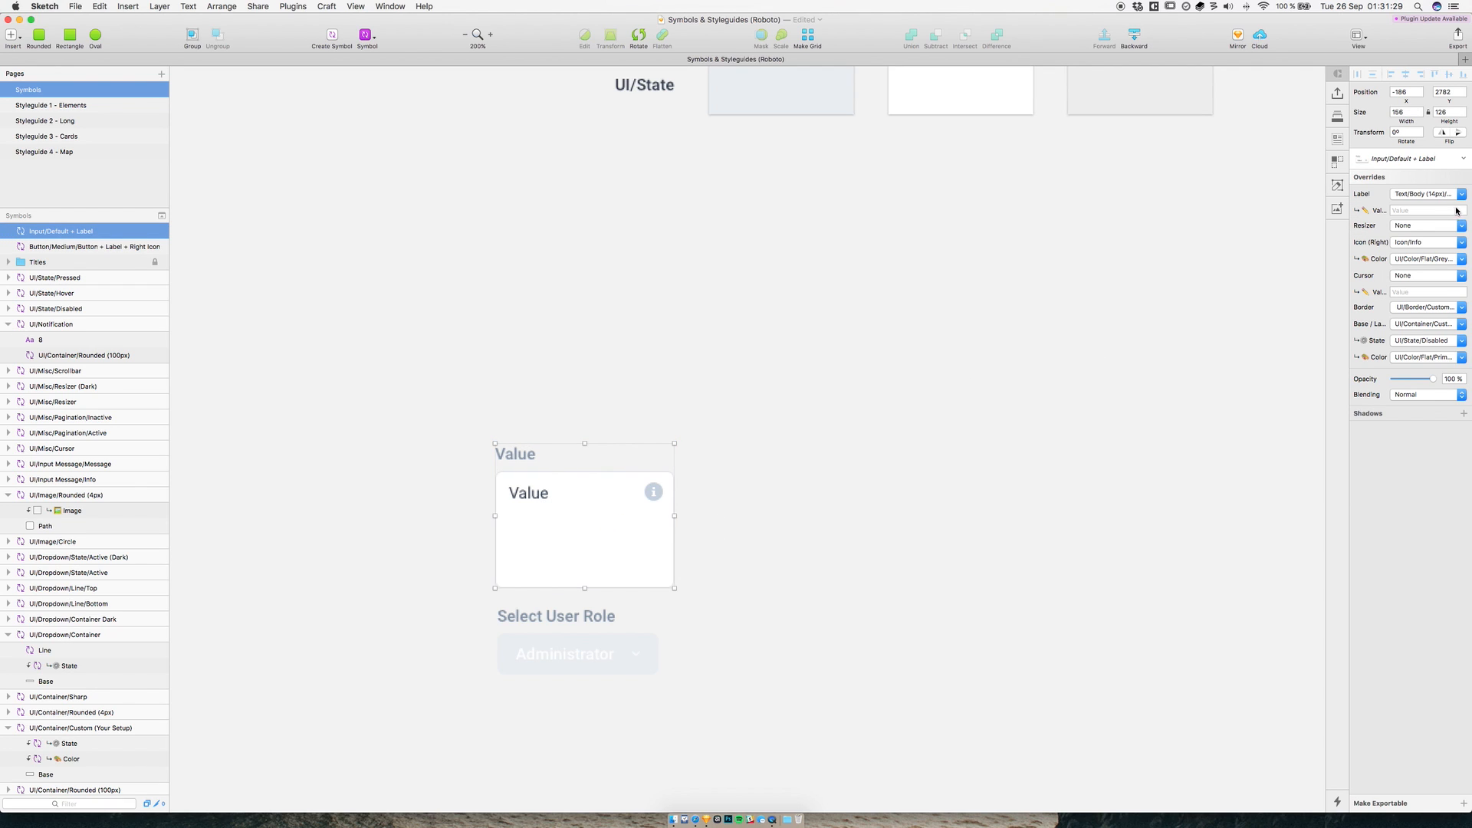
double_click(539, 505)
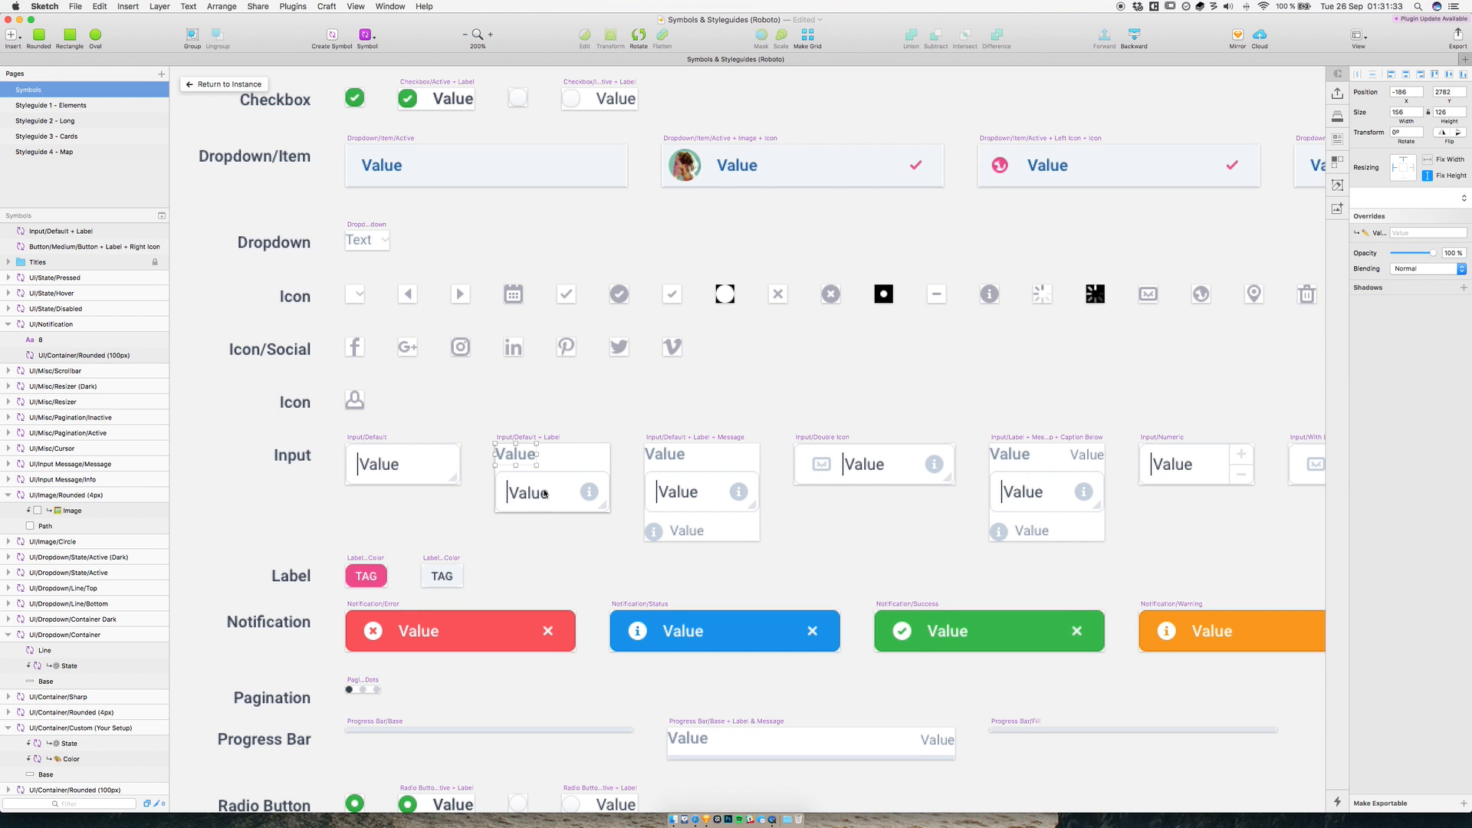
left_click(543, 492)
left_click(507, 493)
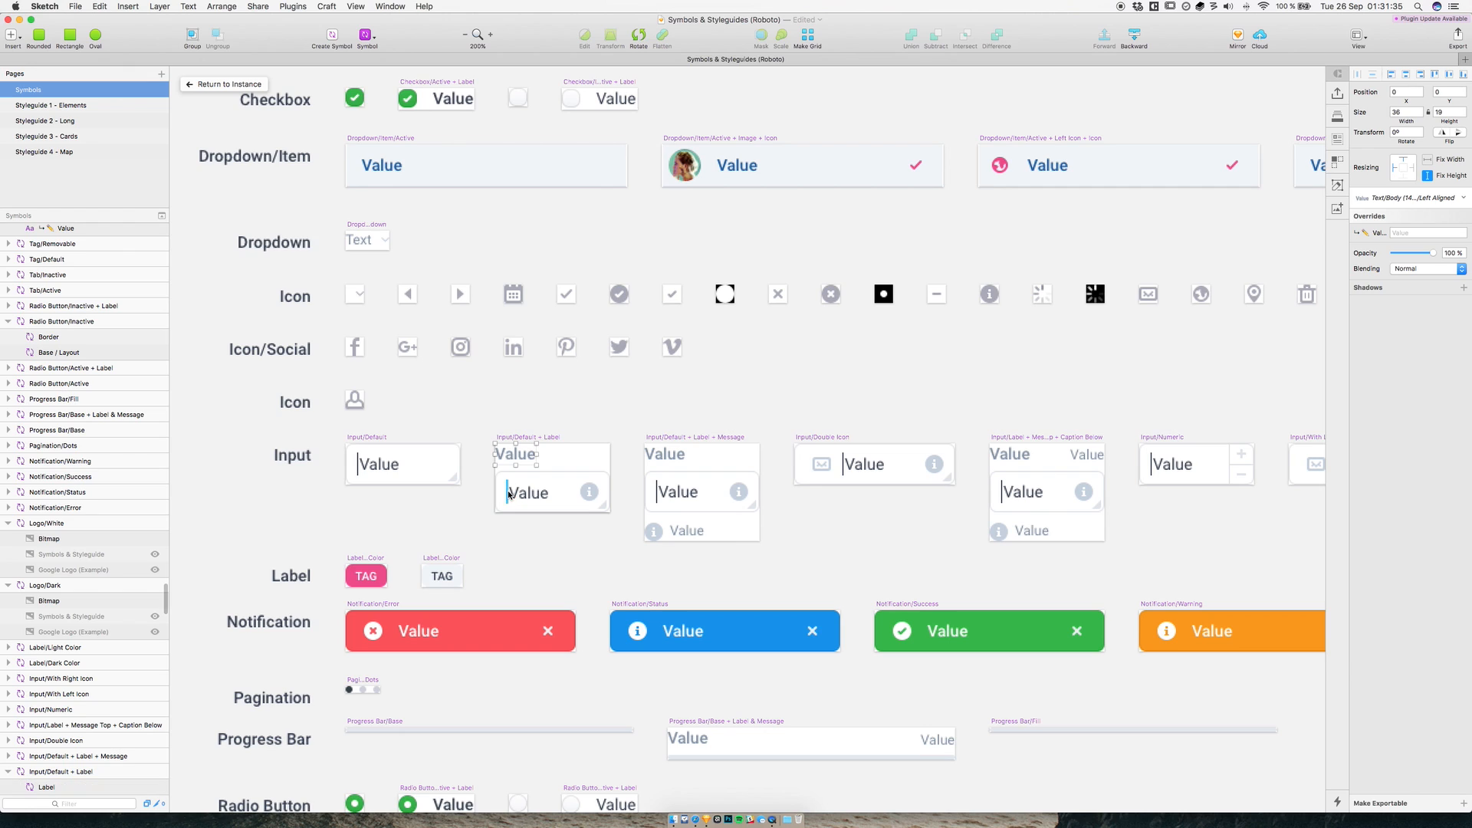
scroll(48, 792, "down", 5)
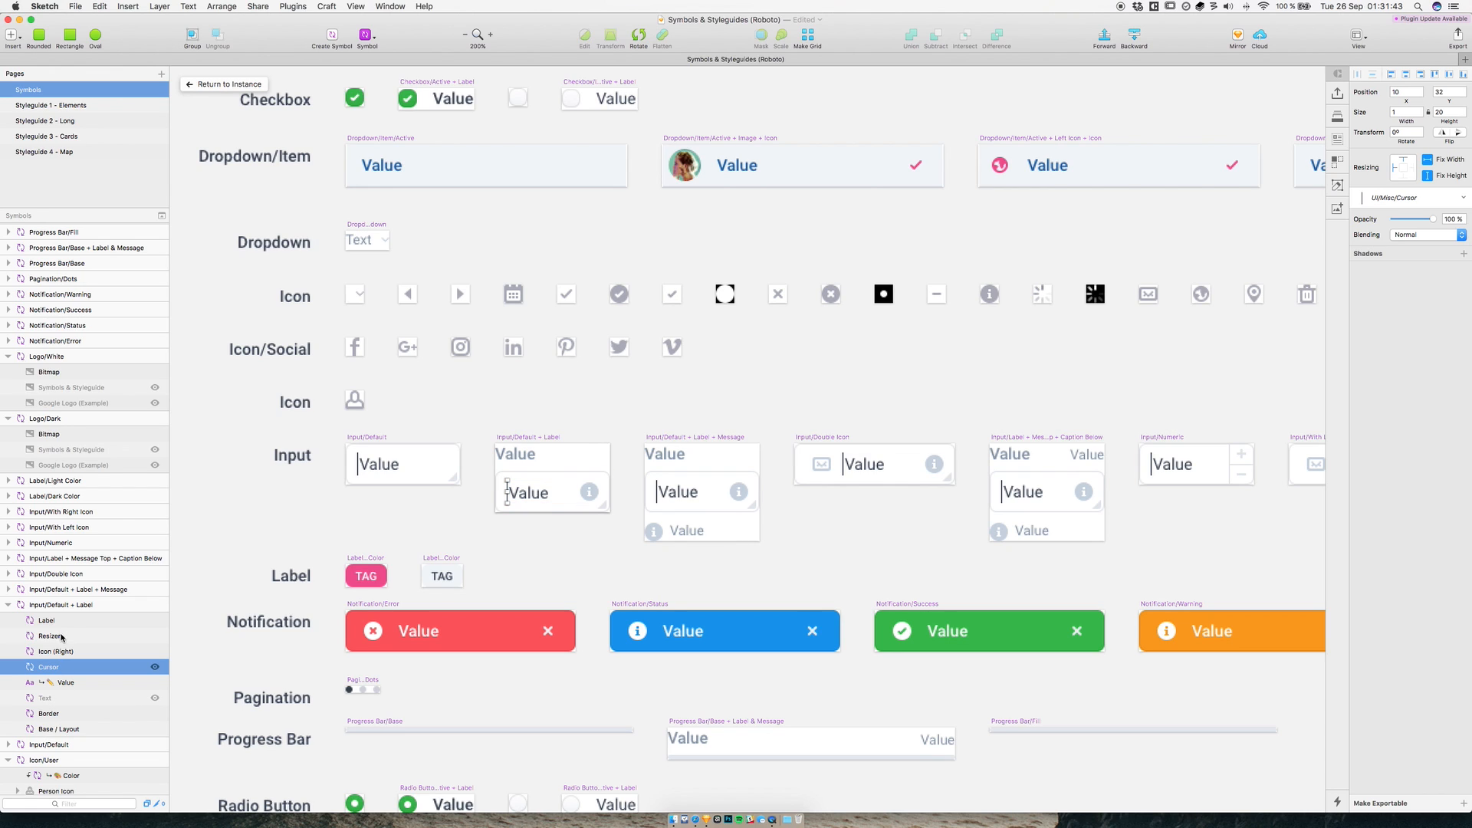
left_click(135, 639, "super")
key("BackSpace")
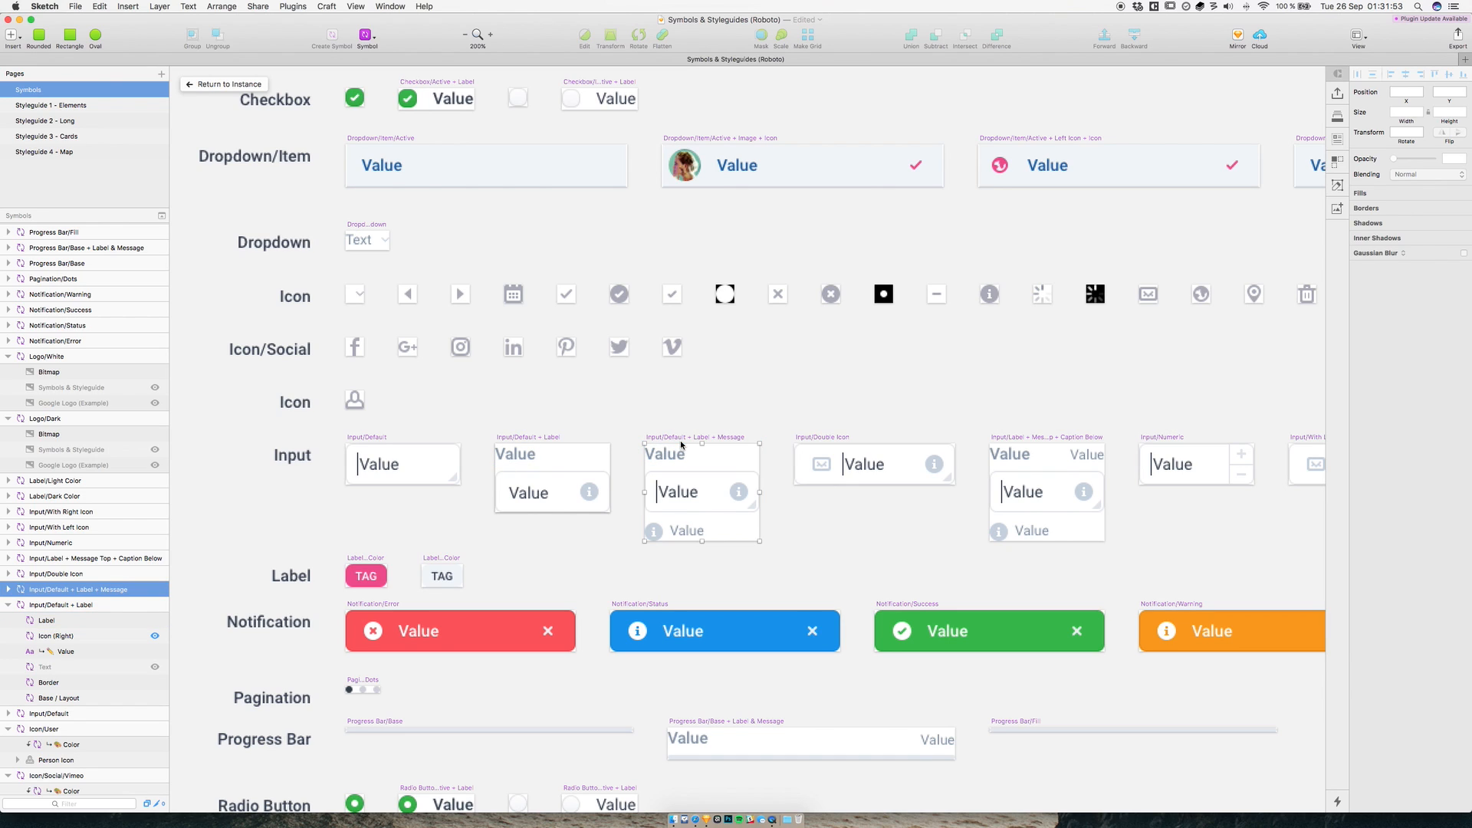
left_click(42, 589)
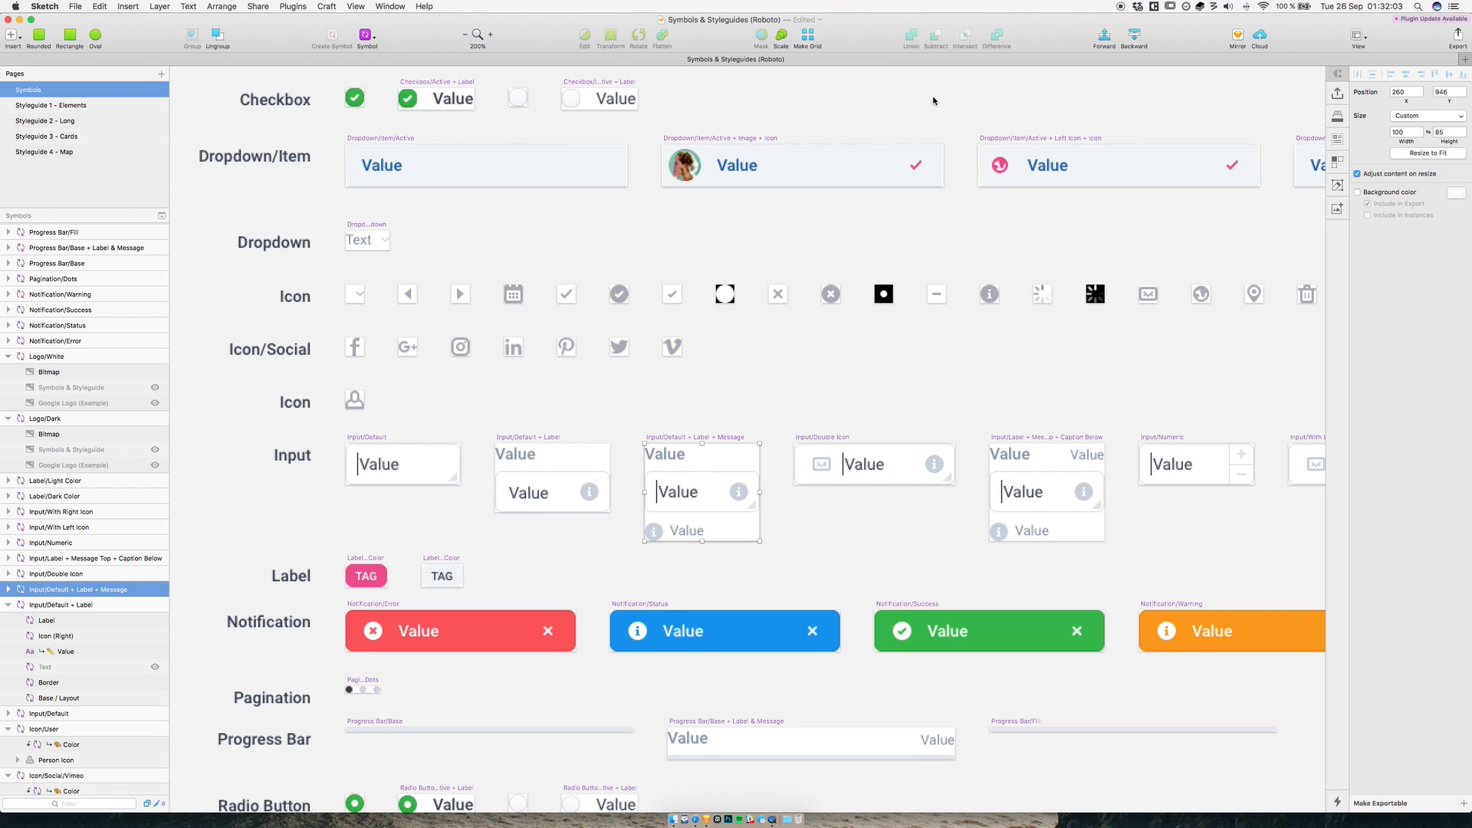
left_click(887, 238)
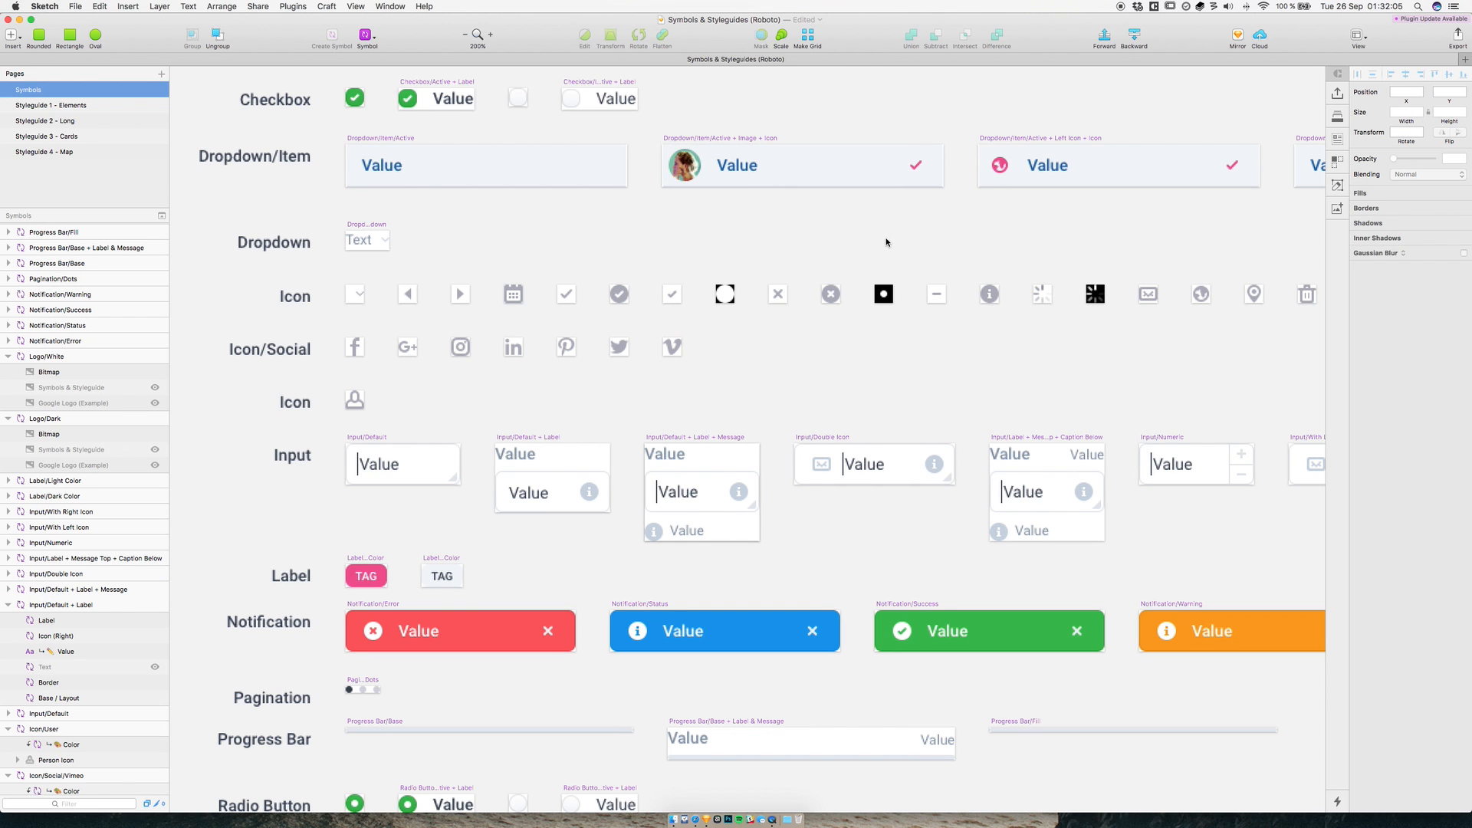
- Duplicate the Icon/Search symbol and place the copy just to its right in the icon row, at X 920, Y 808
scroll(886, 242, "right", 8)
scroll(887, 242, "right", 10)
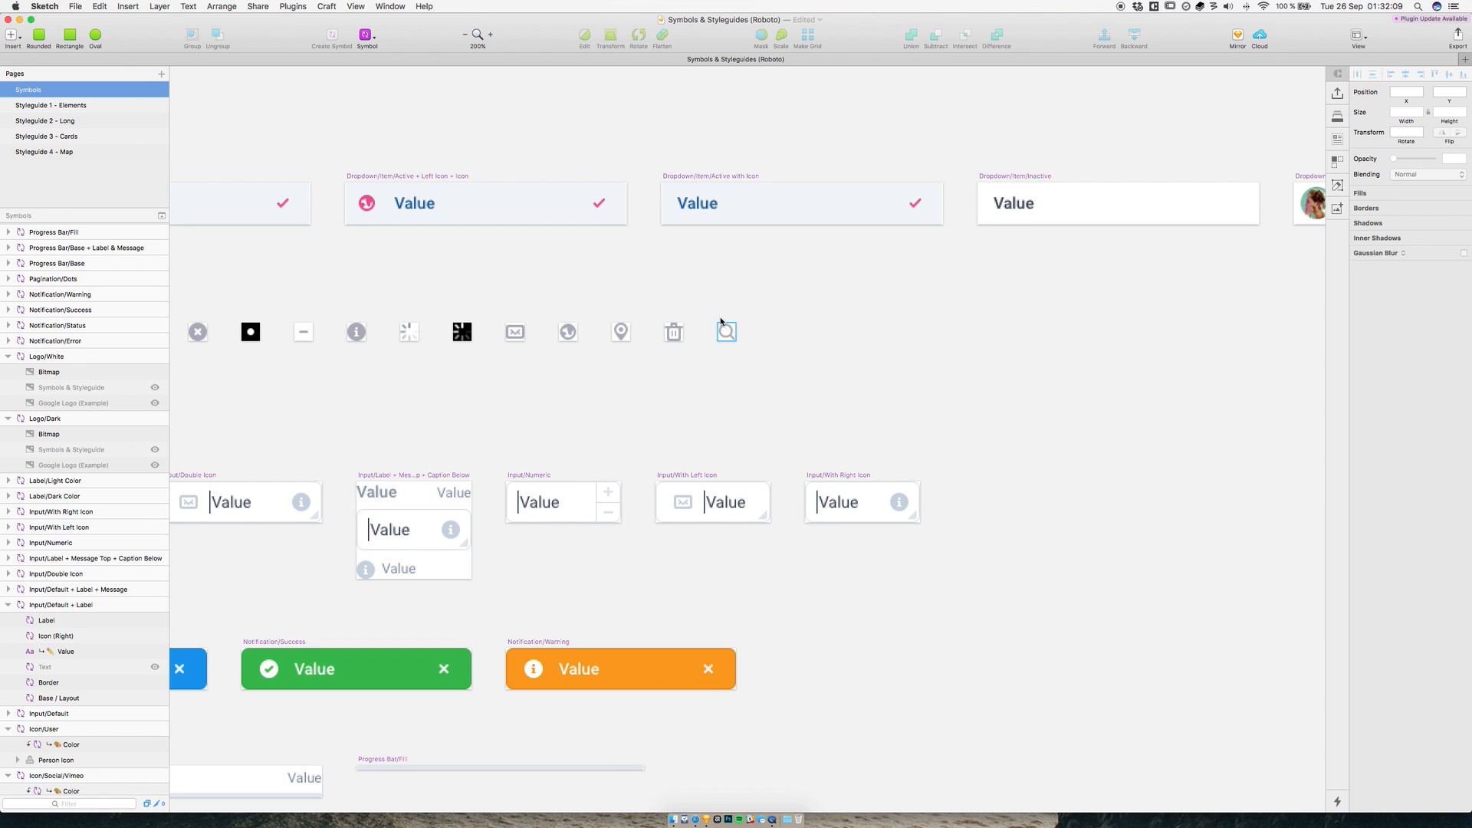
left_click(717, 310)
left_click(717, 310)
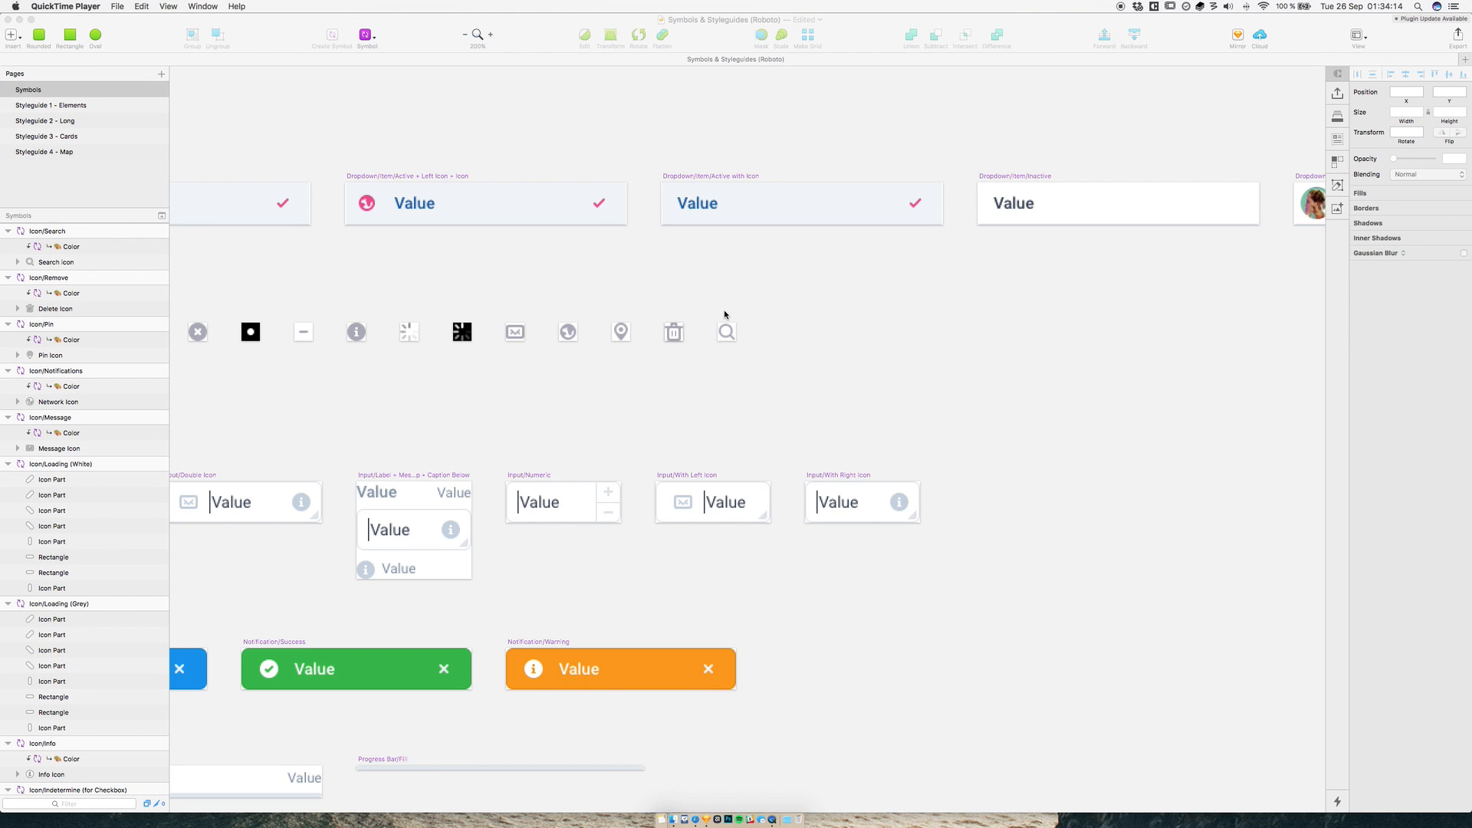
left_click(724, 310)
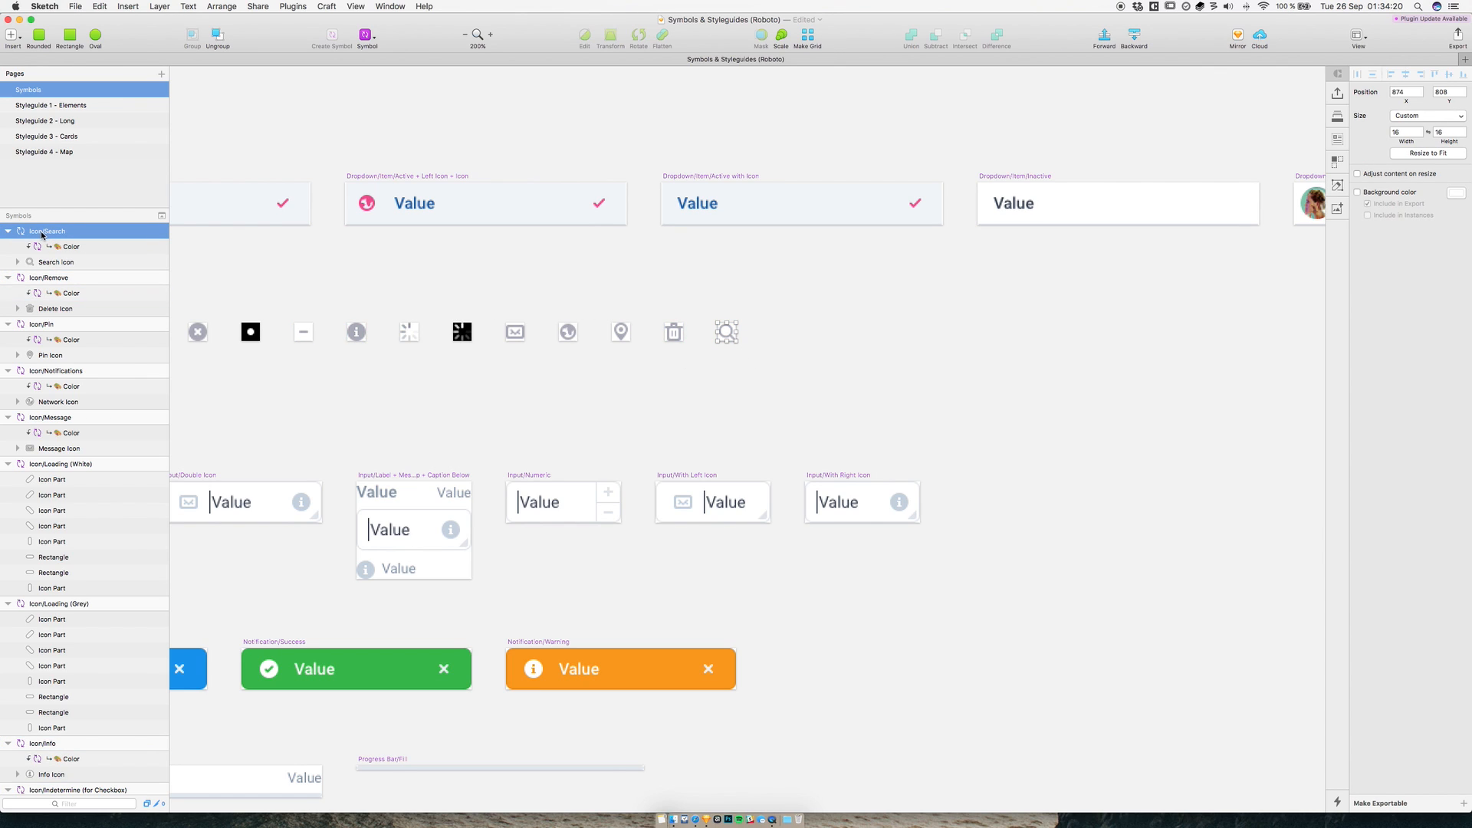
left_click_drag(727, 331, 777, 330)
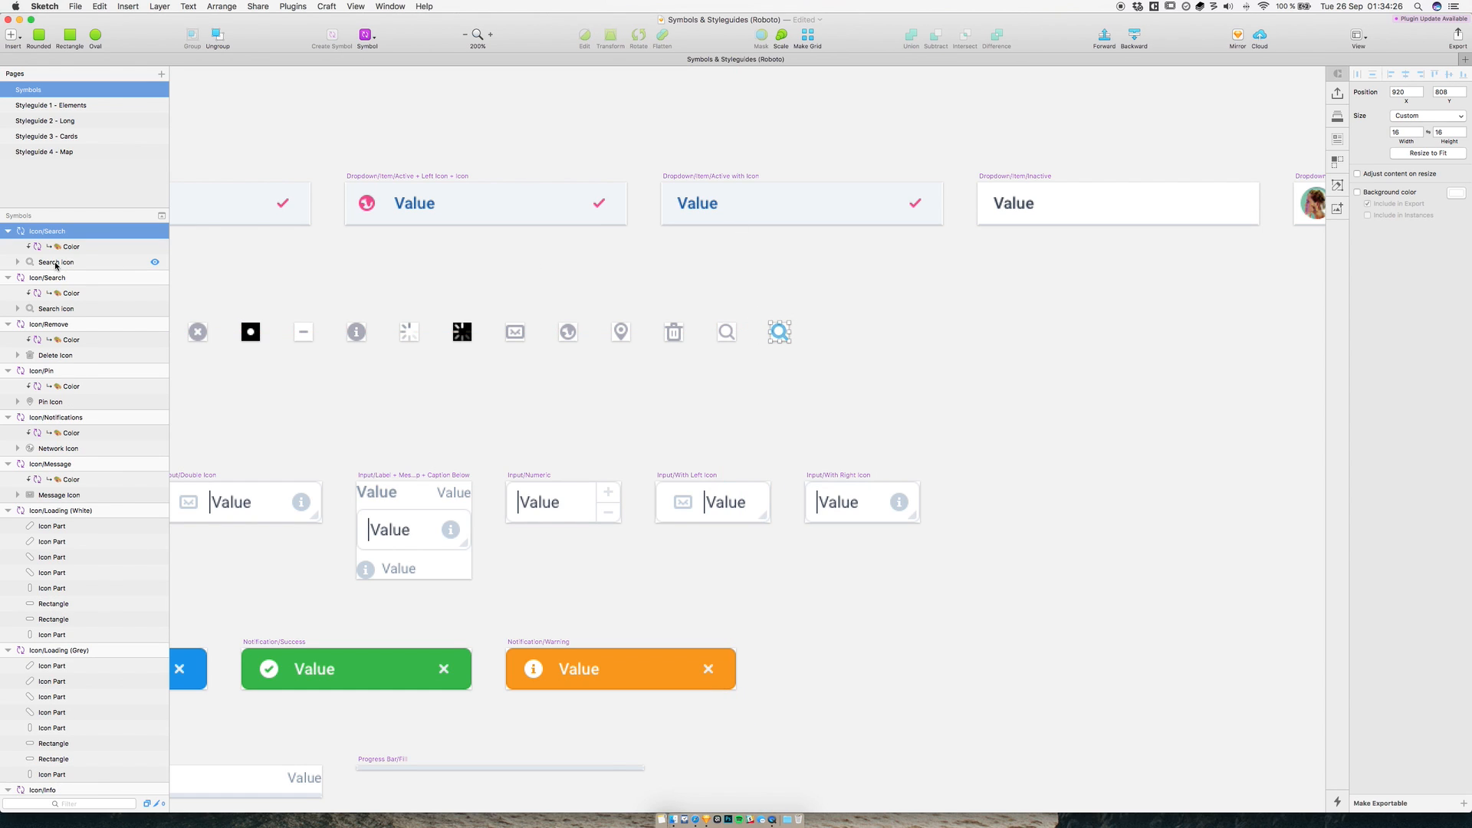
- Rename the duplicated Icon/Search symbol as Icon/Calendar Extra
double_click(48, 231)
left_click(52, 233)
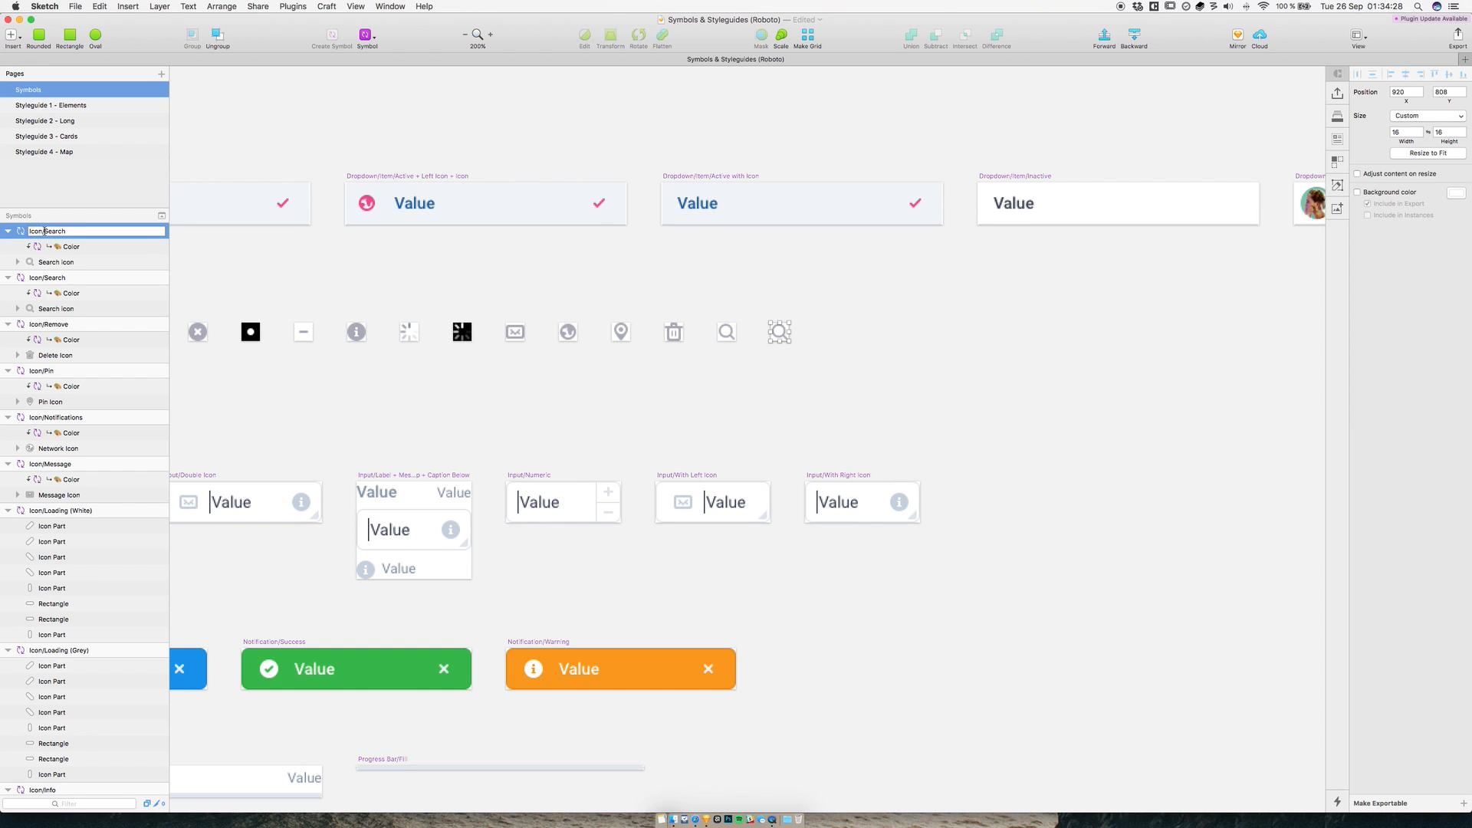
left_click_drag(44, 231, 80, 230)
type("CAlendar Extra")
key("Return")
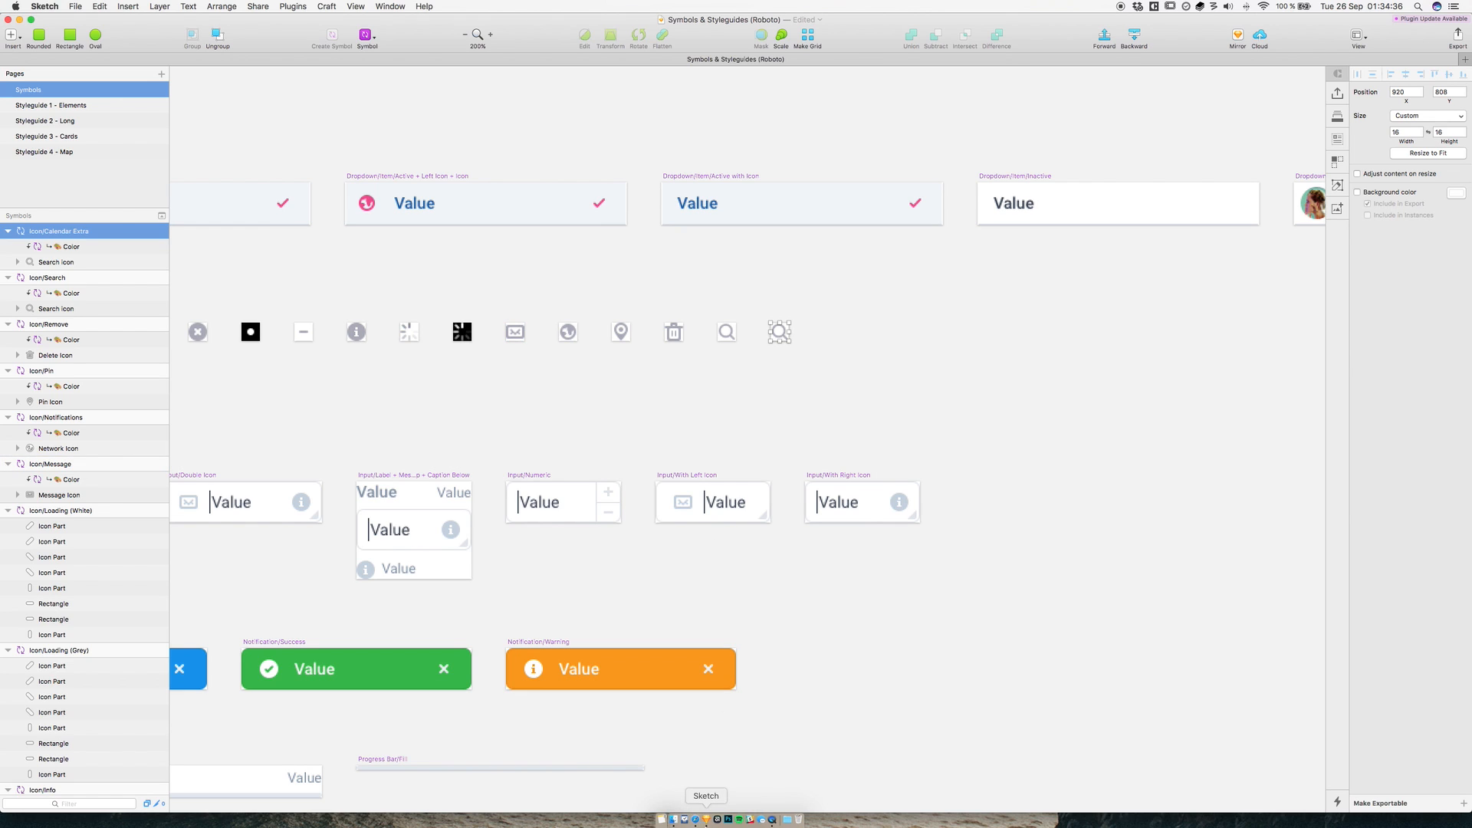
- Copy the calendar icon from icons 16px 2.sketch and paste it above the Search Icon layer in the Icon/Calendar Extra symbol
right_click(708, 820)
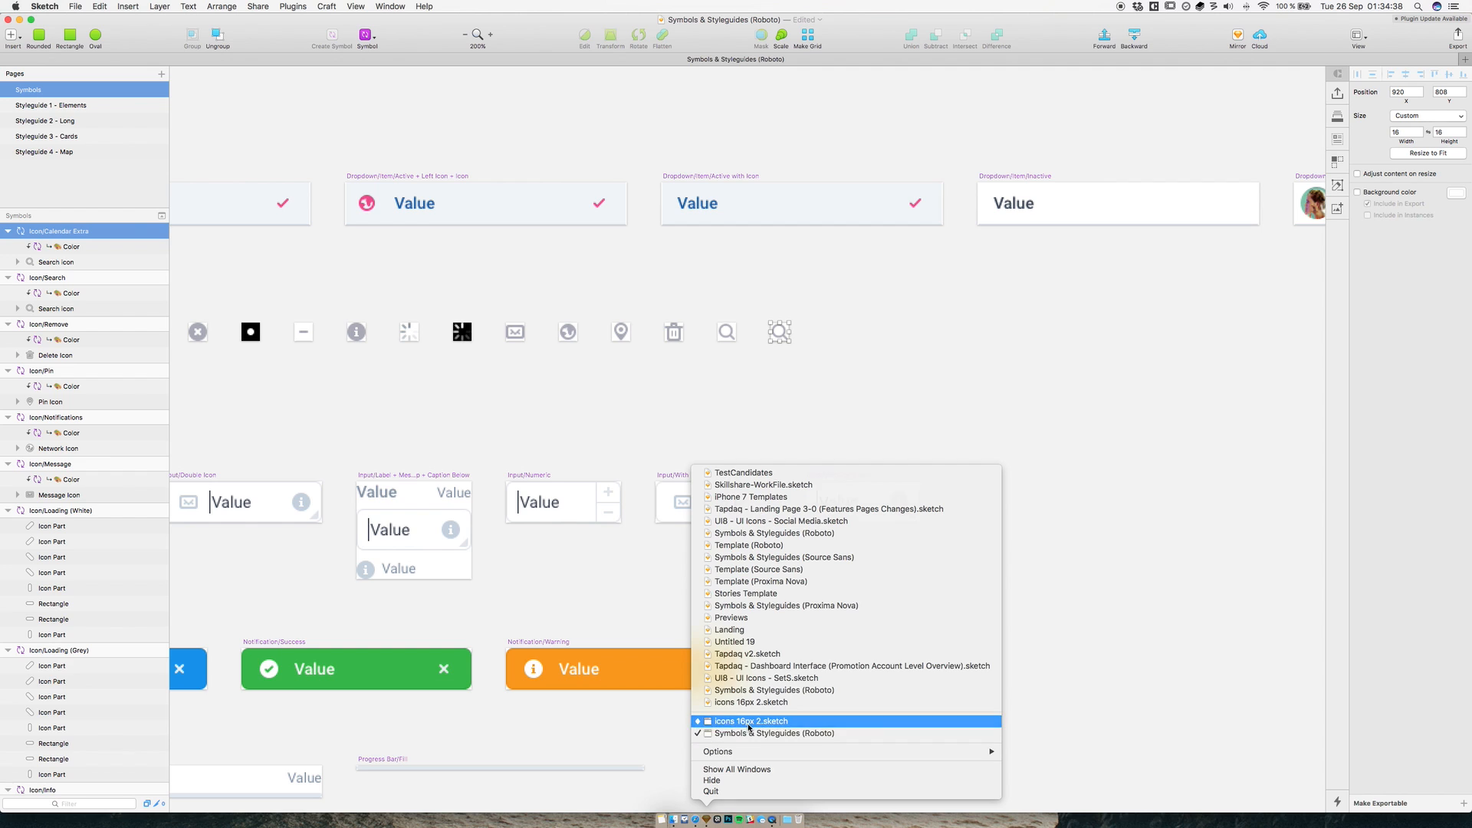
left_click(748, 727)
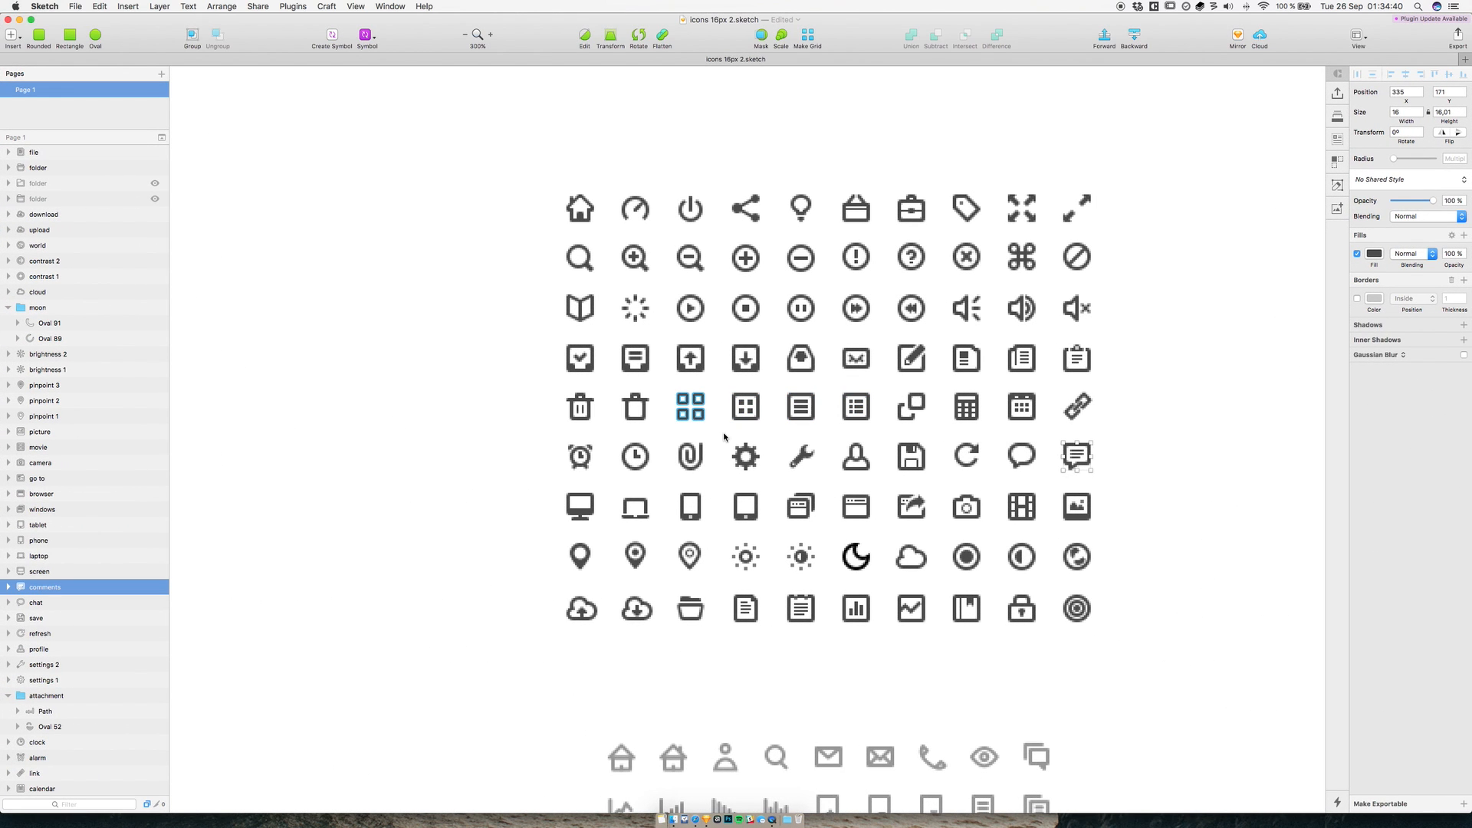
left_click(1024, 405)
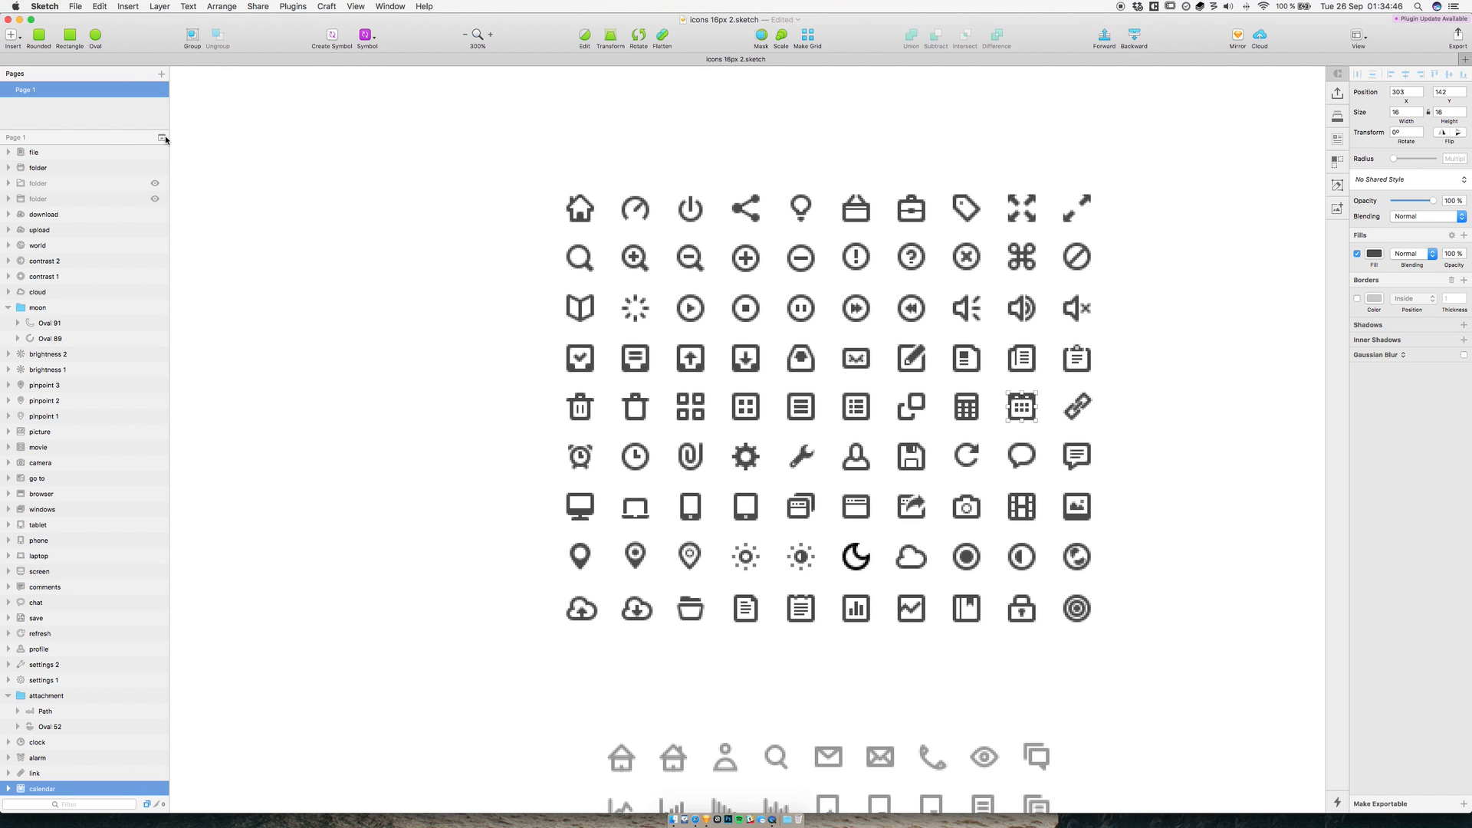
left_click(19, 19)
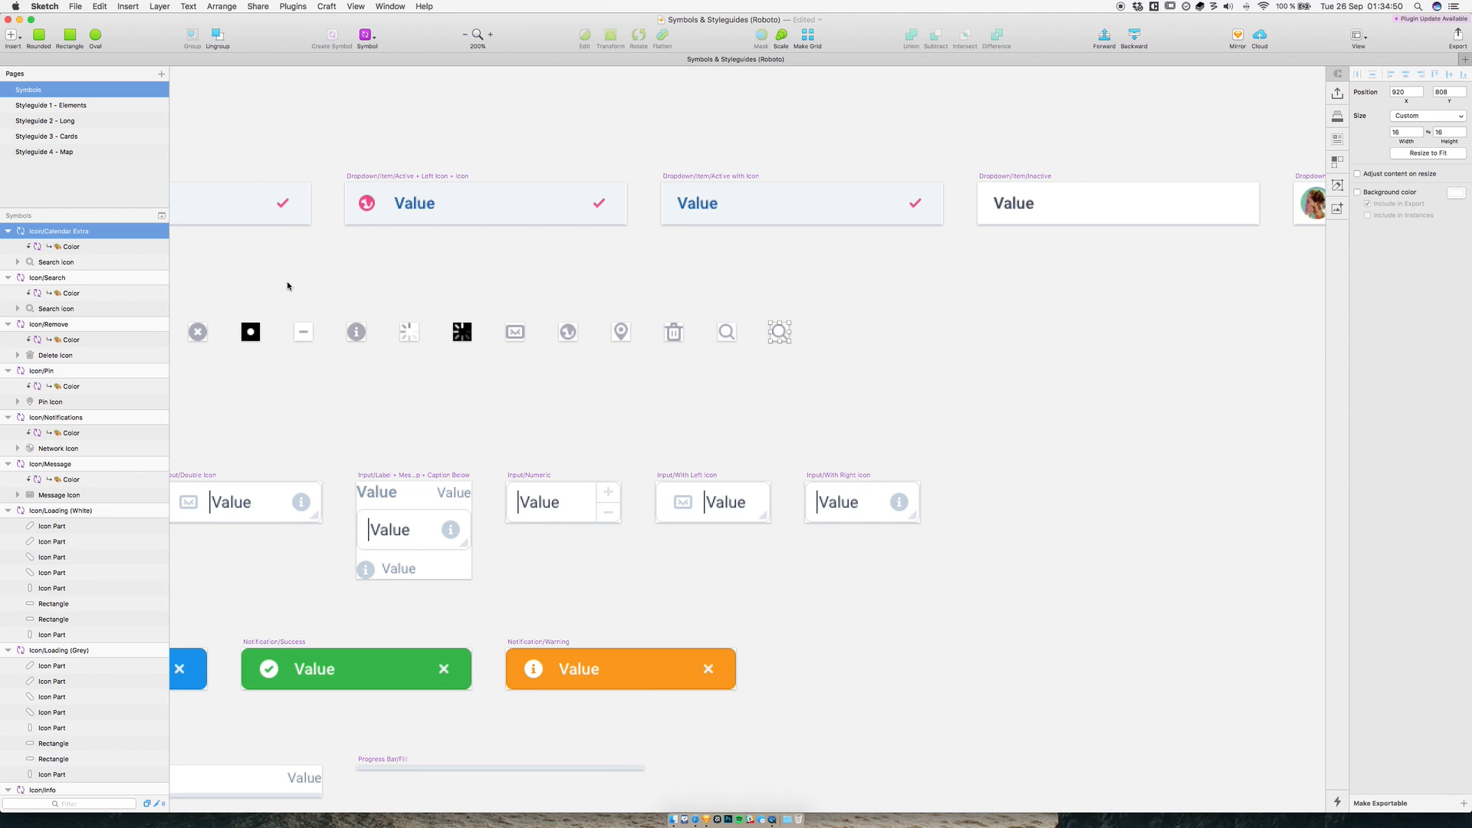
left_click(61, 265)
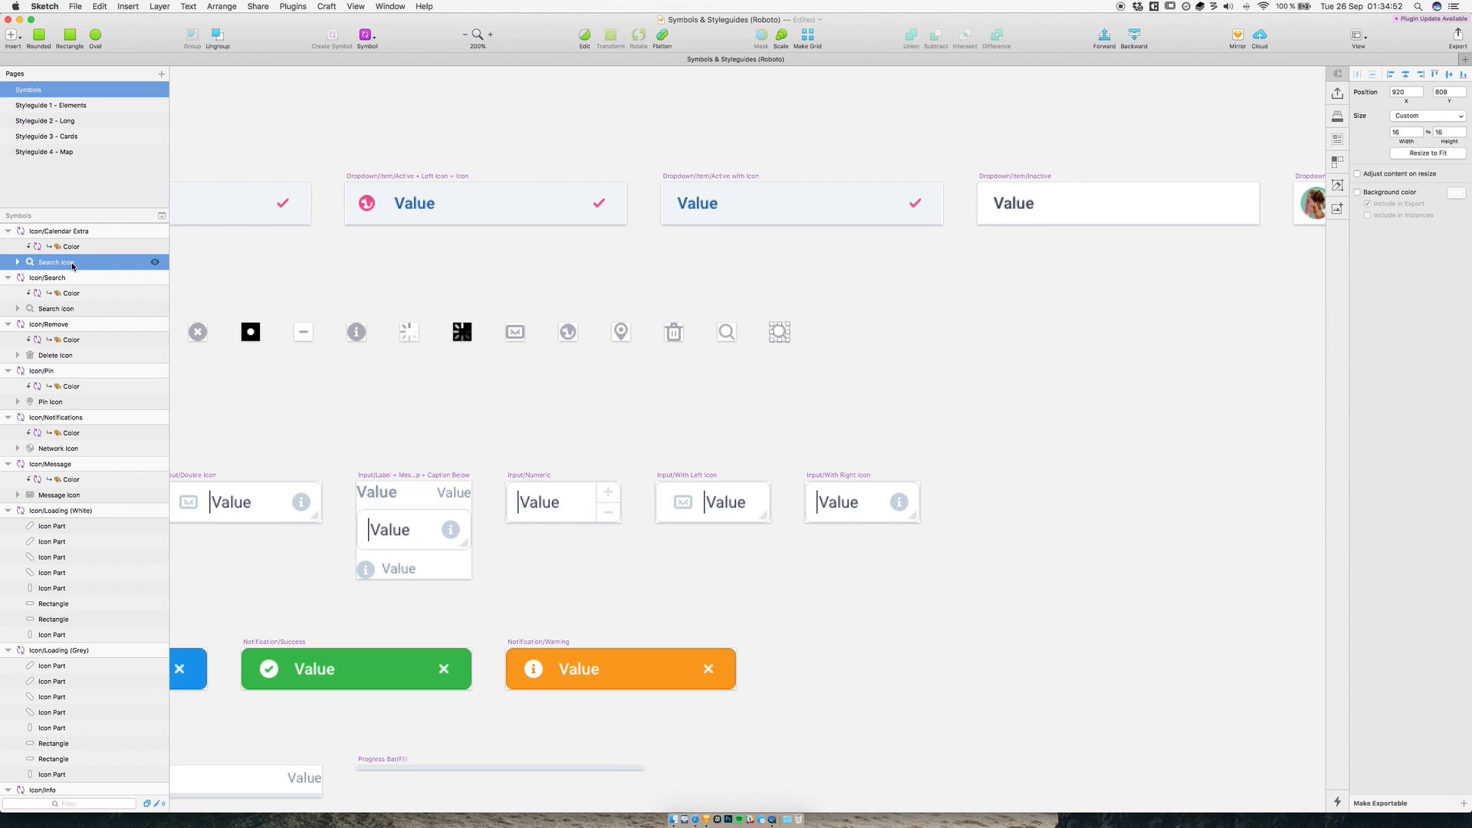
key("super+v")
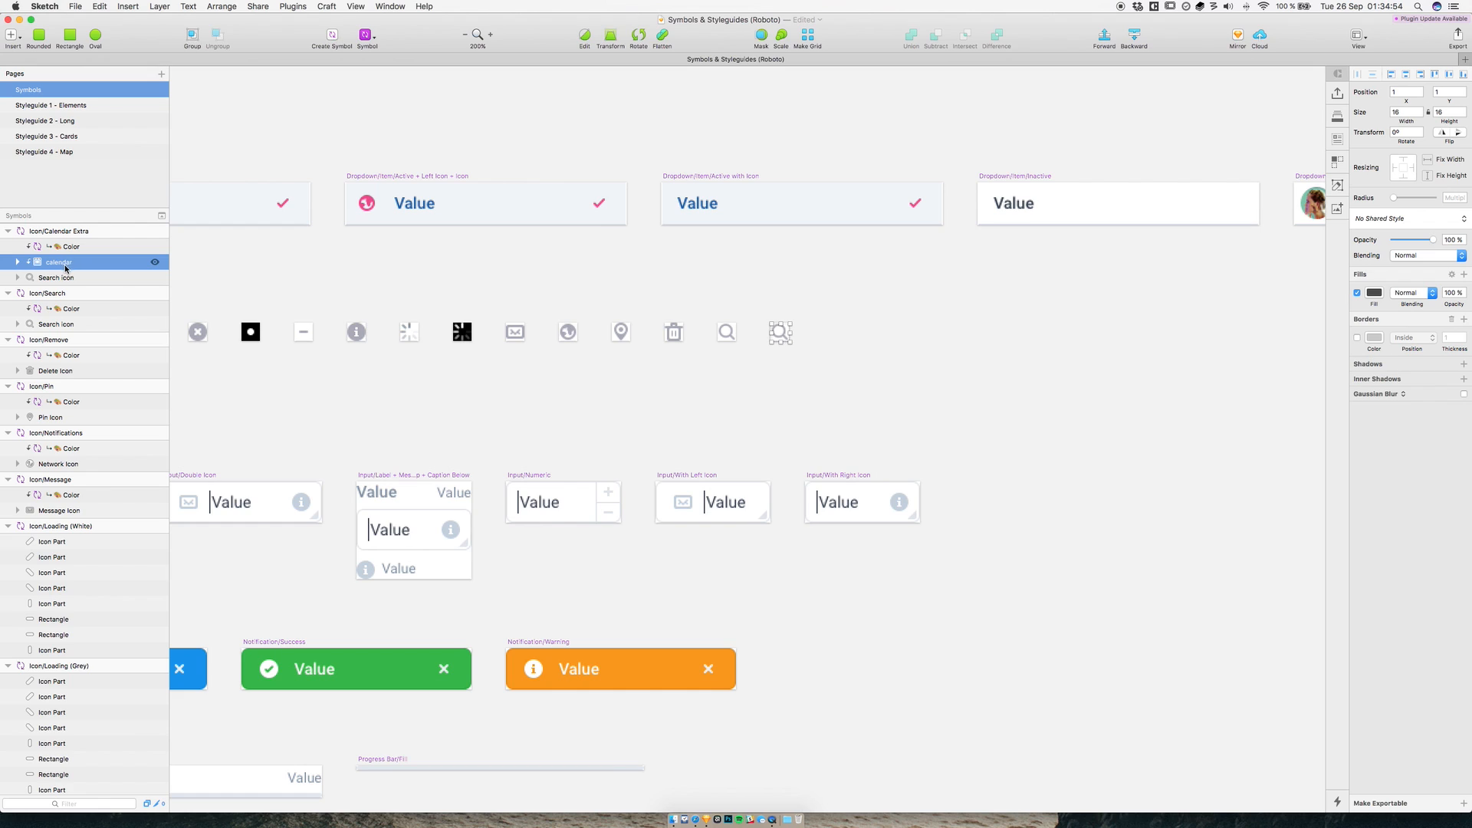
- Delete the Search Icon layer from Icon/Calendar Extra and centre the calendar shape horizontally and vertically in the symbol
left_click(47, 279)
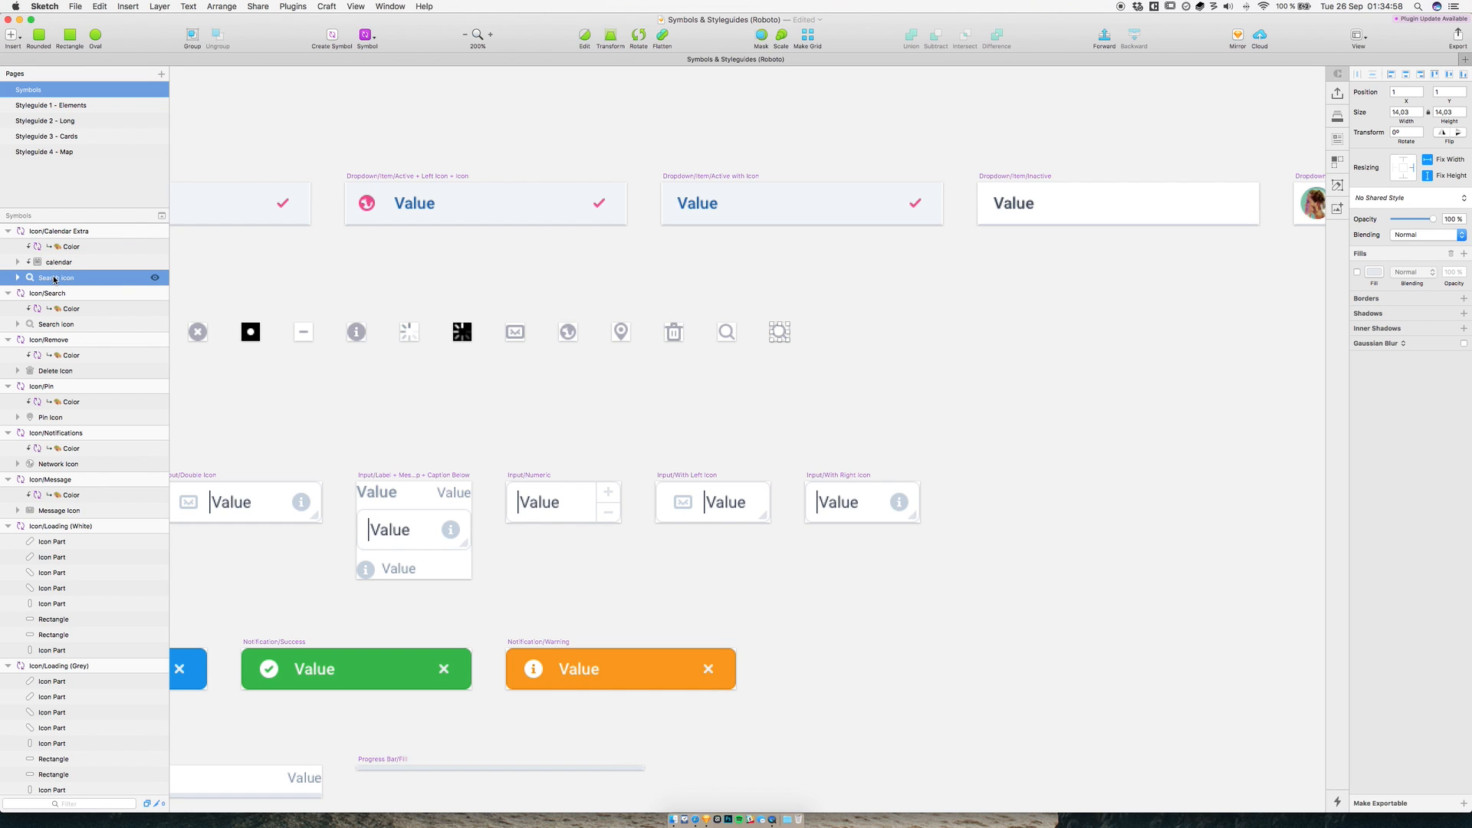
key("Delete")
left_click(50, 263)
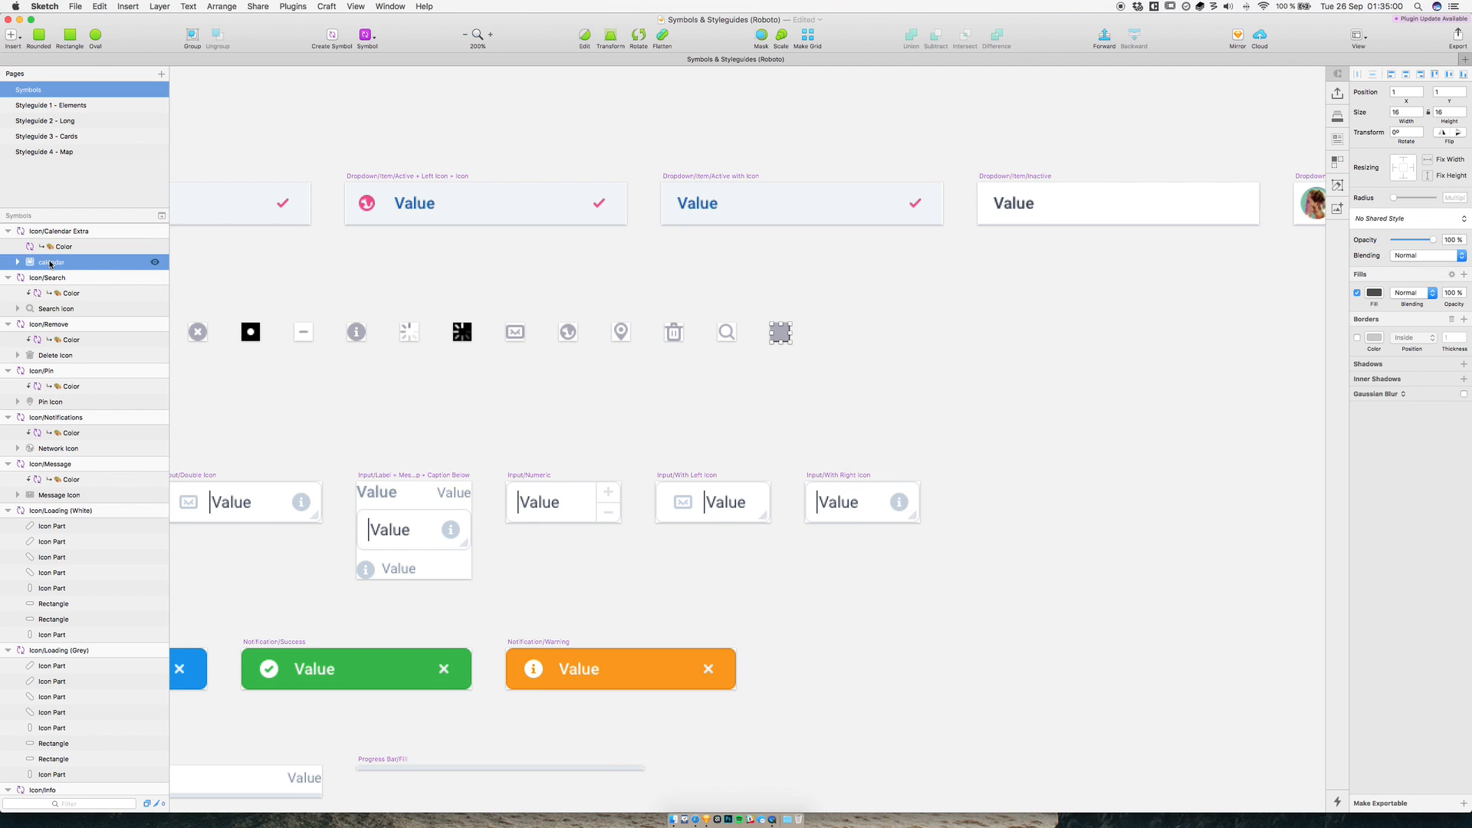
left_click(1408, 75)
left_click(1453, 75)
- Use the calendar shape as a mask for the Color layer in Icon/Calendar Extra and turn off the shape's fill
left_click(71, 244)
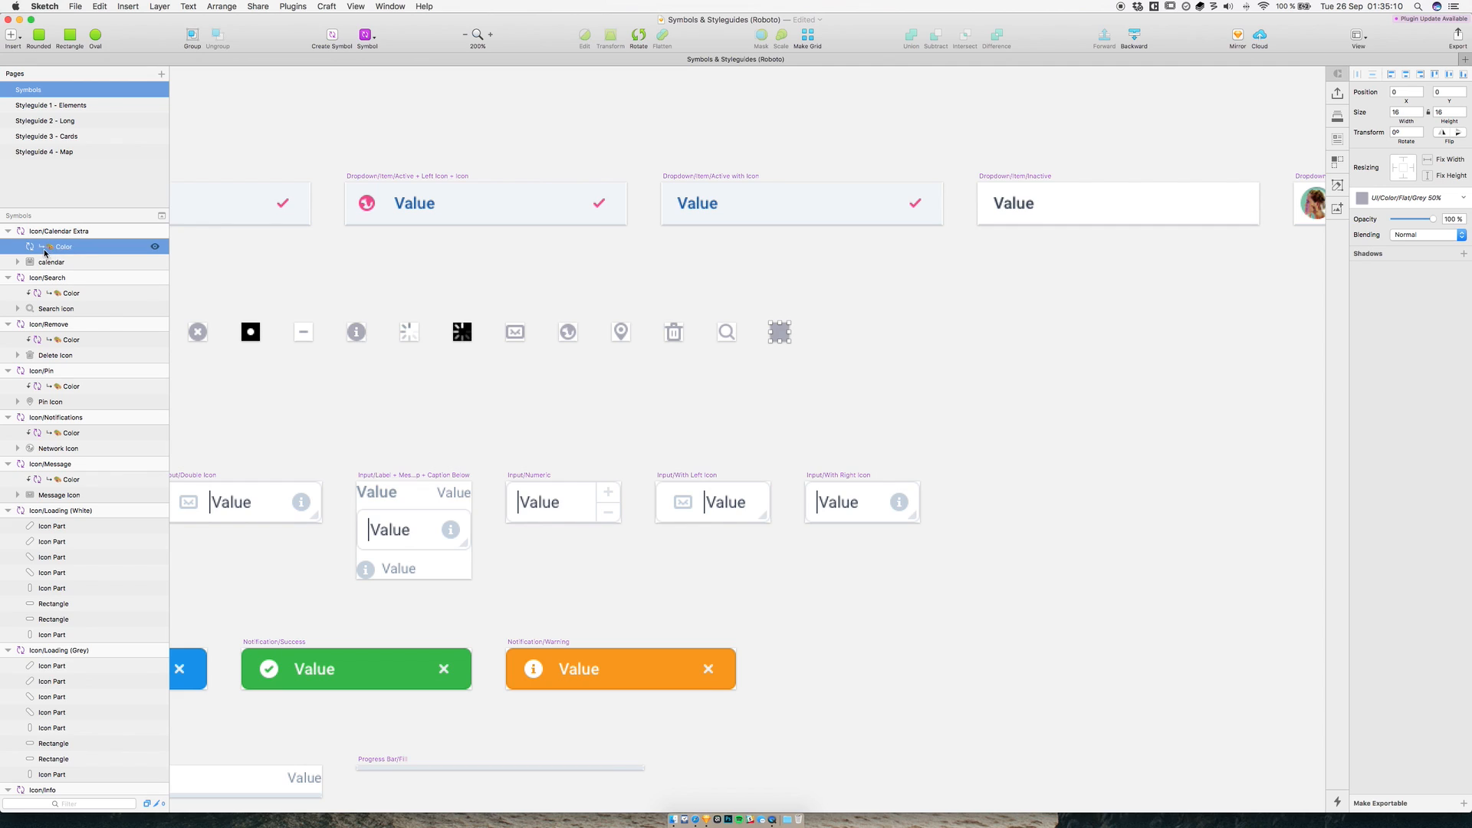
left_click(154, 247)
left_click(154, 247)
left_click(48, 263)
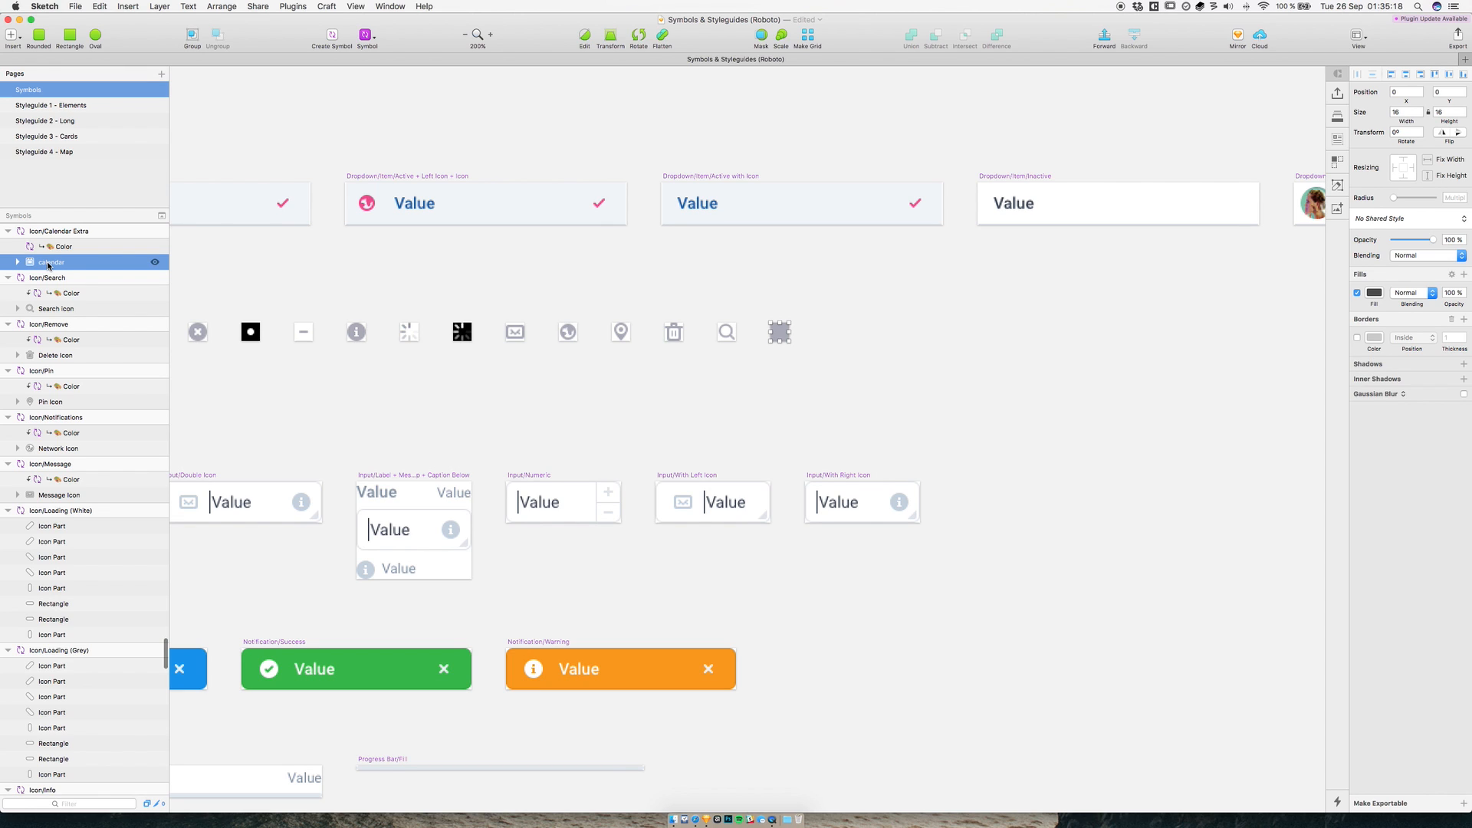
right_click(48, 265)
left_click(115, 537)
left_click(1357, 293)
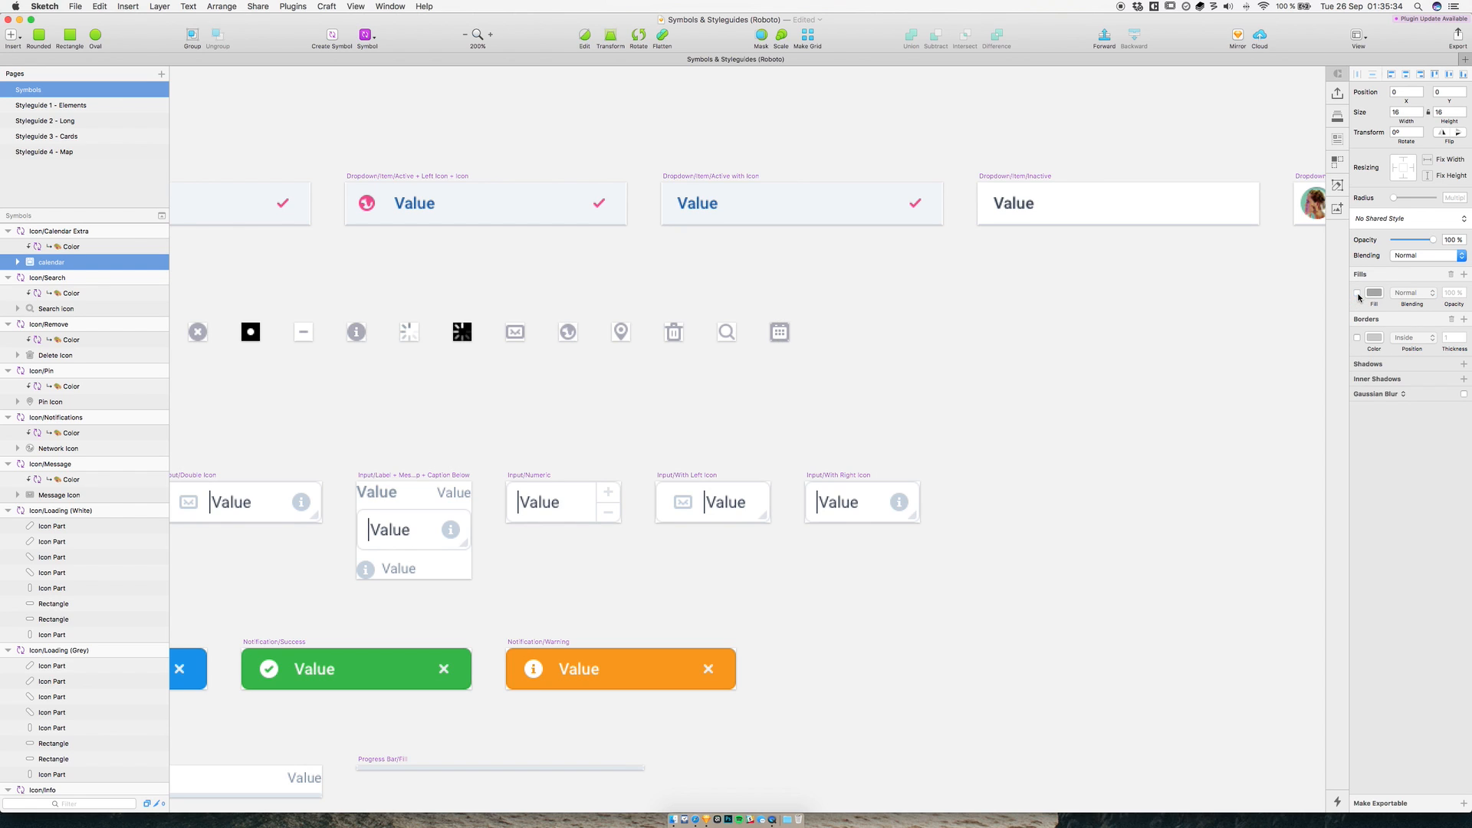
left_click(803, 341)
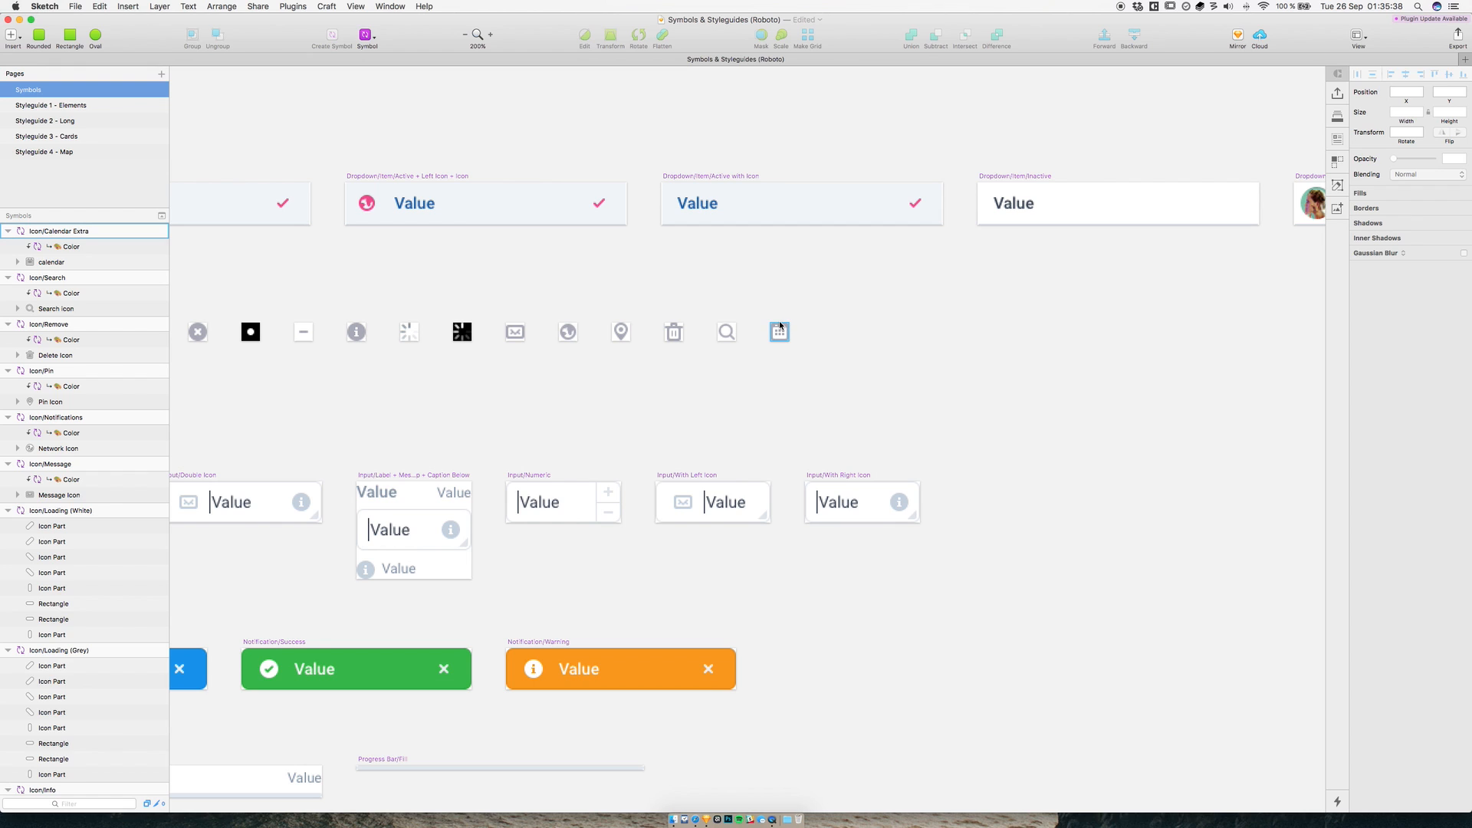
- Set the Icon (Right) override of the Input/Default + Label instance to Icon/Calendar Extra
left_click(781, 325)
left_click(769, 297)
scroll(769, 299, "down", 5)
scroll(769, 299, "left", 2)
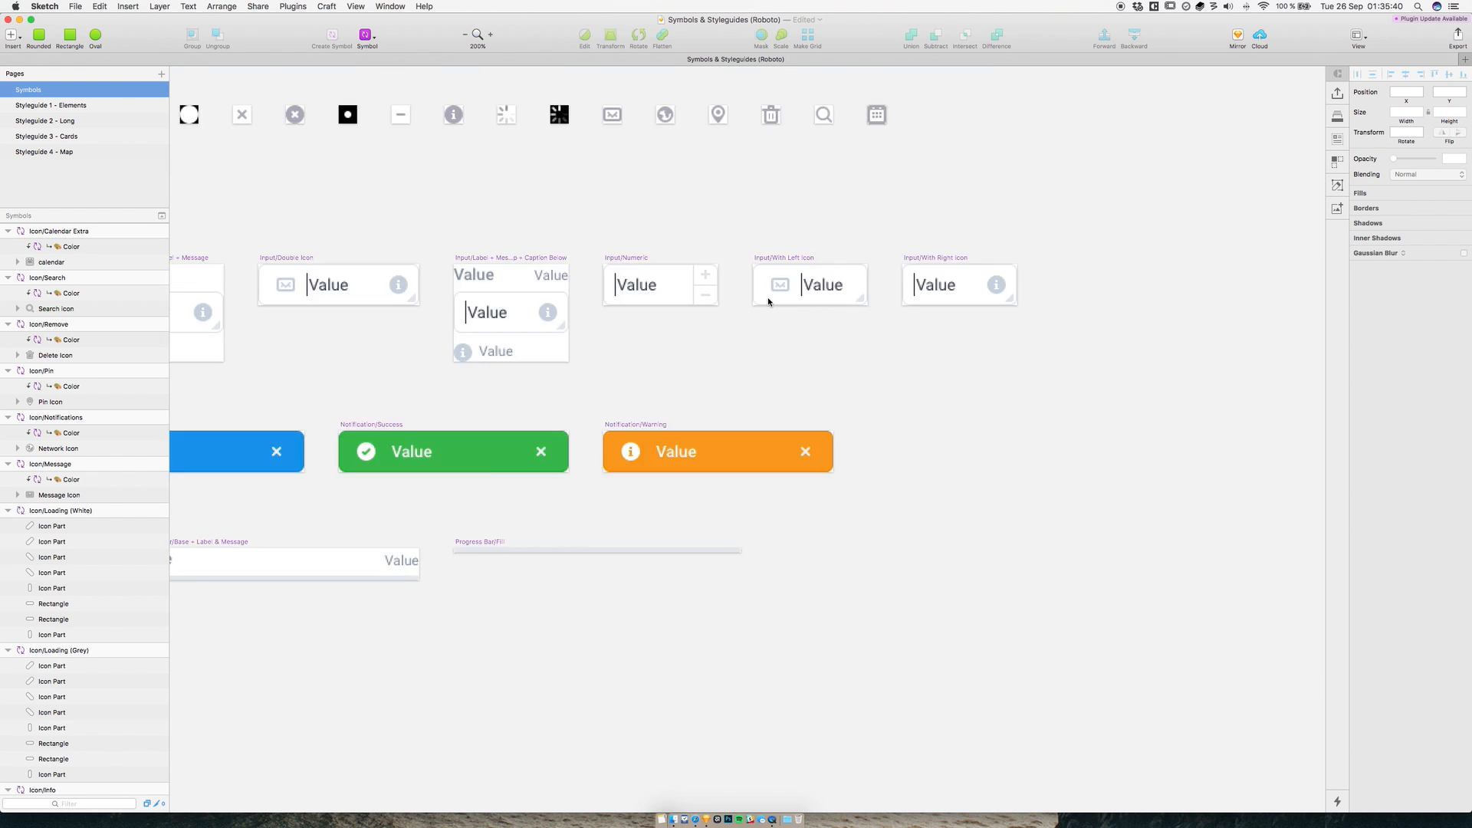
scroll(767, 296, "down", 20)
scroll(766, 297, "left", 3)
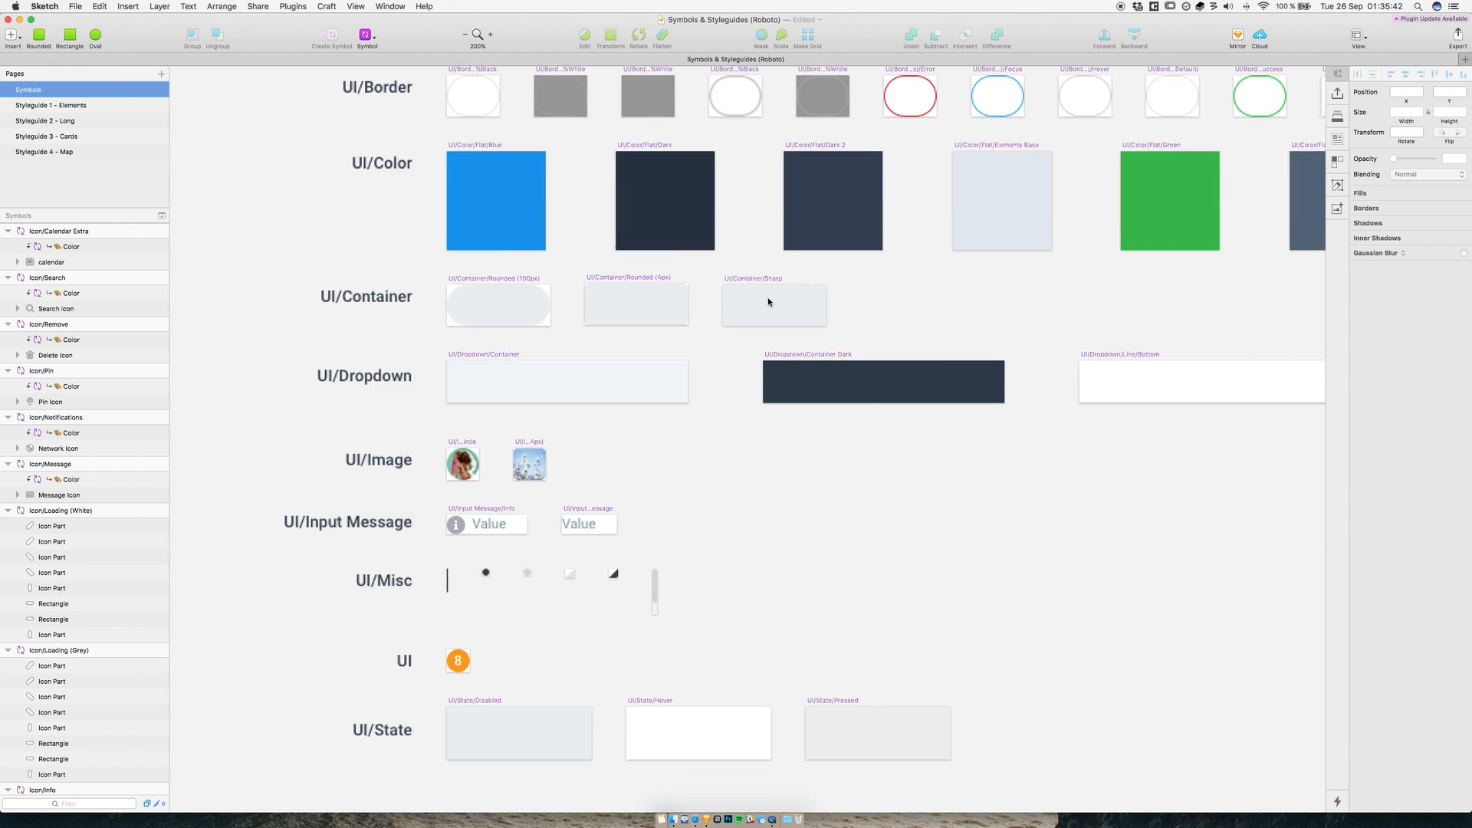
scroll(766, 297, "down", 20)
scroll(767, 297, "left", 4)
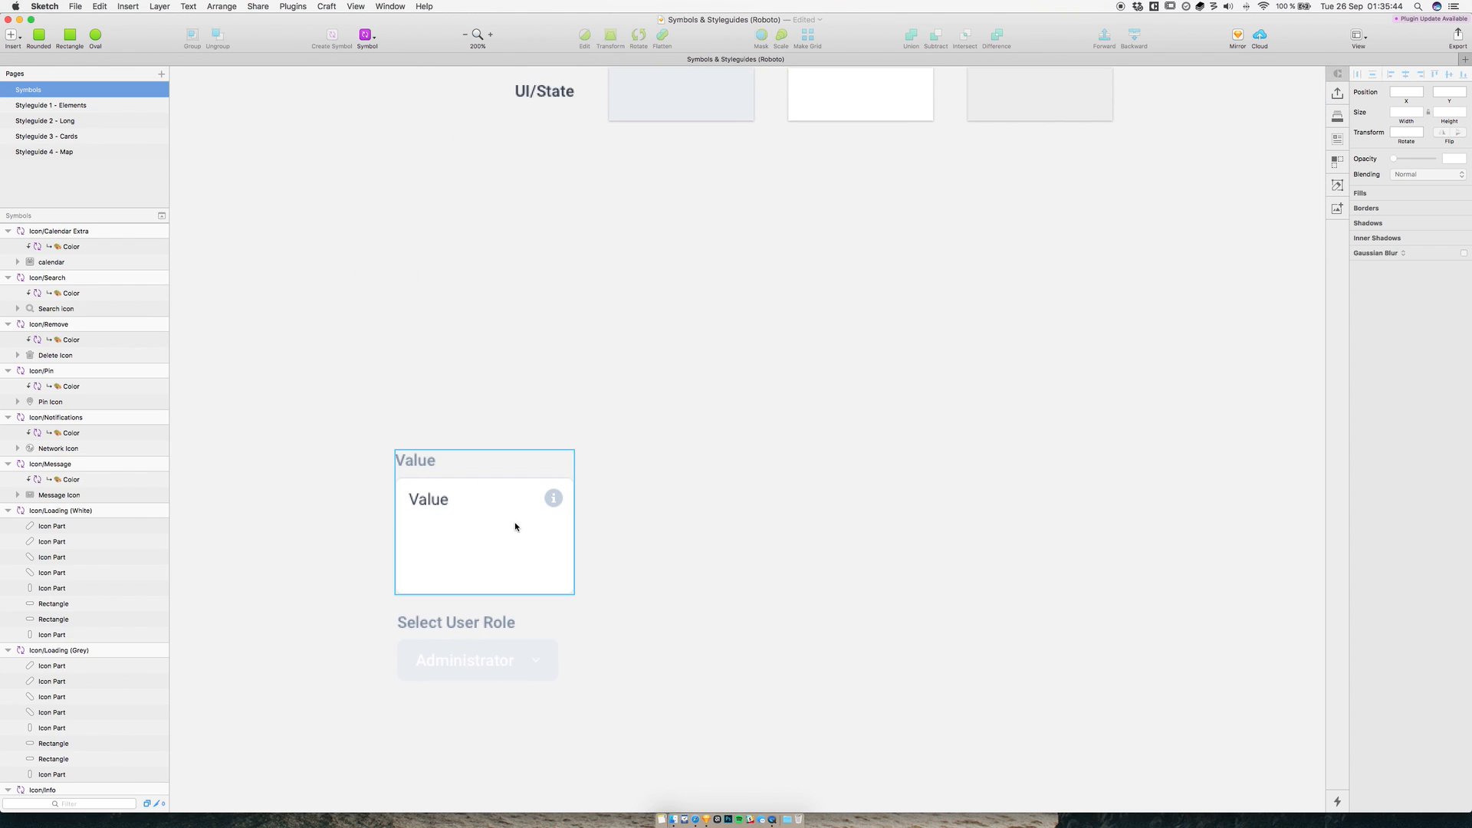
left_click(542, 517)
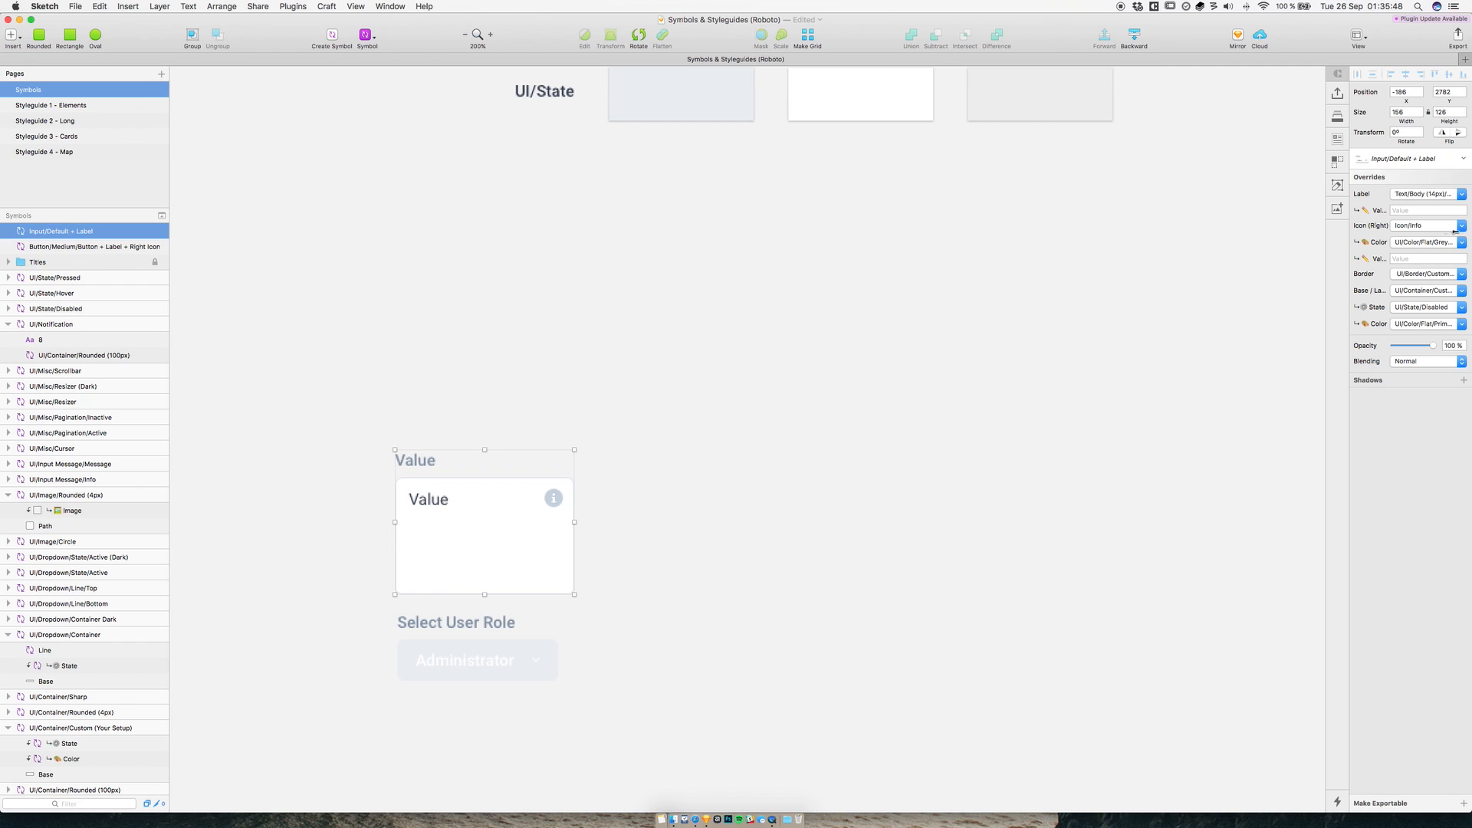
left_click(1430, 227)
mouse_move(1421, 278)
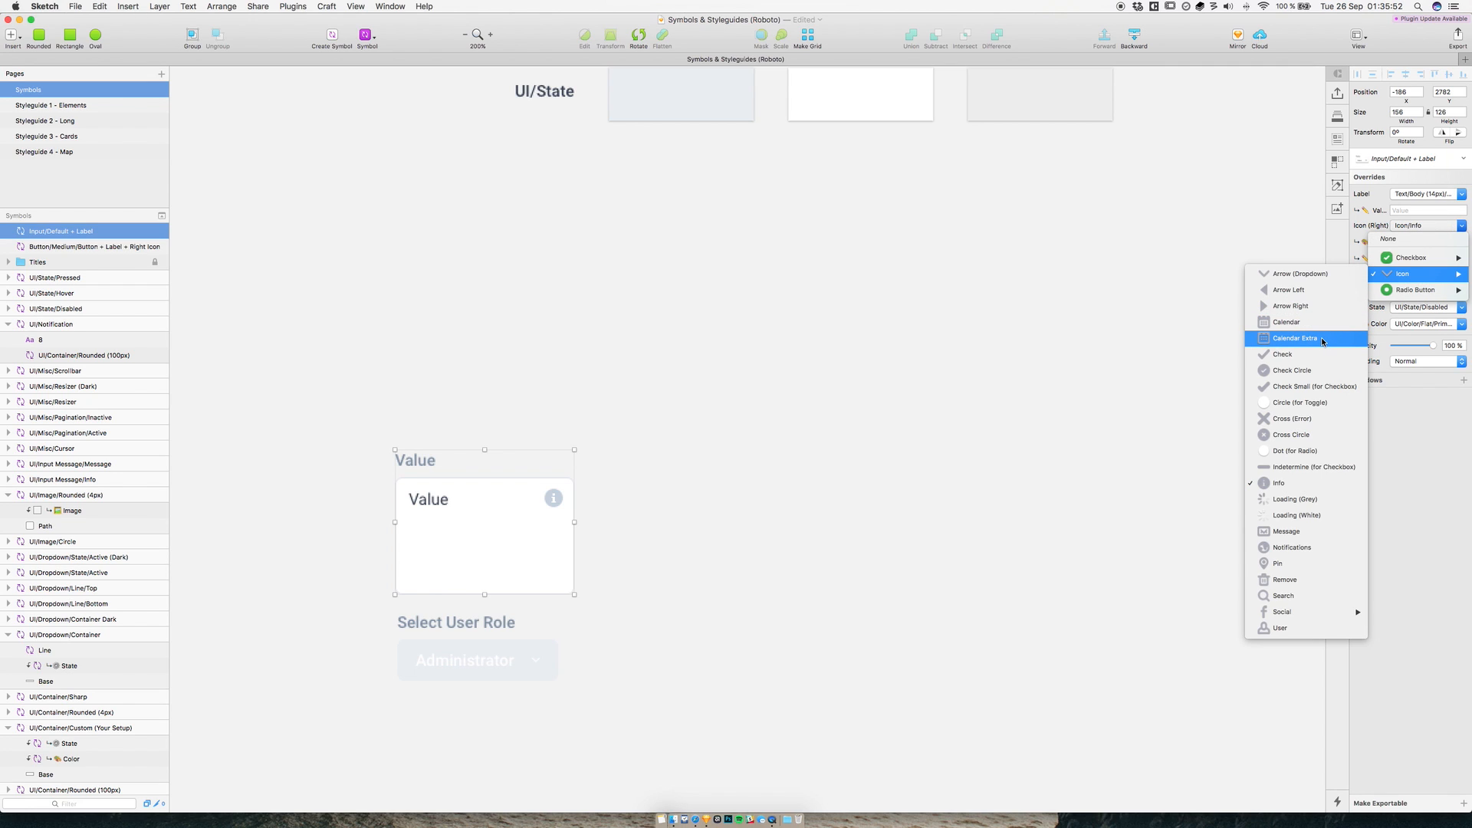
left_click(1287, 345)
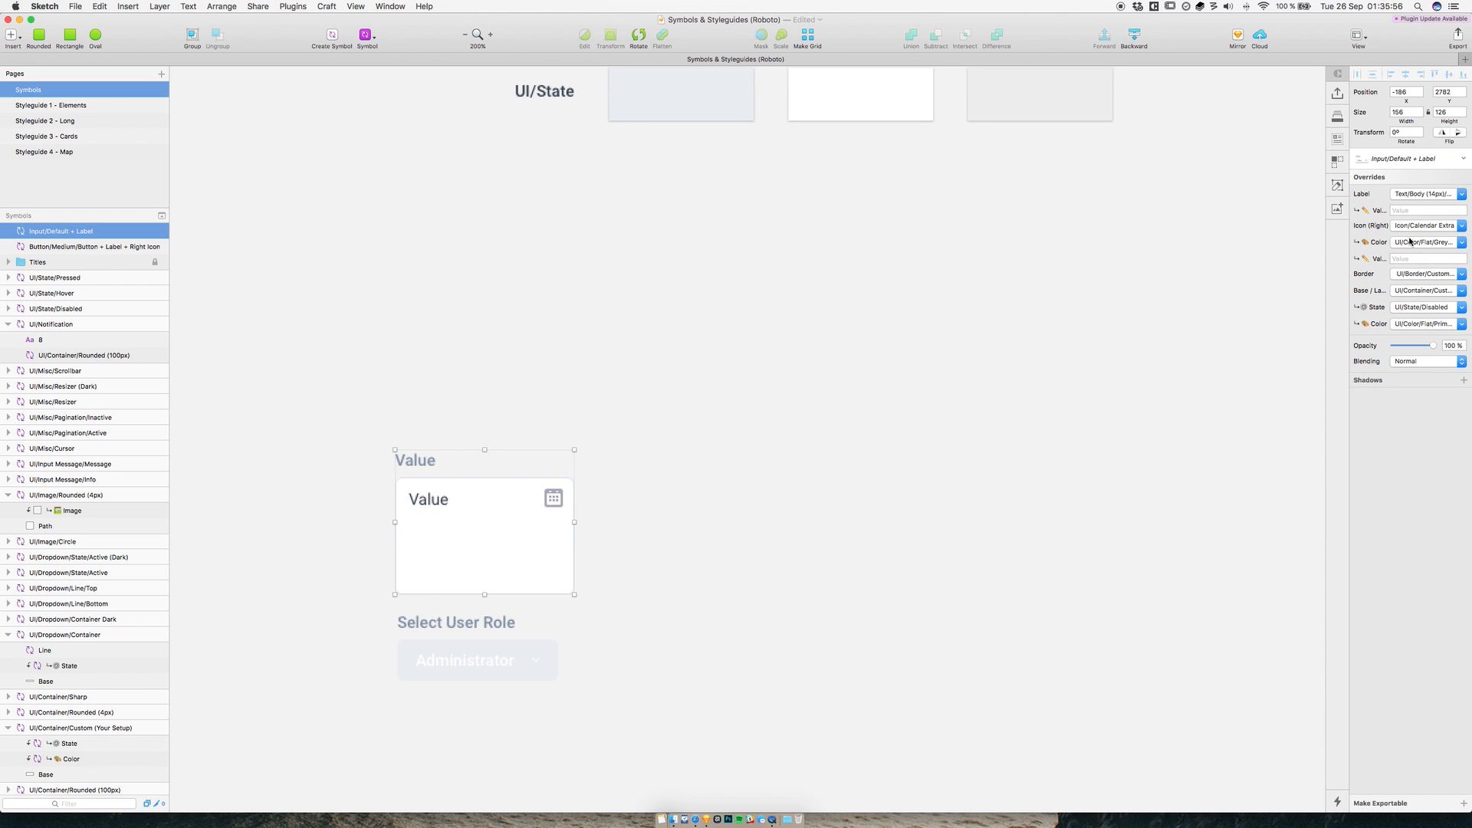
- Set the calendar icon's Color override in the Input/Default + Label instance to the flat UI colour Primary
left_click(1409, 242)
mouse_move(1418, 276)
mouse_move(1348, 277)
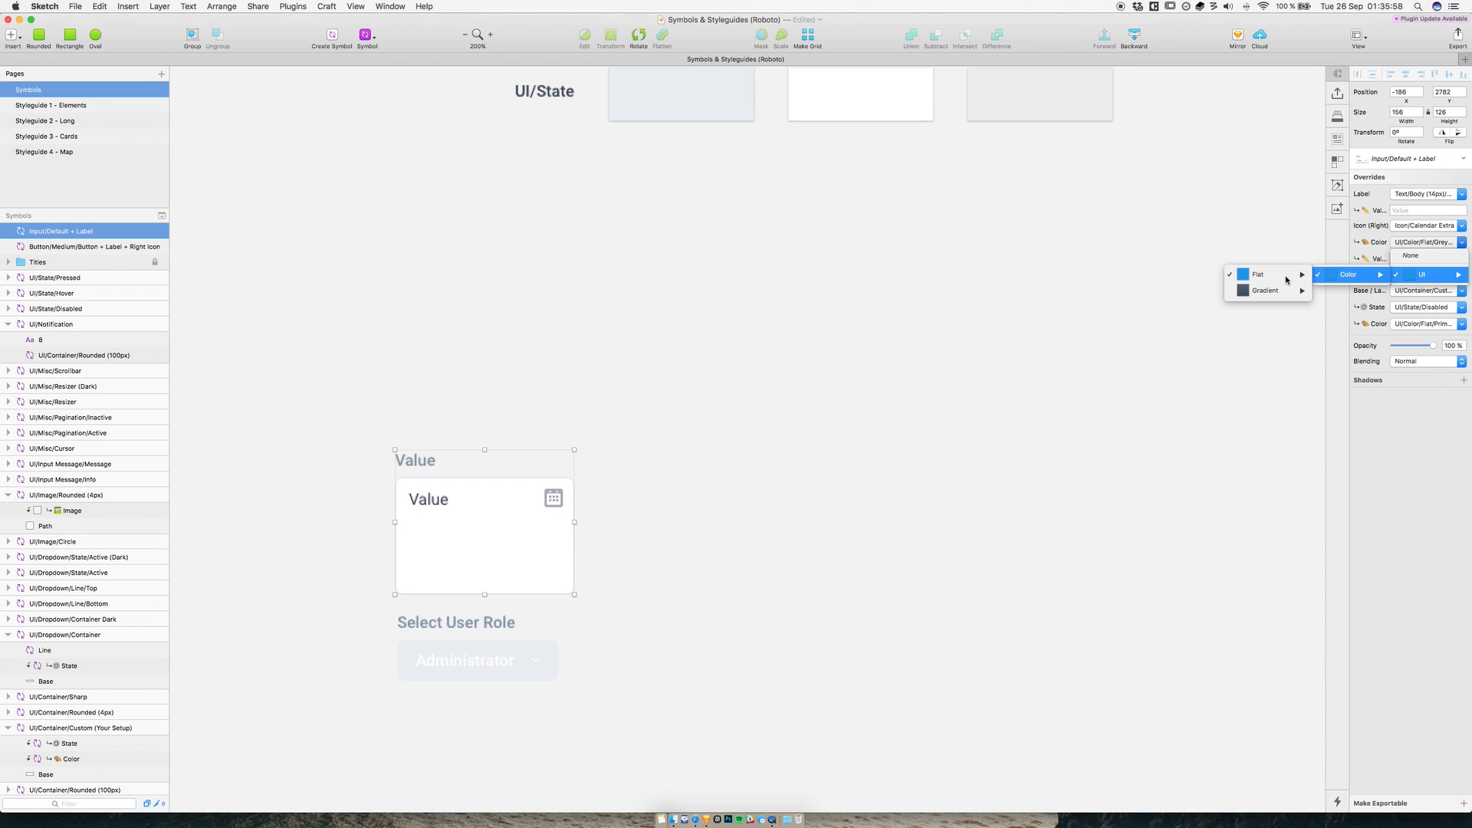
mouse_move(1268, 275)
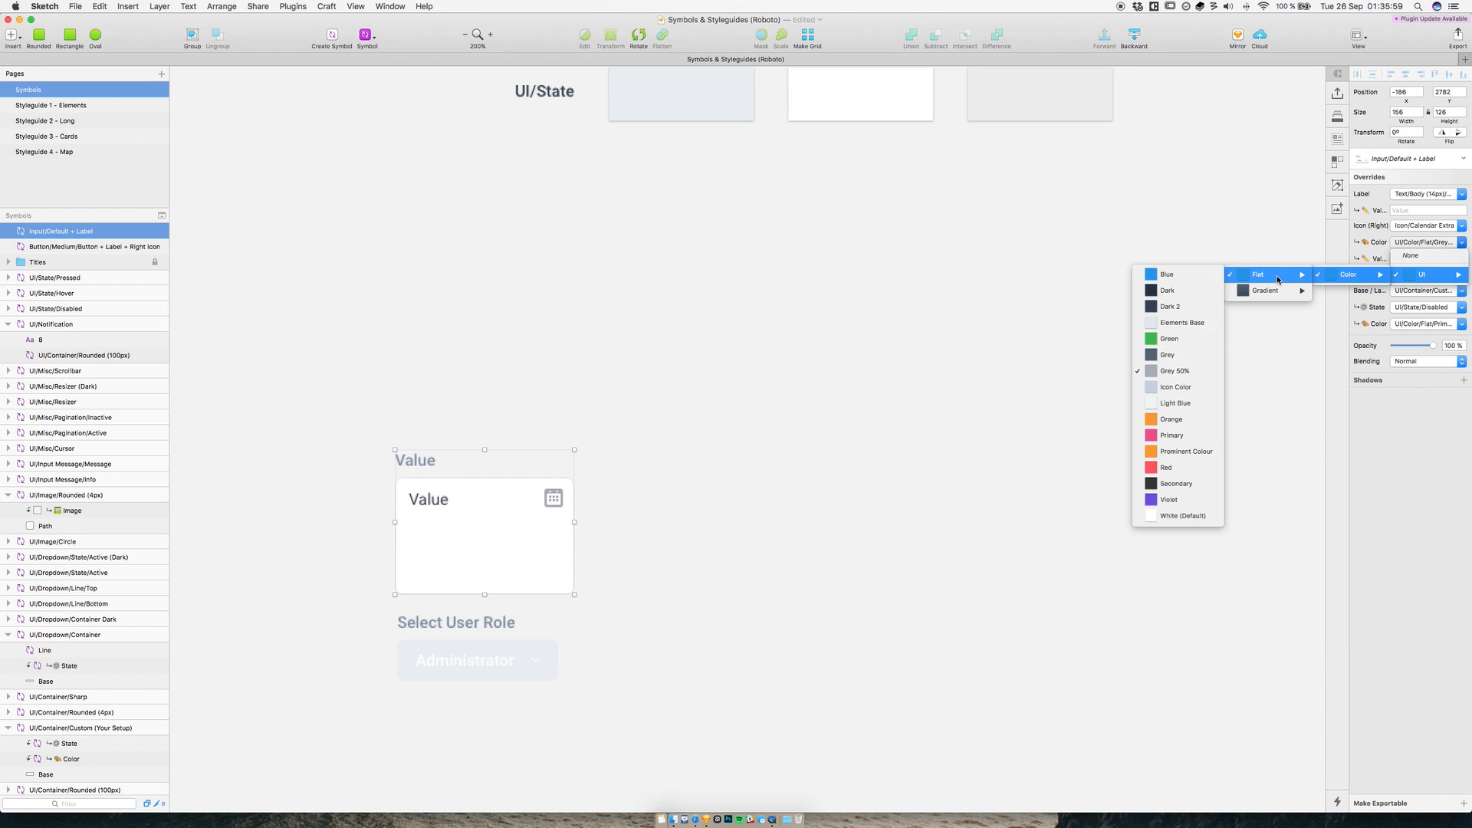
left_click(1182, 442)
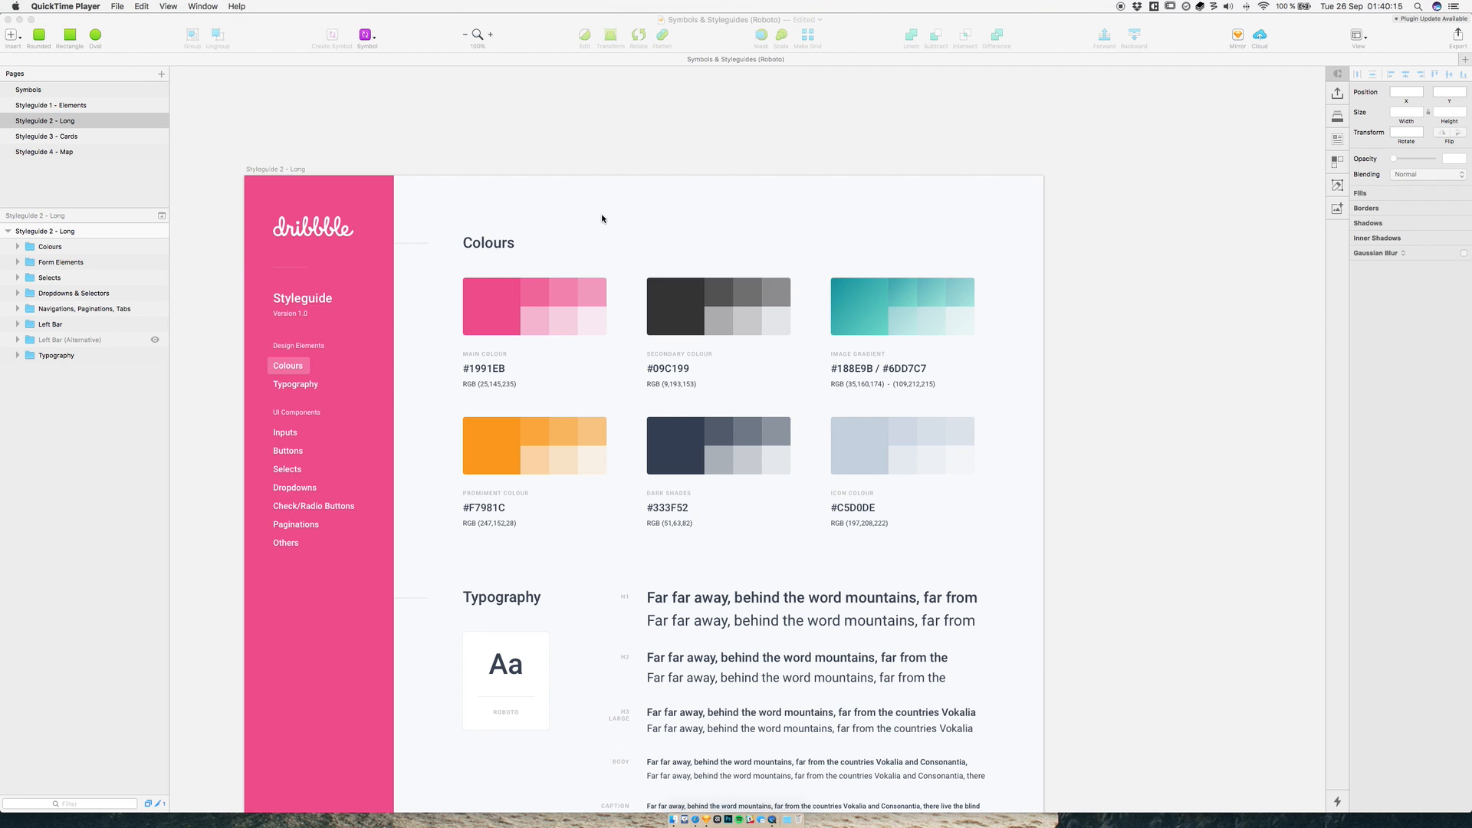
- Review the Colours and Typography sections of Styleguide 2 - Long and inspect the text style of the first H1 sample
scroll(601, 218, "left", 3)
scroll(602, 219, "down", 2)
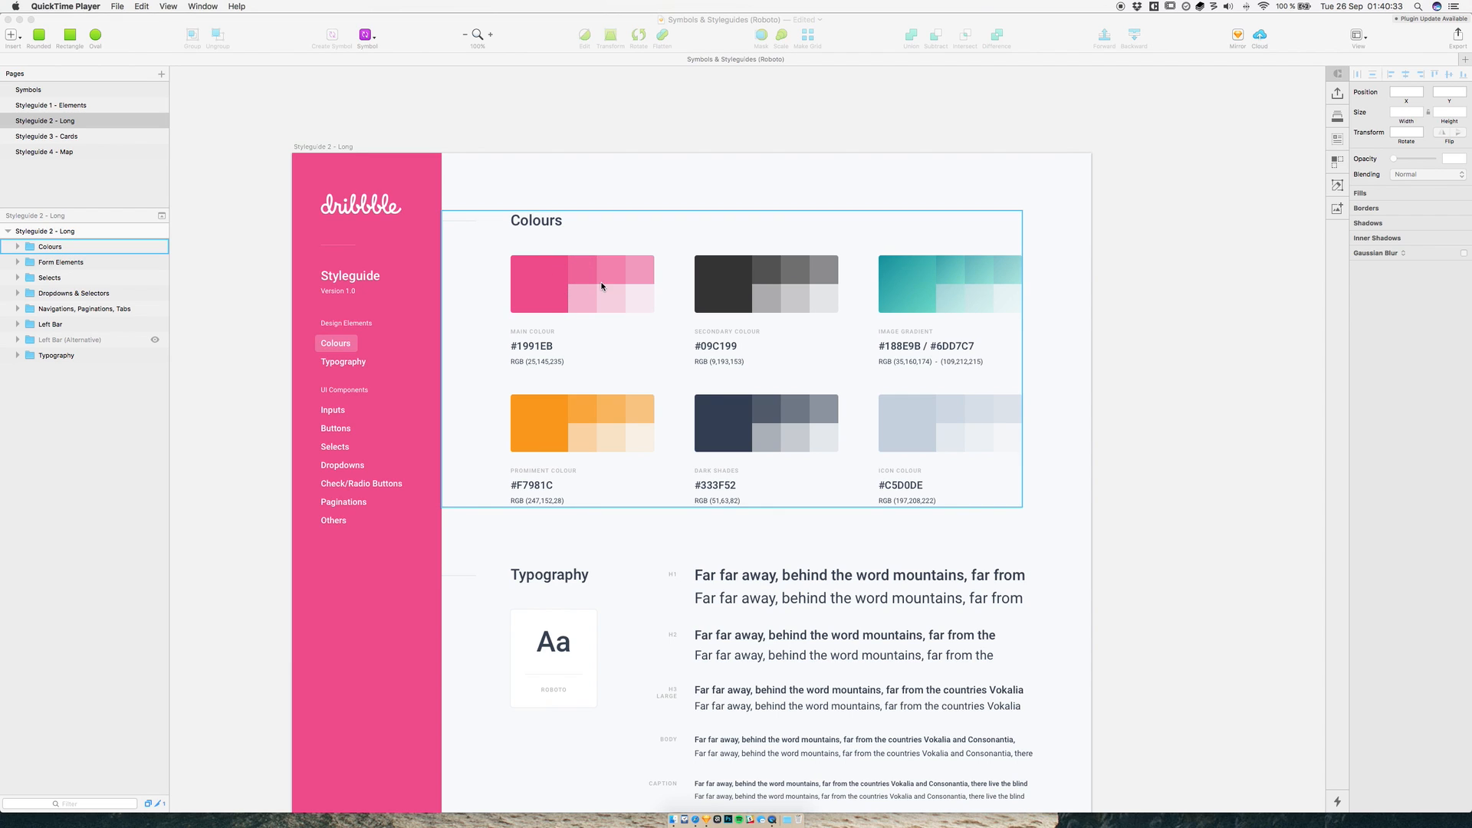
left_click(659, 545)
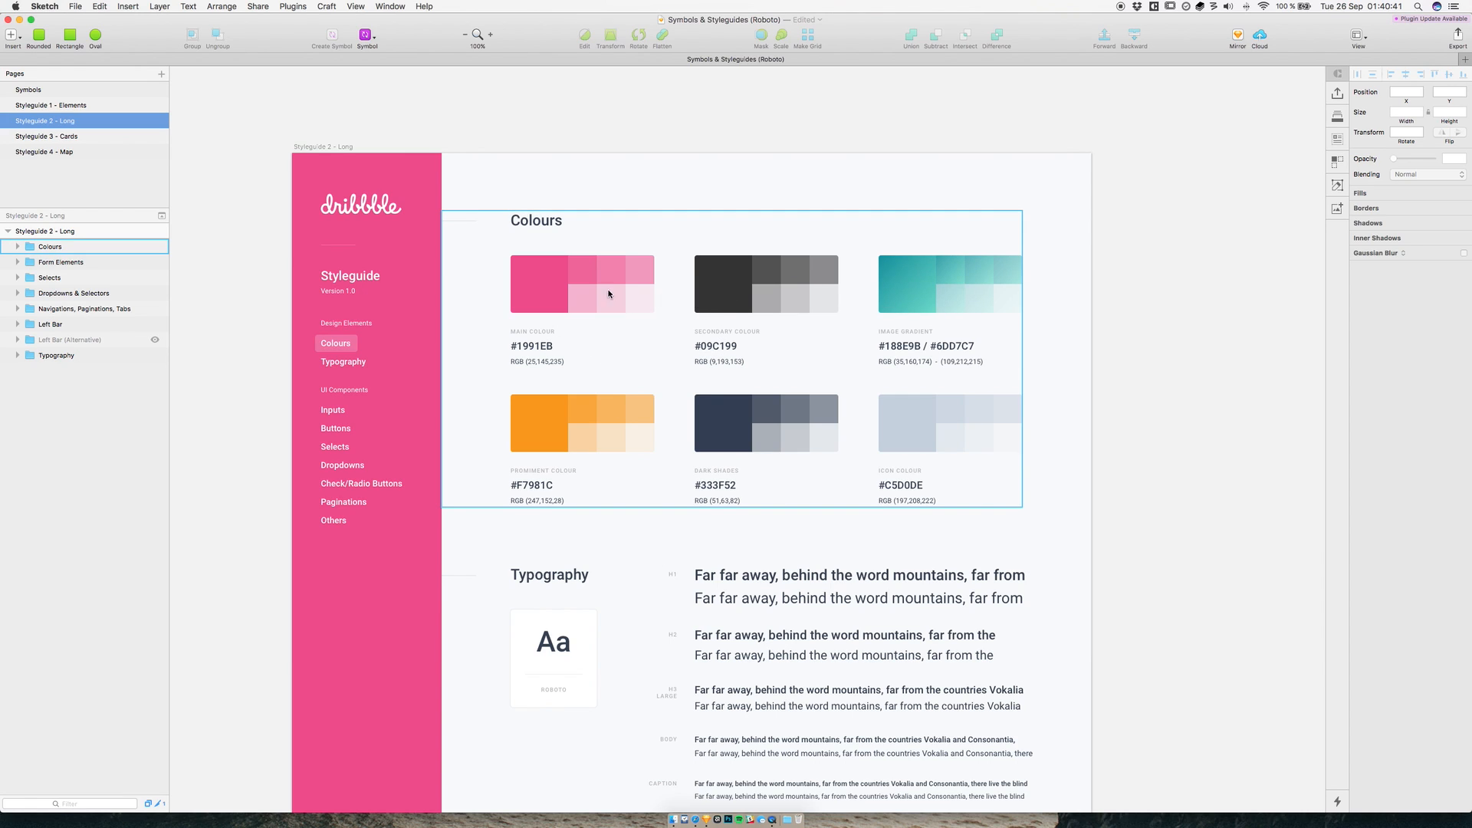
scroll(791, 362, "down", 10)
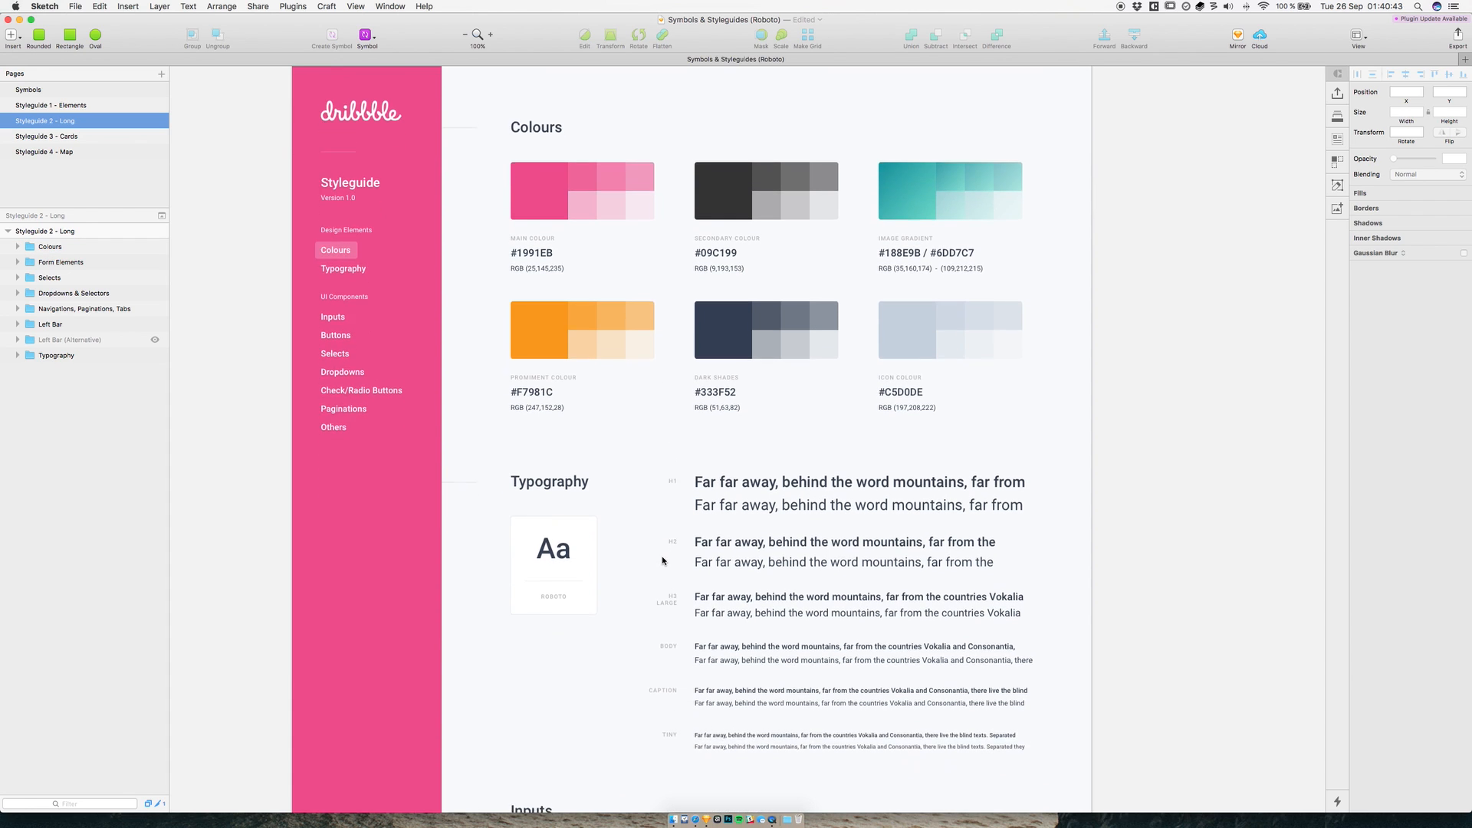
left_click(786, 321, "super")
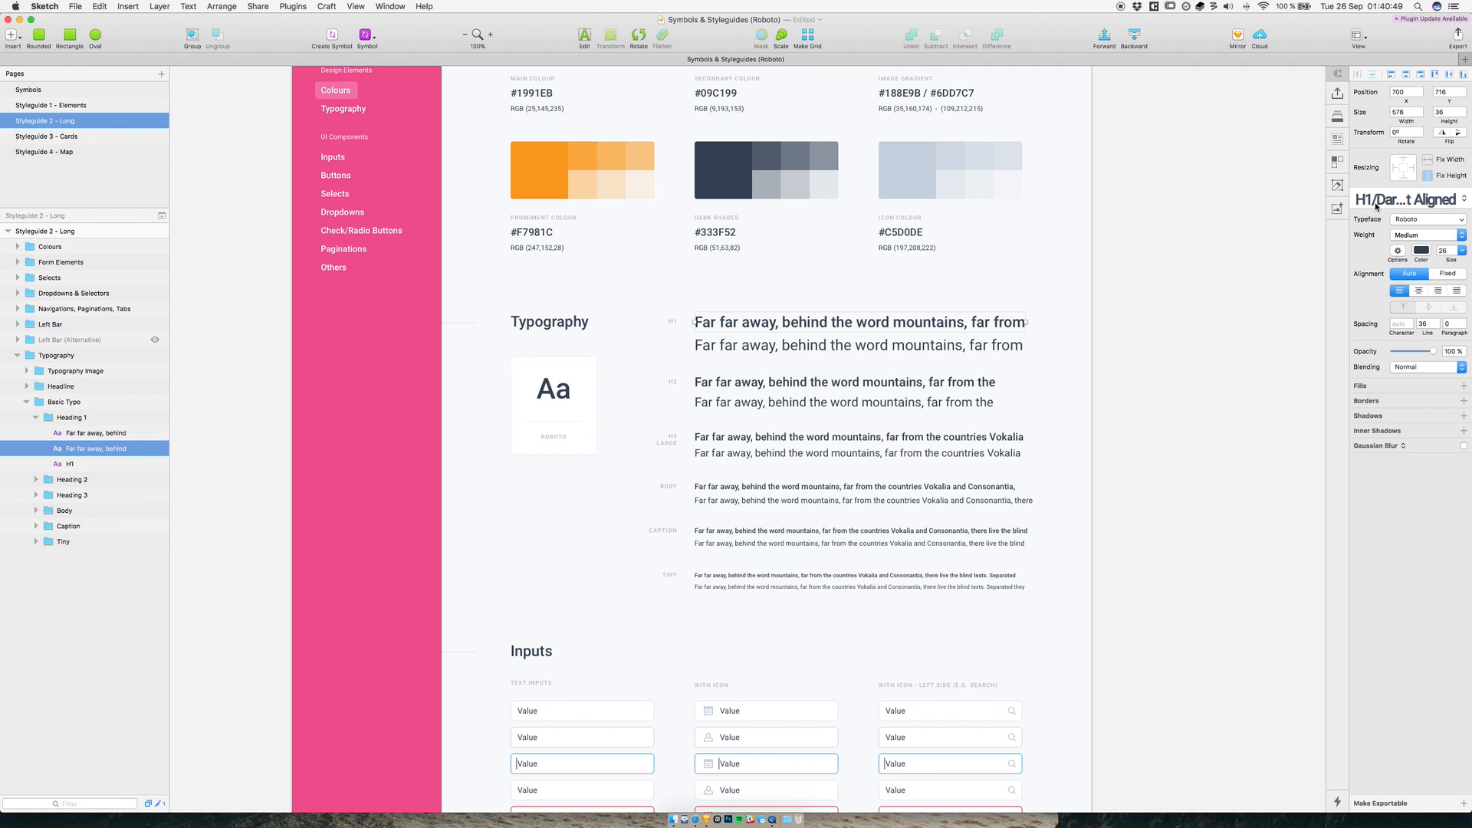
left_click(1029, 410)
scroll(1030, 410, "down", 10)
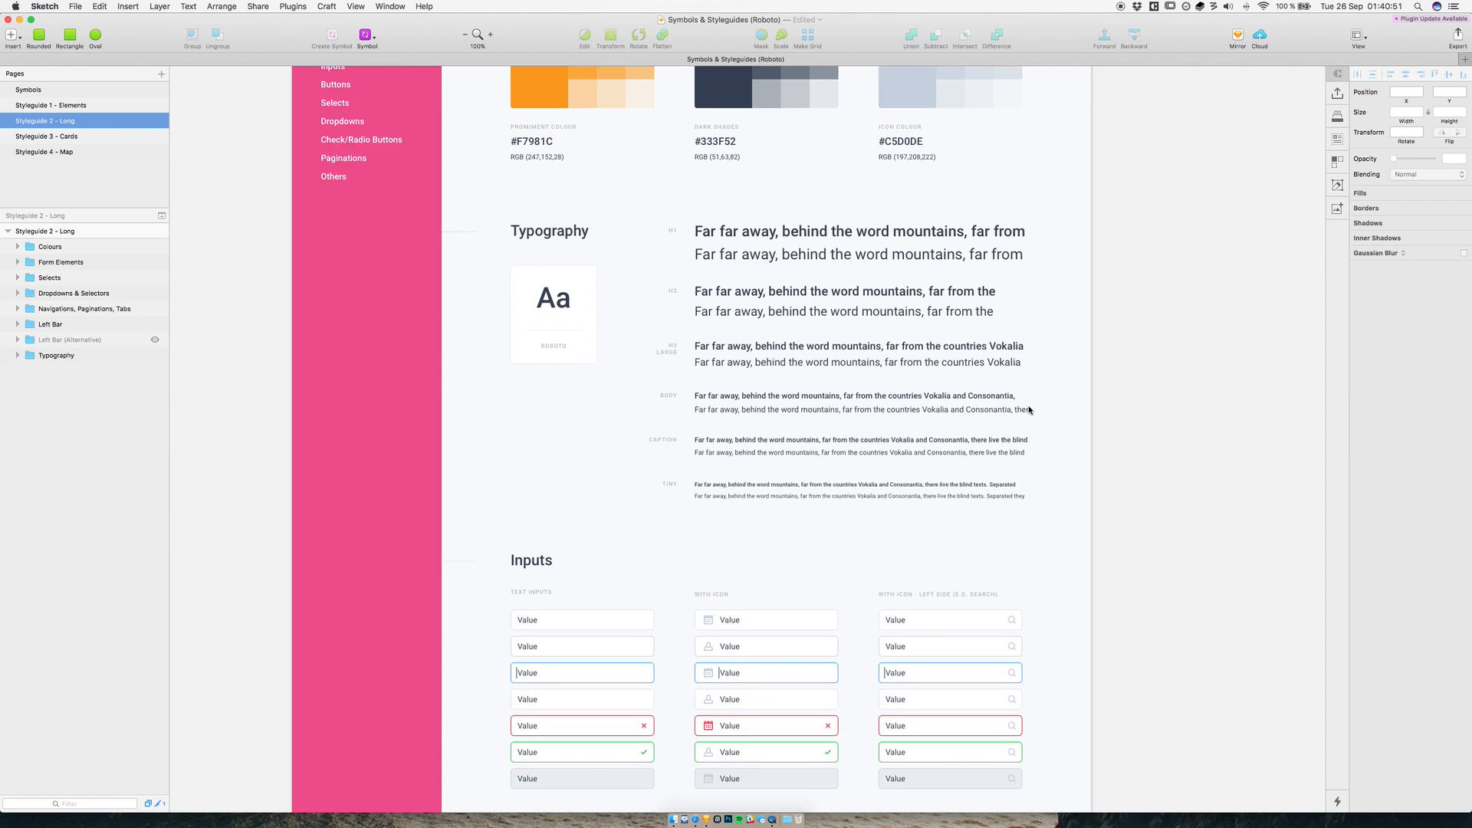
- Inspect the flat colour override options of the normal Send button's base, and review the Dropdowns & Selectors section
scroll(1029, 410, "down", 7)
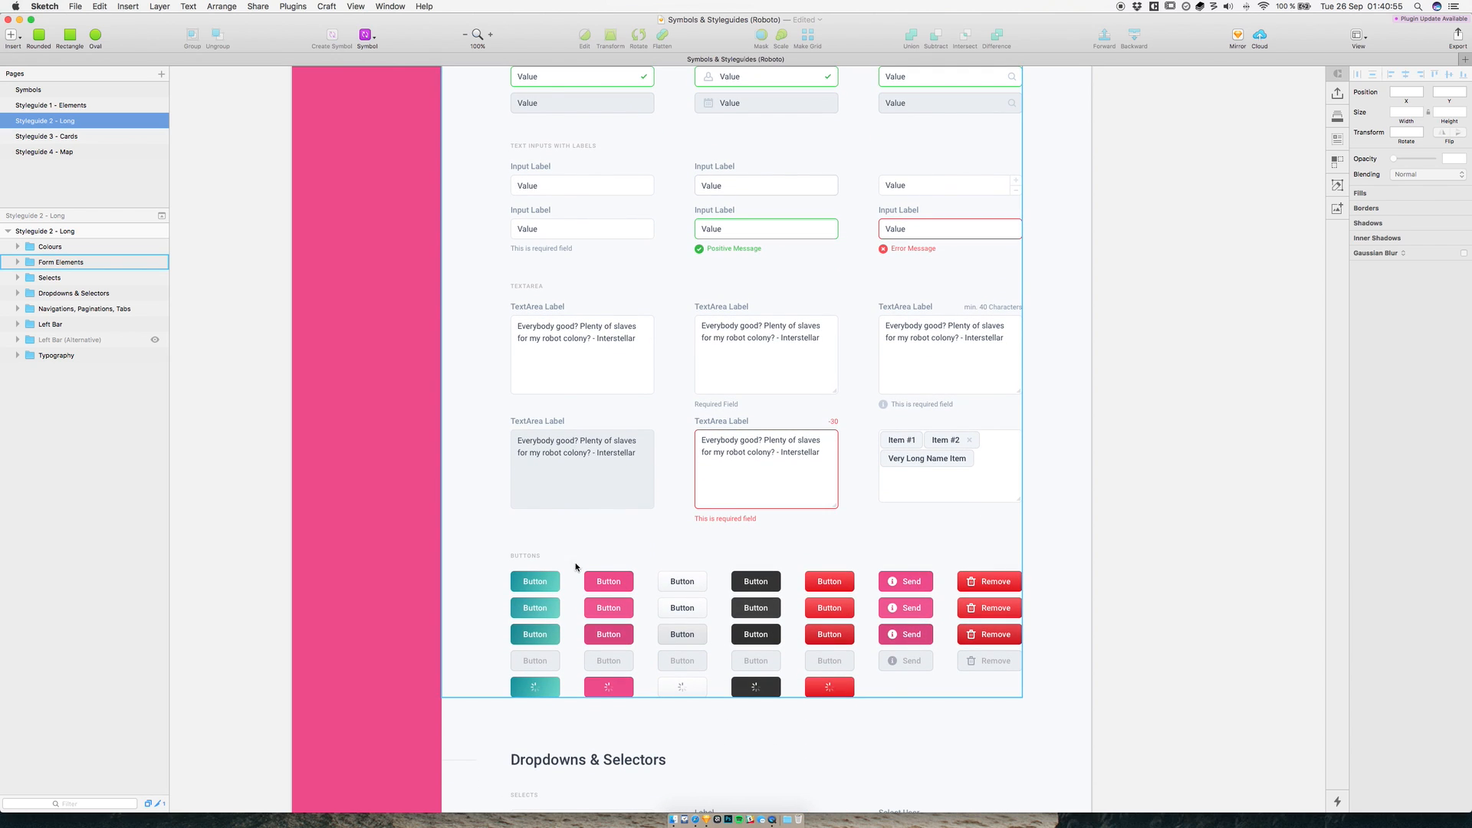
left_click(627, 561)
left_click(905, 581, "super")
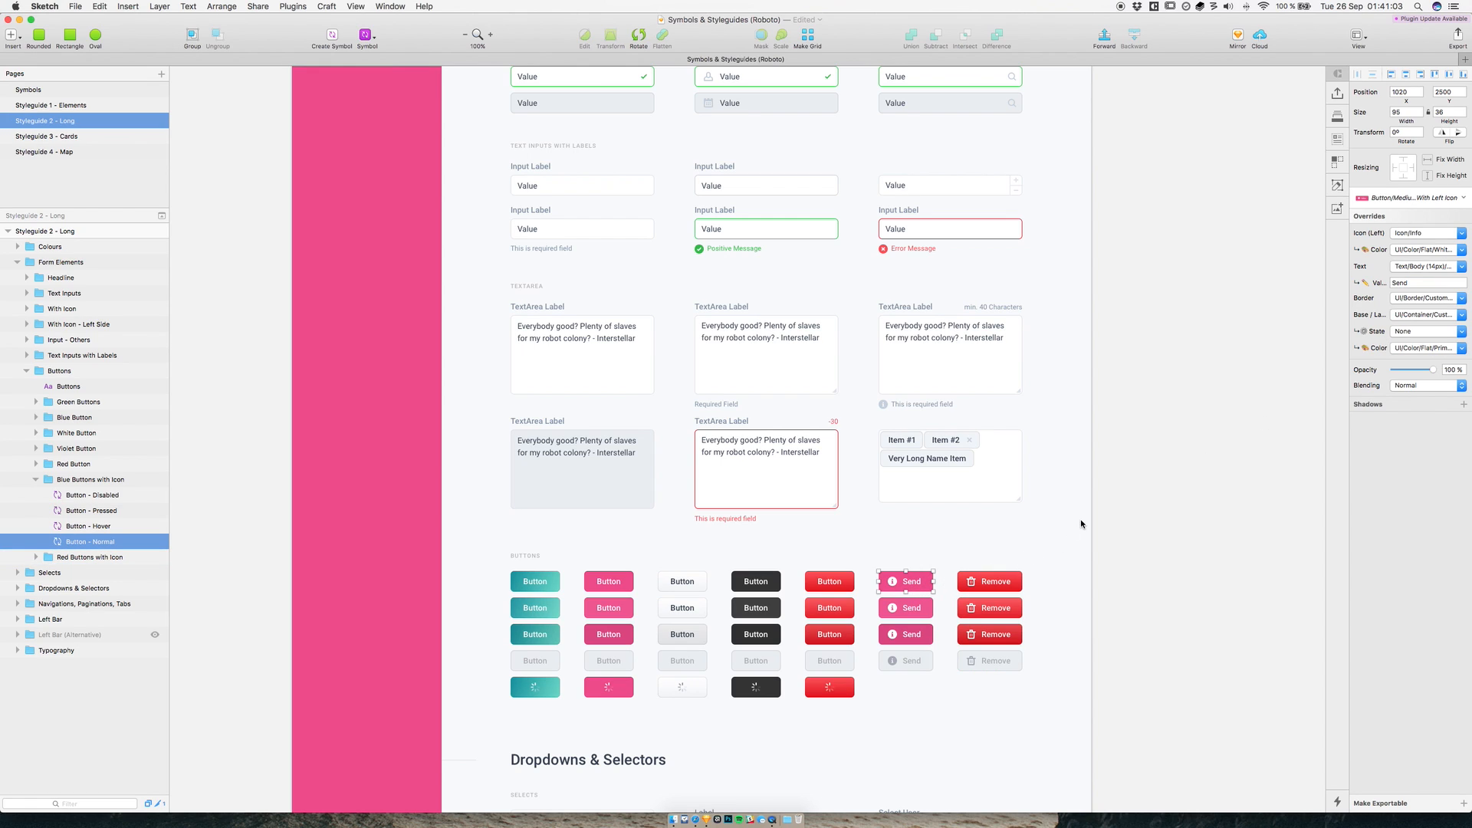
left_click(1412, 349)
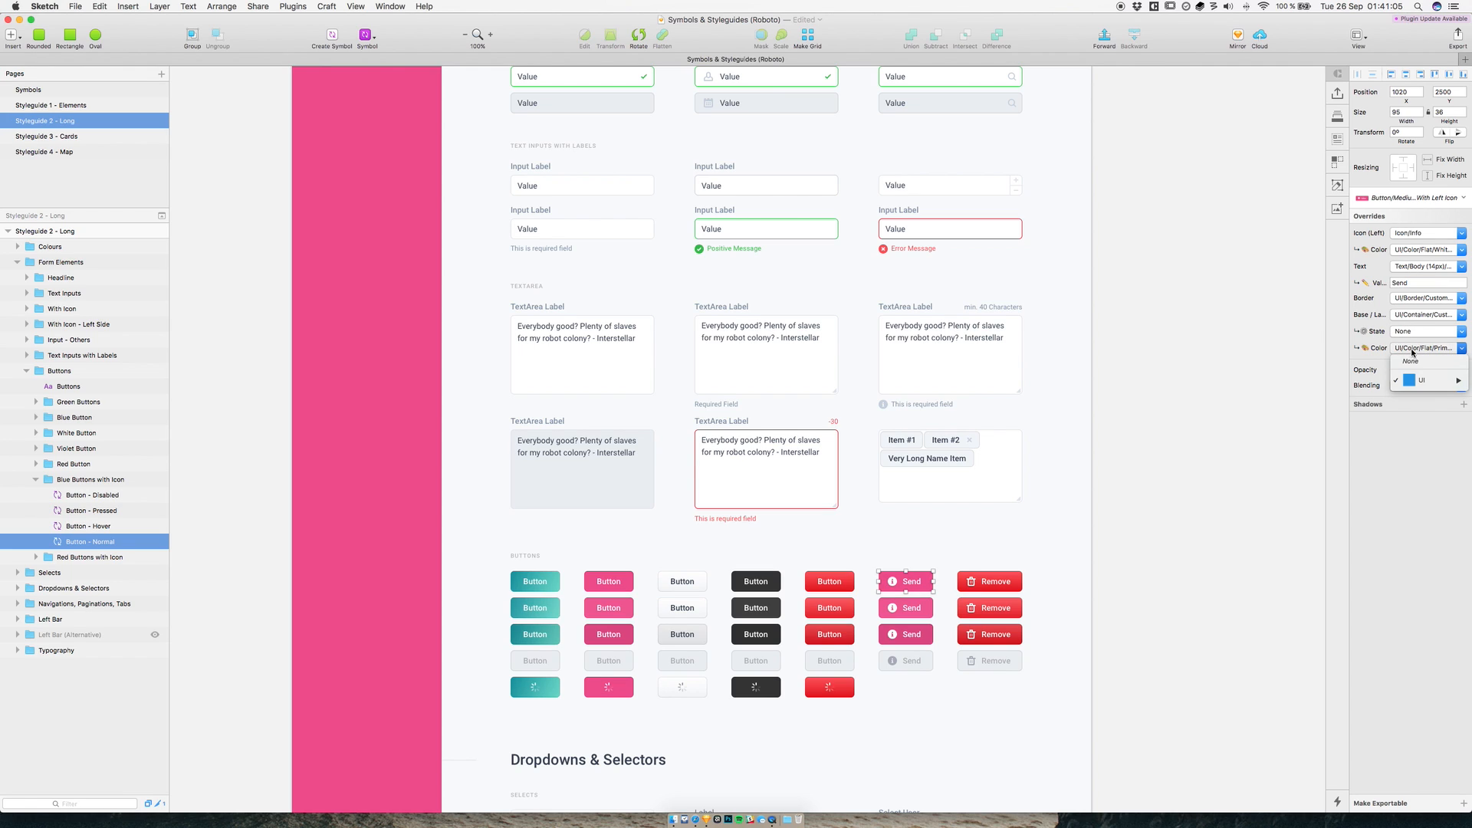
mouse_move(1419, 386)
mouse_move(1350, 383)
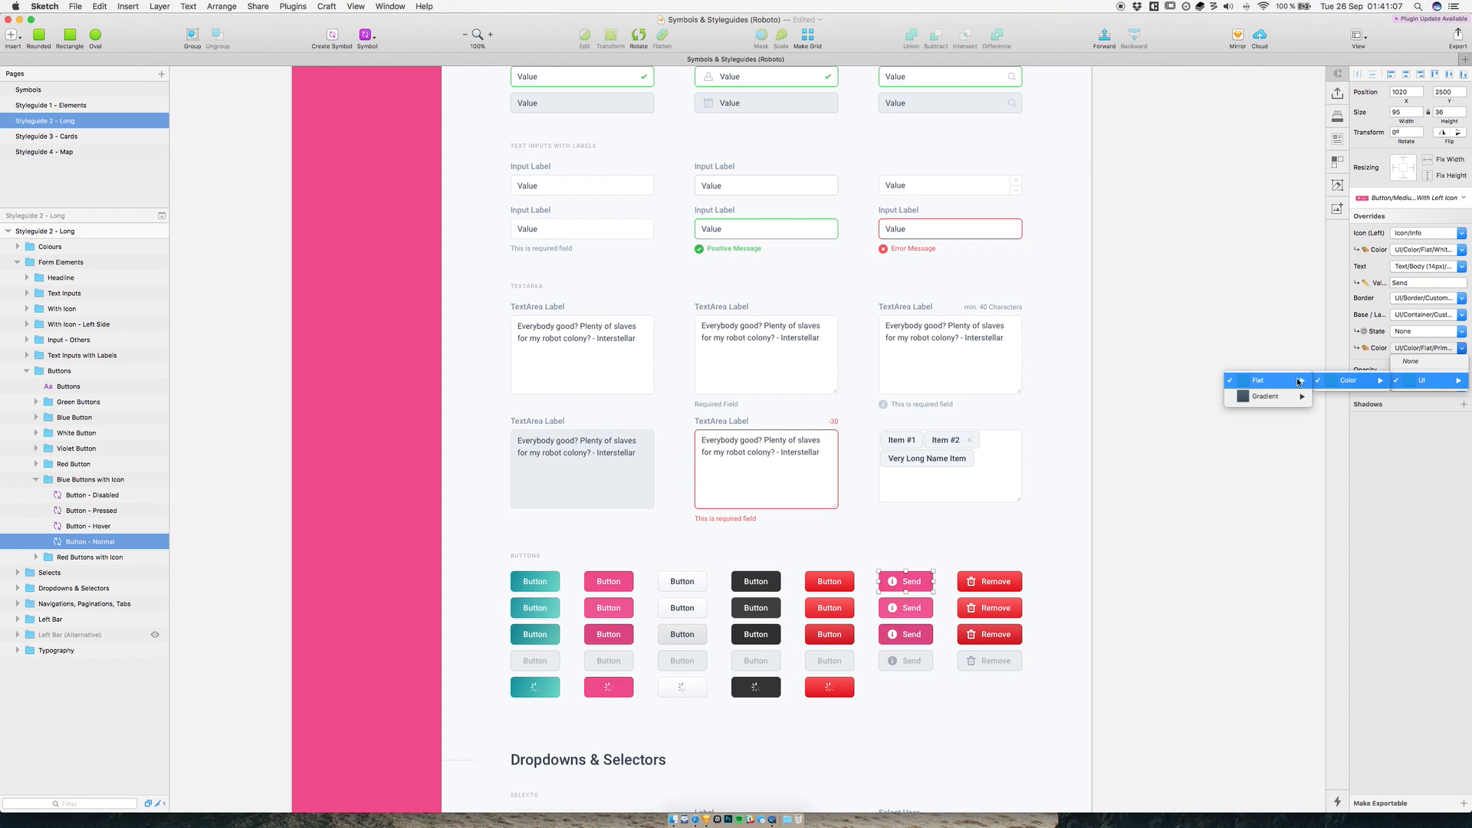
mouse_move(1292, 379)
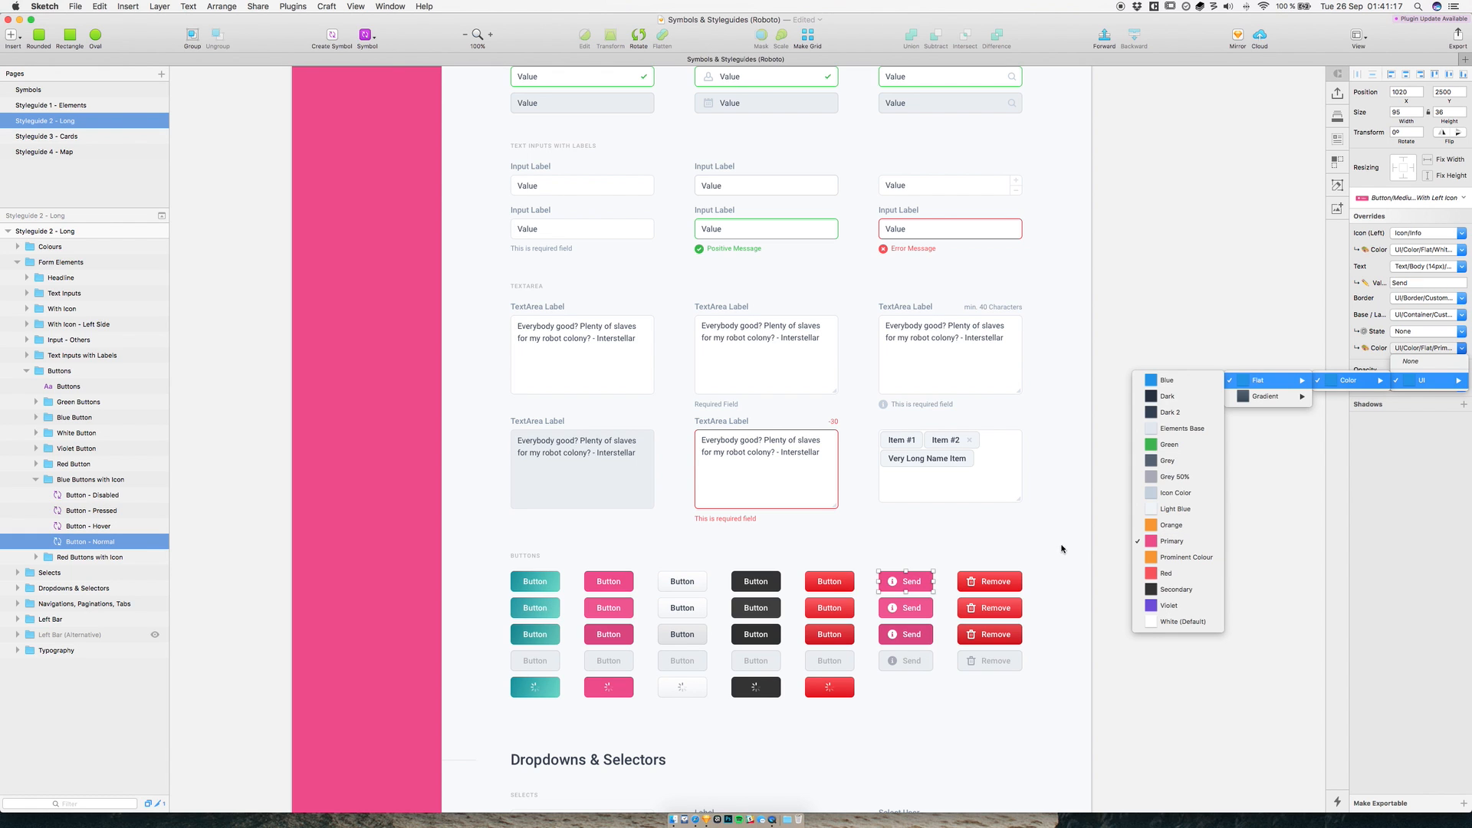
left_click(983, 549)
left_click(960, 549)
scroll(964, 552, "down", 5)
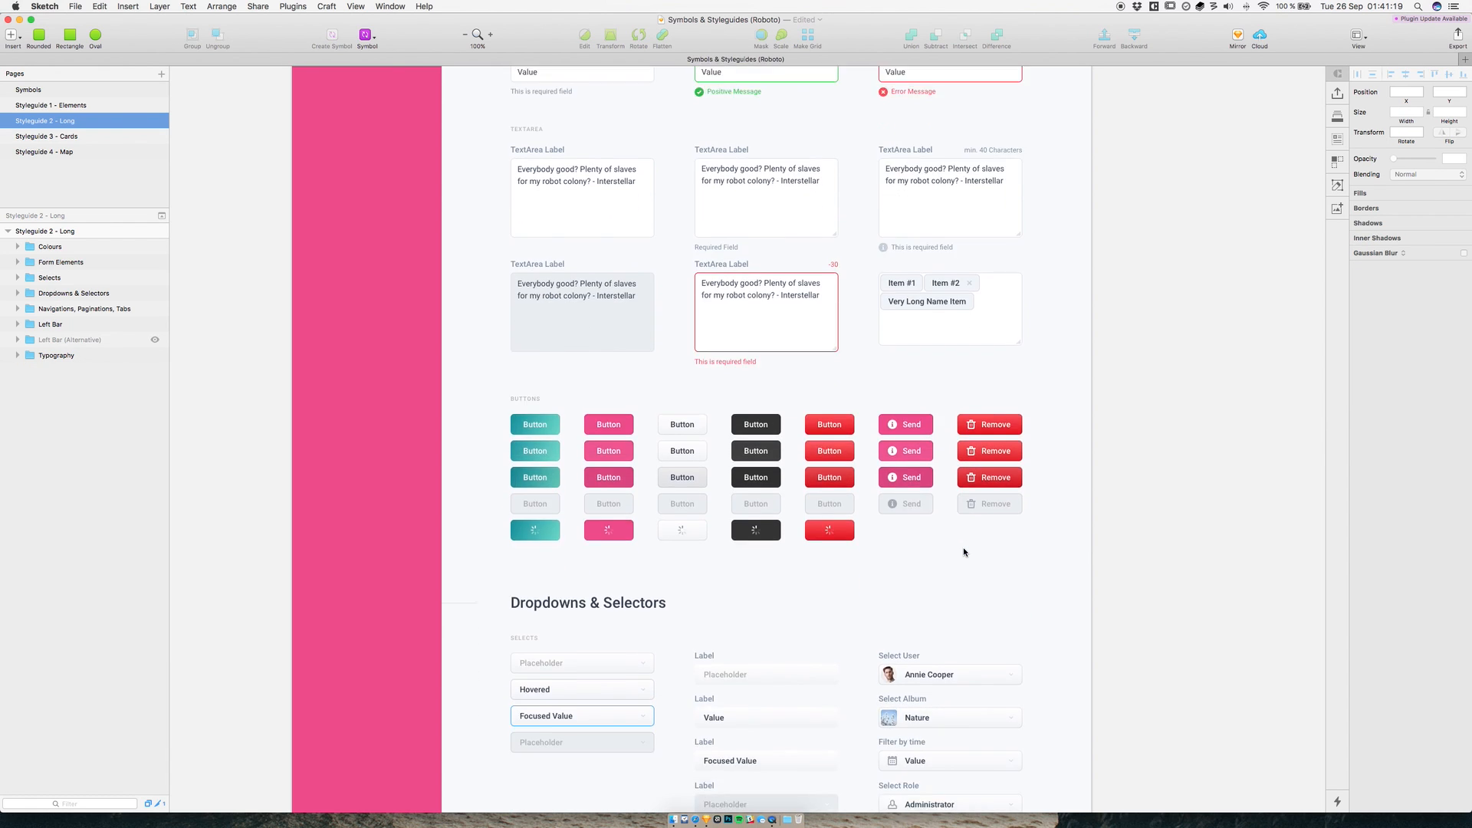
scroll(964, 552, "down", 10)
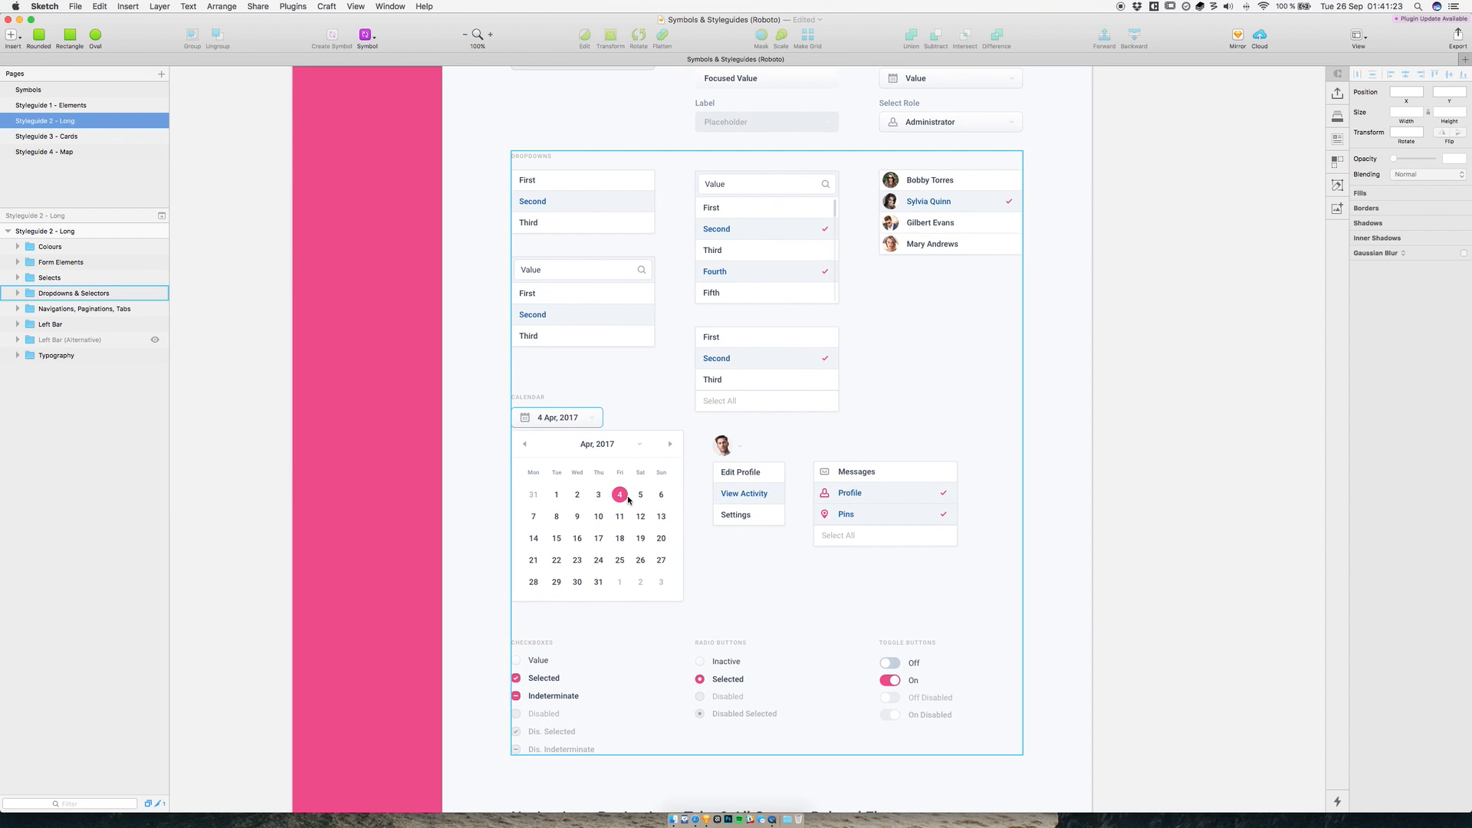
- Review the calendar, checkbox, radio, toggle and Navigations, Paginations, Tabs sections of Styleguide 2 - Long, and return to its Colours section
scroll(628, 499, "down", 2)
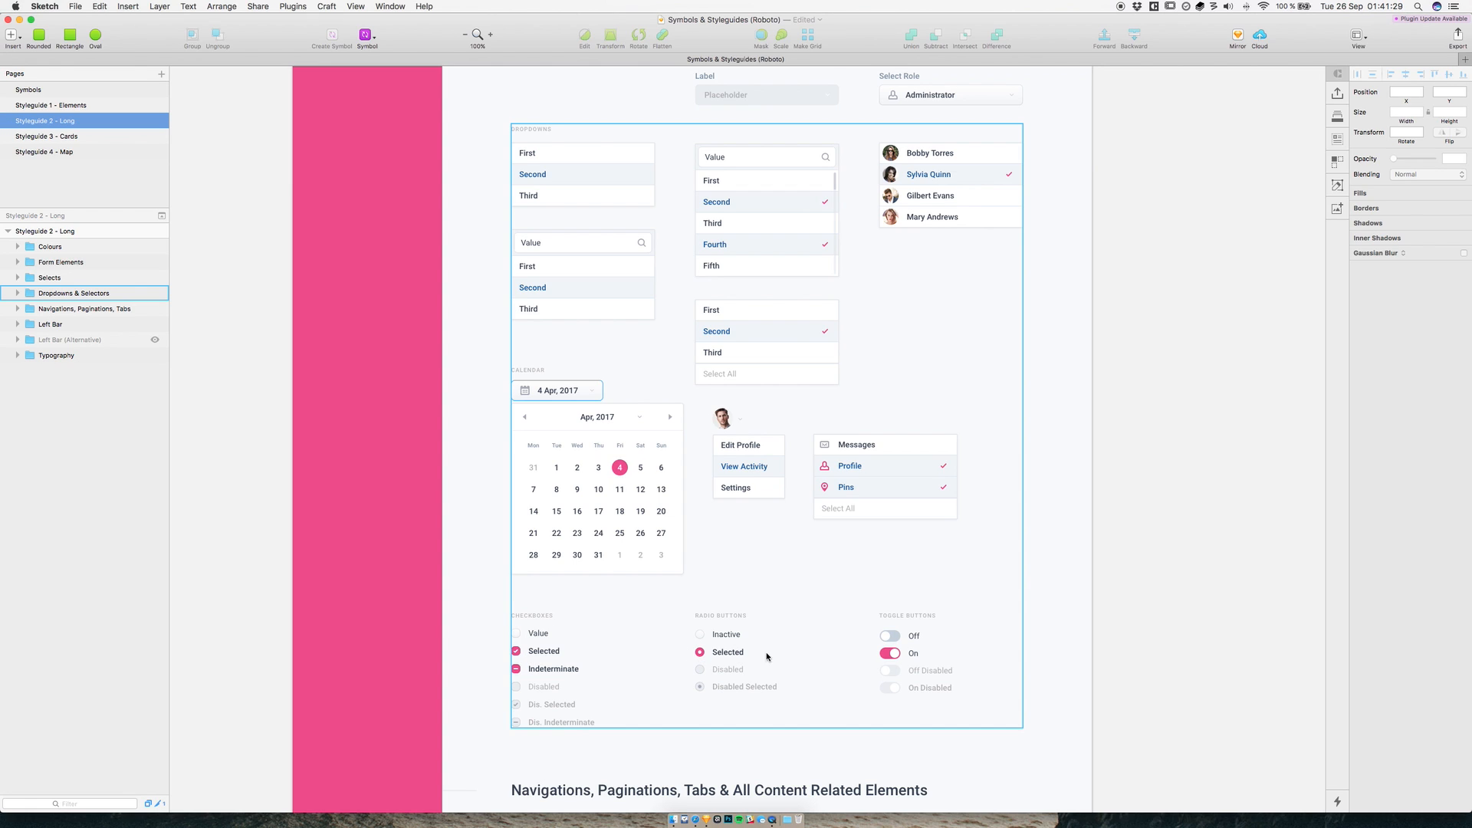
scroll(740, 652, "down", 3)
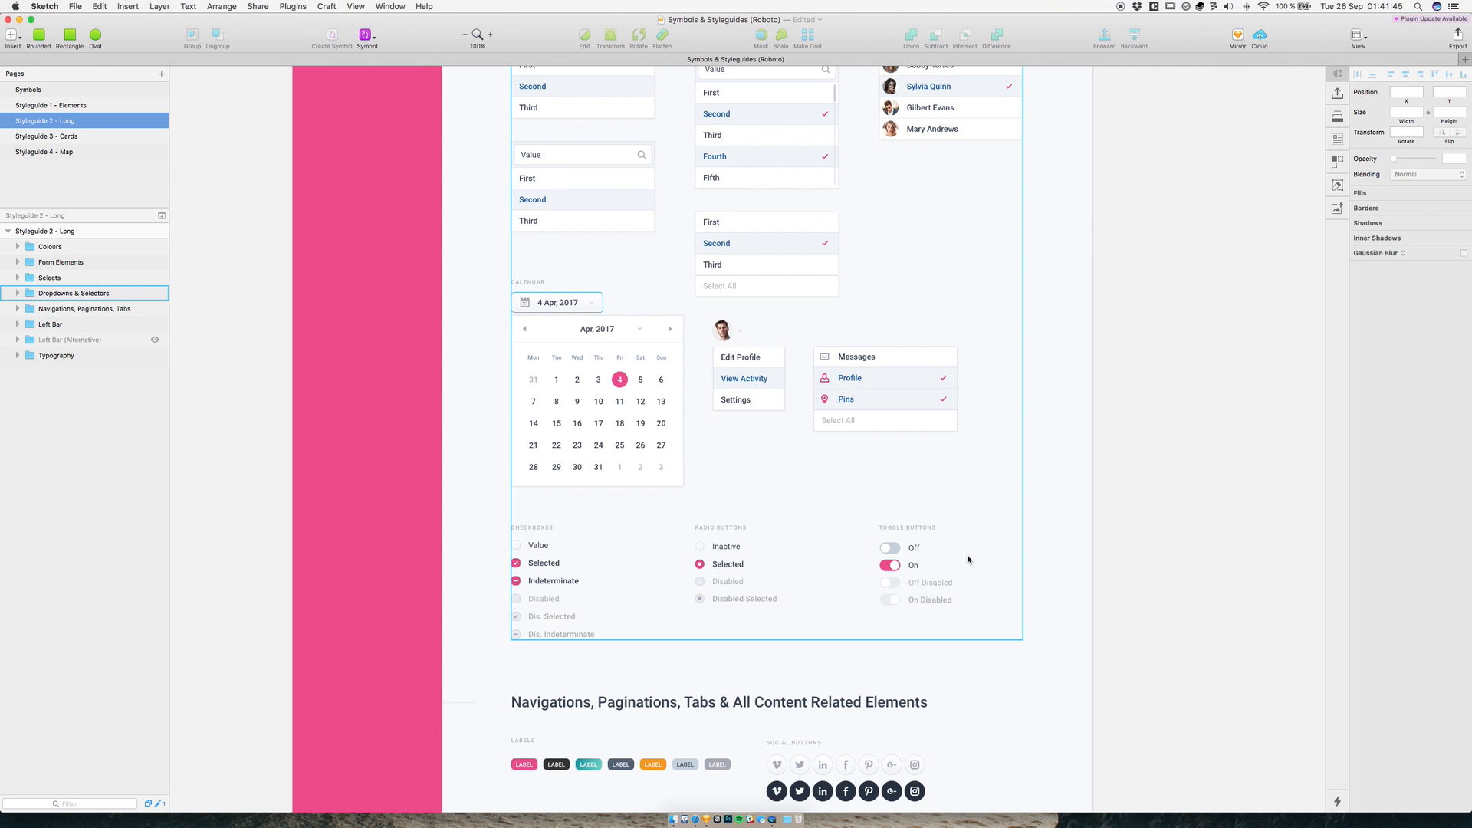
left_click(1018, 568)
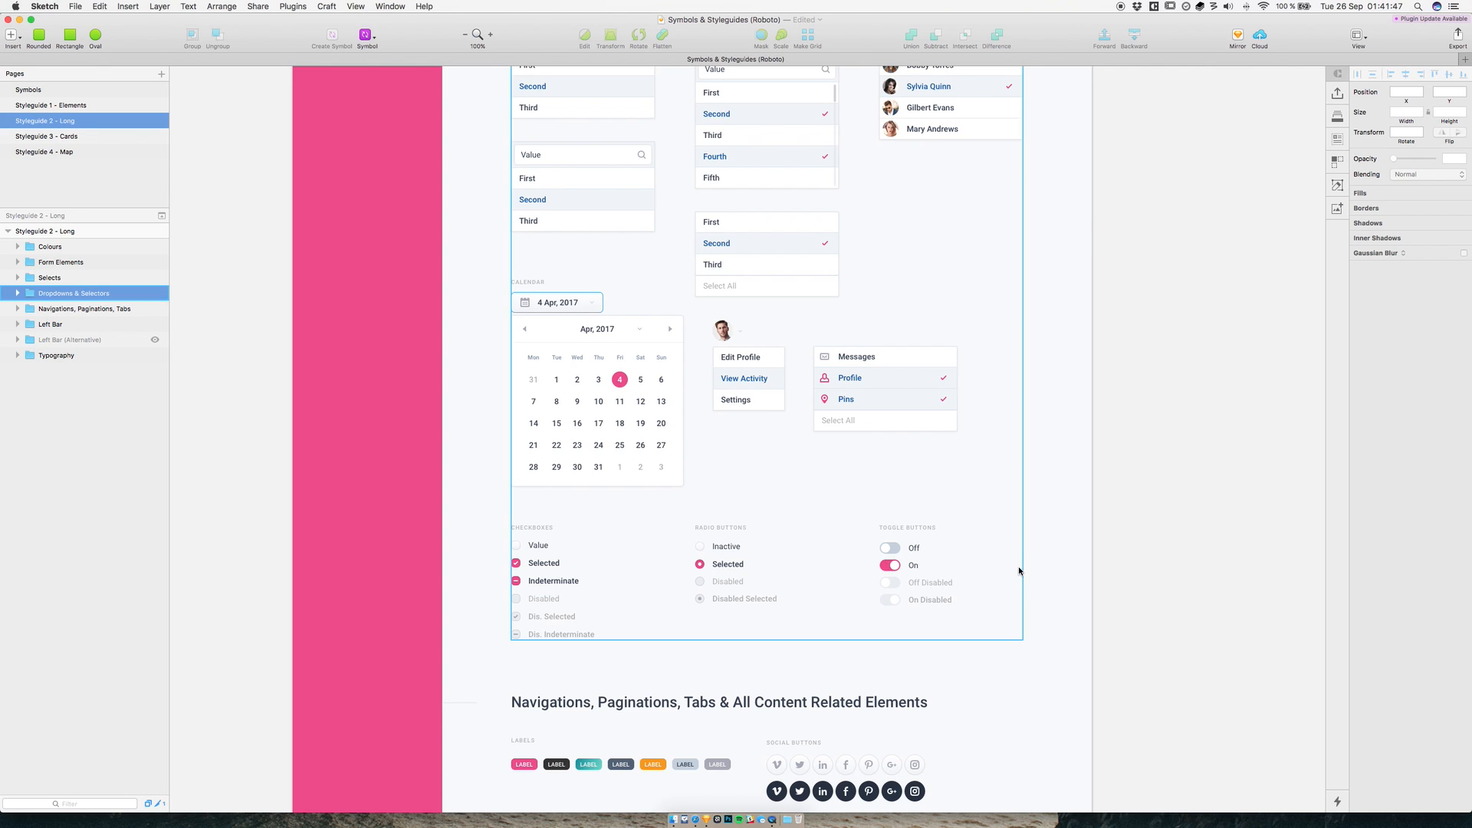
left_click(1032, 575)
scroll(1032, 577, "down", 5)
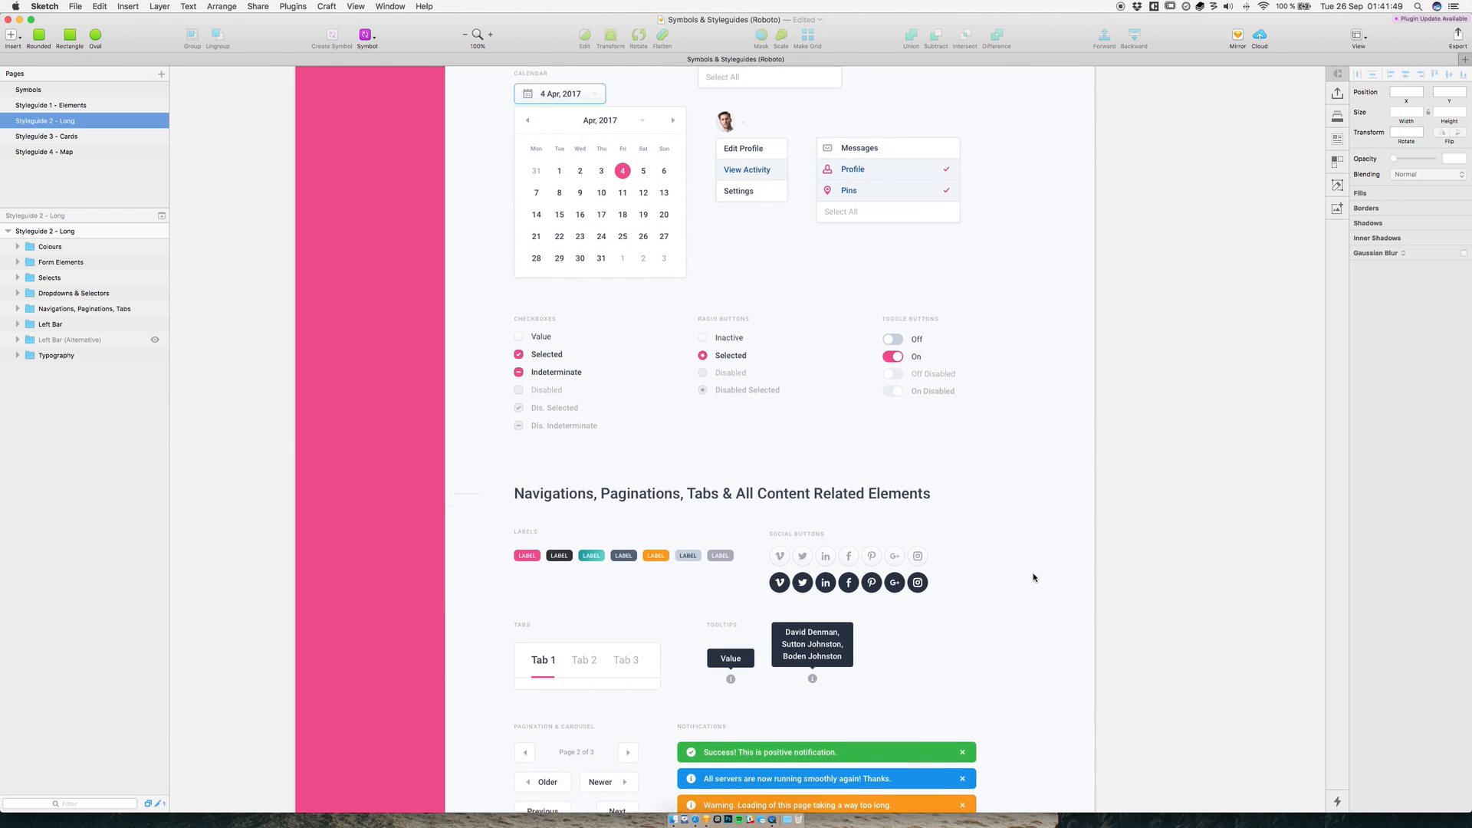
scroll(1033, 577, "down", 3)
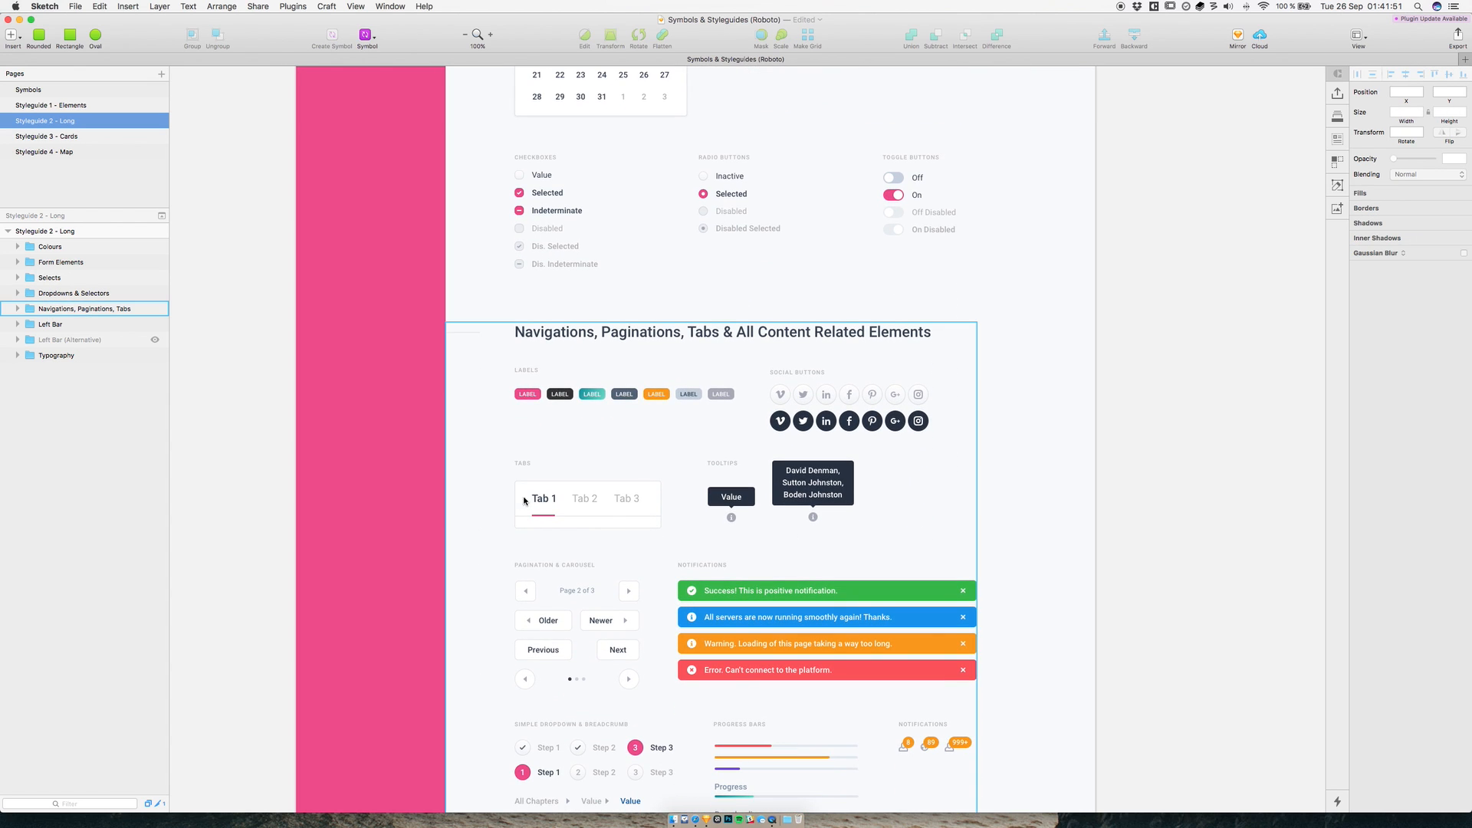
scroll(529, 513, "down", 2)
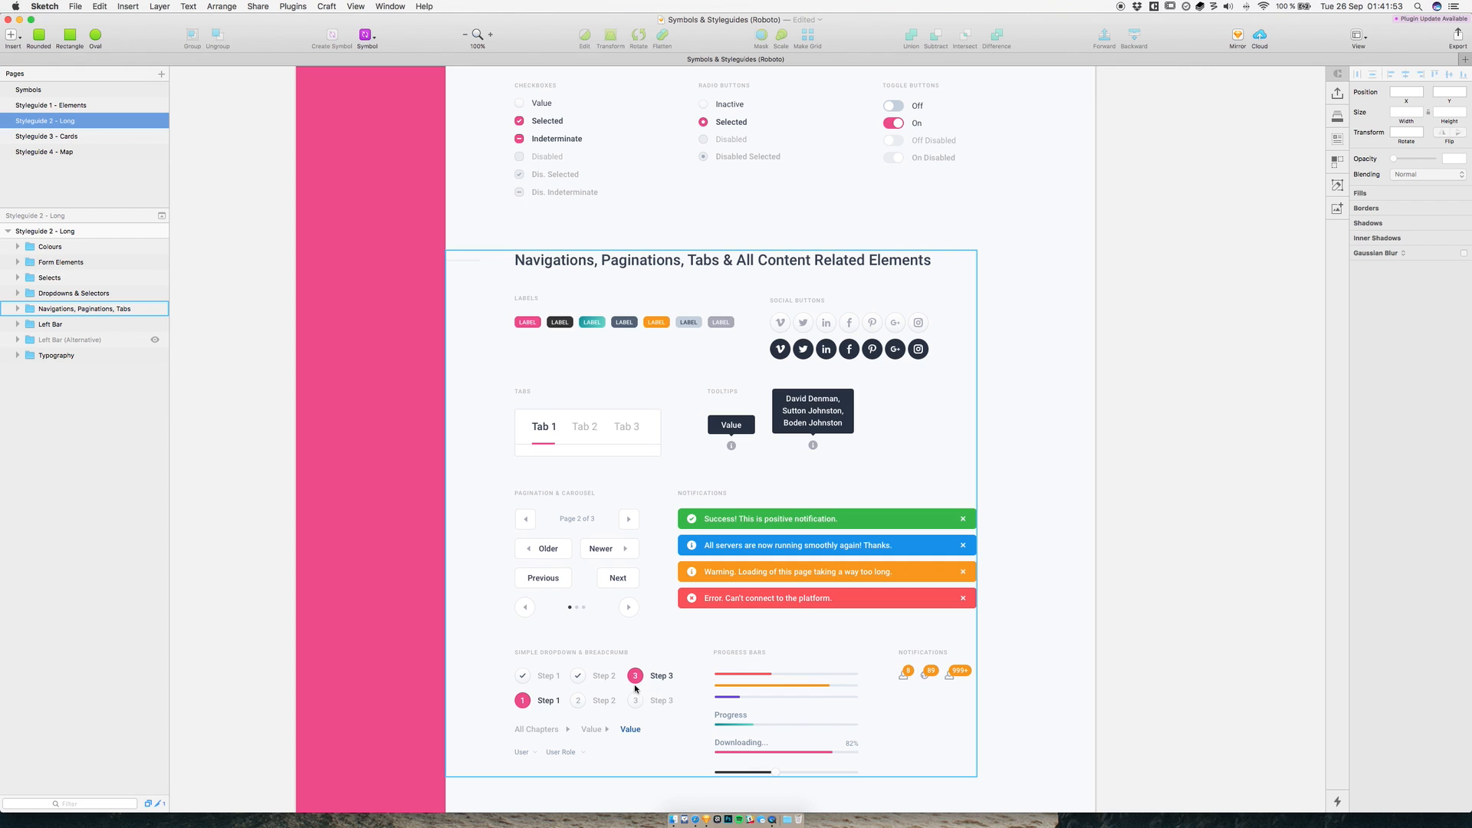
scroll(636, 688, "down", 3)
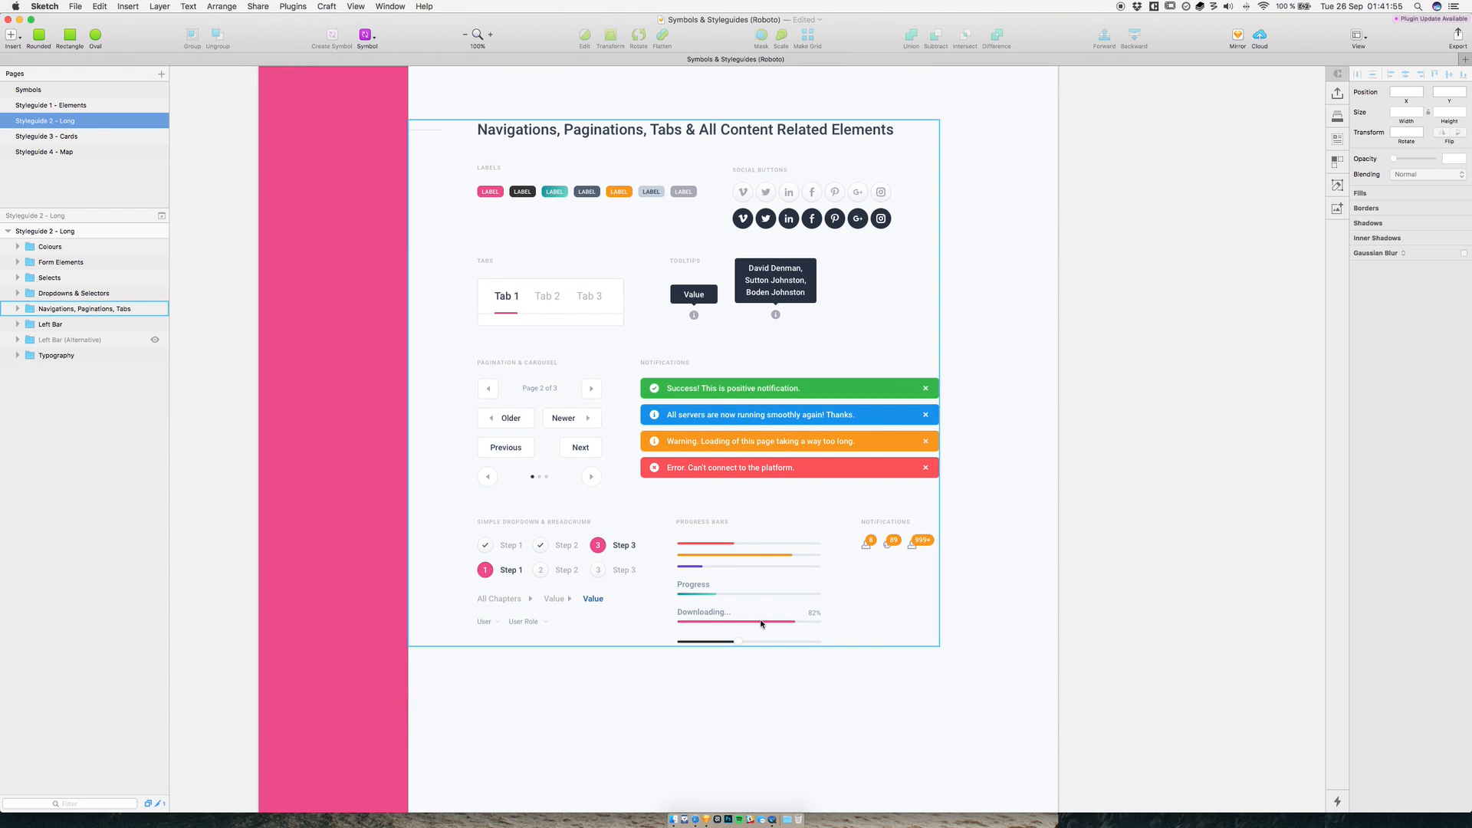
scroll(805, 623, "up", 15)
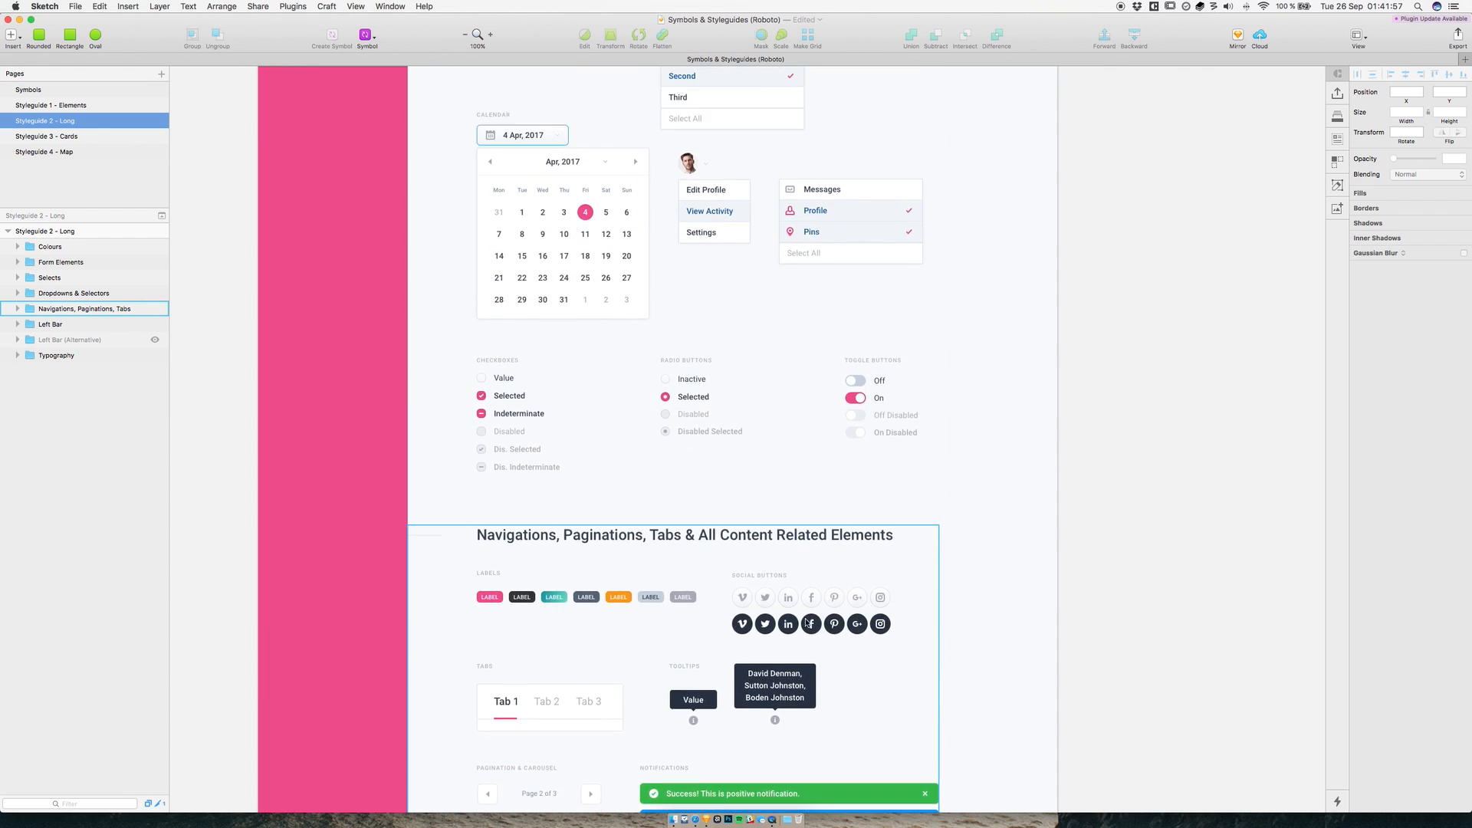
scroll(805, 622, "up", 15)
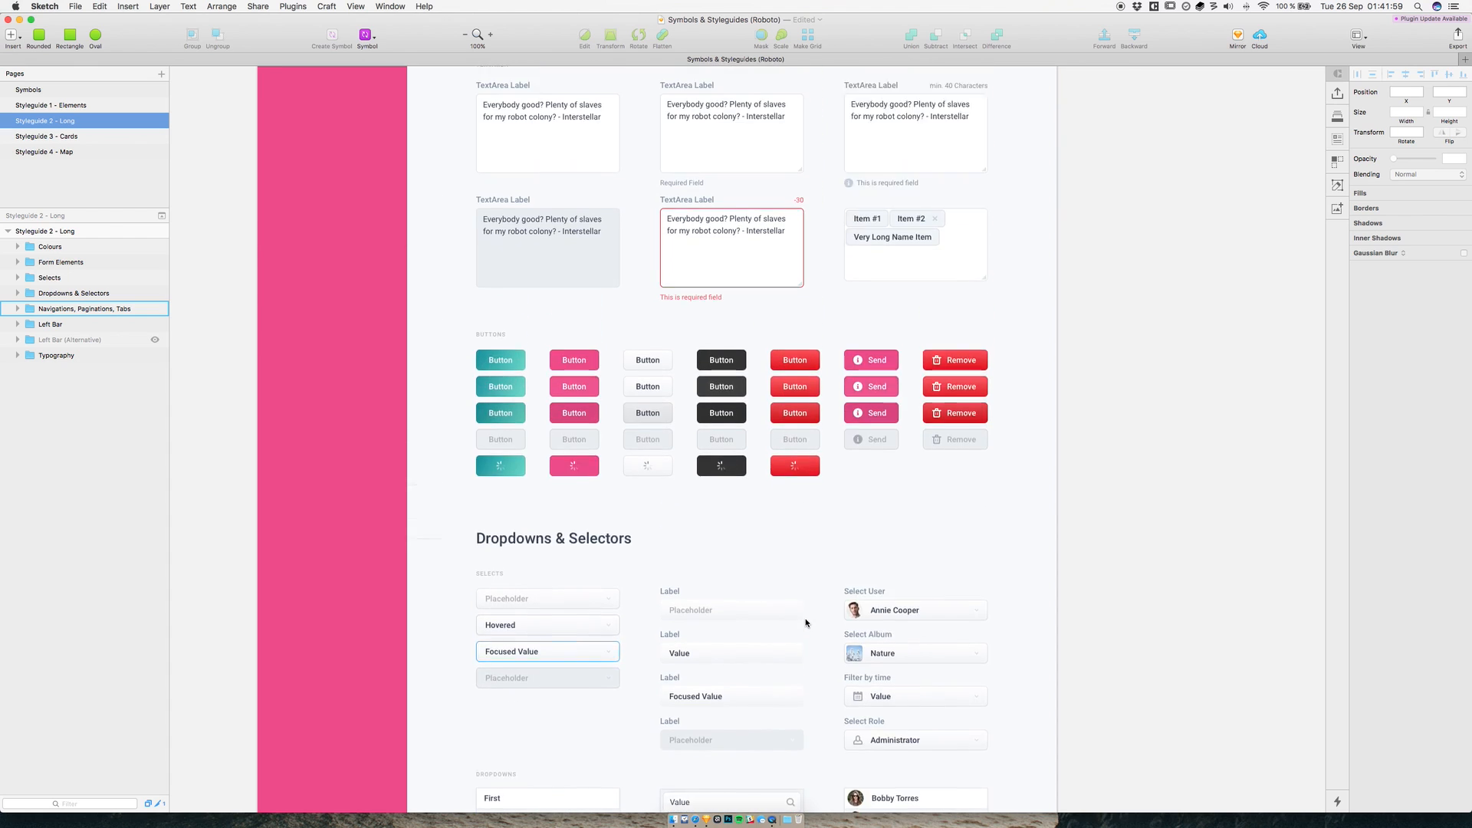
scroll(805, 622, "up", 15)
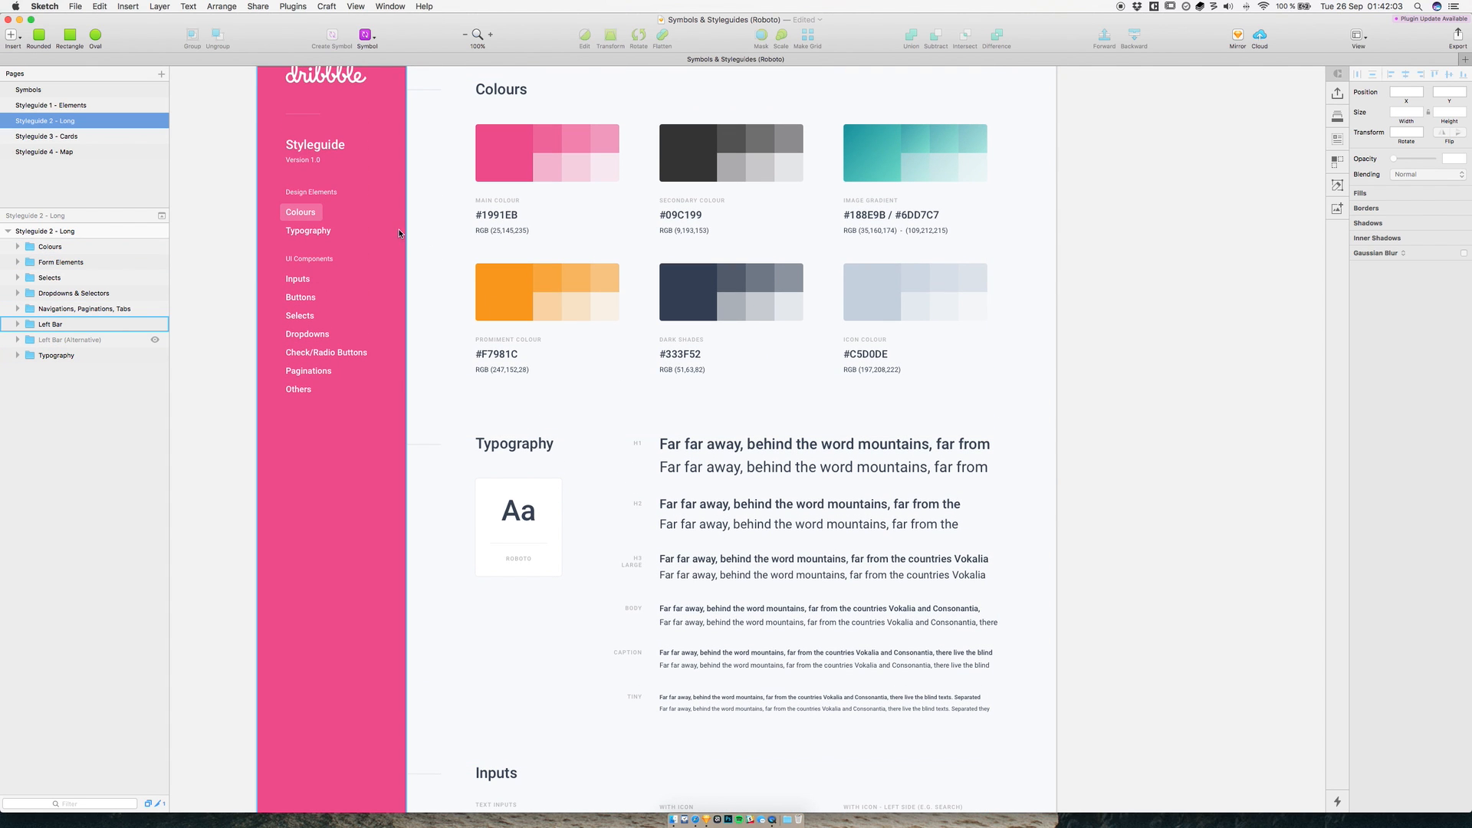
- Open the Styleguide 3 - Cards page and review its cards from Colours and Gradients across to Textareas and Others
left_click(66, 137)
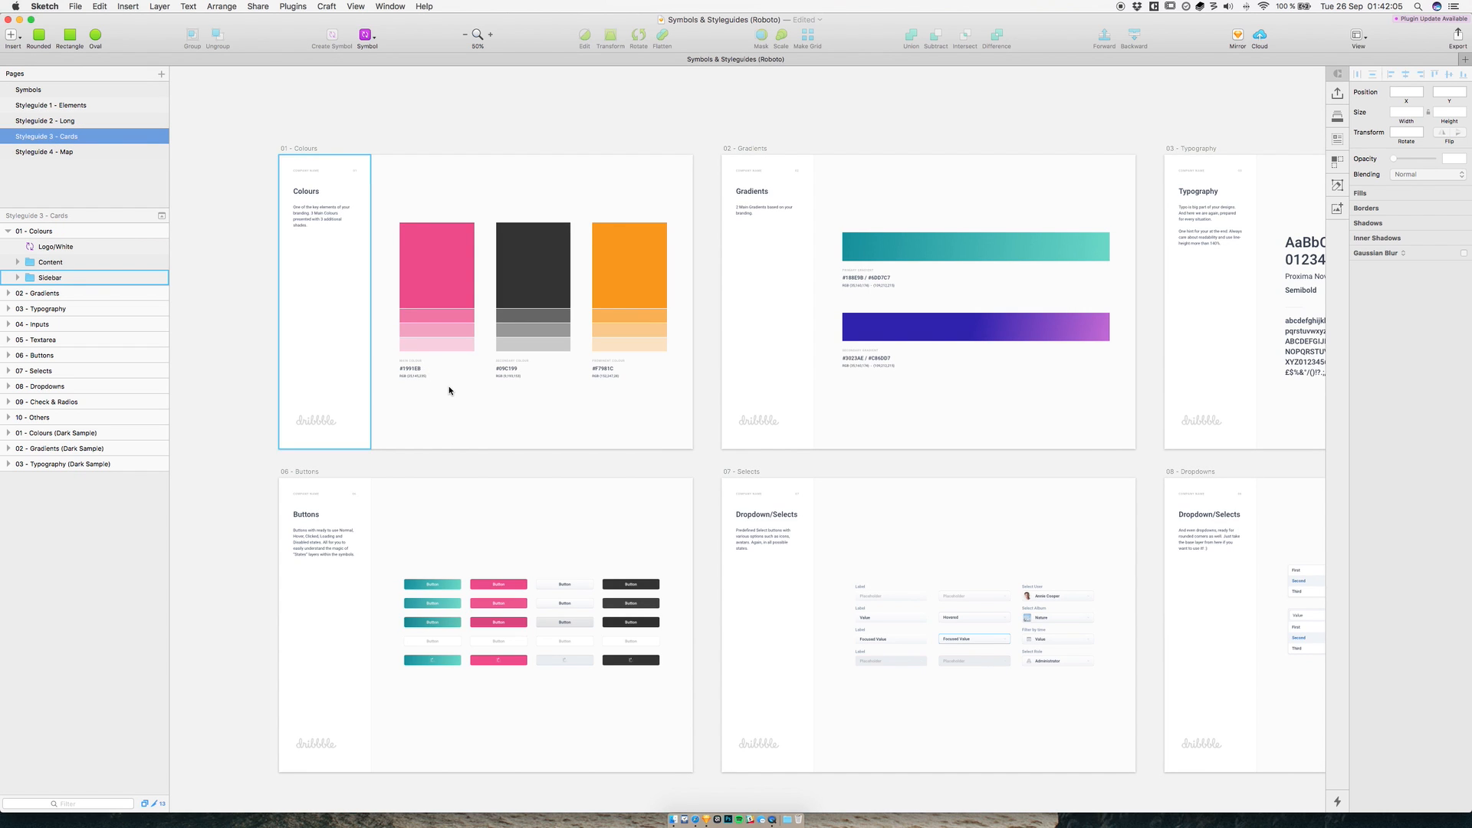
scroll(449, 390, "right", 15)
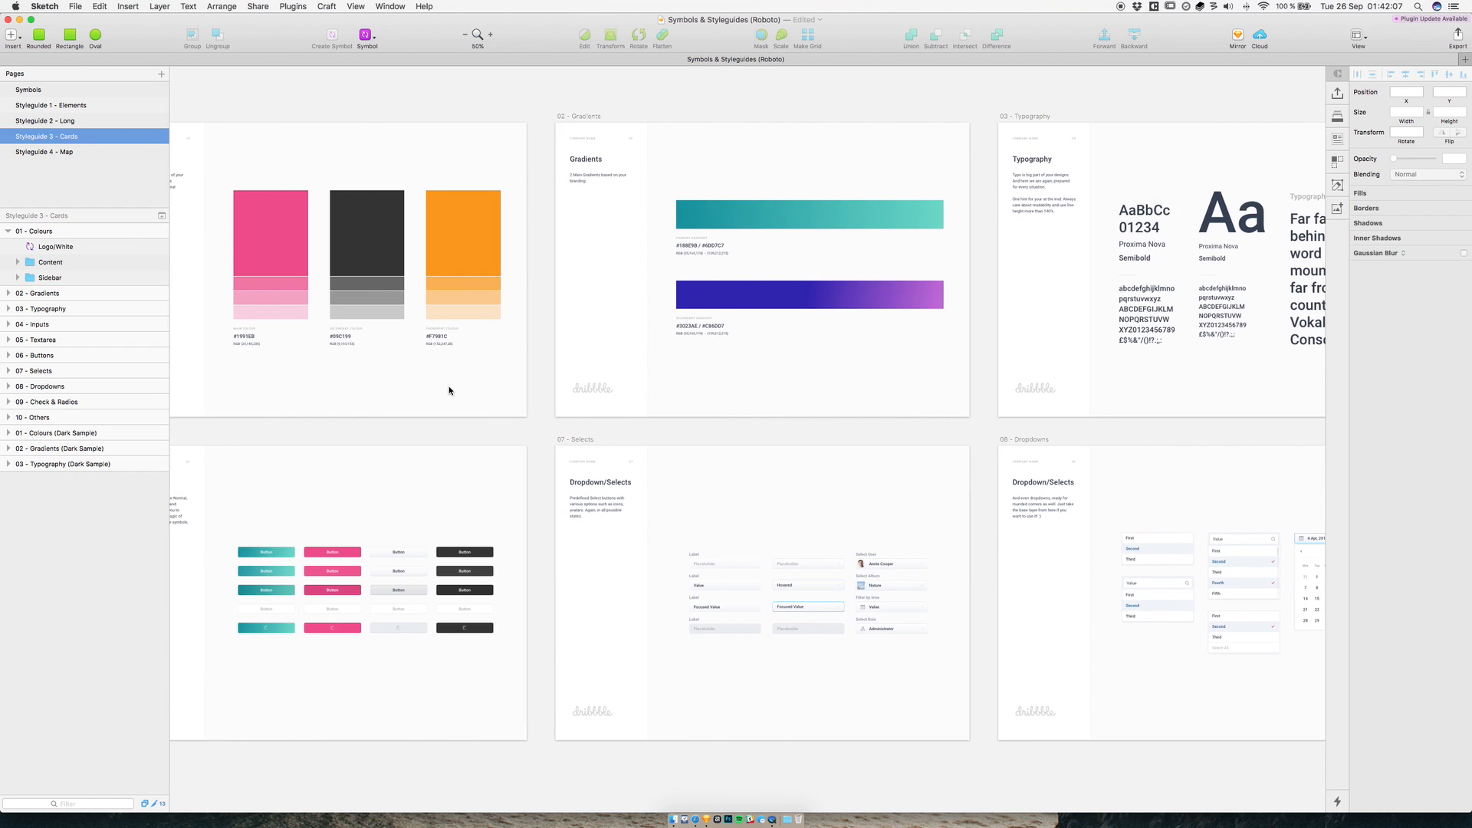
scroll(449, 391, "right", 12)
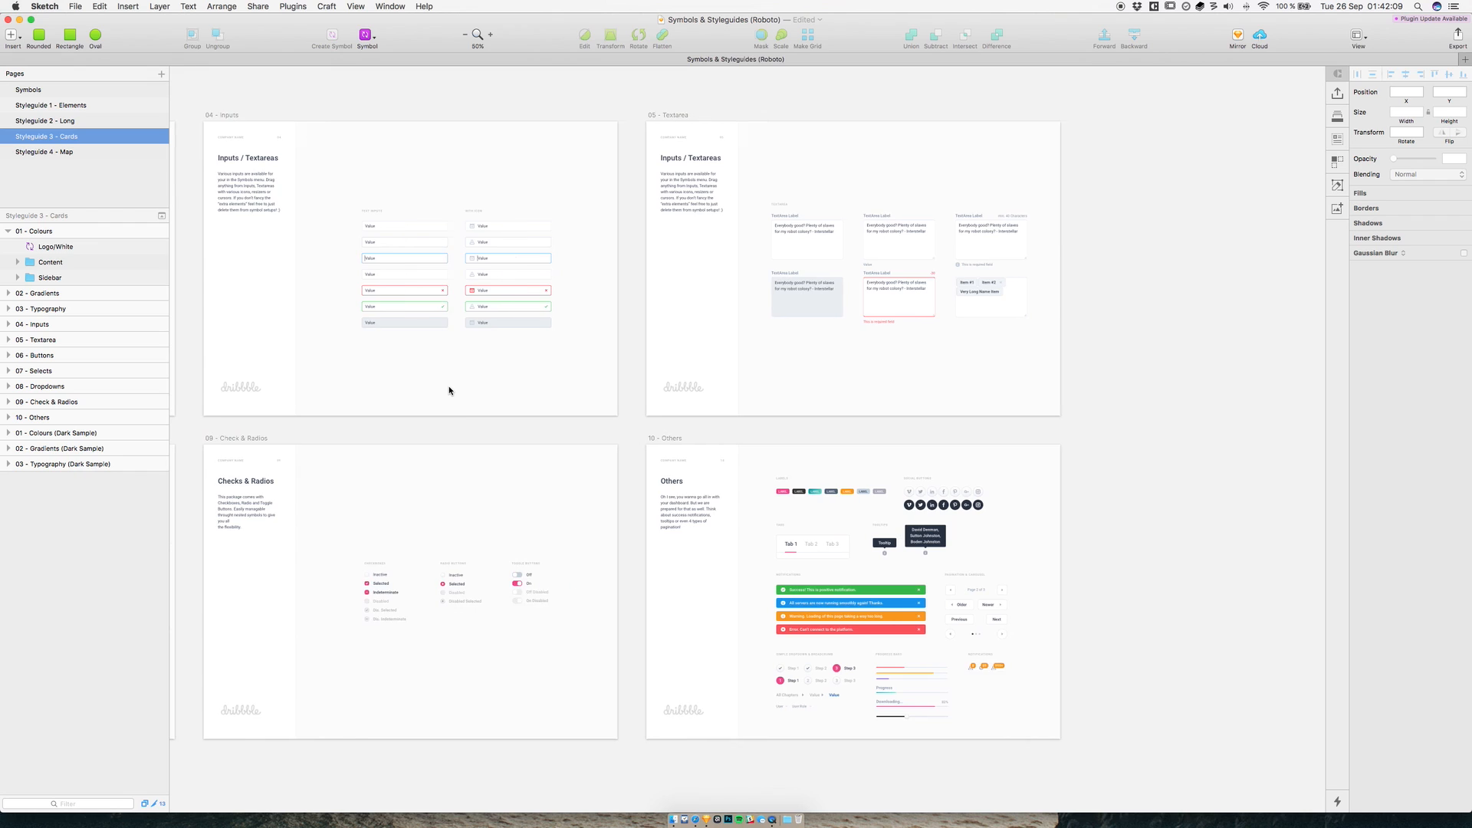
- Open the Styleguide 4 - Map page and review its palette, inputs, dropdowns, checkboxes, Others section and buttons
left_click(47, 153)
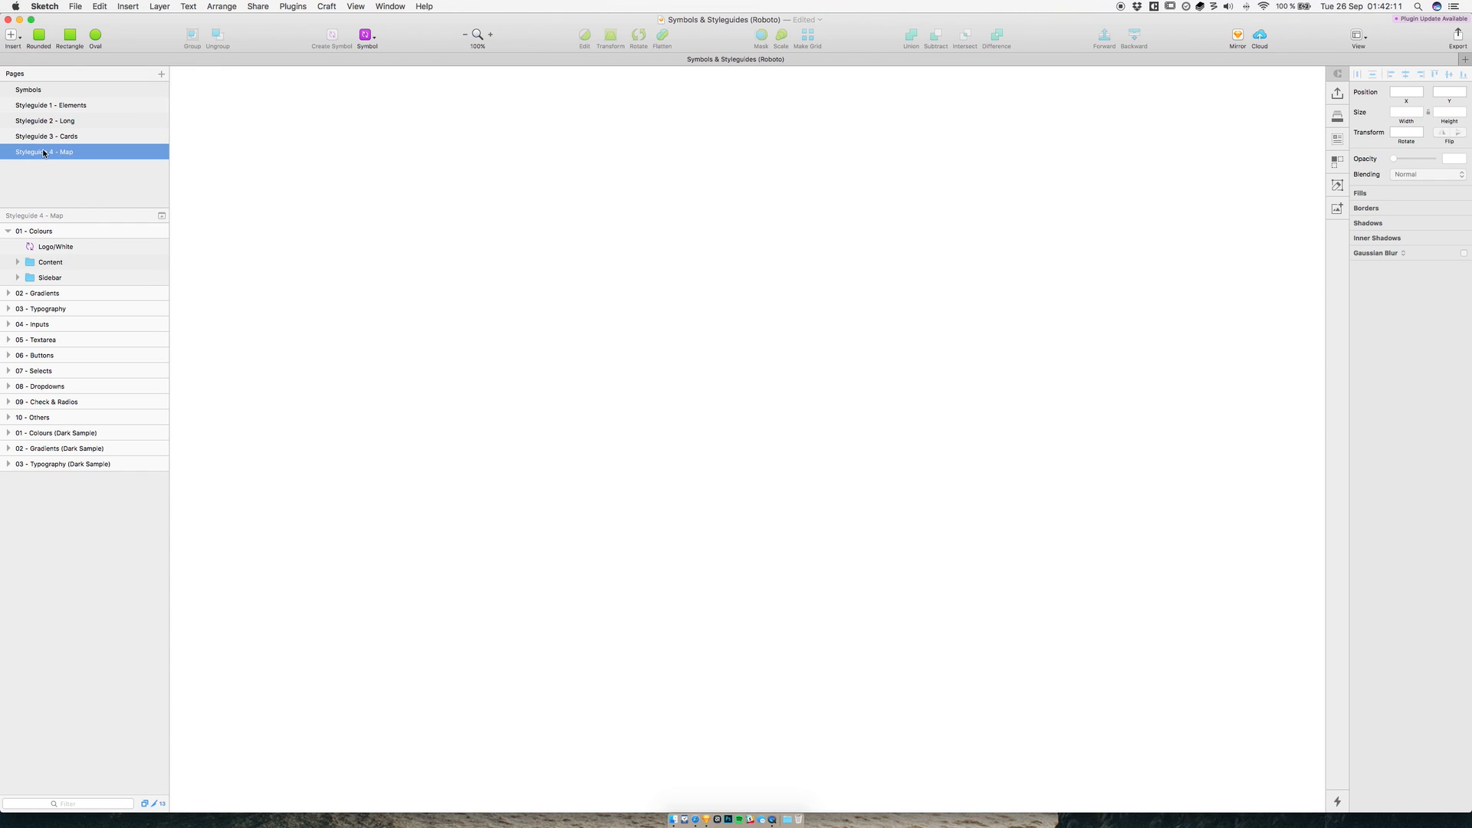
scroll(299, 346, "down", 3)
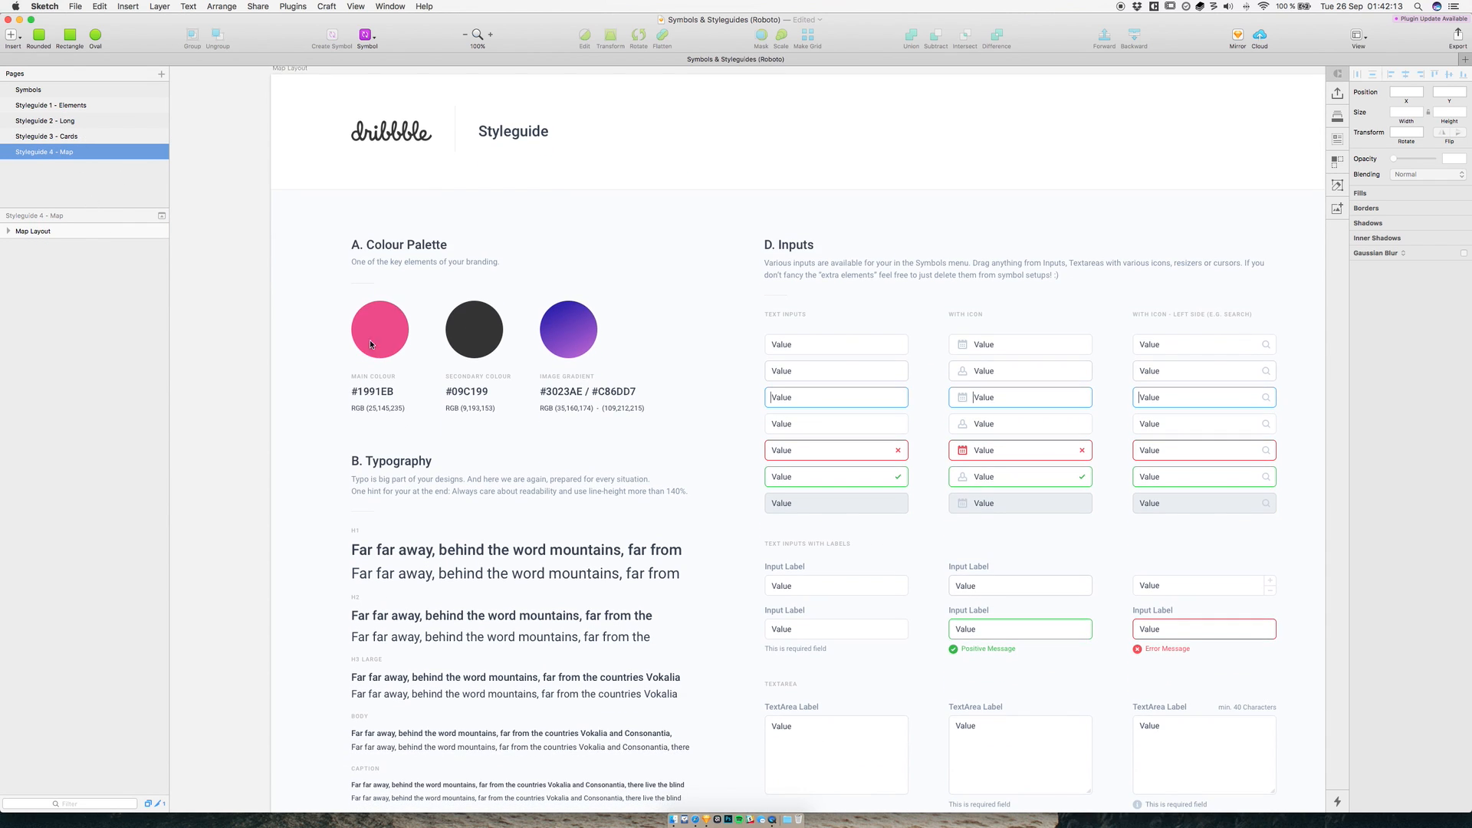
scroll(595, 611, "right", 5)
scroll(592, 523, "right", 15)
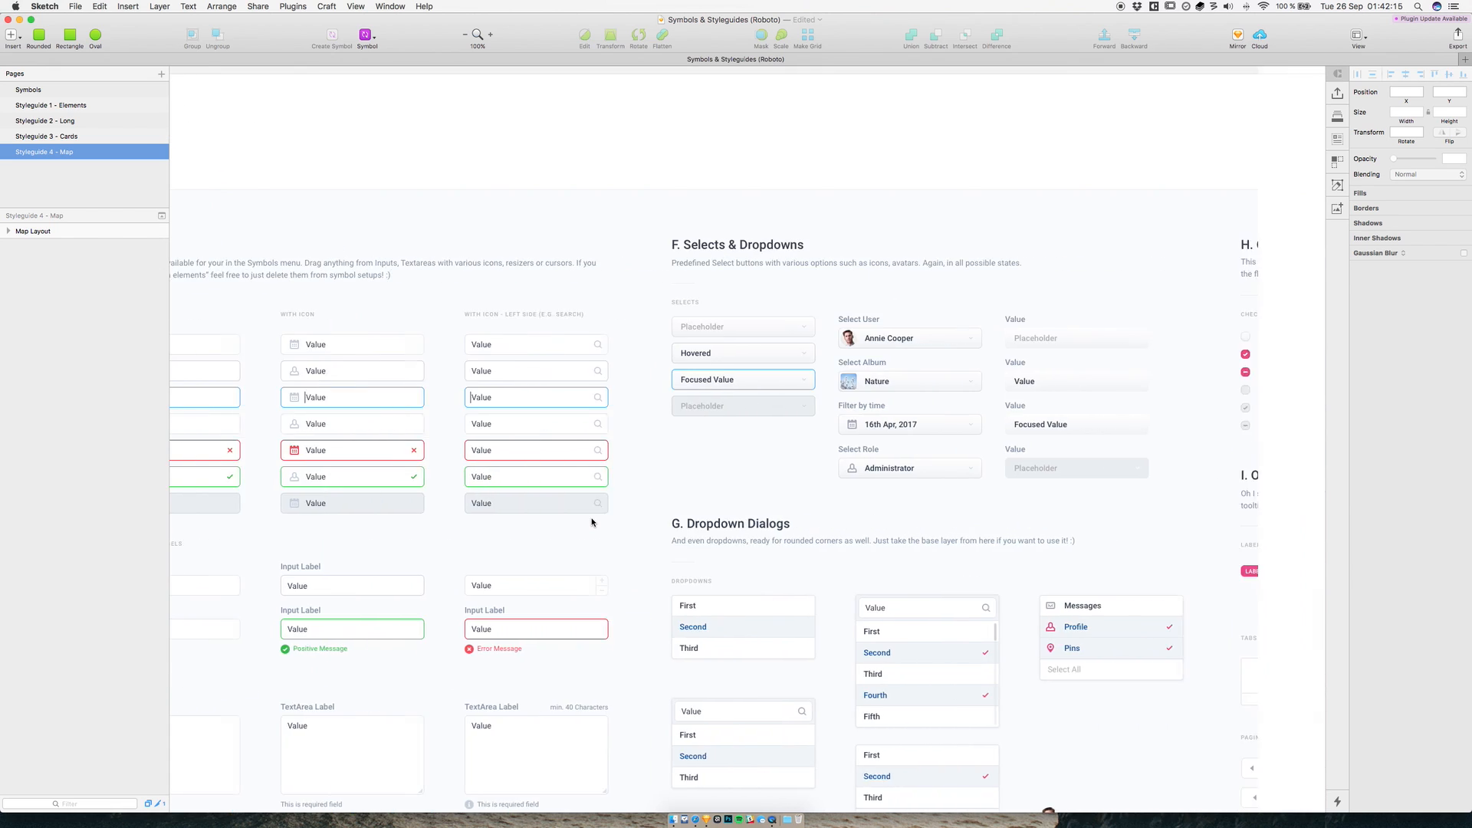
scroll(592, 460, "down", 3)
scroll(821, 230, "down", 10)
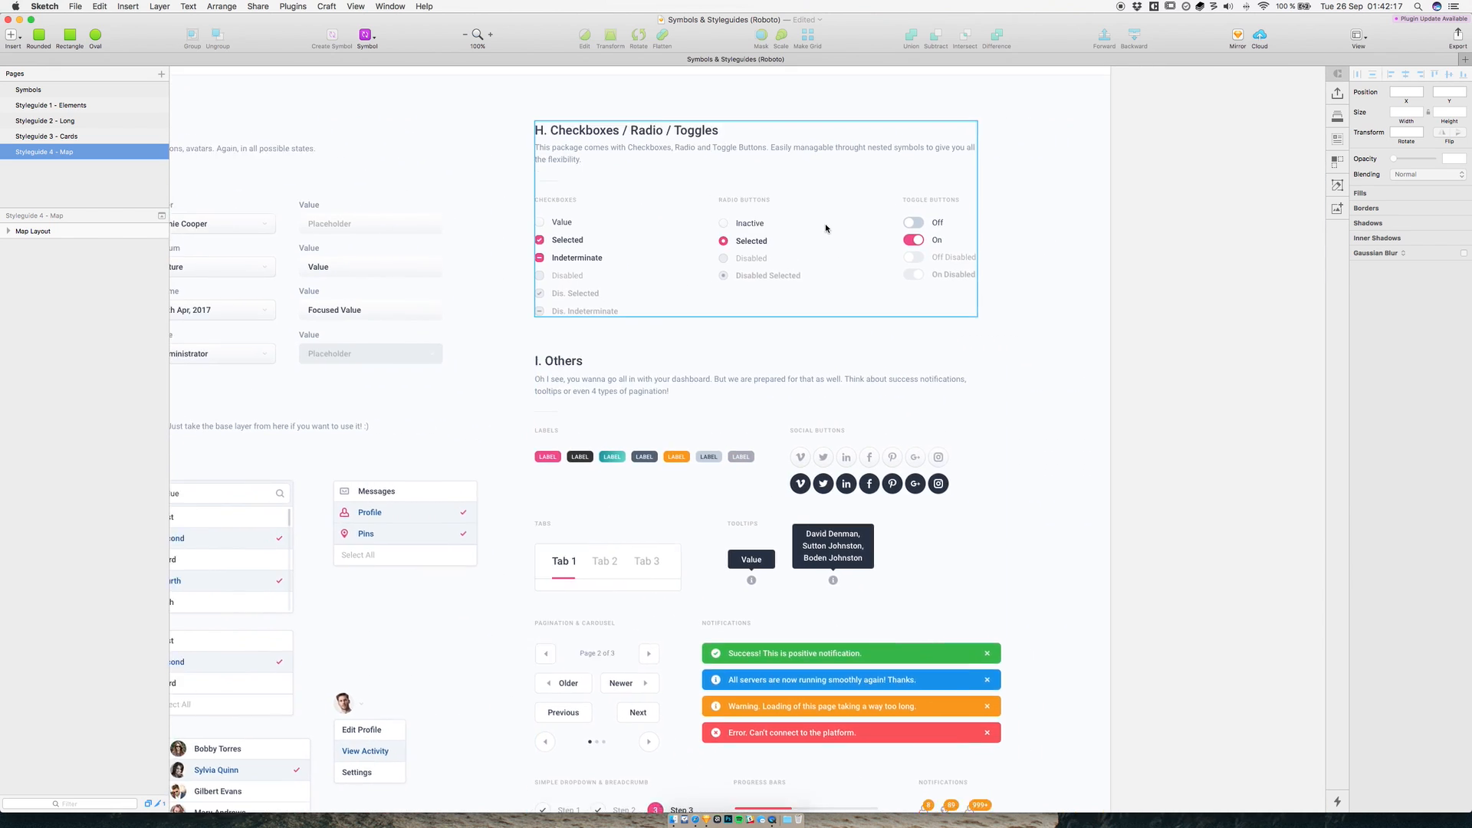
scroll(825, 228, "left", 10)
scroll(825, 228, "left", 15)
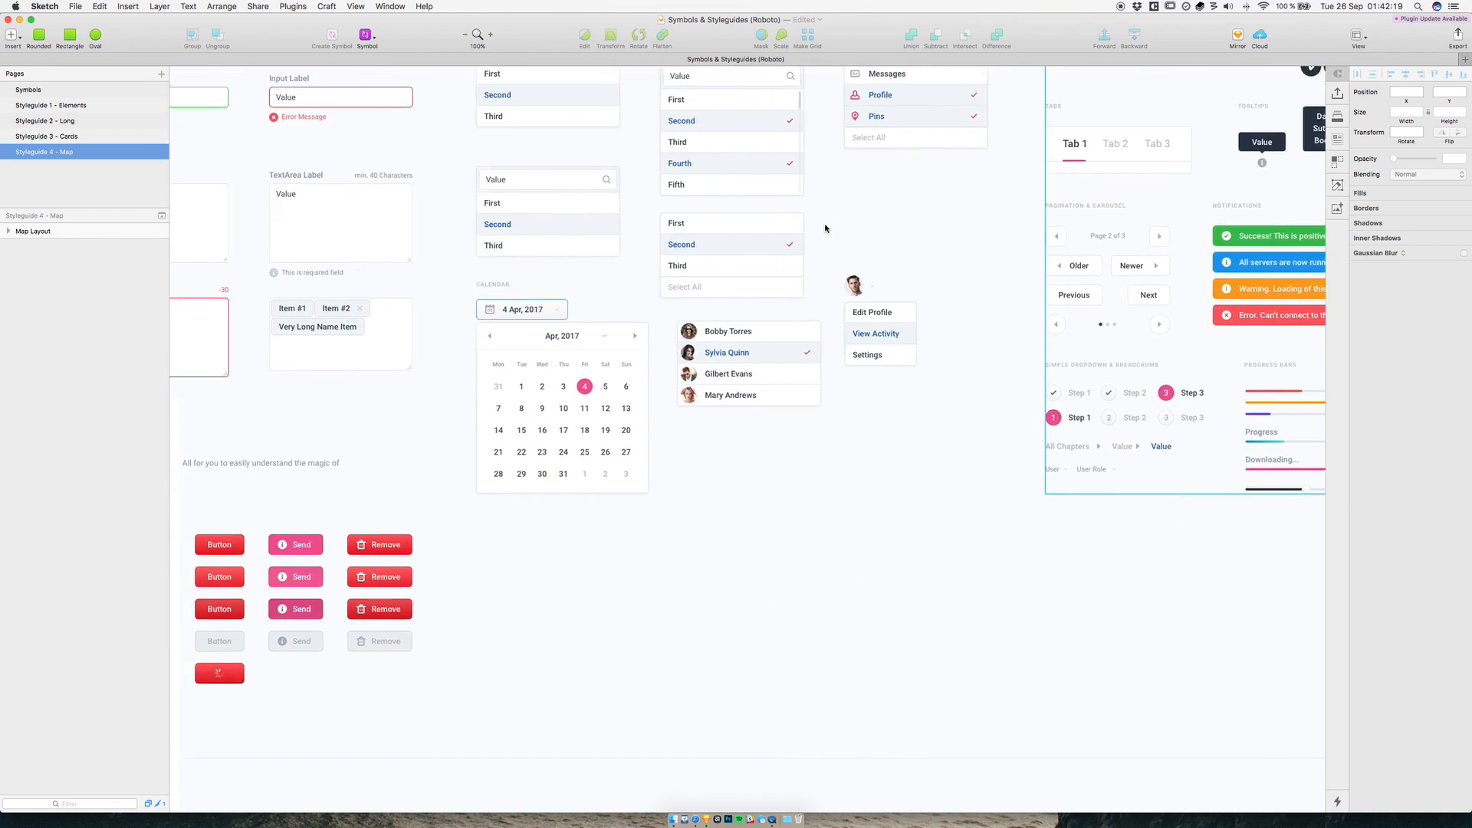